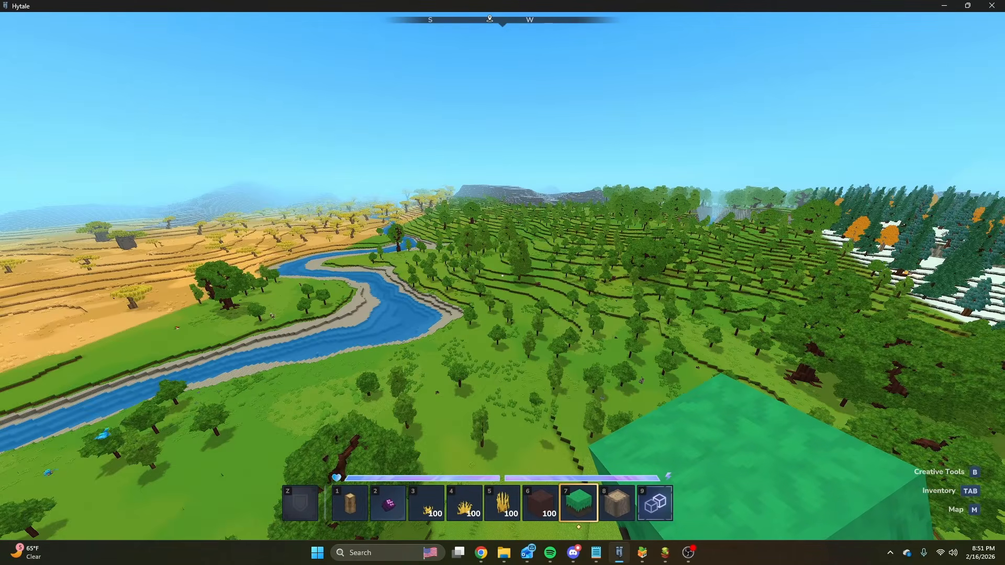
# Switch to the two posted terrain map images in Discord and compare them by alternating between both views.
pyautogui.press('/')
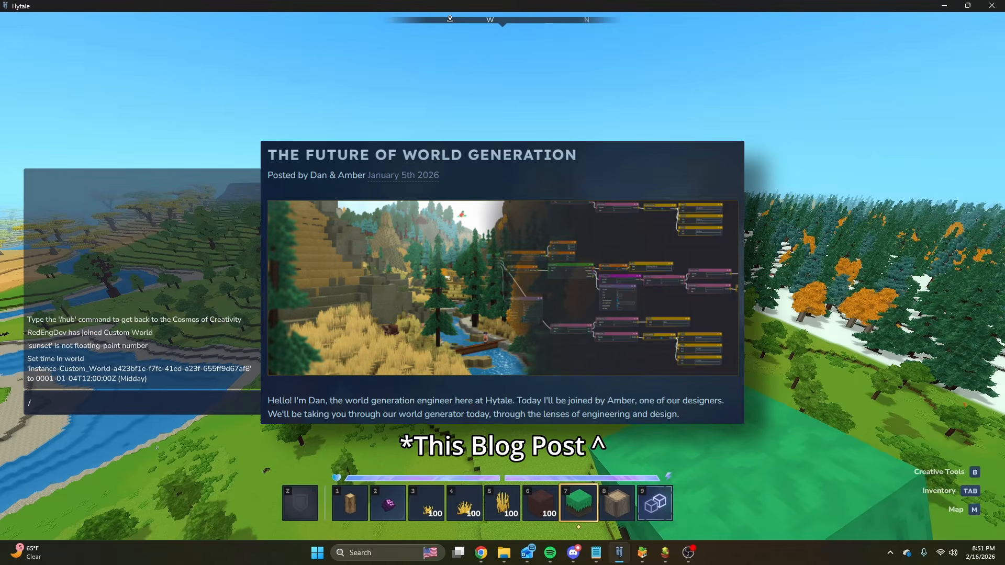
pyautogui.moveTo(0, 113); pyautogui.dragTo(510, 1)
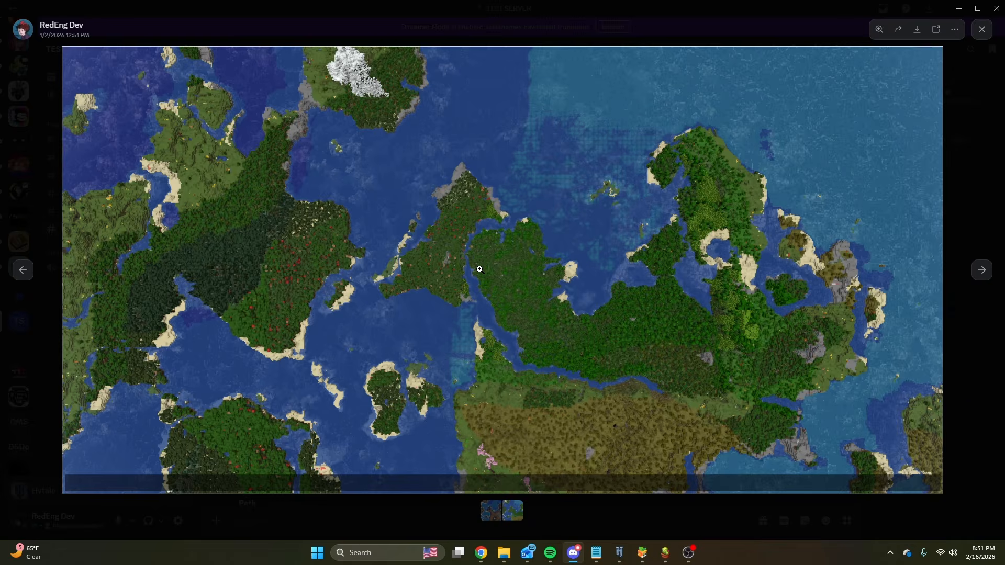
pyautogui.press('Left')
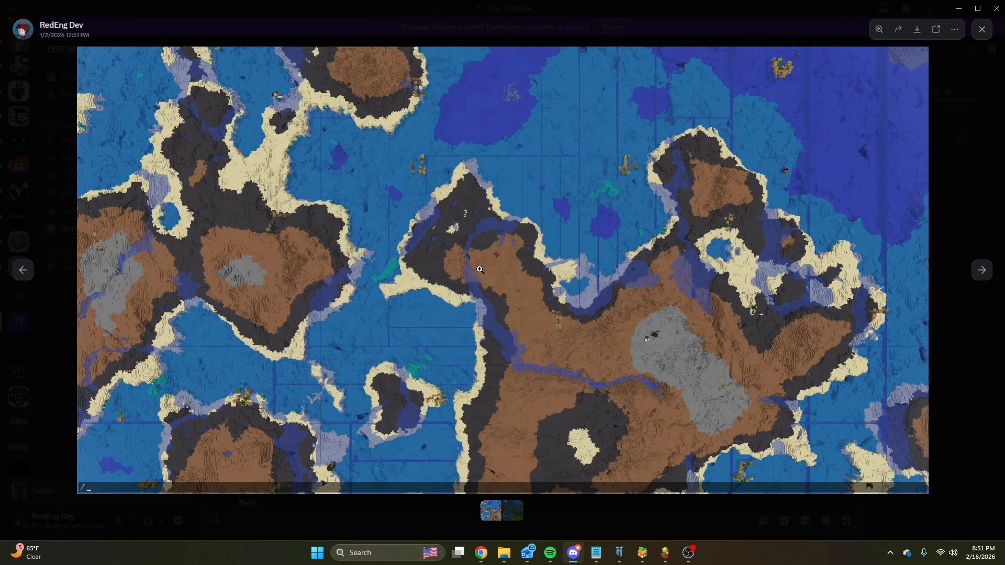
pyautogui.press('Right')
pyautogui.press('Left')
pyautogui.press('Right')
pyautogui.press('Left')
pyautogui.moveTo(777, 5); pyautogui.dragTo(0, 228)
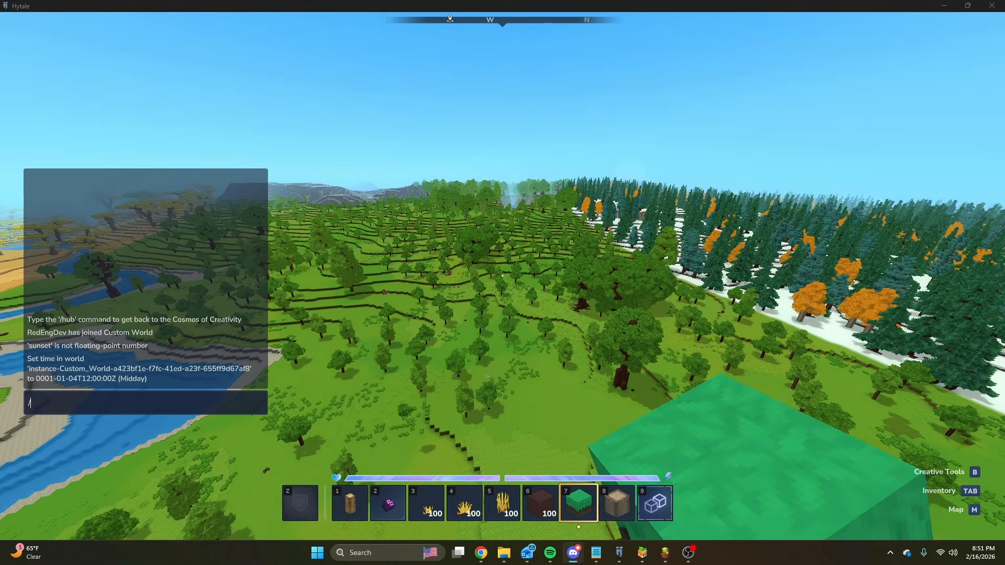
# Switch to the Terrain spreadsheet in Chrome and bring up its Comparison sheet.
pyautogui.click(523, 294)
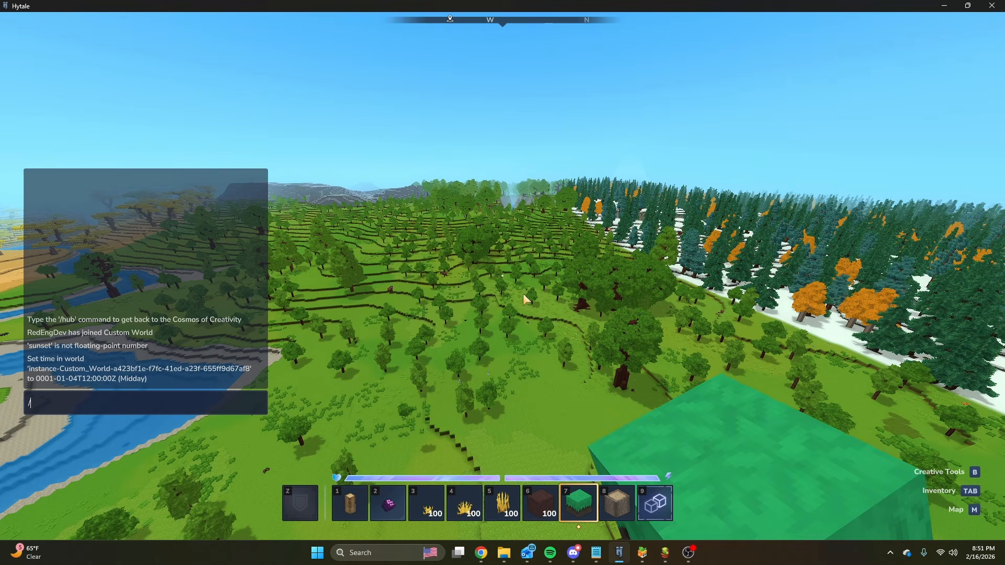
pyautogui.click(480, 556)
pyautogui.click(414, 494)
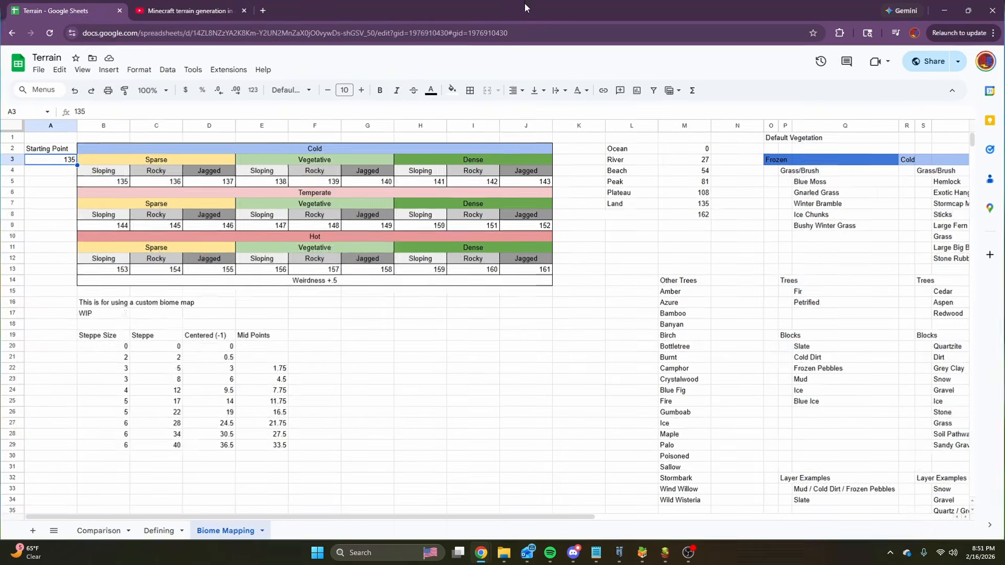
pyautogui.click(106, 530)
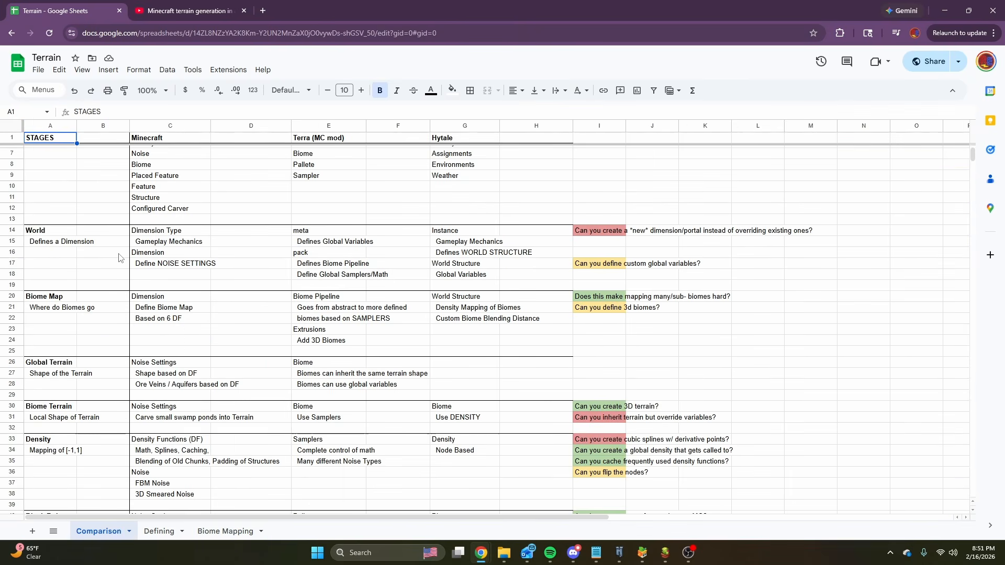
# Highlight the Minecraft, Terra (MC mod) and Hytale columns one after another and review the stages from Biome Map to Features.
pyautogui.moveTo(152, 140); pyautogui.dragTo(176, 314)
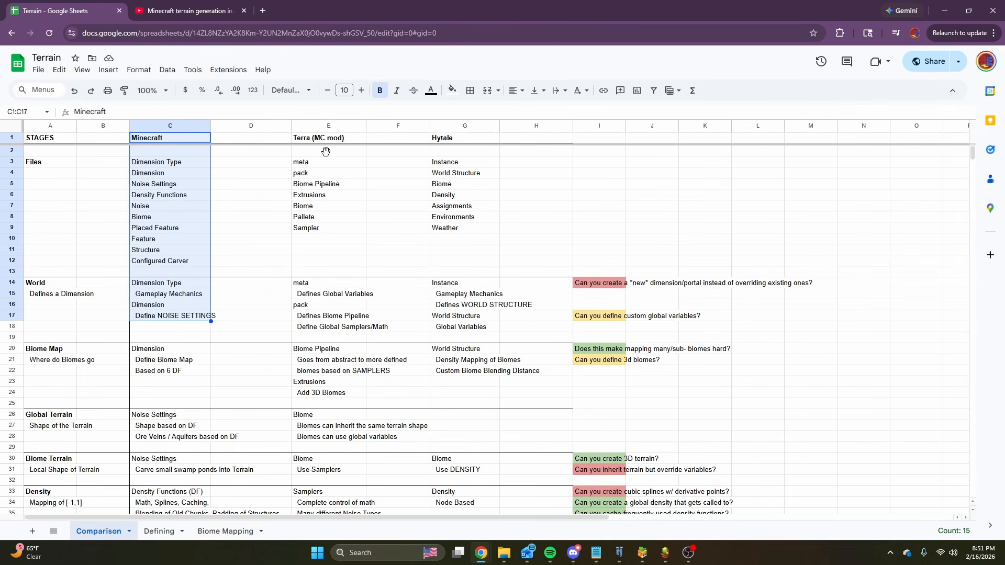
pyautogui.moveTo(325, 140); pyautogui.dragTo(337, 283)
pyautogui.moveTo(478, 138); pyautogui.dragTo(484, 350)
pyautogui.scroll(-4, 366, 350)
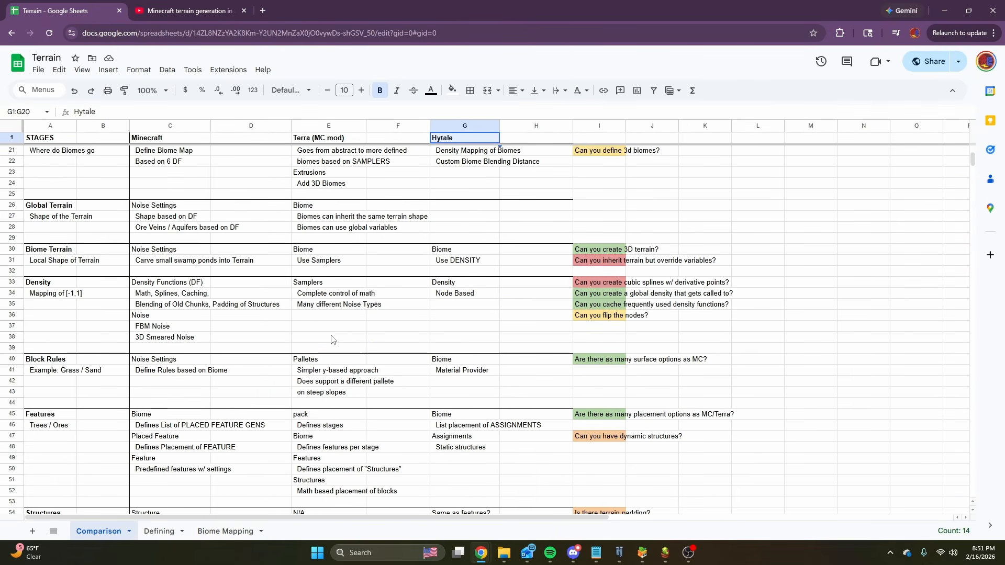
pyautogui.click(333, 338)
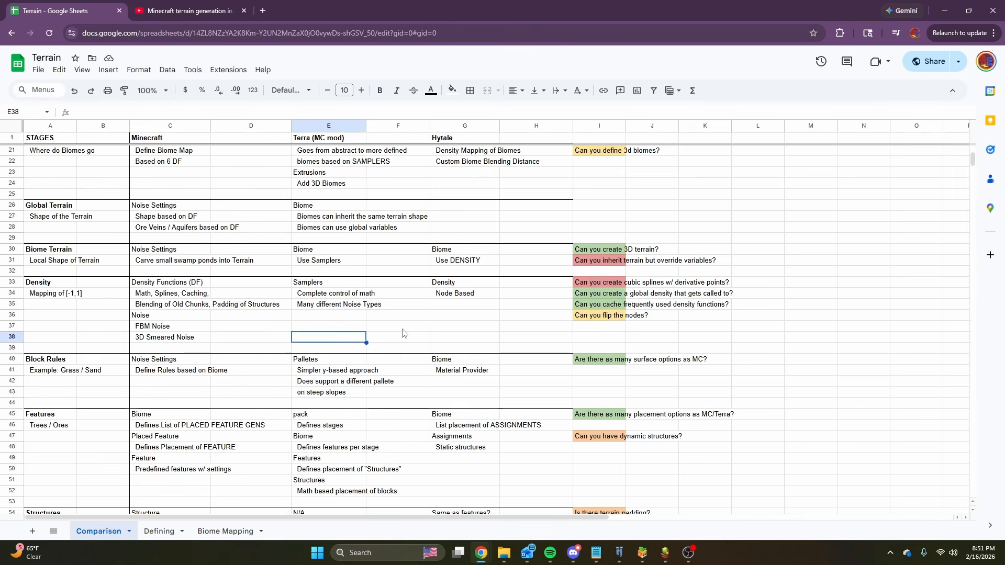
# Switch back to the Hytale world and close the open chat entry.
pyautogui.moveTo(515, 5); pyautogui.dragTo(1, 283)
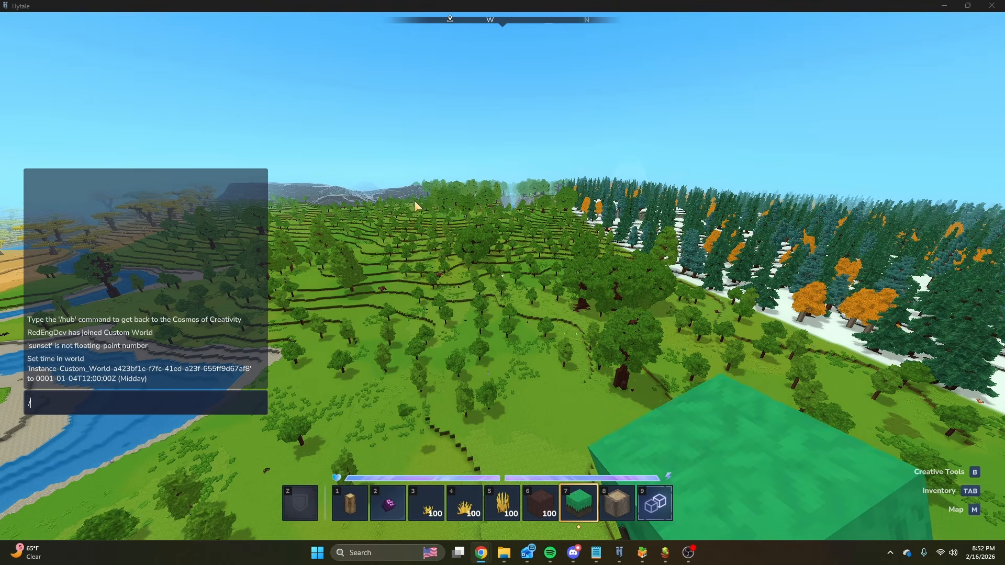
pyautogui.press('Escape')
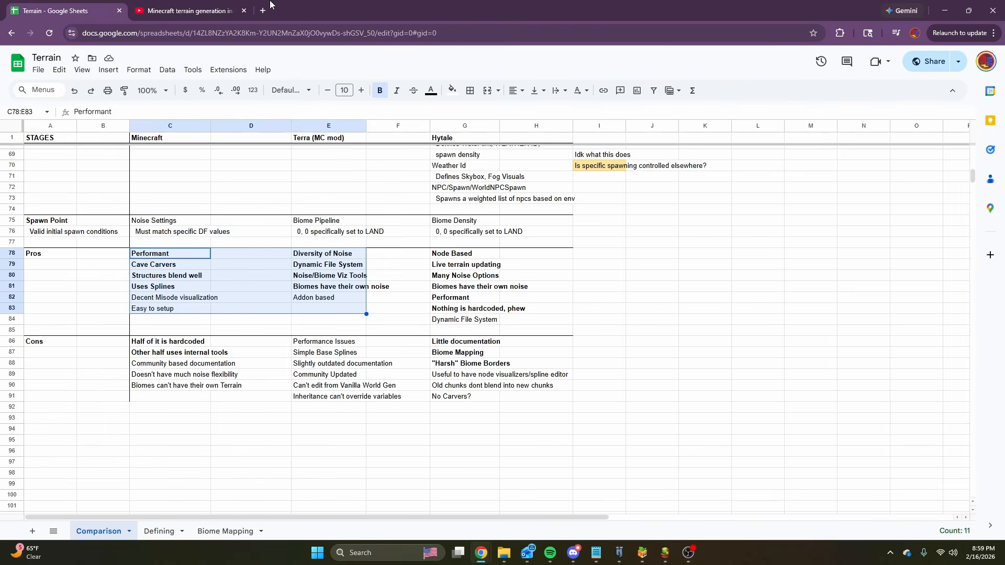
# Bring up the Minecraft terrain generation video, play it from about 22:40 in the Biomes chapter past the ad, and pause it.
pyautogui.click(183, 10)
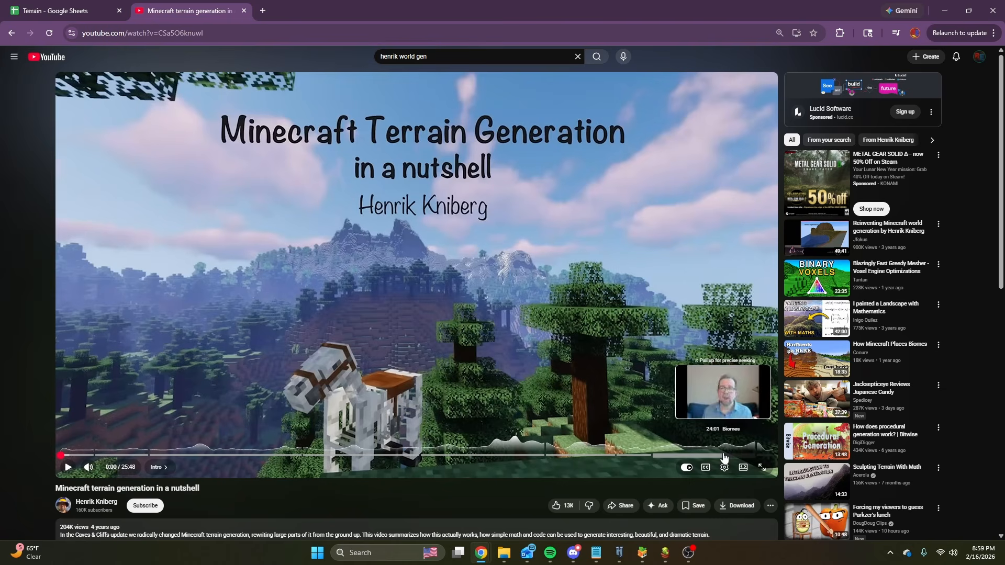
pyautogui.click(687, 456)
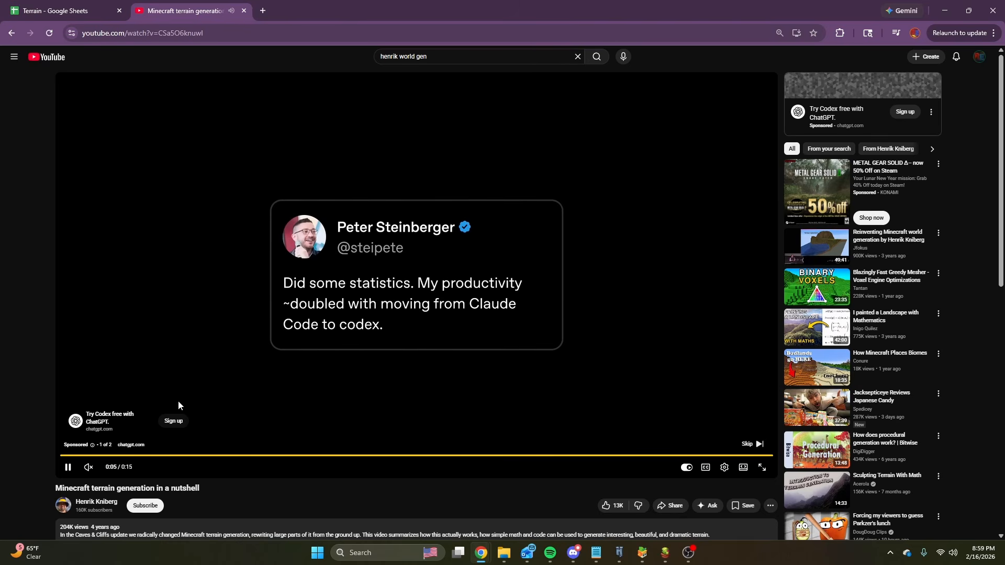
pyautogui.click(754, 444)
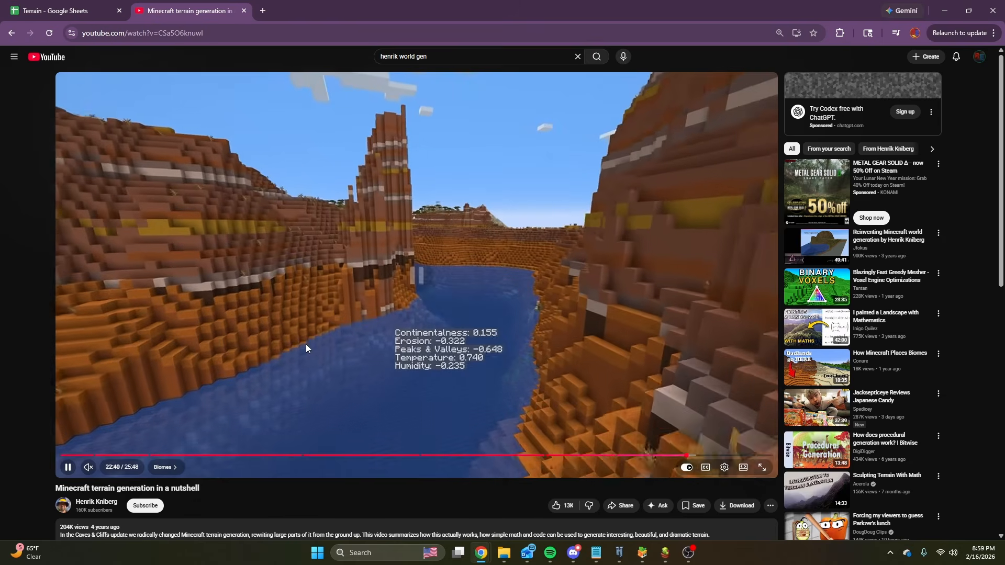
pyautogui.click(308, 341)
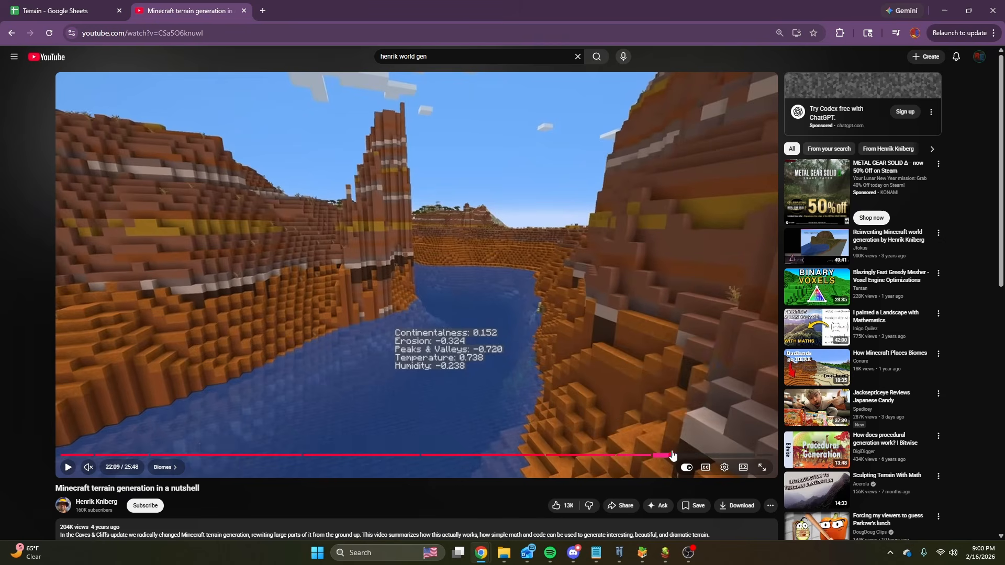
# Rewind the video to about 22:09, play the changing-biome landscape scene briefly and pause at 22:13.
pyautogui.click(672, 456)
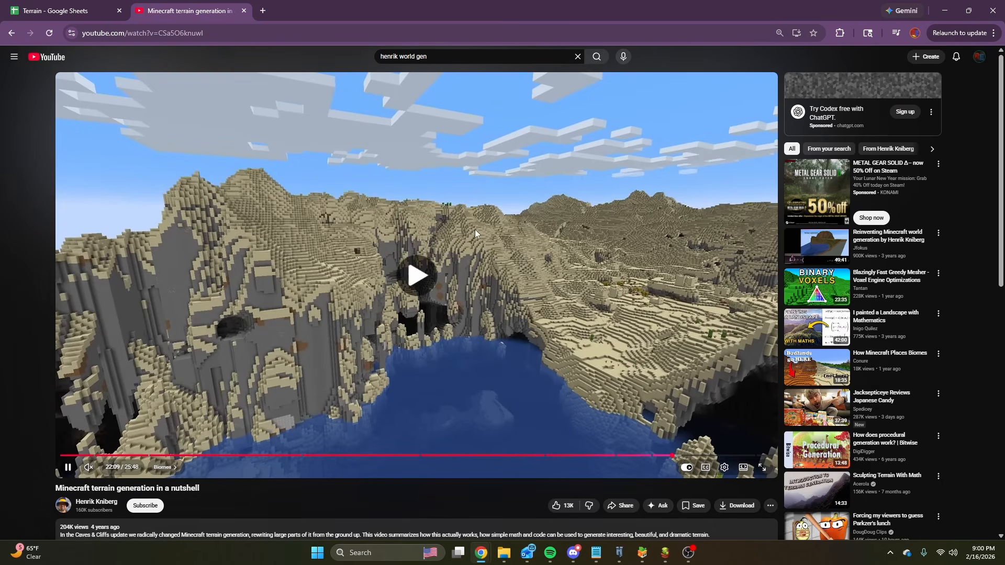
pyautogui.click(445, 263)
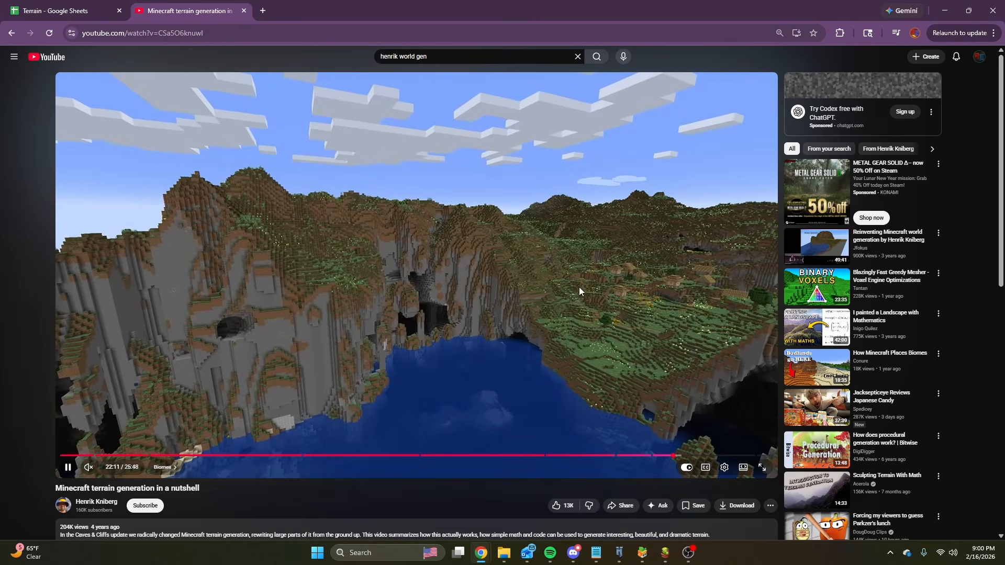
pyautogui.click(551, 267)
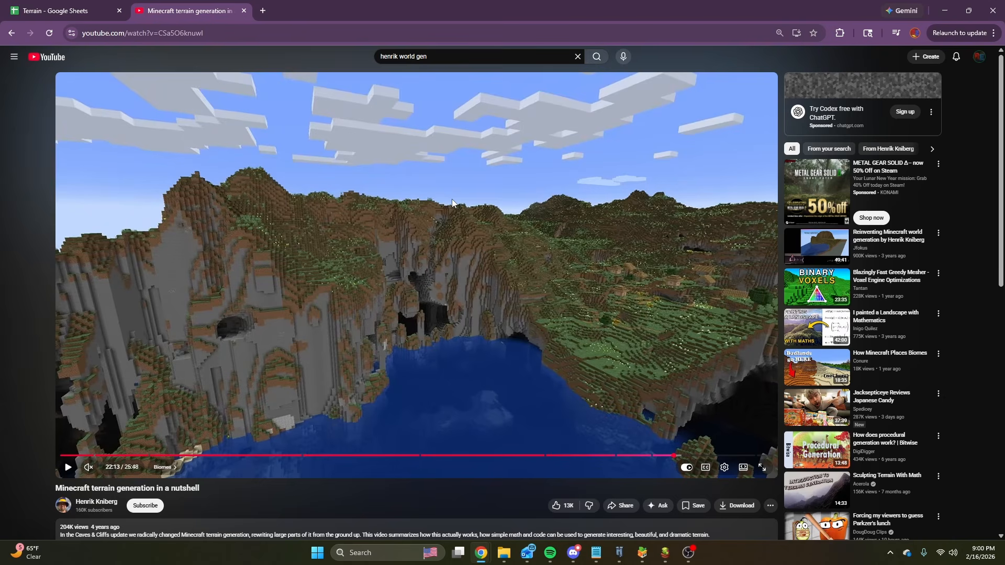
# Skip the video ahead to about 22:37 and pause on the five noise maps from Continentalness to Humidity.
pyautogui.click(685, 456)
pyautogui.click(547, 289)
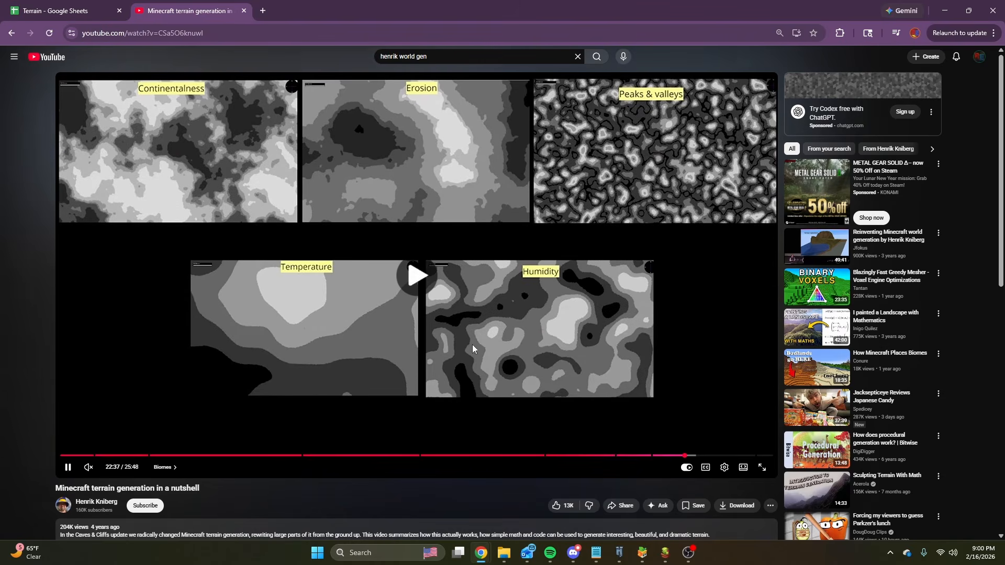
pyautogui.click(223, 119)
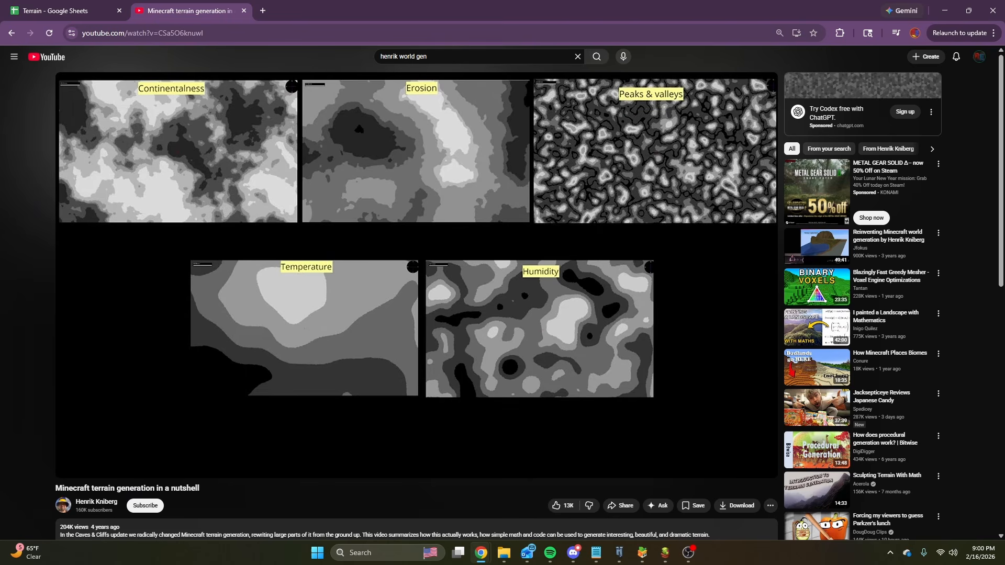
# Jump back to about 15:47 in the Terrain shaping chapter and pause on the continentalness versus terrain height graph.
pyautogui.moveTo(387, 184)
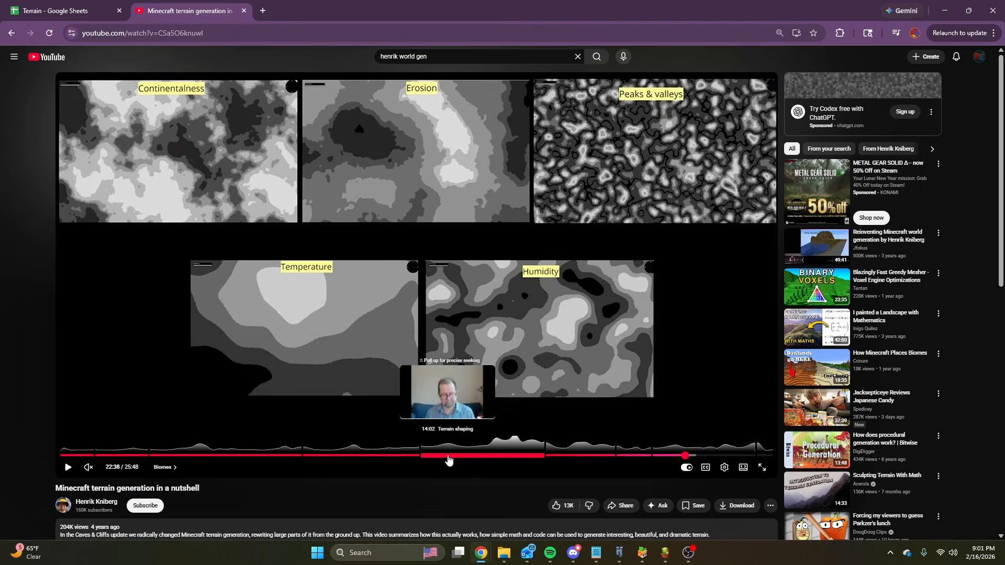
pyautogui.click(495, 455)
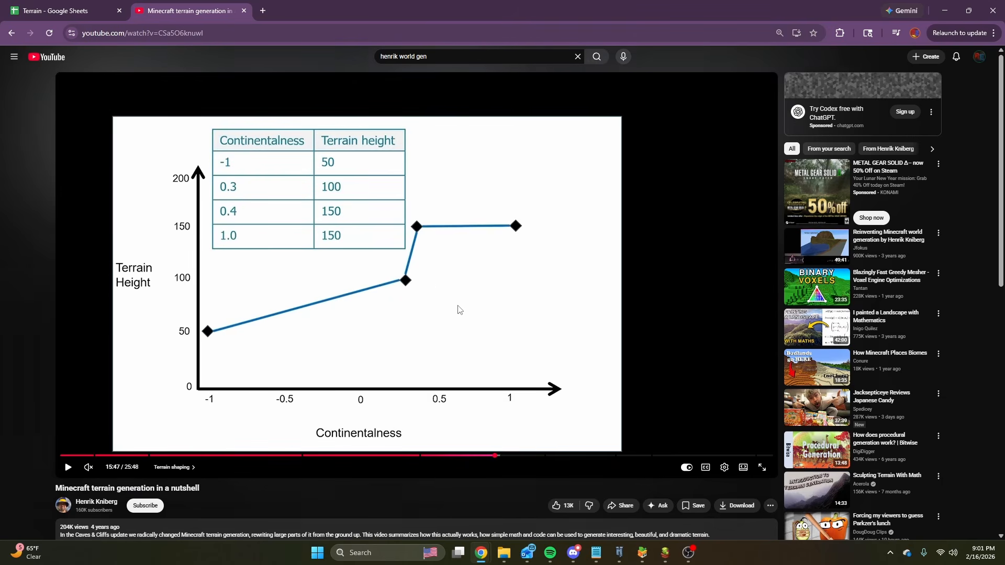
pyautogui.click(401, 341)
pyautogui.click(401, 341)
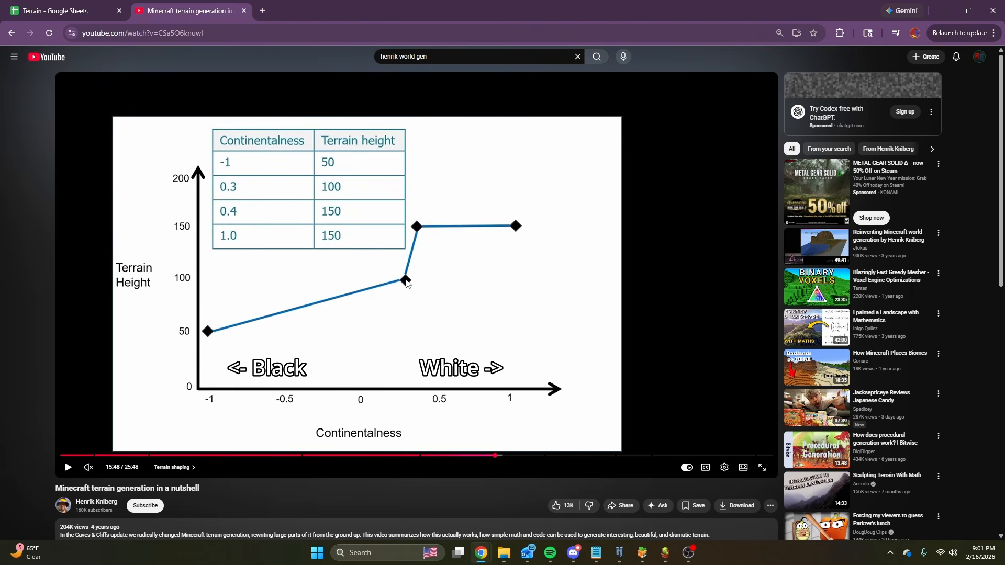
pyautogui.scroll(-1, 424, 225)
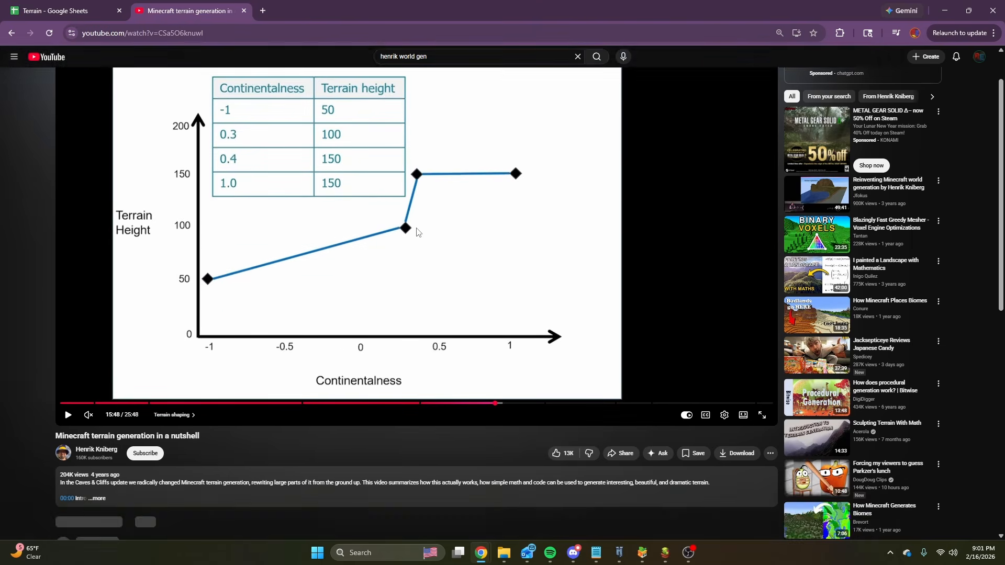
pyautogui.scroll(1, 427, 191)
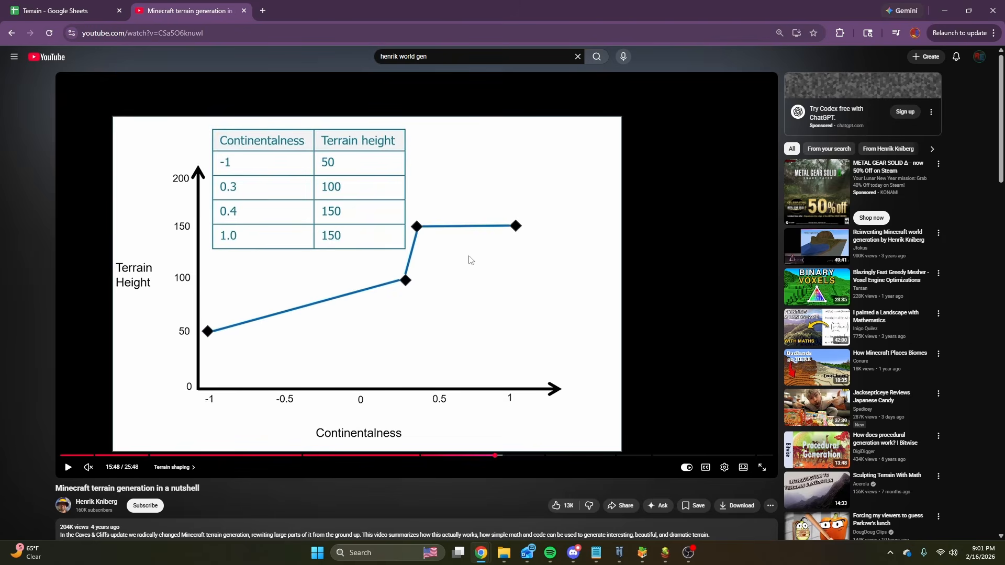
# Advance the video to the gray canyon scene at 15:49 and skip ahead to the mountain scene near 16:46.
pyautogui.click(508, 303)
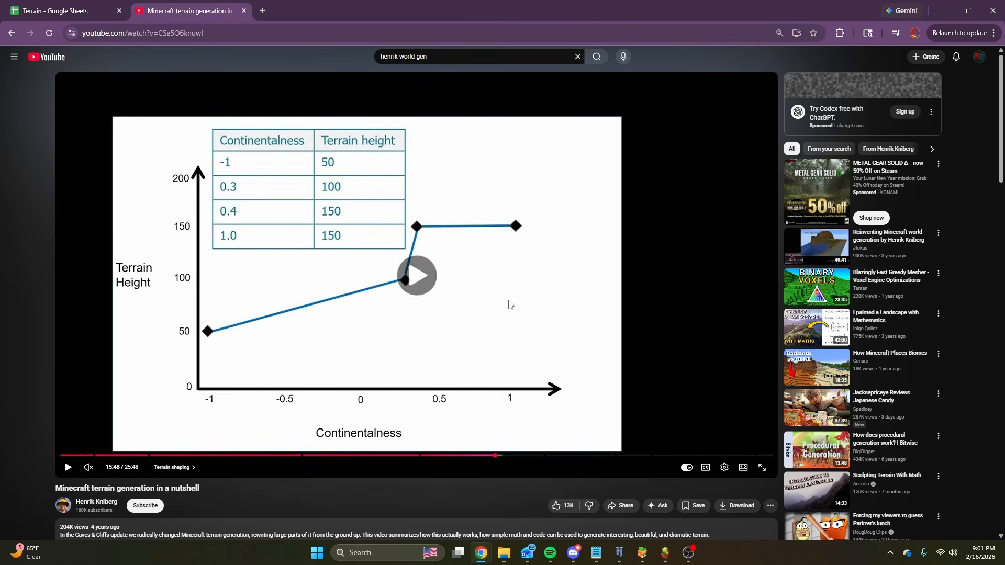
pyautogui.click(509, 300)
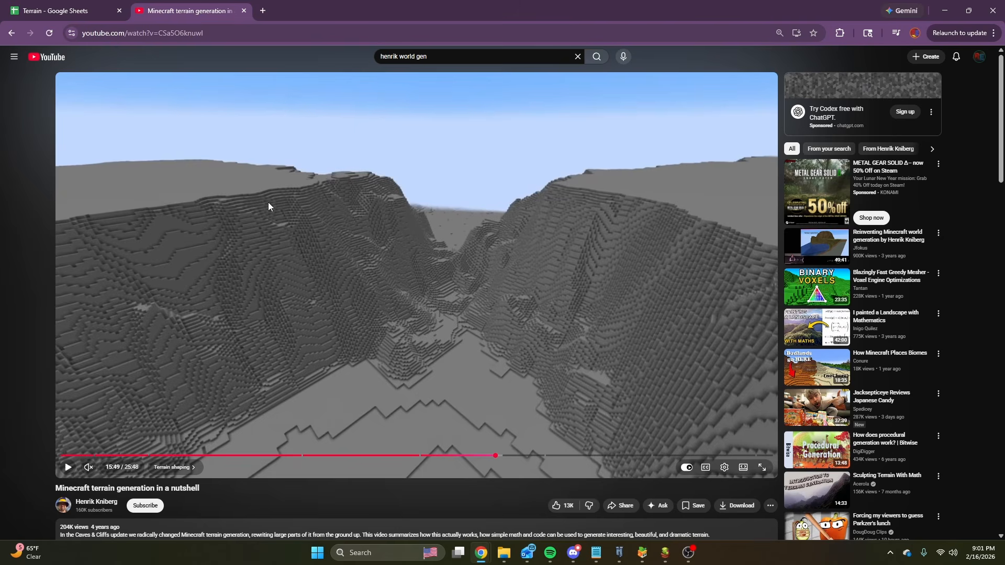
pyautogui.click(520, 455)
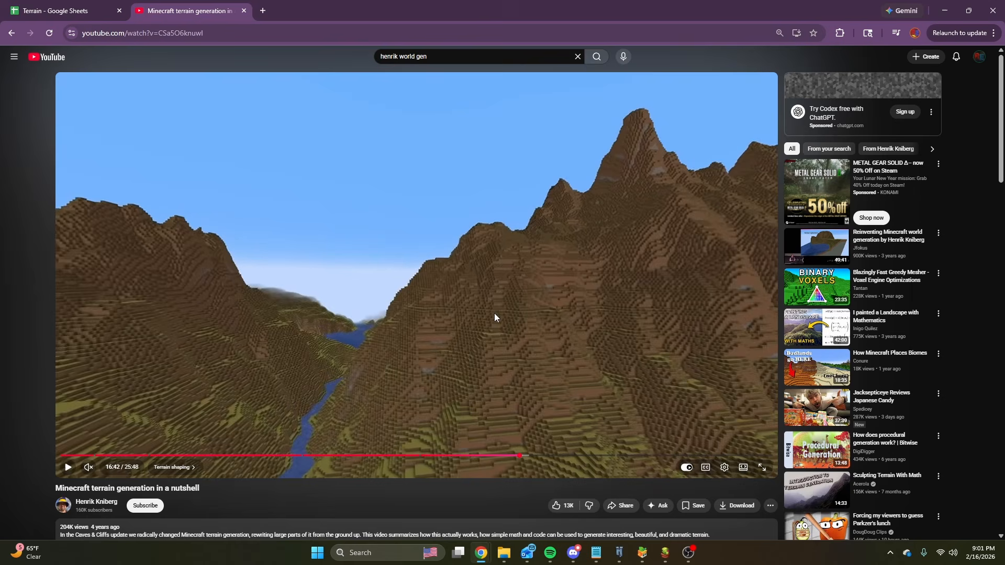
pyautogui.click(482, 318)
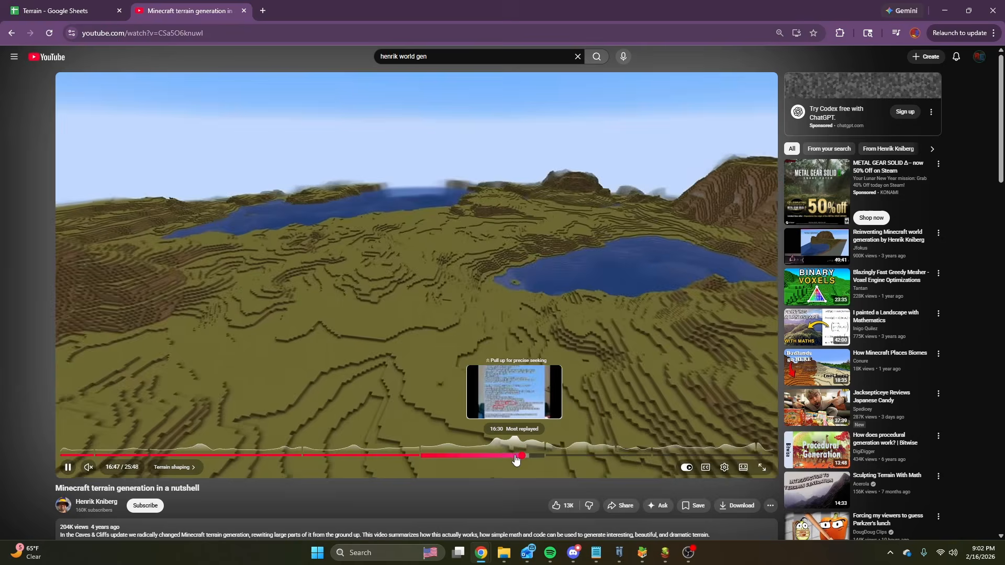
# Rewind to about 16:31 and play up to 16:39, pausing on the nested continentalness, erosion and peaks and valleys graphs.
pyautogui.click(516, 456)
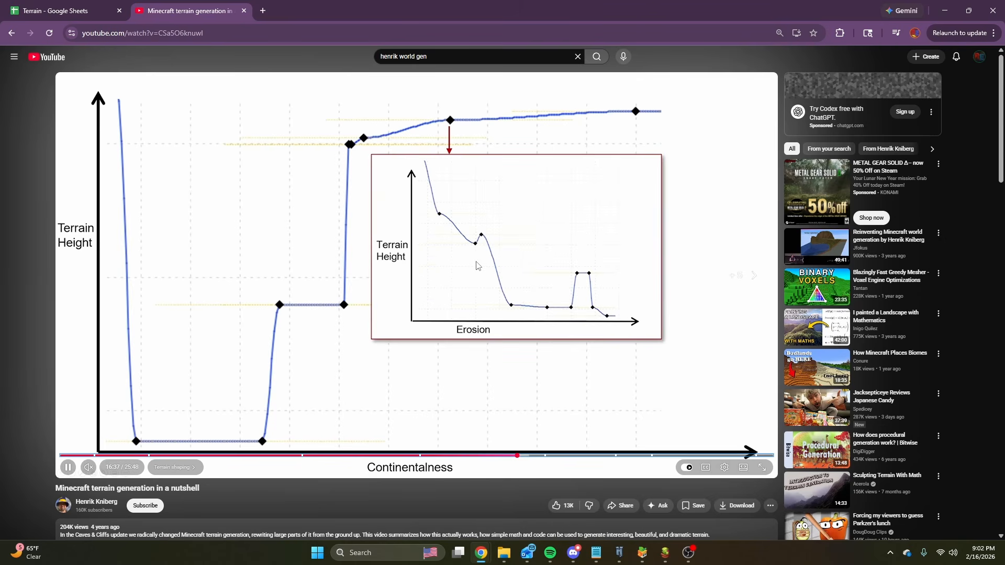
pyautogui.click(464, 264)
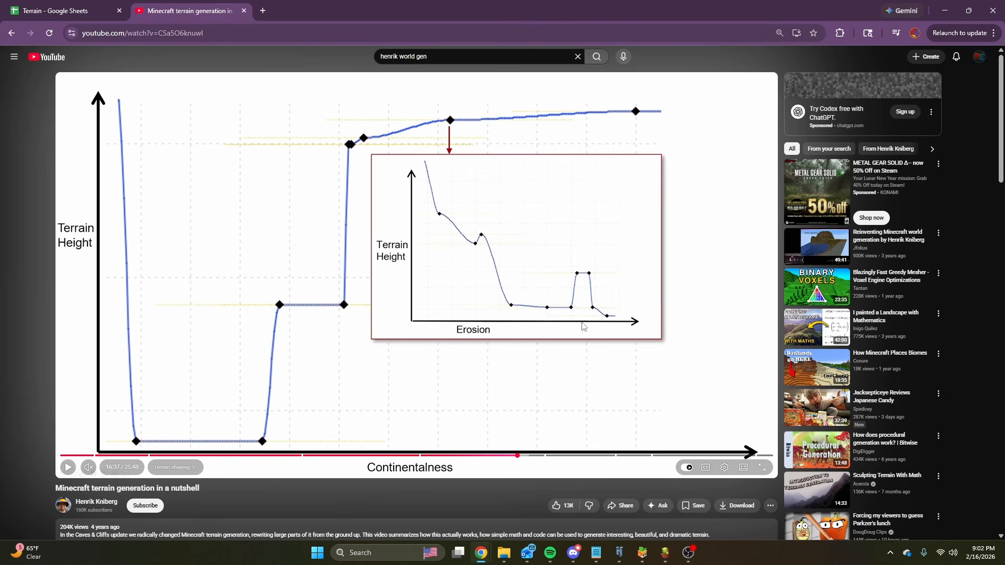
pyautogui.click(445, 322)
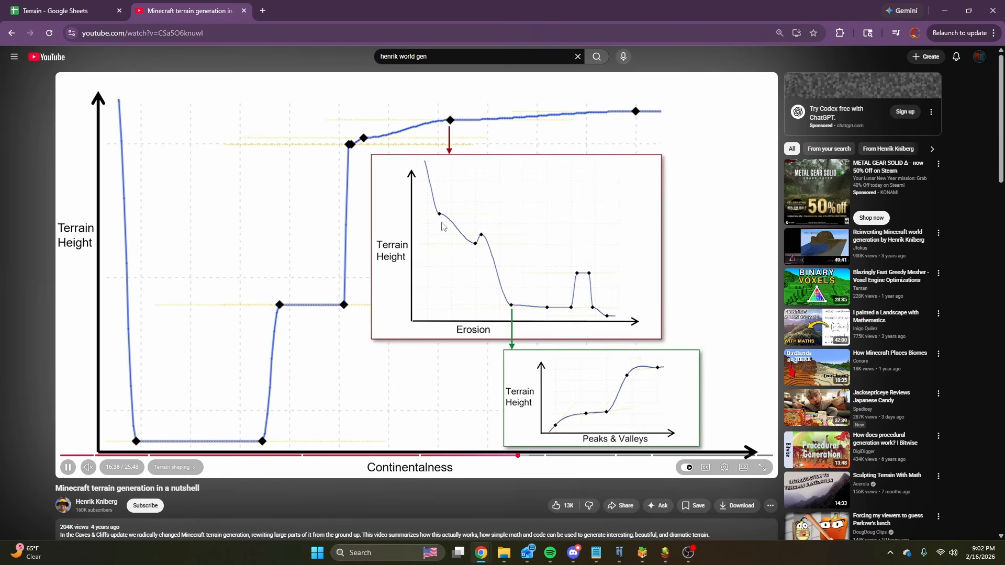
pyautogui.click(475, 331)
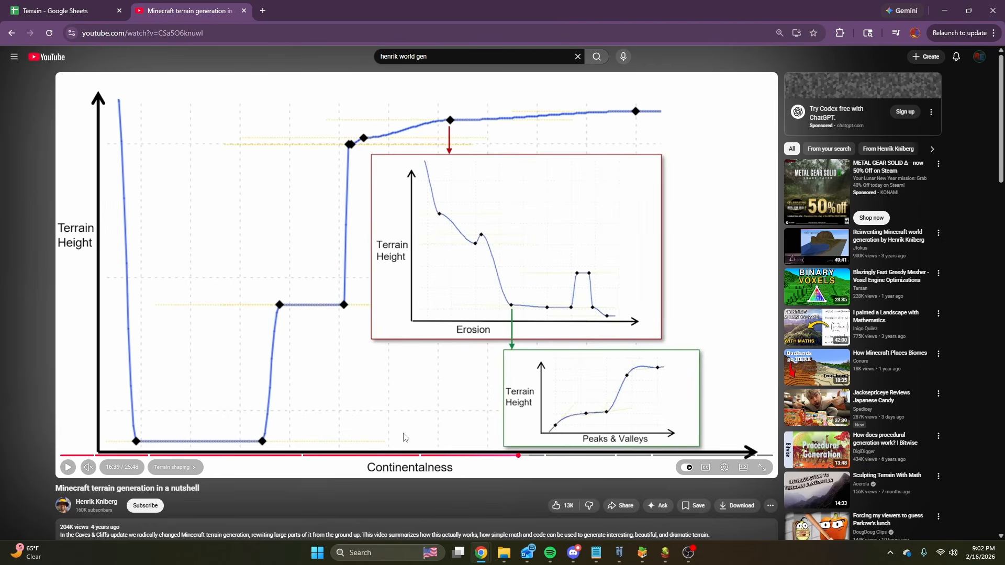
# Finish viewing the paused terrain height graphs and switch back to the Hytale world.
pyautogui.scroll(-5, 421, 360)
pyautogui.scroll(5, 443, 361)
pyautogui.moveTo(626, 560)
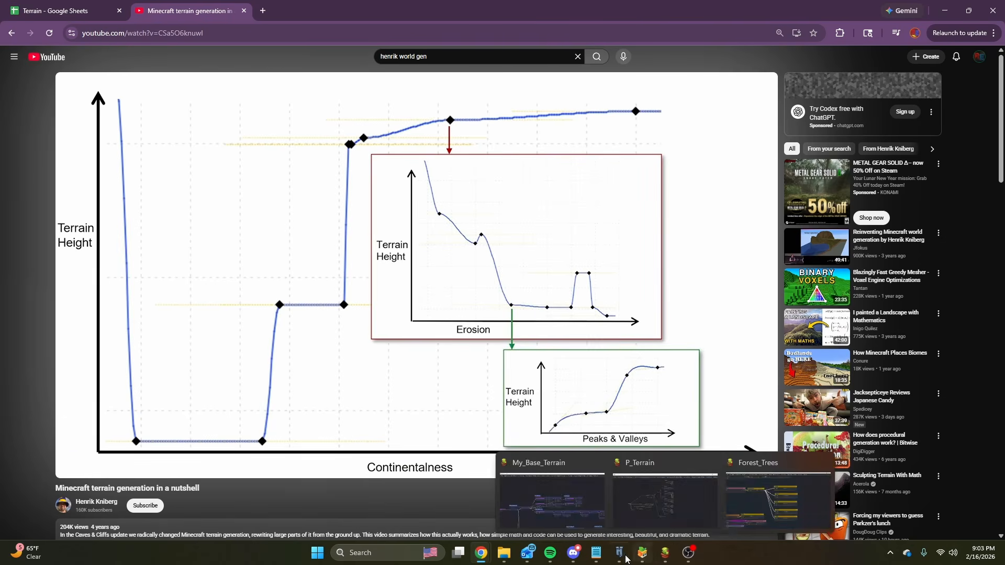
pyautogui.click(628, 497)
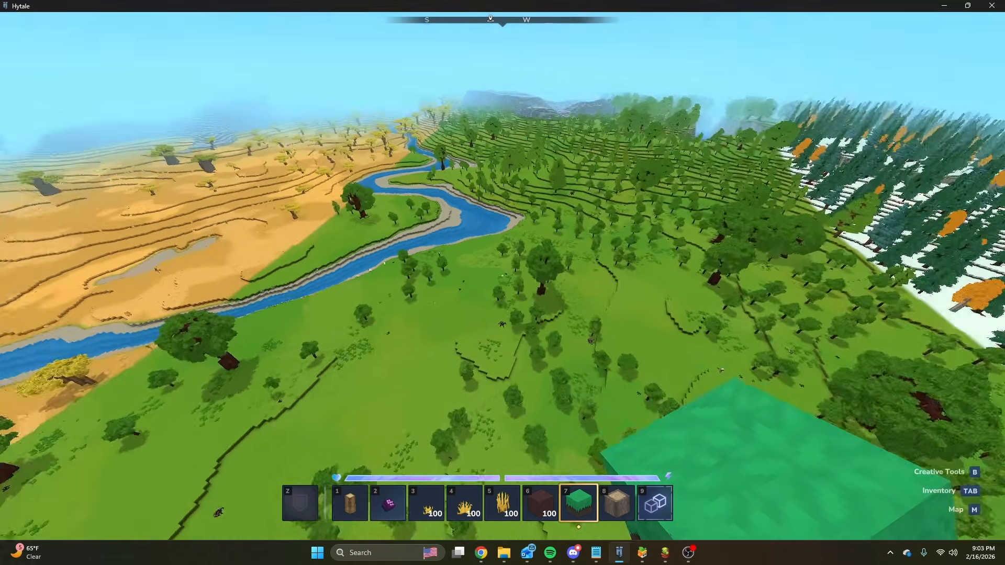
# Fly over the green plains and river into the savanna to examine the biome border and the stepped terrain.
pyautogui.press('w')
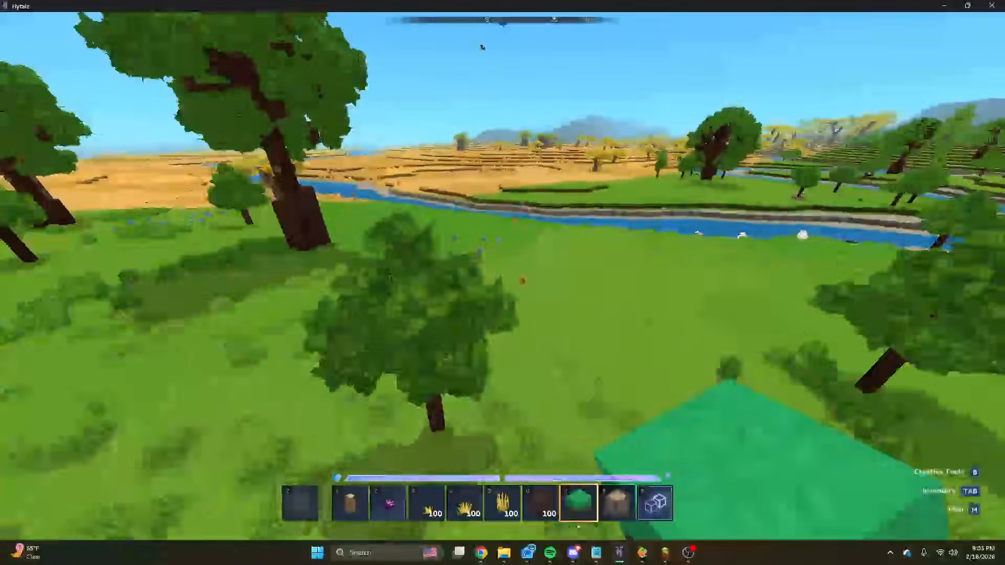
pyautogui.press('w')
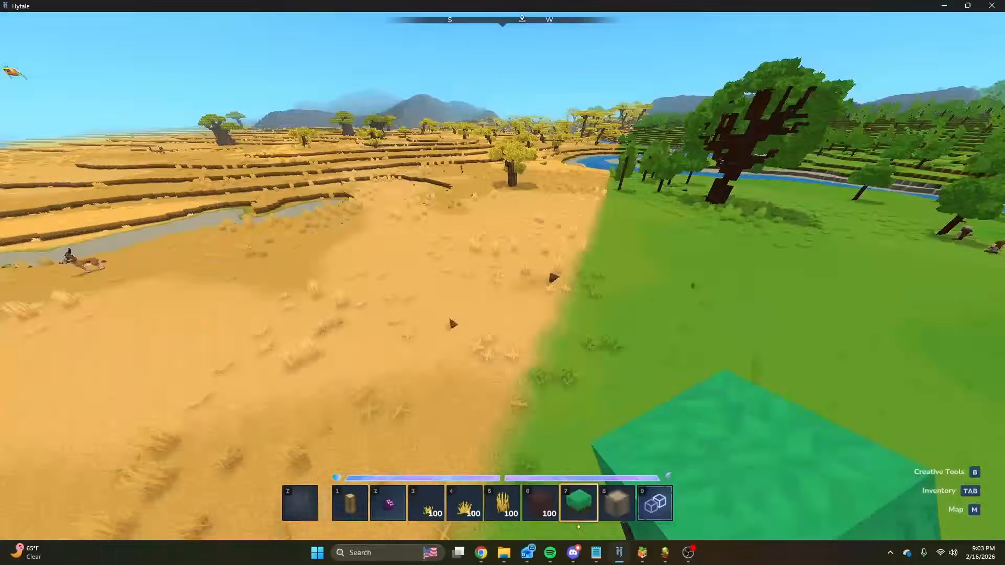
pyautogui.press('w')
pyautogui.press('space')
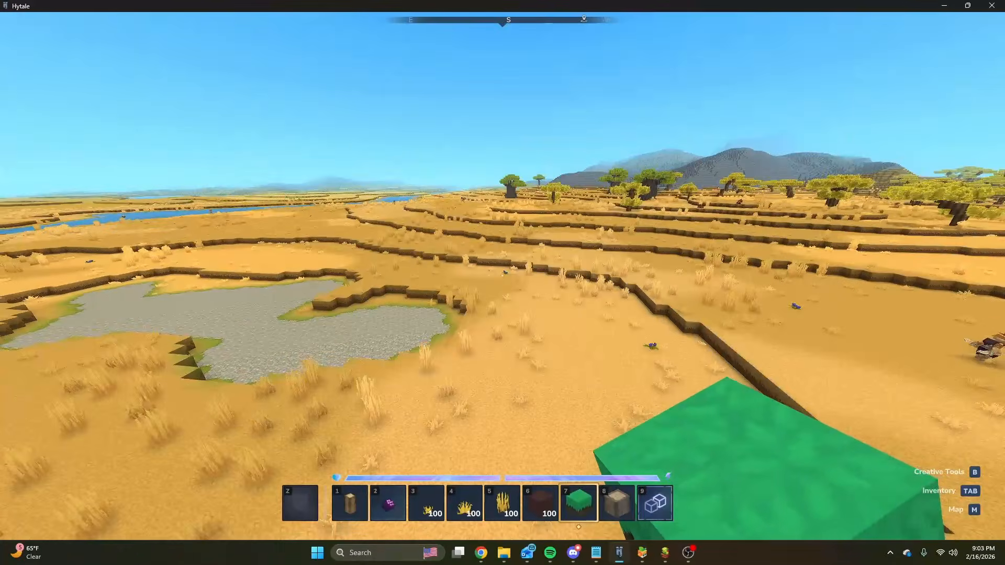
pyautogui.press('w')
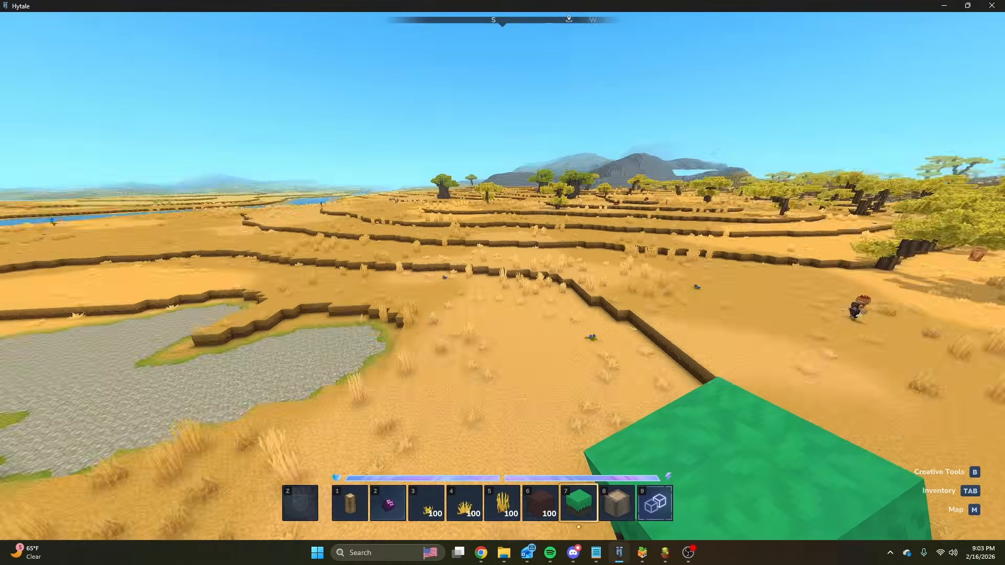
pyautogui.press('w')
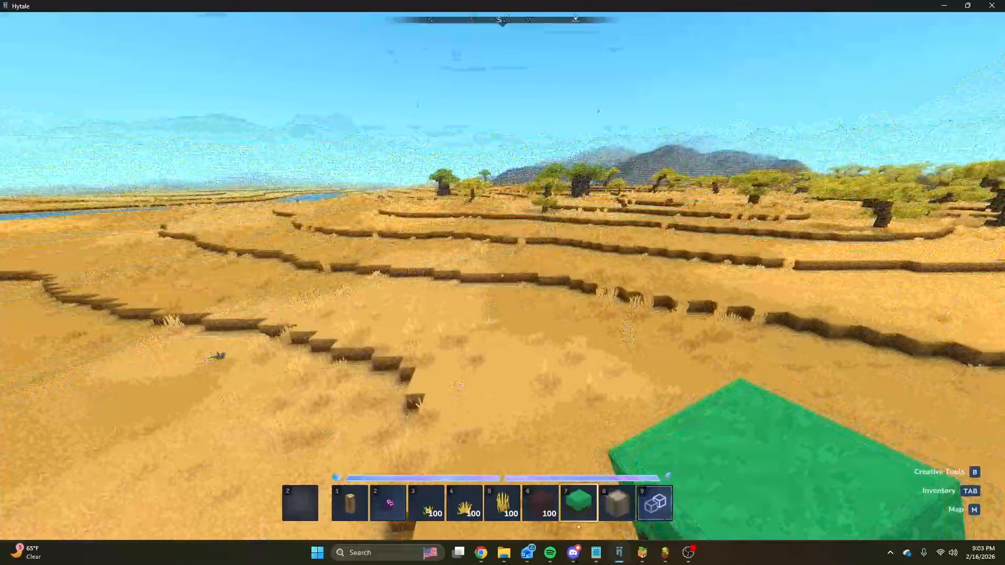
pyautogui.press('w')
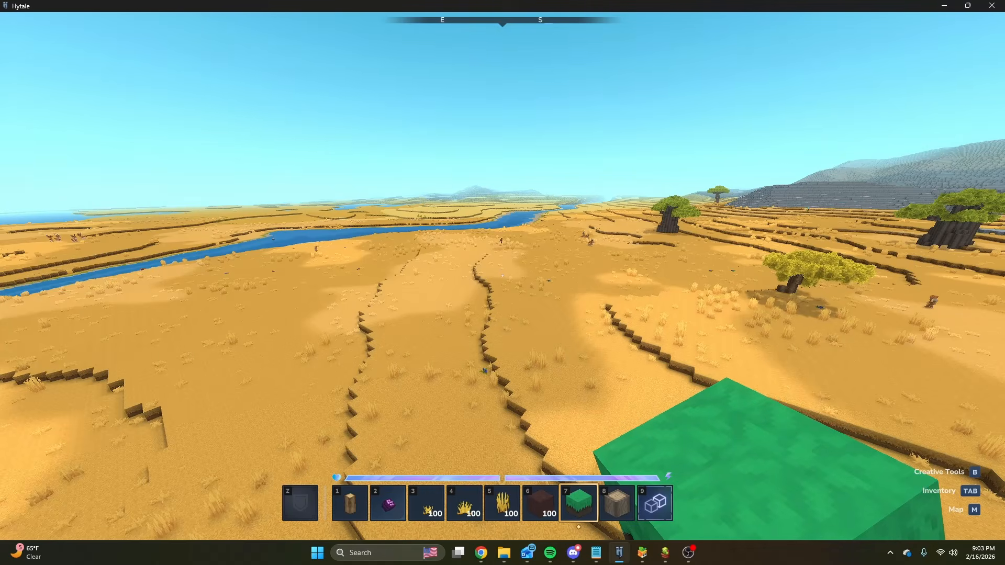
# Descend to the savanna ground and place several grass blocks in a small stacked cluster near a terrain ledge.
pyautogui.press('w')
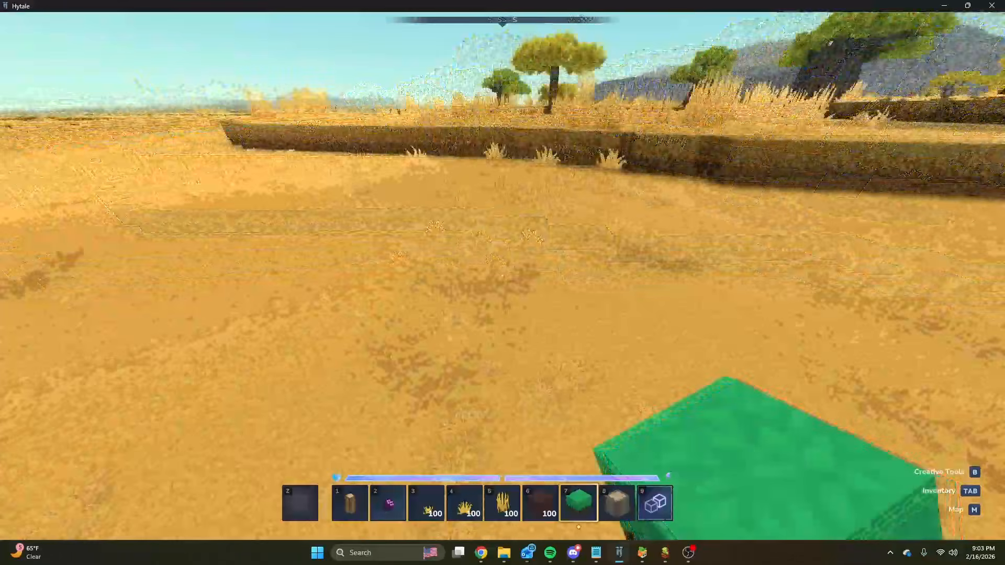
pyautogui.rightClick(502, 276)
pyautogui.press('space')
pyautogui.rightClick(502, 276)
pyautogui.rightClick(503, 276)
pyautogui.rightClick(503, 276)
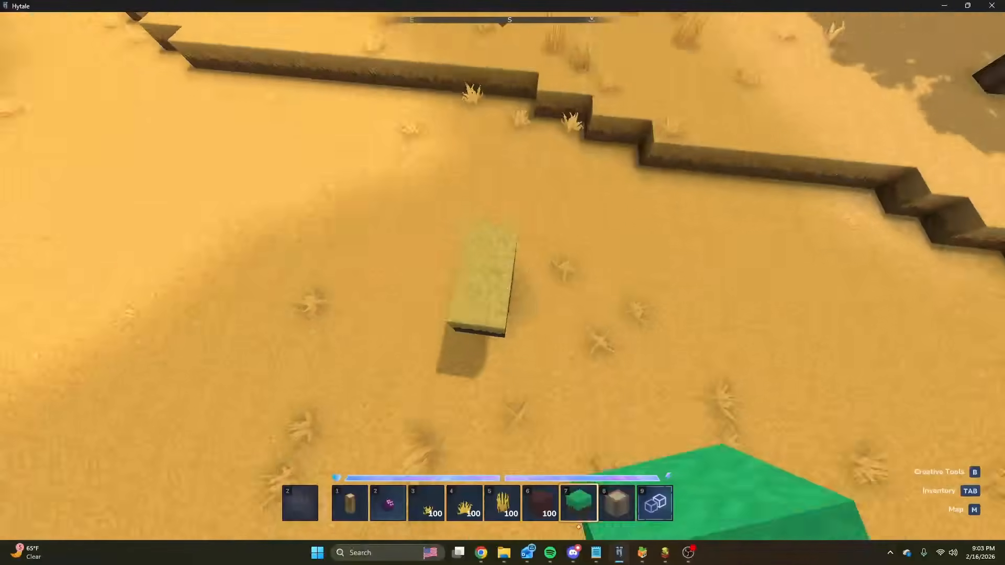
pyautogui.rightClick(502, 276)
pyautogui.rightClick(503, 276)
pyautogui.rightClick(503, 276)
pyautogui.rightClick(503, 276)
pyautogui.press('space')
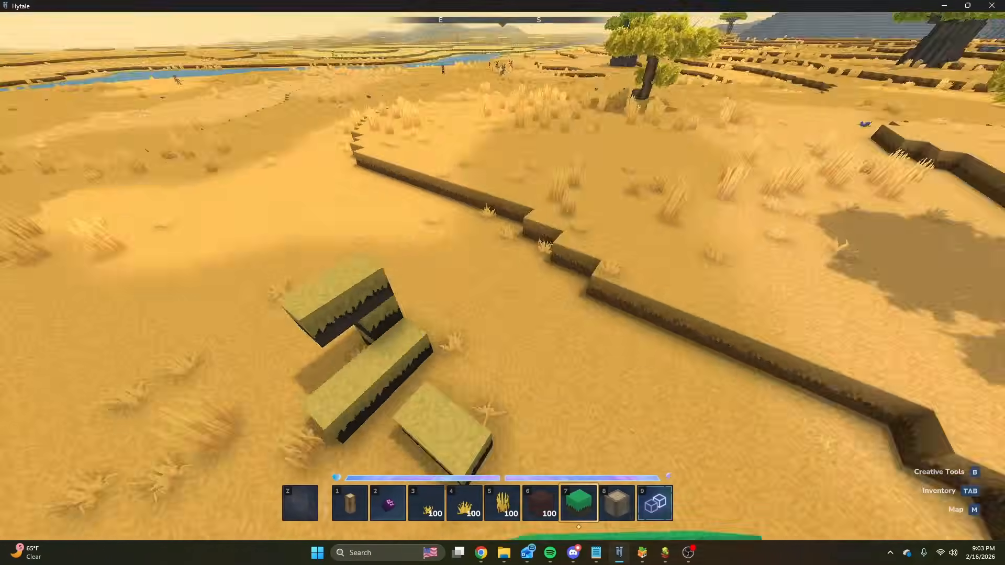
# Survey the placed blocks, the savanna's one-block ledges, and the river and plains border from ground level and from the air.
pyautogui.press('s')
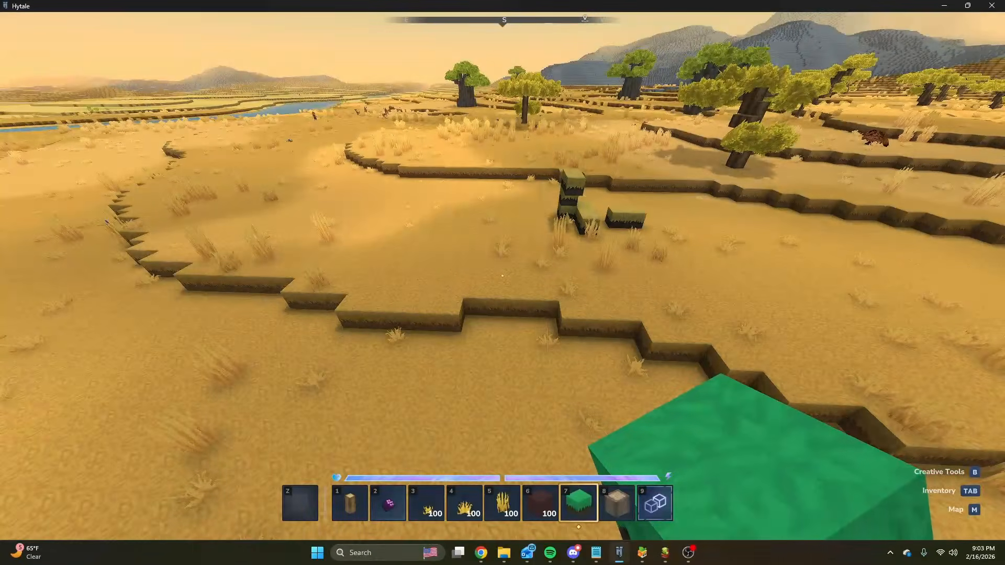
pyautogui.press('a')
pyautogui.press('w')
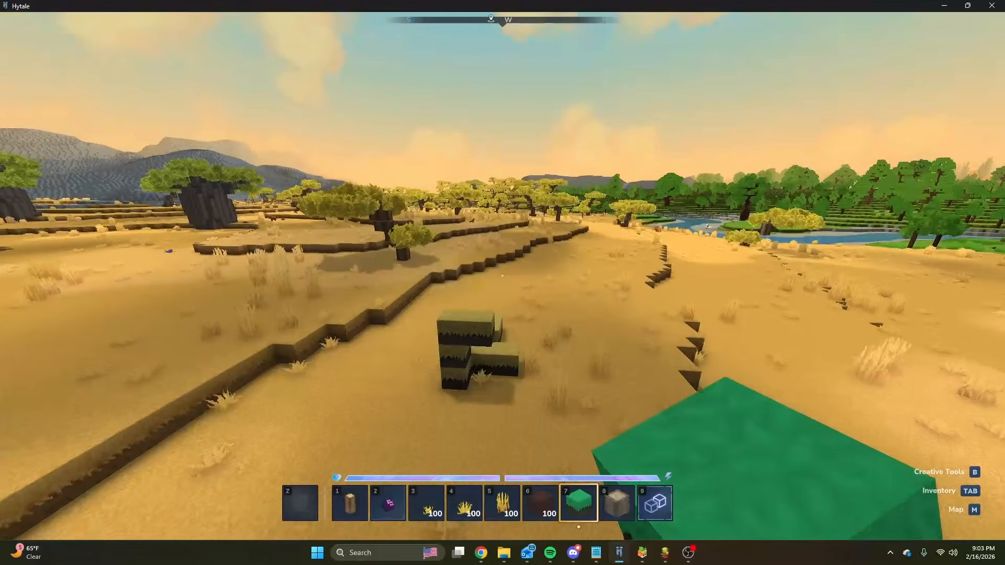
pyautogui.press('w')
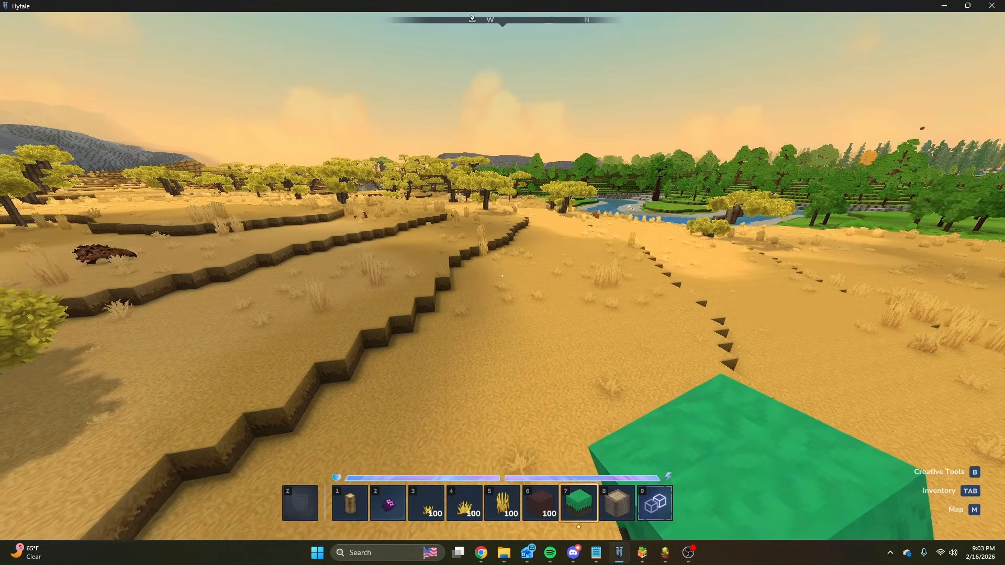
pyautogui.press('w')
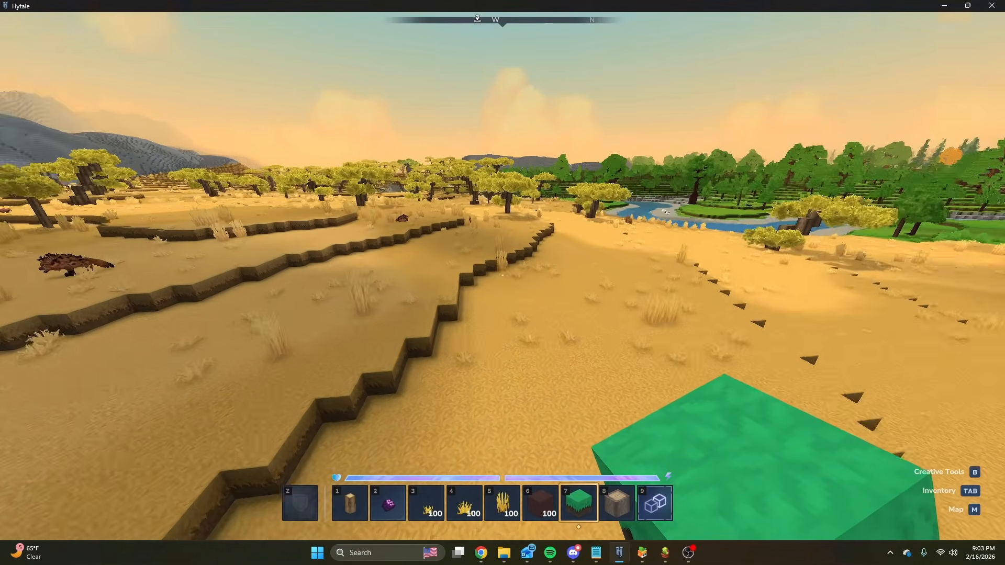
pyautogui.press('w')
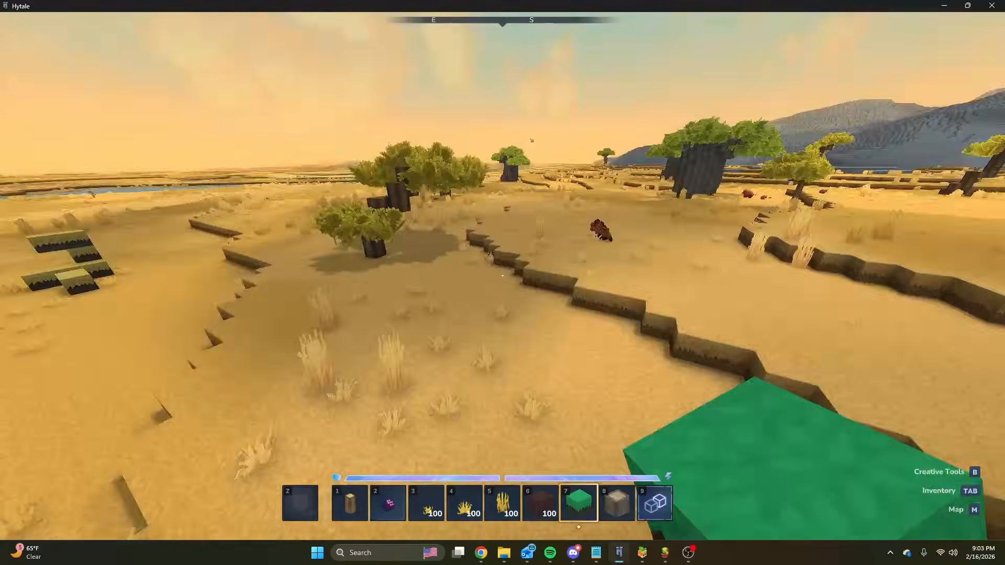
pyautogui.press('w')
pyautogui.press('space')
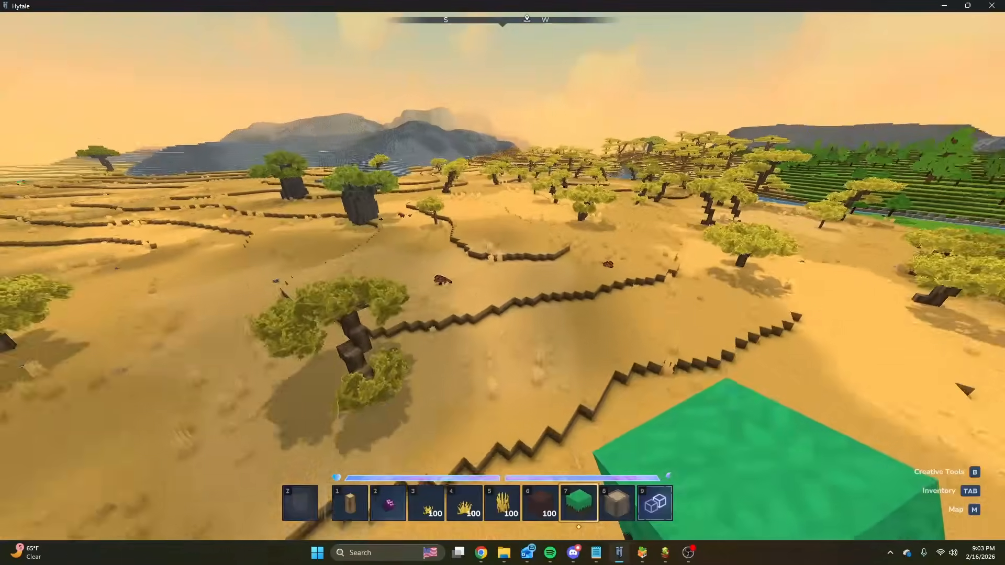
pyautogui.press('w')
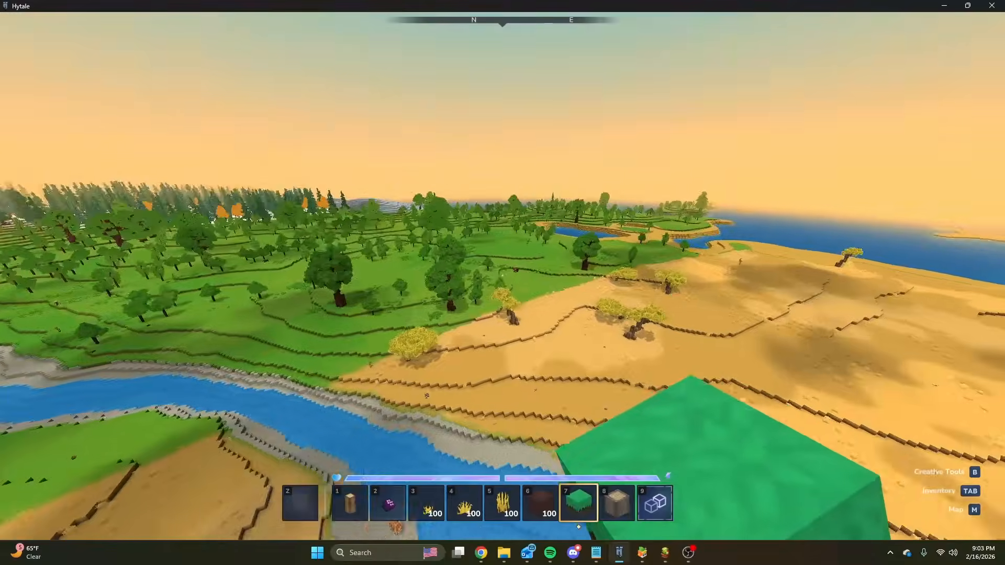
pyautogui.press('w')
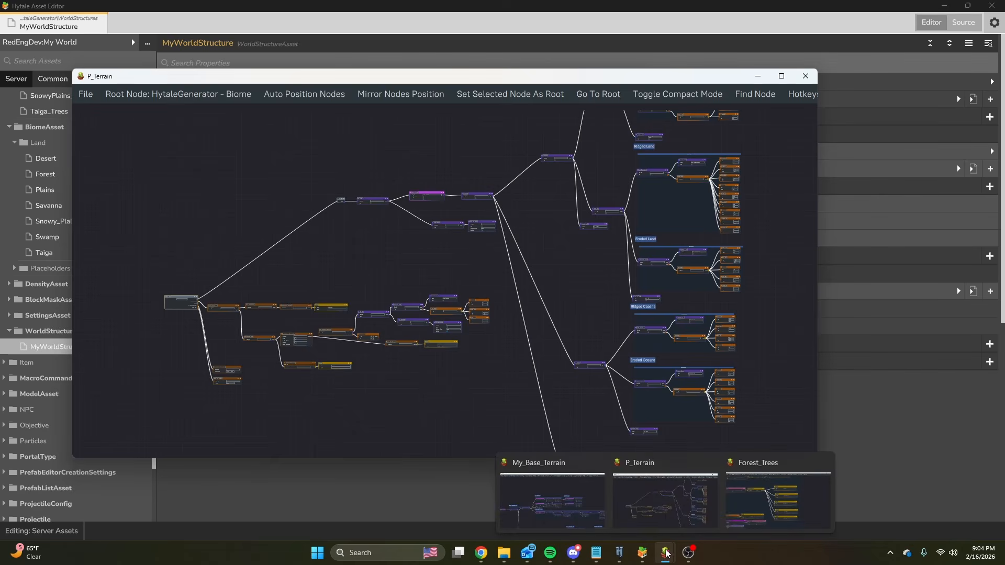
# Examine the P_Terrain biome node graph, from its root node through the branches for the ridged and eroded land and ocean groups.
pyautogui.moveTo(300, 162); pyautogui.dragTo(292, 185, button='middle')
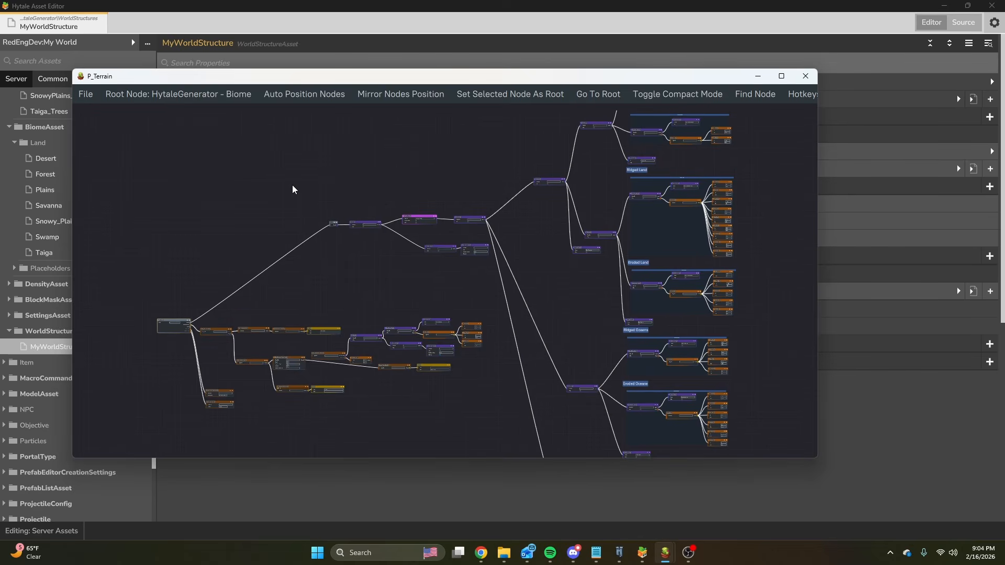
pyautogui.scroll(-3, 259, 242)
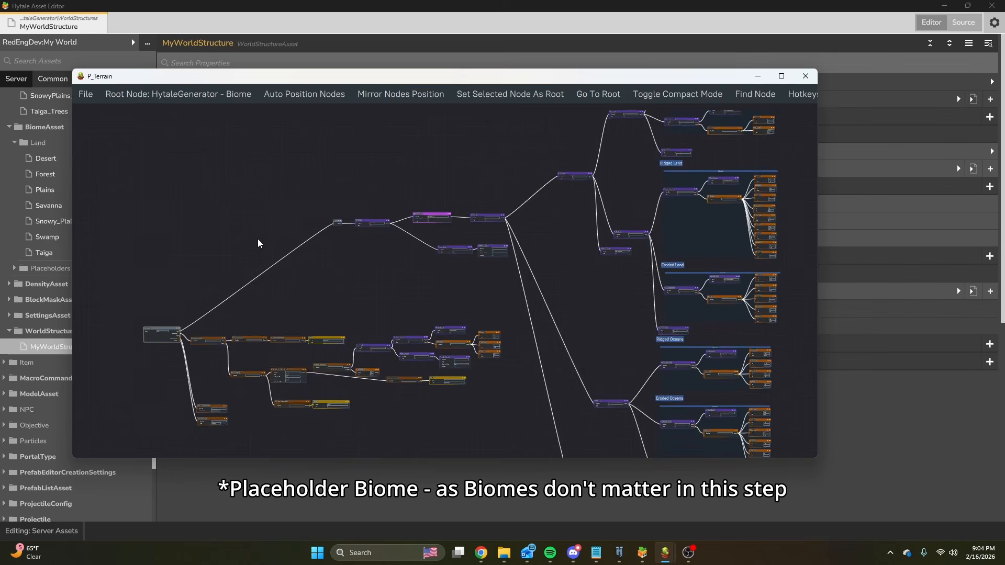
pyautogui.moveTo(202, 291); pyautogui.dragTo(265, 267, button='middle')
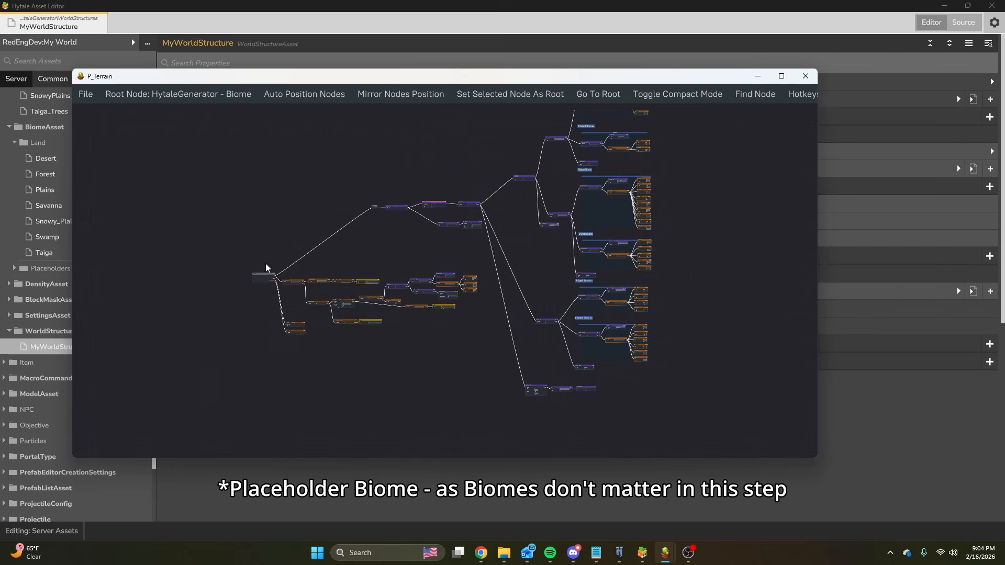
pyautogui.scroll(5, 265, 267)
pyautogui.moveTo(560, 204); pyautogui.dragTo(208, 348, button='middle')
pyautogui.moveTo(592, 278); pyautogui.dragTo(374, 269, button='middle')
pyautogui.scroll(-6, 374, 269)
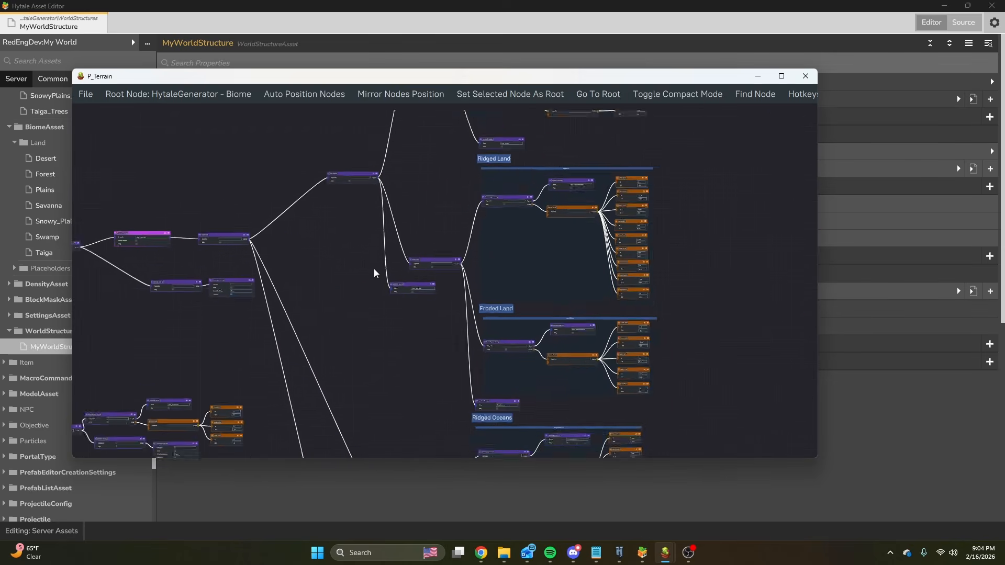
pyautogui.moveTo(418, 196); pyautogui.dragTo(382, 344, button='middle')
pyautogui.moveTo(553, 293); pyautogui.dragTo(546, 197, button='middle')
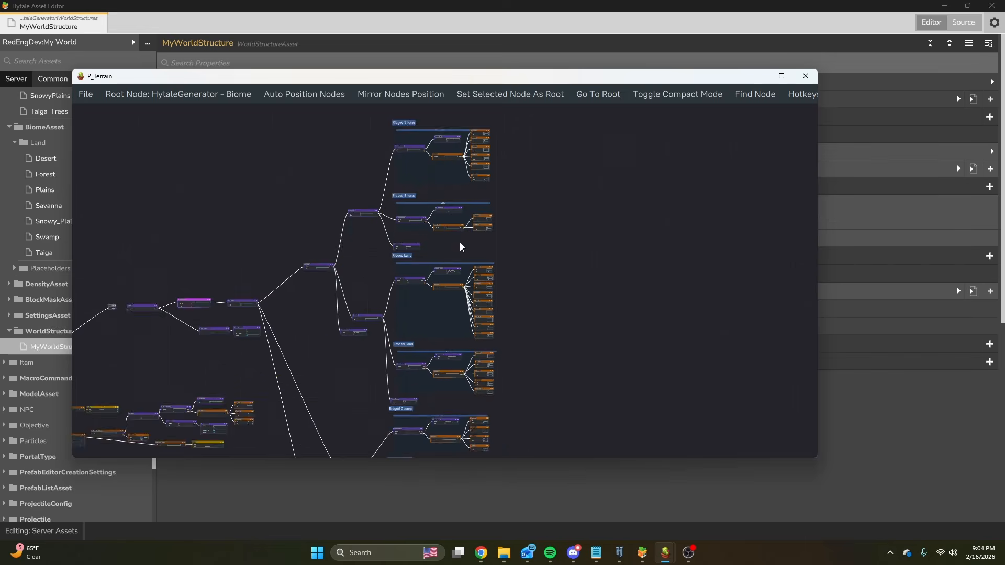
pyautogui.scroll(-5, 460, 243)
pyautogui.scroll(6, 441, 367)
pyautogui.moveTo(627, 365); pyautogui.dragTo(695, 306, button='middle')
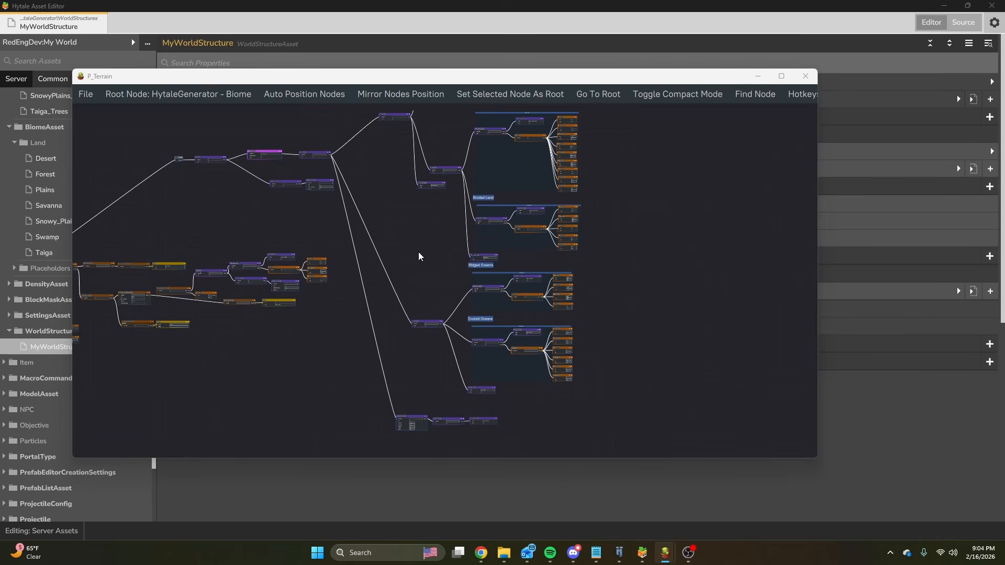
# Switch to the My_Base_Terrain density graph, maximize its window and inspect the Terrain Noise and Biome Noise groups.
pyautogui.moveTo(663, 554)
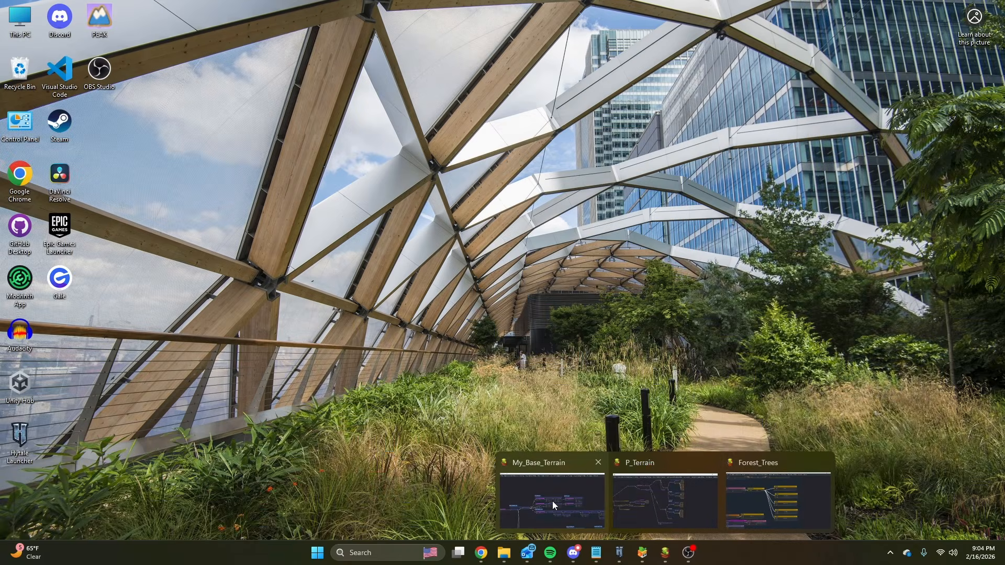
pyautogui.click(552, 501)
pyautogui.doubleClick(487, 229)
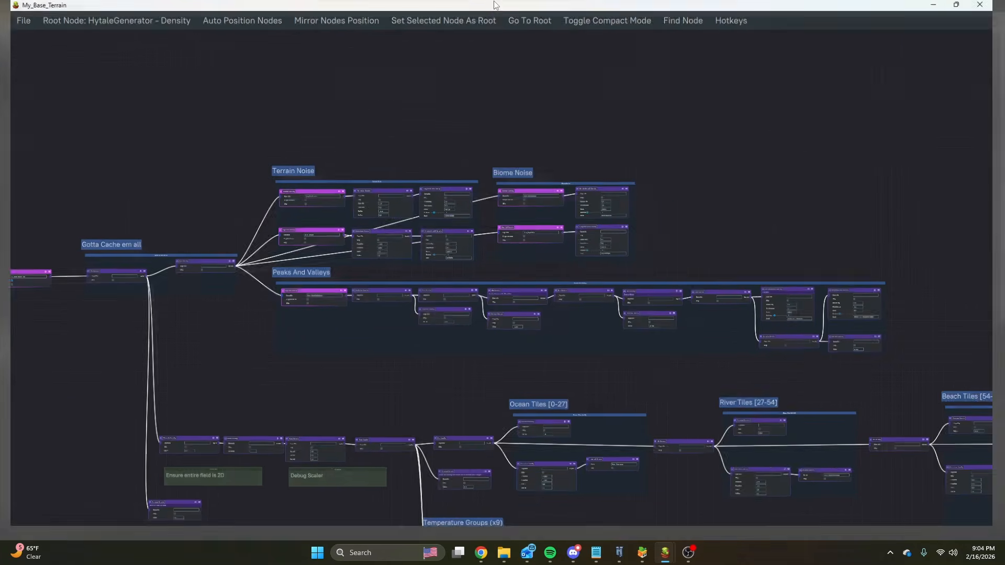
pyautogui.scroll(5, 513, 201)
pyautogui.moveTo(811, 189); pyautogui.dragTo(424, 187, button='middle')
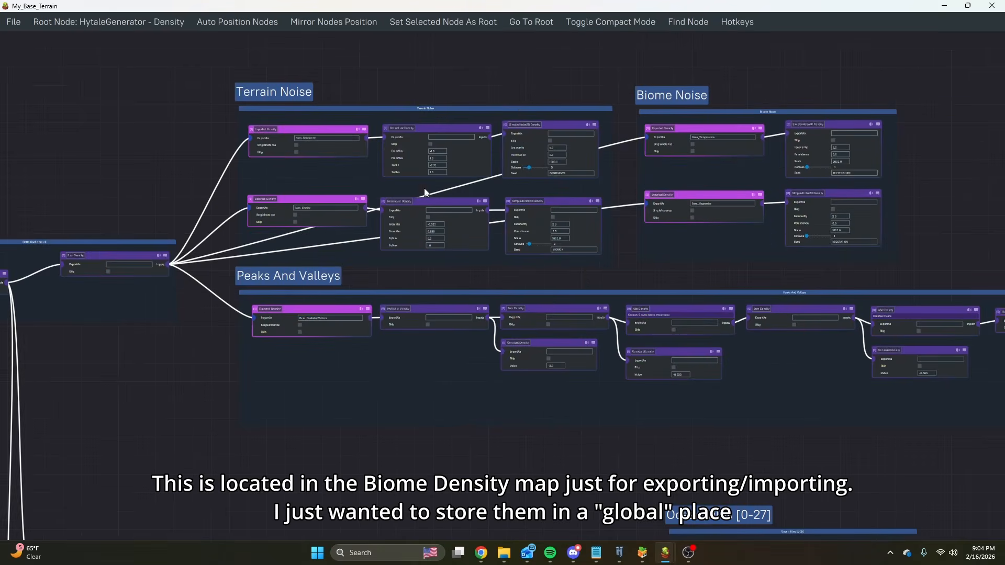
pyautogui.scroll(-5, 424, 188)
pyautogui.scroll(4, 381, 160)
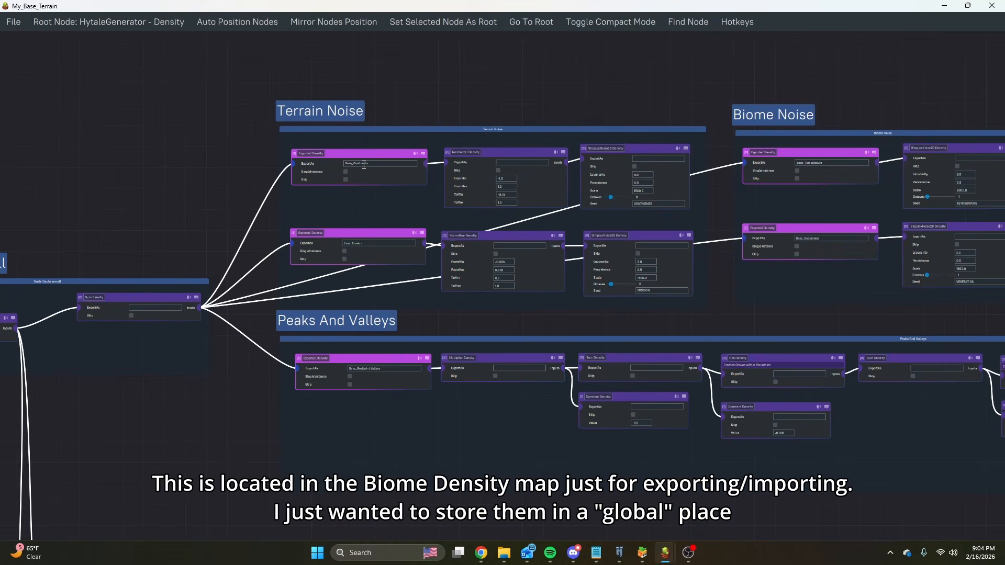
# Follow the Peaks And Valleys node chain through to its final noise, multiplier and constant density nodes.
pyautogui.scroll(5, 370, 243)
pyautogui.moveTo(390, 345); pyautogui.dragTo(180, 247, button='middle')
pyautogui.scroll(-5, 581, 272)
pyautogui.moveTo(570, 268); pyautogui.dragTo(228, 256, button='middle')
pyautogui.moveTo(842, 252); pyautogui.dragTo(591, 222, button='middle')
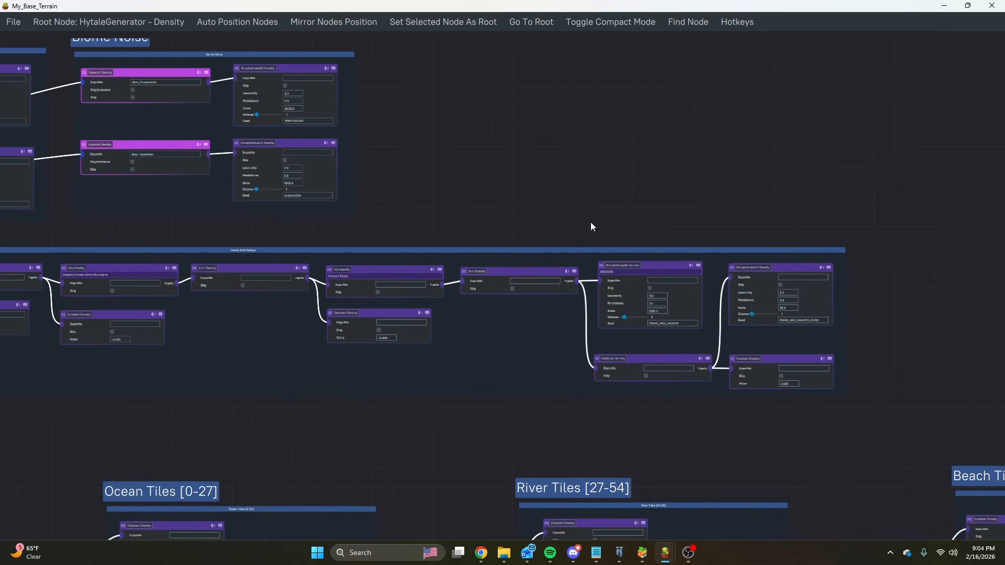
pyautogui.scroll(4, 683, 242)
# Switch to the Minecraft terrain generation video and pause at 22:38 in the Biomes chapter on the five noise maps.
pyautogui.moveTo(481, 551)
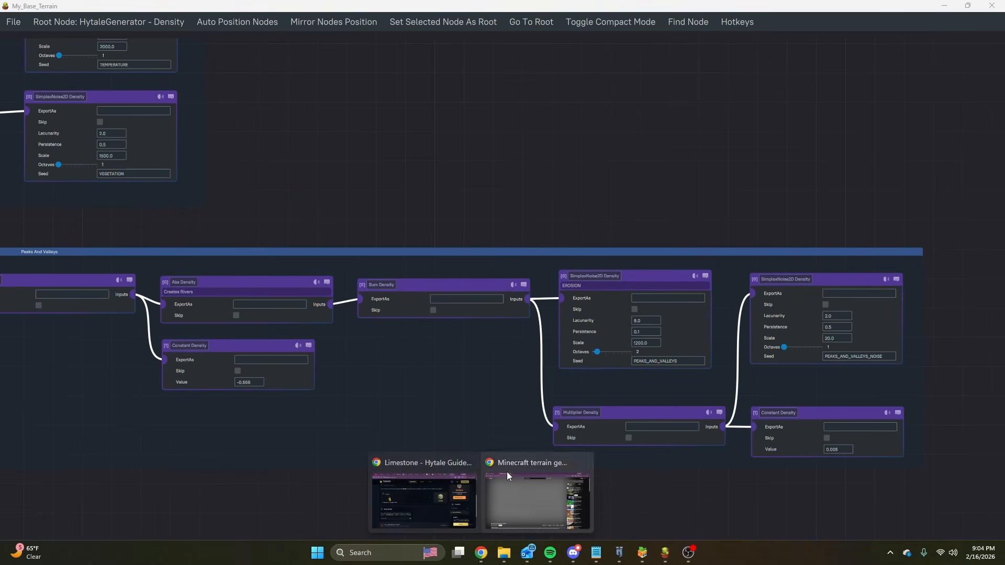
pyautogui.click(538, 489)
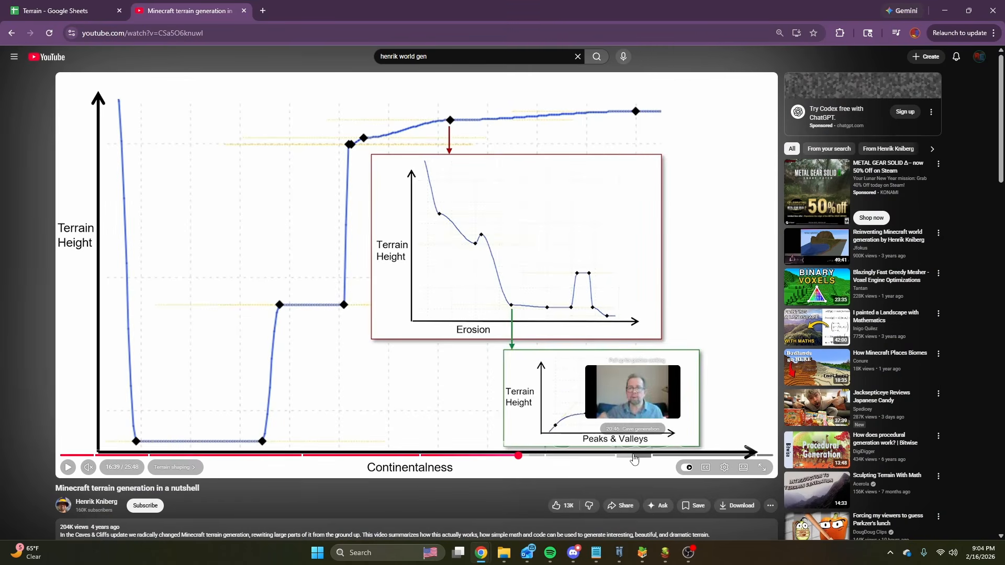
pyautogui.click(688, 458)
pyautogui.click(593, 336)
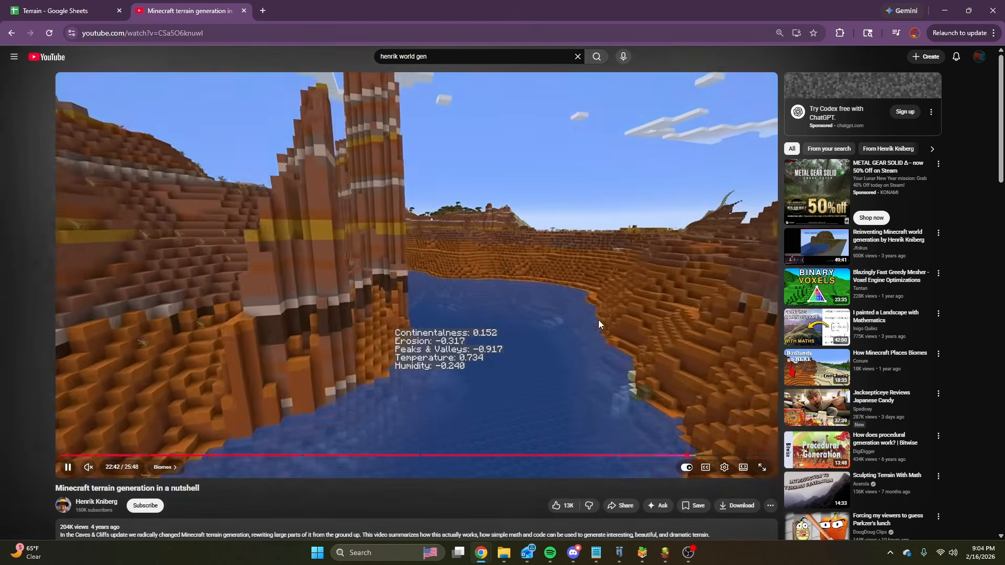
pyautogui.press('Left')
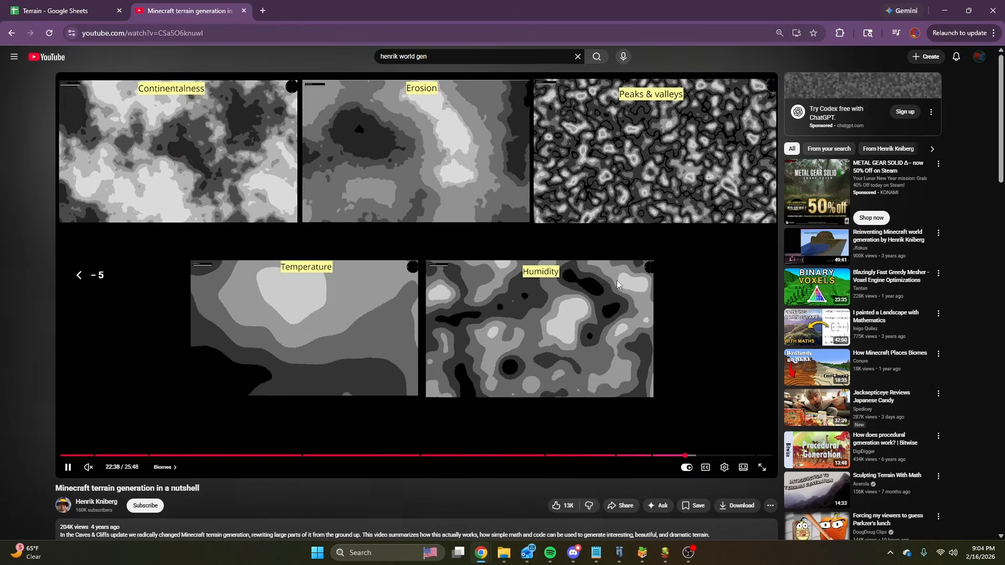
pyautogui.press('space')
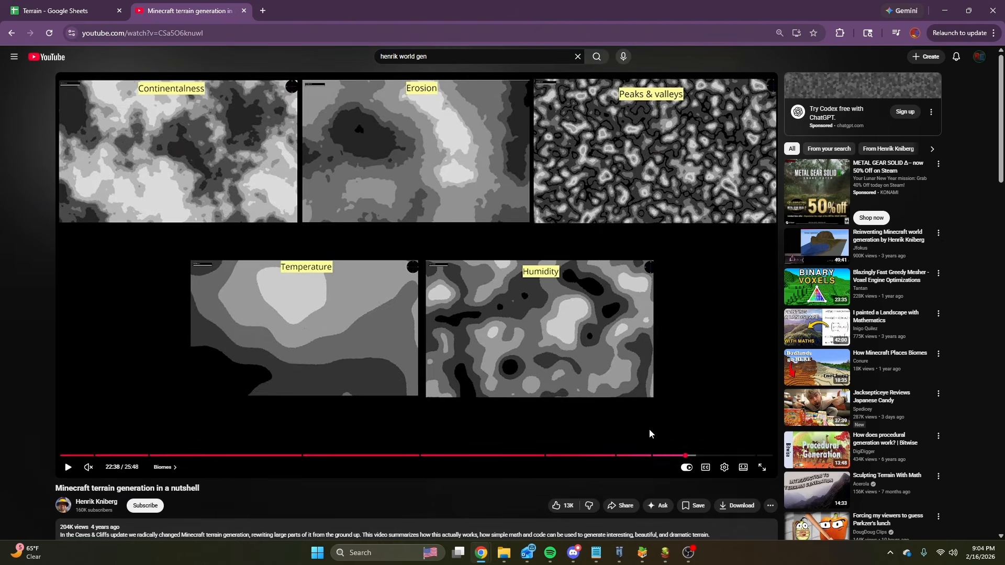
# Return to the My_Base_Terrain graph and inspect the SimplexNoise2D, Multiplier and Constant Density nodes ending the Peaks And Valleys group.
pyautogui.moveTo(621, 561)
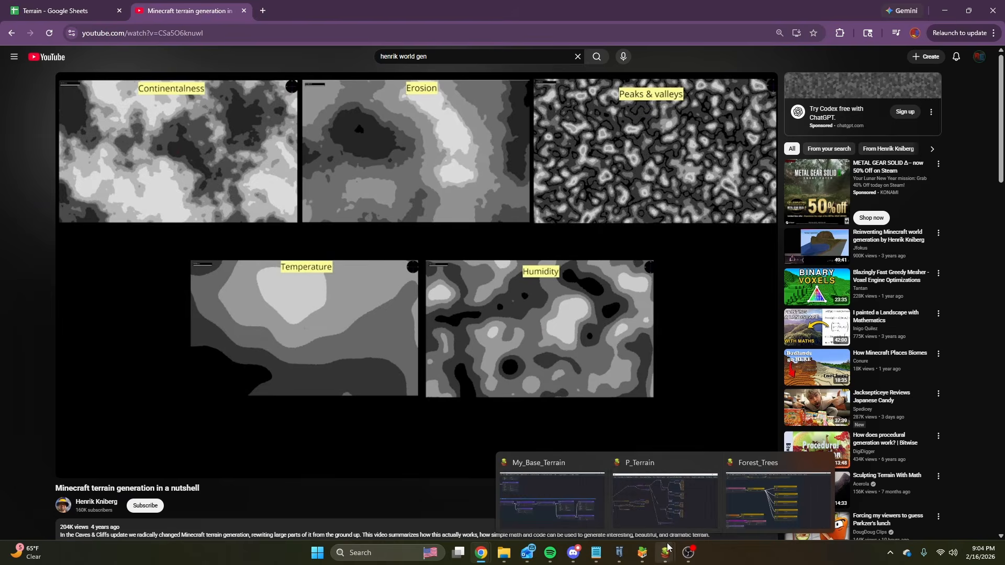
pyautogui.click(557, 509)
pyautogui.moveTo(508, 492); pyautogui.dragTo(427, 465, button='middle')
pyautogui.scroll(3, 781, 300)
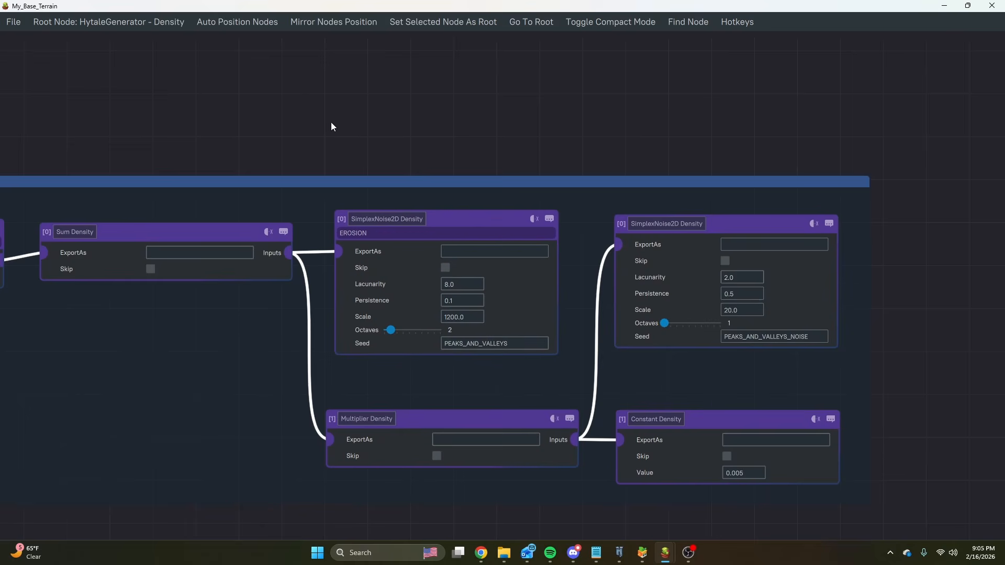
# Trace back along the Peaks And Valleys chain and select the Abs Density node labelled Creates Rivers.
pyautogui.moveTo(330, 122); pyautogui.dragTo(630, 103, button='middle')
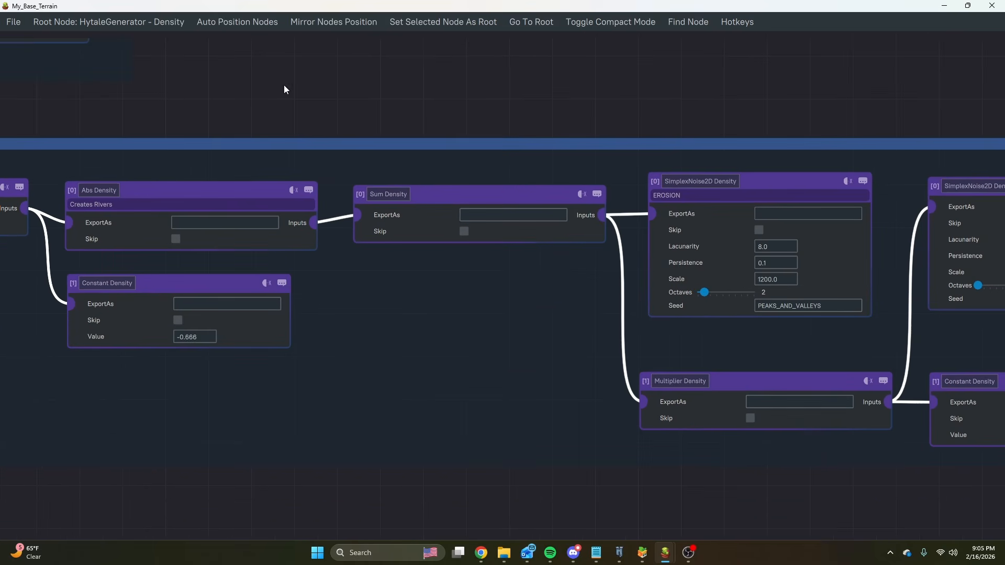
pyautogui.moveTo(284, 86); pyautogui.dragTo(564, 91, button='middle')
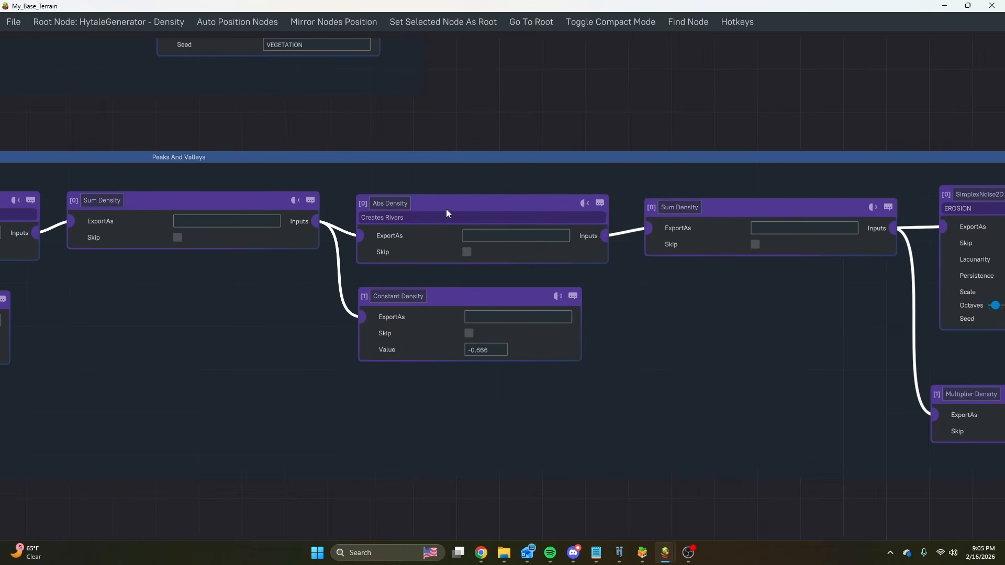
pyautogui.moveTo(485, 198); pyautogui.dragTo(482, 193)
# Switch to the browser and open the Desmos graphing calculator in a new tab.
pyautogui.moveTo(481, 553)
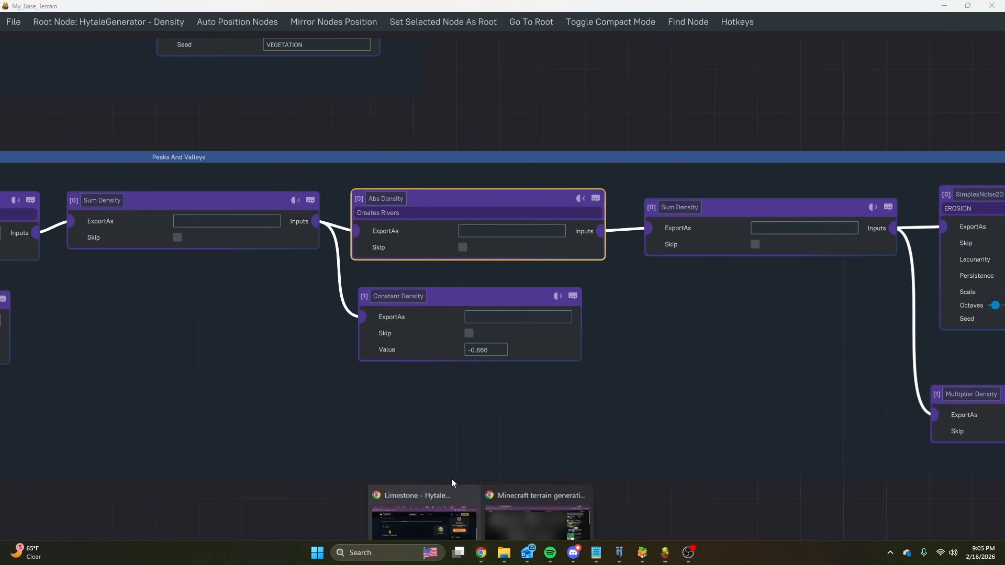
pyautogui.click(522, 488)
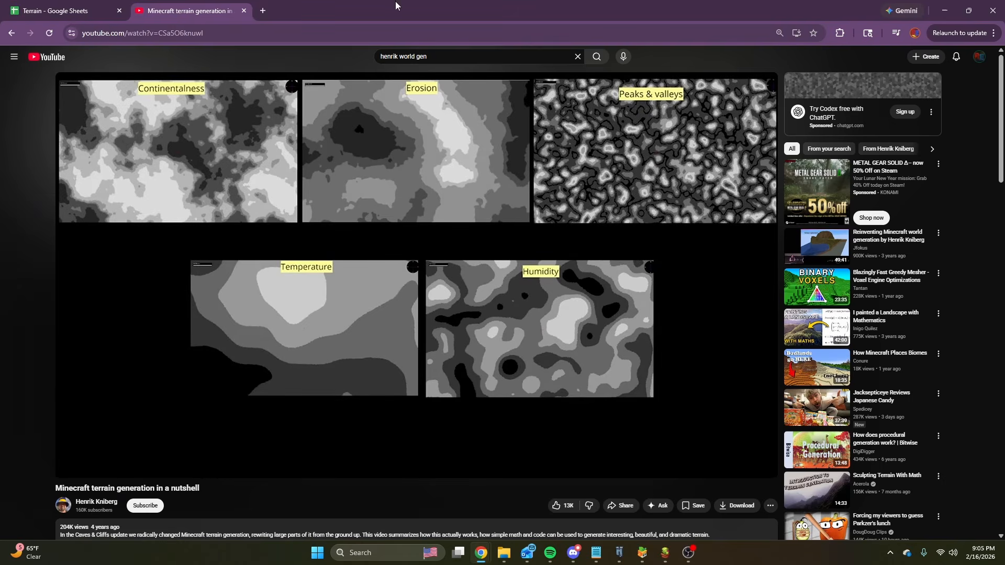
pyautogui.click(264, 12)
pyautogui.write('des')
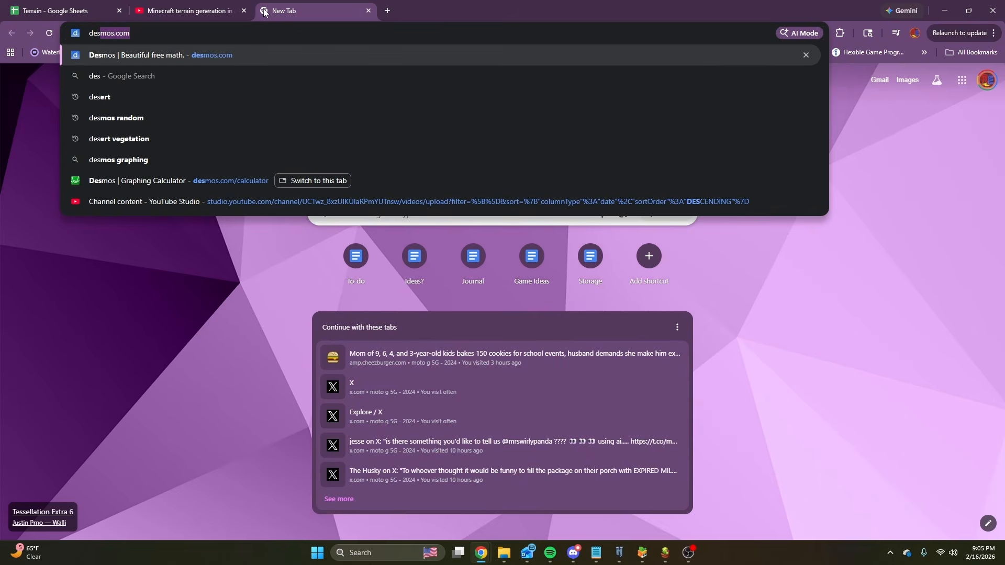
pyautogui.press('Return')
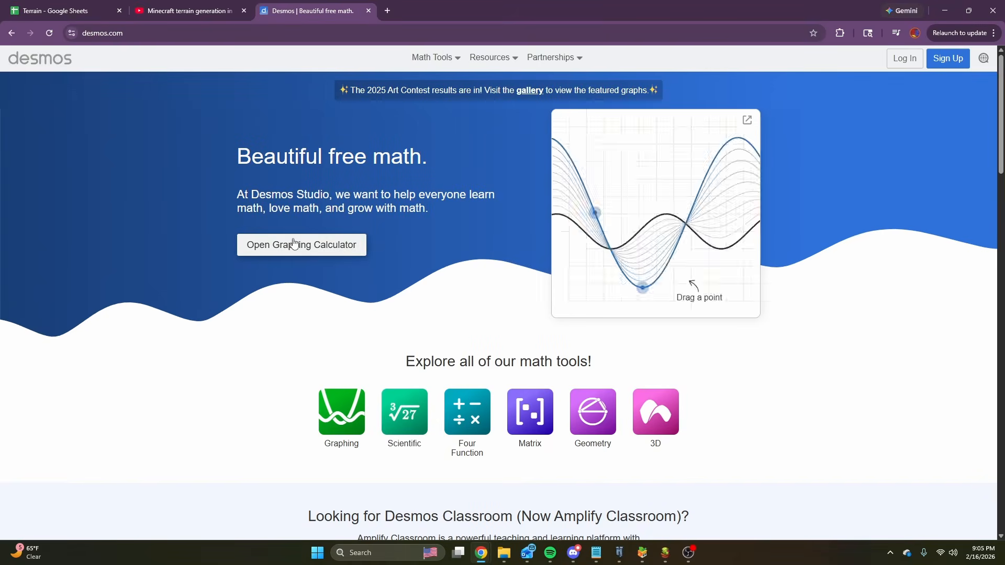
pyautogui.click(291, 243)
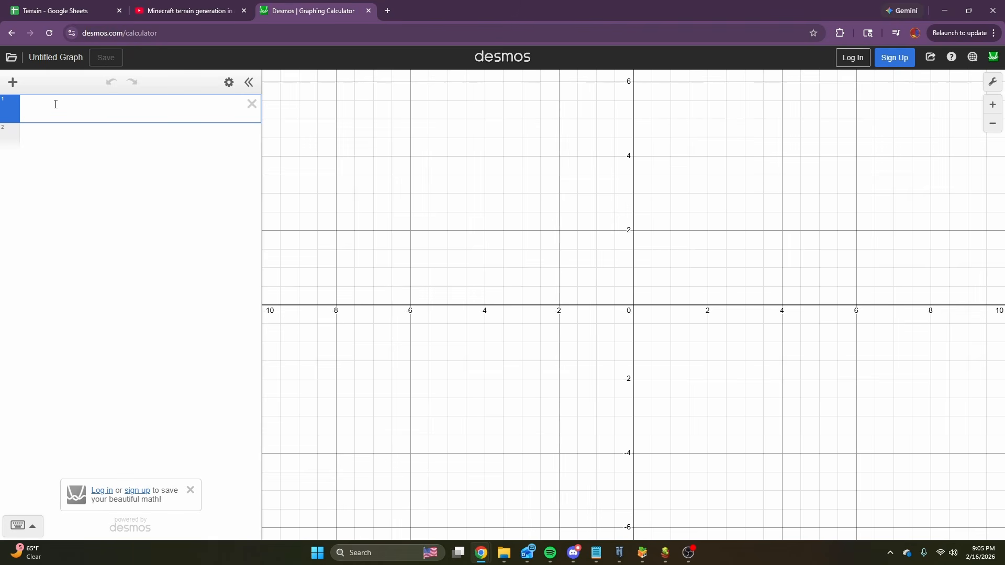
# Plot the line x together with the vertical boundary lines x=1 and x=-1.
pyautogui.write('x')
pyautogui.scroll(-1, 620, 281)
pyautogui.click(75, 134)
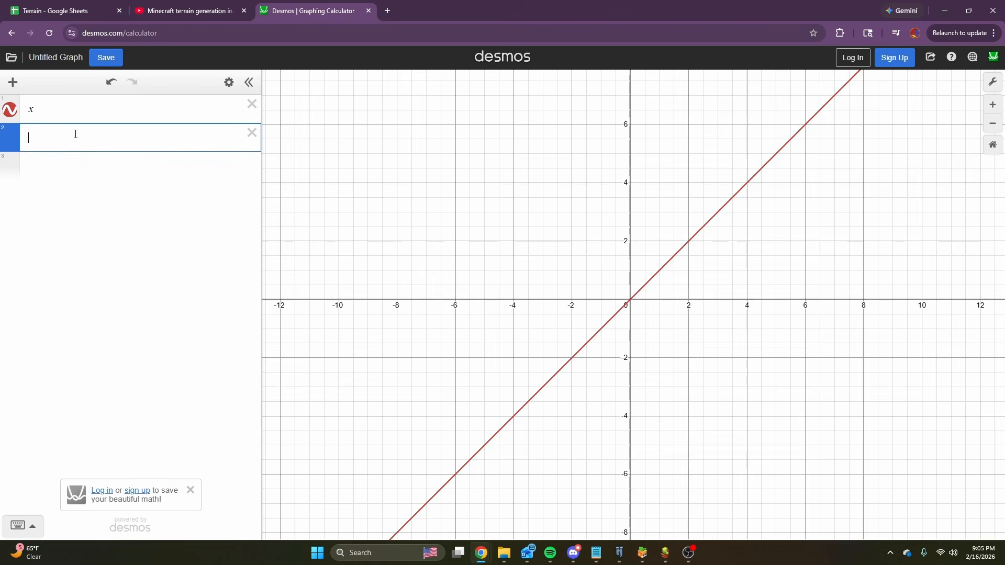
pyautogui.write('x=1')
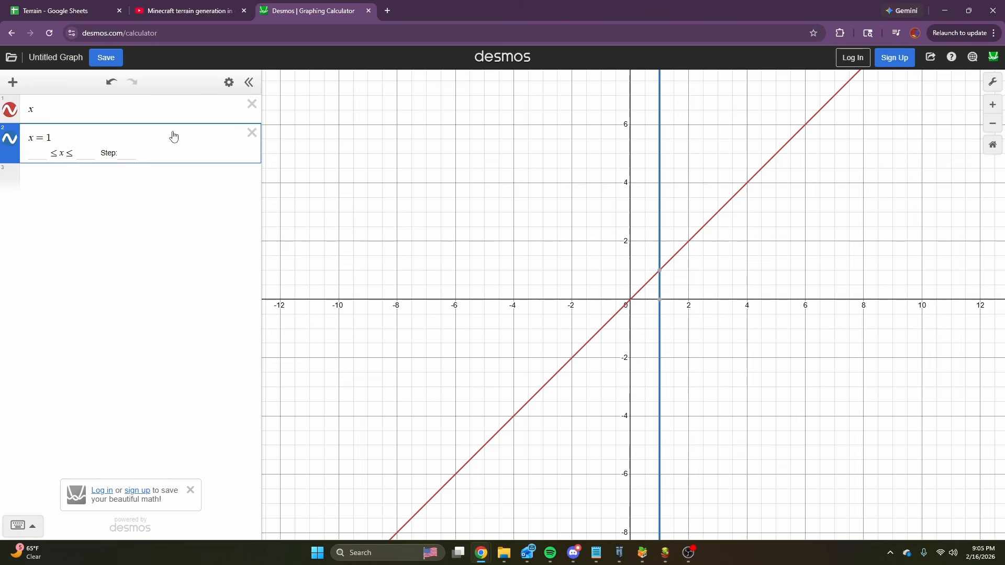
pyautogui.click(109, 184)
pyautogui.write('x=-1')
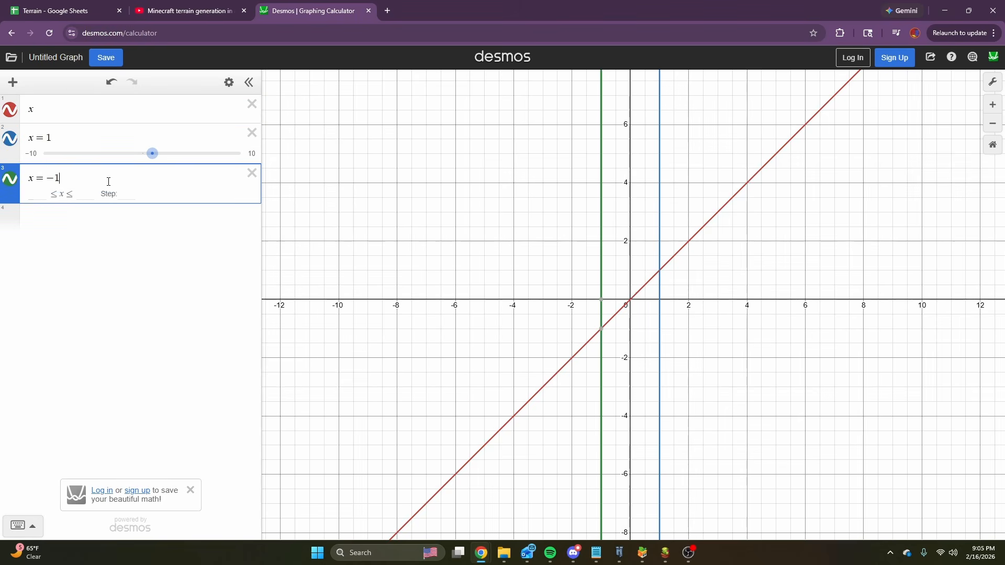
pyautogui.scroll(4, 700, 263)
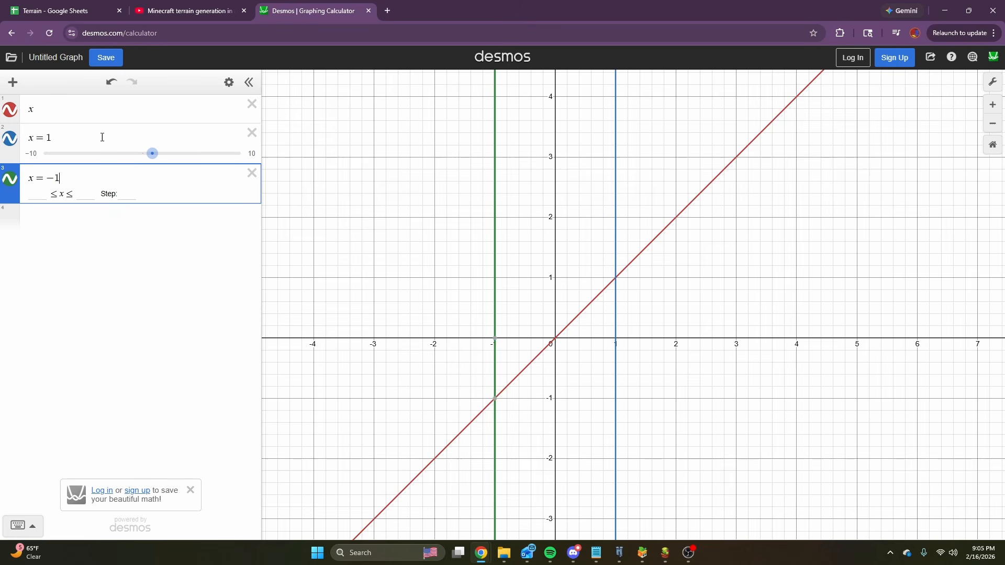
# Change the first expression to the absolute value |x|.
pyautogui.click(30, 108)
pyautogui.write('|x|')
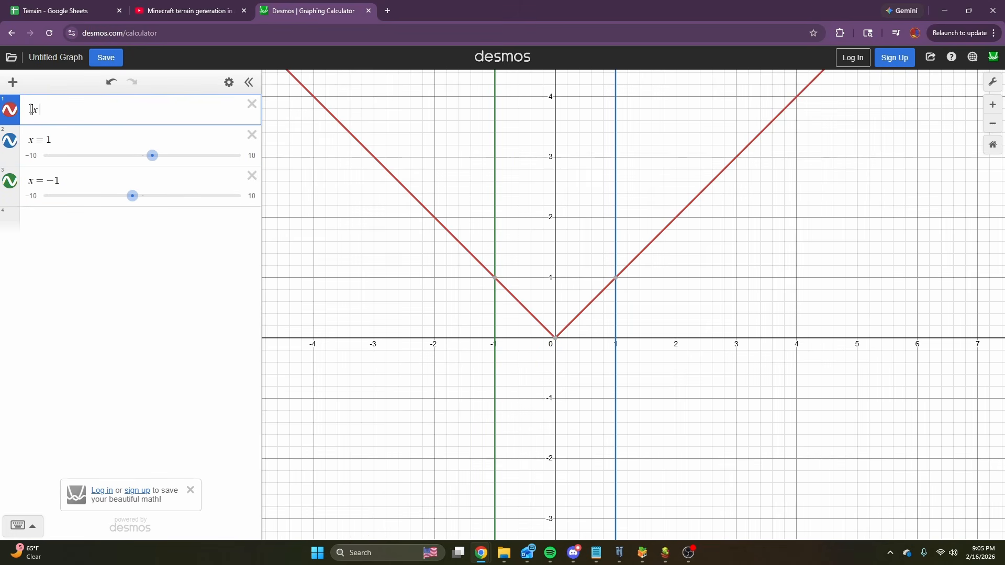
pyautogui.click(48, 110)
# Float the browser as a smaller window over the node graph and extend the first expression to |x|-.666, matching the Creates Rivers constant.
pyautogui.moveTo(521, 6); pyautogui.dragTo(642, 289)
pyautogui.scroll(-3, 592, 183)
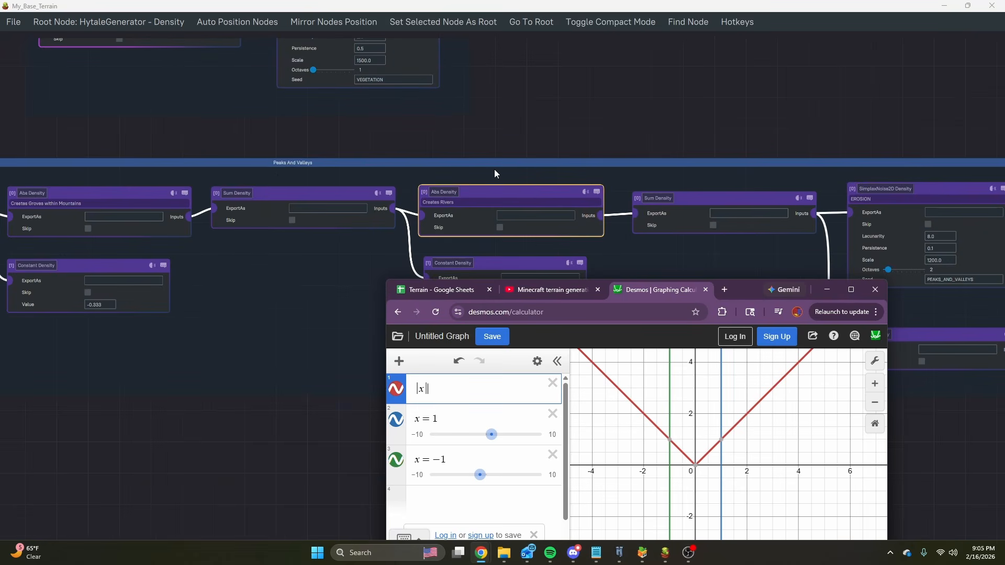
pyautogui.scroll(-2, 276, 189)
pyautogui.scroll(-2, 581, 263)
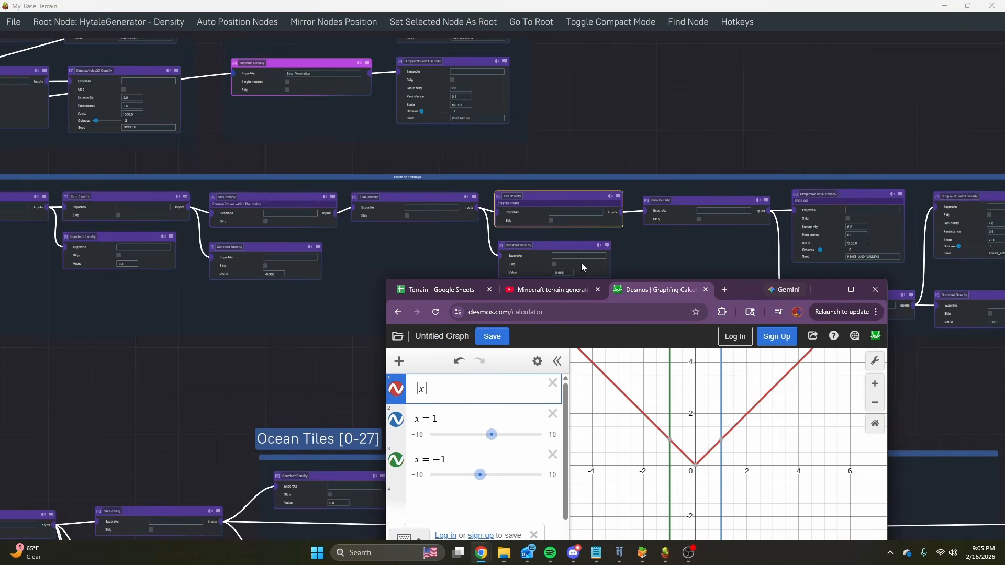
pyautogui.scroll(6, 588, 268)
pyautogui.scroll(-2, 602, 268)
pyautogui.scroll(4, 618, 266)
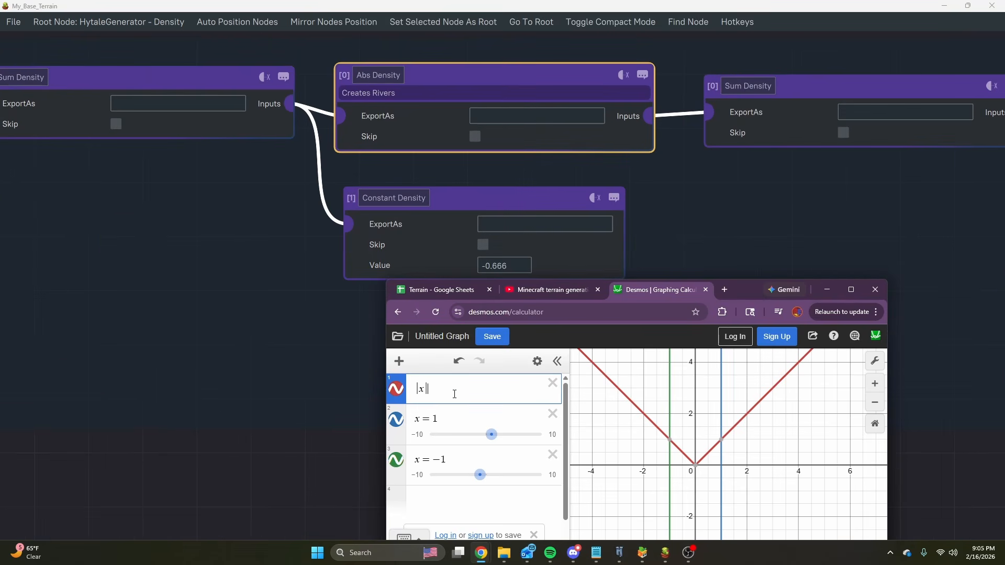
pyautogui.write('-.666')
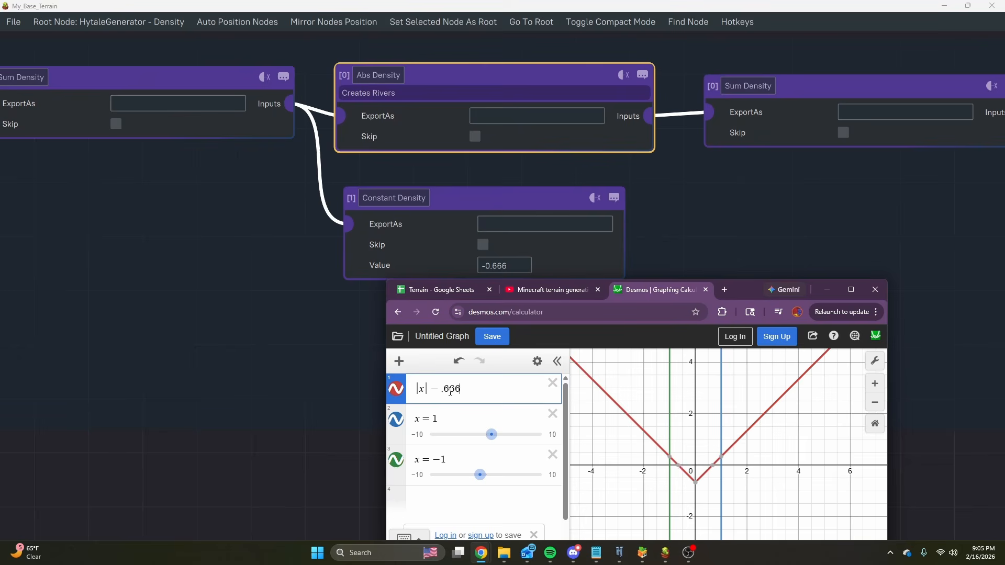
# Wrap the first expression in another absolute value, ||x|-.666|, mirroring the Abs Density node labelled Creates Groves within Mountains.
pyautogui.scroll(-3, 474, 197)
pyautogui.scroll(-2, 367, 189)
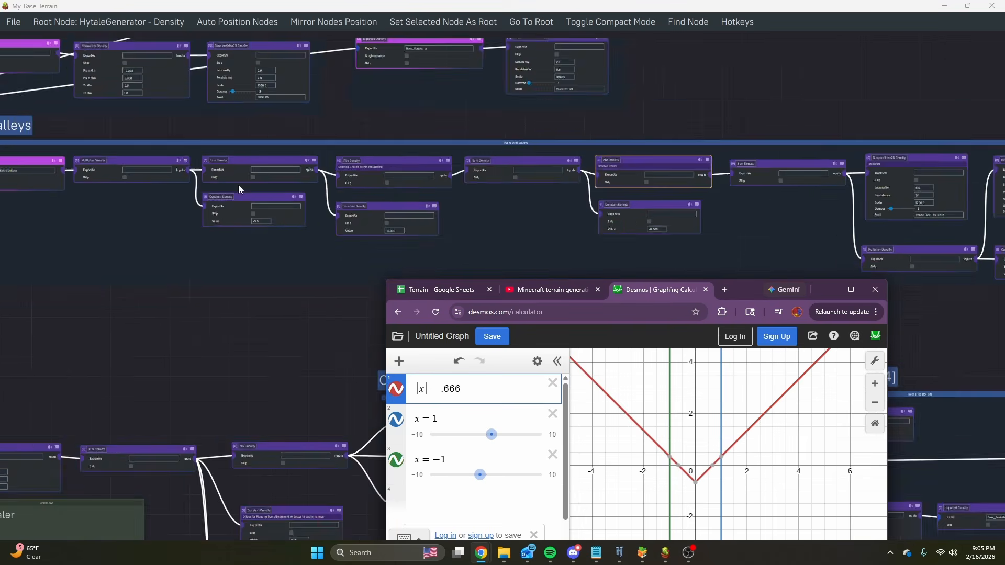
pyautogui.scroll(5, 238, 184)
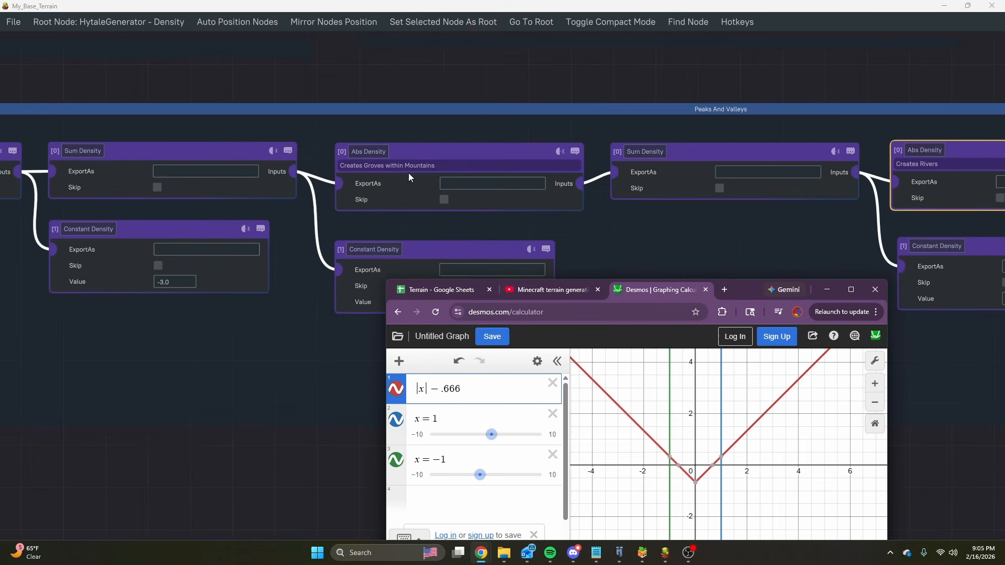
pyautogui.click(416, 388)
pyautogui.write('|')
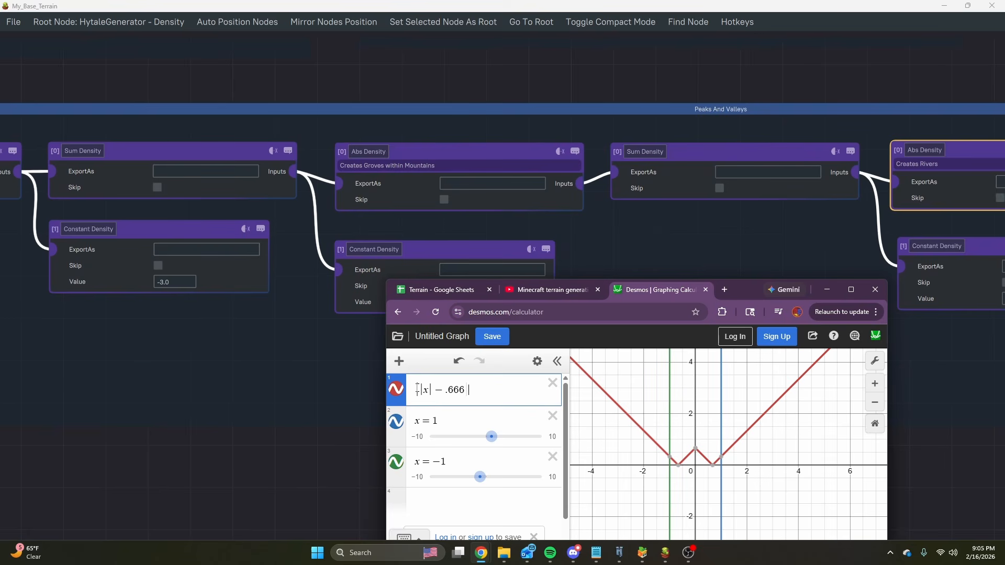
# Subtract .333 from the first expression, following the Constant Density node beside the Creates Groves within Mountains node.
pyautogui.scroll(-3, 444, 233)
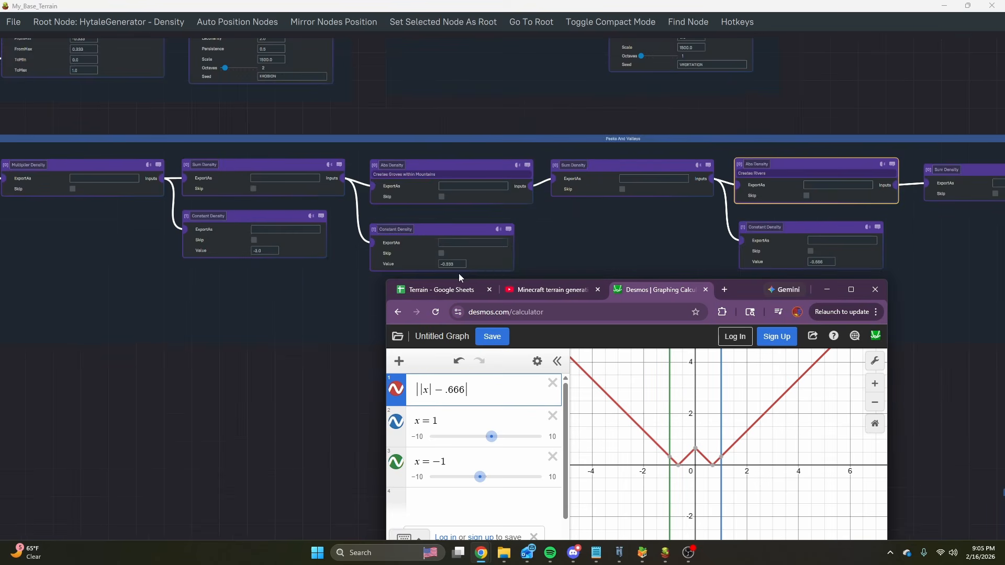
pyautogui.scroll(2, 459, 273)
pyautogui.write('- .')
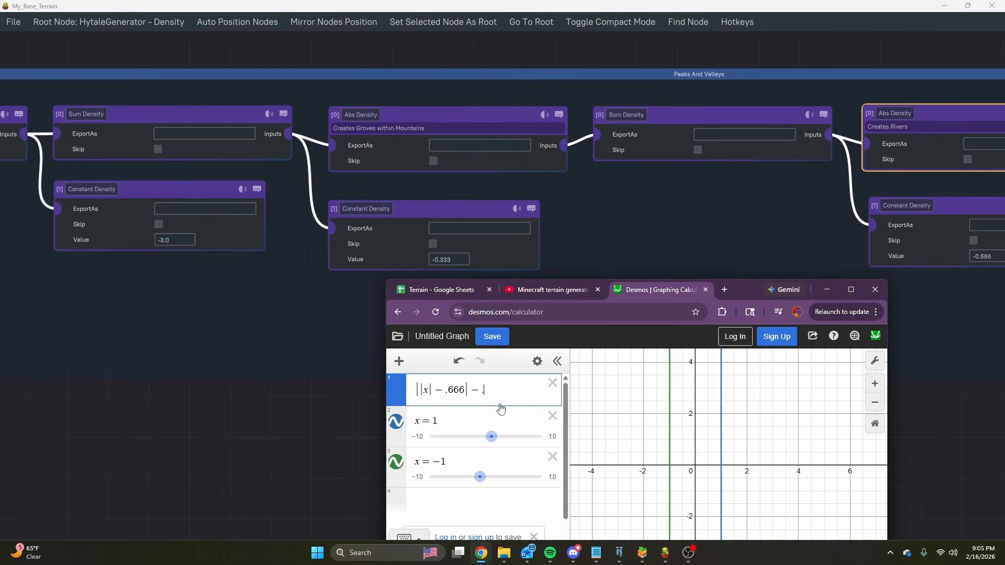
pyautogui.write('333')
# Enclose the whole first expression in parentheses and multiply it by -3, as in the chain's Multiplier Density.
pyautogui.scroll(-2, 411, 213)
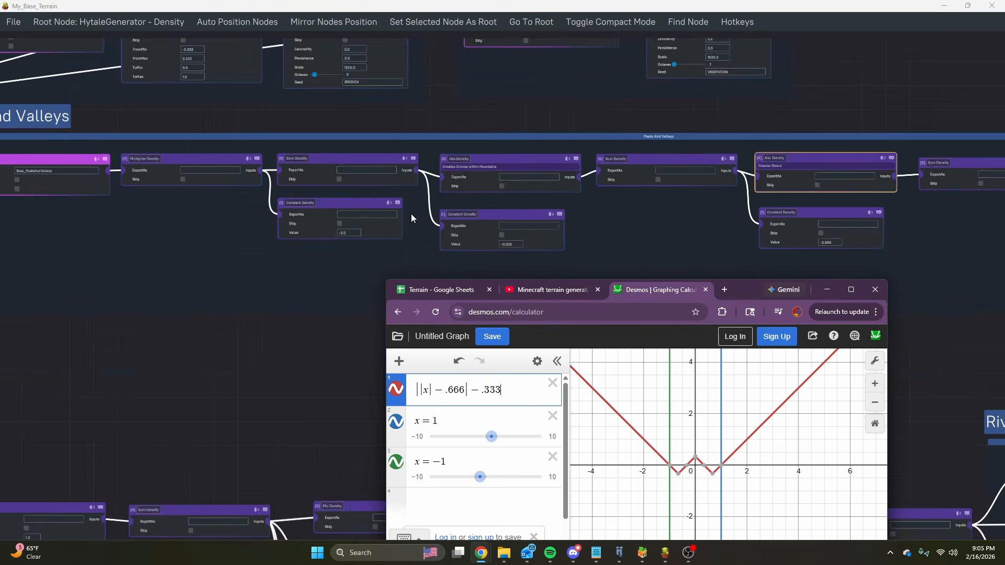
pyautogui.scroll(2, 270, 212)
pyautogui.click(416, 389)
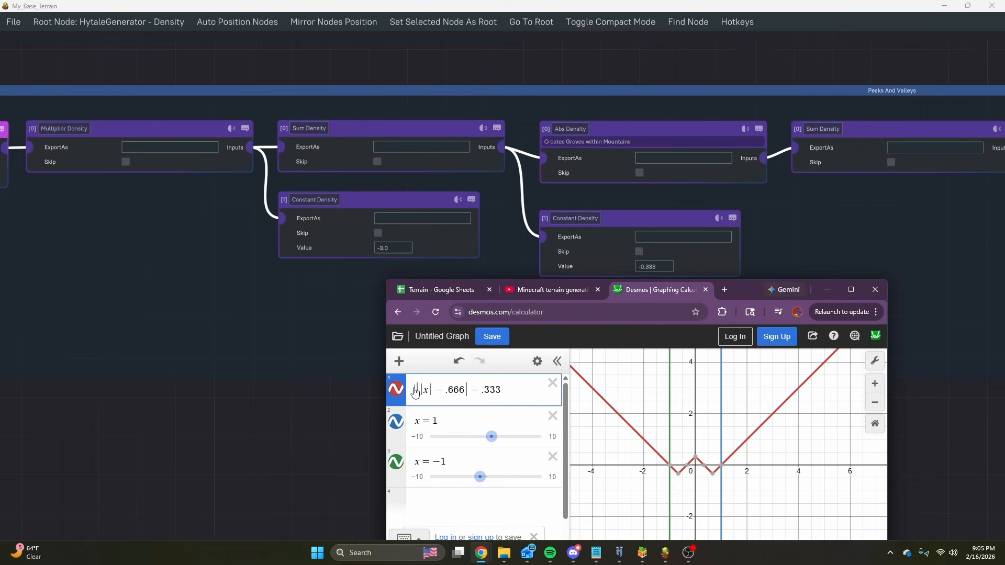
pyautogui.write('(')
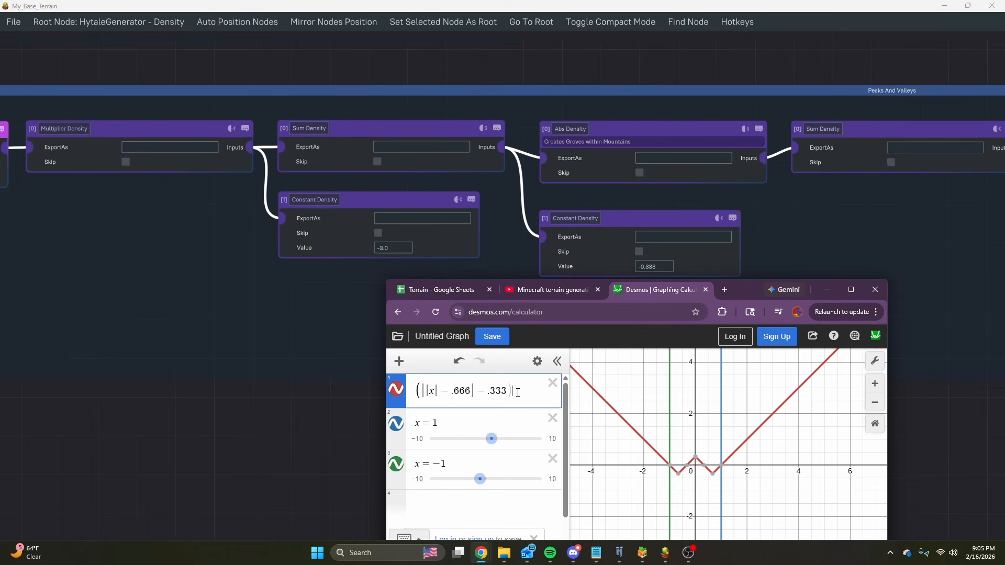
pyautogui.write(')*-3')
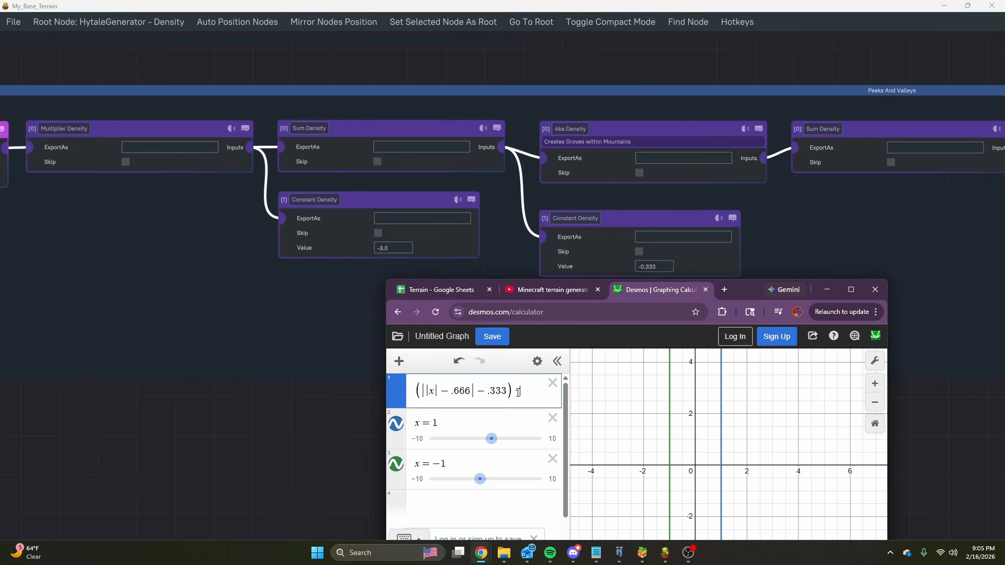
# Examine the plotted curve's valley, peak and boundary crossings between x=-1 and x=1.
pyautogui.scroll(3, 754, 450)
pyautogui.scroll(3, 694, 493)
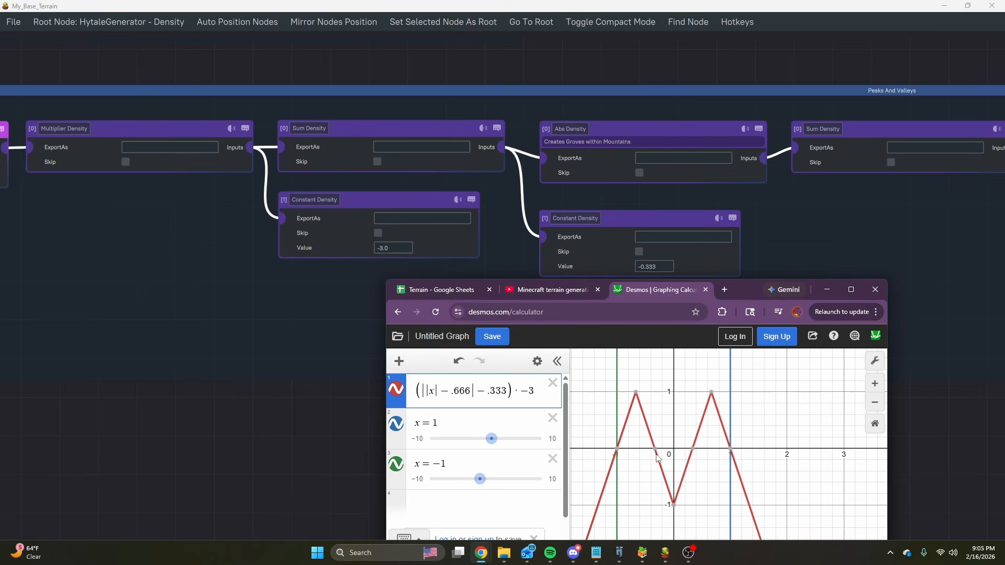
pyautogui.click(675, 504)
pyautogui.moveTo(637, 401)
pyautogui.moveTo(622, 454)
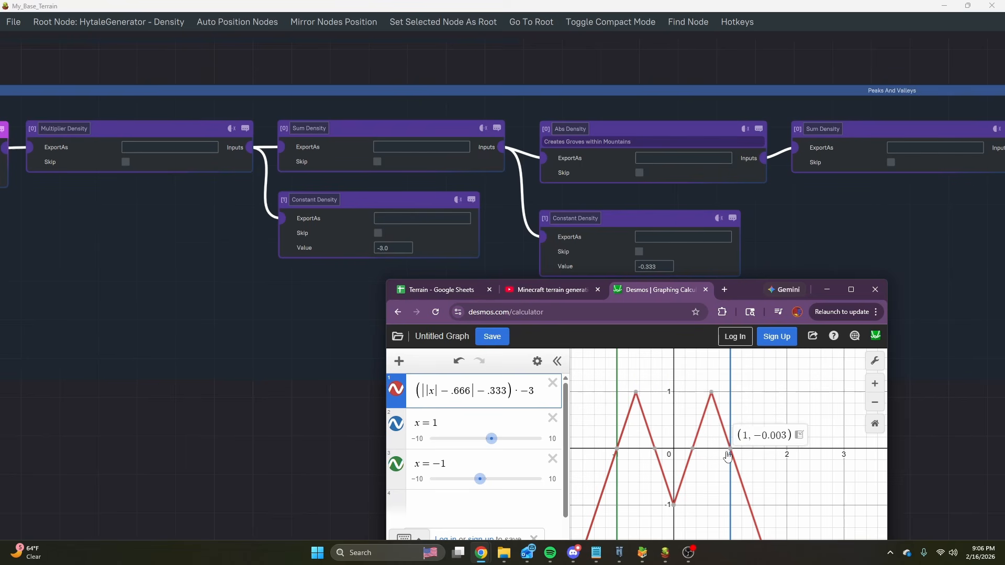
# Bring back the Minecraft terrain generation video in a maximized browser window and examine the Peaks & valleys noise map.
pyautogui.moveTo(481, 559)
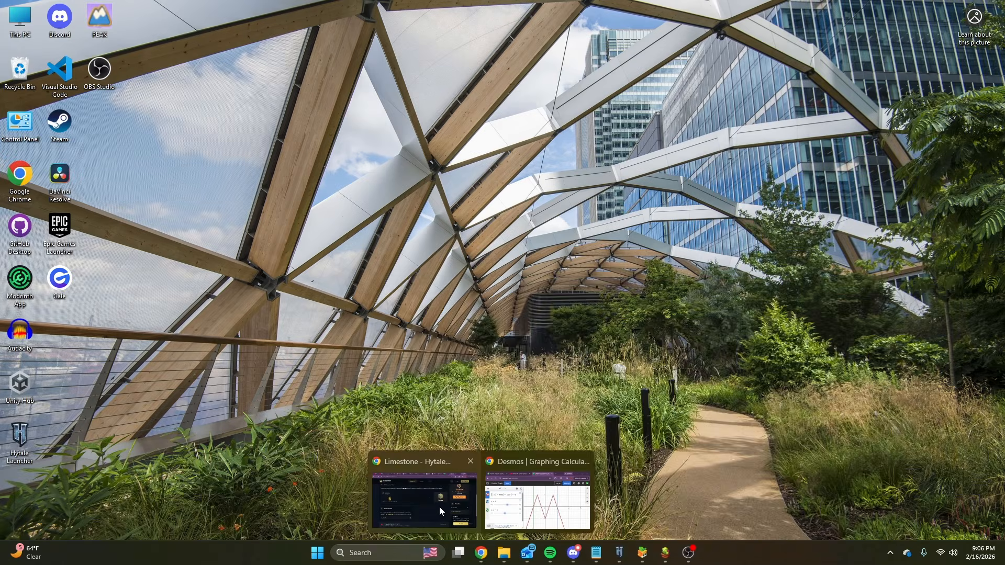
pyautogui.click(524, 507)
pyautogui.click(573, 291)
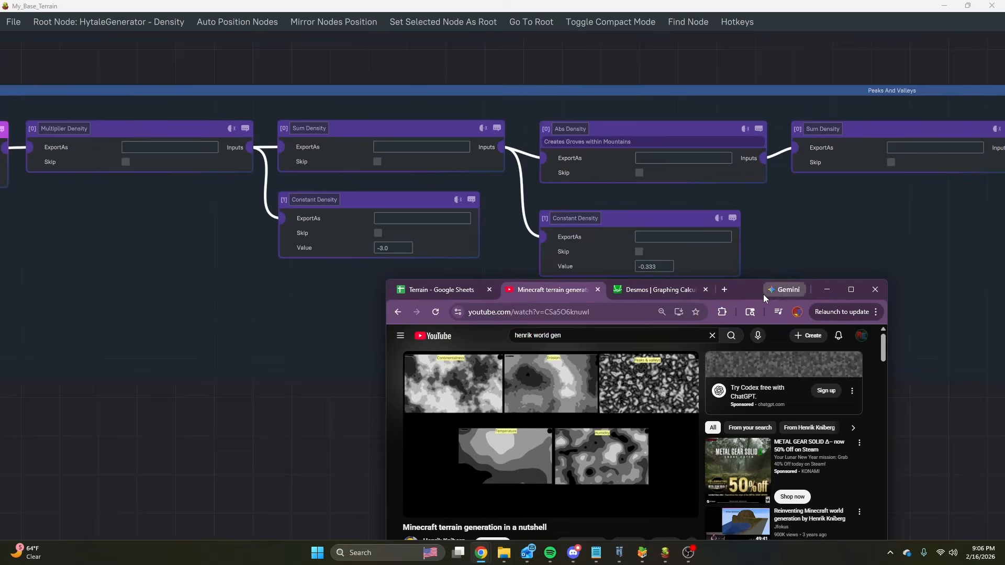
pyautogui.moveTo(764, 292); pyautogui.dragTo(633, 7)
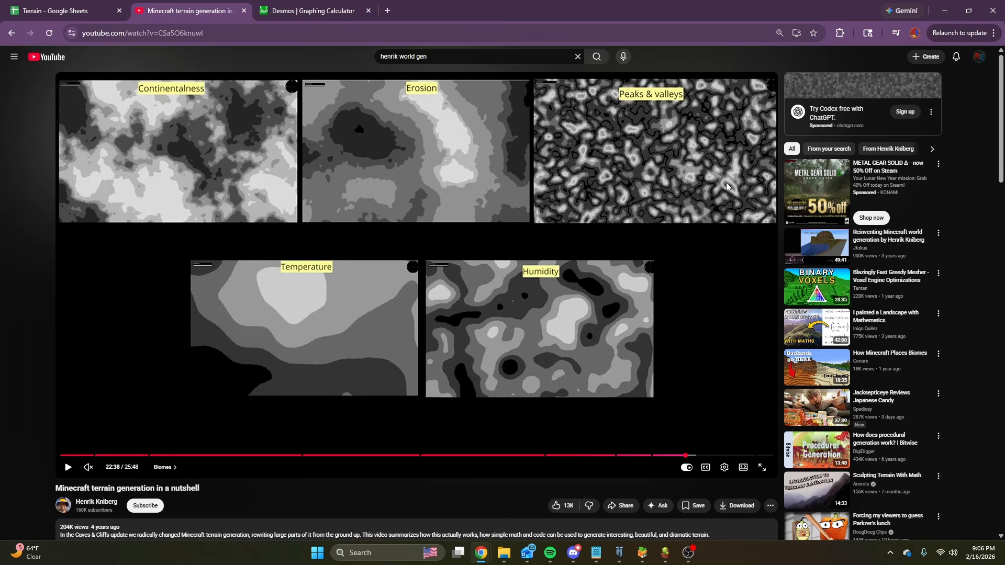
# Switch to the My_Base_Terrain graph and inspect the Base_Continents and Base_Erosion chains in the Terrain Noise group.
pyautogui.moveTo(619, 553)
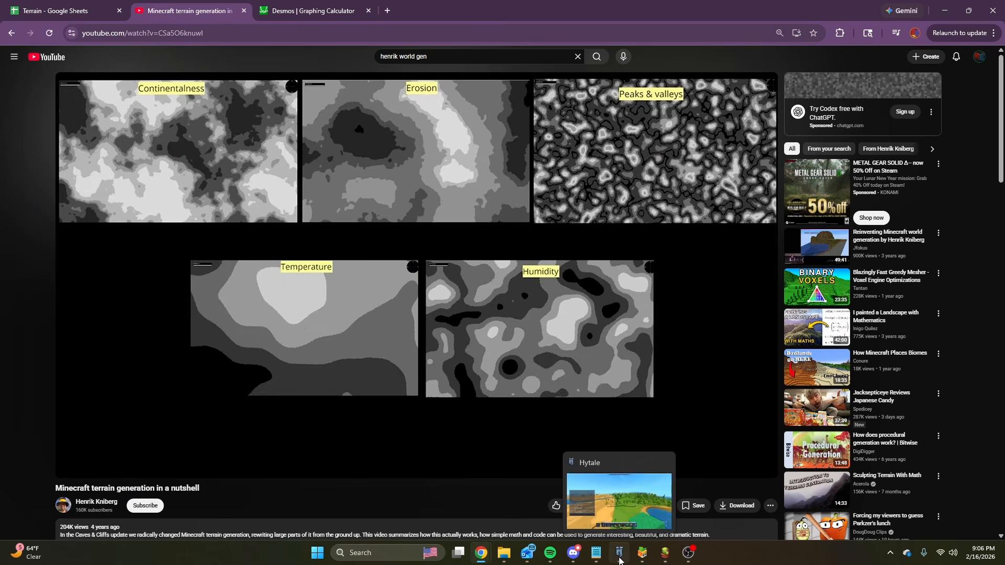
pyautogui.click(619, 510)
pyautogui.moveTo(665, 552)
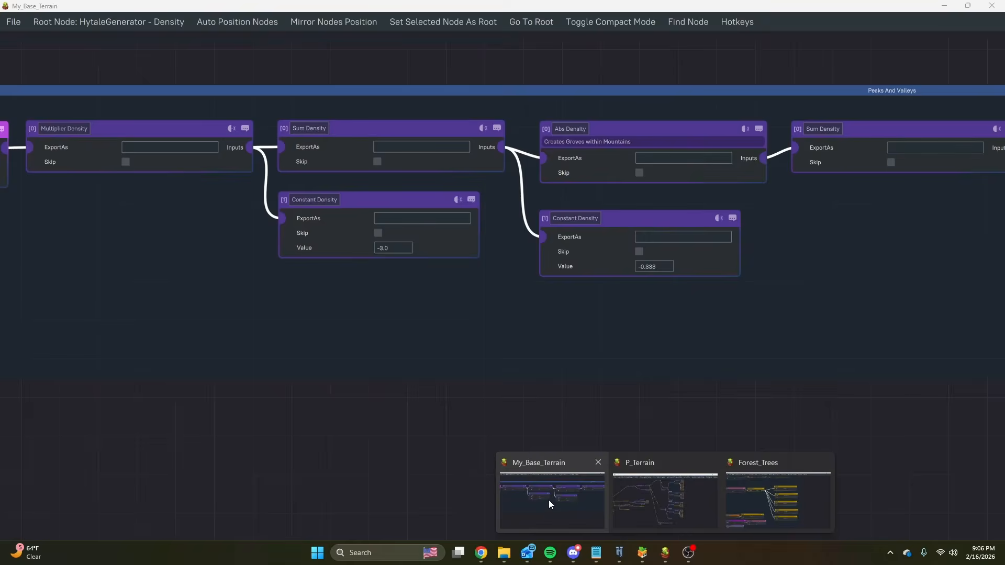
pyautogui.click(549, 502)
pyautogui.scroll(-3, 602, 414)
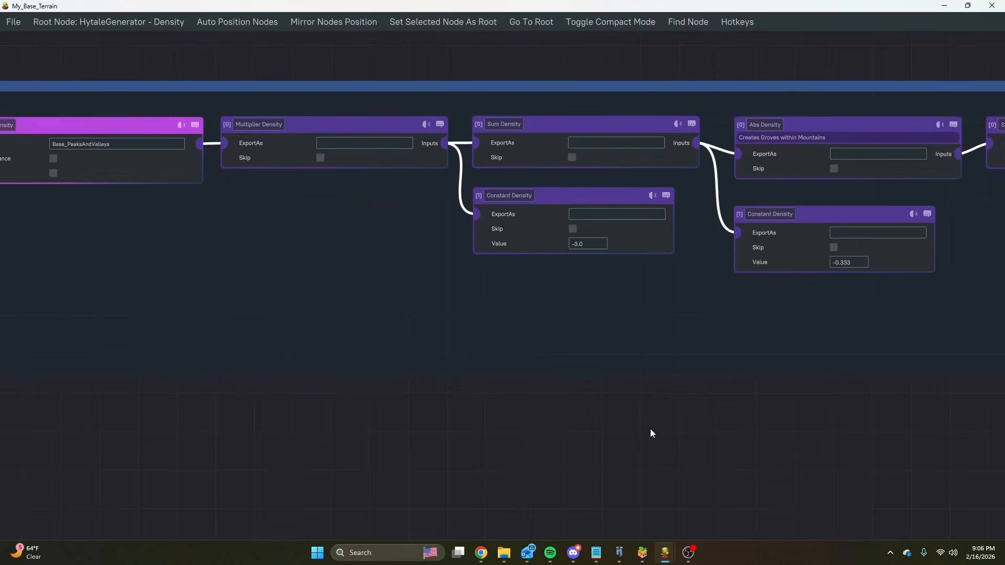
pyautogui.scroll(3, 583, 315)
pyautogui.moveTo(223, 346); pyautogui.dragTo(532, 384, button='middle')
pyautogui.scroll(-4, 497, 309)
pyautogui.scroll(3, 502, 204)
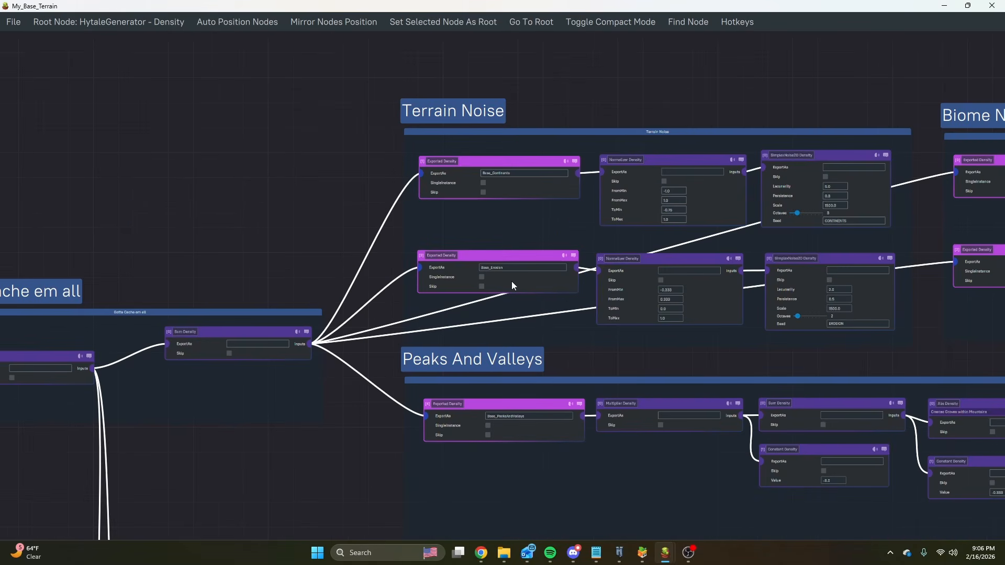
pyautogui.moveTo(309, 220); pyautogui.dragTo(215, 136, button='middle')
pyautogui.scroll(5, 701, 126)
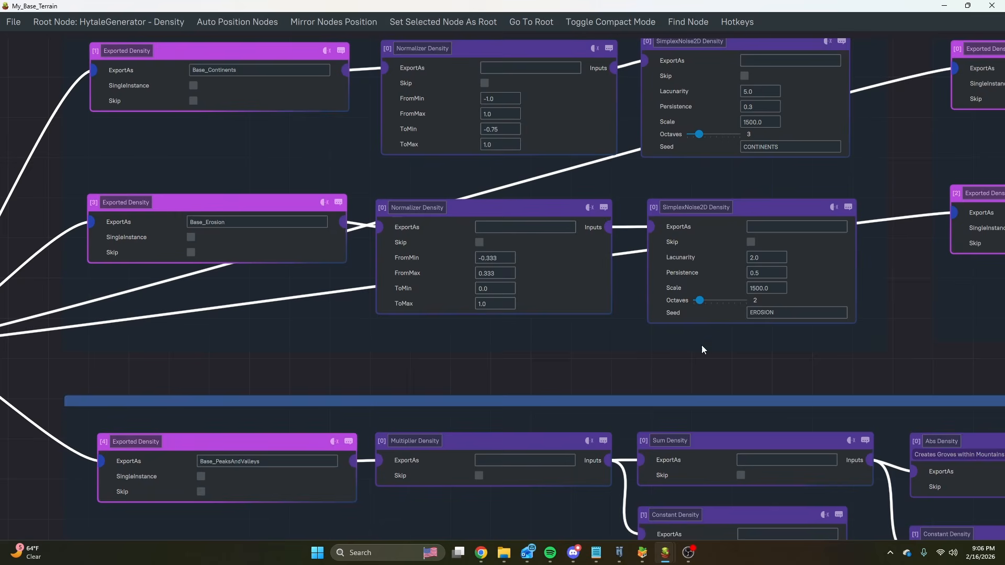
# Examine the Base_Continents and Base_Erosion Normalizer ranges and trace the graph back to the Gotta Cache em all group.
pyautogui.moveTo(701, 350); pyautogui.dragTo(659, 388, button='middle')
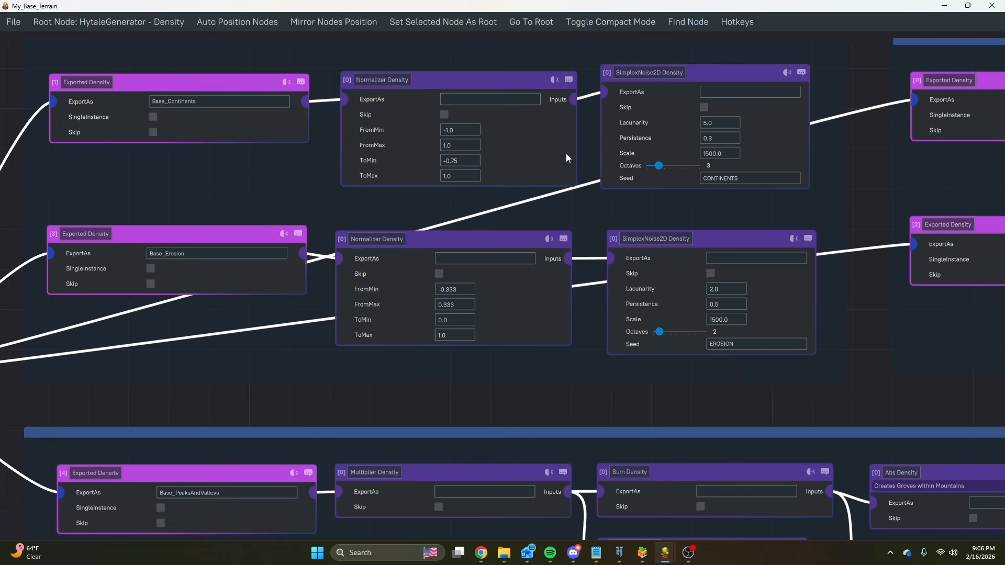
pyautogui.click(448, 160)
pyautogui.scroll(-8, 481, 411)
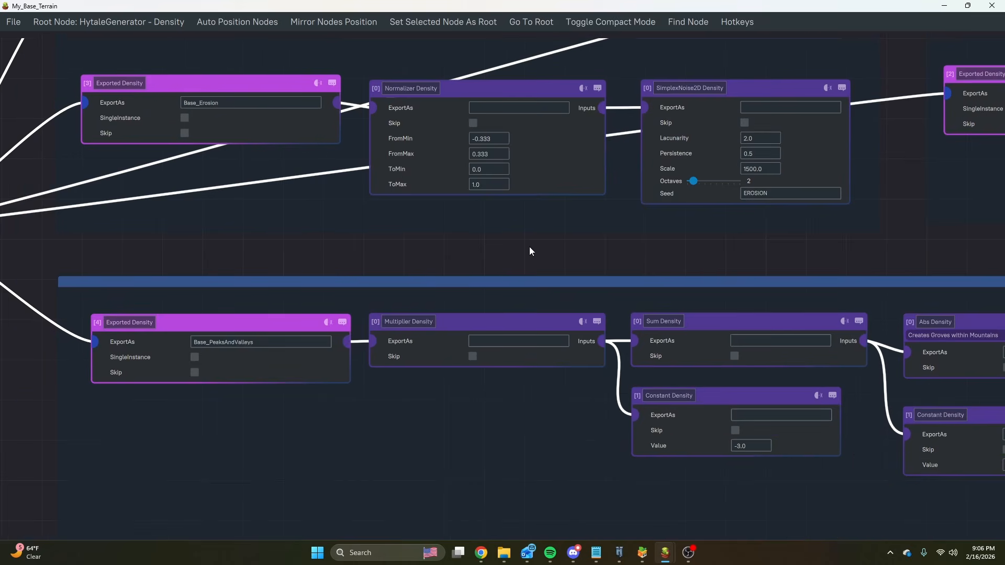
pyautogui.scroll(10, 294, 245)
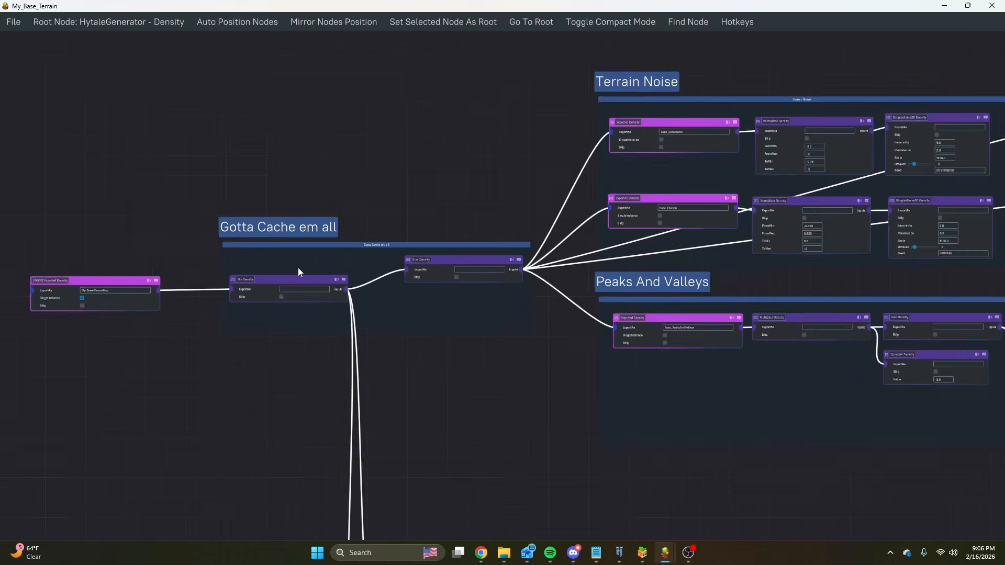
pyautogui.scroll(-6, 424, 278)
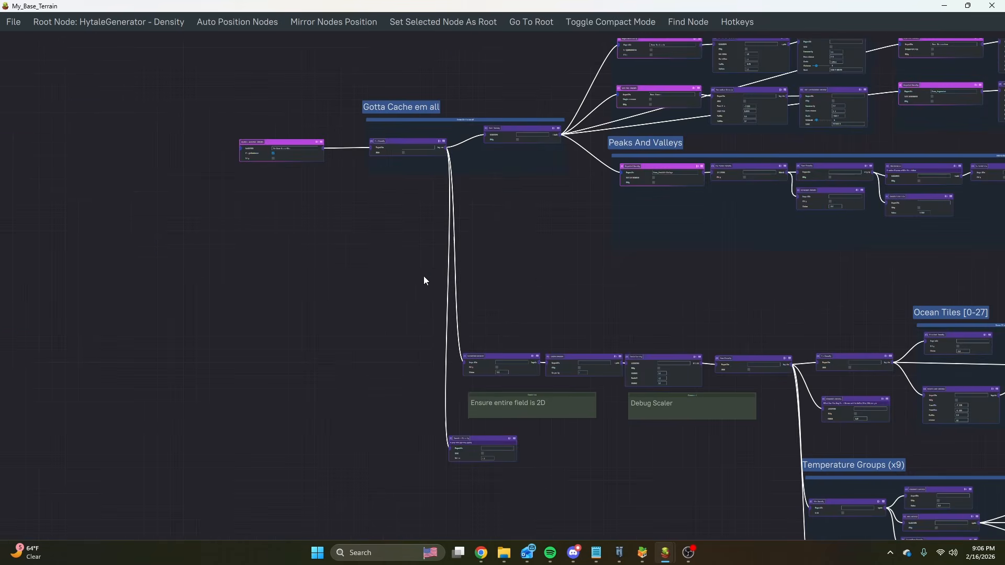
pyautogui.scroll(6, 386, 277)
pyautogui.scroll(-6, 420, 329)
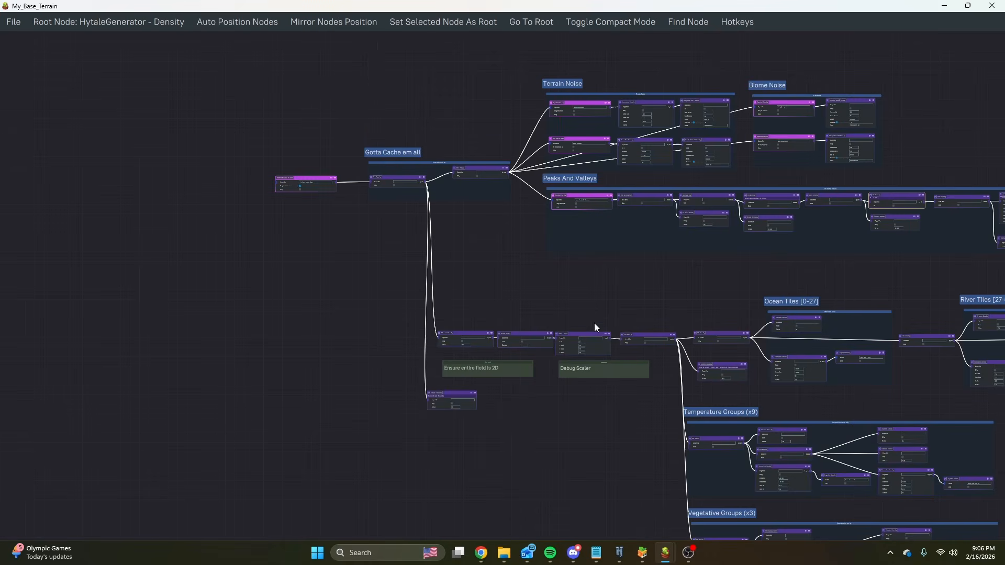
# Inspect how the Gotta Cache em all Sum Density links to the exported Terrain Noise, Biome Noise and Peaks And Valleys nodes.
pyautogui.moveTo(497, 128); pyautogui.dragTo(176, 183, button='middle')
pyautogui.scroll(4, 438, 176)
pyautogui.scroll(3, 450, 195)
pyautogui.scroll(-3, 278, 191)
pyautogui.scroll(3, 229, 118)
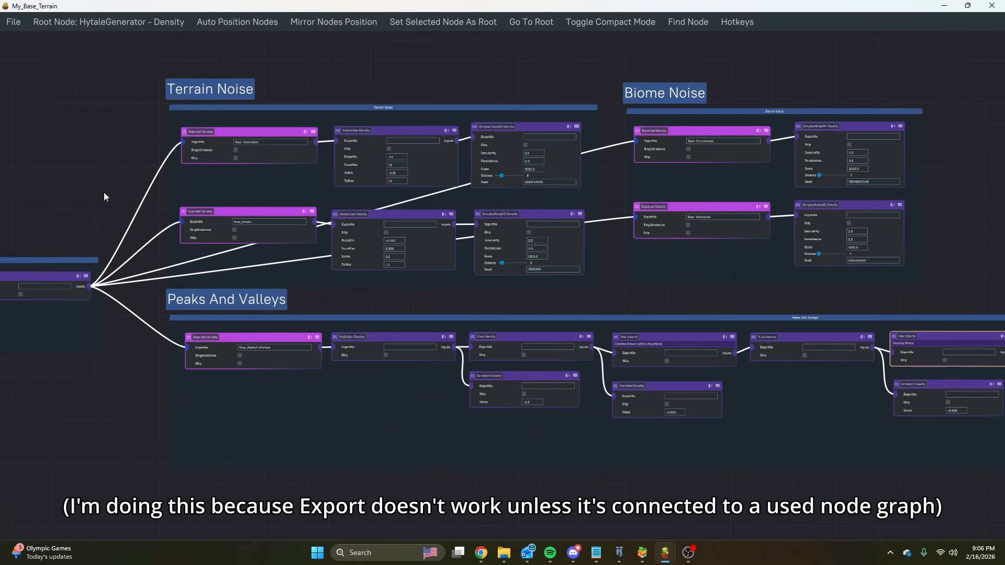
pyautogui.moveTo(104, 193); pyautogui.dragTo(158, 204, button='middle')
pyautogui.scroll(3, 448, 162)
pyautogui.scroll(-3, 449, 162)
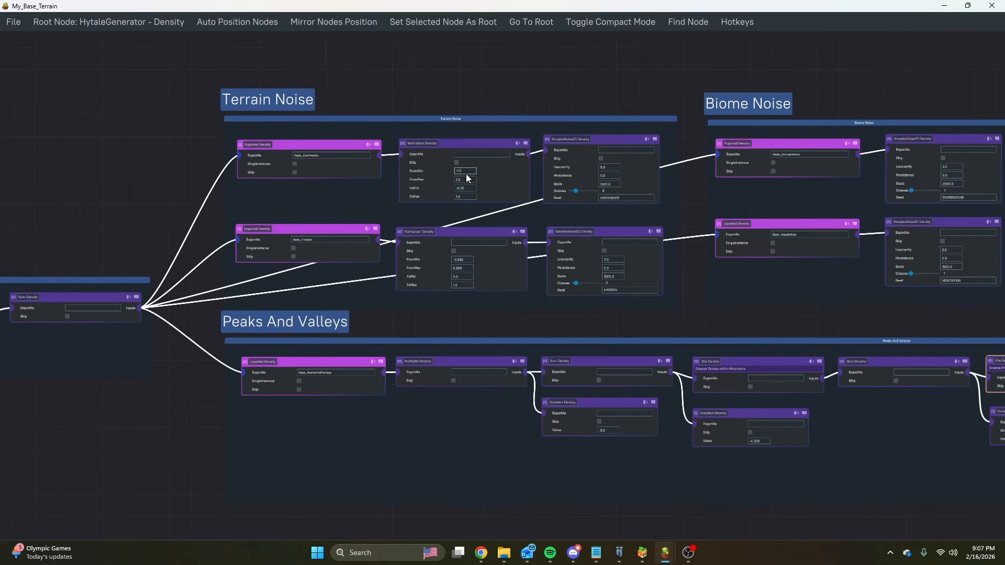
pyautogui.moveTo(126, 184); pyautogui.dragTo(226, 172, button='middle')
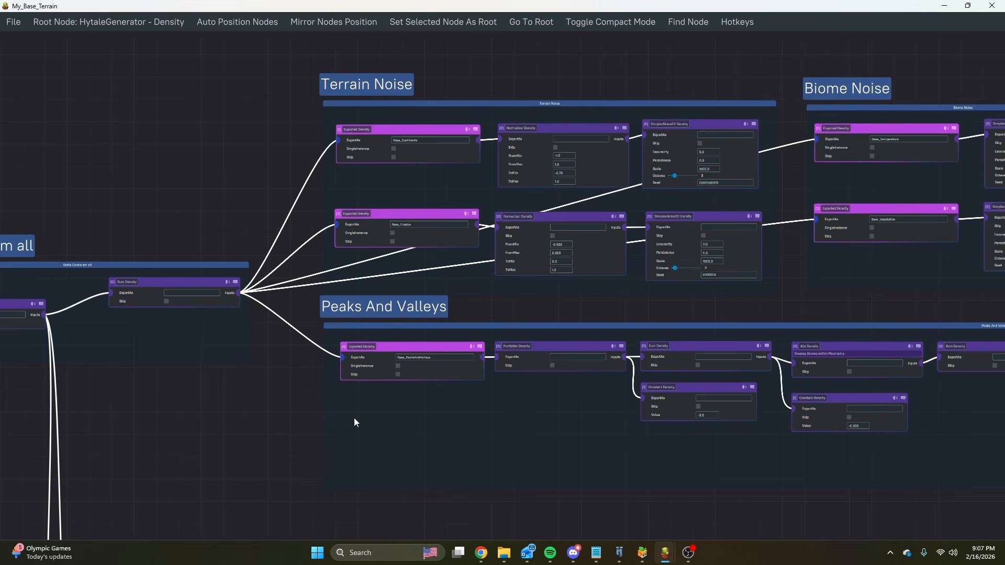
pyautogui.moveTo(201, 194); pyautogui.dragTo(318, 148, button='middle')
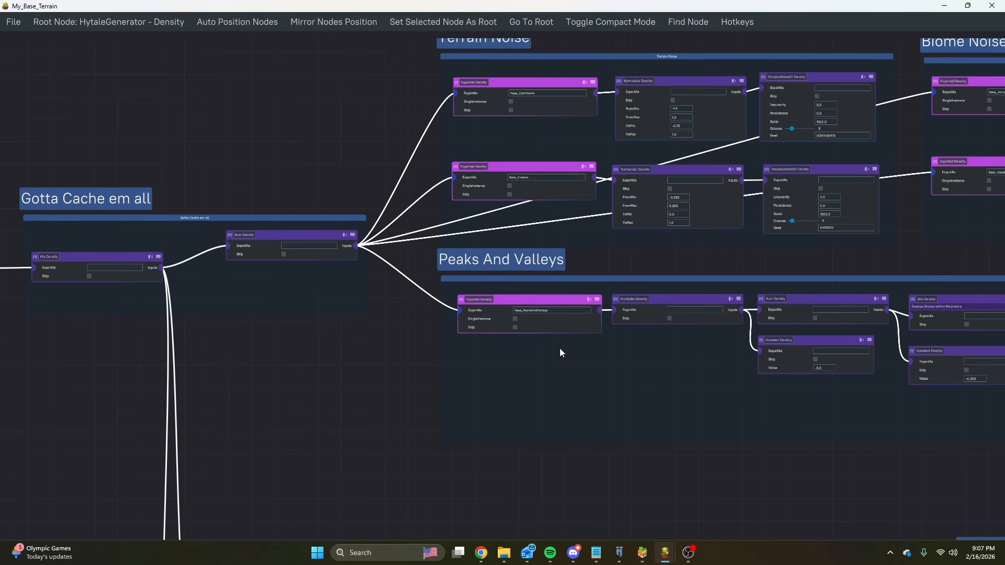
# Switch to the P_Terrain graph and inspect its Ridged Shores and Eroded Shores curve groups.
pyautogui.moveTo(664, 553)
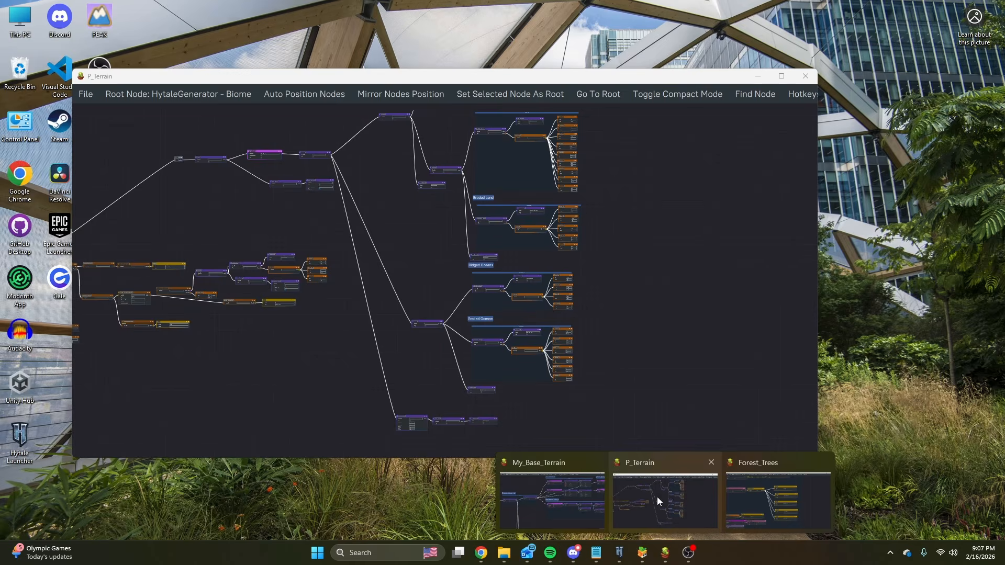
pyautogui.click(657, 497)
pyautogui.moveTo(626, 288); pyautogui.dragTo(619, 400, button='middle')
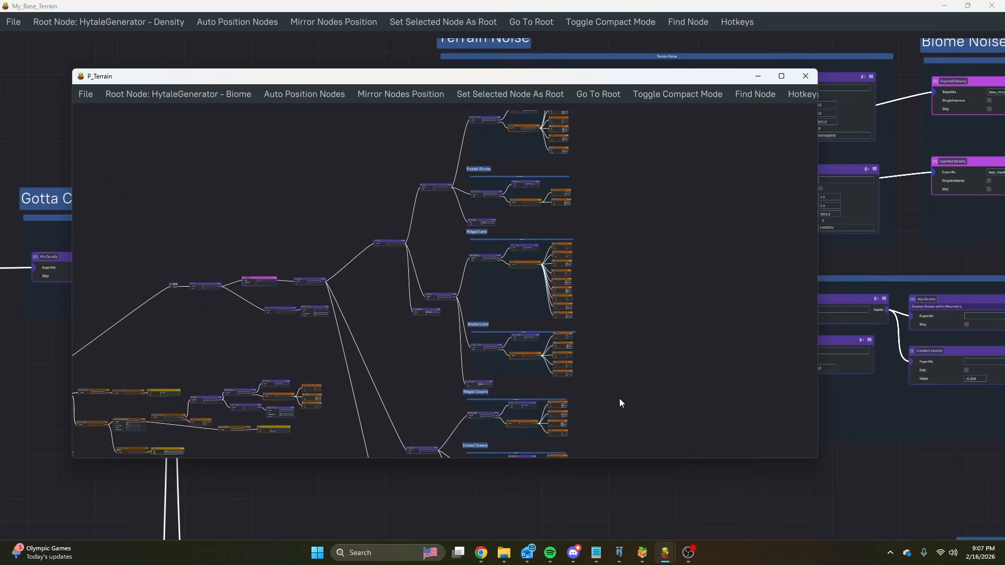
pyautogui.moveTo(613, 255); pyautogui.dragTo(596, 328, button='middle')
pyautogui.scroll(3, 578, 231)
pyautogui.scroll(2, 578, 231)
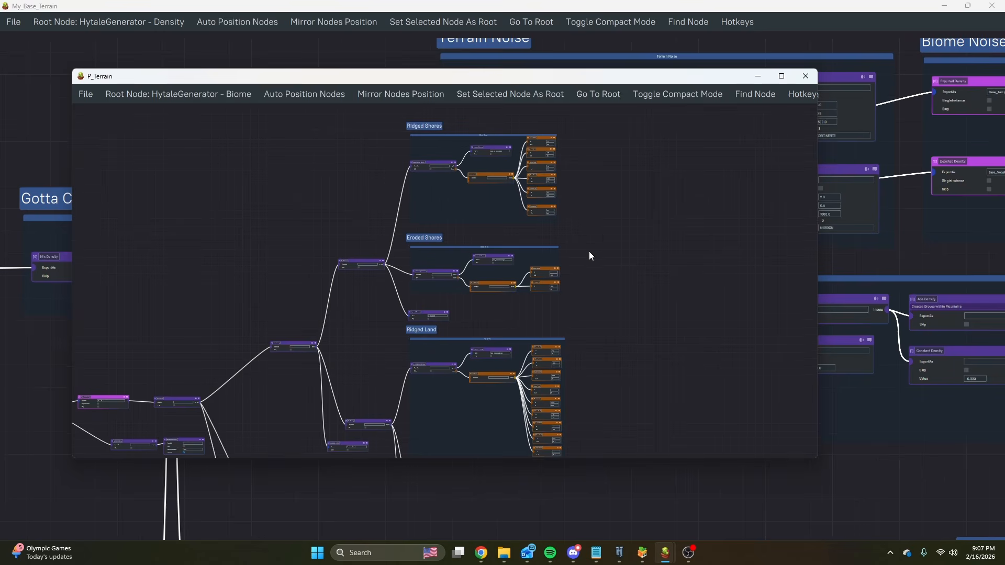
pyautogui.moveTo(589, 251); pyautogui.dragTo(580, 289, button='middle')
pyautogui.scroll(5, 506, 216)
pyautogui.scroll(2, 474, 215)
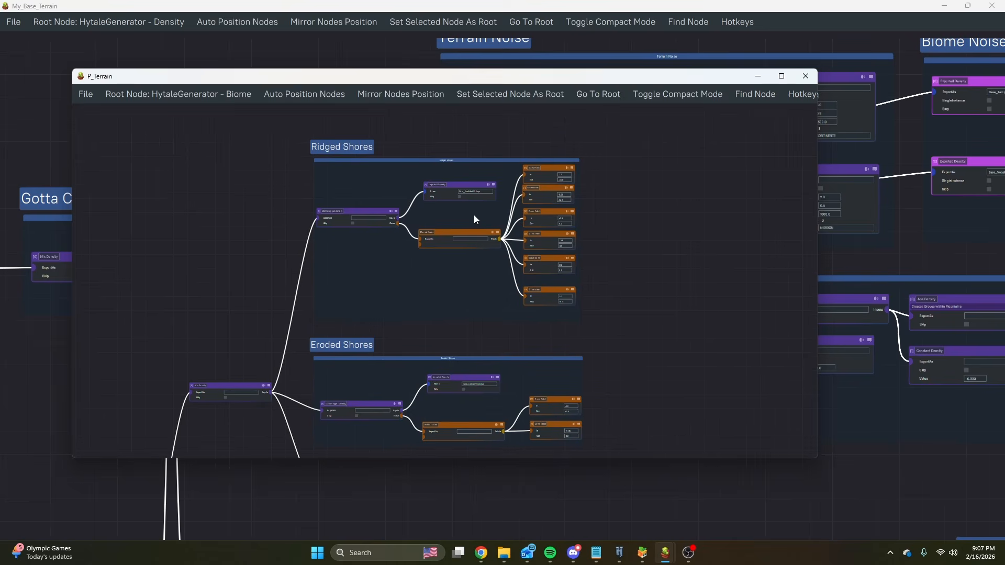
# Trace the P_Terrain graph back from the shore groups to the Terrain node, its Sum Density and the Base_Heightmap export.
pyautogui.moveTo(271, 308); pyautogui.dragTo(411, 161)
pyautogui.scroll(-4, 388, 209)
pyautogui.moveTo(389, 209); pyautogui.dragTo(592, 206)
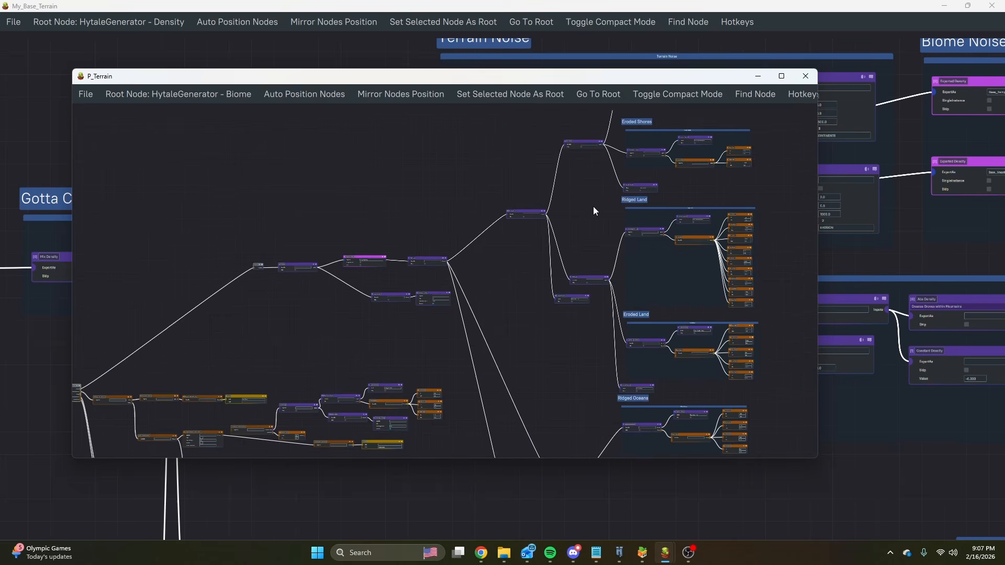
pyautogui.moveTo(461, 181); pyautogui.dragTo(598, 120)
pyautogui.scroll(3, 315, 289)
pyautogui.moveTo(495, 235); pyautogui.dragTo(383, 347)
pyautogui.scroll(5, 406, 204)
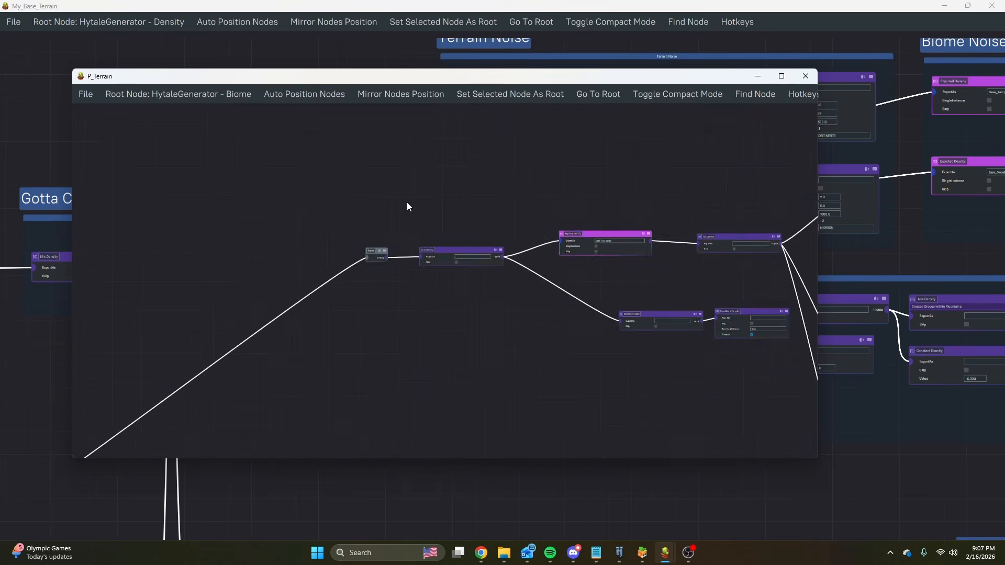
pyautogui.moveTo(451, 223); pyautogui.dragTo(311, 173)
pyautogui.moveTo(485, 197); pyautogui.dragTo(300, 185)
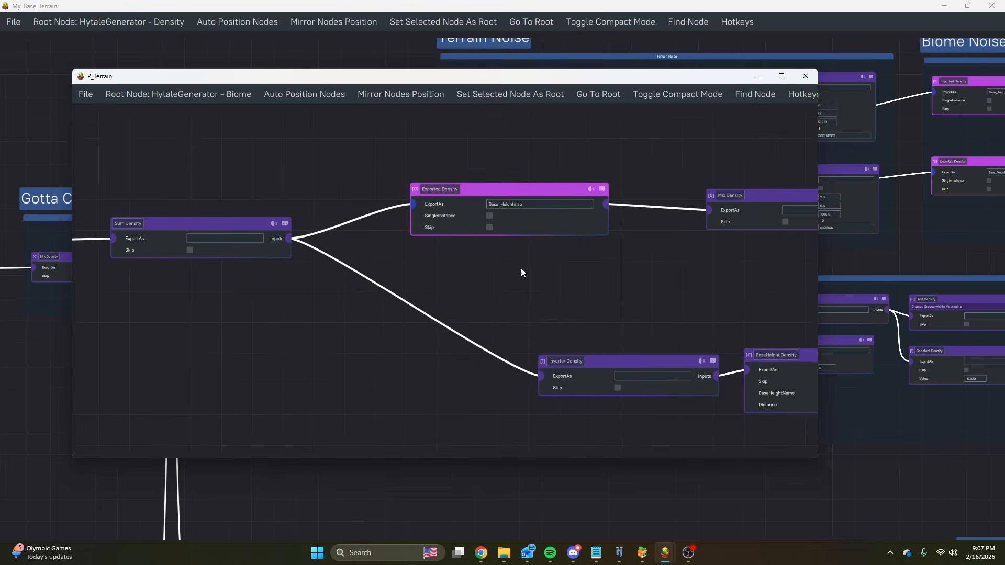
# Move the Inverter Density and BaseHeight Density nodes together closer to the Sum Density and inspect their settings.
pyautogui.moveTo(622, 293)
pyautogui.mouseDown()
pyautogui.moveTo(435, 260)
pyautogui.moveTo(506, 252)
pyautogui.moveTo(748, 386)
pyautogui.mouseUp()
pyautogui.scroll(-2, 432, 260)
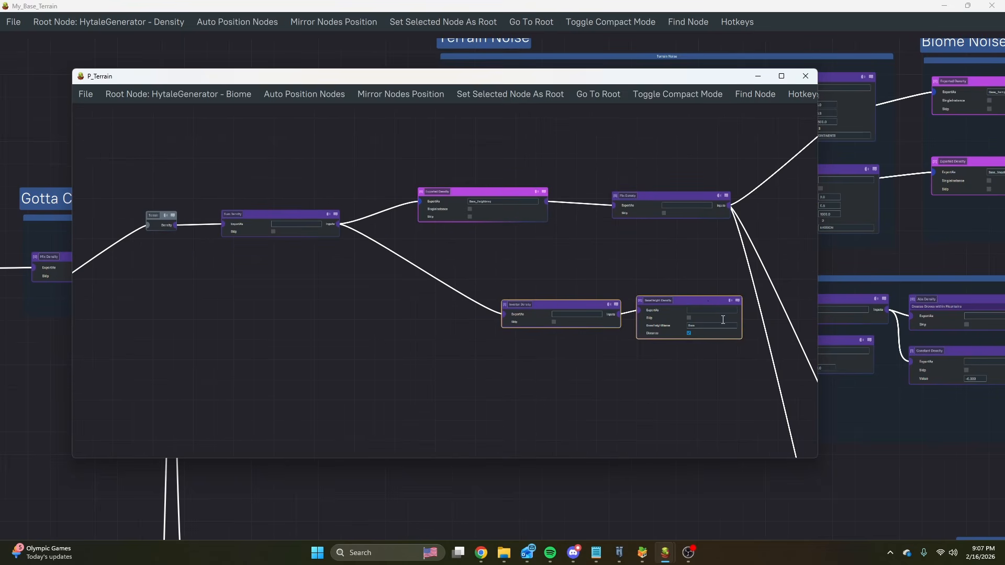
pyautogui.moveTo(664, 306); pyautogui.dragTo(530, 316)
pyautogui.click(549, 272)
pyautogui.scroll(5, 374, 318)
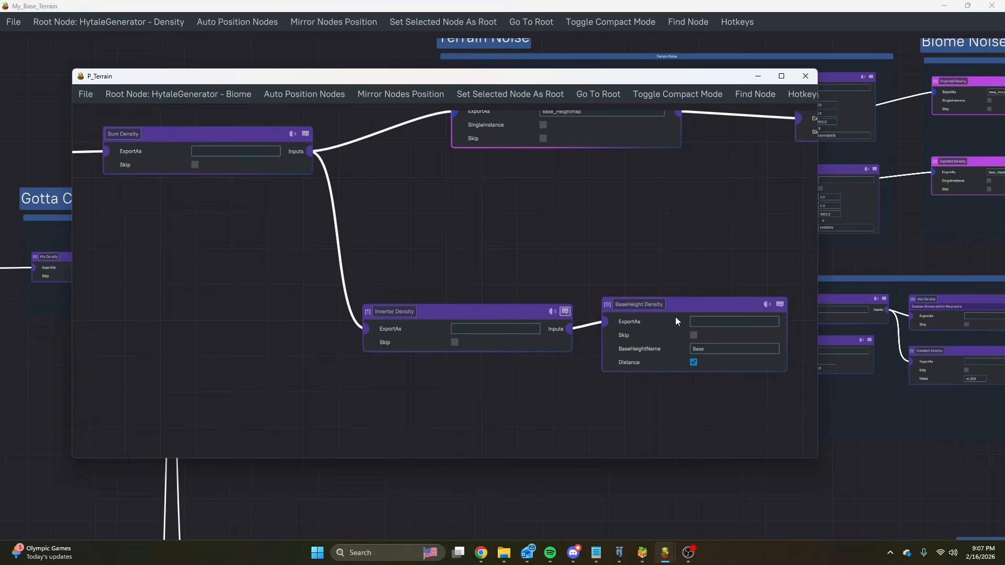
pyautogui.scroll(-2, 516, 235)
# Add a SimplexNoise2D Density as an input of the Sum Density and place it above the Base_Heightmap node.
pyautogui.moveTo(476, 190); pyautogui.dragTo(477, 337, button='middle')
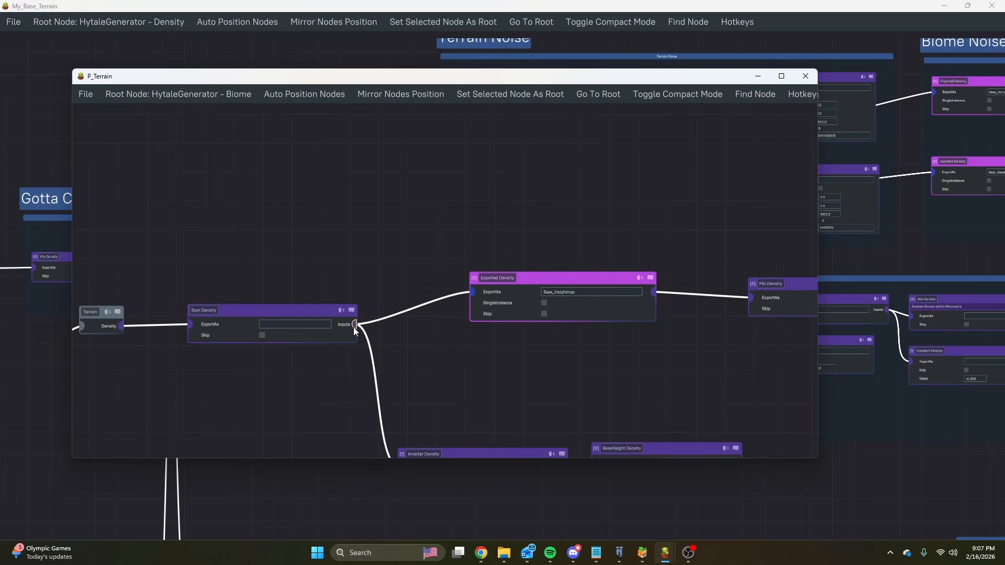
pyautogui.moveTo(355, 324); pyautogui.dragTo(399, 179)
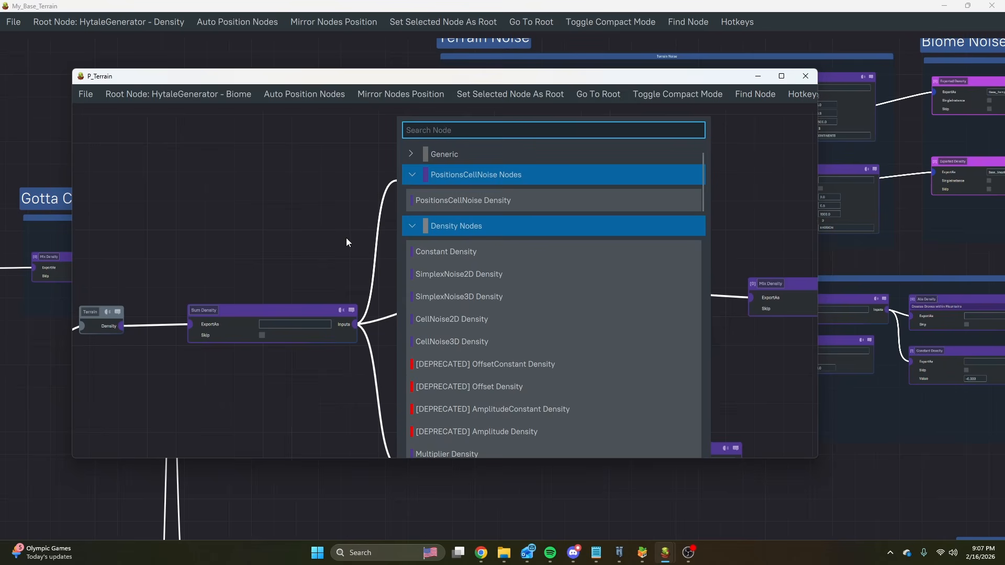
pyautogui.click(462, 274)
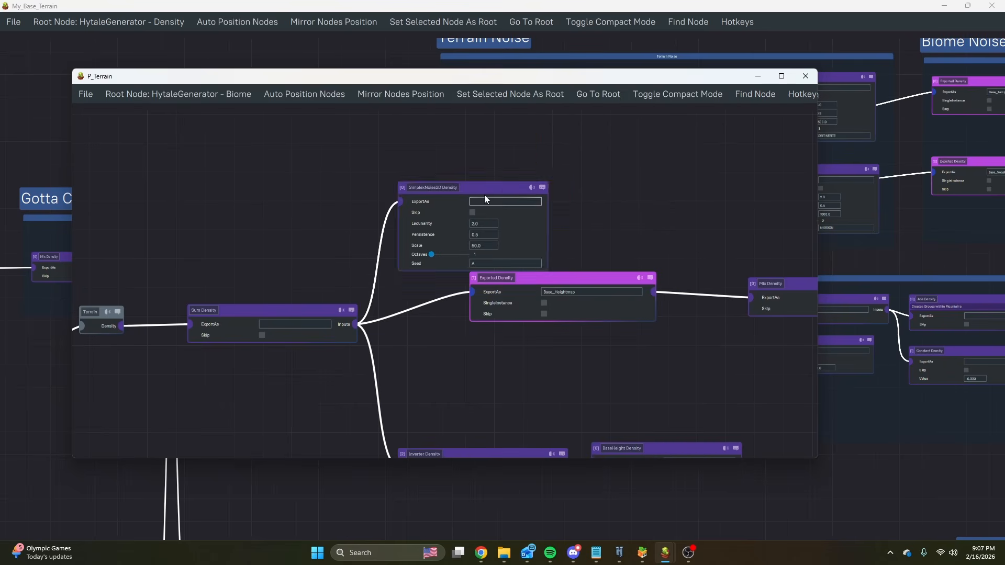
pyautogui.moveTo(485, 195); pyautogui.dragTo(590, 134)
pyautogui.moveTo(457, 224); pyautogui.dragTo(404, 219, button='middle')
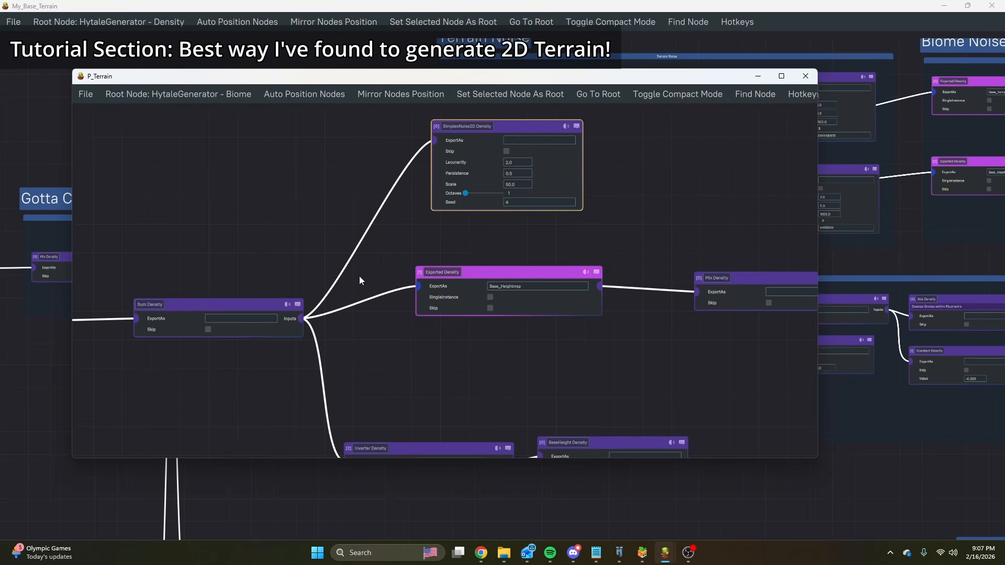
# Add a CurveMapper Density to the Sum Density's inputs and rewire the SimplexNoise2D Density as the CurveMapper's input.
pyautogui.moveTo(300, 323); pyautogui.dragTo(313, 184)
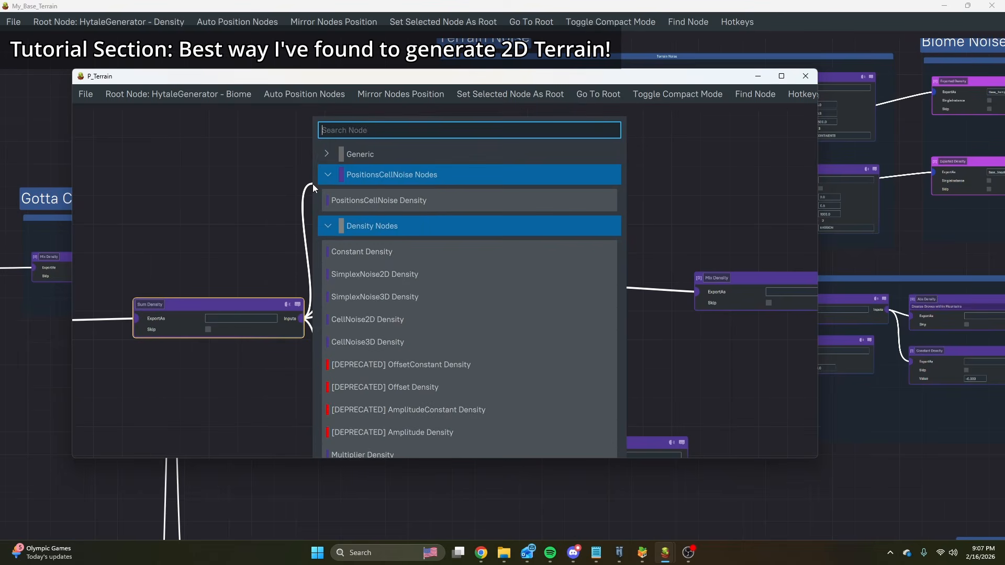
pyautogui.write('curve')
pyautogui.click(338, 178)
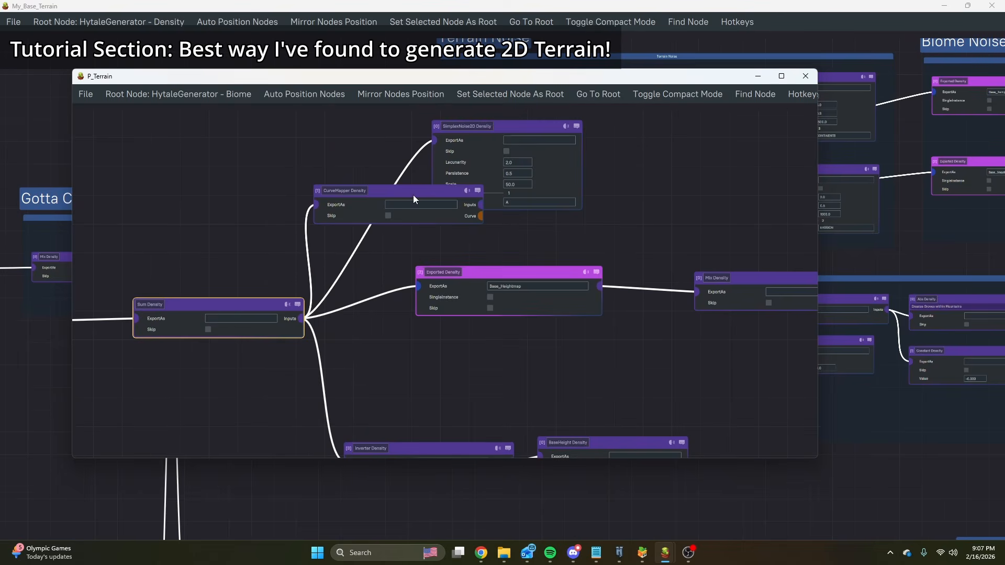
pyautogui.moveTo(501, 135); pyautogui.dragTo(637, 126)
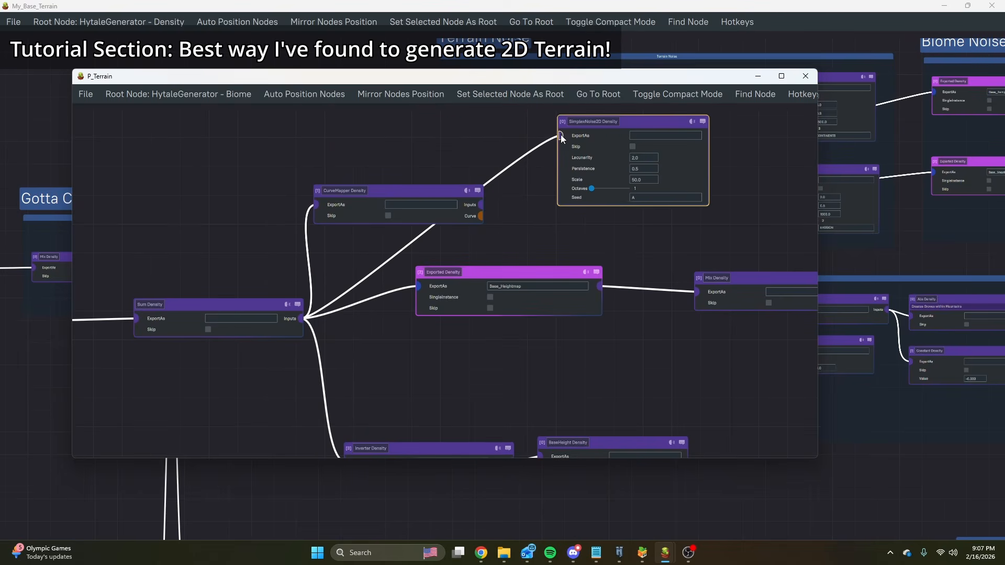
pyautogui.moveTo(479, 203); pyautogui.dragTo(561, 137)
# Attach a Manual Curve to the CurveMapper Density's Curve output and place it below the SimplexNoise2D node.
pyautogui.moveTo(586, 230); pyautogui.dragTo(449, 215, button='middle')
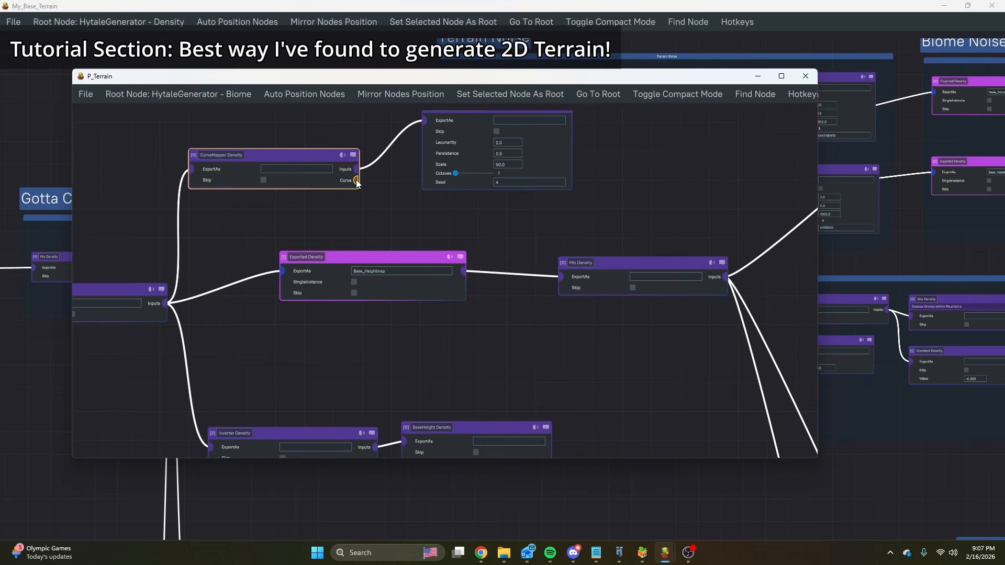
pyautogui.moveTo(357, 182); pyautogui.dragTo(395, 221)
pyautogui.click(434, 250)
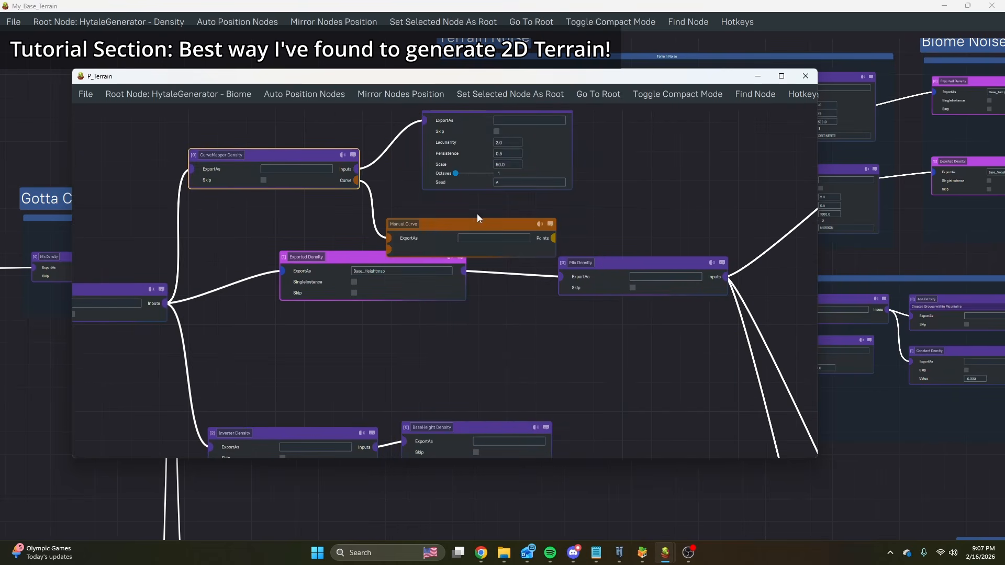
pyautogui.moveTo(478, 224); pyautogui.dragTo(488, 215)
# Add a Curve Point to the Manual Curve and set its In value to -1.
pyautogui.moveTo(609, 220); pyautogui.dragTo(609, 221)
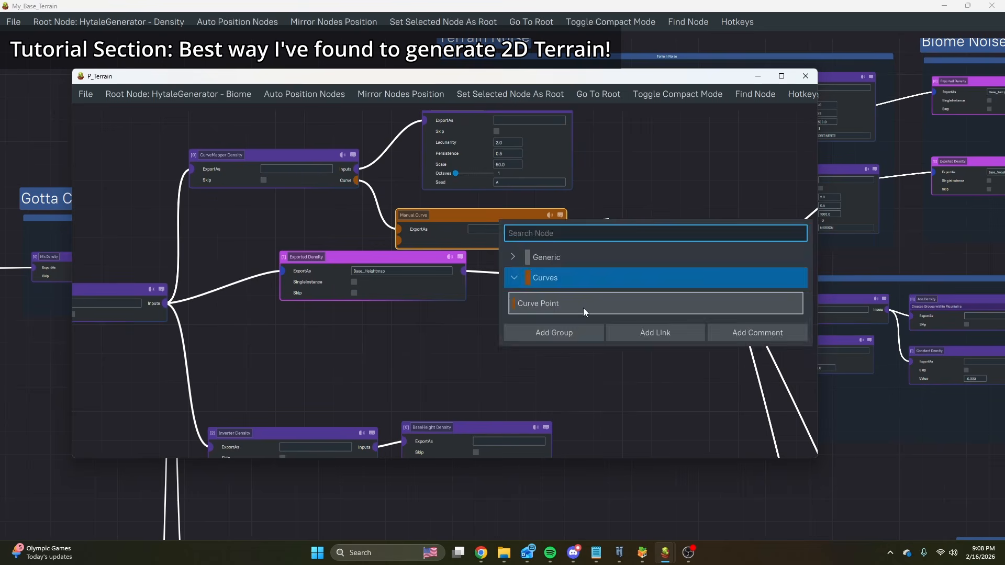
pyautogui.click(582, 306)
pyautogui.moveTo(676, 228); pyautogui.dragTo(617, 226, button='middle')
pyautogui.scroll(3, 622, 195)
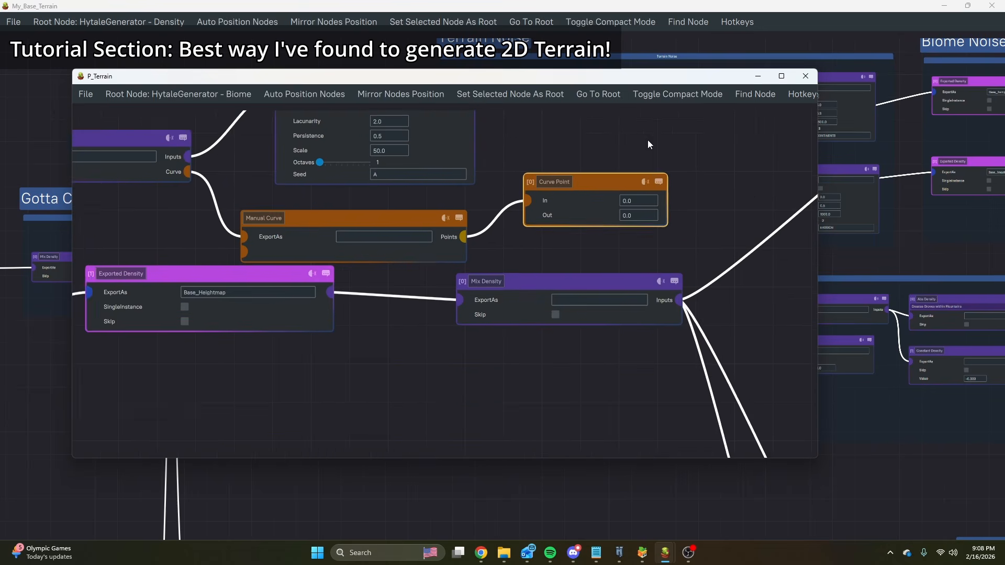
pyautogui.moveTo(652, 173); pyautogui.dragTo(652, 203, button='middle')
pyautogui.click(560, 327)
# Add a second Curve Point to the Manual Curve below the first, with In set to 1 and Out set to 10.
pyautogui.scroll(-6, 652, 203)
pyautogui.moveTo(574, 414); pyautogui.dragTo(589, 375, button='middle')
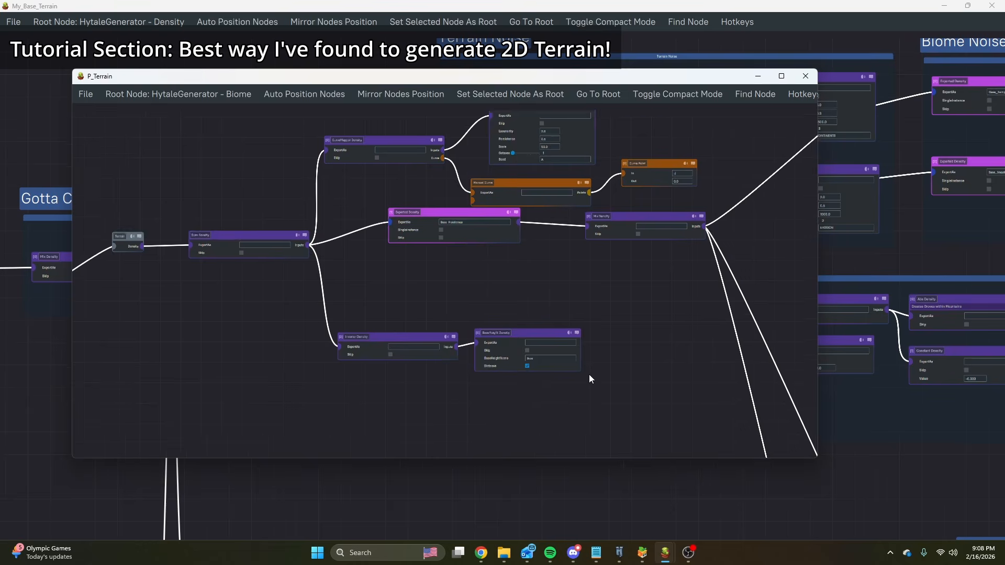
pyautogui.scroll(5, 589, 375)
pyautogui.moveTo(465, 218); pyautogui.dragTo(369, 409, button='middle')
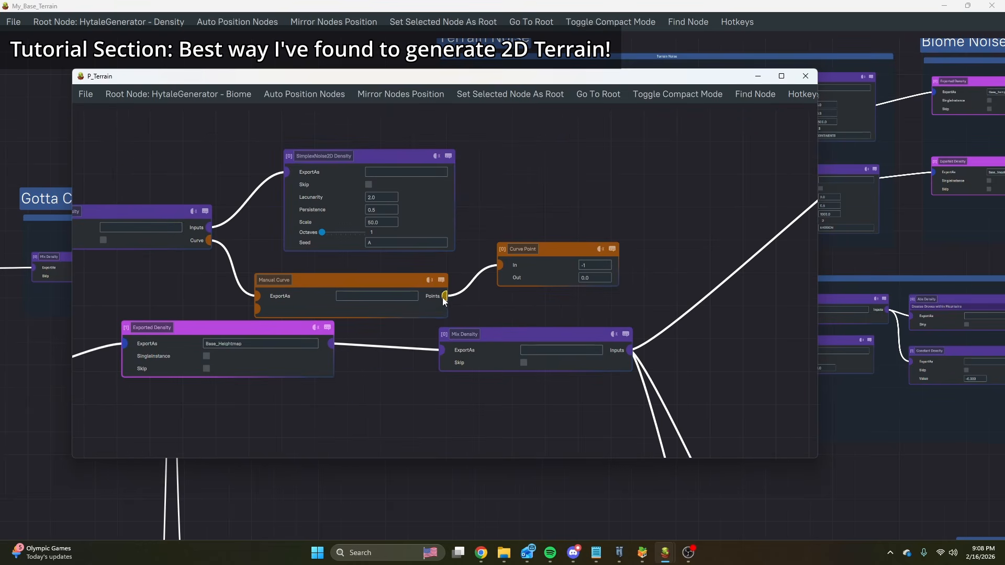
pyautogui.moveTo(499, 306); pyautogui.dragTo(500, 306)
pyautogui.click(561, 366)
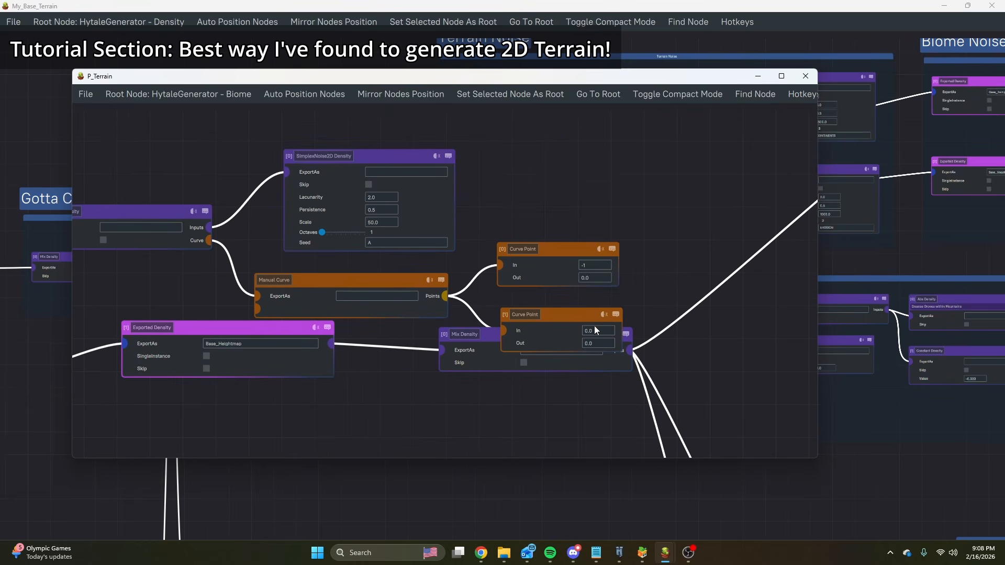
pyautogui.moveTo(578, 319); pyautogui.dragTo(572, 303)
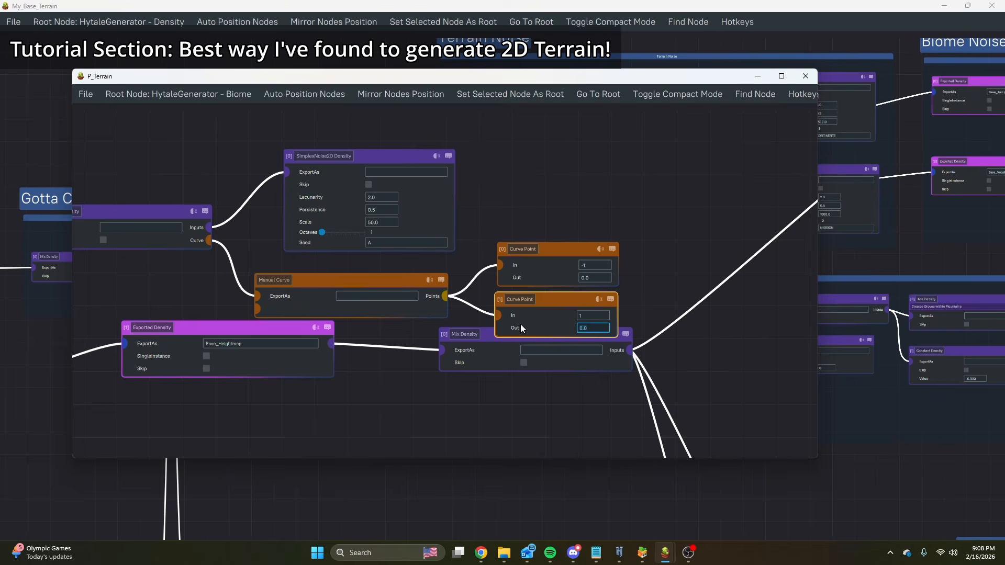
pyautogui.write('10')
pyautogui.click(684, 278)
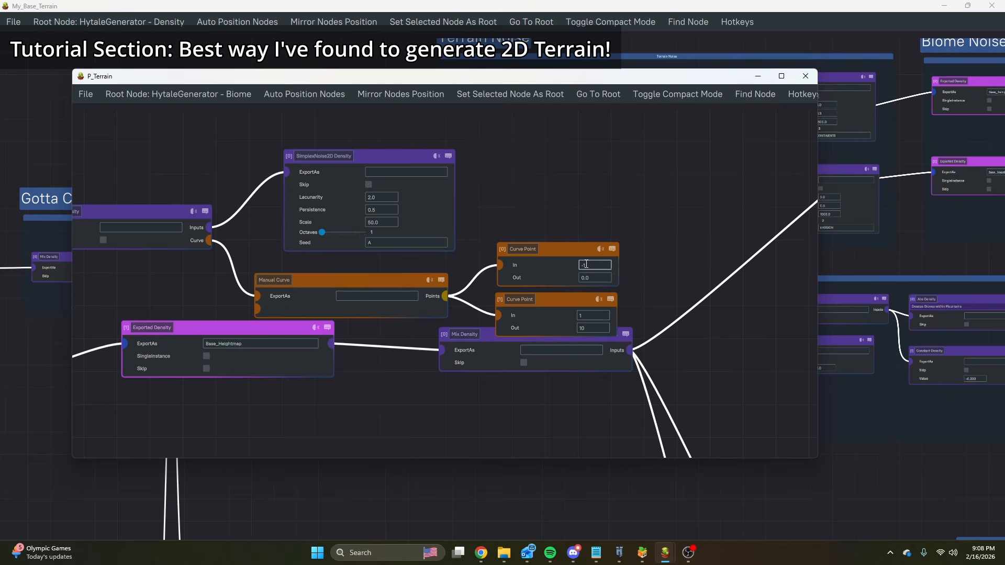
pyautogui.moveTo(491, 451); pyautogui.dragTo(541, 281, button='middle')
pyautogui.scroll(-3, 515, 295)
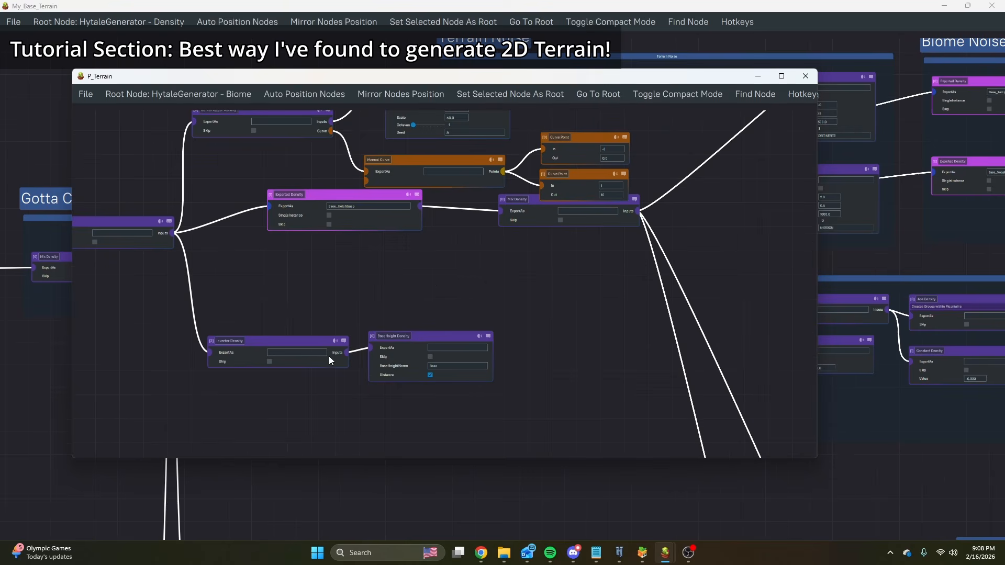
# Disconnect the Exported Density from the Sum Density, leaving the CurveMapper and Inverter branches as its inputs.
pyautogui.moveTo(441, 279); pyautogui.dragTo(484, 334, button='middle')
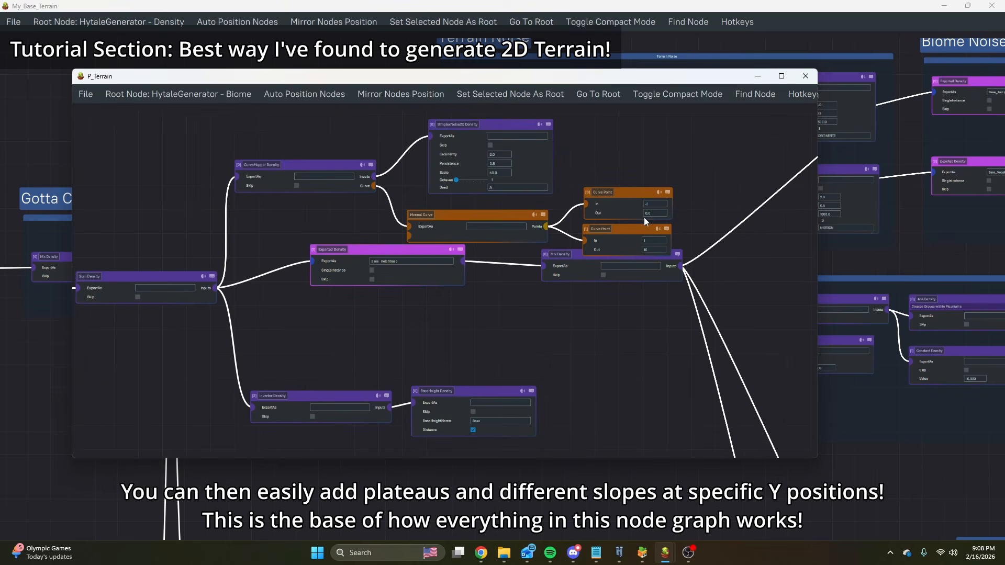
pyautogui.moveTo(300, 140); pyautogui.dragTo(553, 234)
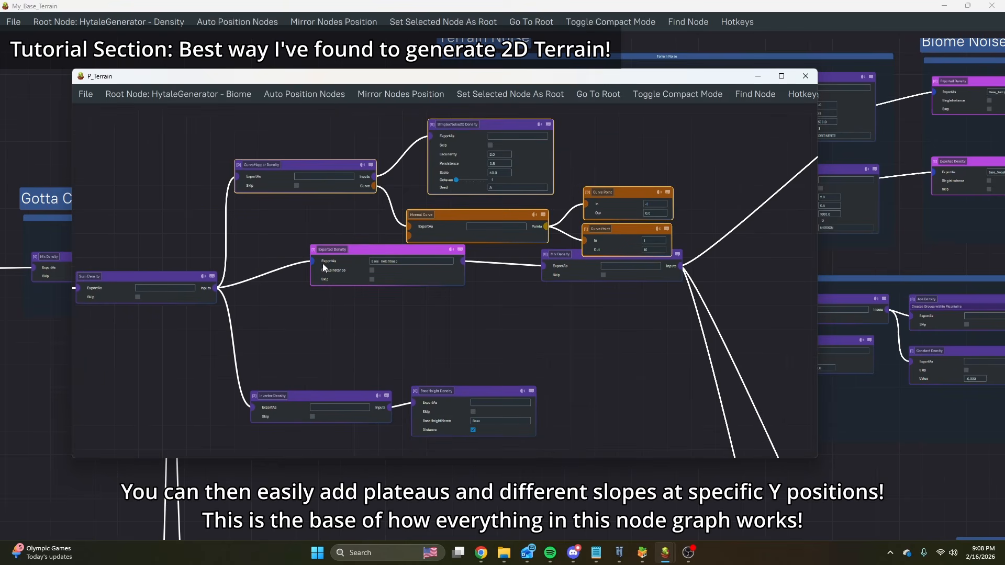
pyautogui.moveTo(313, 260); pyautogui.dragTo(288, 302)
pyautogui.moveTo(277, 241); pyautogui.dragTo(288, 281, button='middle')
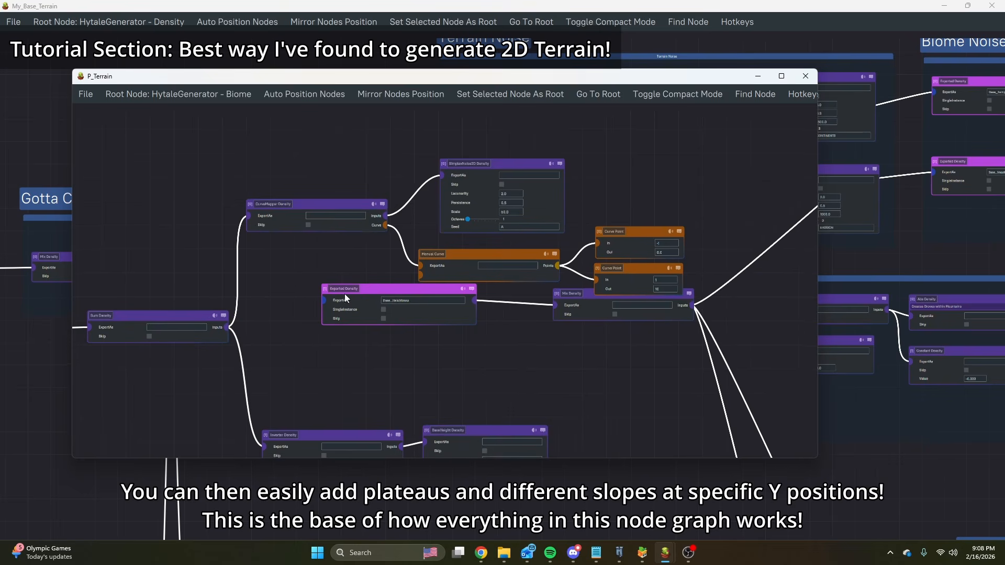
pyautogui.moveTo(273, 335); pyautogui.dragTo(341, 293, button='middle')
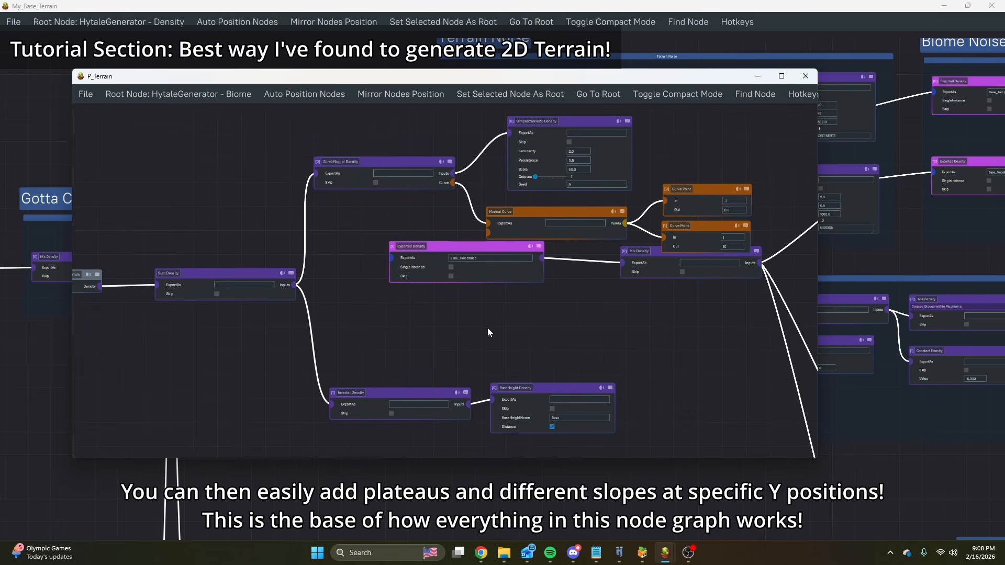
# Switch to Hytale and set the world time to noon with /time set noon.
pyautogui.click(620, 554)
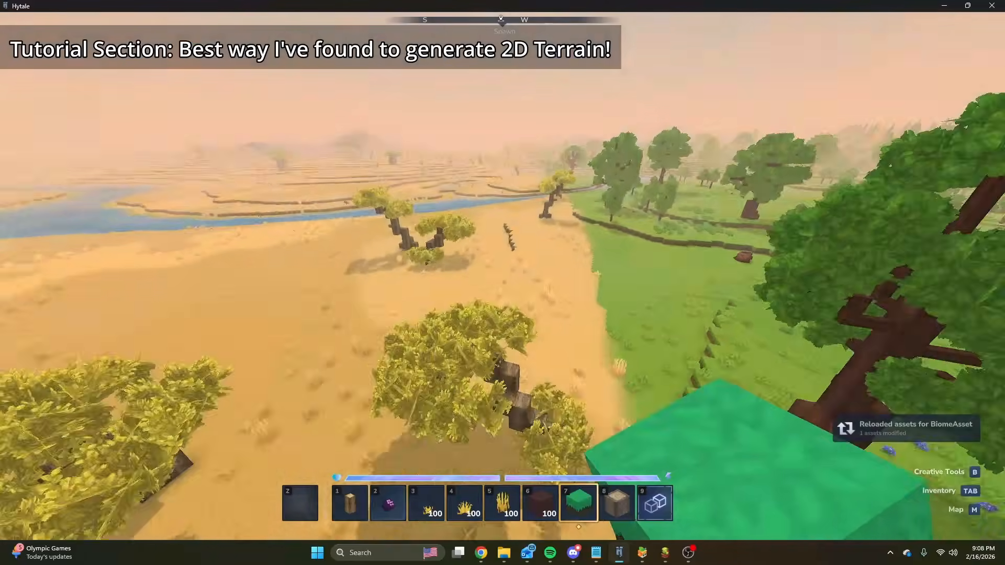
pyautogui.press('/')
pyautogui.press('Up')
pyautogui.press('Return')
# Regenerate the loaded chunks with the /worldgen reload --clear command.
pyautogui.press('/')
pyautogui.press('Up')
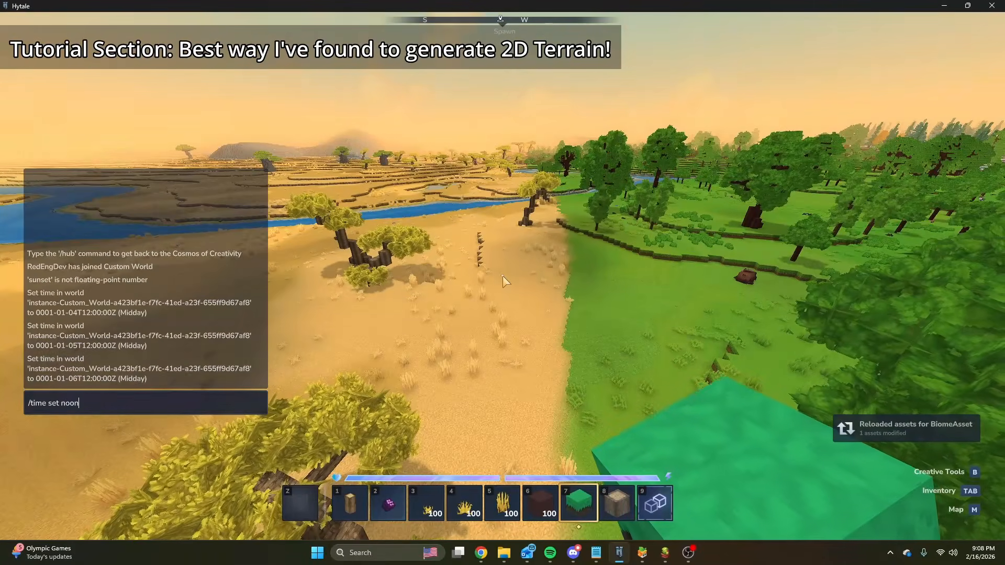
pyautogui.press('Up')
# Create a viewport for the selected region by rerunning the earlier chat command.
pyautogui.press('Up')
pyautogui.press('Return')
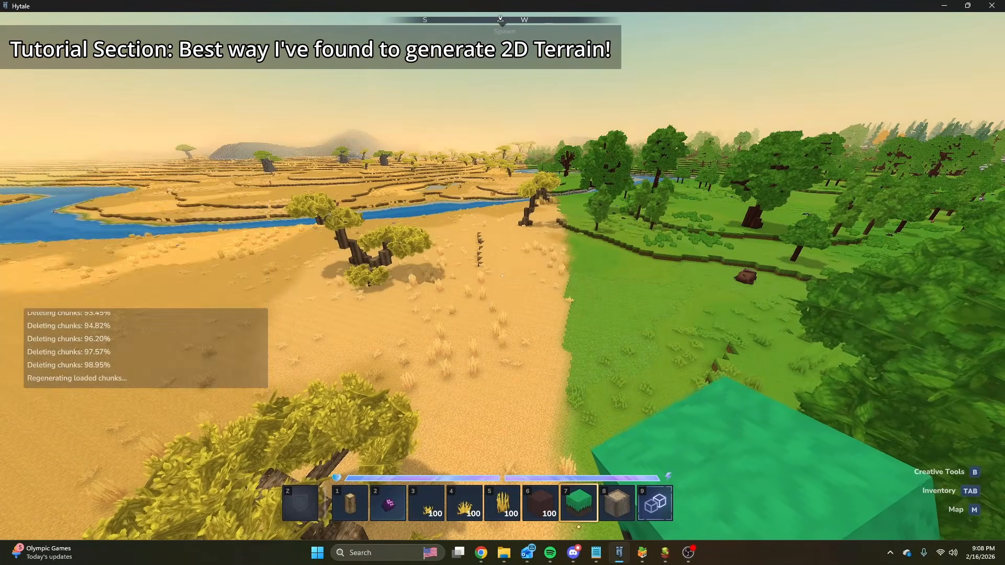
pyautogui.press('/')
pyautogui.press('Up')
pyautogui.press('Up')
pyautogui.press('Up')
pyautogui.press('Up')
pyautogui.press('Up')
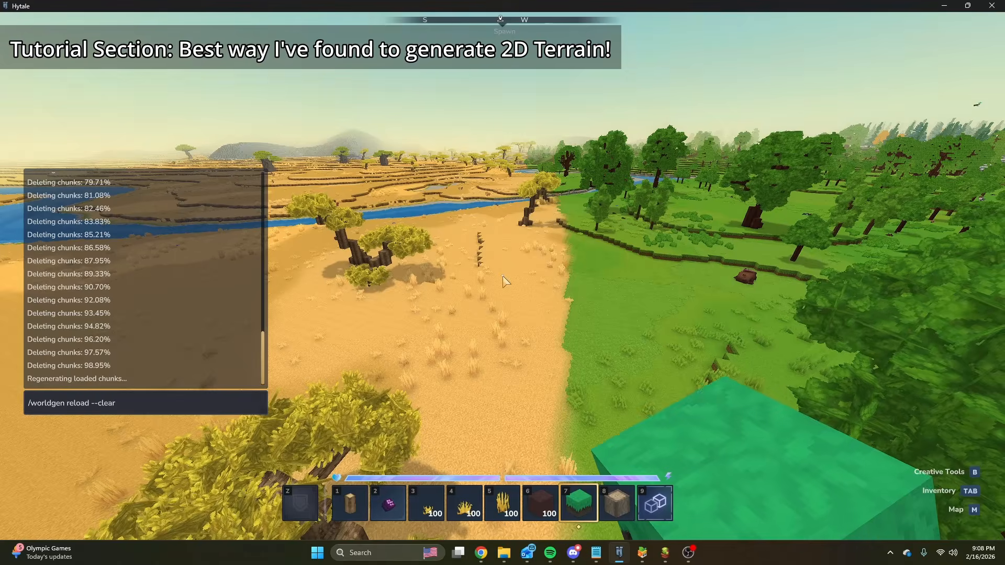
pyautogui.press('Return')
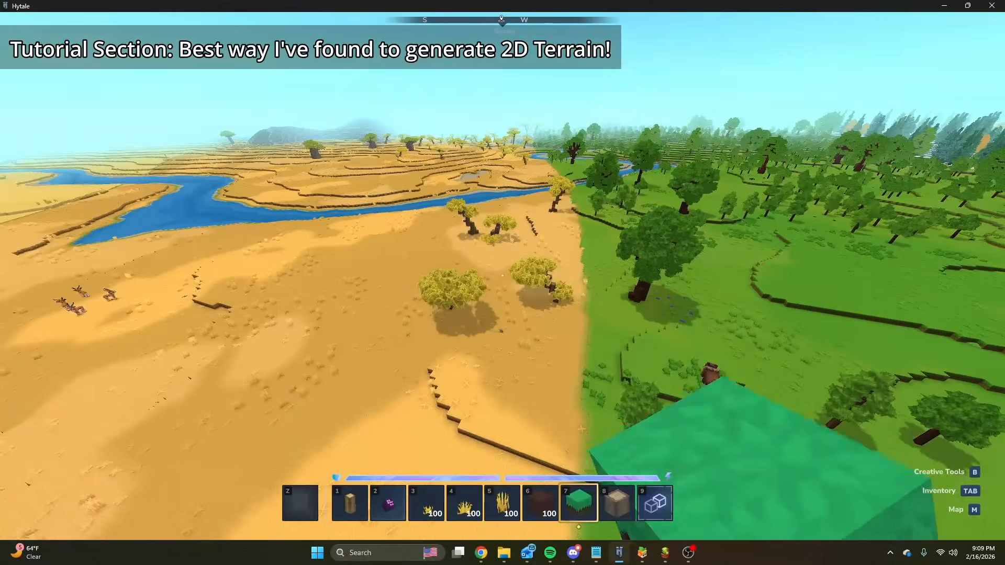
# Return to the P_Terrain graph and replace the CurveMapper Density with the Exported Density as the Sum Density's input.
pyautogui.press('/')
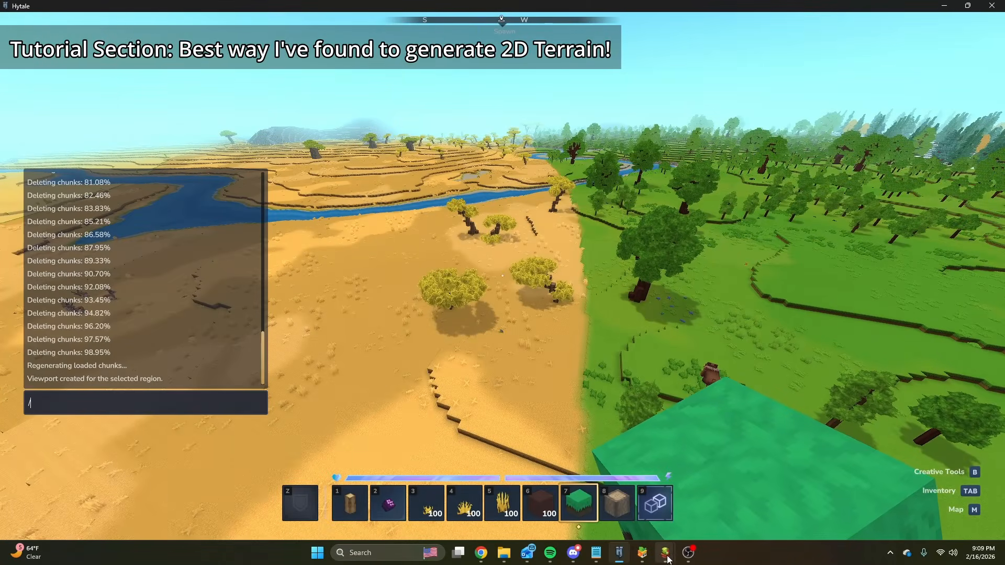
pyautogui.moveTo(666, 555)
pyautogui.click(662, 495)
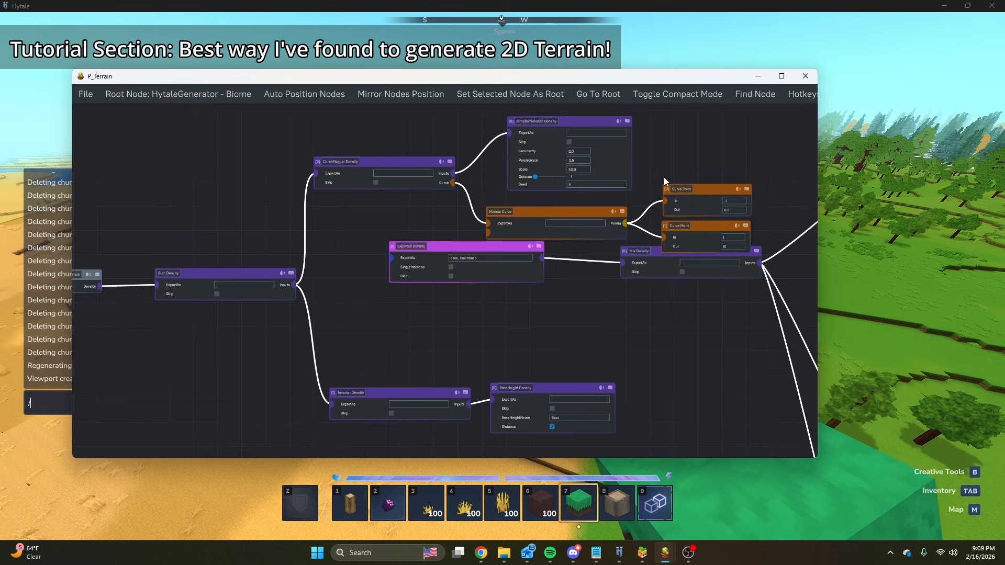
pyautogui.moveTo(318, 174); pyautogui.dragTo(297, 288)
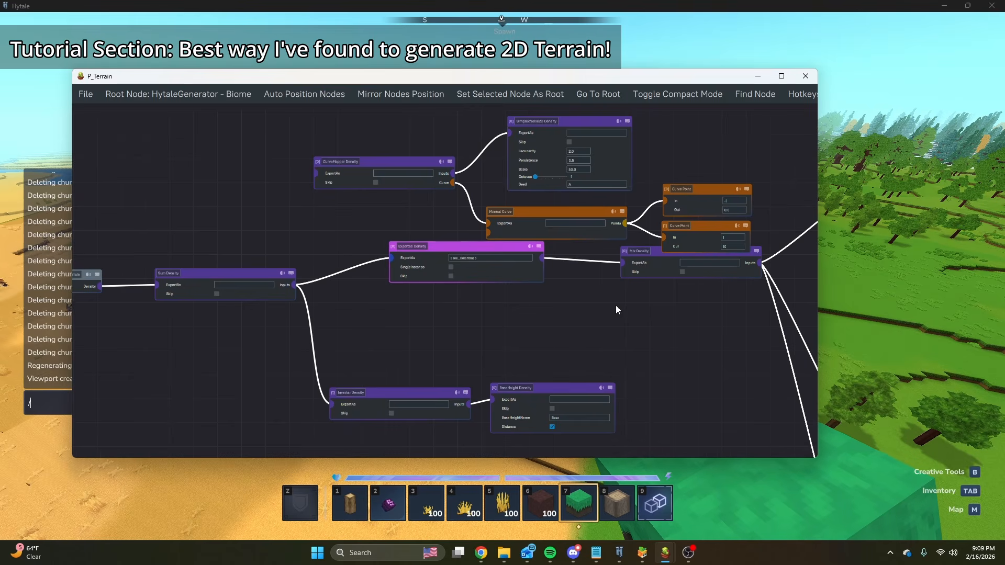
pyautogui.moveTo(616, 307); pyautogui.dragTo(451, 351, button='middle')
# Move the CurveMapper, SimplexNoise2D, Manual Curve and both Curve Point nodes together above the Base_Heightmap Exported Density.
pyautogui.moveTo(244, 154); pyautogui.dragTo(543, 277)
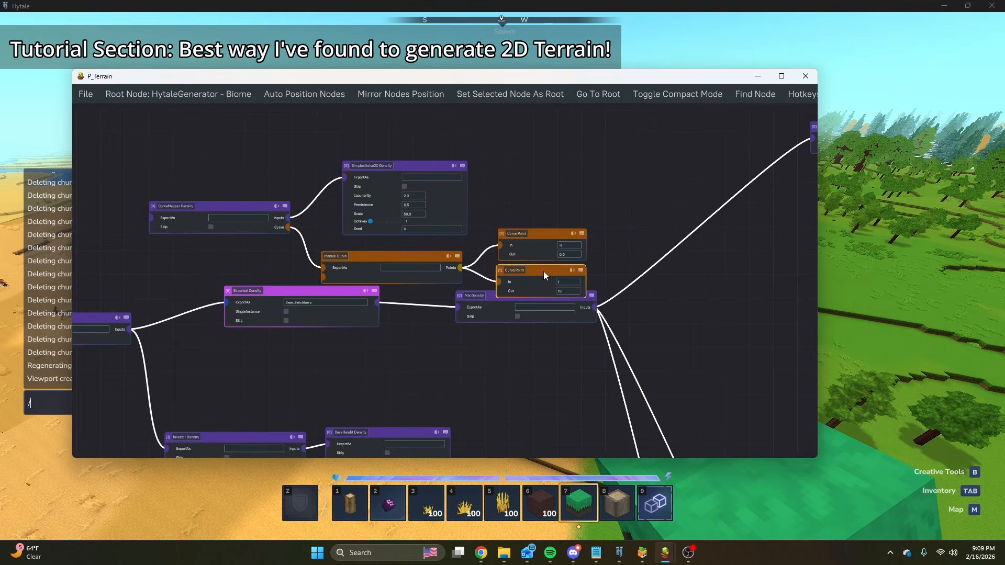
pyautogui.moveTo(213, 156); pyautogui.dragTo(608, 284)
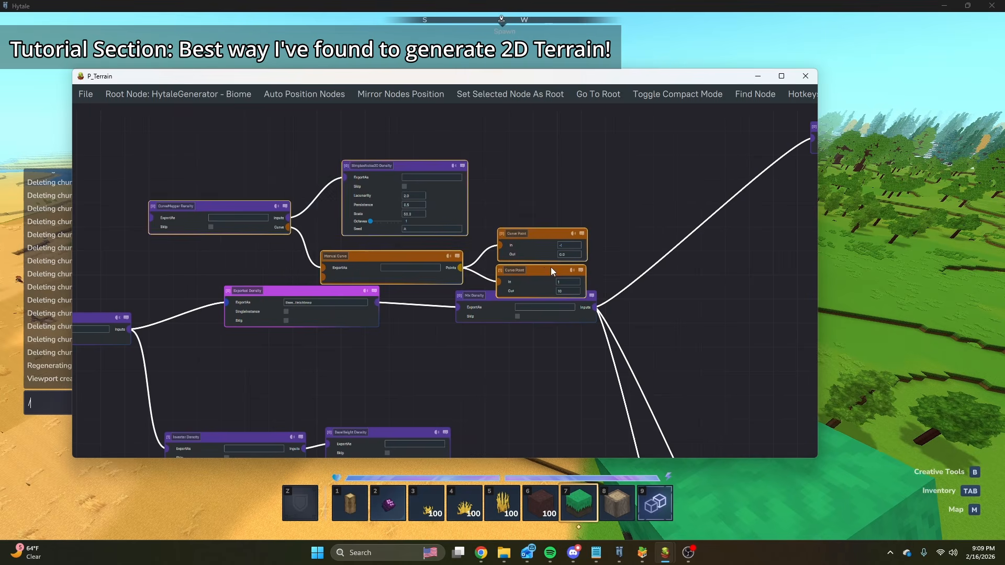
pyautogui.moveTo(551, 271); pyautogui.dragTo(472, 199)
pyautogui.click(270, 265)
pyautogui.scroll(3, 355, 313)
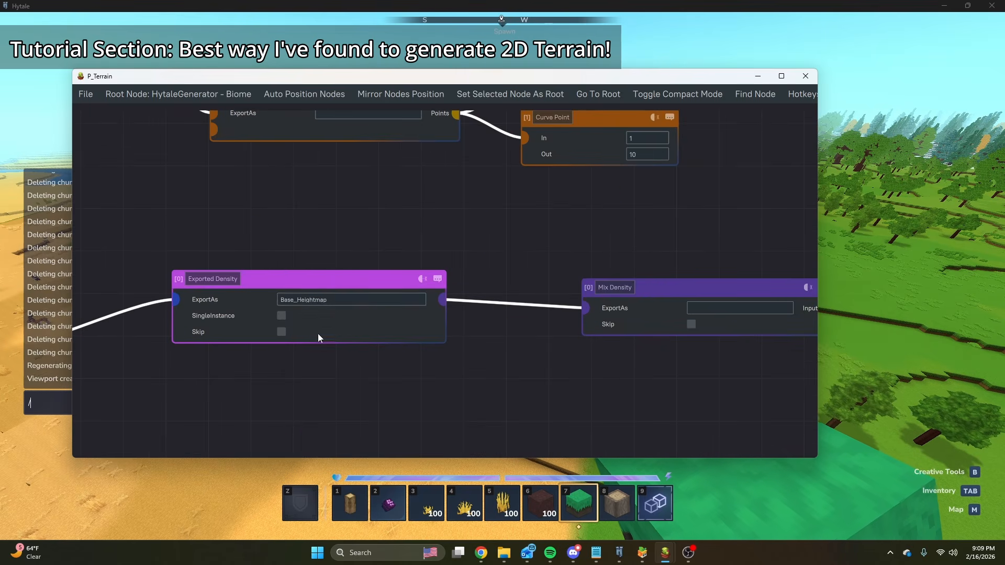
pyautogui.scroll(-3, 350, 321)
pyautogui.moveTo(433, 359); pyautogui.dragTo(262, 350, button='middle')
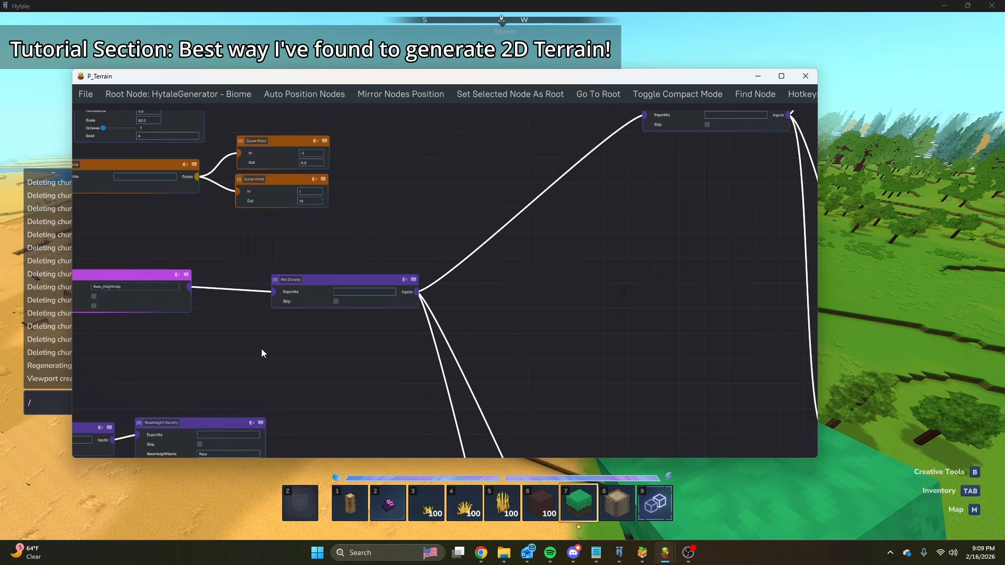
# Switch to Hytale and fly over the savanna and forest to examine the generated terrain.
pyautogui.click(648, 42)
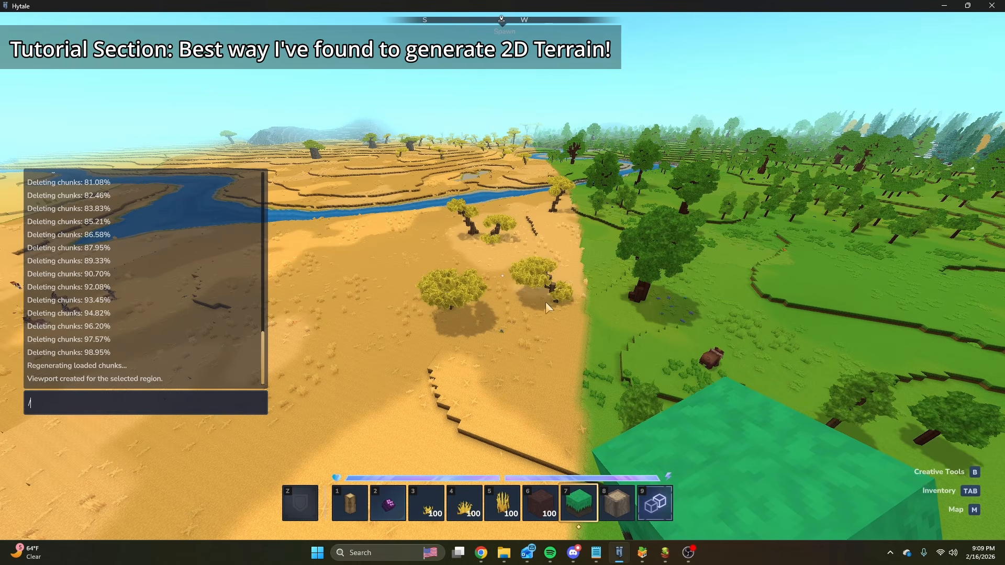
pyautogui.press('Escape')
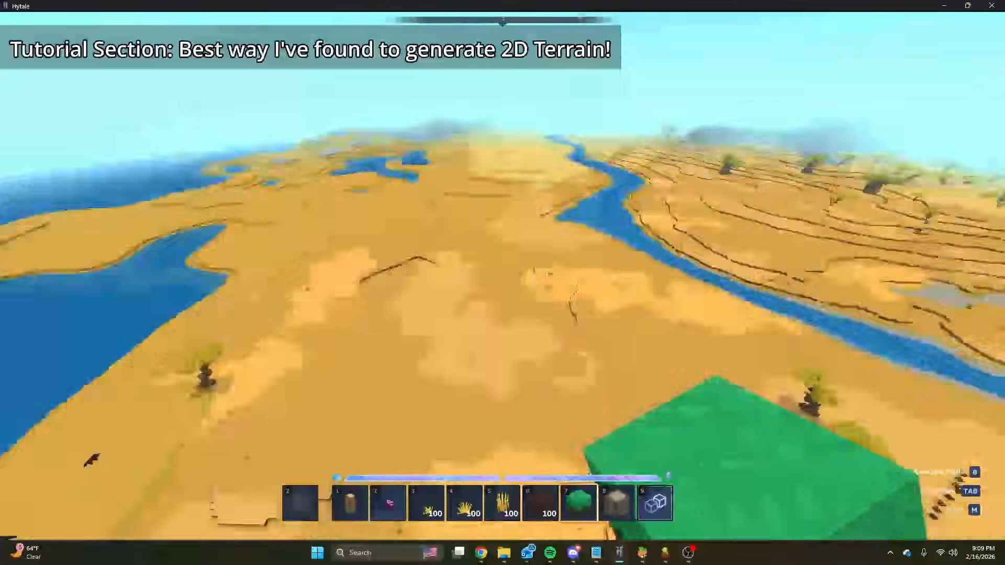
pyautogui.press('w')
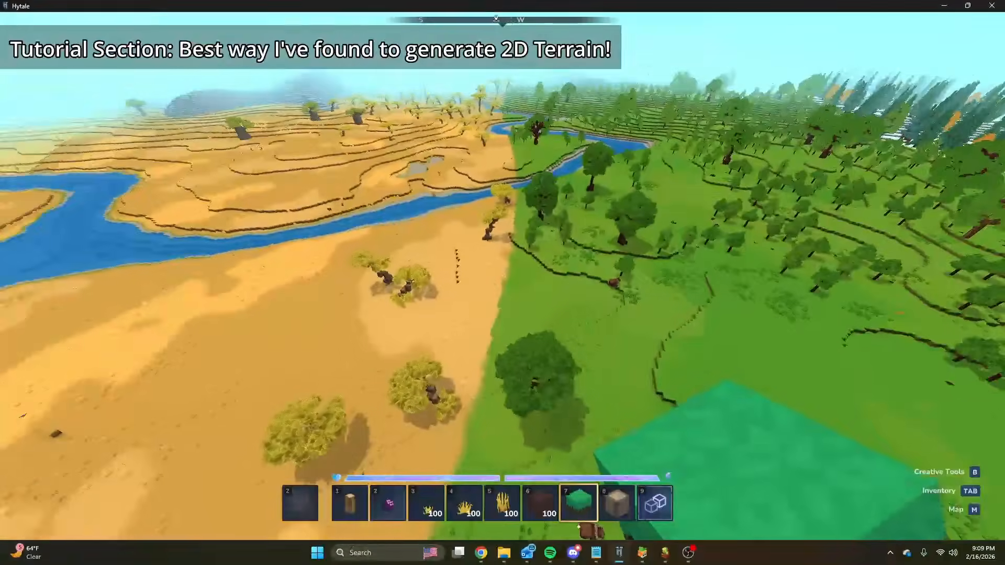
pyautogui.press('w')
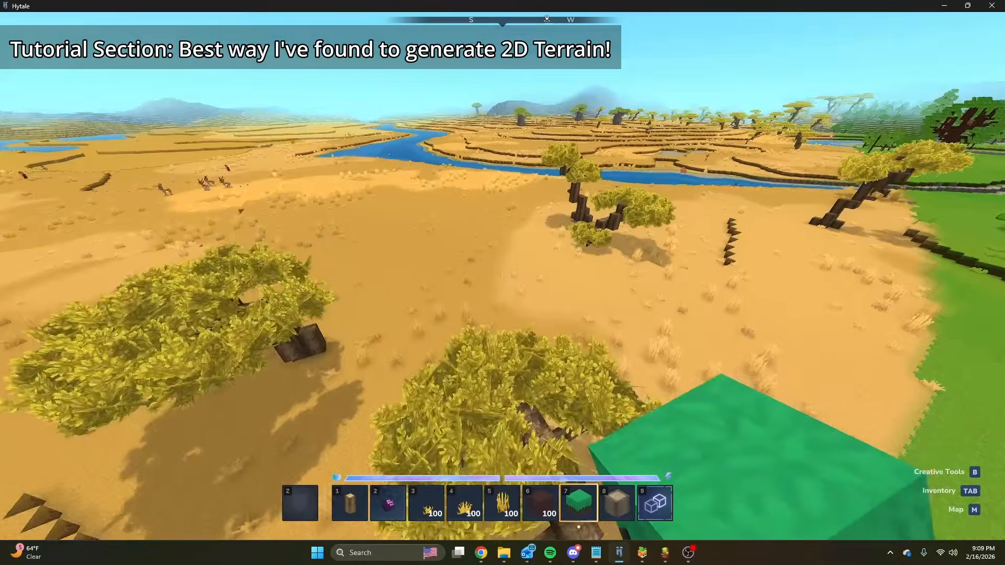
pyautogui.press('w')
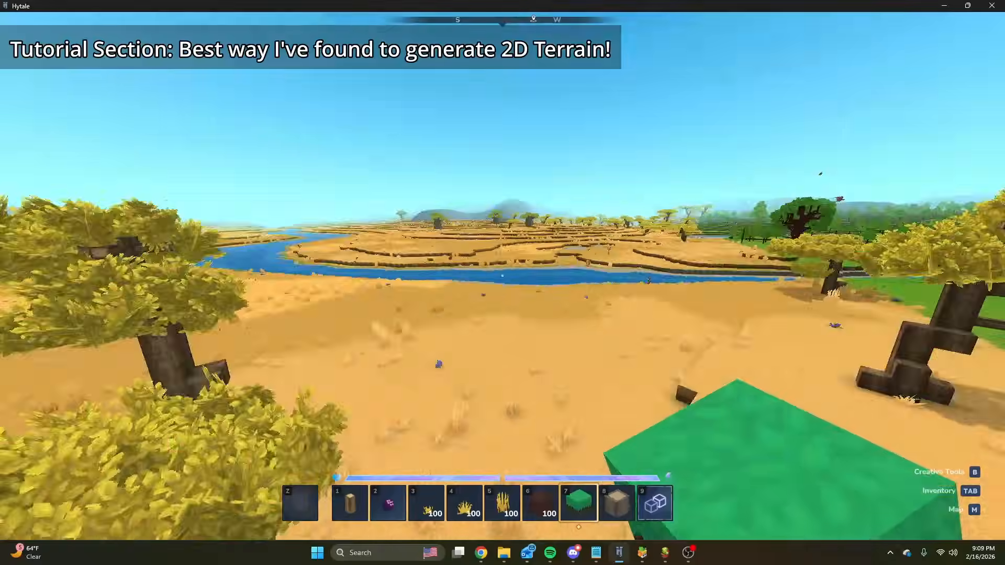
pyautogui.press('space')
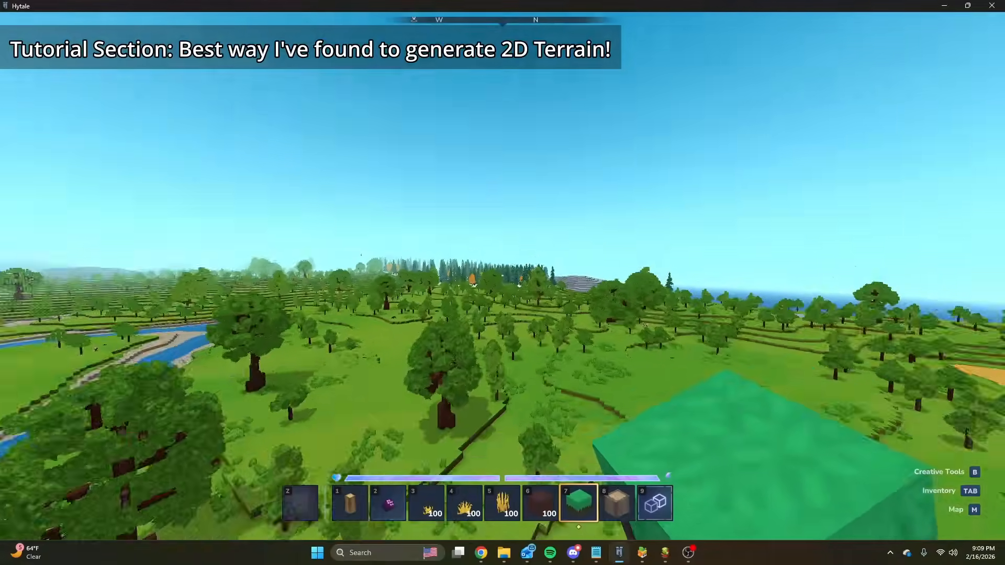
pyautogui.press('w')
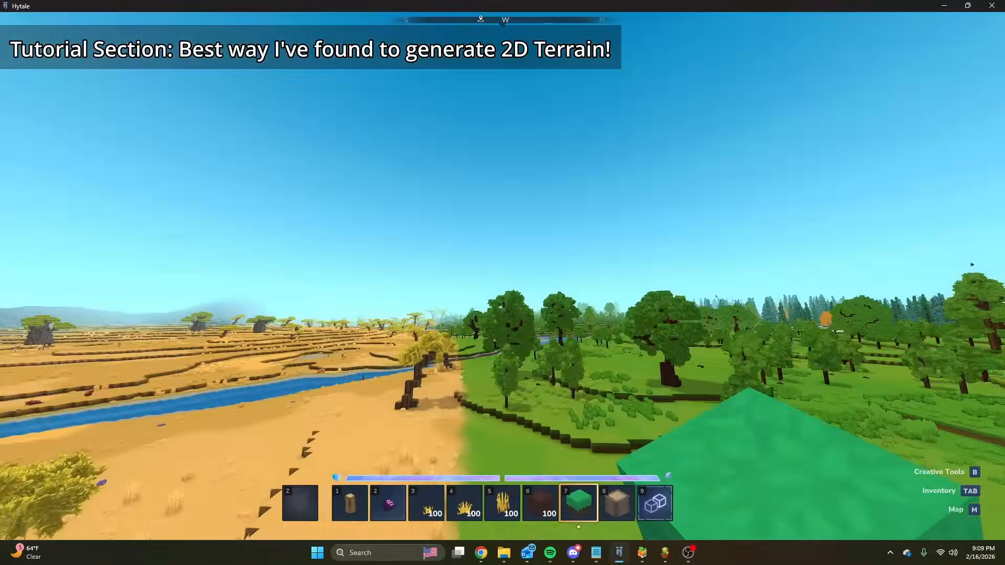
pyautogui.press('space')
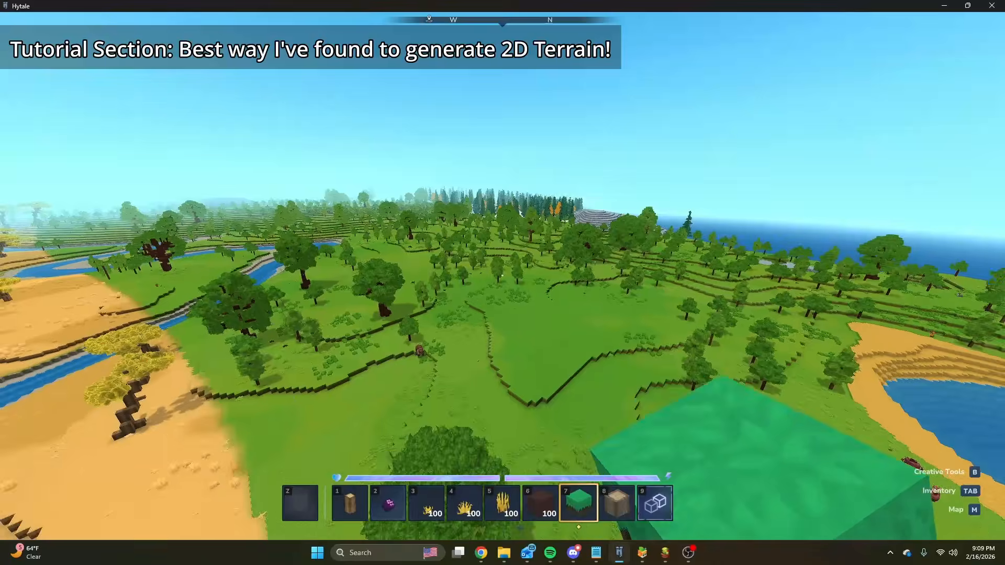
pyautogui.press('w')
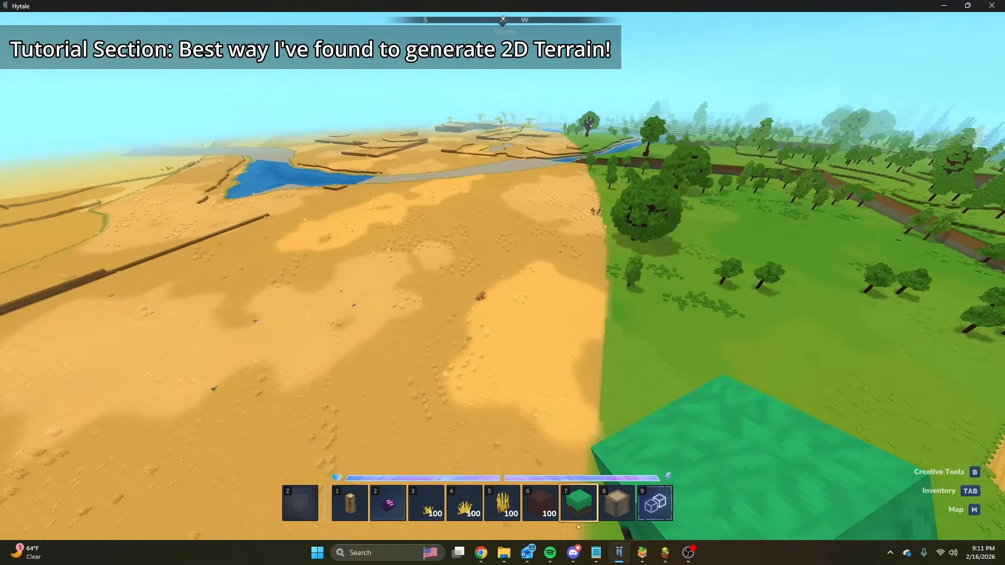
pyautogui.press('s')
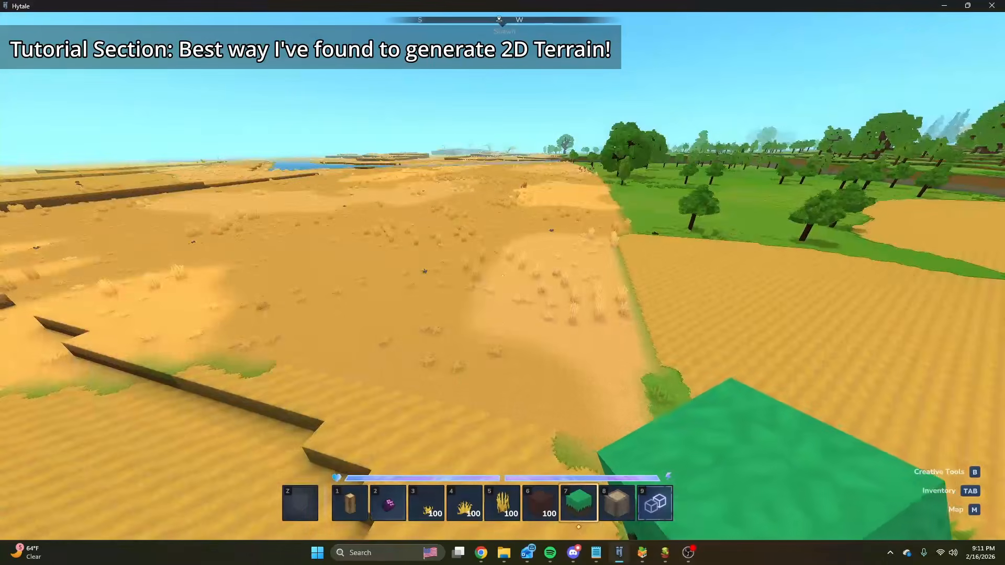
pyautogui.press('w')
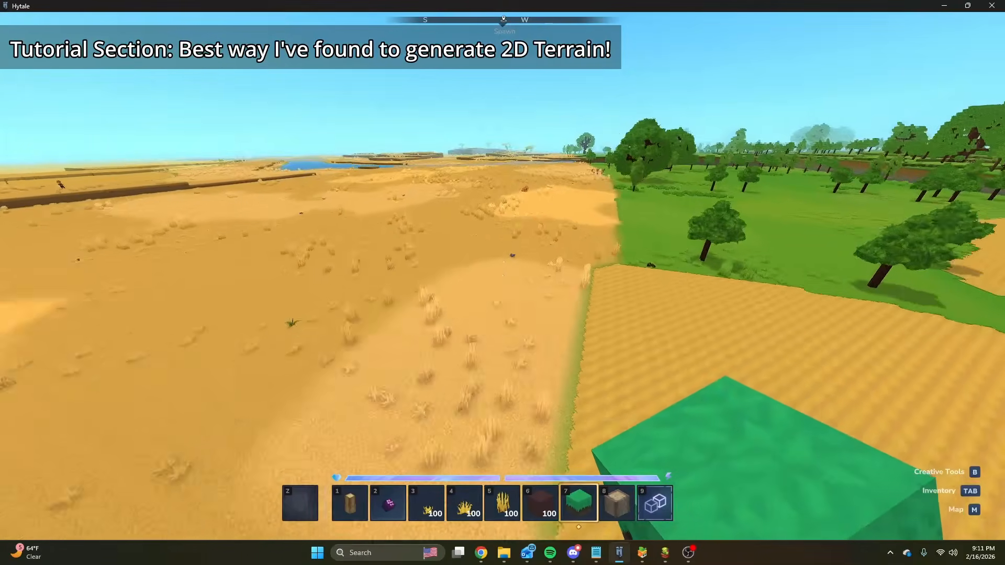
# Return to the P_Terrain graph and examine how the SimplexNoise2D, Manual Curve and Curve Points feed the CurveMapper Density.
pyautogui.press('/')
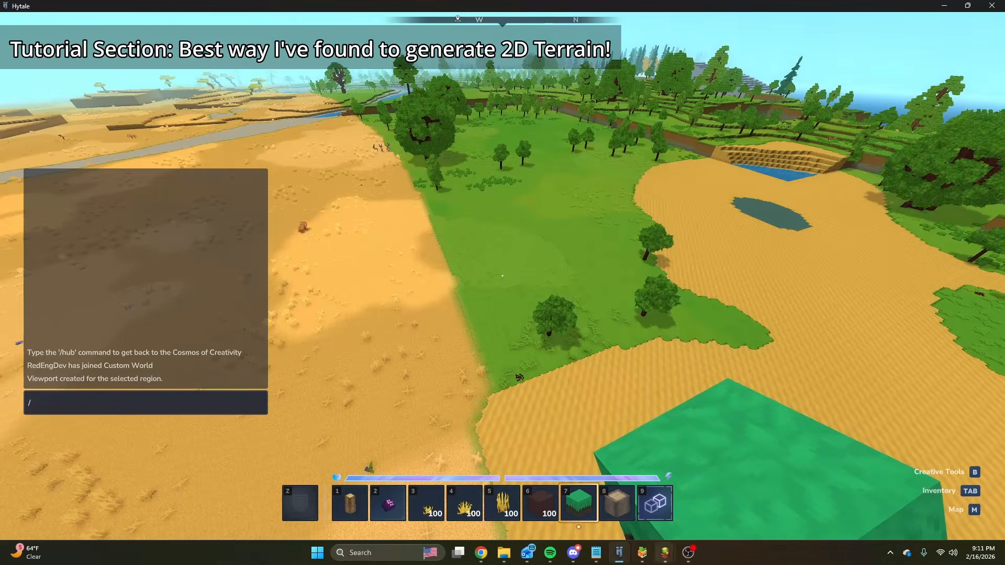
pyautogui.click(643, 553)
pyautogui.moveTo(667, 553)
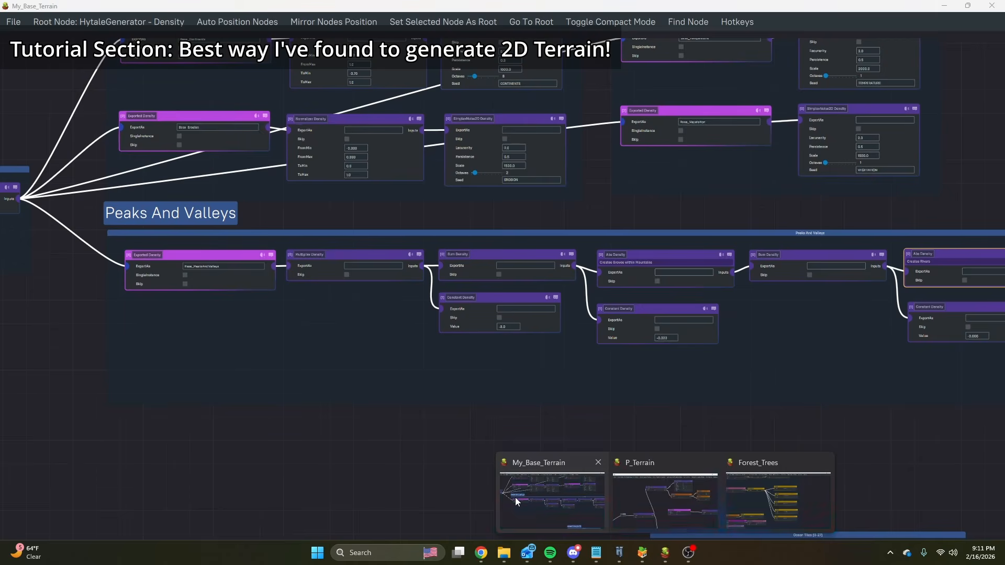
pyautogui.click(515, 498)
pyautogui.click(670, 498)
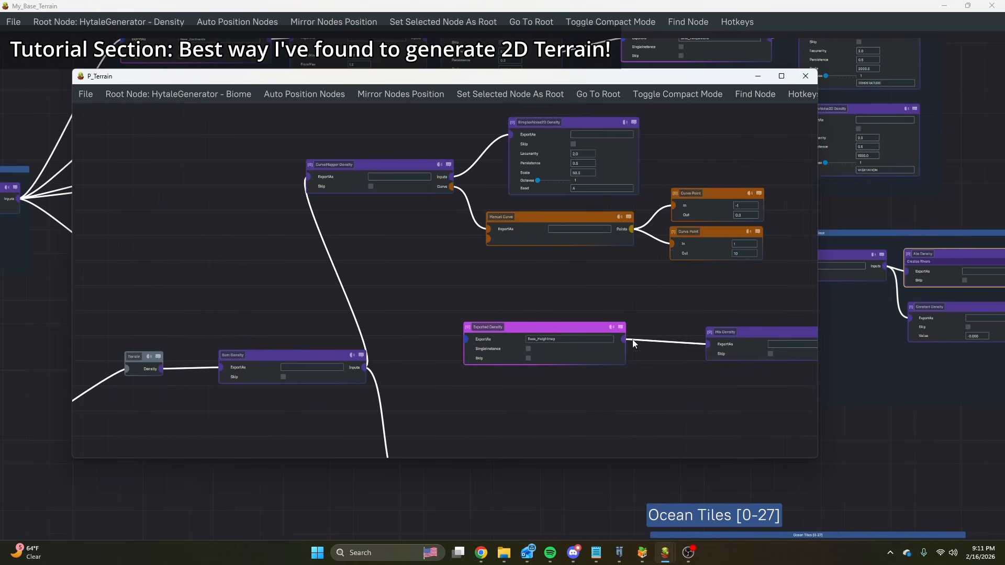
pyautogui.scroll(3, 750, 225)
pyautogui.moveTo(390, 243); pyautogui.dragTo(422, 325, button='middle')
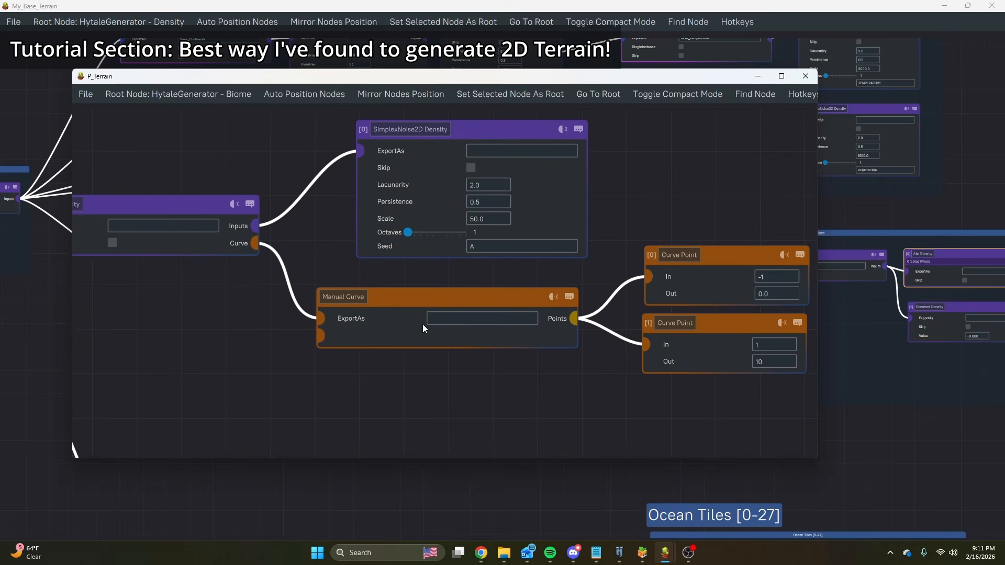
pyautogui.moveTo(371, 189); pyautogui.dragTo(526, 176, button='middle')
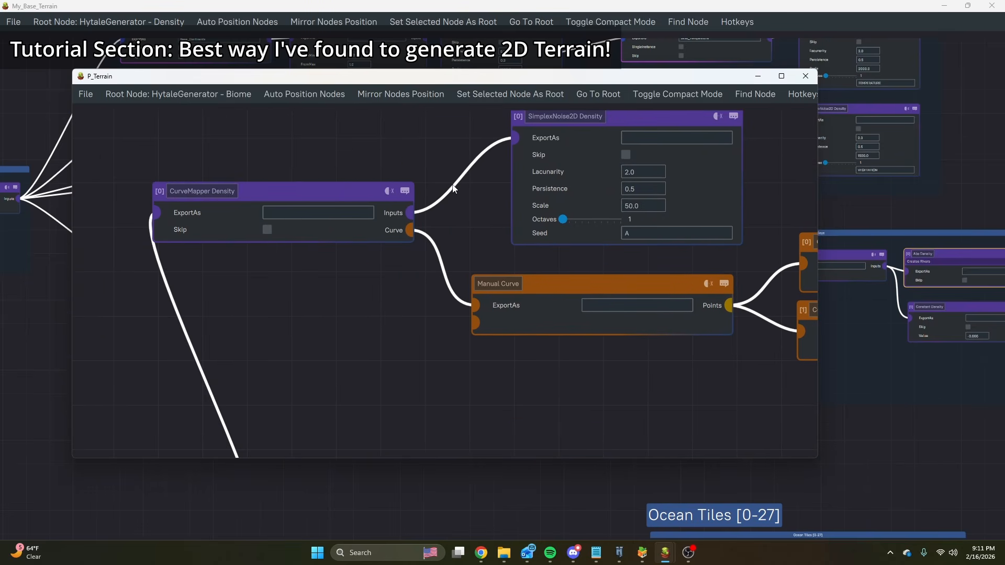
pyautogui.scroll(-5, 448, 197)
pyautogui.scroll(6, 529, 190)
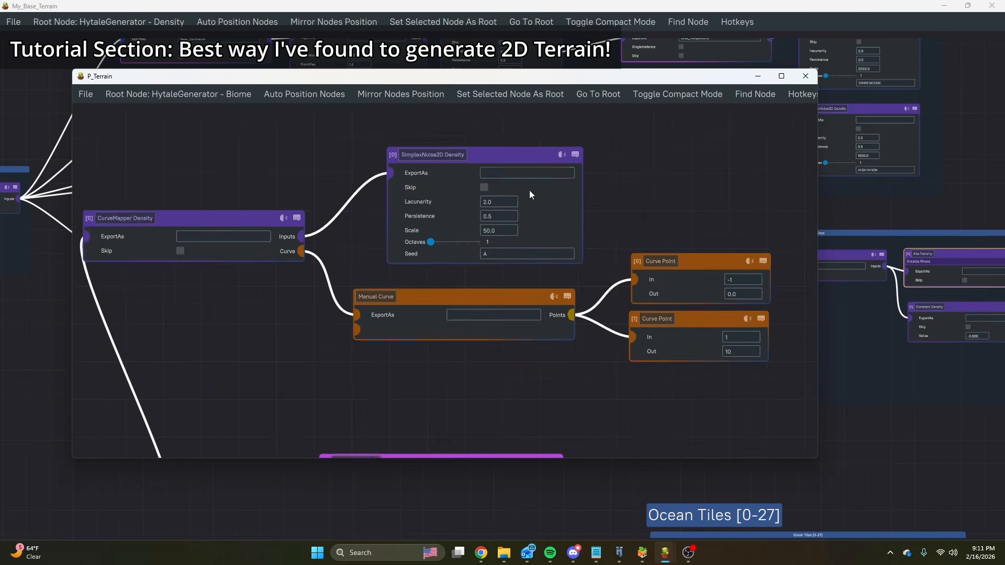
pyautogui.moveTo(669, 228); pyautogui.dragTo(486, 179, button='middle')
pyautogui.scroll(-2, 486, 179)
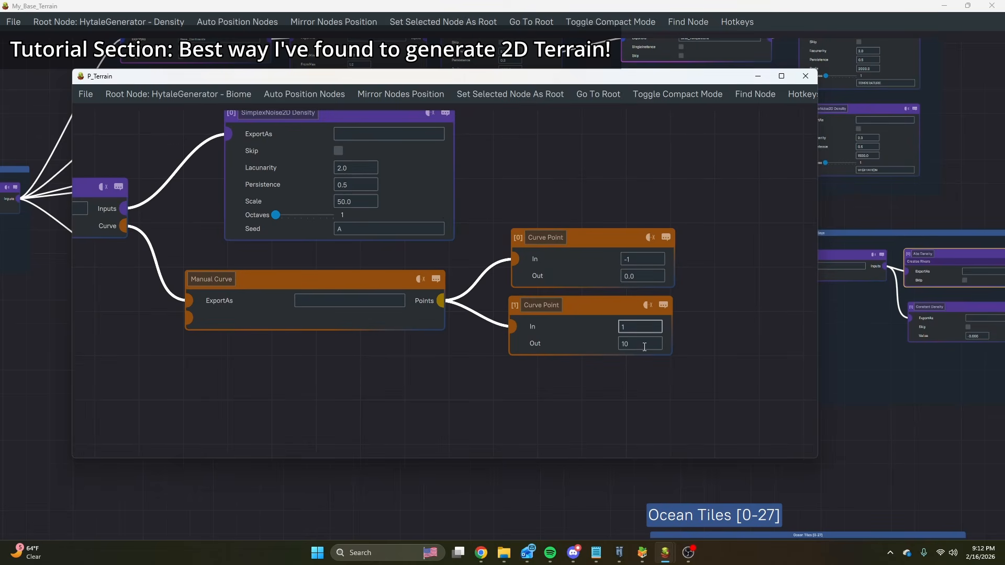
pyautogui.moveTo(437, 303); pyautogui.dragTo(527, 254, button='middle')
pyautogui.scroll(-3, 454, 279)
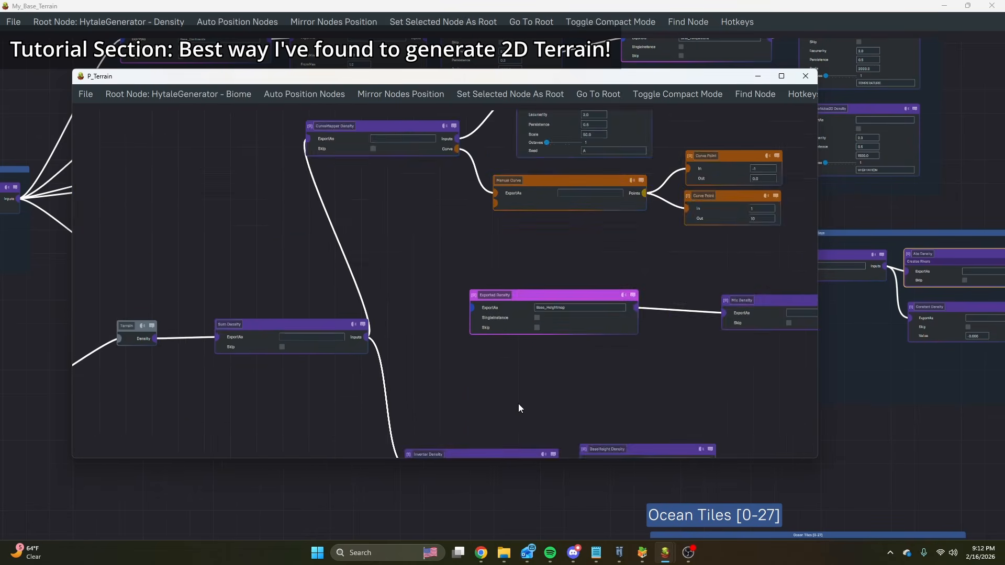
# Move the Base_Heightmap export name from the Exported Density to the CurveMapper Density.
pyautogui.moveTo(518, 409); pyautogui.dragTo(485, 265, button='middle')
pyautogui.moveTo(393, 227); pyautogui.dragTo(457, 302, button='middle')
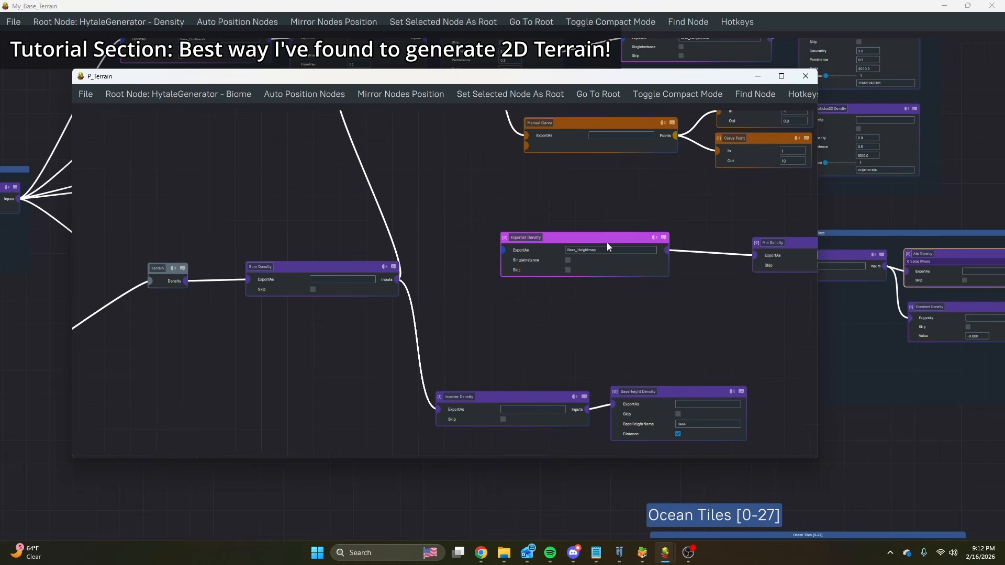
pyautogui.scroll(2, 602, 250)
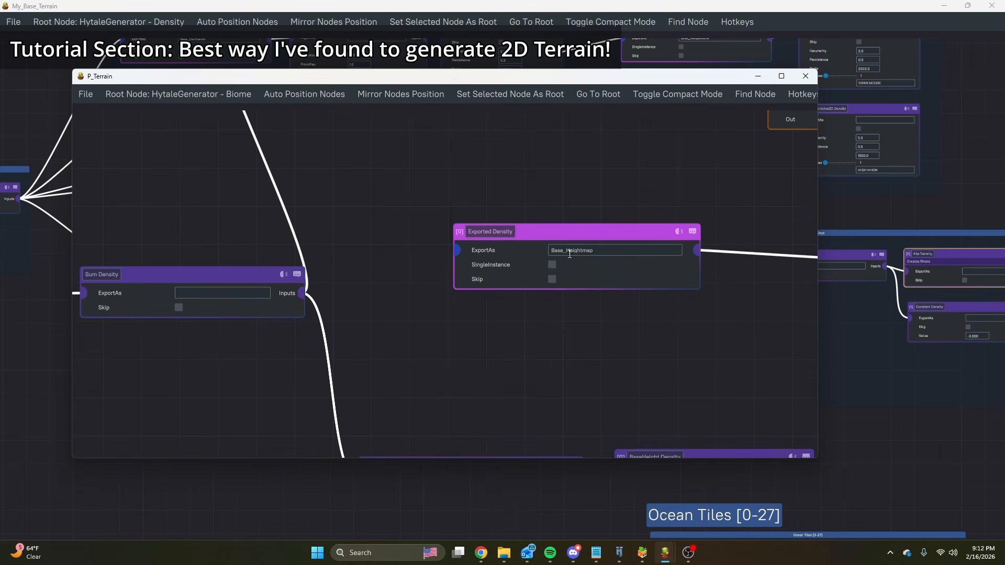
pyautogui.moveTo(433, 276); pyautogui.dragTo(432, 445, button='middle')
pyautogui.scroll(-3, 394, 252)
pyautogui.scroll(3, 385, 252)
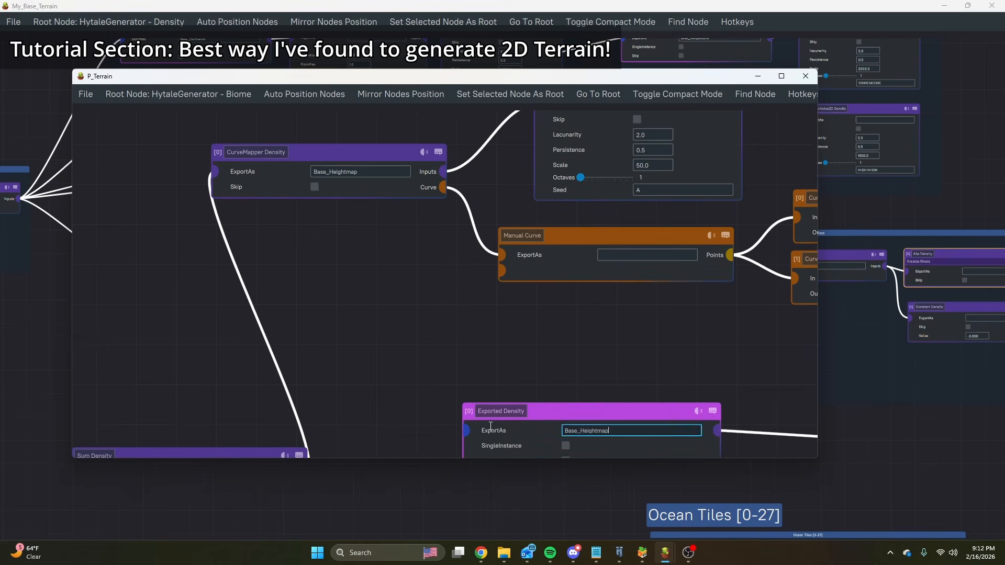
# Switch to Hytale and fly over the savanna, pond and forest to examine the terrain generated from the CurveMapper heightmap.
pyautogui.click(620, 554)
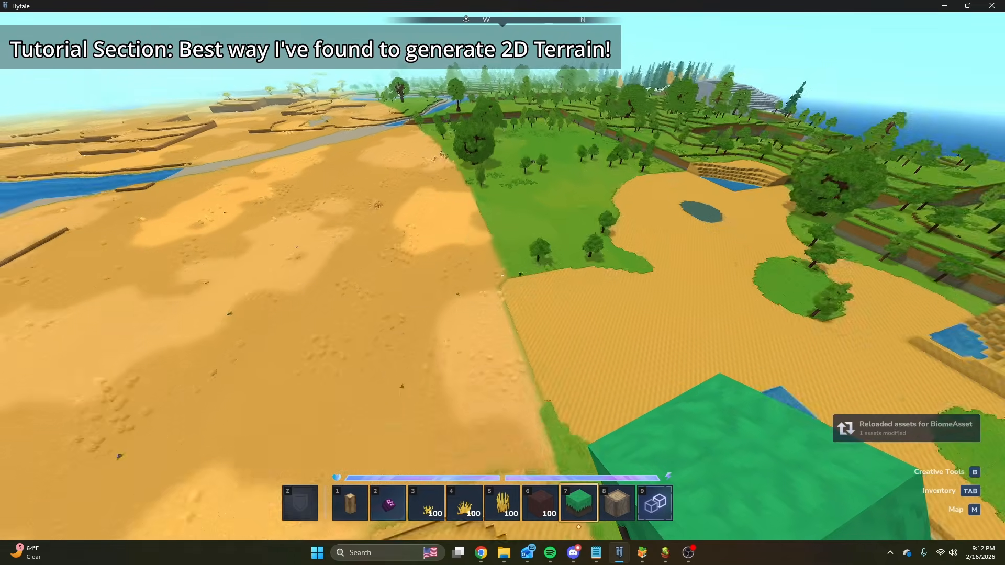
pyautogui.press('s')
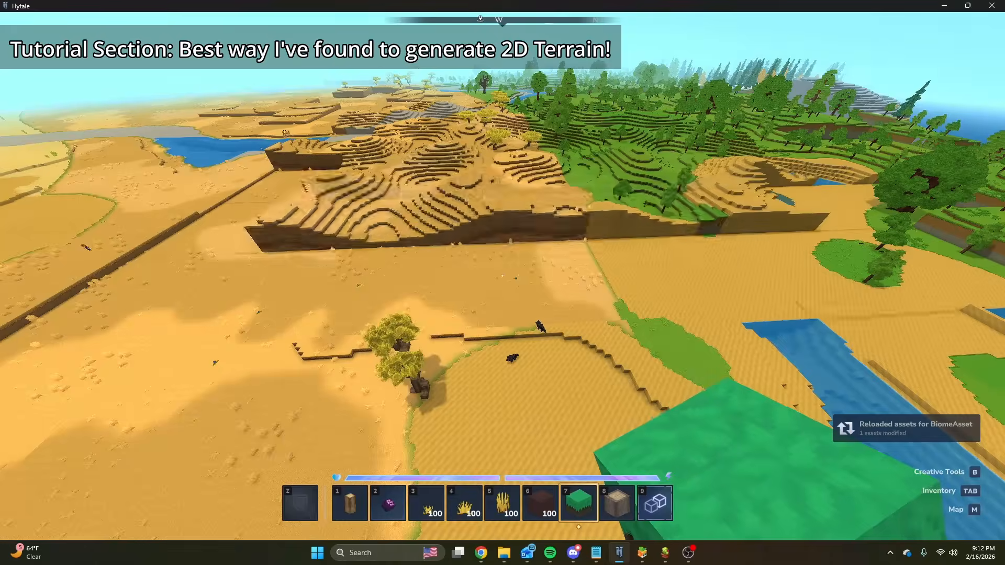
pyautogui.press('w')
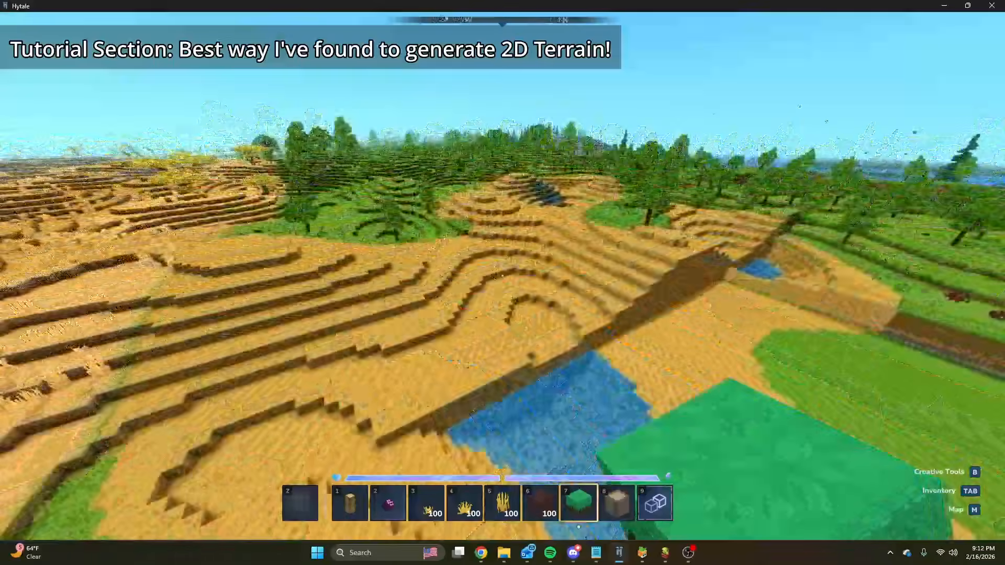
pyautogui.press('w')
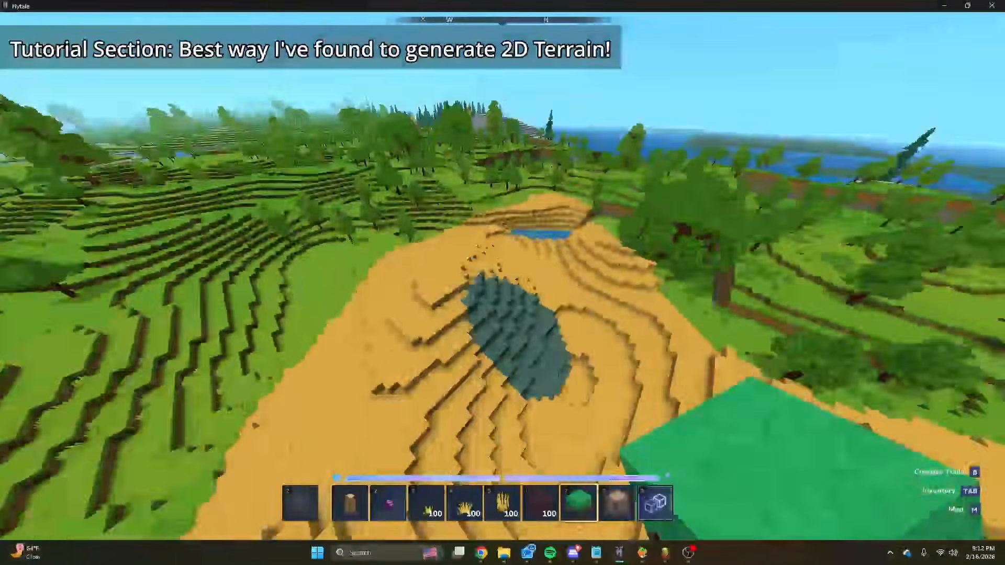
pyautogui.press('w')
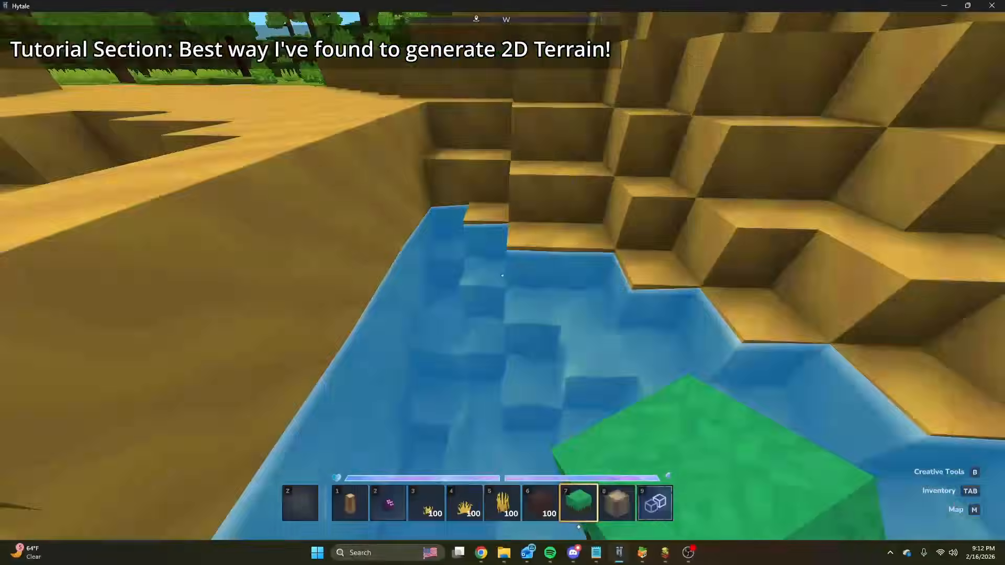
pyautogui.press('space')
pyautogui.press('w')
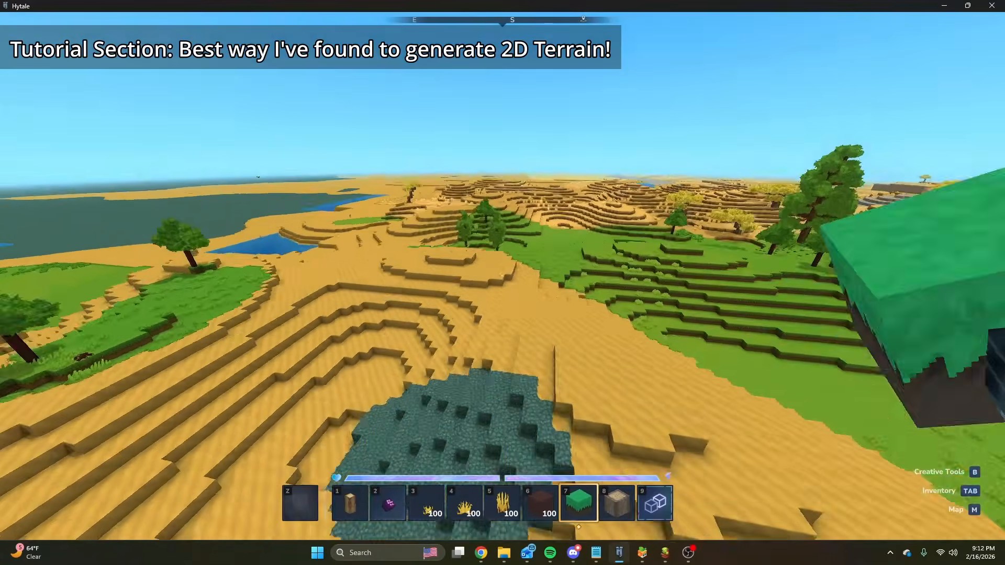
pyautogui.press('space')
pyautogui.press('w')
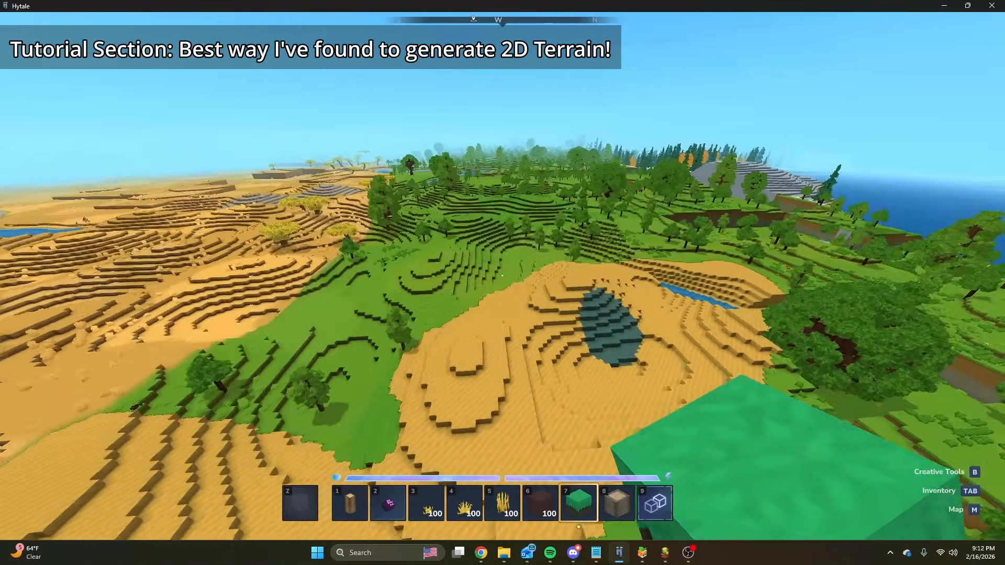
# Return to the P_Terrain graph and examine the CurveMapper, Inverter and BaseHeight branches that feed the Sum Density.
pyautogui.write('/')
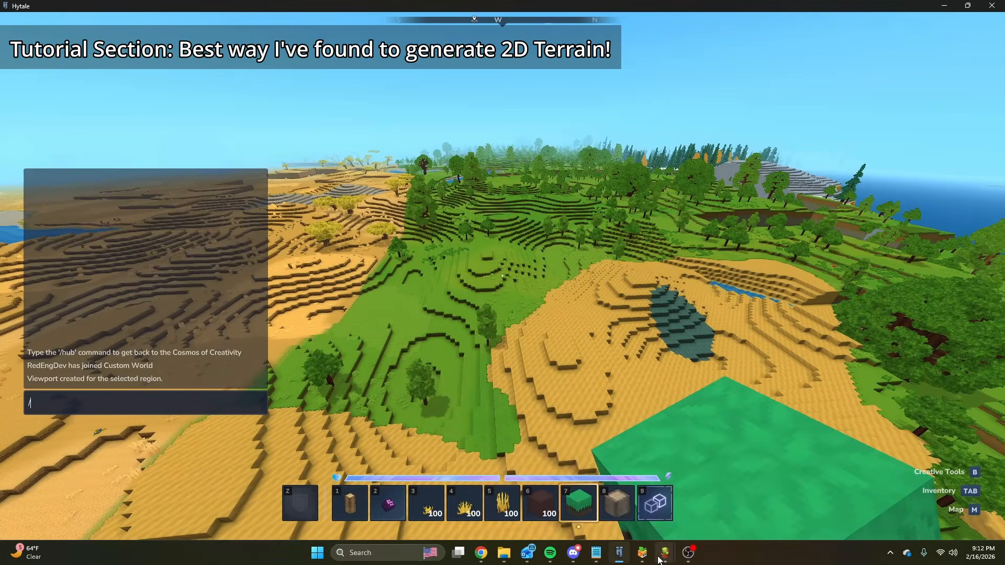
pyautogui.moveTo(660, 557)
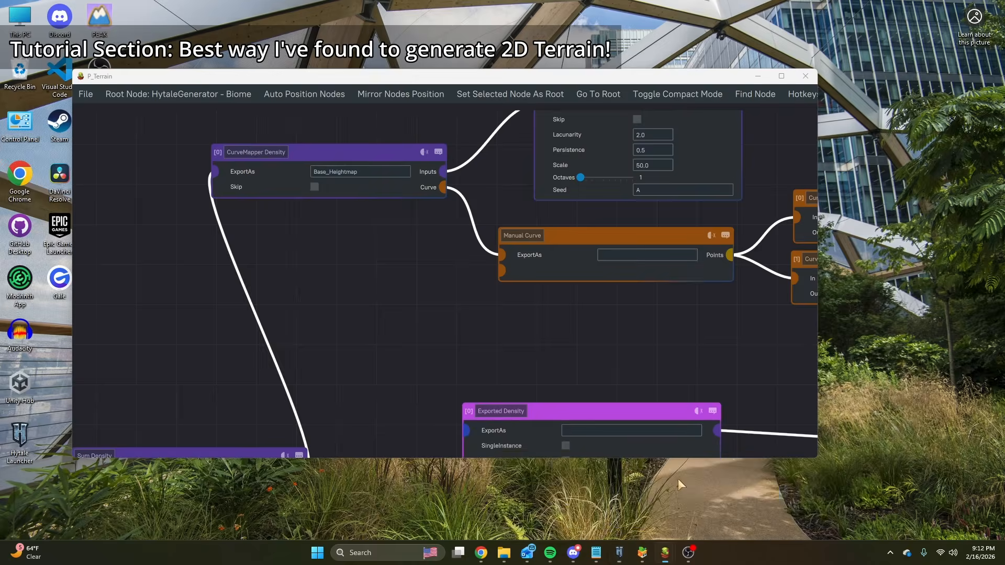
pyautogui.click(677, 478)
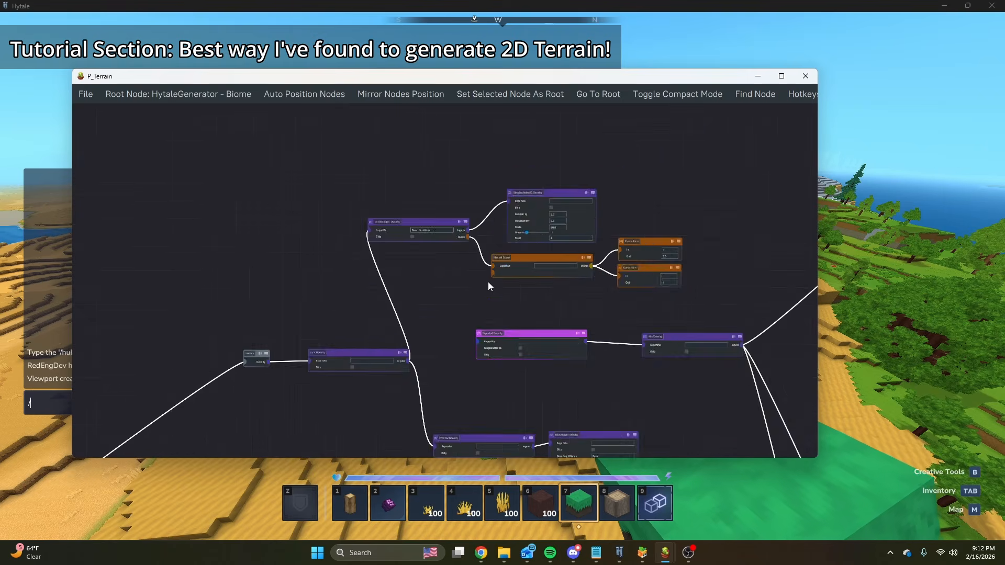
pyautogui.scroll(-2, 490, 285)
pyautogui.scroll(5, 405, 235)
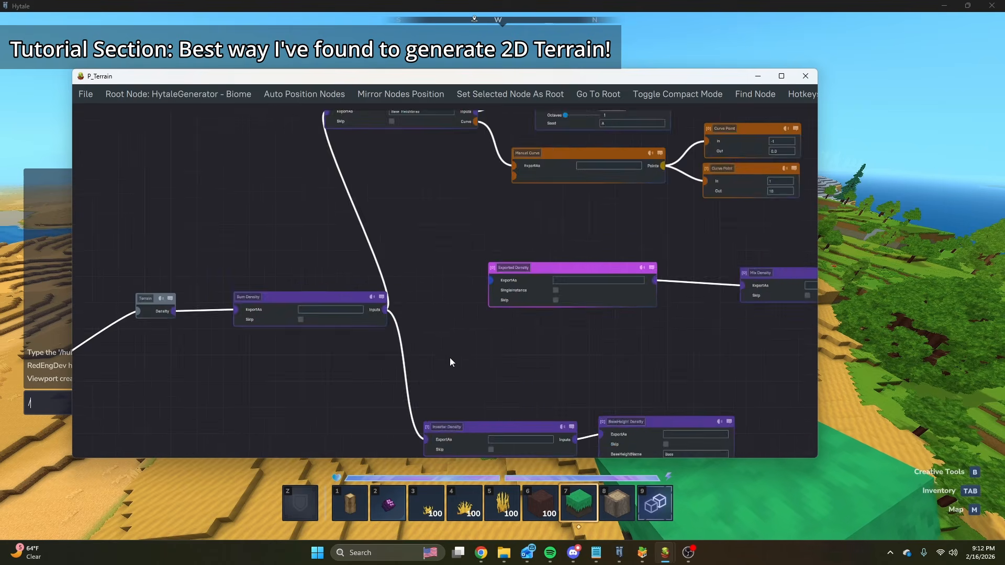
pyautogui.scroll(-2, 463, 296)
pyautogui.scroll(3, 359, 285)
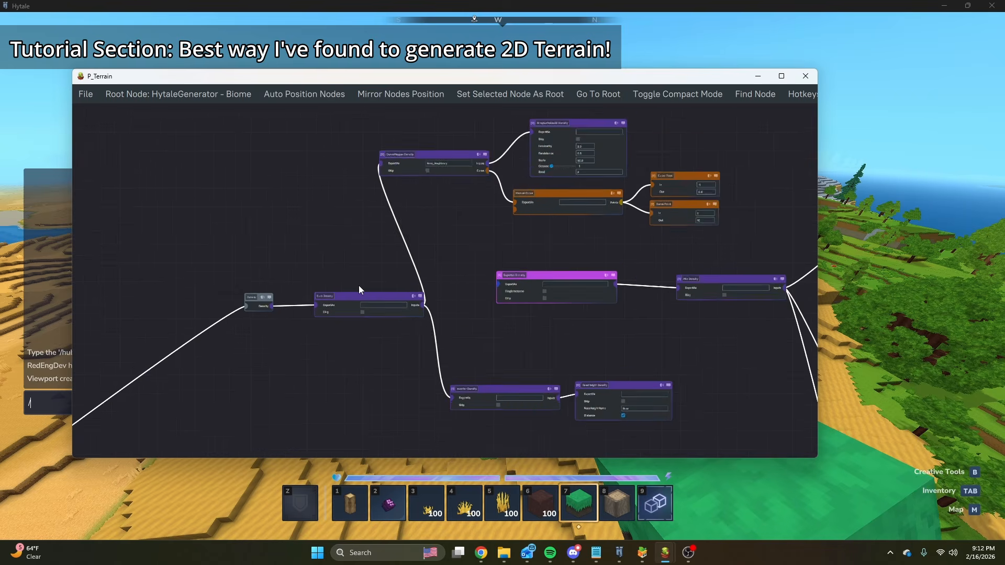
pyautogui.scroll(2, 616, 389)
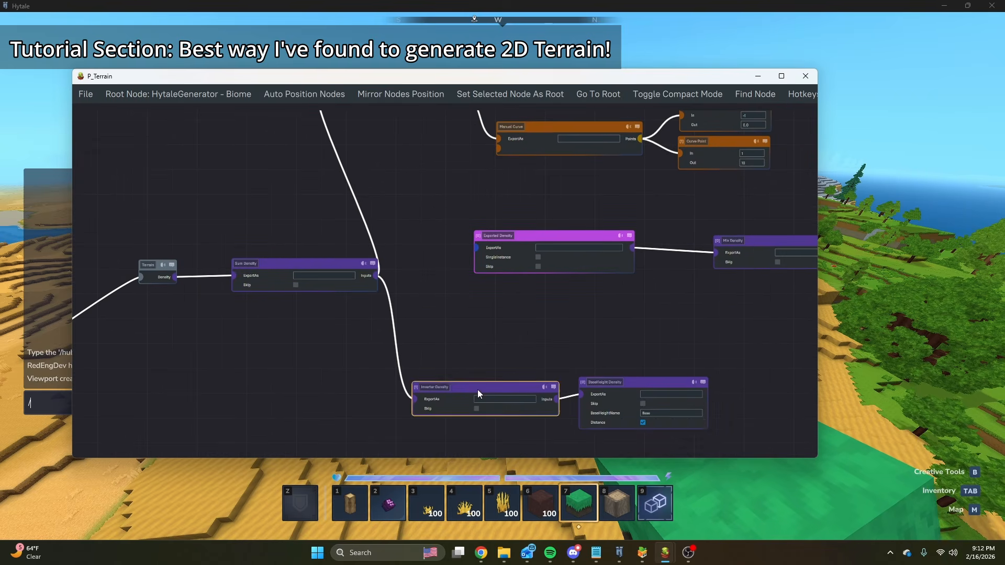
pyautogui.moveTo(485, 321); pyautogui.dragTo(462, 432, button='middle')
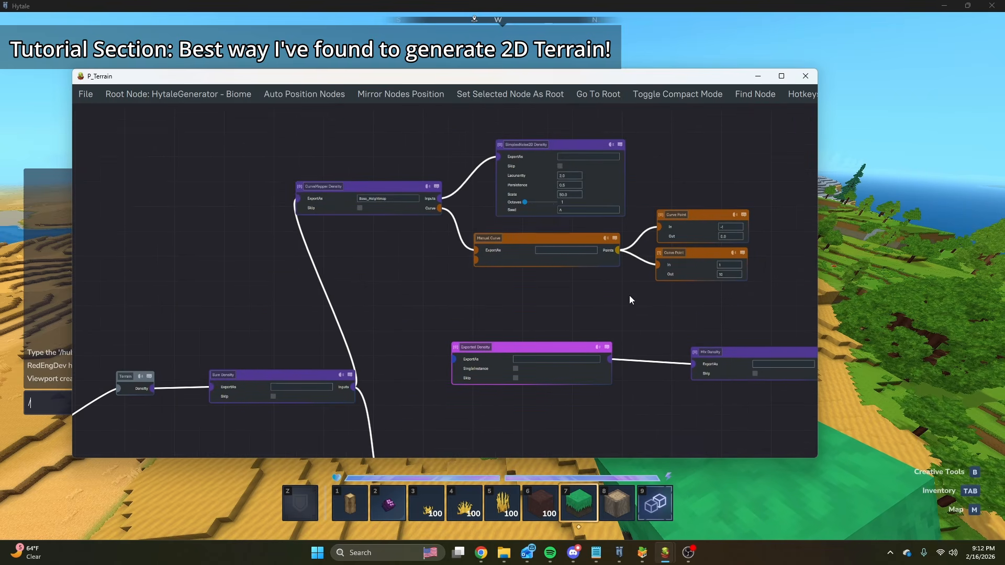
# Delete the CurveMapper, SimplexNoise2D, Manual Curve and Curve Point nodes and connect the Exported Density to the Sum Density.
pyautogui.moveTo(372, 172); pyautogui.dragTo(322, 144)
pyautogui.press('Delete')
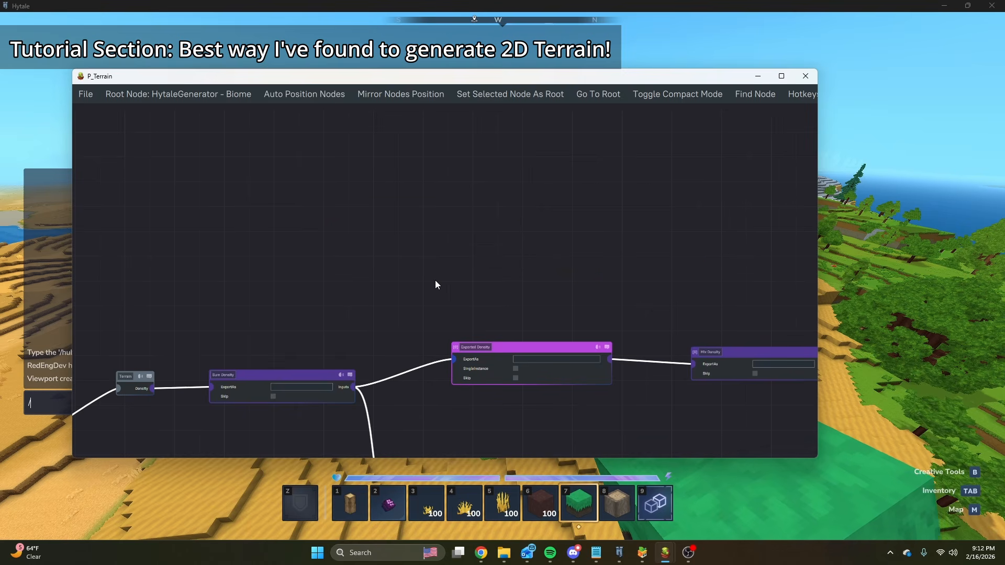
pyautogui.moveTo(523, 269); pyautogui.dragTo(411, 265, button='middle')
# Check the Hytale world, return to the P_Terrain graph and set the Exported Density's export name to Base_Heightmap.
pyautogui.click(881, 231)
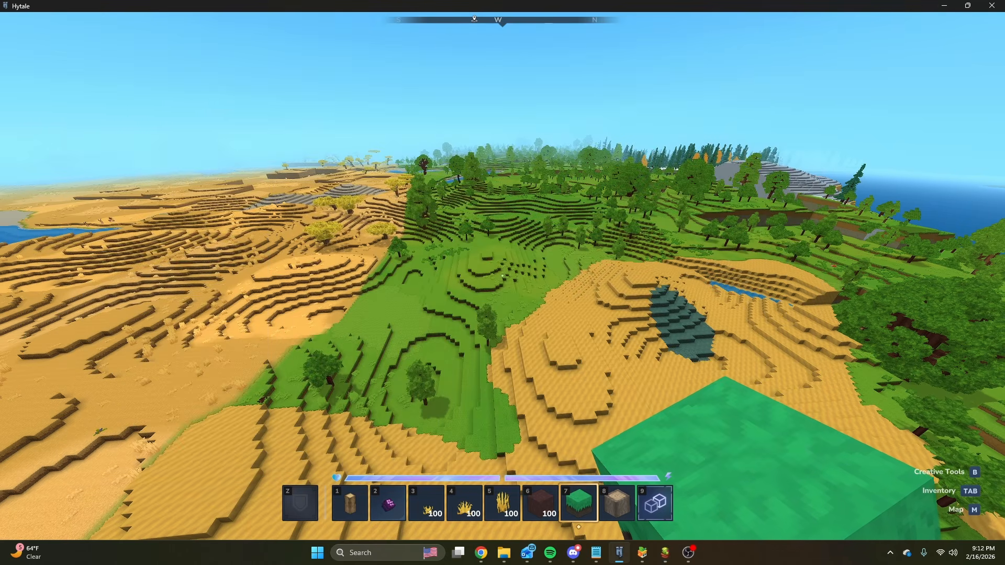
pyautogui.press('/')
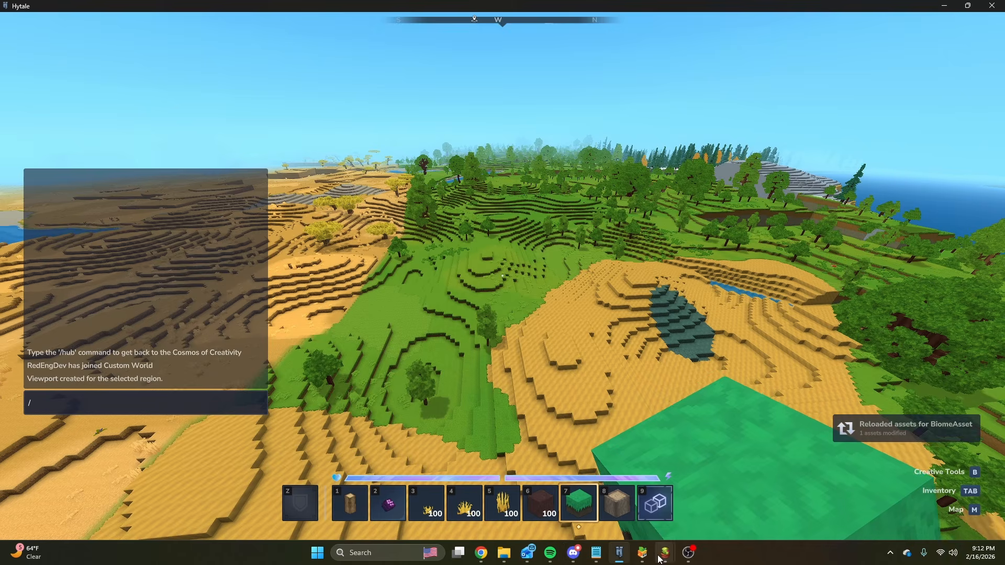
pyautogui.moveTo(659, 559)
pyautogui.moveTo(540, 501)
pyautogui.click(690, 504)
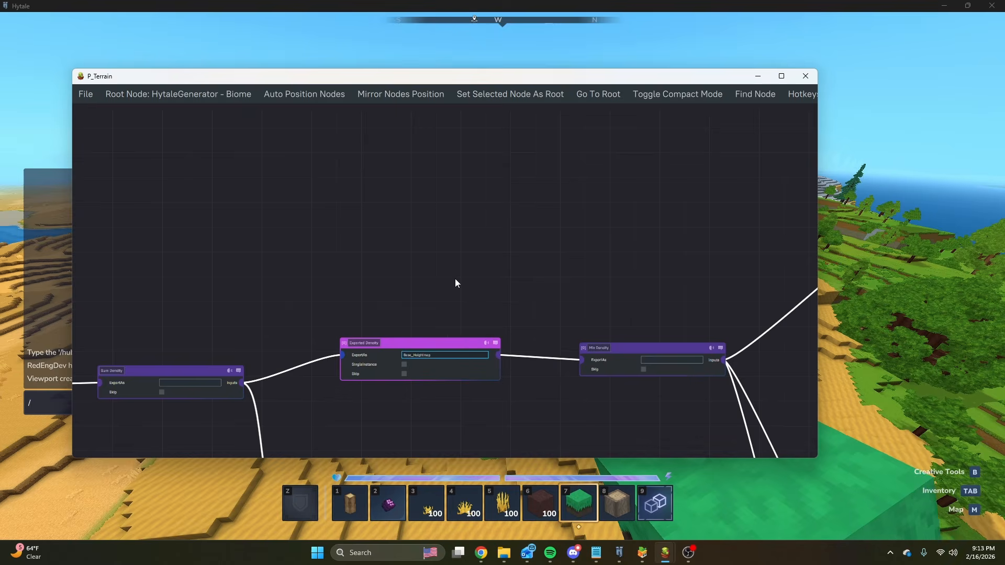
# Switch to Hytale and fly over the savanna and forest to examine how the reloaded terrain changes.
pyautogui.hotkey('alt', 'Tab')
pyautogui.press('Escape')
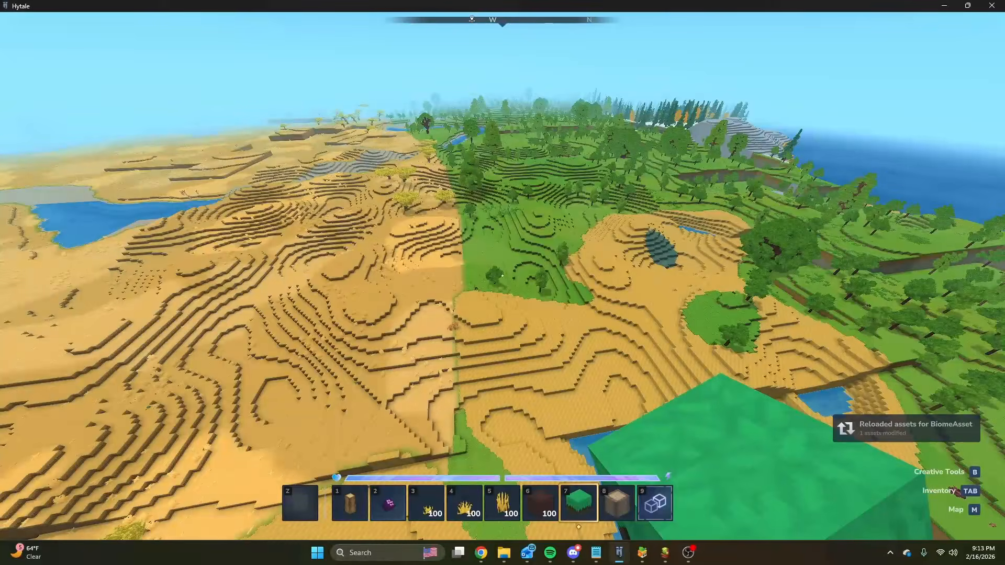
pyautogui.press('a')
pyautogui.press('w')
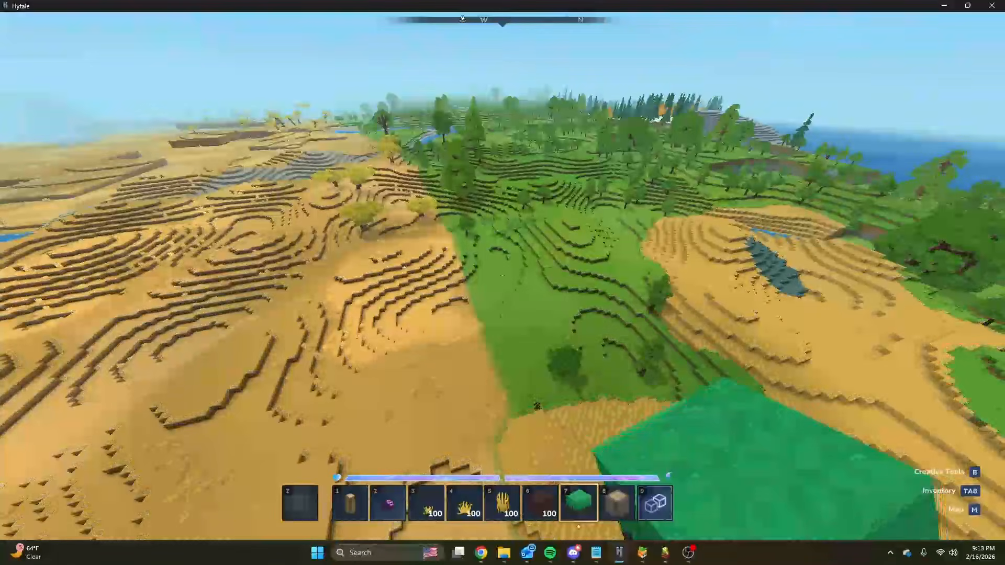
pyautogui.press('/')
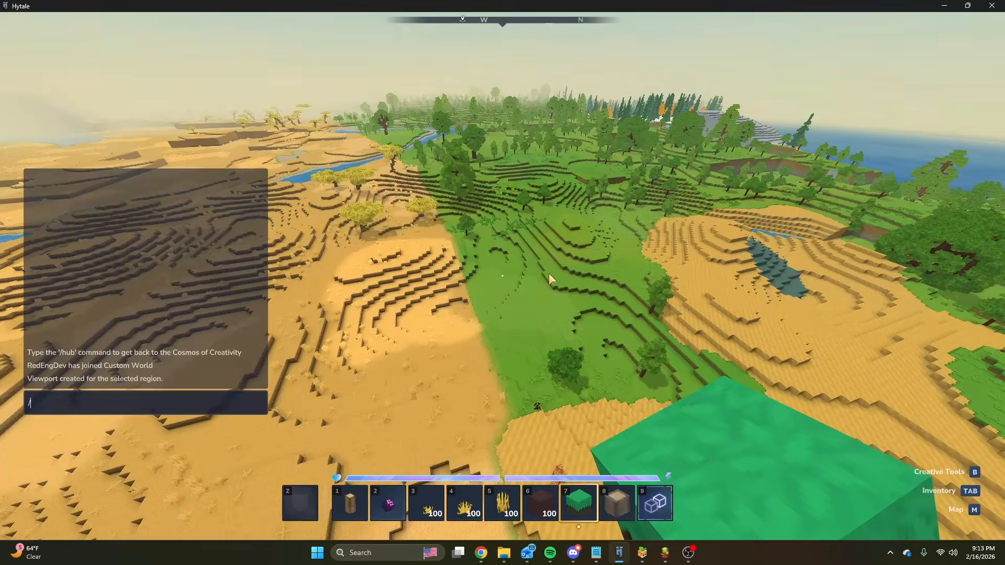
pyautogui.press('Escape')
pyautogui.press('w')
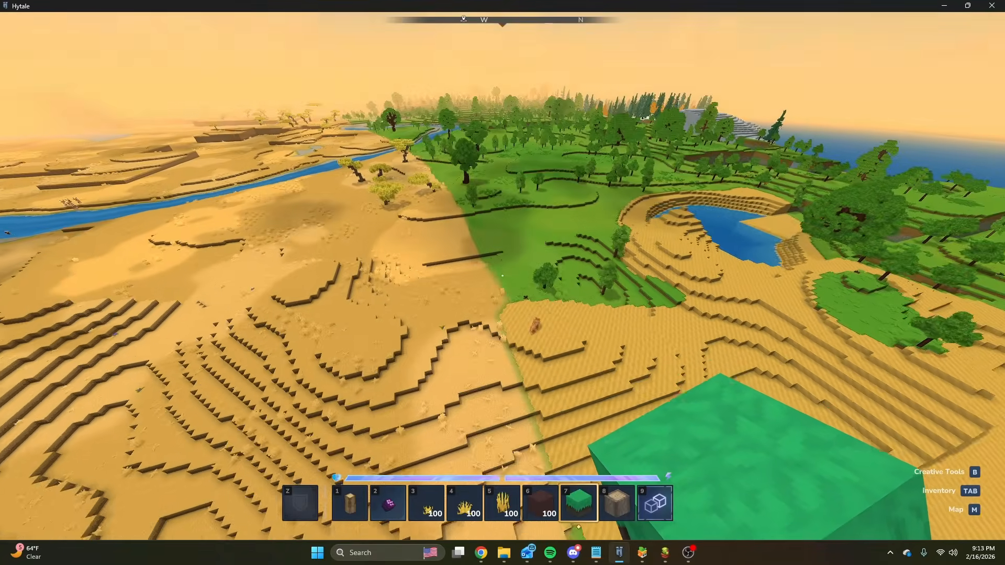
pyautogui.press('s')
pyautogui.press('w')
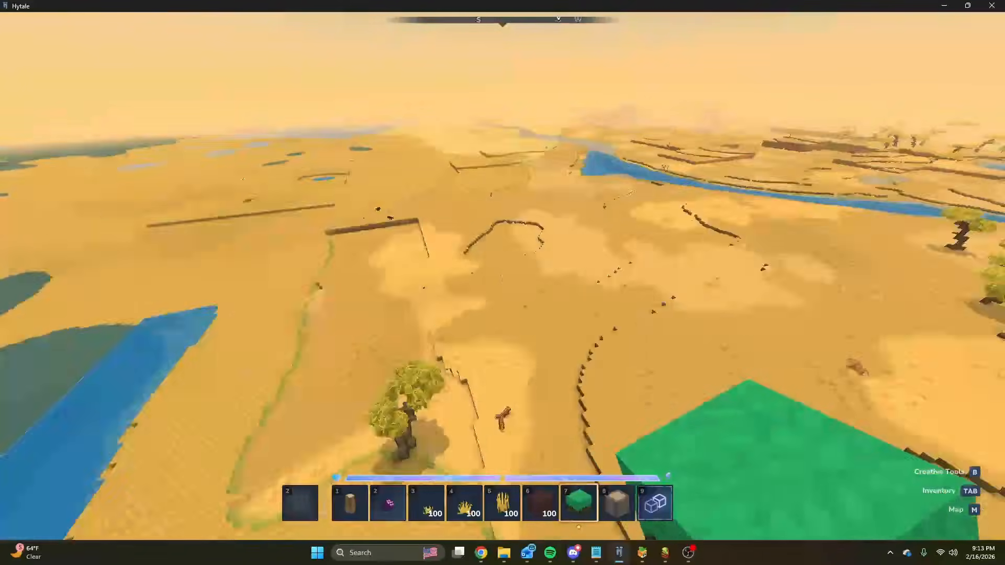
pyautogui.press('w')
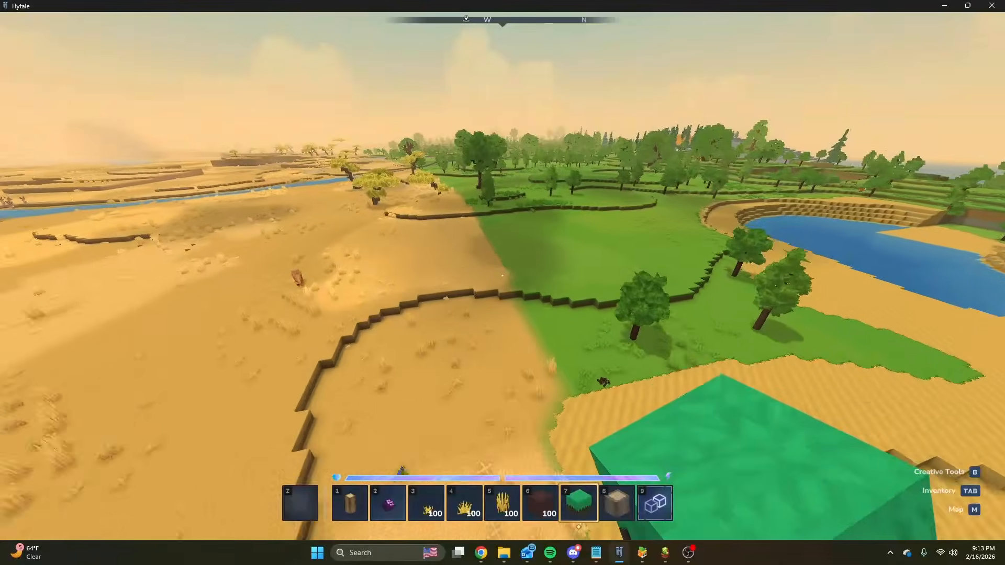
pyautogui.press('s')
# Return to the P_Terrain graph and examine the Base_Heightmap Exported Density between the Sum Density and the Mix Density.
pyautogui.press('/')
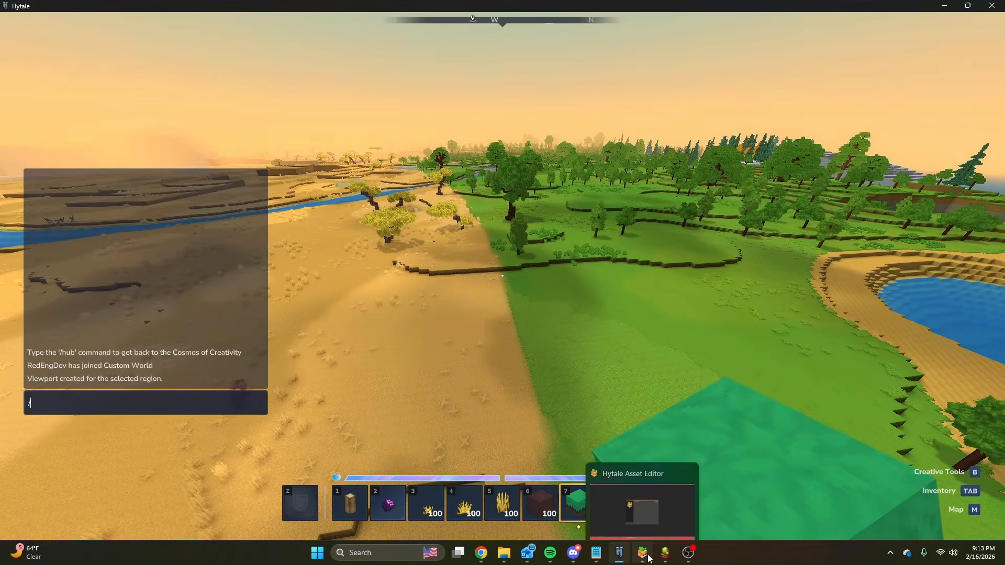
pyautogui.moveTo(663, 558)
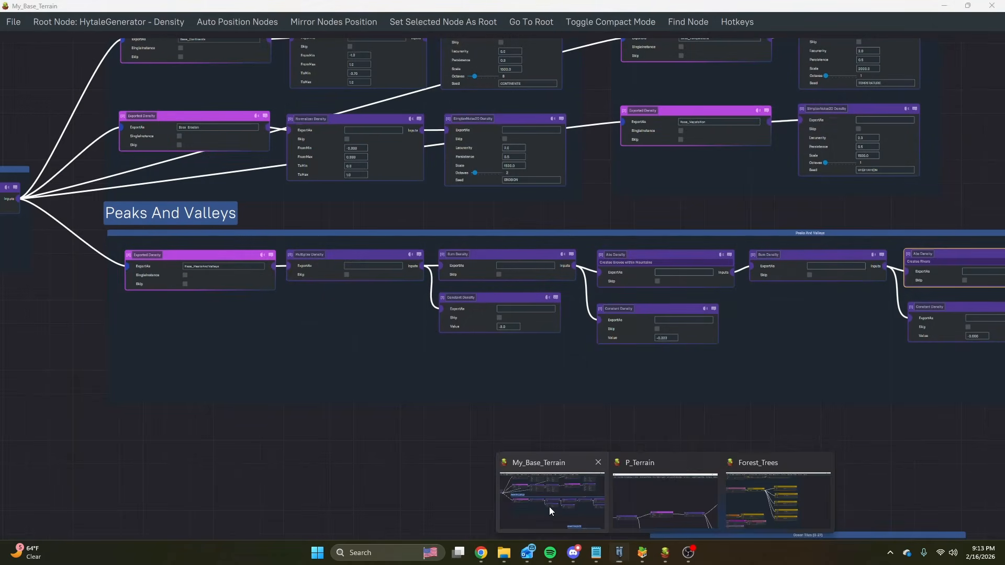
pyautogui.click(552, 505)
pyautogui.click(650, 492)
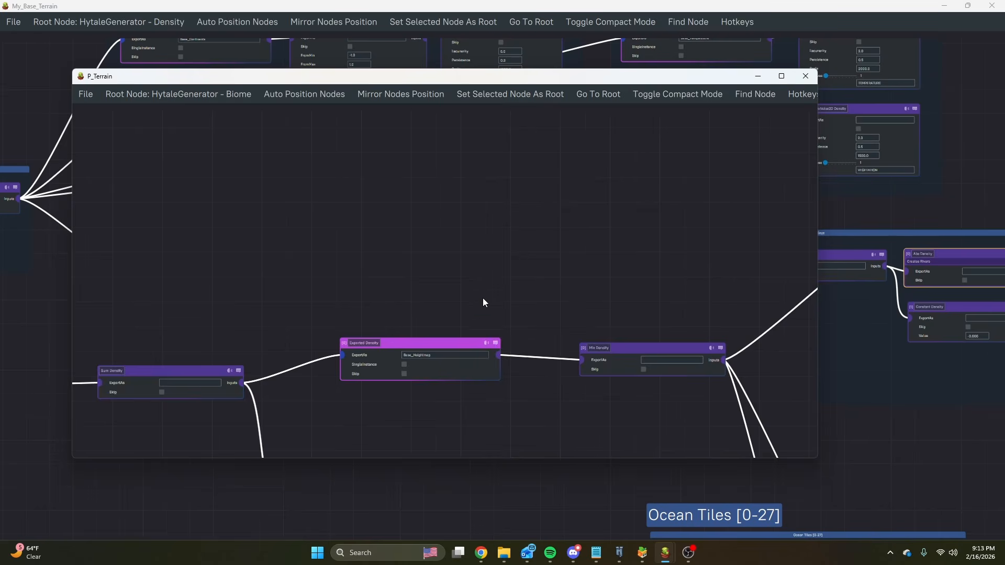
pyautogui.scroll(-5, 481, 297)
pyautogui.moveTo(471, 297); pyautogui.dragTo(448, 268, button='middle')
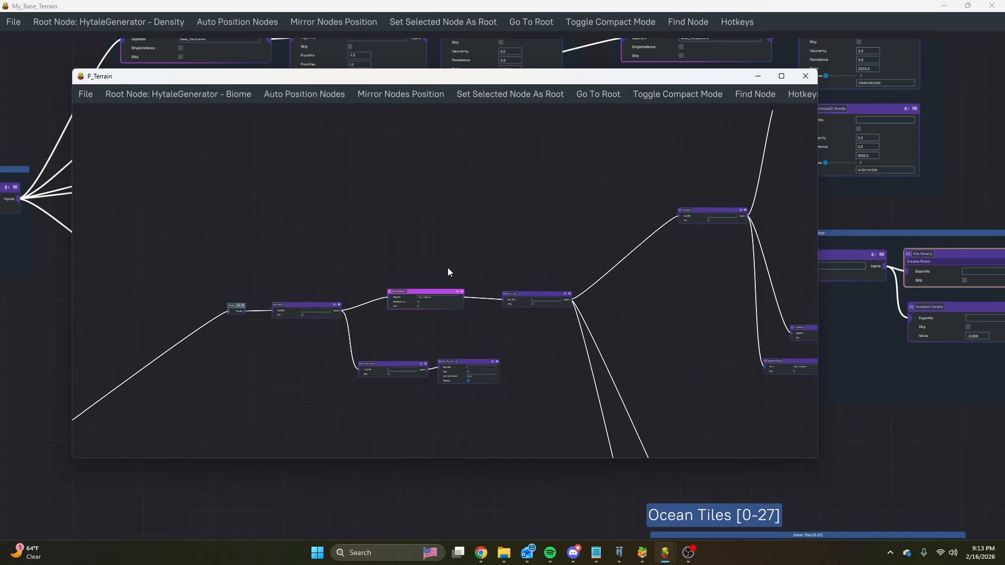
pyautogui.scroll(3, 448, 268)
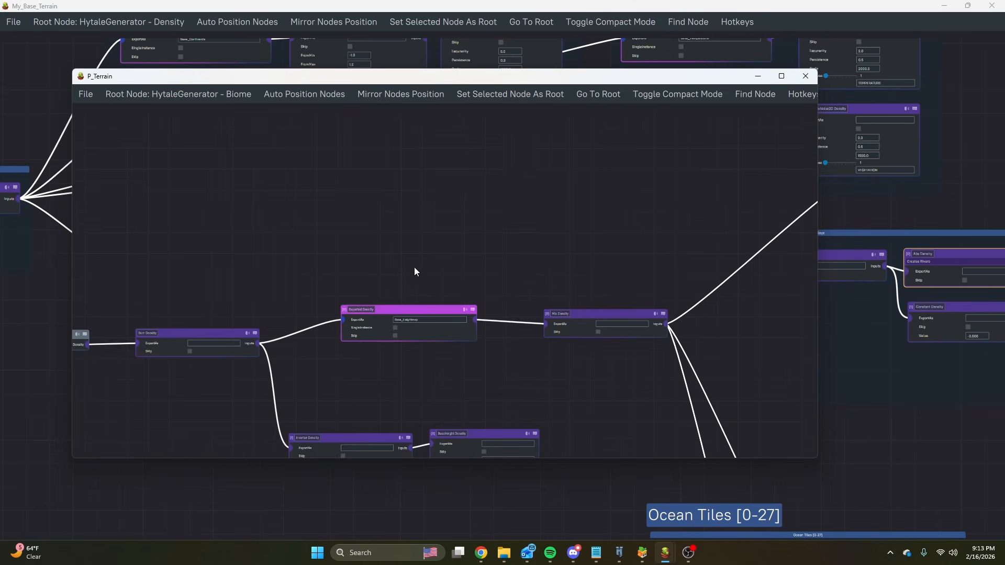
pyautogui.moveTo(415, 271); pyautogui.dragTo(440, 225, button='middle')
pyautogui.scroll(2, 441, 237)
pyautogui.moveTo(375, 202); pyautogui.dragTo(396, 190, button='middle')
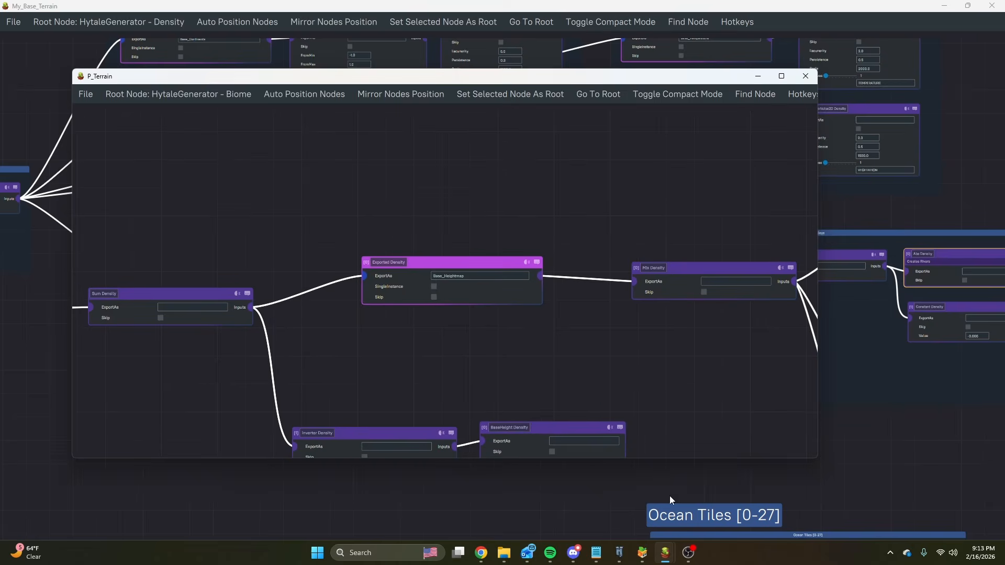
# Switch to Hytale, run the chat command that regenerates the loaded chunks, and return to the P_Terrain graph's Mix Density.
pyautogui.click(619, 554)
pyautogui.write('/worldgen reload --clear')
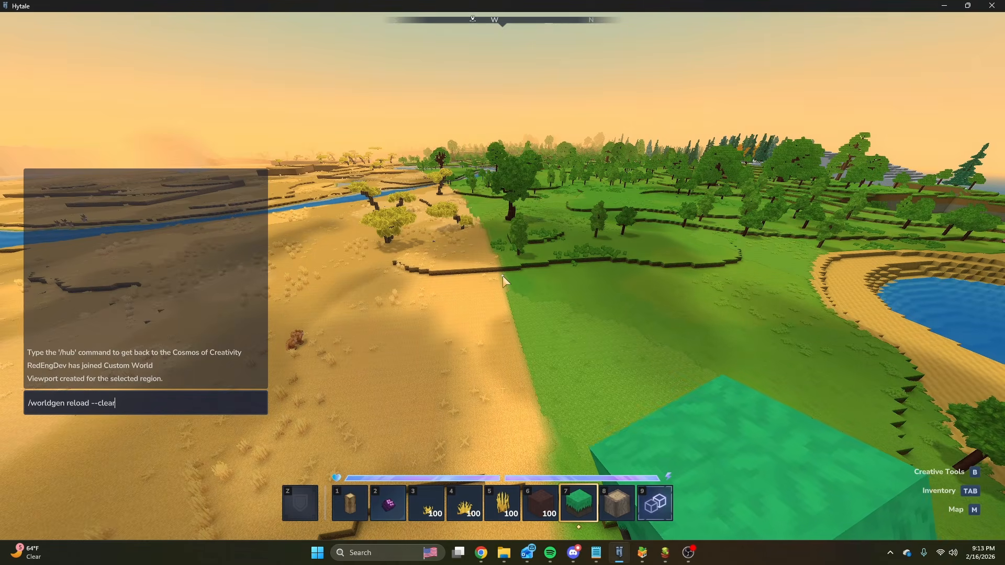
pyautogui.press('Return')
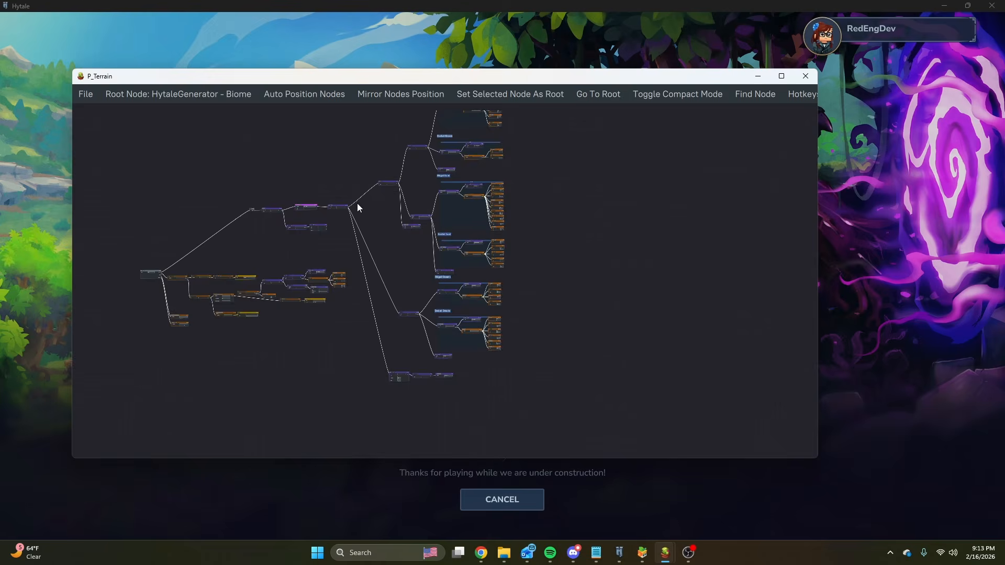
pyautogui.scroll(10, 353, 204)
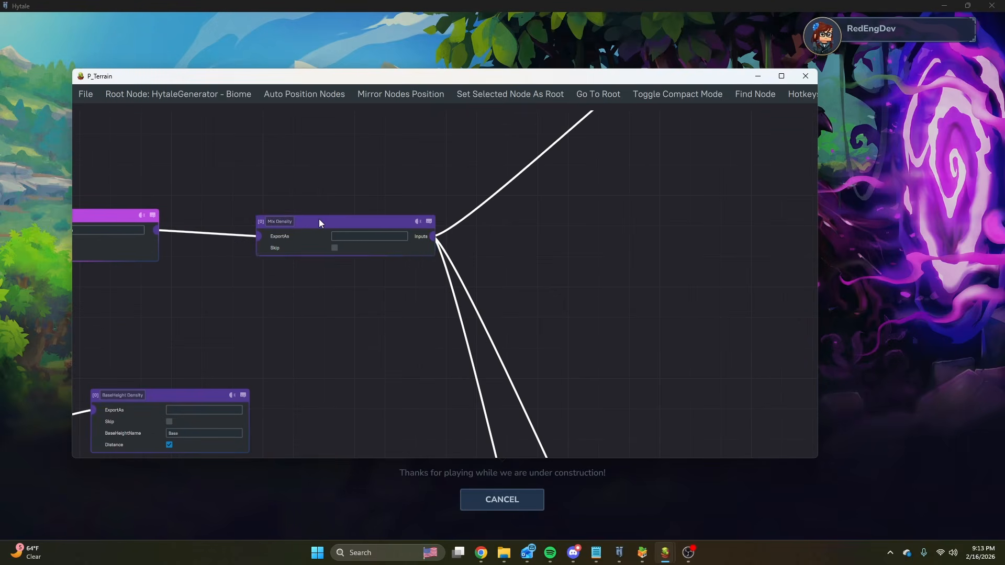
# Trace the Mix Density's inputs down to the Normalizer Density, its Inverter Density and the imported Base_Continents density.
pyautogui.click(319, 219)
pyautogui.moveTo(240, 182); pyautogui.dragTo(366, 149, button='middle')
pyautogui.scroll(-1, 491, 210)
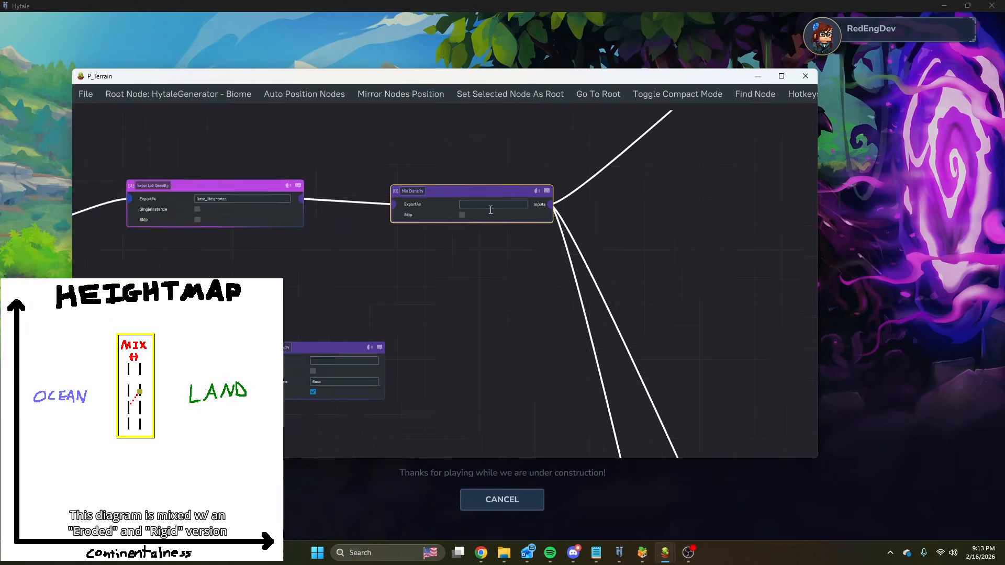
pyautogui.scroll(-3, 491, 209)
pyautogui.moveTo(623, 335); pyautogui.dragTo(440, 149, button='middle')
pyautogui.moveTo(570, 373); pyautogui.dragTo(484, 174, button='middle')
pyautogui.scroll(-6, 484, 178)
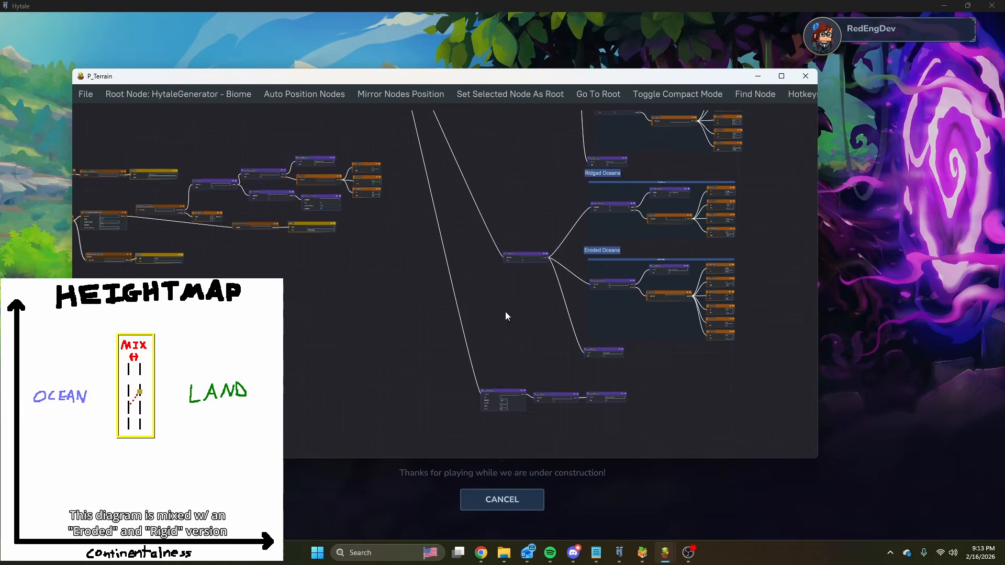
pyautogui.moveTo(523, 393); pyautogui.dragTo(475, 303, button='middle')
pyautogui.scroll(9, 474, 304)
pyautogui.moveTo(643, 266); pyautogui.dragTo(350, 228, button='middle')
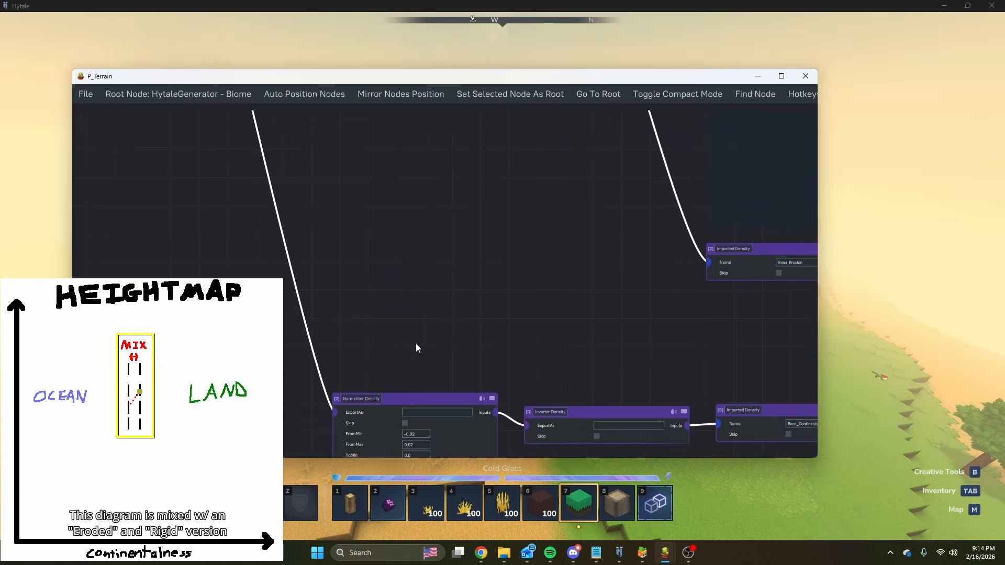
pyautogui.moveTo(441, 455); pyautogui.dragTo(434, 370, button='middle')
pyautogui.scroll(5, 431, 371)
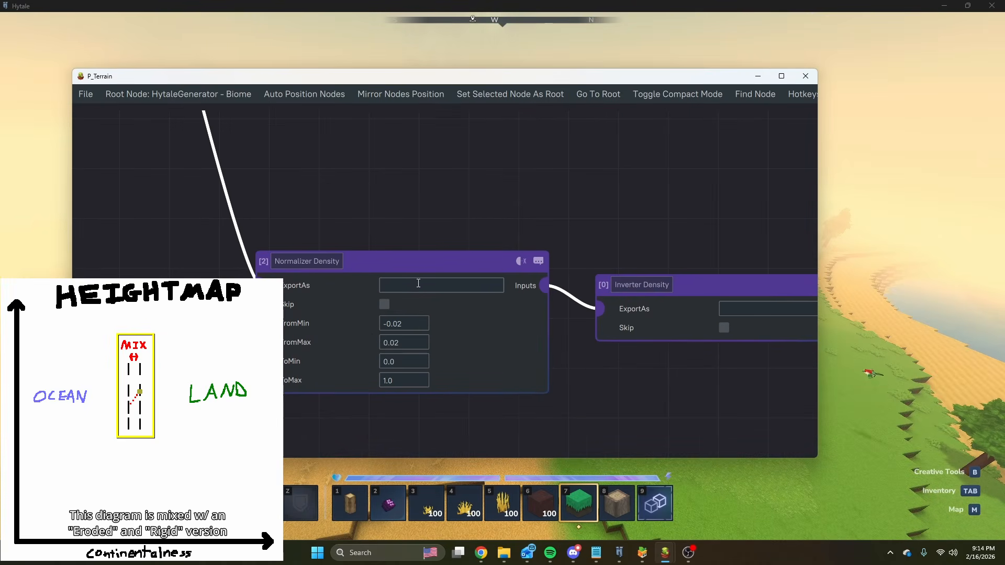
# Switch to Hytale, resume the game, fly over the sandy coast and dive to examine the sea floor.
pyautogui.press('Escape')
pyautogui.press('Escape')
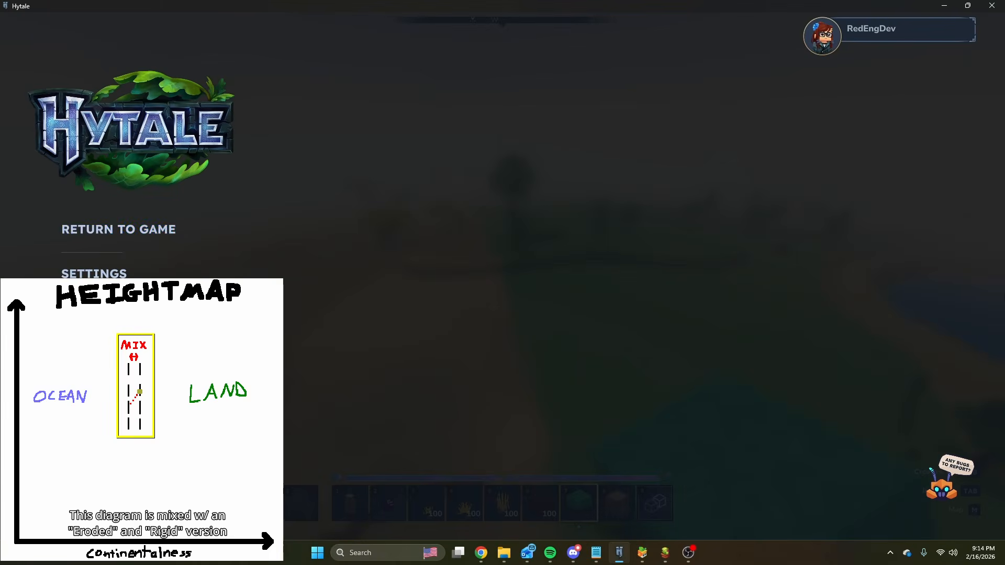
pyautogui.click(110, 239)
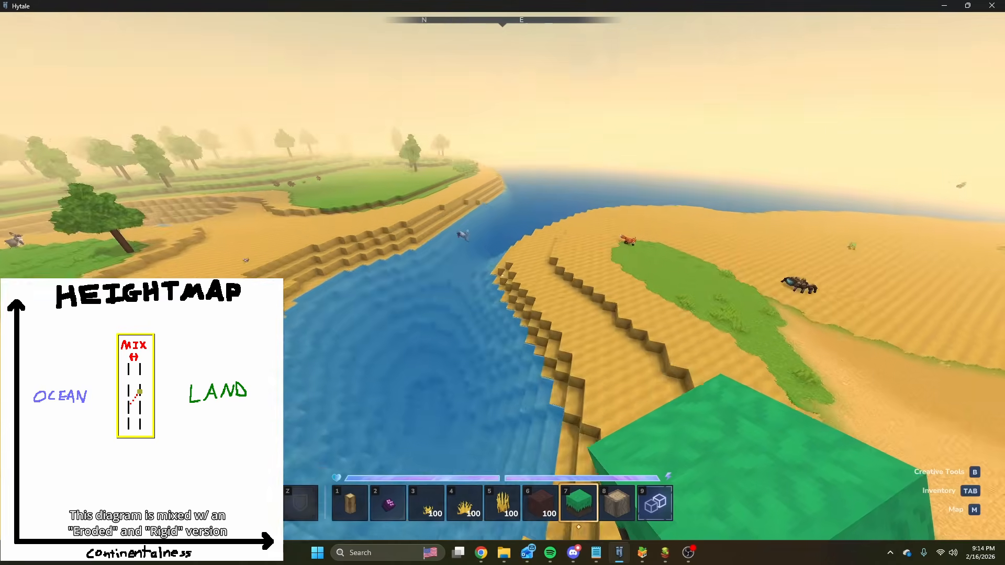
pyautogui.press('w')
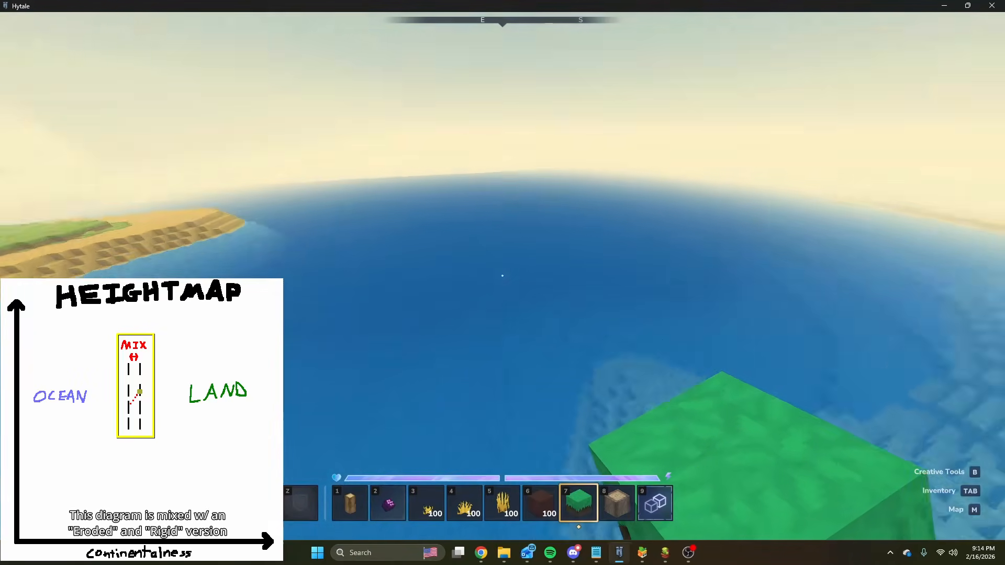
pyautogui.press('ctrl')
pyautogui.press('w')
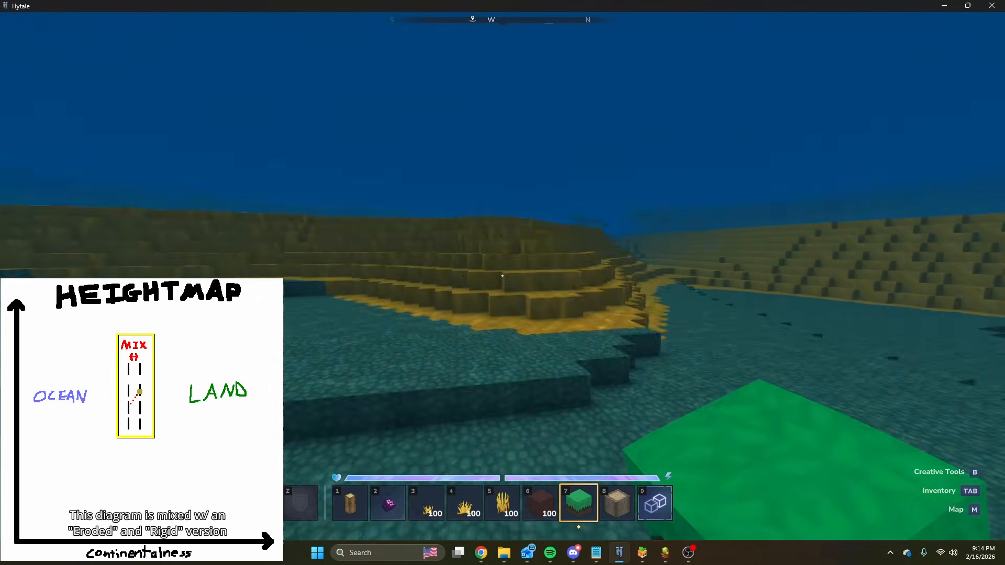
# Surface, fly along the shoreline and dive into the open water to examine how land drops into deep ocean.
pyautogui.press('space')
pyautogui.press('w')
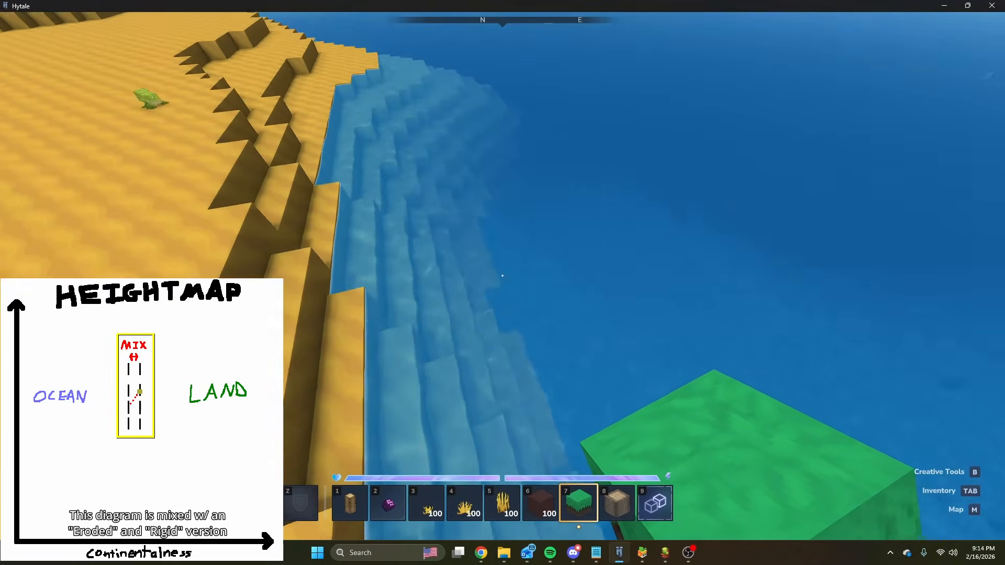
pyautogui.press('w')
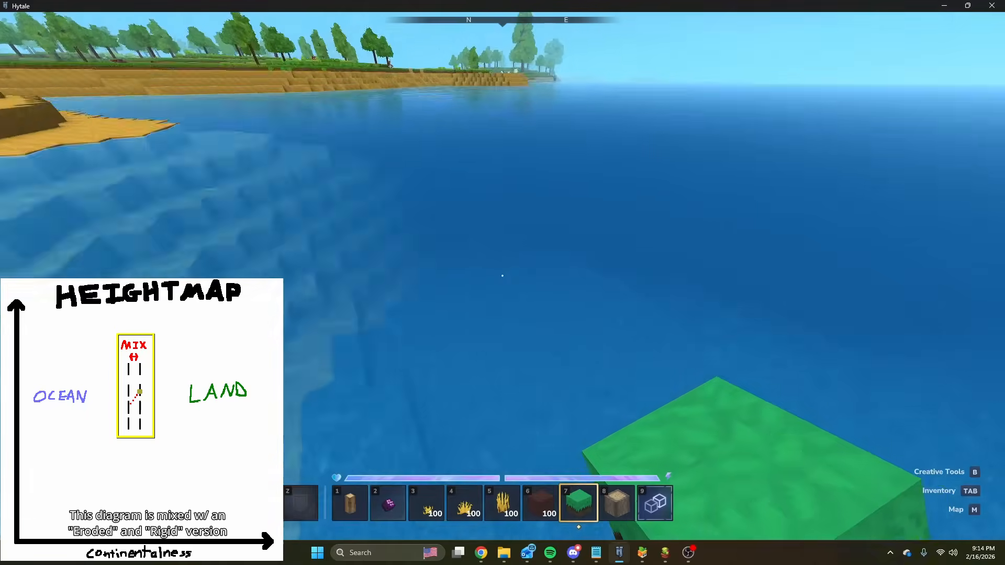
pyautogui.press('w')
pyautogui.press('space')
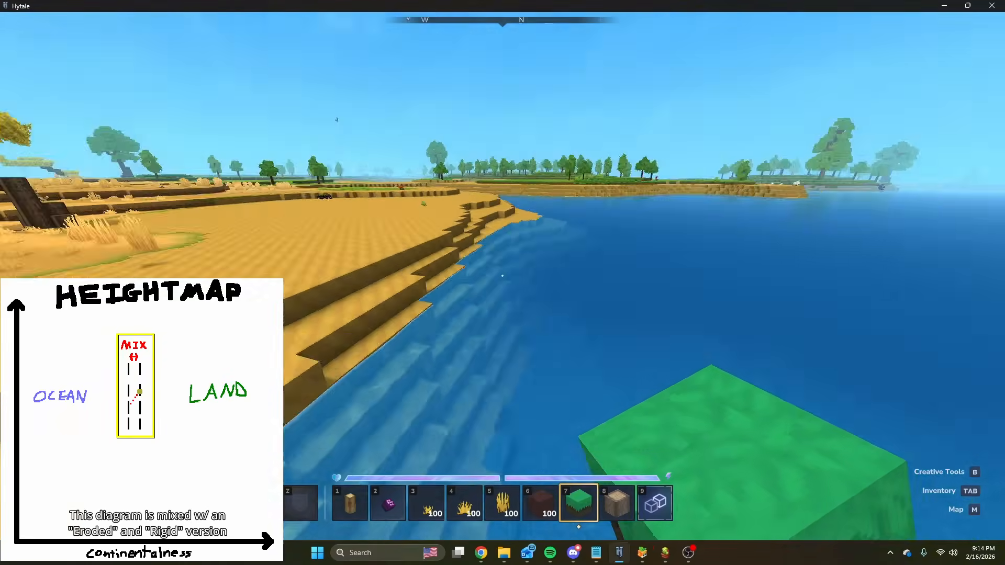
pyautogui.press('w')
pyautogui.press('ctrl')
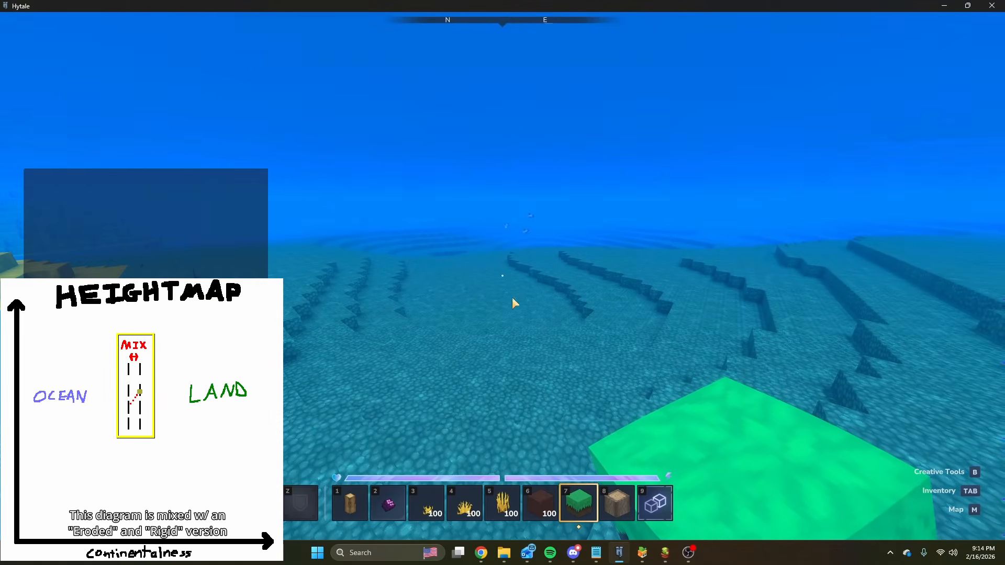
# Return to the P_Terrain graph and examine the land and ocean branches that feed the Mix Density.
pyautogui.moveTo(664, 552)
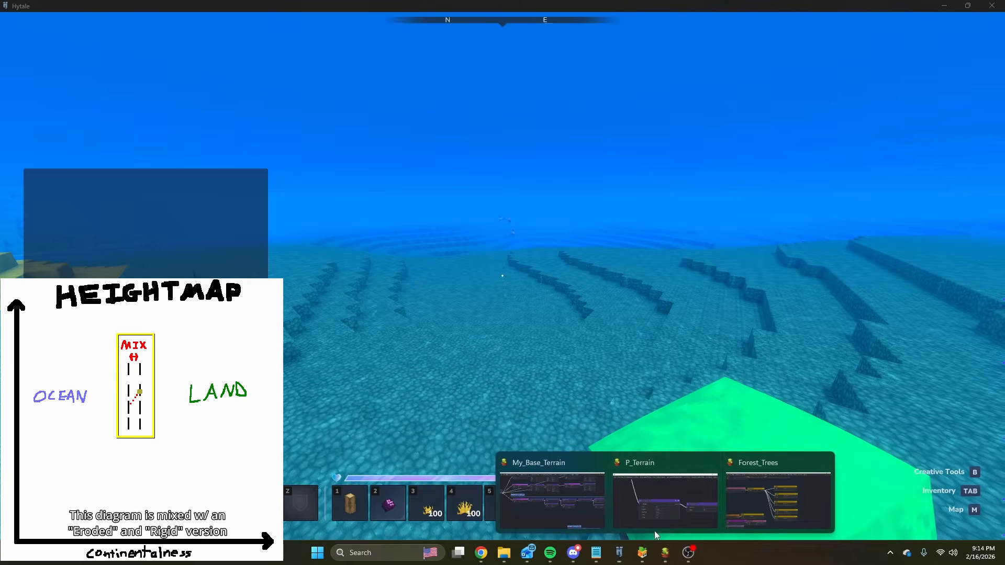
pyautogui.click(636, 490)
pyautogui.moveTo(468, 217); pyautogui.dragTo(472, 392, button='middle')
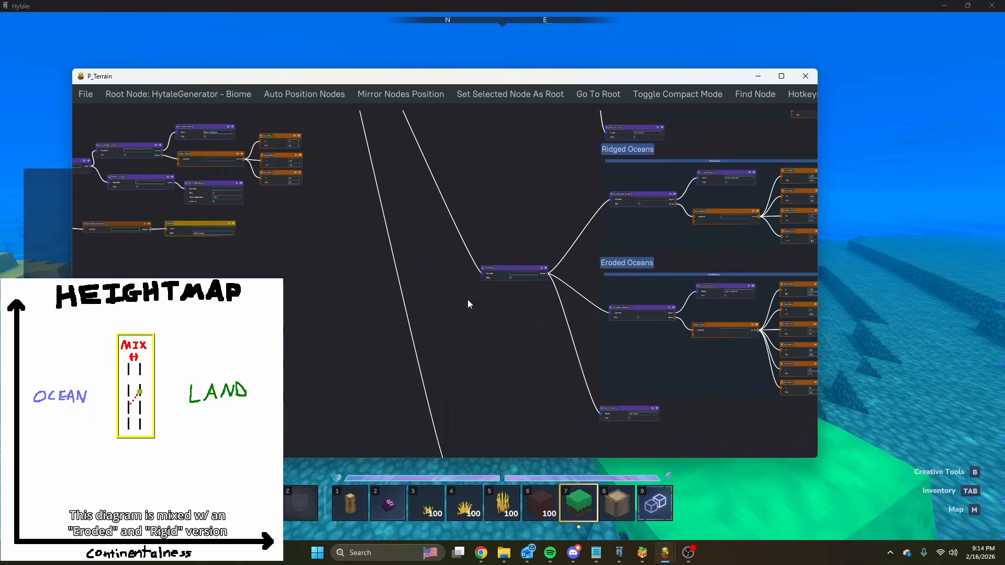
pyautogui.moveTo(420, 211); pyautogui.dragTo(467, 407, button='middle')
pyautogui.moveTo(454, 194); pyautogui.dragTo(485, 395, button='middle')
pyautogui.scroll(-4, 480, 341)
pyautogui.moveTo(479, 328); pyautogui.dragTo(431, 211, button='middle')
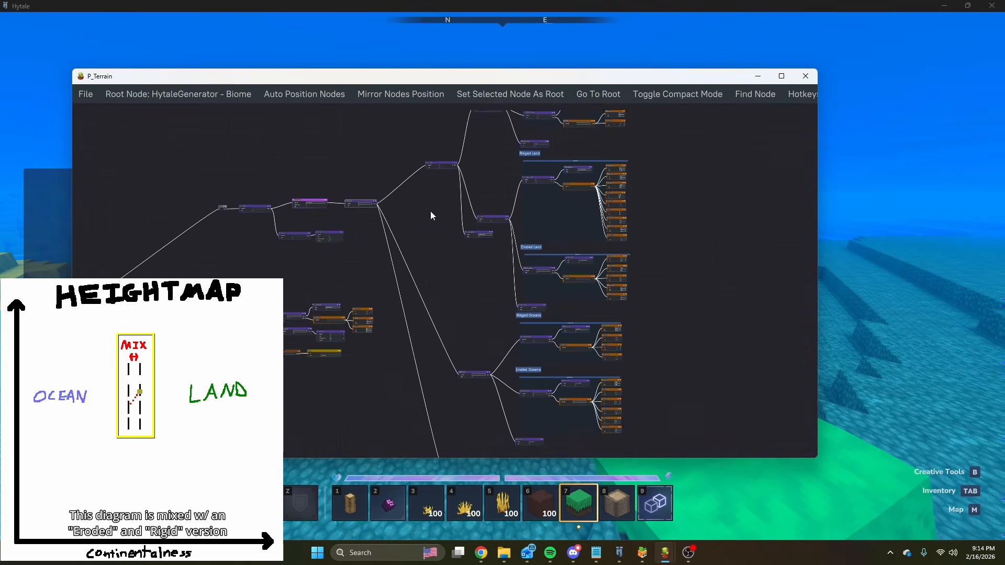
pyautogui.moveTo(456, 297); pyautogui.dragTo(373, 215, button='middle')
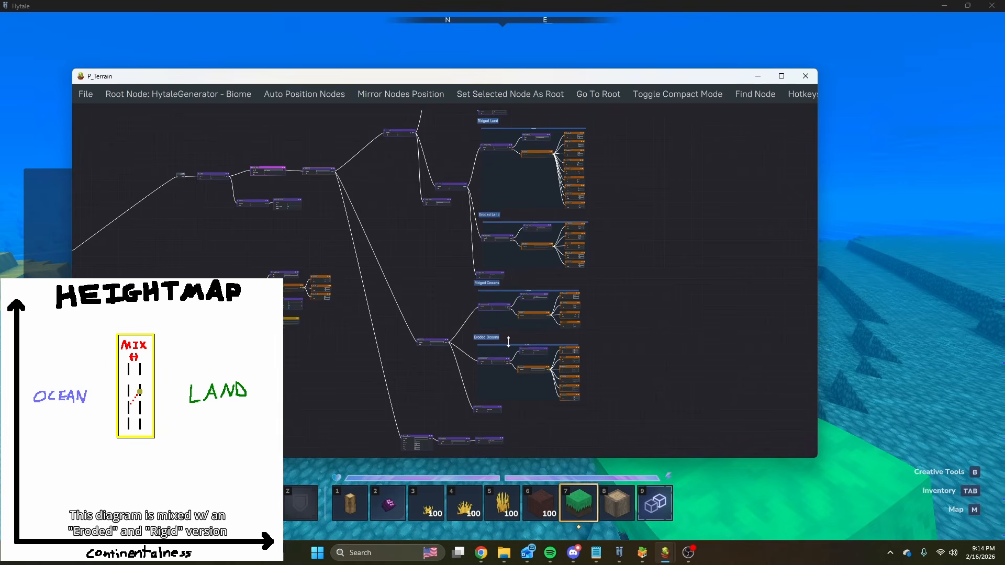
# Examine the Eroded Oceans group's CurveMapper Density and Manual Curve, and the imported Base_Erosion density below the group.
pyautogui.scroll(5, 569, 327)
pyautogui.moveTo(491, 356); pyautogui.dragTo(488, 176, button='middle')
pyautogui.scroll(6, 347, 211)
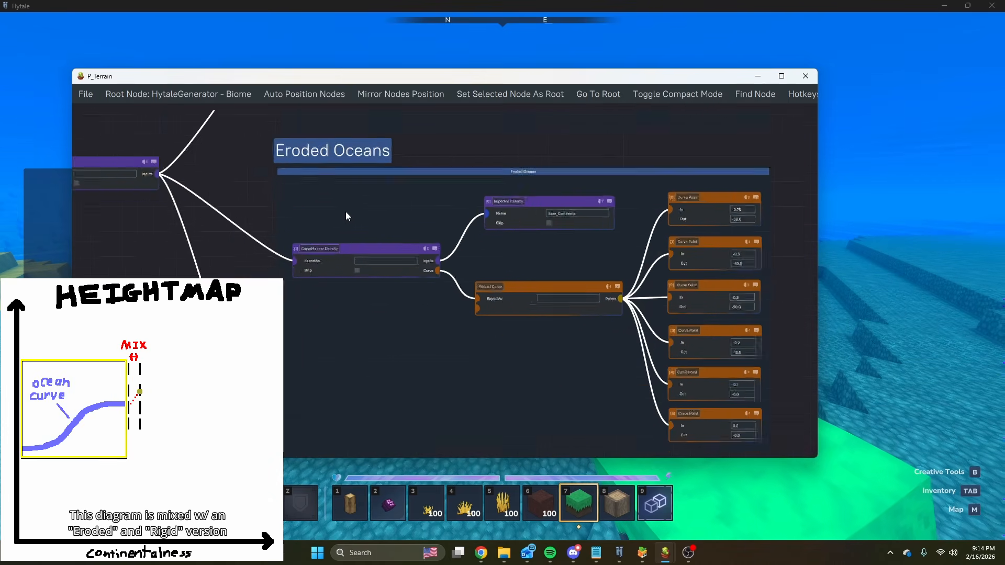
pyautogui.moveTo(423, 211); pyautogui.dragTo(319, 256, button='middle')
pyautogui.moveTo(224, 407); pyautogui.dragTo(339, 268, button='middle')
pyautogui.moveTo(269, 376); pyautogui.dragTo(272, 259, button='middle')
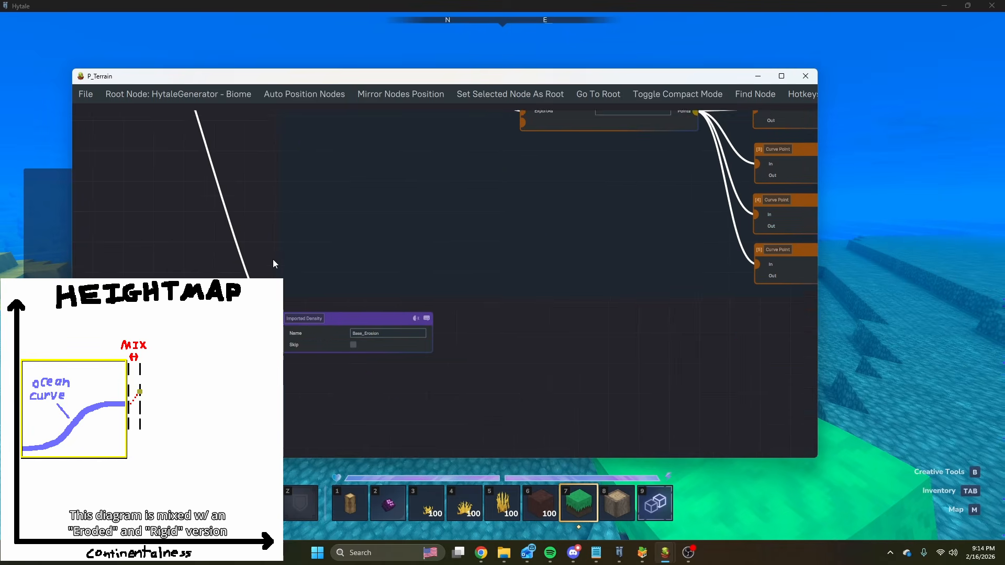
pyautogui.scroll(-6, 270, 202)
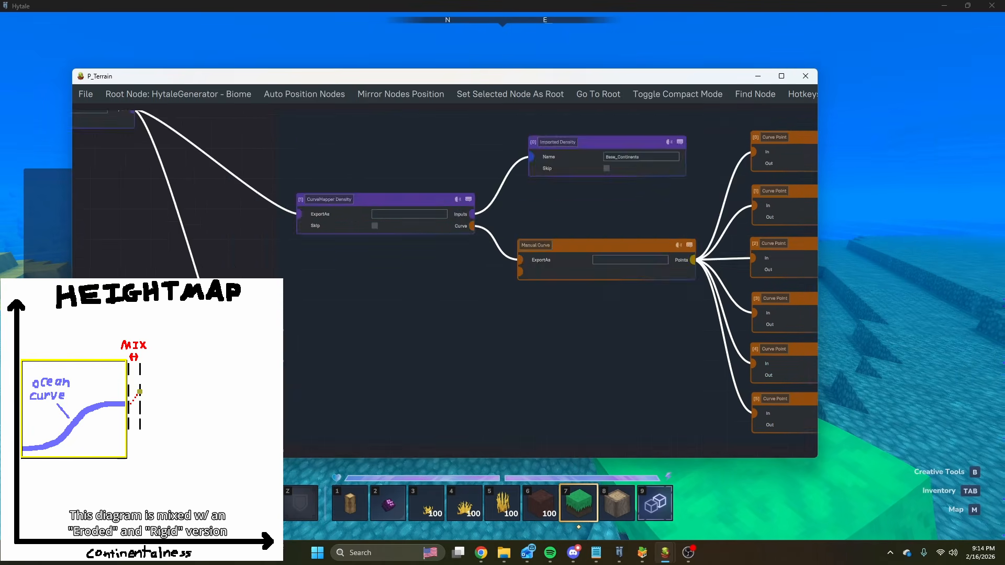
# Examine the Ridged Oceans group's Manual Curve points and the curve types available for its CurveMapper Density.
pyautogui.moveTo(253, 241); pyautogui.dragTo(255, 211, button='middle')
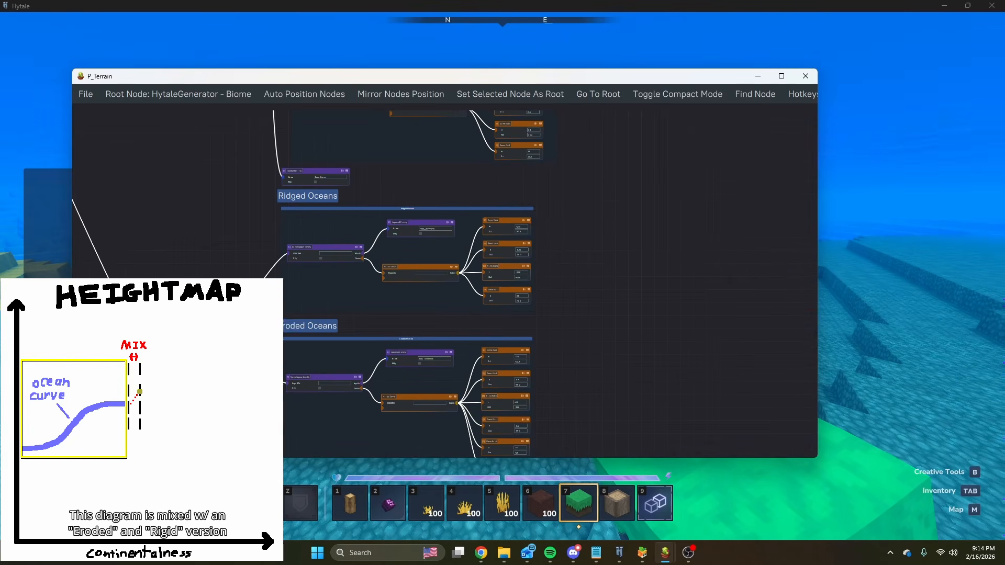
pyautogui.scroll(3, 304, 295)
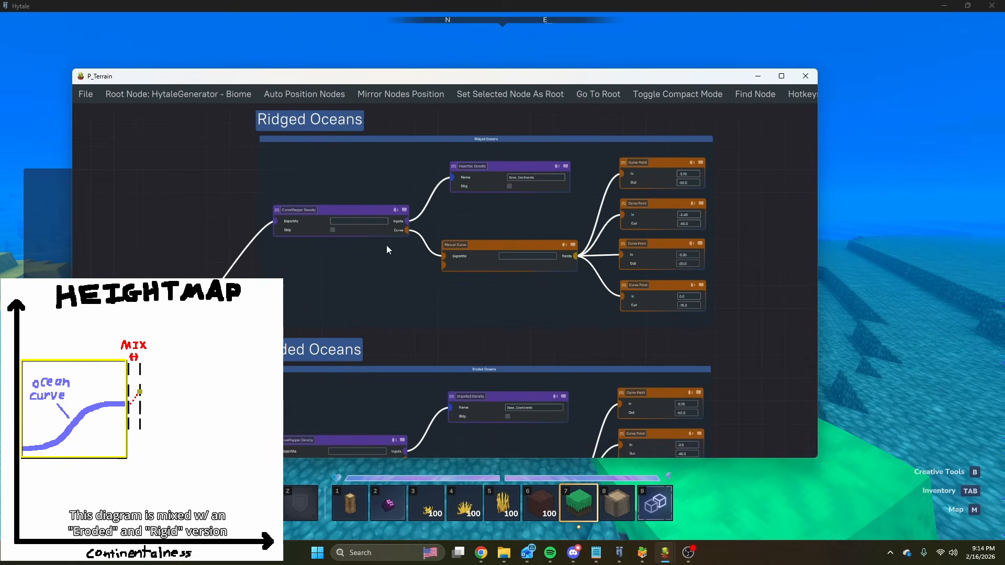
pyautogui.scroll(3, 510, 297)
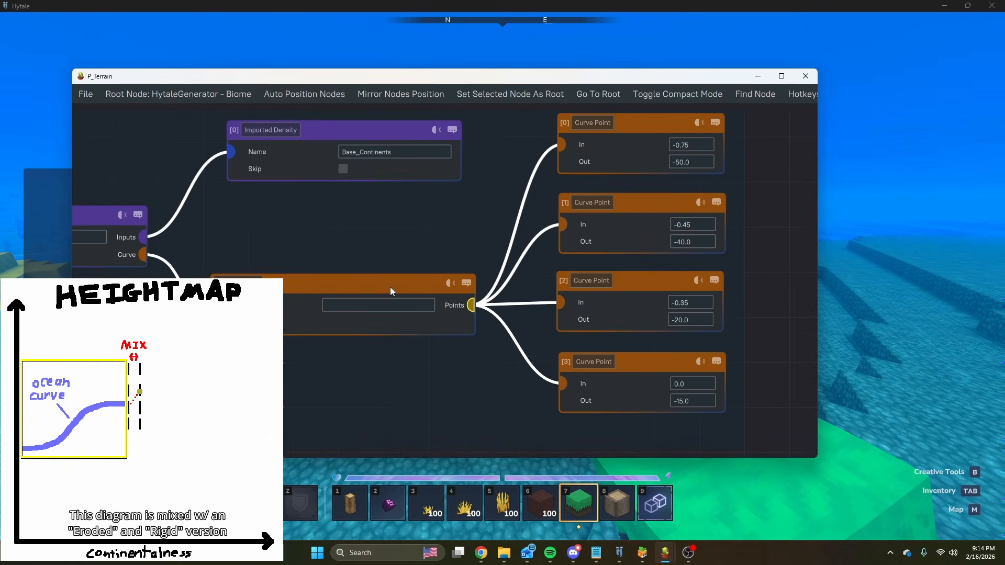
pyautogui.moveTo(143, 255); pyautogui.dragTo(218, 377)
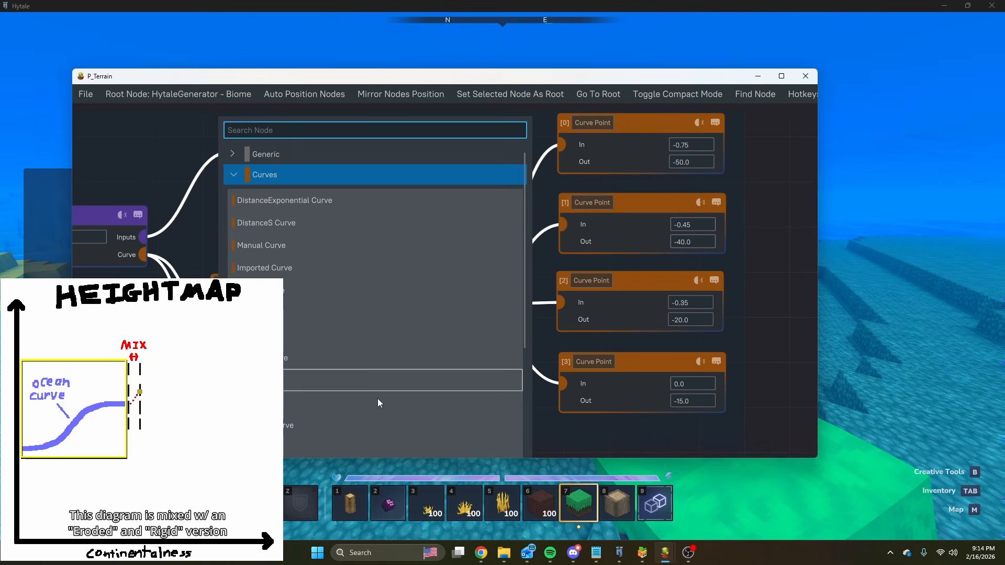
pyautogui.press('Escape')
pyautogui.scroll(-3, 490, 309)
pyautogui.moveTo(314, 350); pyautogui.dragTo(369, 336, button='middle')
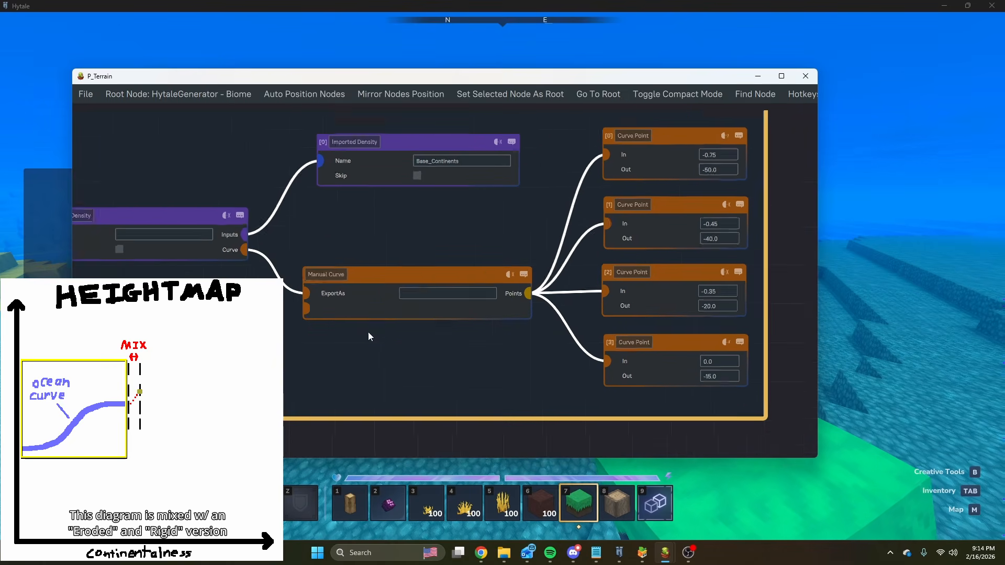
pyautogui.scroll(2, 384, 314)
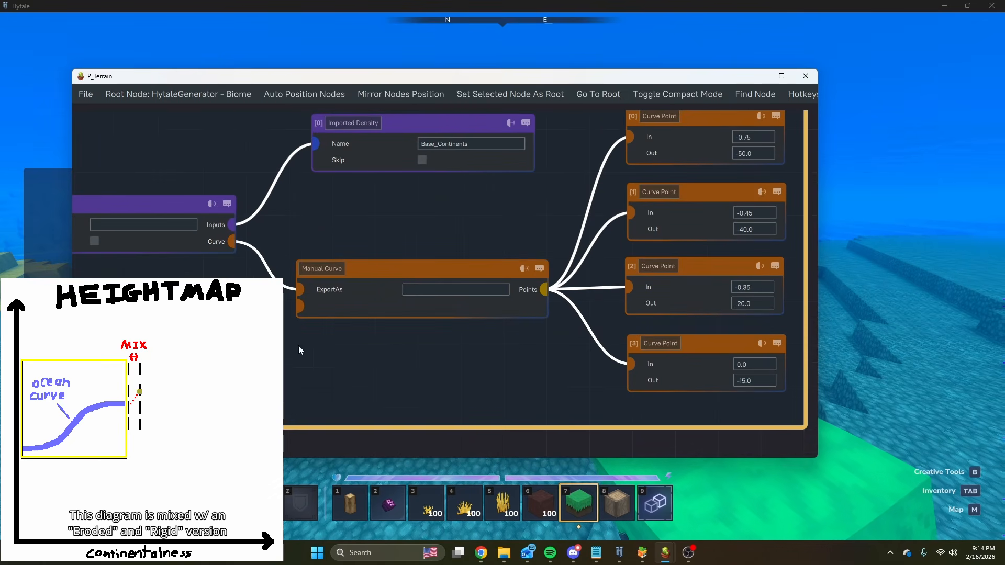
pyautogui.click(460, 290)
# Switch to Chrome and view the Minecraft terrain generation video and the Desmos graph.
pyautogui.moveTo(485, 561)
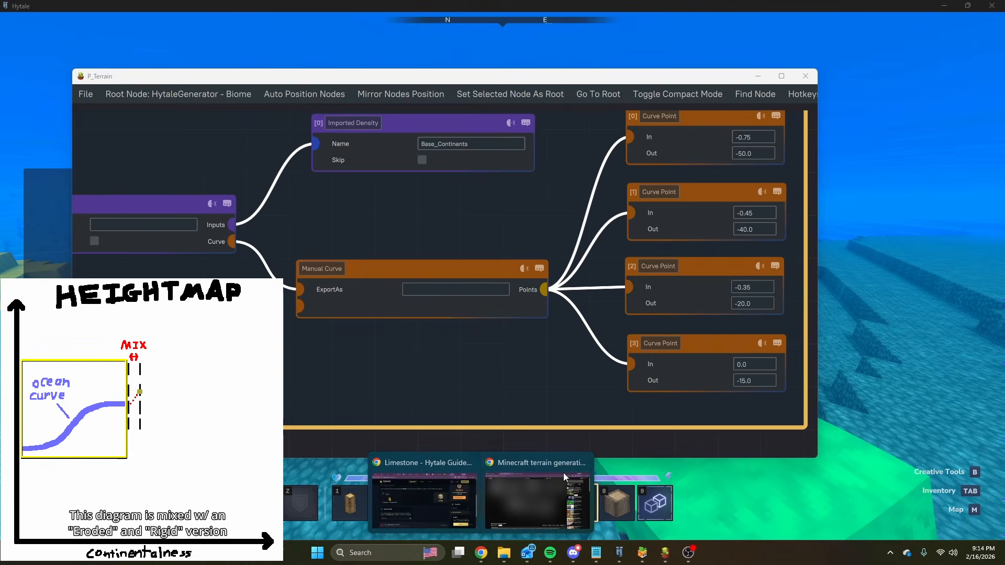
pyautogui.click(527, 488)
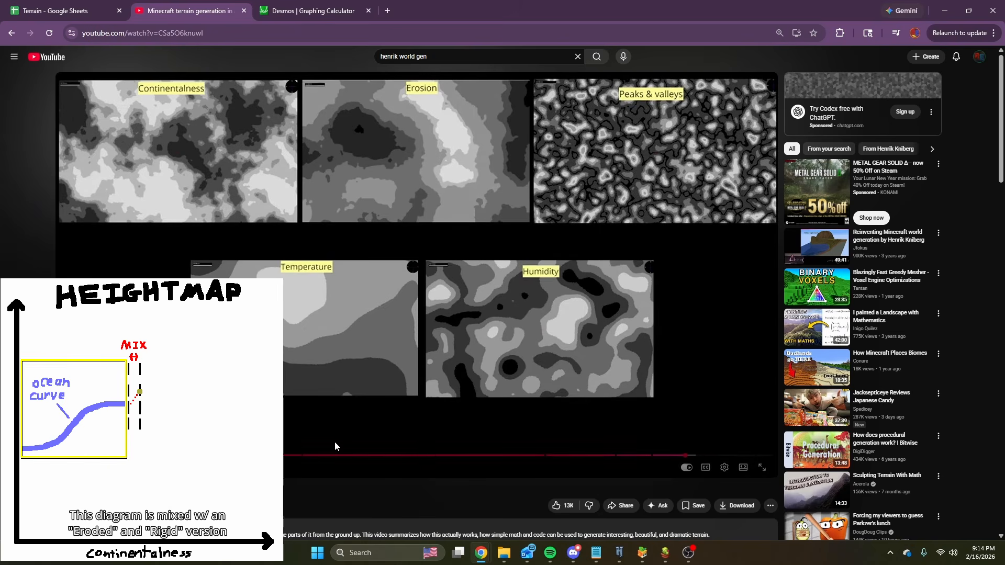
pyautogui.click(307, 10)
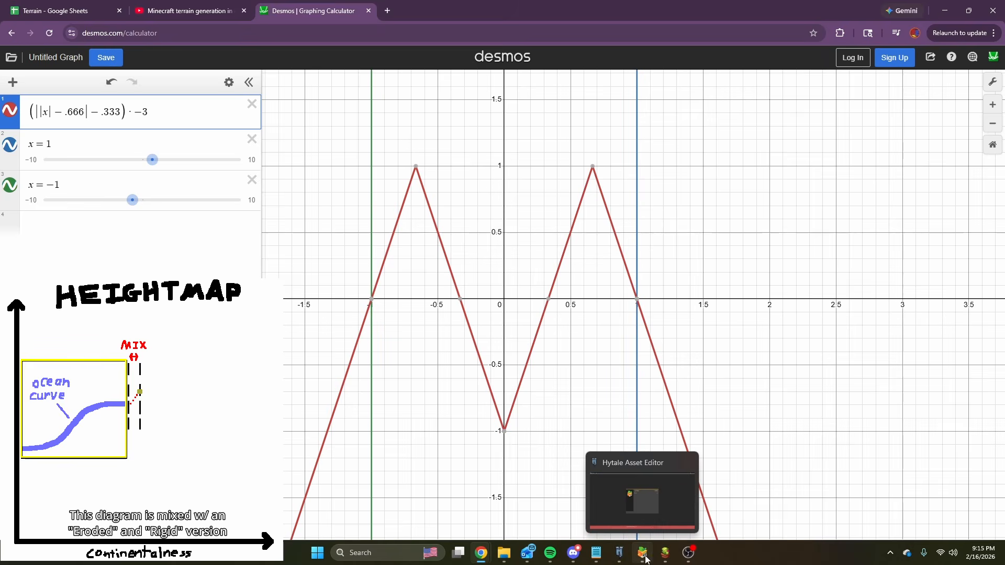
# Return to the P_Terrain graph and compare the Ridged Oceans and Eroded Oceans groups.
pyautogui.moveTo(664, 556)
pyautogui.click(670, 507)
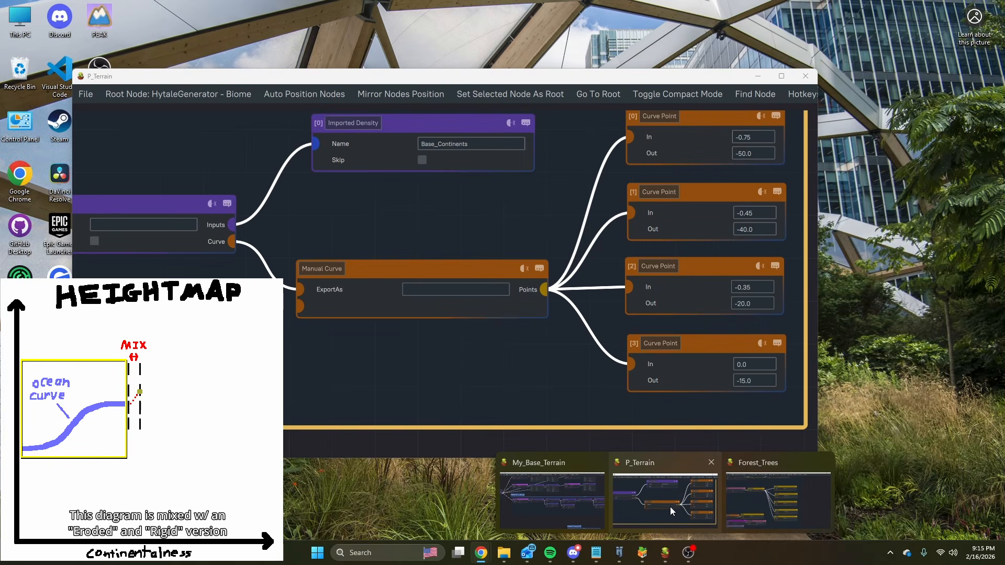
pyautogui.scroll(-4, 605, 250)
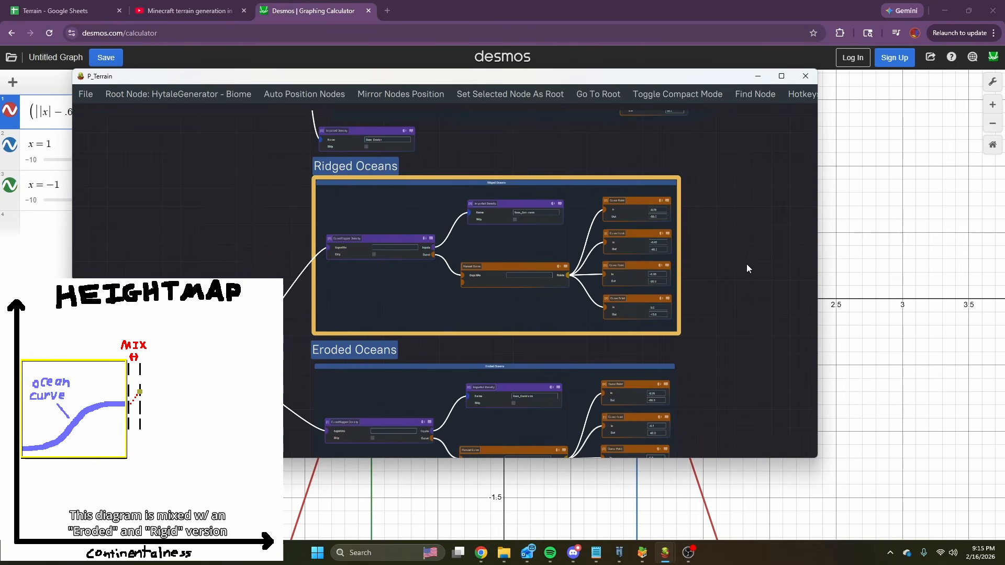
pyautogui.scroll(-4, 747, 264)
pyautogui.moveTo(664, 553)
pyautogui.click(657, 488)
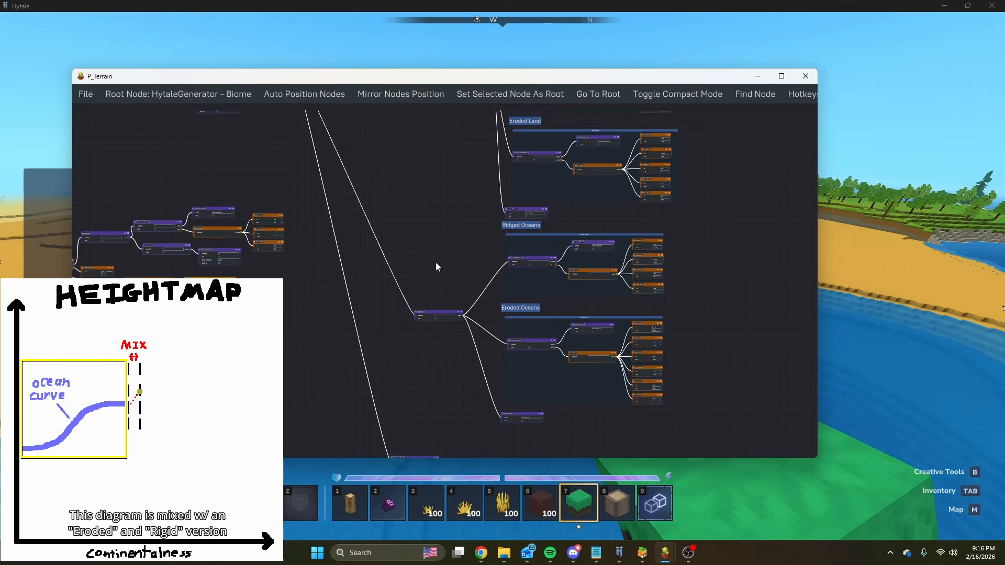
pyautogui.scroll(-3, 438, 264)
pyautogui.scroll(5, 503, 279)
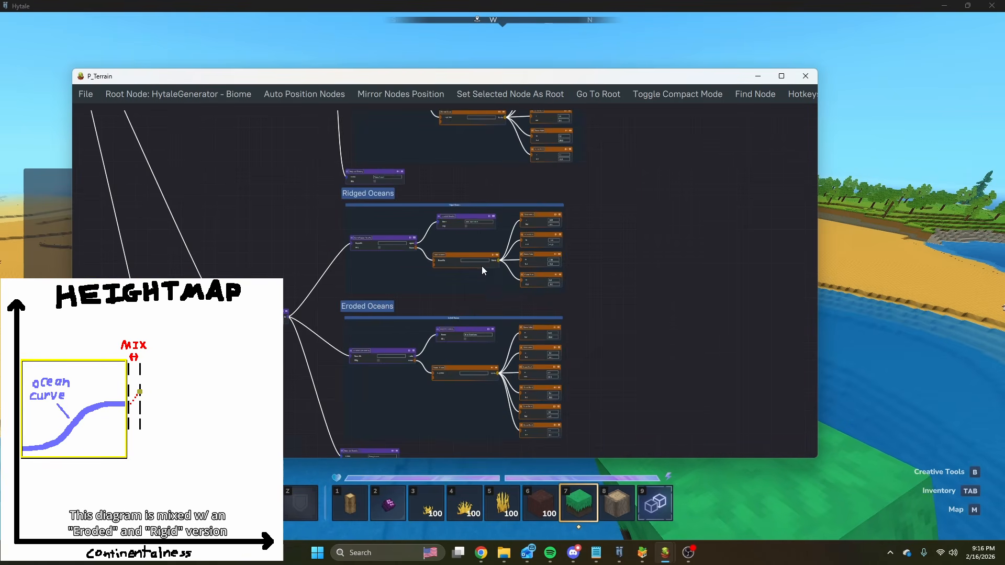
pyautogui.scroll(5, 483, 256)
# Check the coastline and ocean in Hytale, and return to P_Terrain to examine the Eroded Oceans curve points.
pyautogui.click(910, 255)
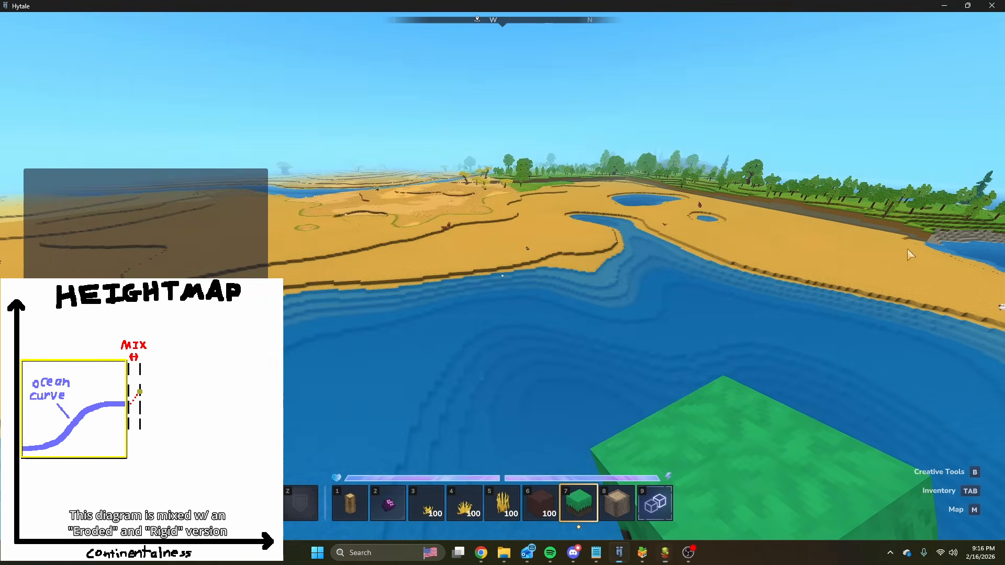
pyautogui.press('w')
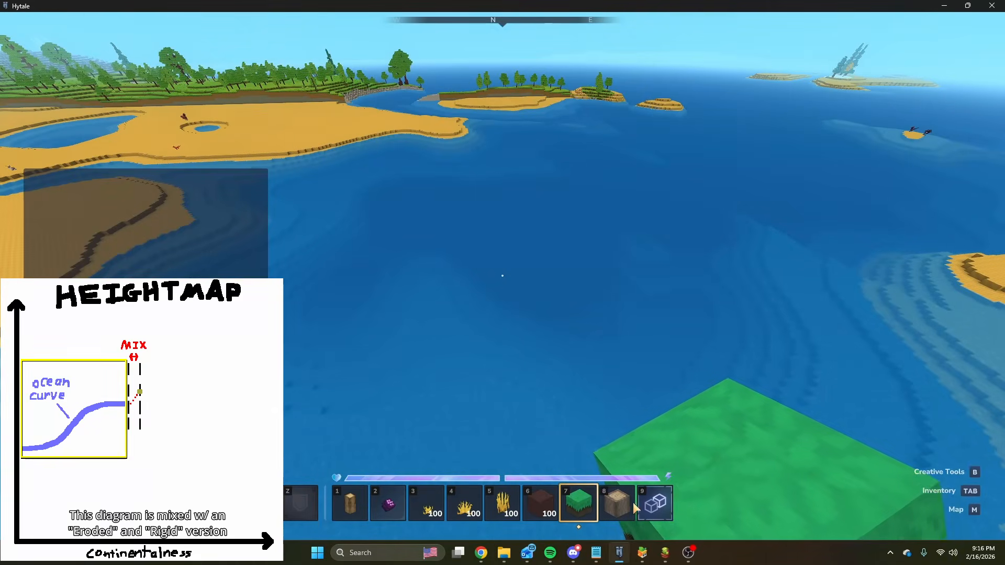
pyautogui.click(662, 552)
pyautogui.moveTo(646, 382); pyautogui.dragTo(645, 202, button='middle')
pyautogui.scroll(5, 593, 304)
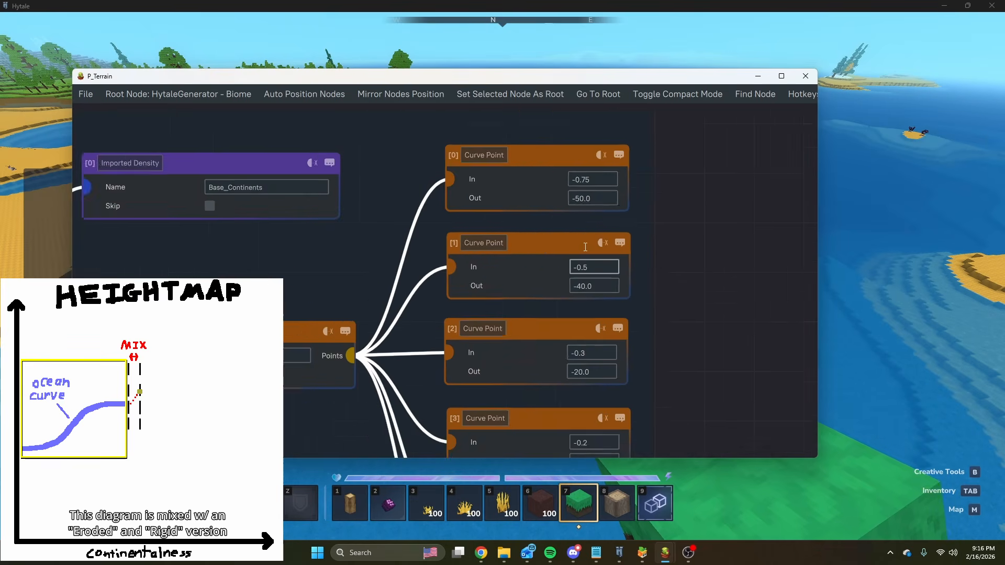
# Move from the Eroded Oceans curve points to the Ridged Land group and examine its Base_PeaksAndValleys density and Manual Curve points.
pyautogui.scroll(-7, 664, 337)
pyautogui.moveTo(680, 263); pyautogui.dragTo(678, 428, button='middle')
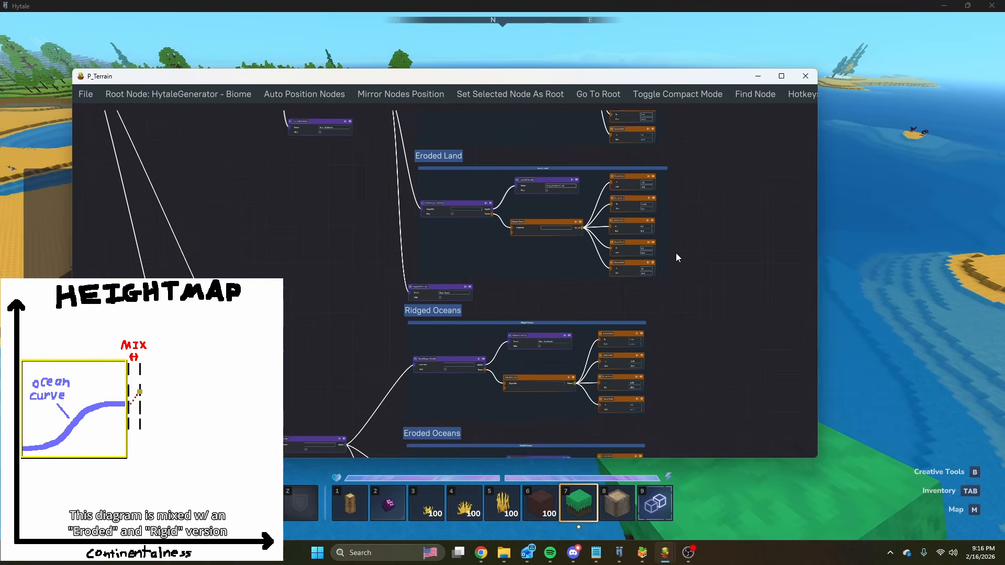
pyautogui.moveTo(642, 185); pyautogui.dragTo(618, 262, button='middle')
pyautogui.moveTo(676, 239); pyautogui.dragTo(663, 391, button='middle')
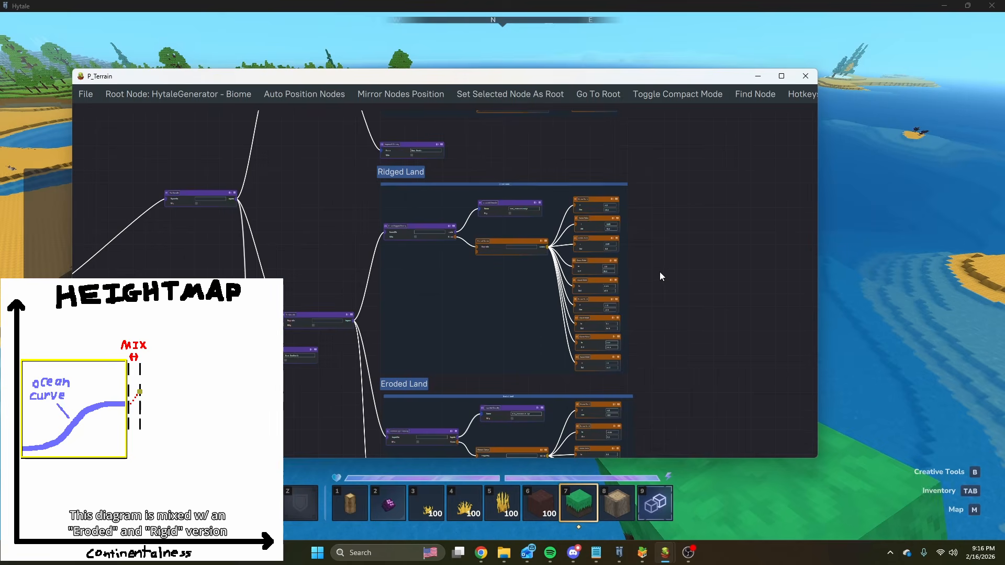
pyautogui.scroll(5, 516, 203)
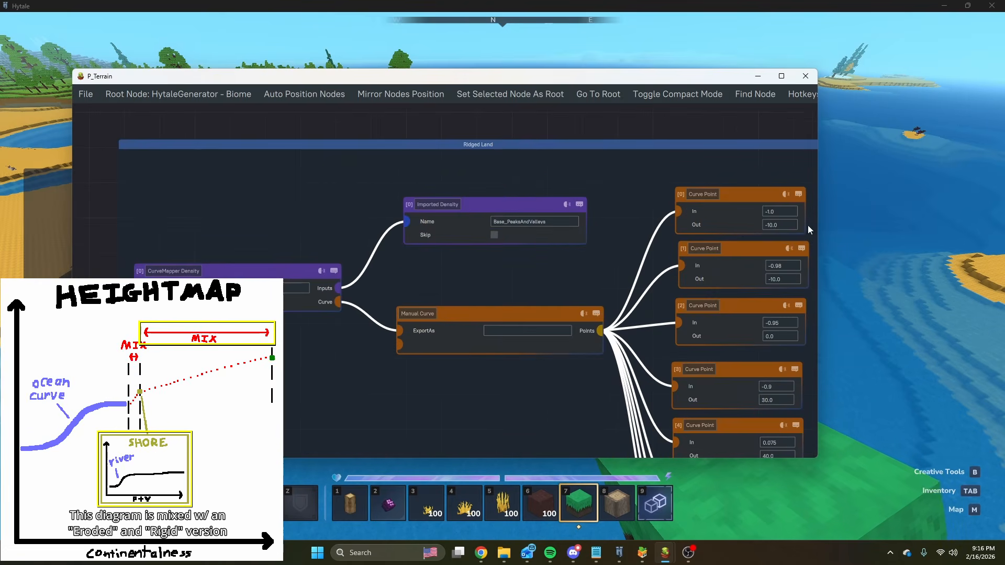
# Switch to Hytale to view the sandy coast and its inland water, and return to the P_Terrain graph.
pyautogui.click(881, 246)
pyautogui.press('w')
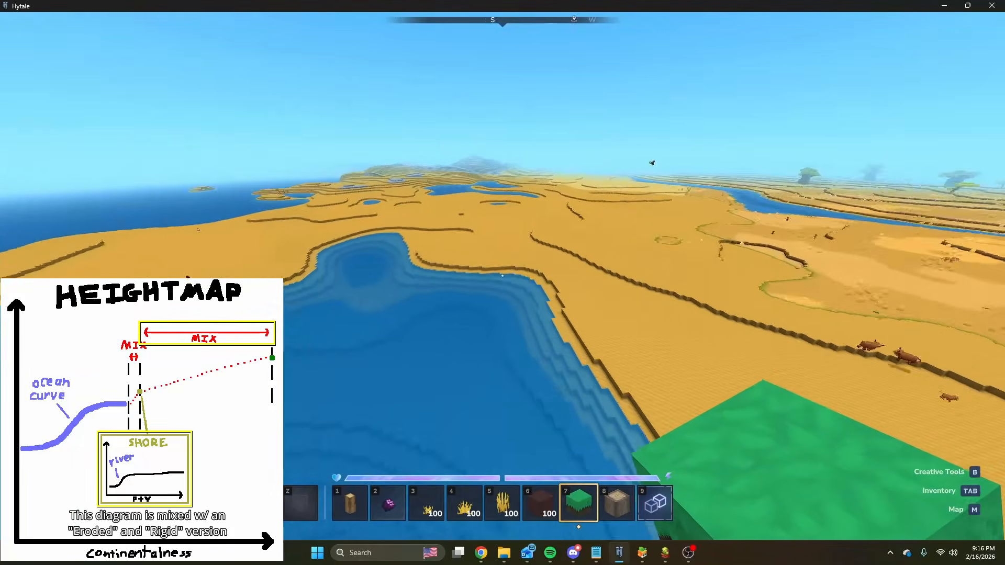
pyautogui.hotkey('alt', 'Tab')
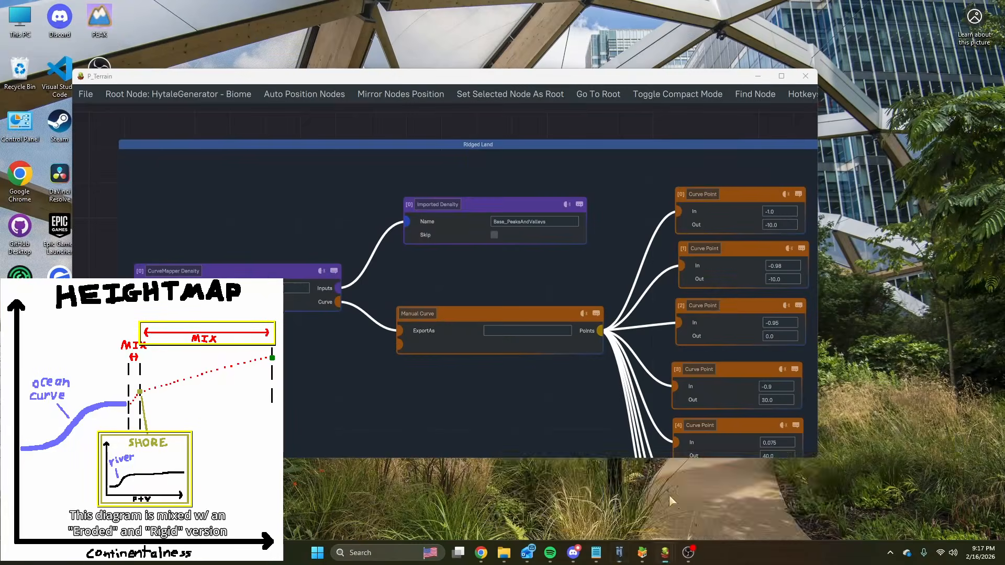
# Locate the shore groups above Ridged Land in the P_Terrain graph and examine the Eroded Shores curve.
pyautogui.moveTo(393, 216); pyautogui.dragTo(399, 321, button='middle')
pyautogui.scroll(-3, 433, 222)
pyautogui.moveTo(453, 253); pyautogui.dragTo(407, 372, button='middle')
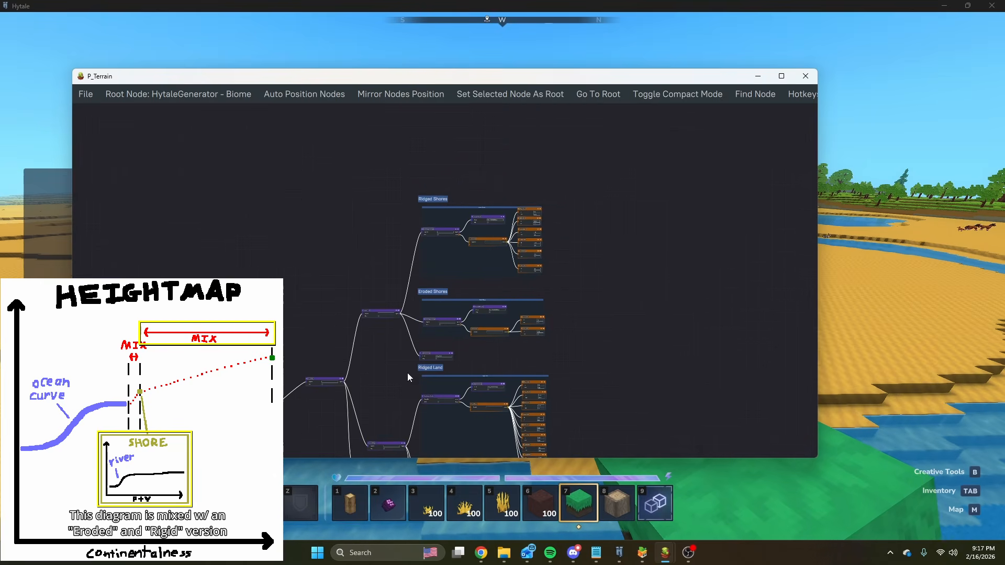
pyautogui.moveTo(601, 381); pyautogui.dragTo(467, 259, button='middle')
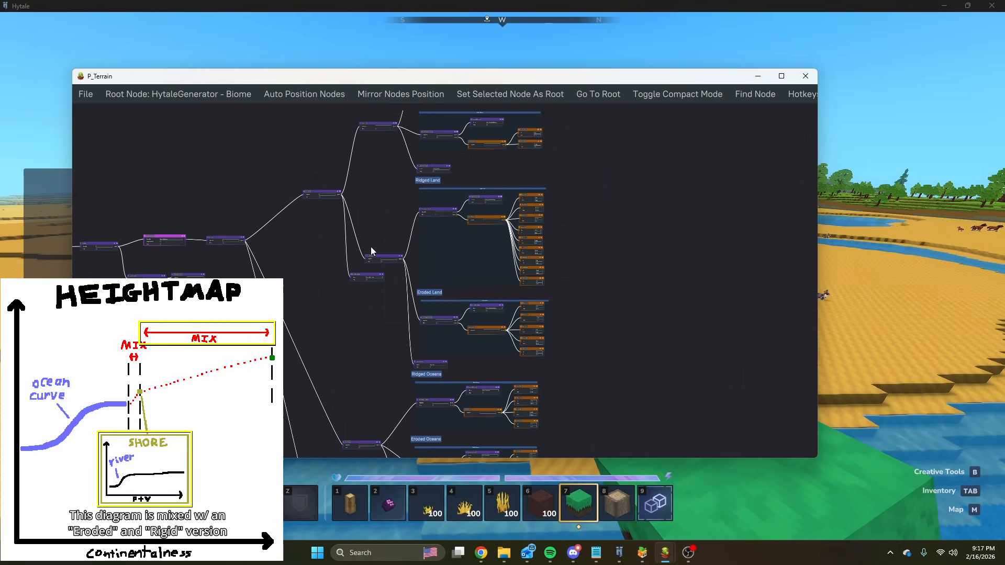
pyautogui.scroll(3, 365, 263)
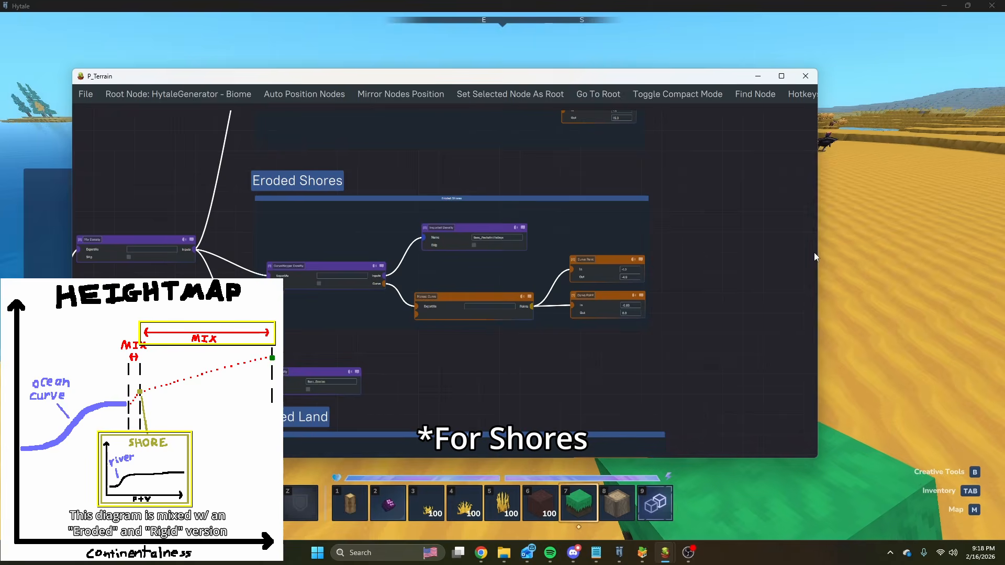
# Switch to Hytale and place grass blocks on the sand at the water's edge, breaking one of them.
pyautogui.click(821, 253)
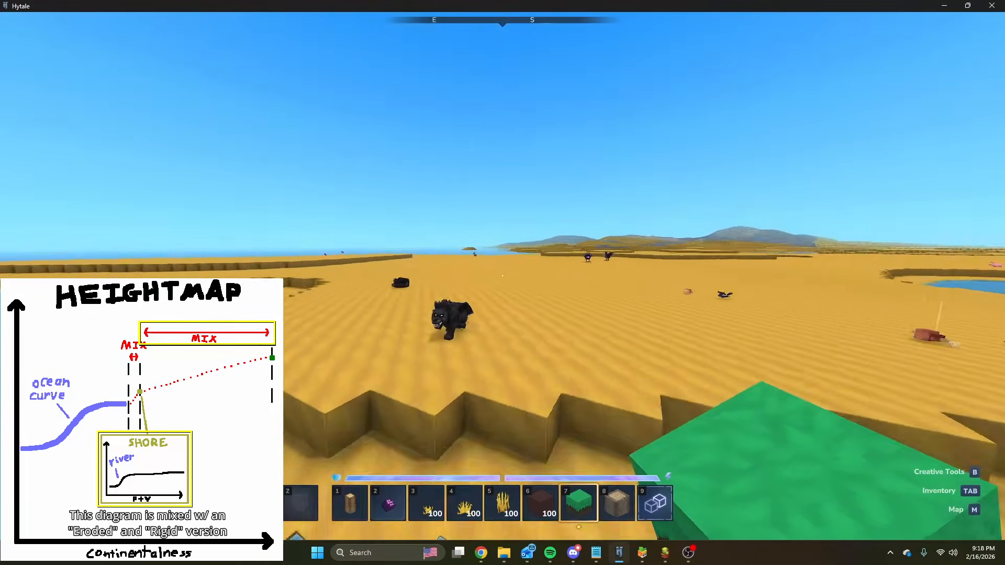
pyautogui.rightClick(503, 276)
pyautogui.rightClick(503, 276)
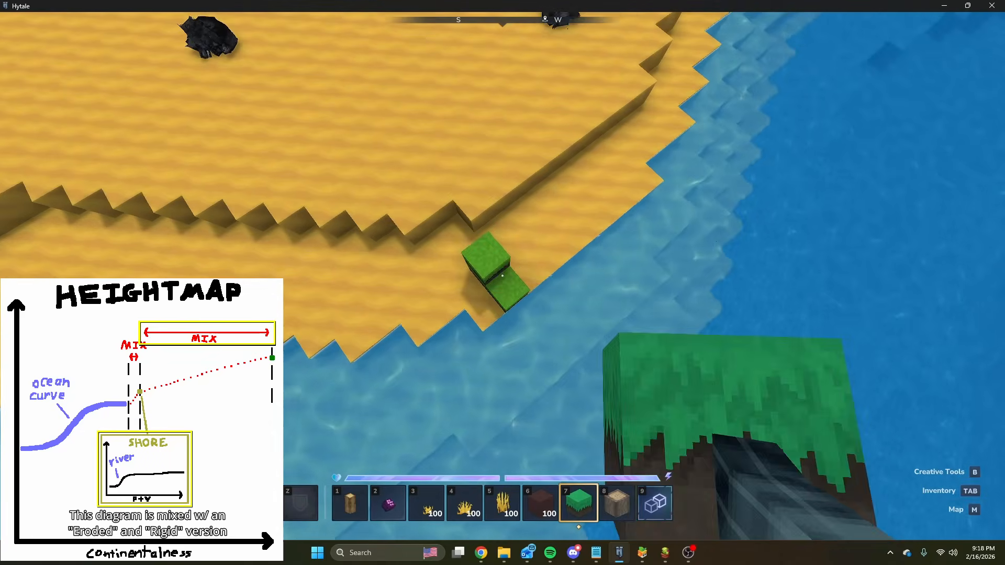
pyautogui.rightClick(503, 276)
pyautogui.rightClick(503, 276)
pyautogui.click(502, 275)
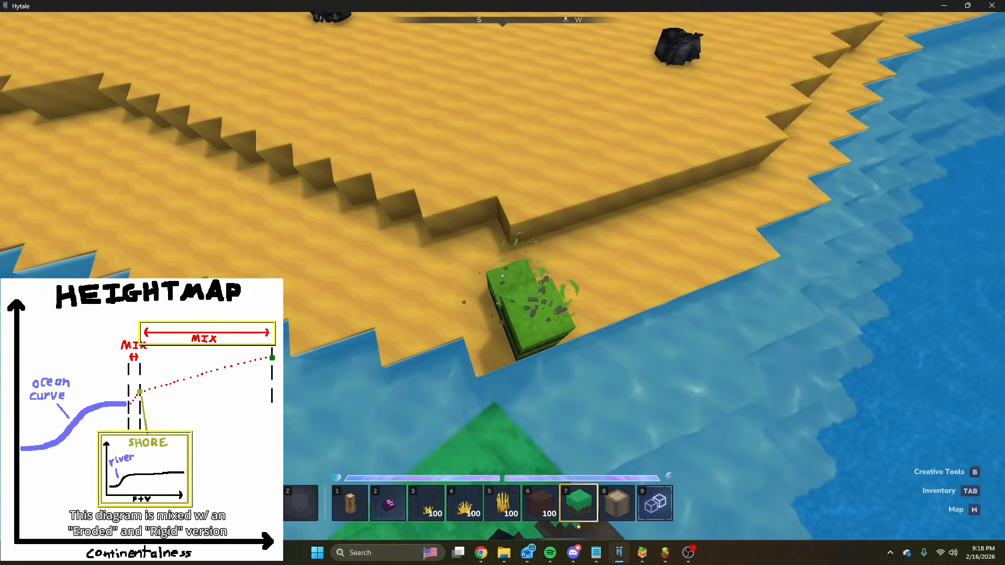
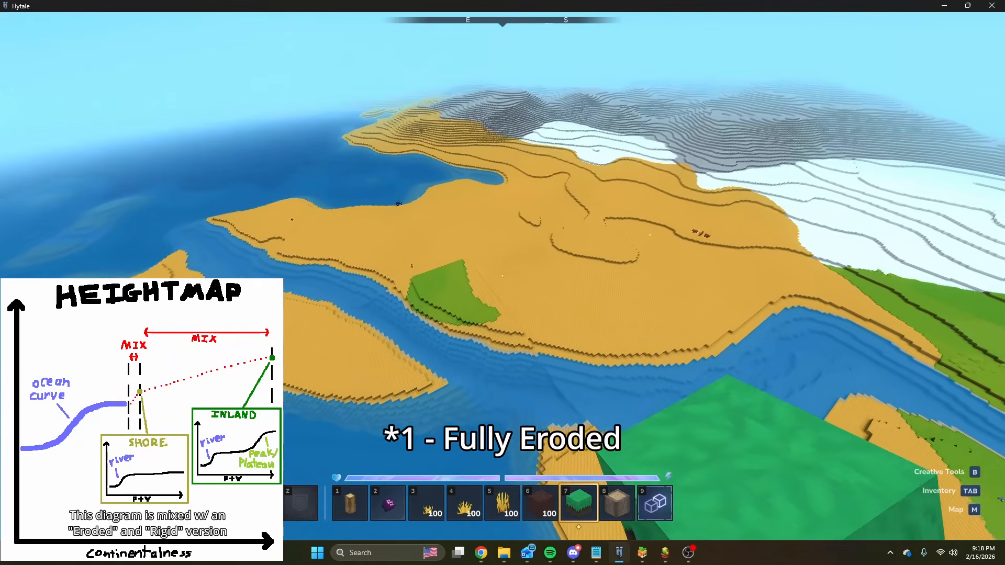
# Fly over the fully eroded coastline and turn around to examine the sand flats, hills and river channel.
pyautogui.press('w')
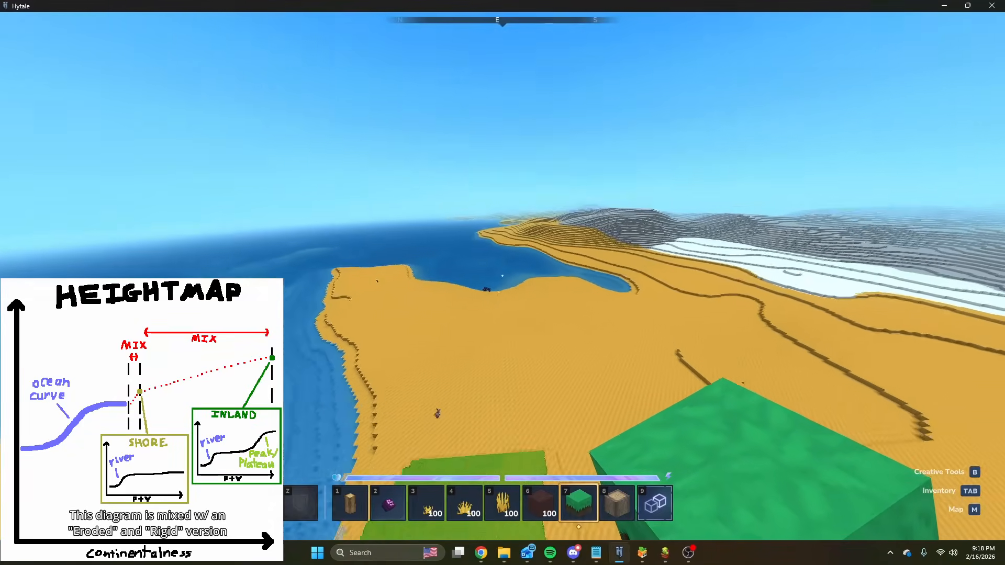
pyautogui.press('w')
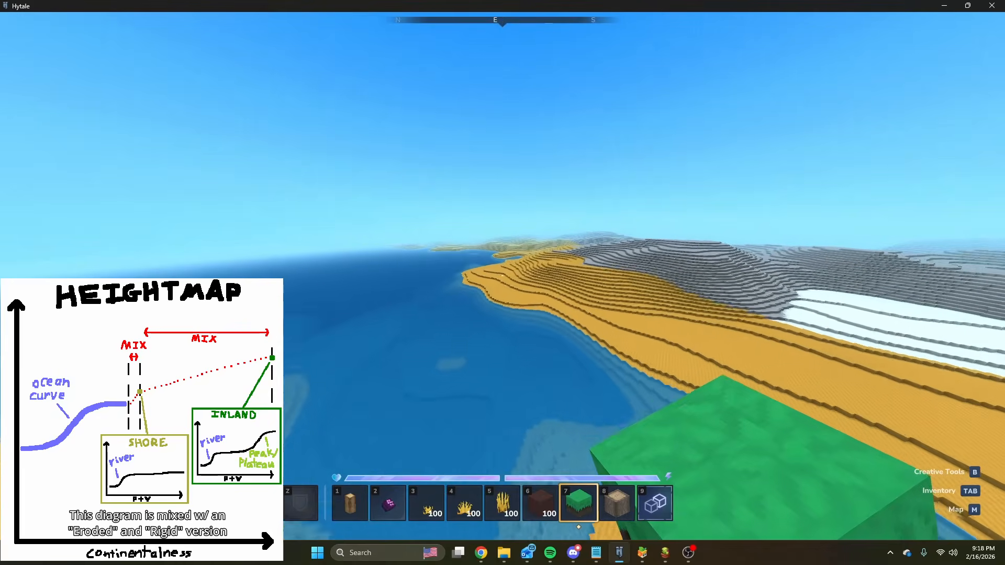
pyautogui.press('w')
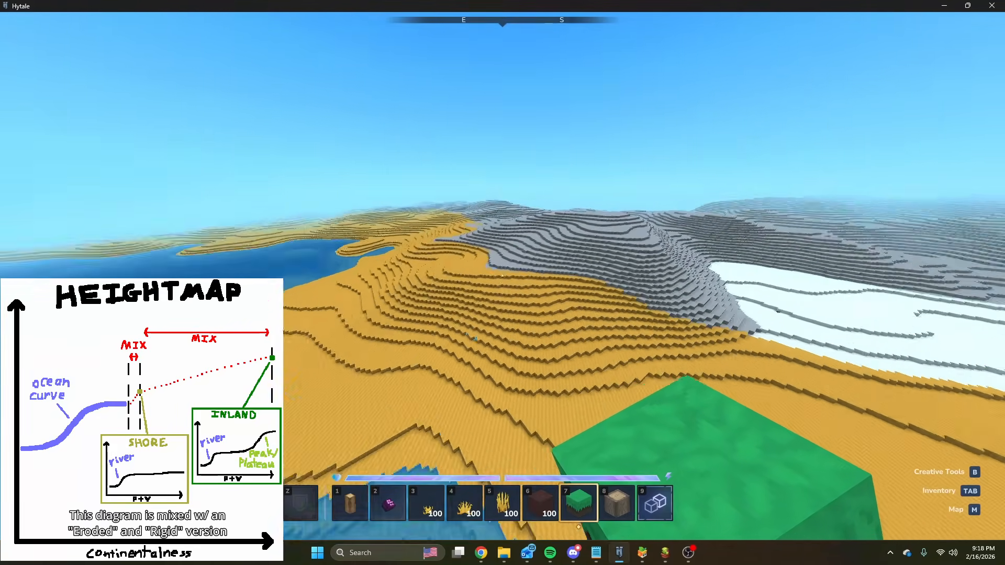
pyautogui.press('w')
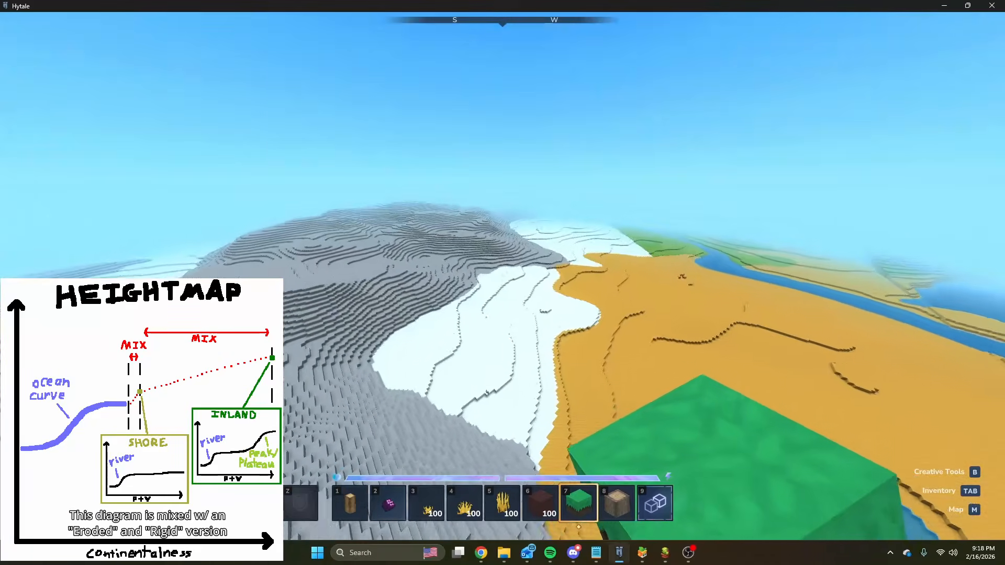
pyautogui.press('w')
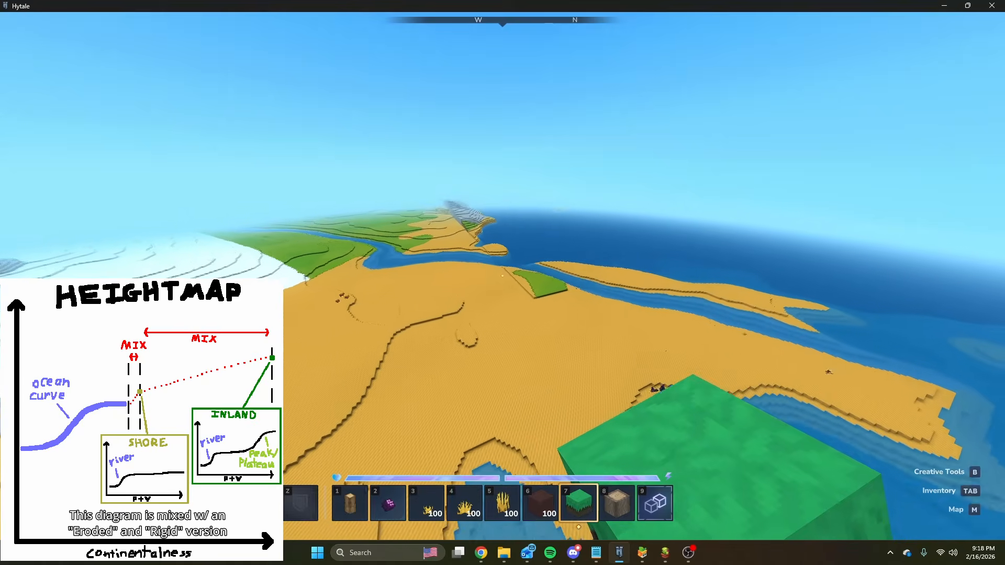
pyautogui.press('d')
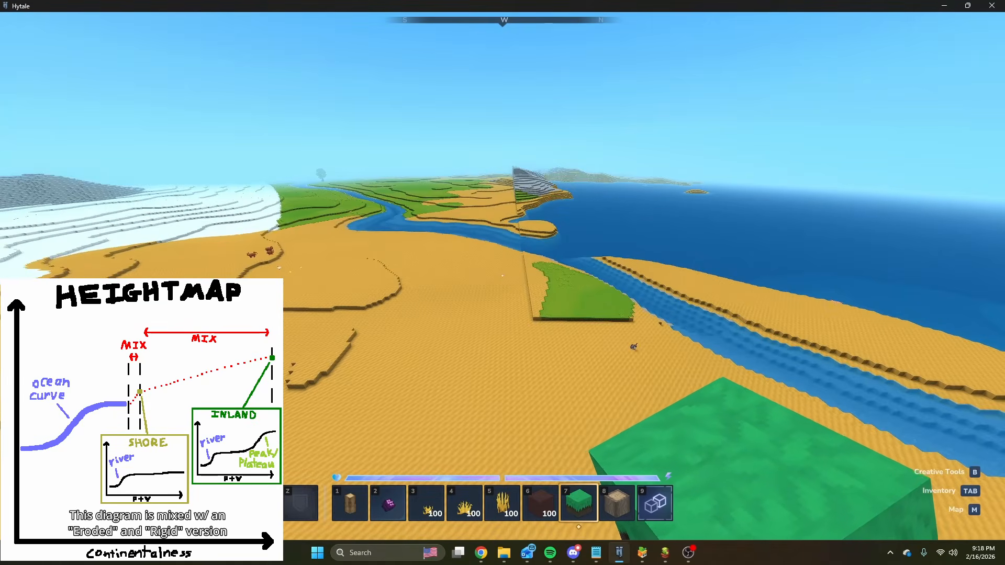
# Switch to the My_Base_Terrain graph and set the Value of the Constant Density below the EROSION noise to -1.
pyautogui.press('Return')
pyautogui.click(643, 554)
pyautogui.moveTo(665, 553)
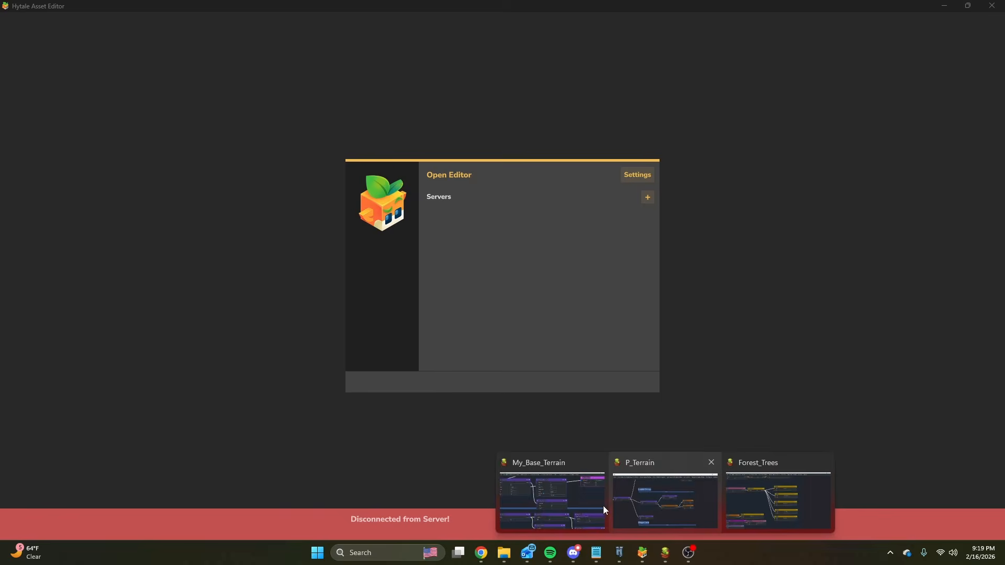
pyautogui.click(534, 504)
pyautogui.click(496, 340)
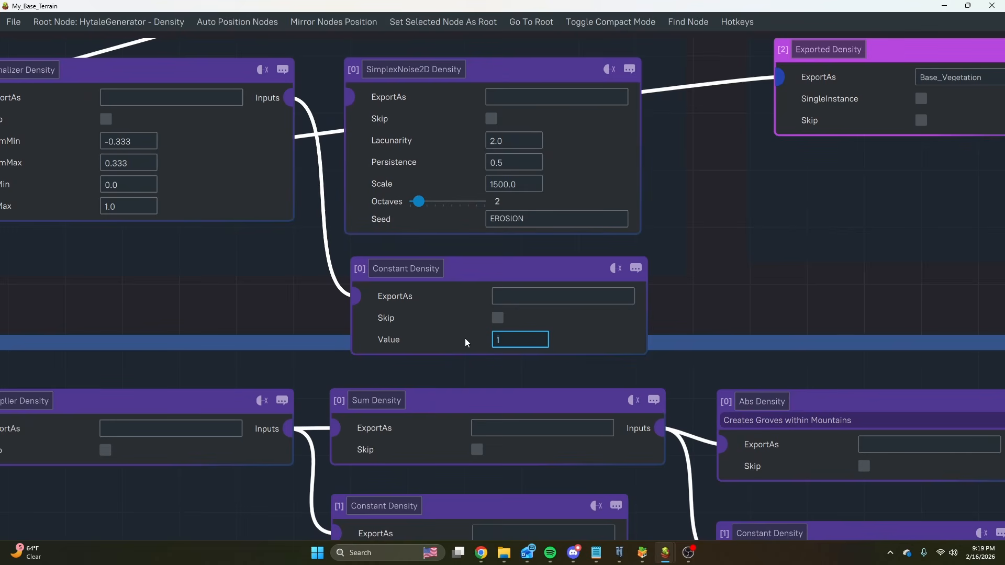
pyautogui.press('BackSpace')
pyautogui.write('0')
pyautogui.press('Return')
pyautogui.press('Return')
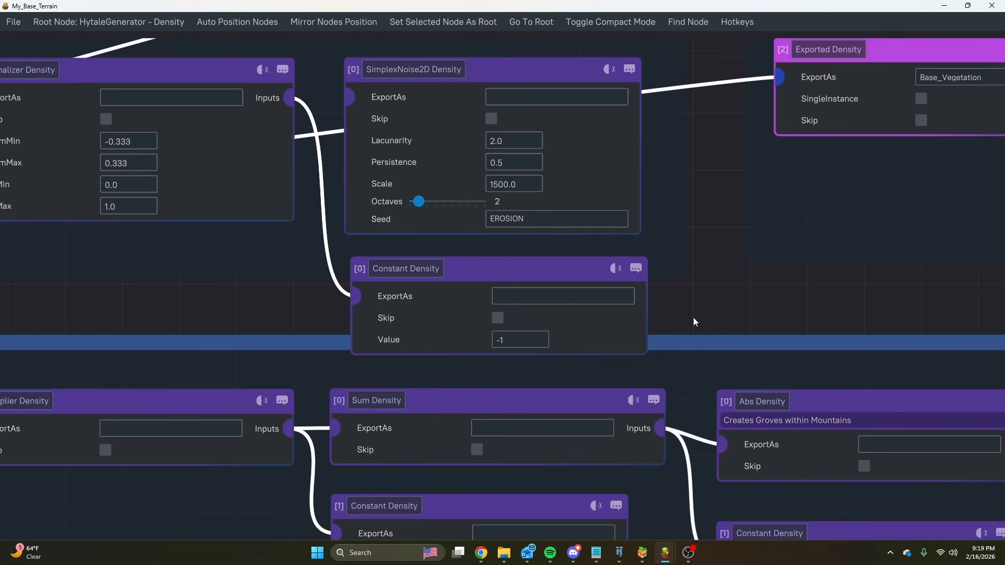
# Return to Hytale and fly down to the water's edge to examine the stepped shoreline of the regenerated terrain.
pyautogui.click(620, 553)
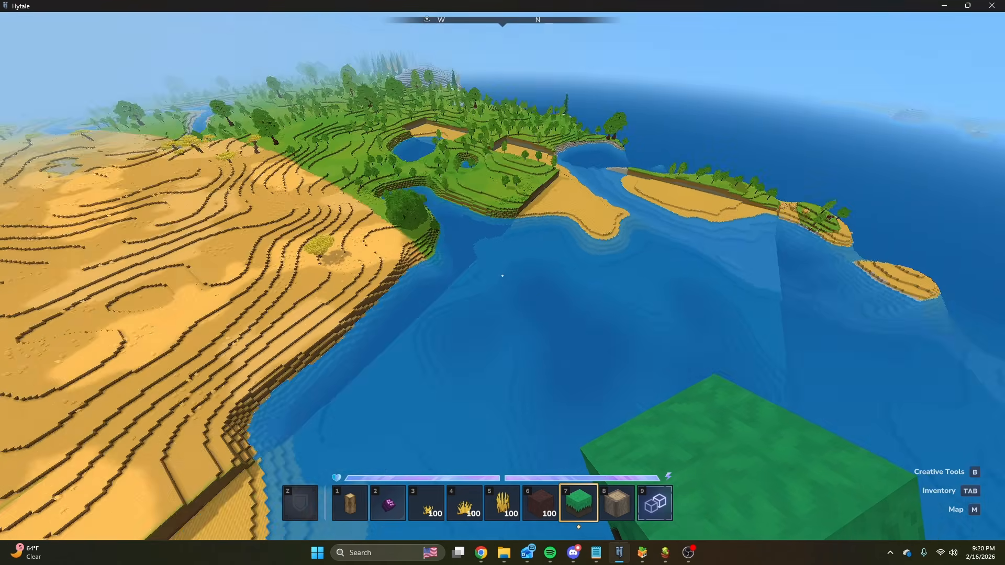
pyautogui.press('w')
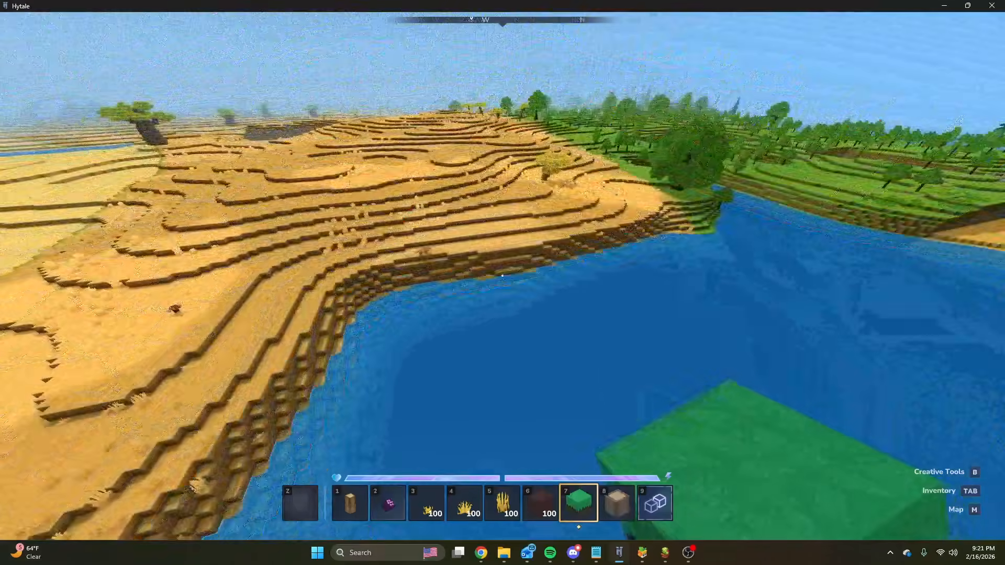
pyautogui.press('w')
pyautogui.press('space')
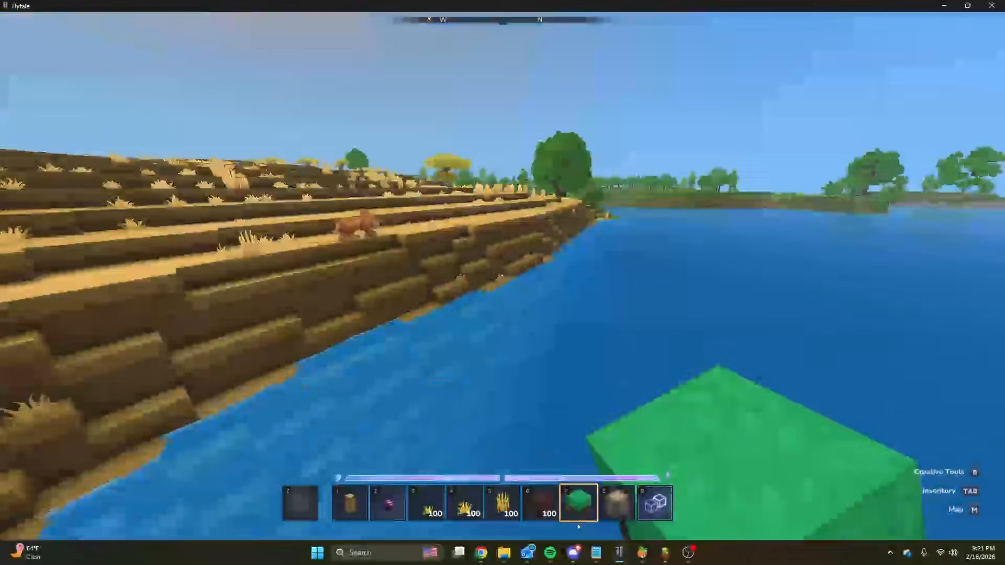
pyautogui.press('w')
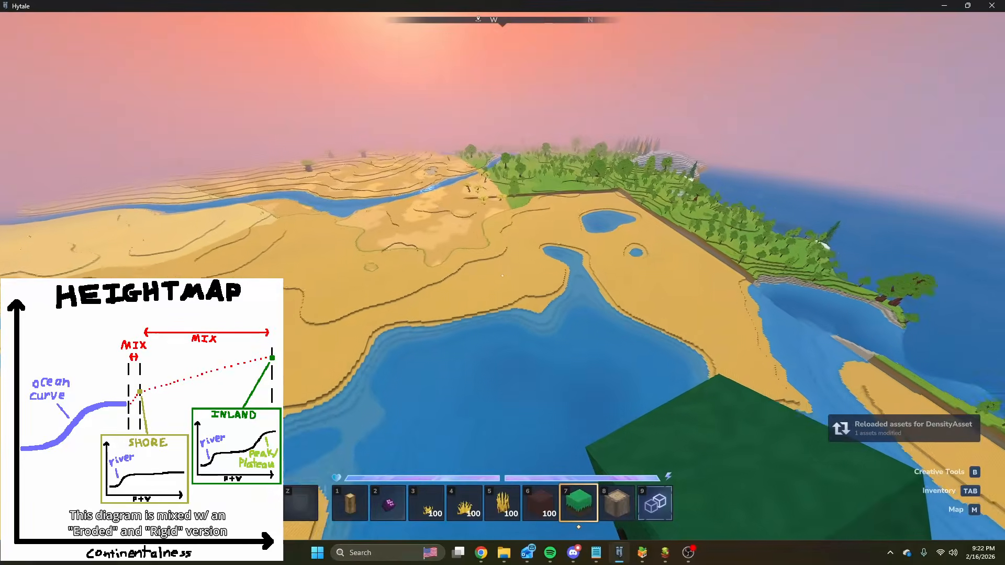
# Fly over the bay while the terrain reloads and examine its shores, ponds and the land behind them.
pyautogui.press('w')
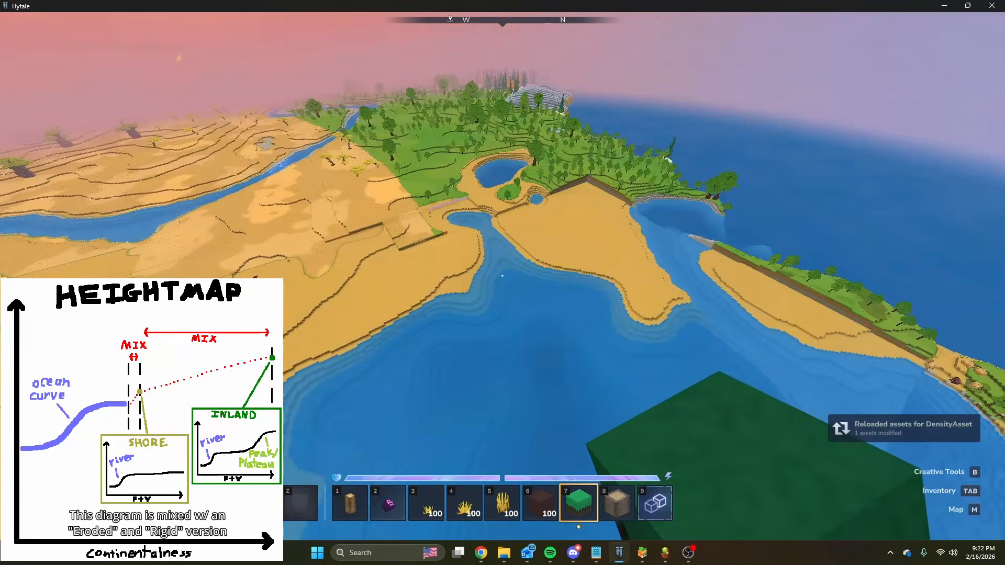
pyautogui.press('a')
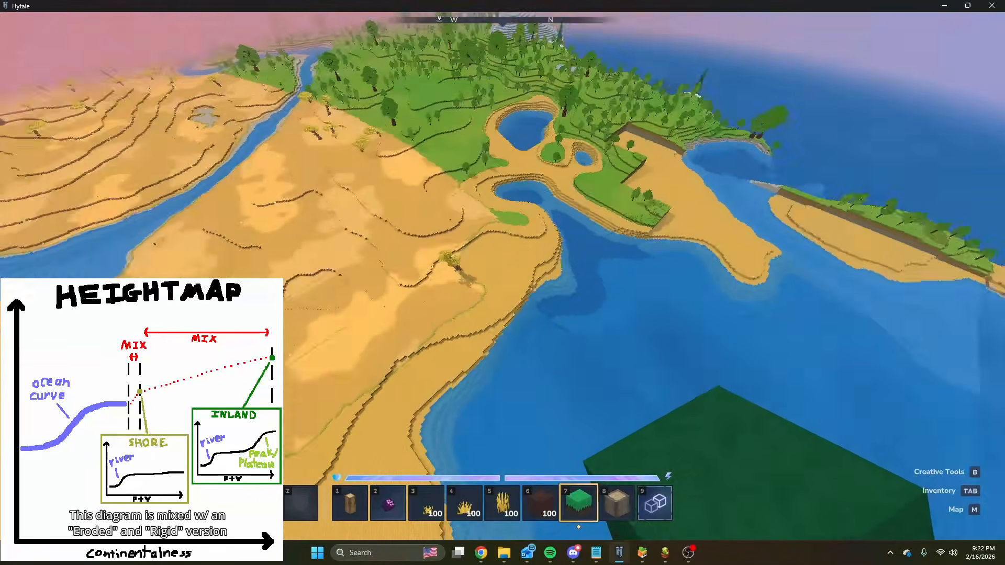
pyautogui.press('w')
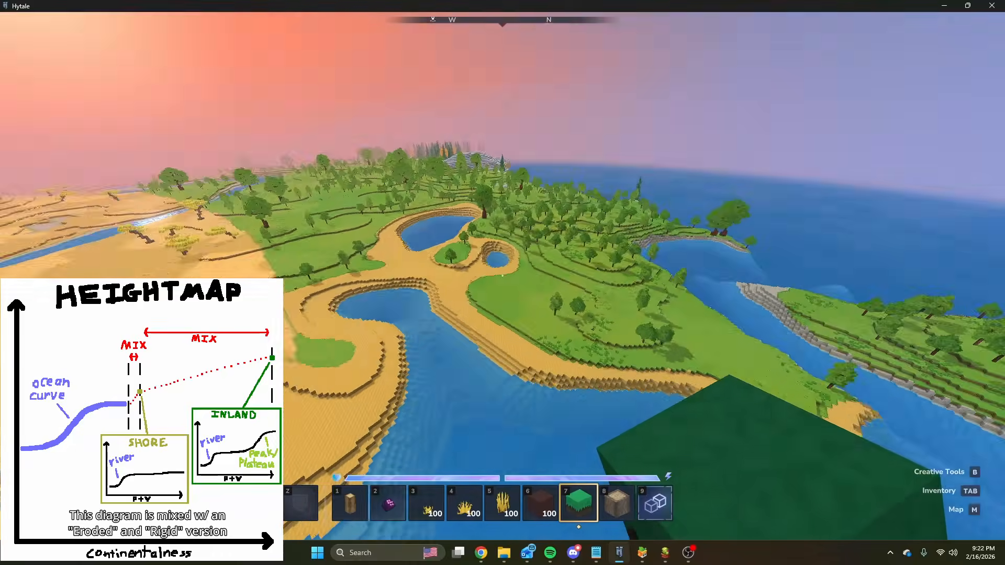
pyautogui.press('w')
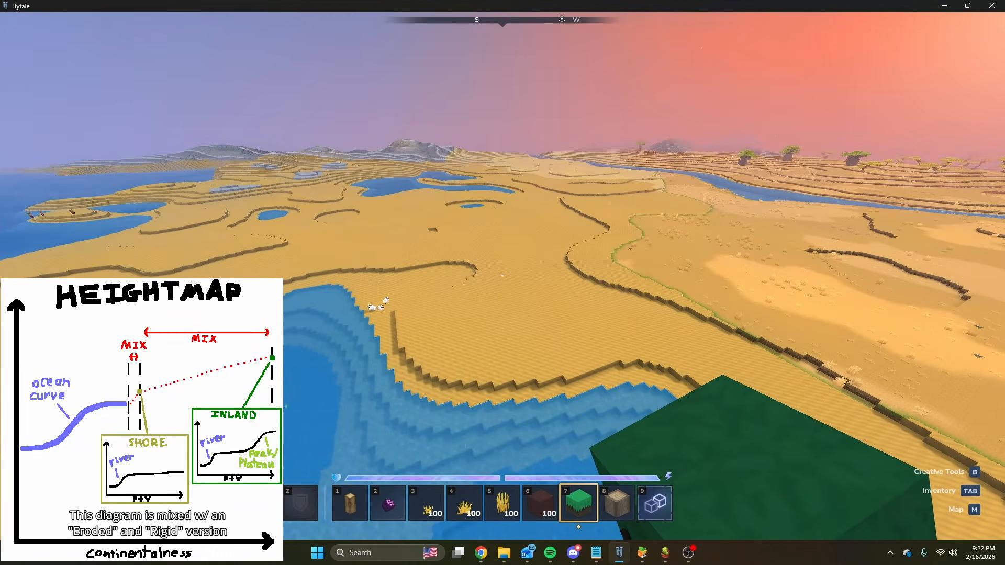
pyautogui.press('w')
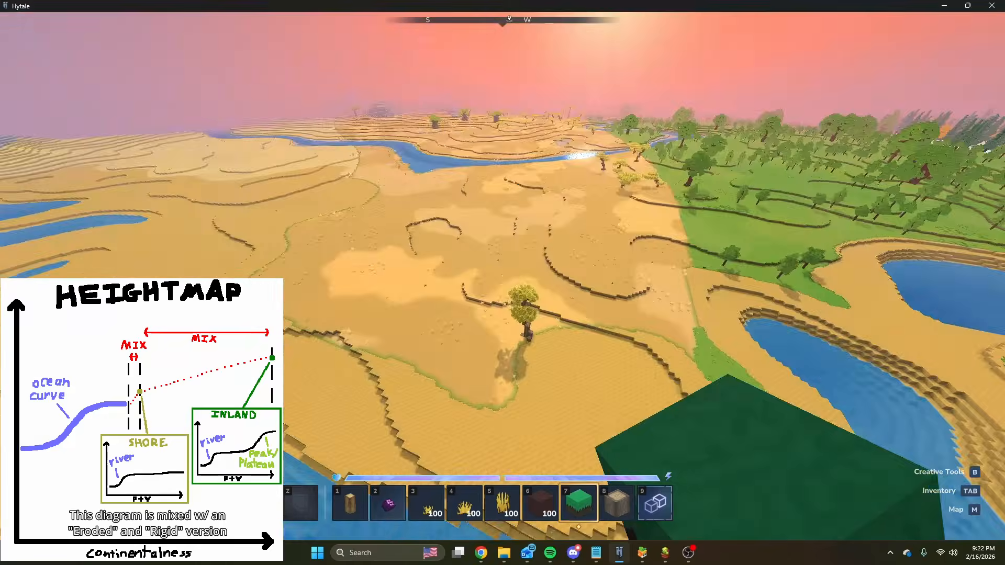
pyautogui.press('w')
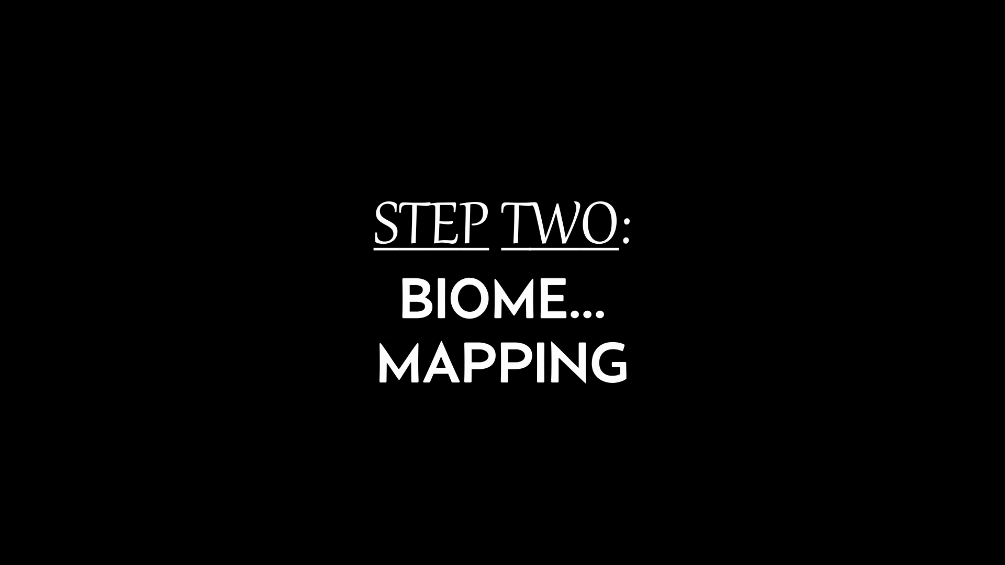
# Switch to the P_Terrain graph, view its whole node tree, and return to the Hytale world.
pyautogui.moveTo(664, 556)
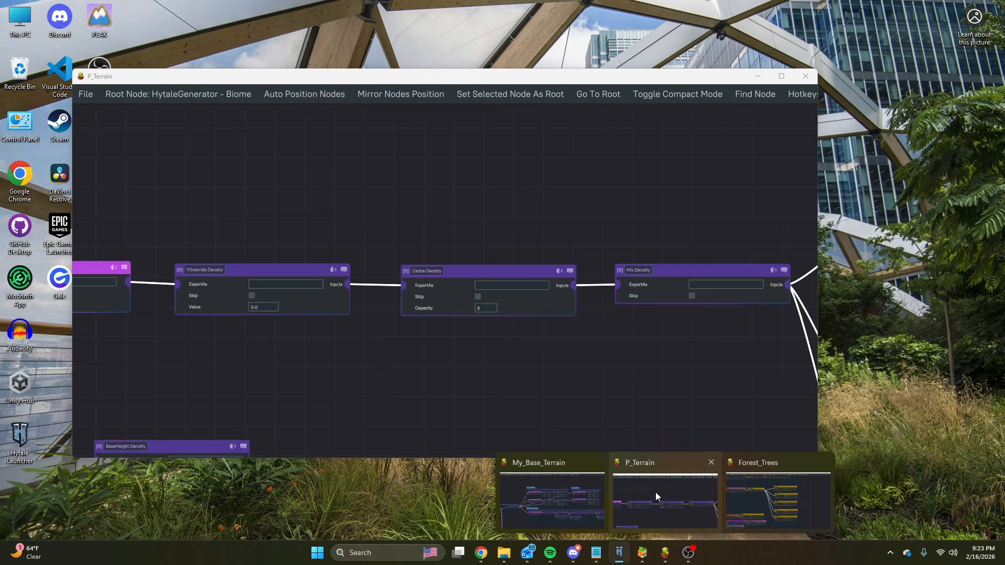
pyautogui.click(656, 492)
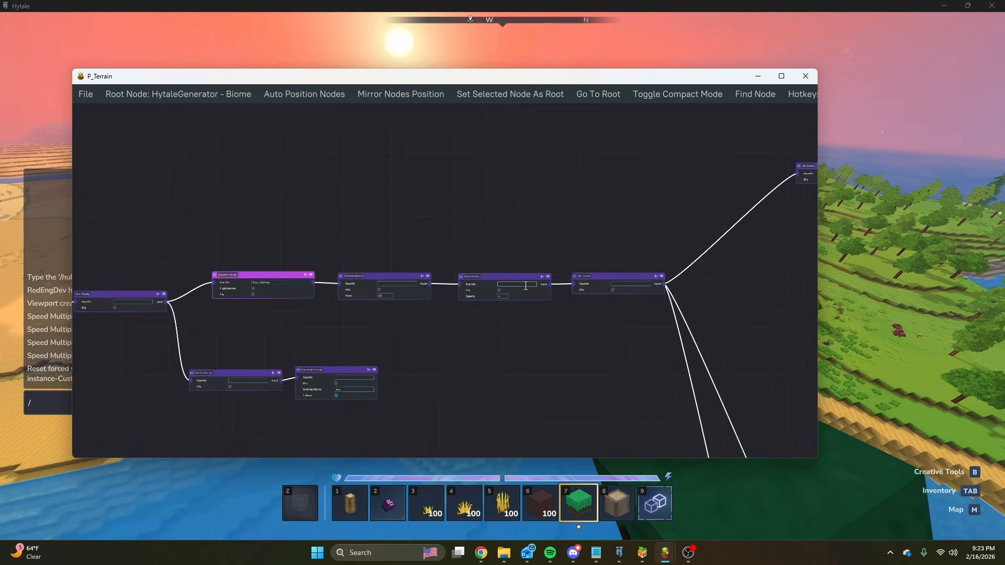
pyautogui.scroll(-6, 506, 366)
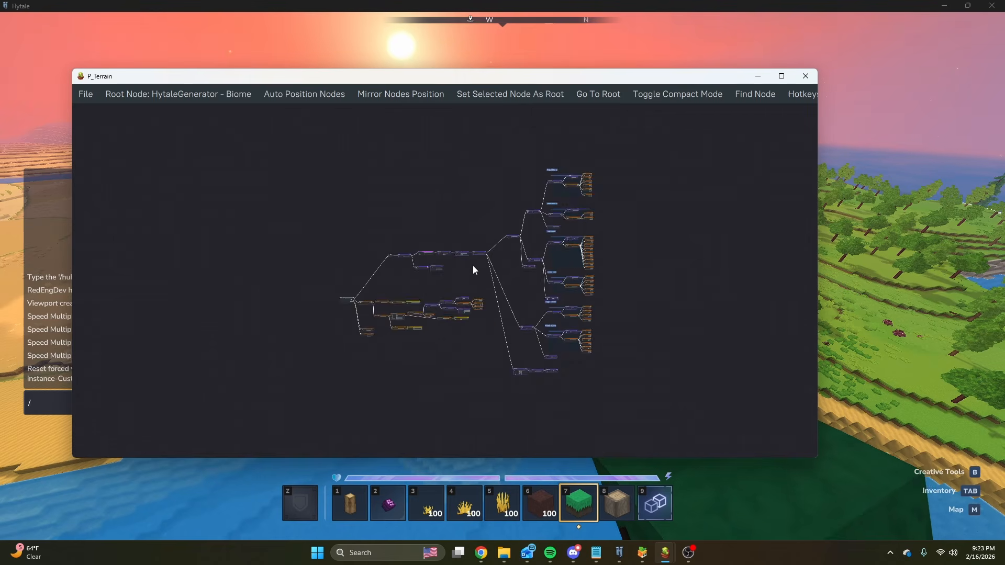
pyautogui.scroll(2, 473, 268)
pyautogui.click(862, 268)
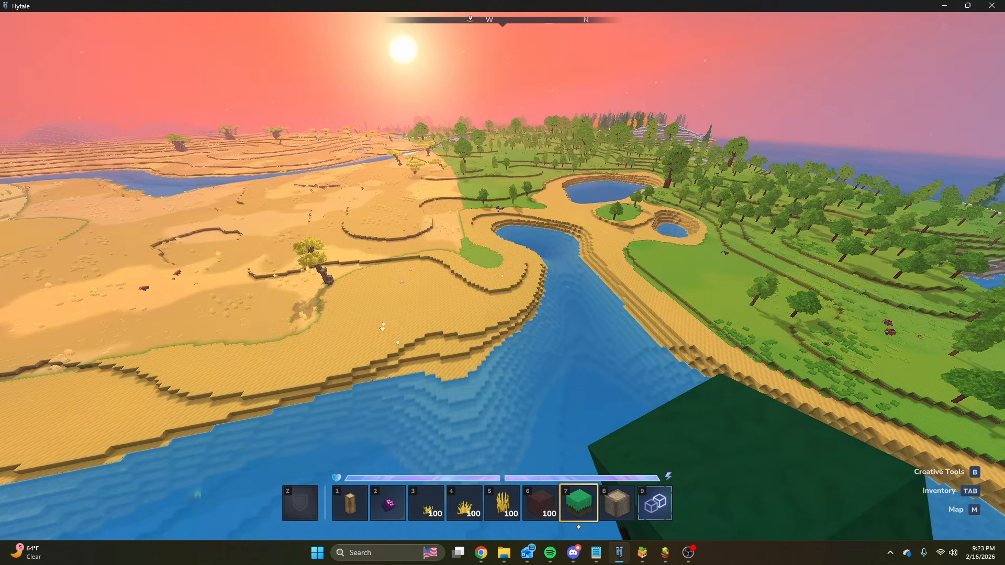
# Fly around the bay to examine where the beach, desert and grassland biomes meet.
pyautogui.press('a')
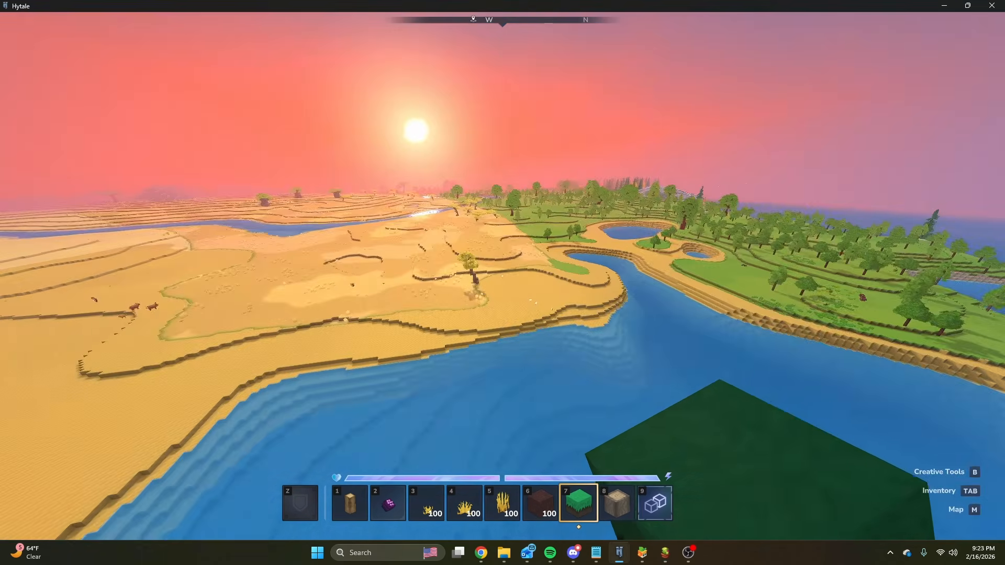
pyautogui.press('w')
pyautogui.press('w')
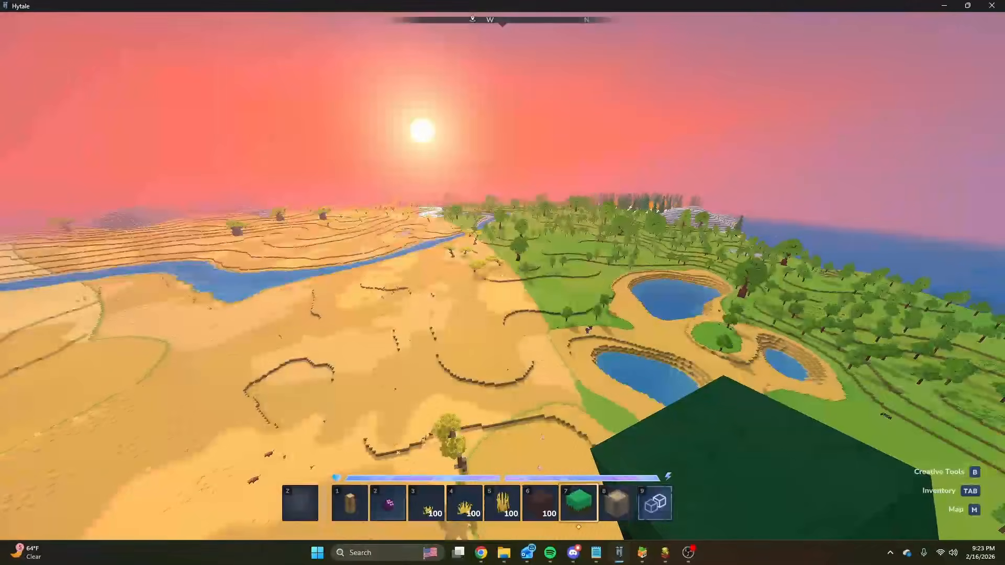
pyautogui.press('w')
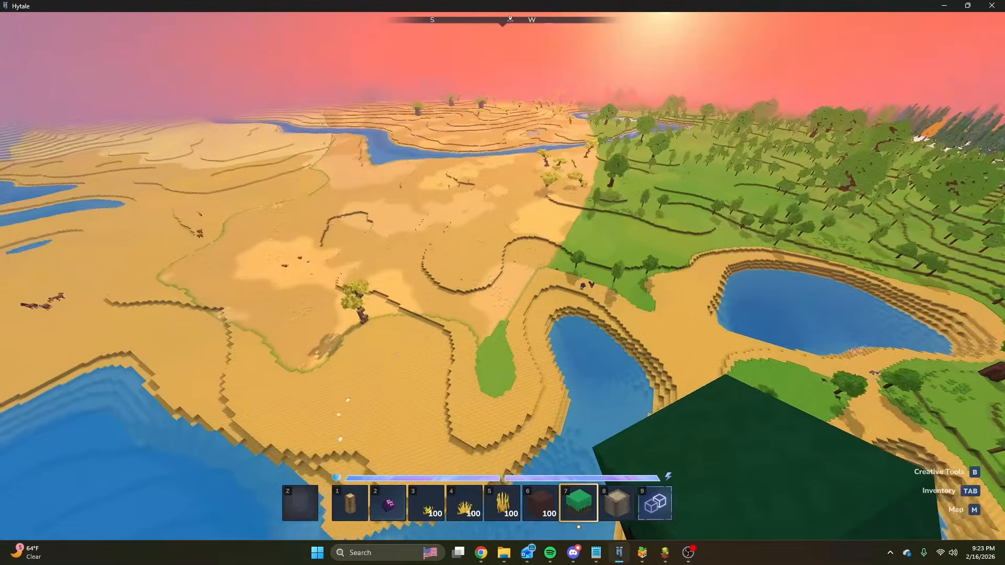
pyautogui.press('w')
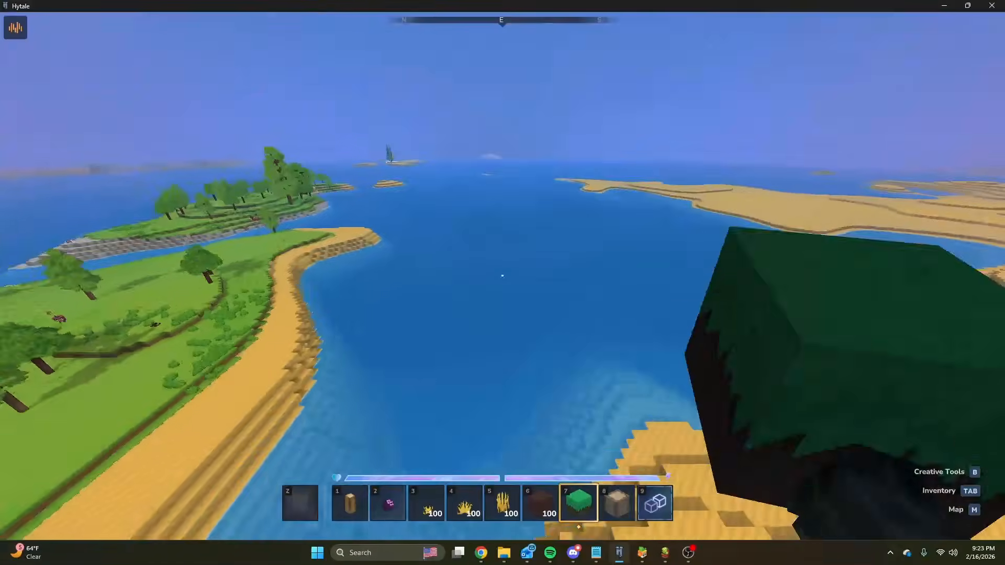
# Fly inland along the desert and forest border to examine how the biomes are laid out around the river.
pyautogui.press('w')
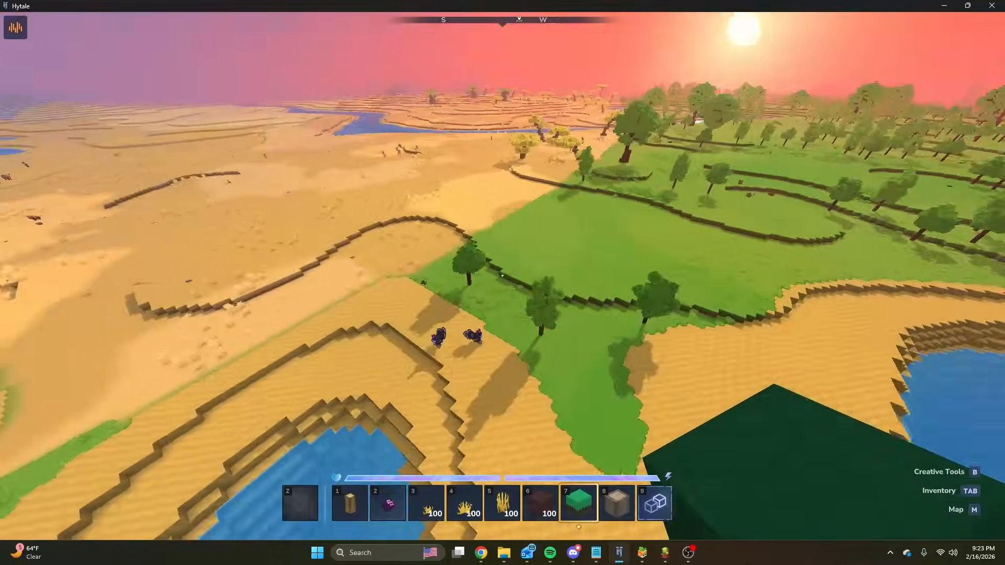
pyautogui.press('w')
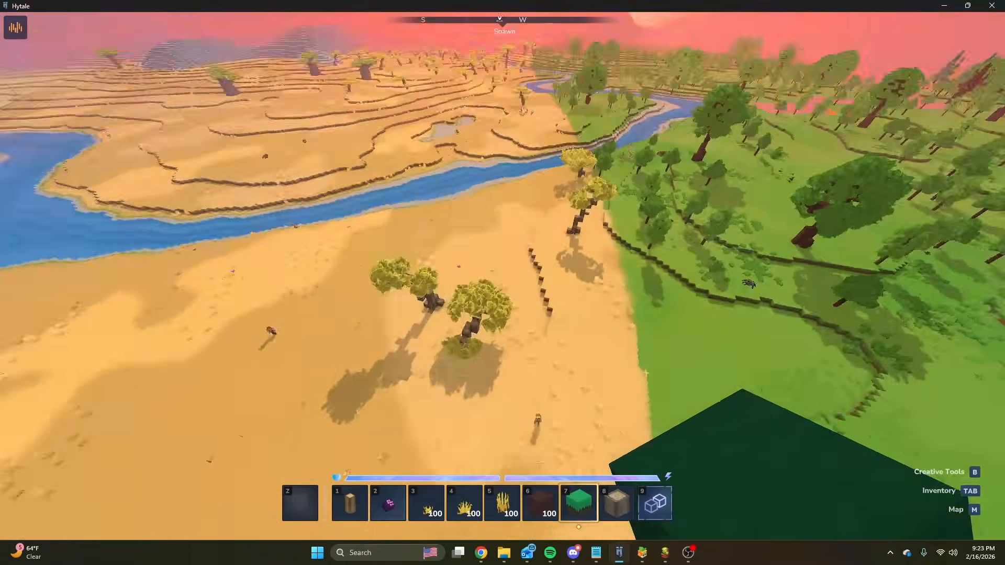
pyautogui.press('w')
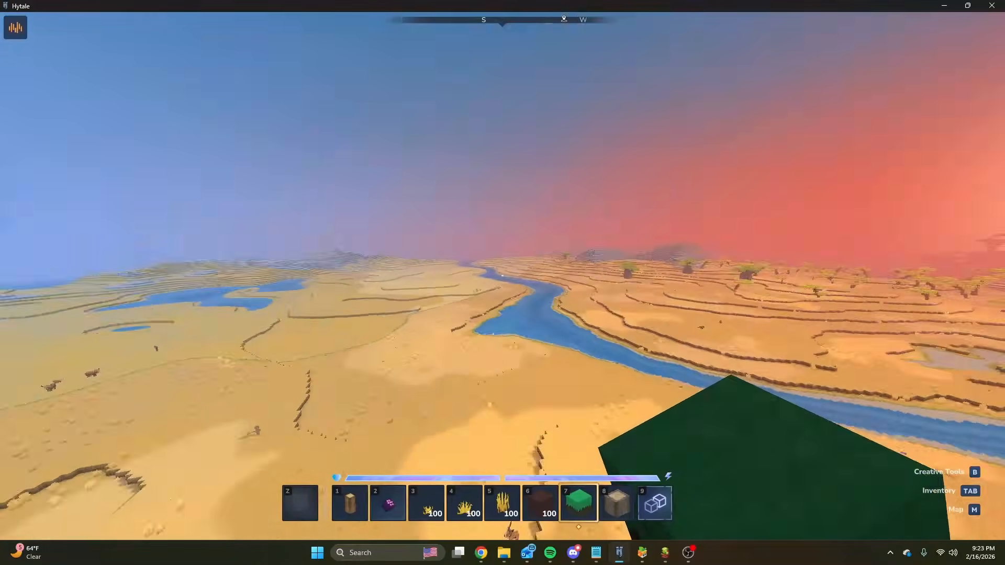
pyautogui.press('w')
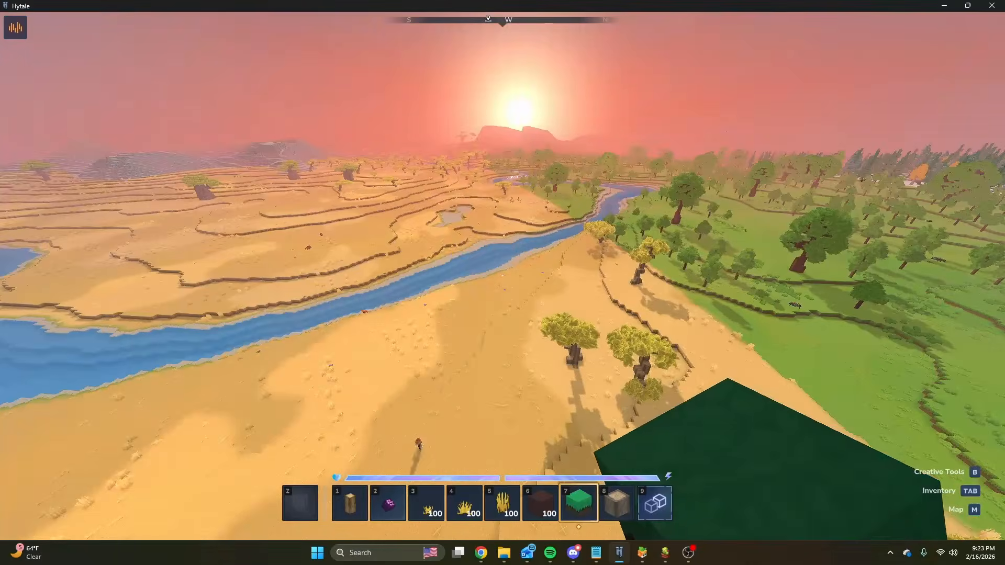
pyautogui.press('w')
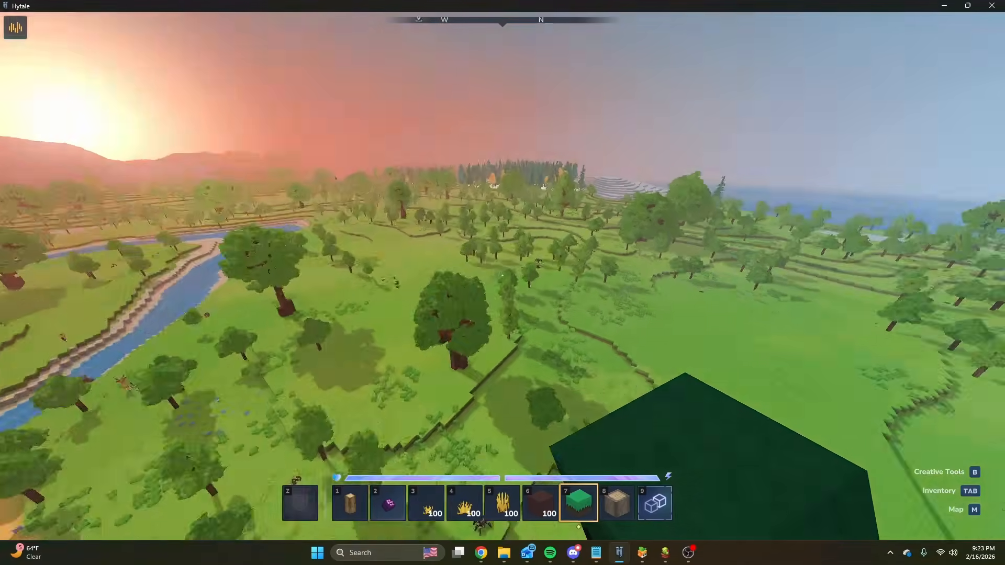
pyautogui.press('w')
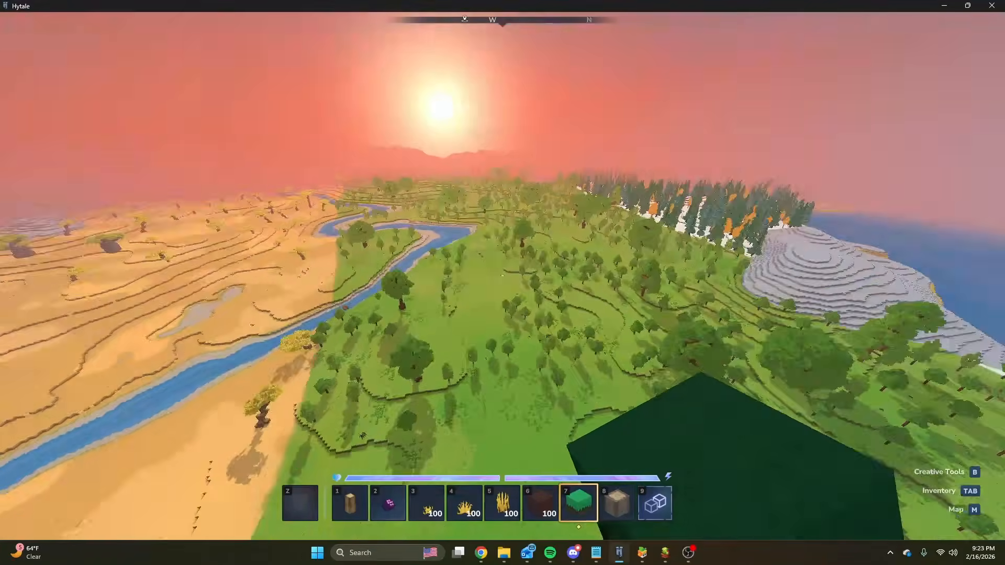
pyautogui.press('w')
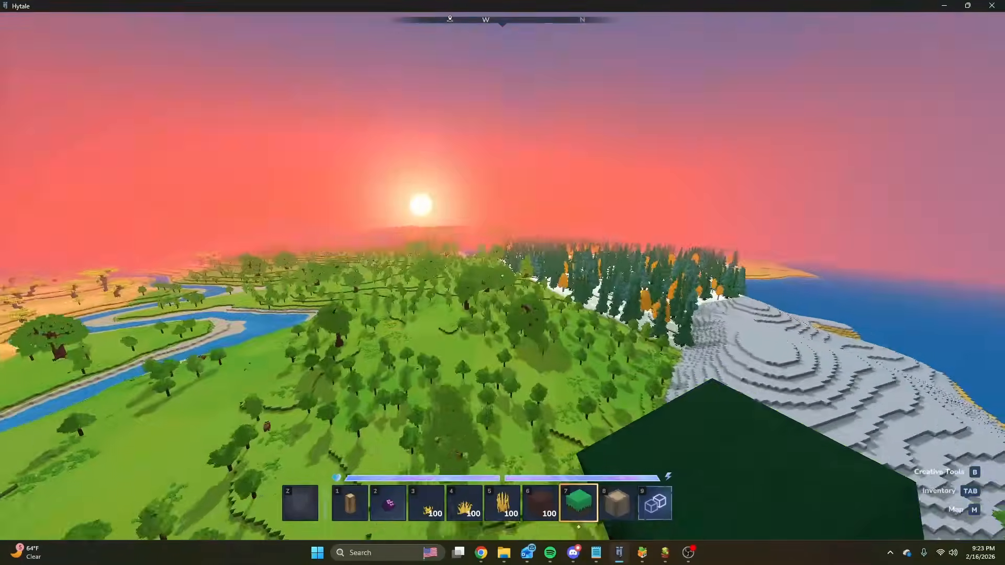
pyautogui.press('w')
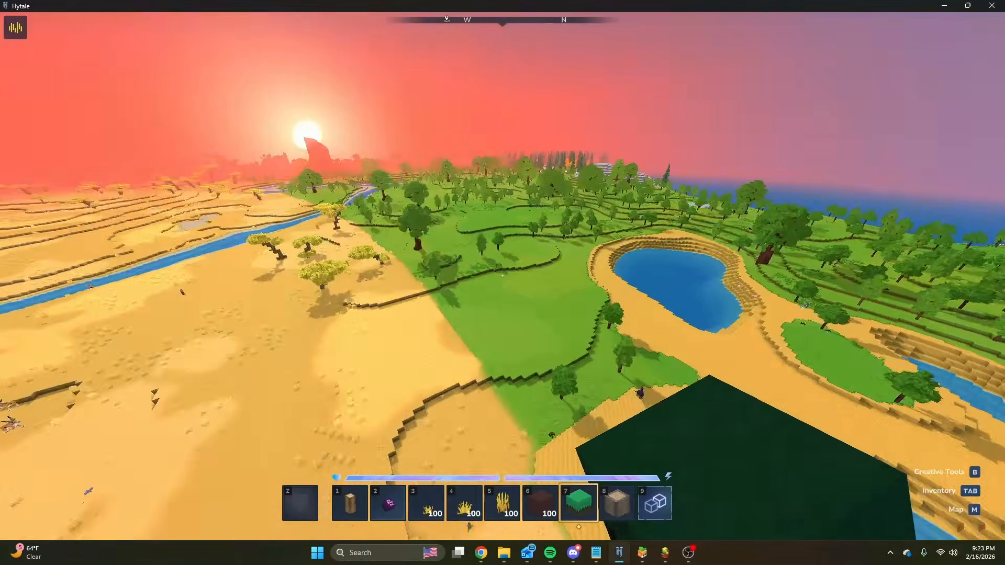
# Switch to the browser, open the Terrain spreadsheet's Defining sheet, and view its linked Terra Docs section on distributing lists across noise.
pyautogui.press('/')
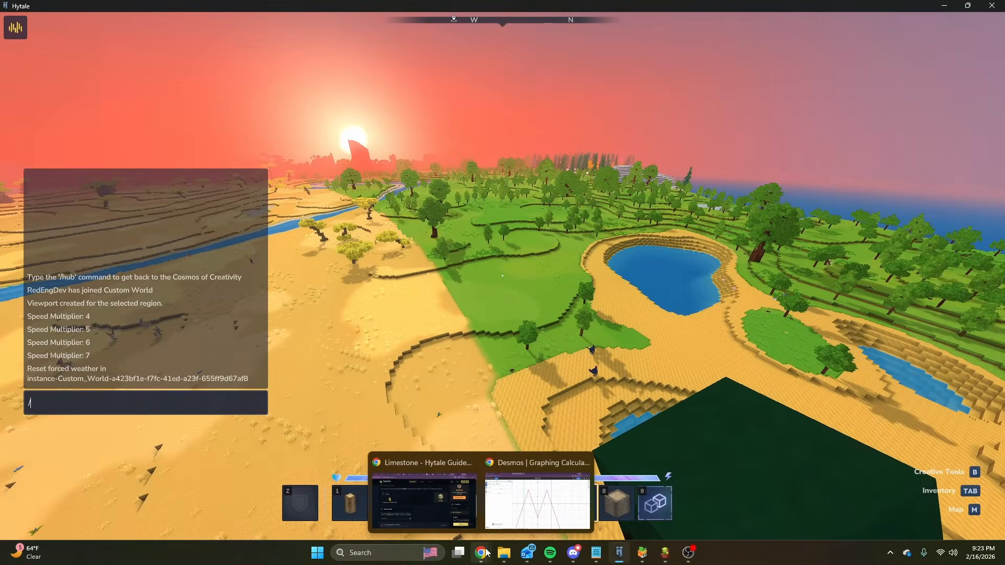
pyautogui.click(531, 495)
pyautogui.click(36, 10)
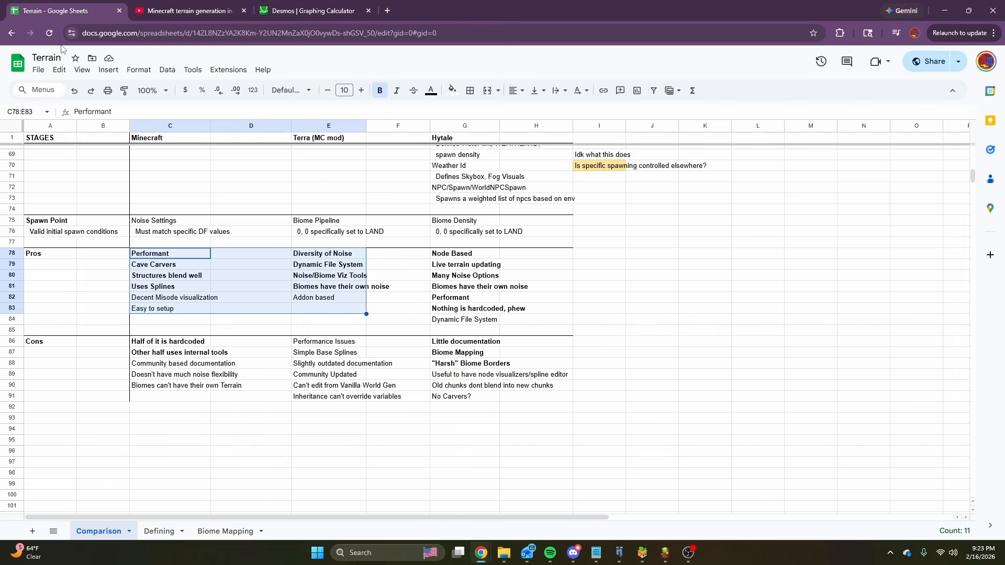
pyautogui.click(160, 531)
pyautogui.scroll(10, 233, 377)
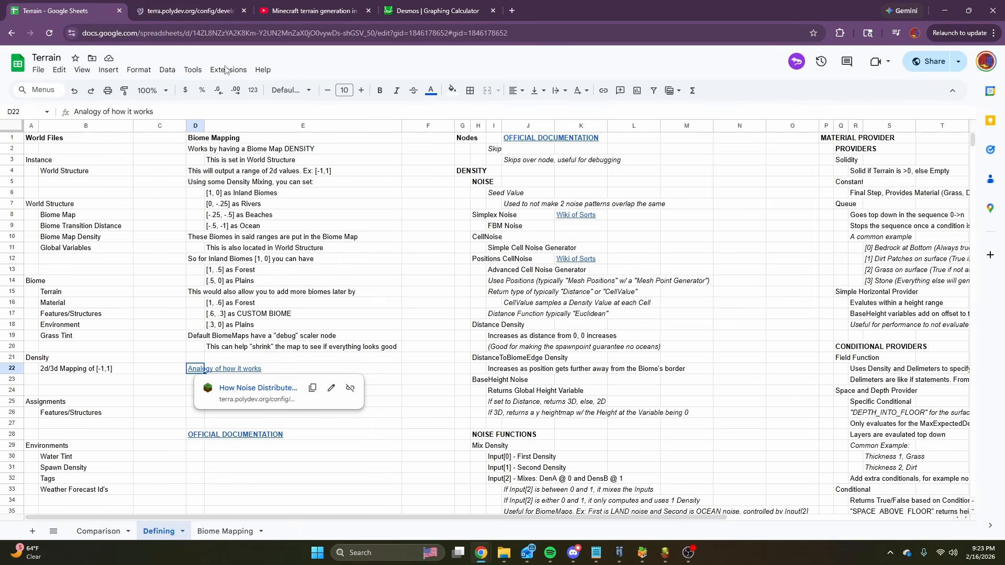
pyautogui.click(191, 11)
pyautogui.scroll(-5, 489, 270)
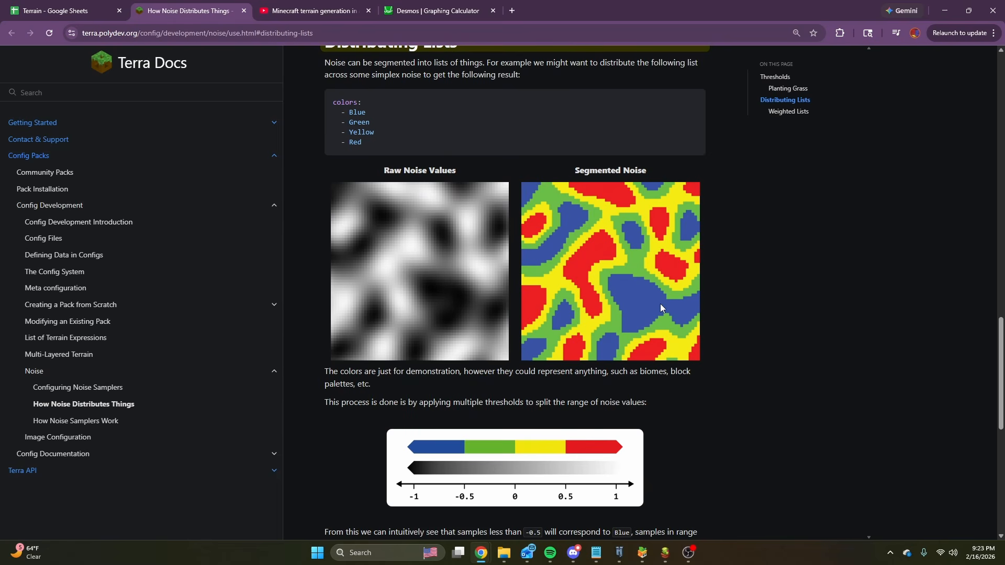
# Switch to the My_Base_Terrain graph and view the chain of ocean, river, beach and peak tile groups.
pyautogui.moveTo(667, 556)
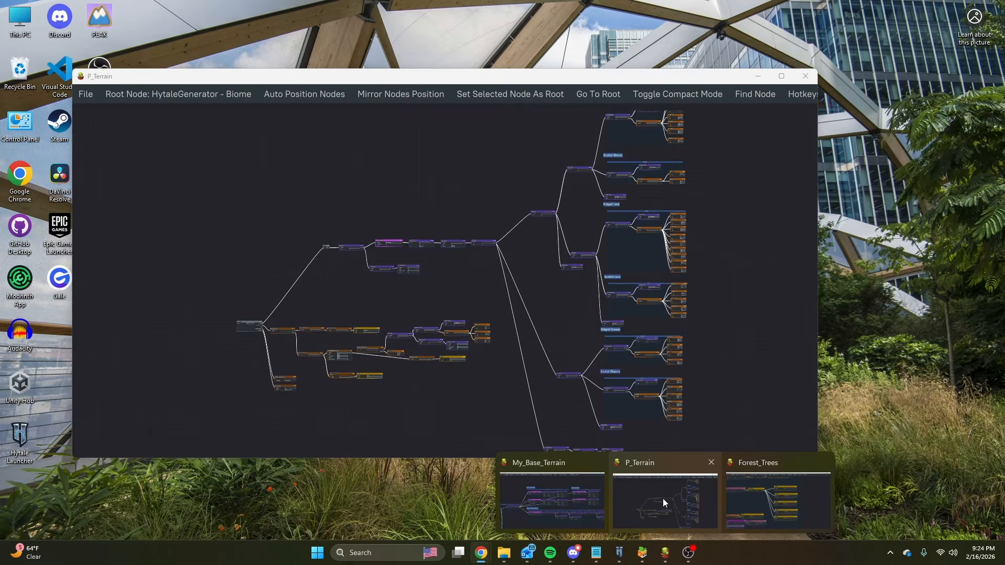
pyautogui.click(557, 502)
pyautogui.scroll(-5, 397, 334)
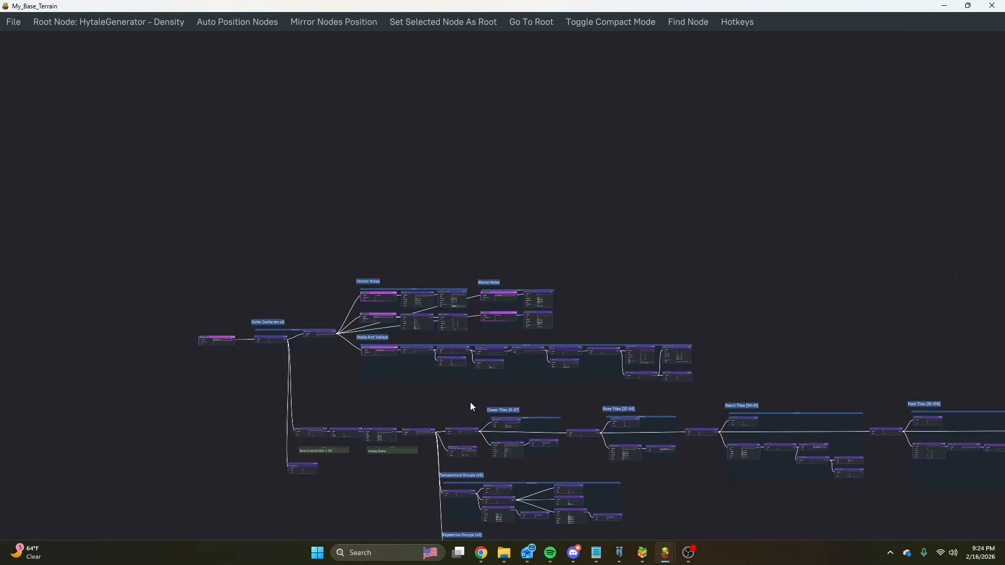
pyautogui.scroll(6, 471, 402)
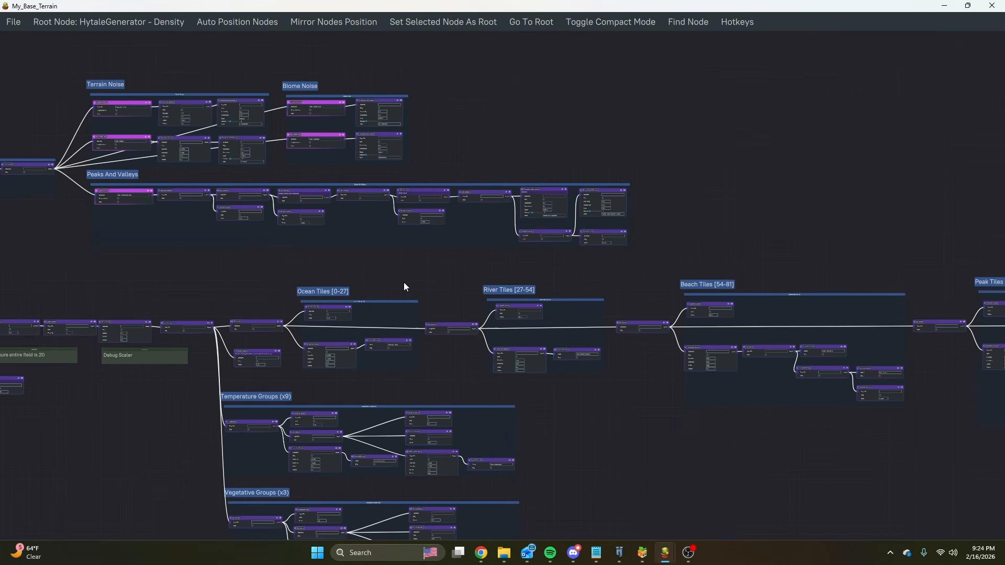
pyautogui.scroll(7, 404, 286)
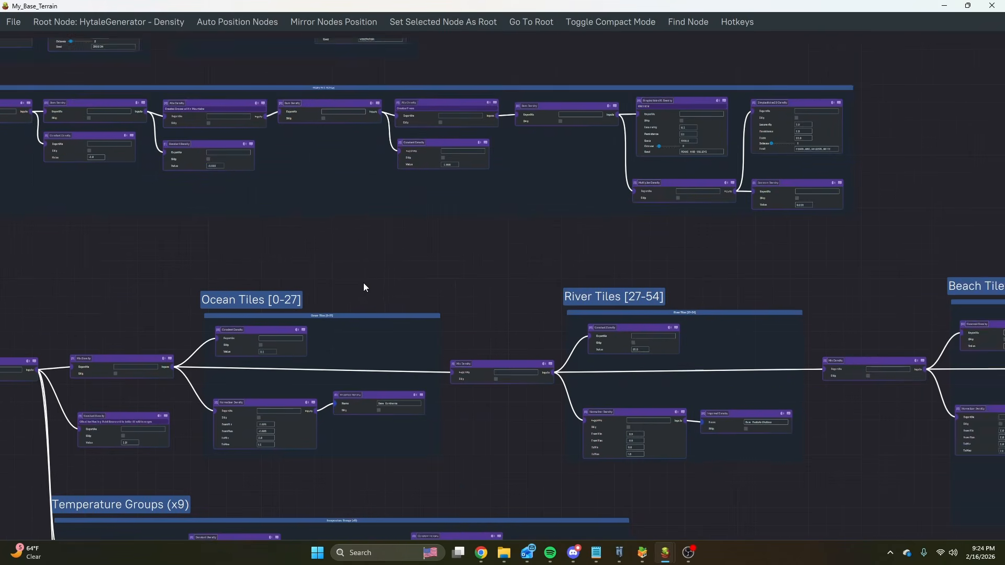
# Examine the Ocean Tiles [0-27] group, including its Constant Density, its Normalizer Density range and the imported Base_Continents density.
pyautogui.moveTo(451, 330); pyautogui.dragTo(480, 242, button='middle')
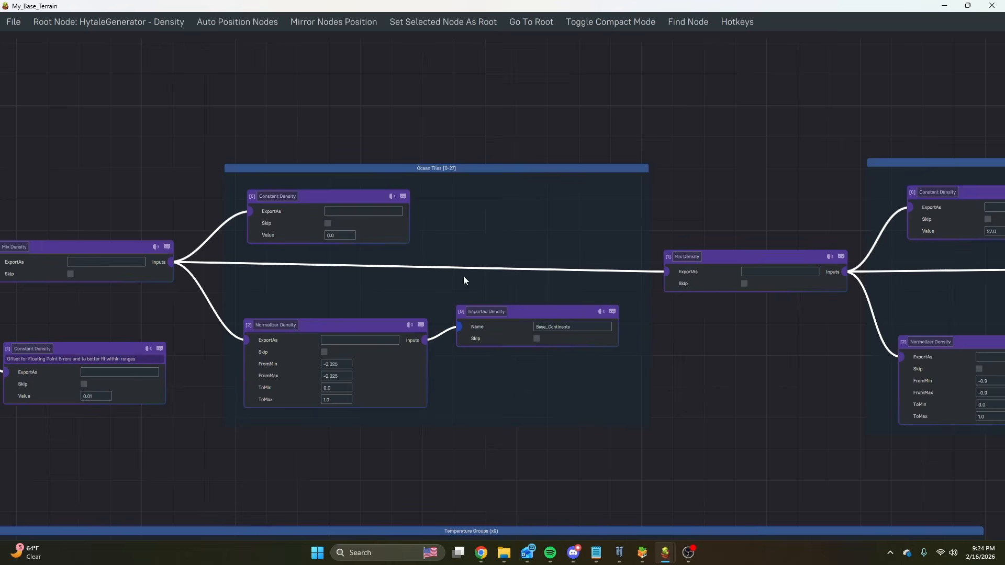
pyautogui.scroll(-5, 464, 279)
pyautogui.moveTo(665, 200); pyautogui.dragTo(841, 185, button='middle')
pyautogui.scroll(4, 330, 248)
pyautogui.moveTo(671, 251); pyautogui.dragTo(630, 259, button='middle')
pyautogui.scroll(2, 630, 258)
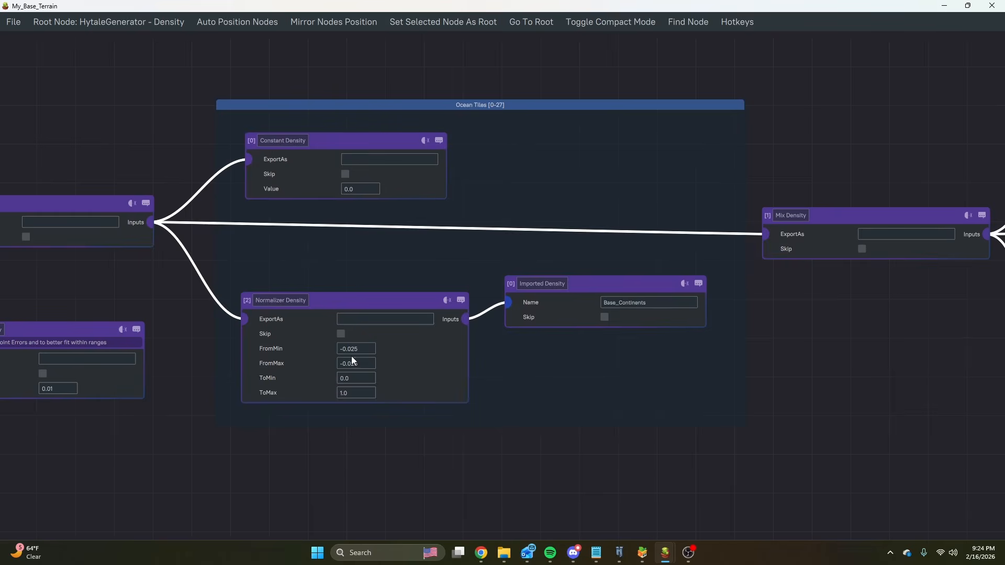
pyautogui.scroll(2, 351, 357)
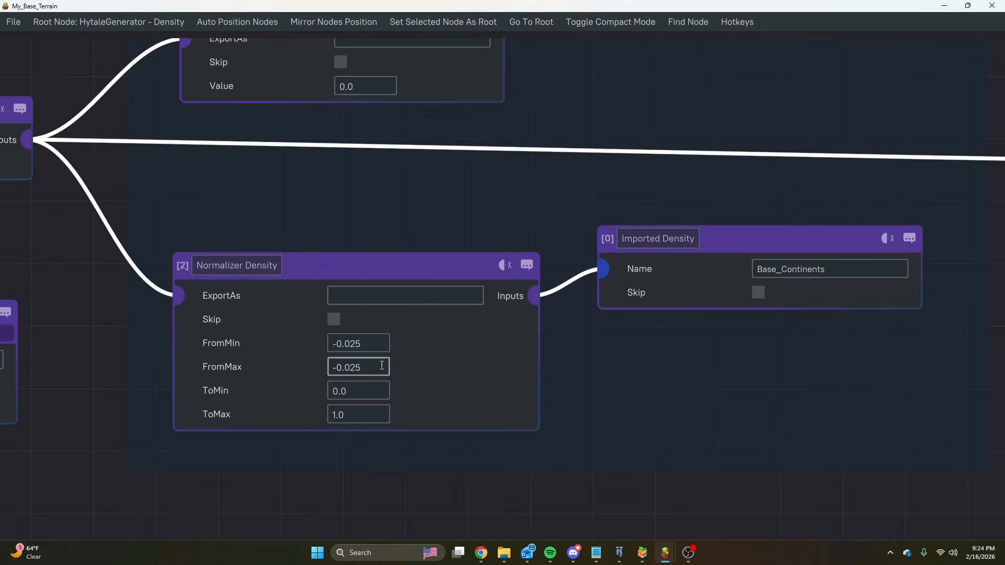
pyautogui.scroll(-3, 389, 347)
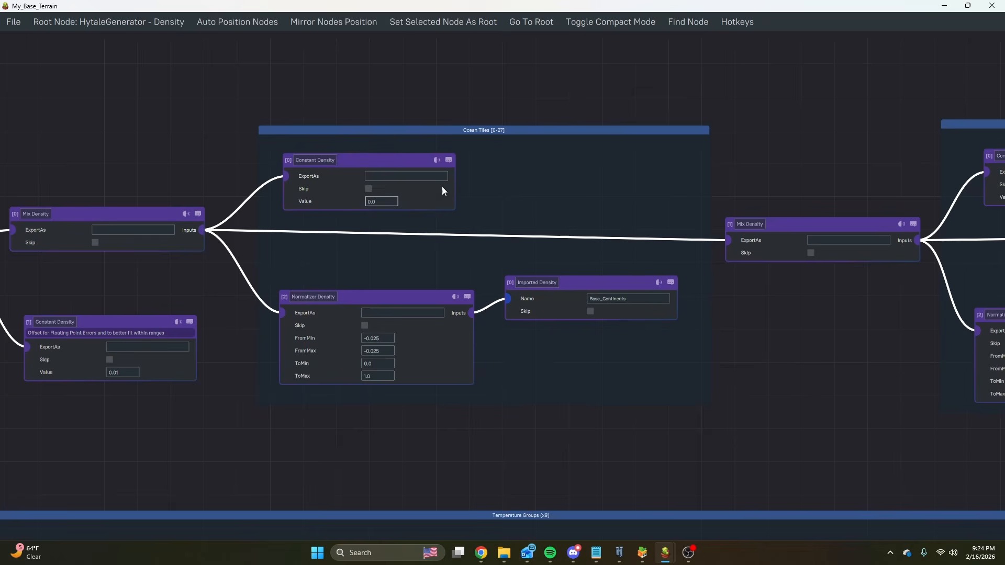
pyautogui.moveTo(494, 177); pyautogui.dragTo(467, 222, button='middle')
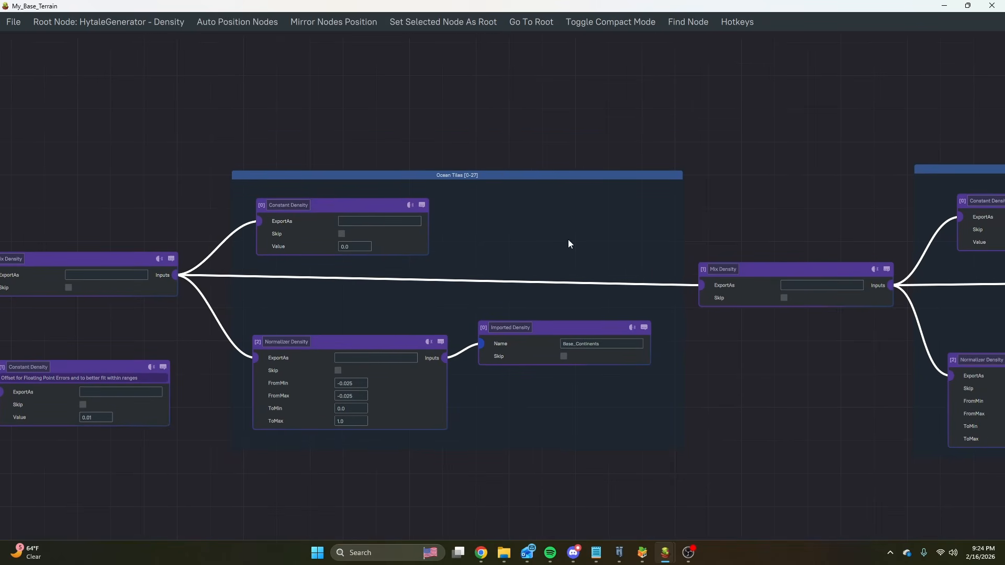
# Examine the River Tiles [27-54] group, including its constant value, its normalizer range and the imported Base_PeaksAndValleys density.
pyautogui.moveTo(570, 244); pyautogui.dragTo(193, 229, button='middle')
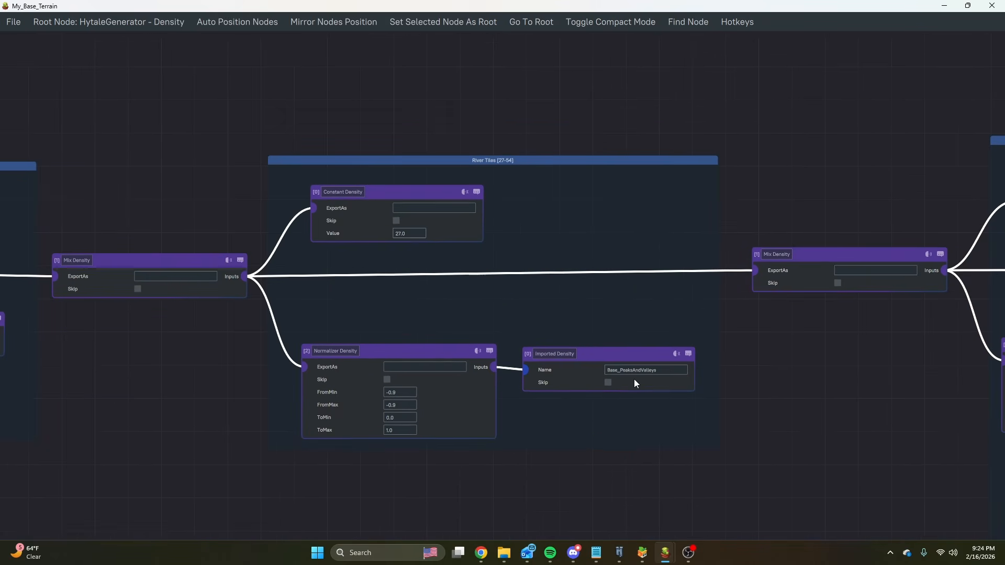
pyautogui.scroll(3, 634, 380)
pyautogui.scroll(-3, 449, 255)
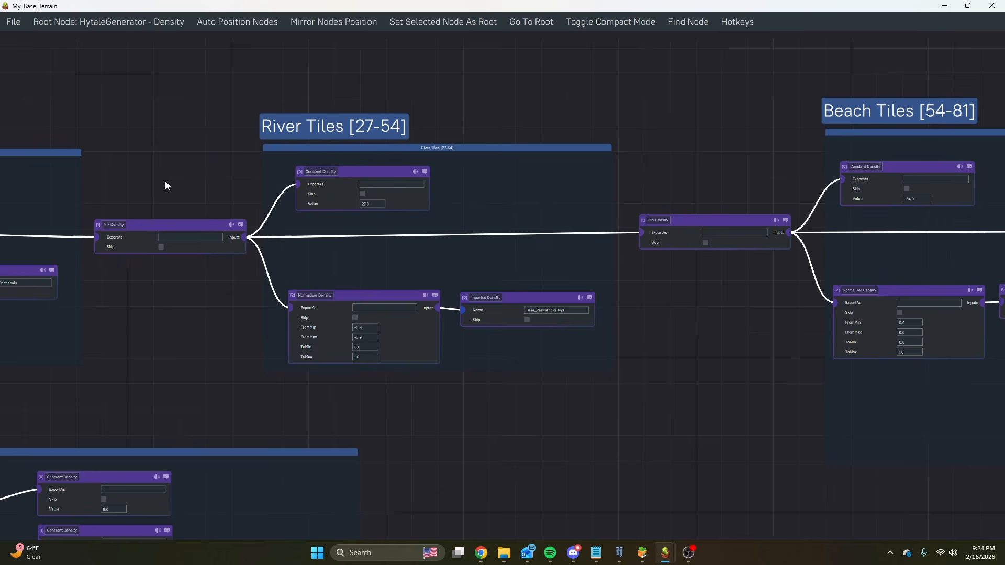
pyautogui.moveTo(166, 185); pyautogui.dragTo(359, 146, button='middle')
pyautogui.moveTo(784, 217); pyautogui.dragTo(510, 190, button='middle')
pyautogui.scroll(3, 505, 176)
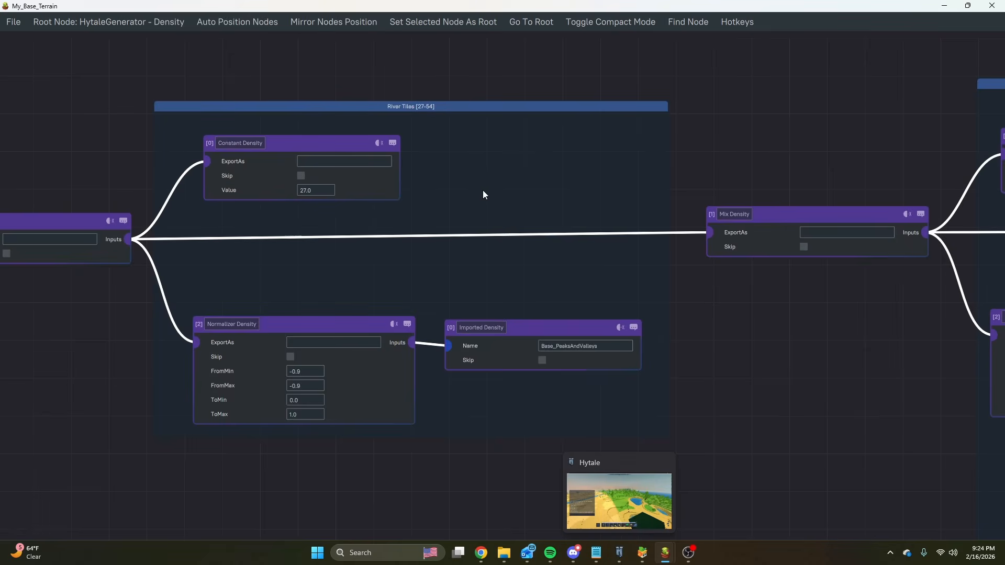
pyautogui.scroll(-2, 484, 194)
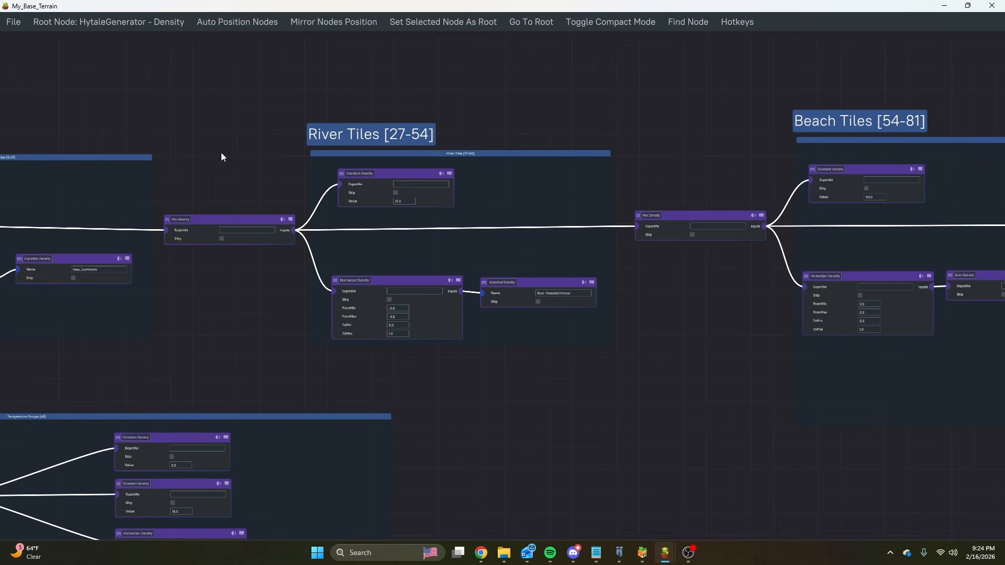
pyautogui.scroll(2, 513, 193)
pyautogui.scroll(2, 540, 319)
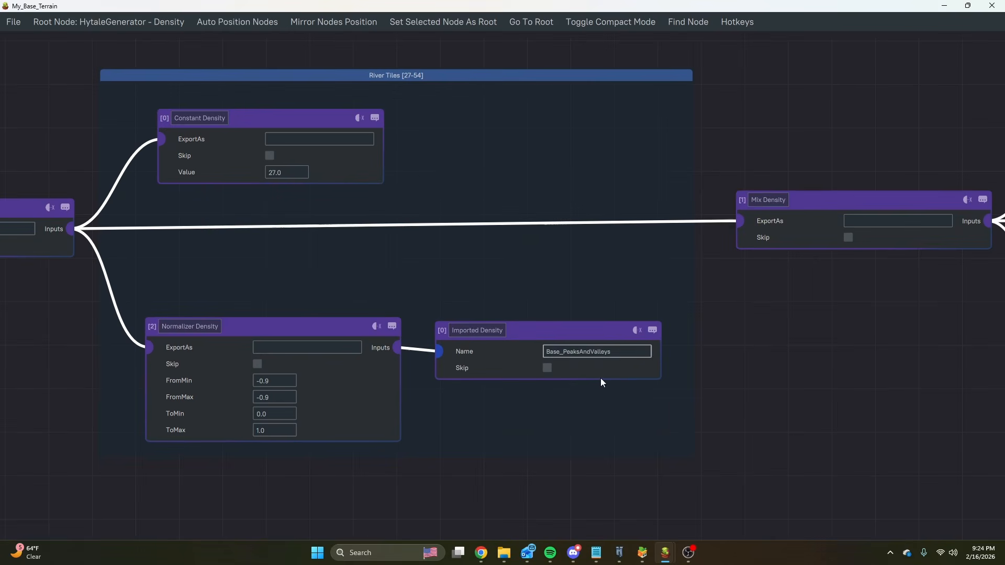
pyautogui.scroll(2, 314, 399)
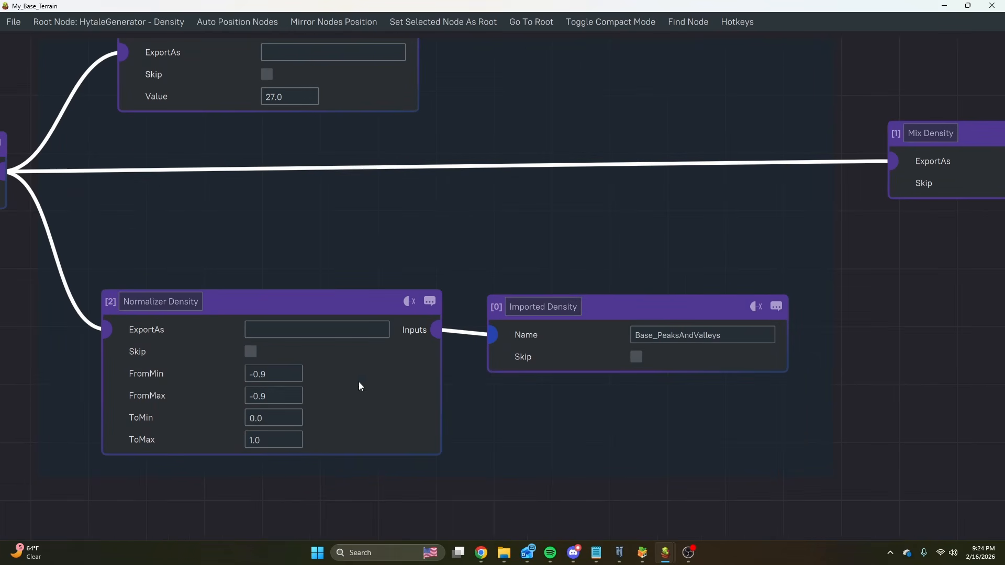
pyautogui.scroll(-3, 364, 375)
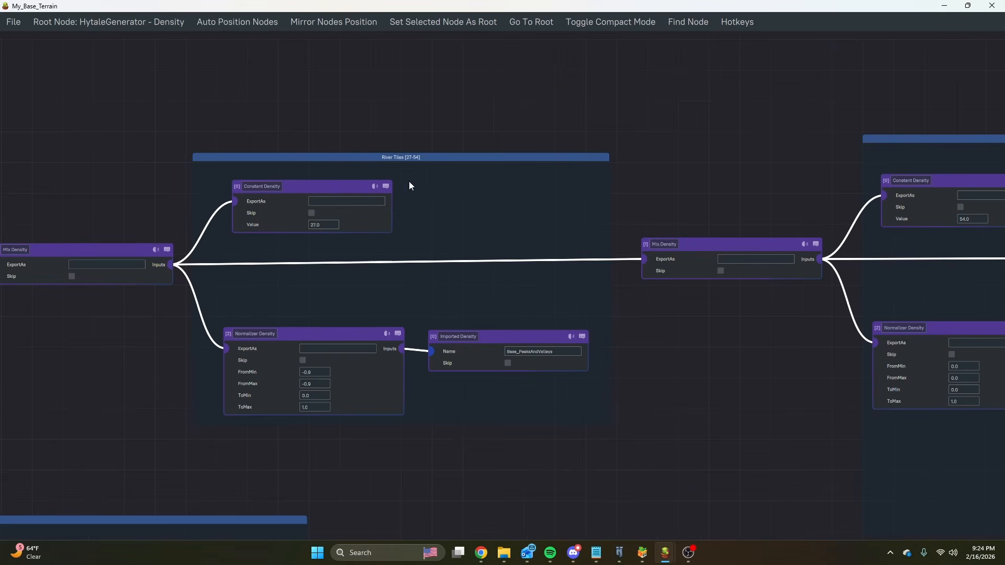
# Examine how the Beach Tiles [54-81] group sums the Base_Continents density with the multiplied Base_Erosion density.
pyautogui.moveTo(820, 357); pyautogui.dragTo(254, 331, button='middle')
pyautogui.moveTo(465, 262); pyautogui.dragTo(241, 275, button='middle')
pyautogui.scroll(-4, 399, 261)
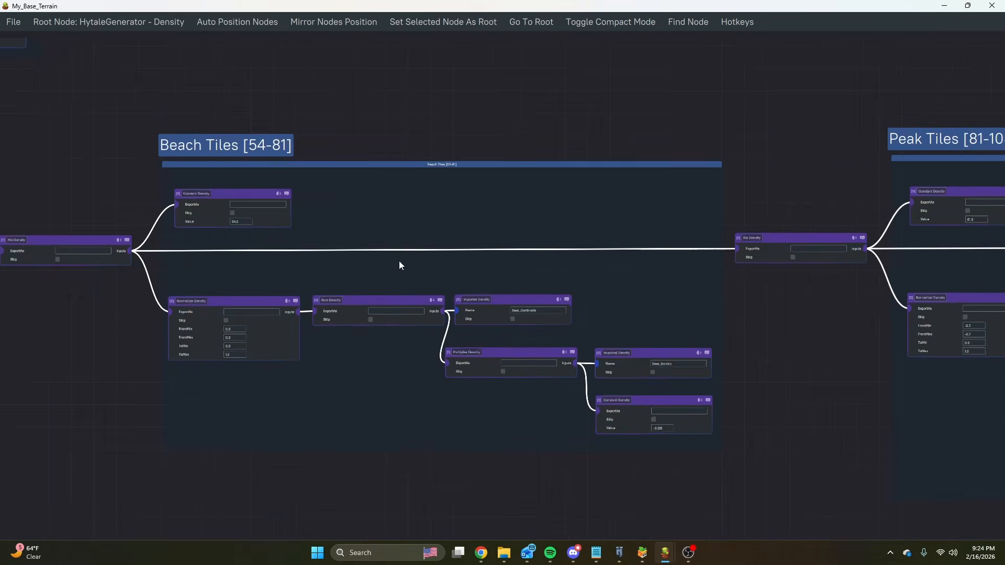
pyautogui.scroll(3, 439, 278)
pyautogui.moveTo(435, 274); pyautogui.dragTo(468, 237, button='middle')
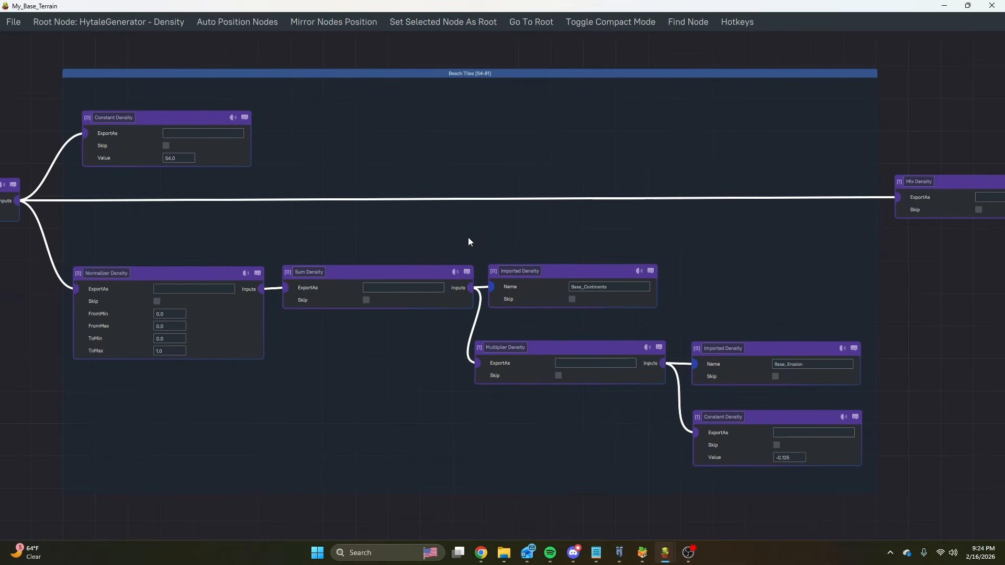
# Switch to the Hytale world and fly along the coast to examine the wide, flat beach areas.
pyautogui.click(620, 560)
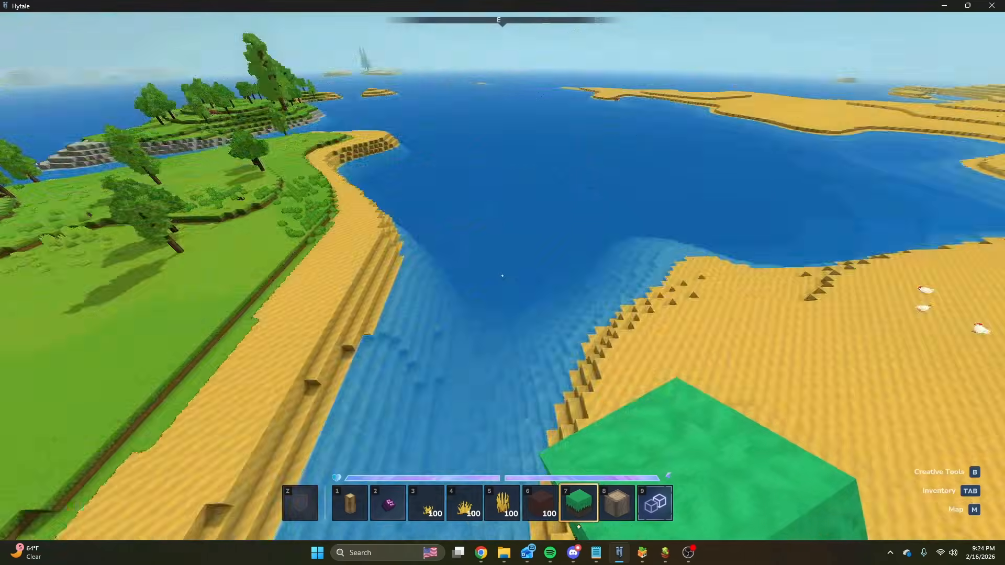
pyautogui.press('w')
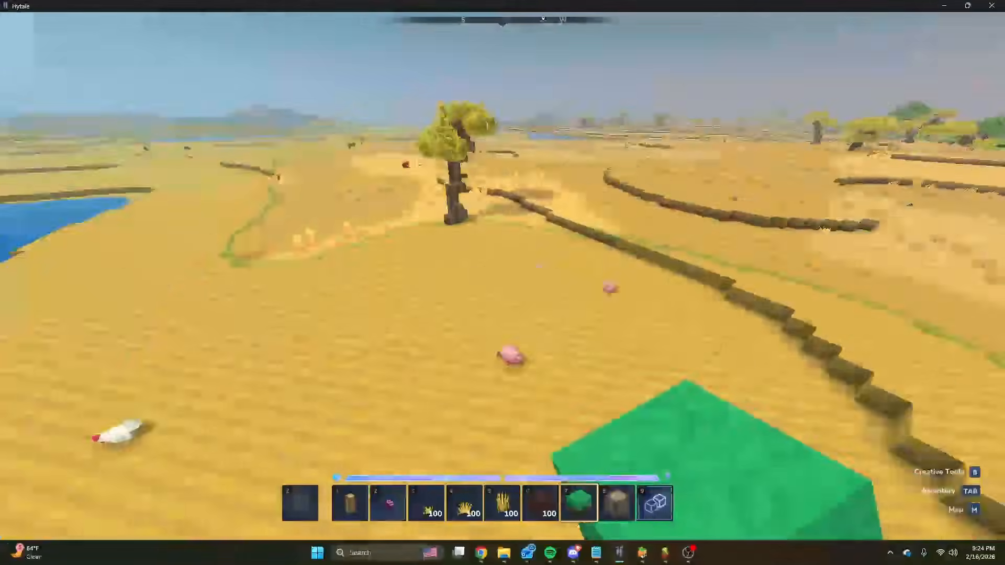
pyautogui.press('w')
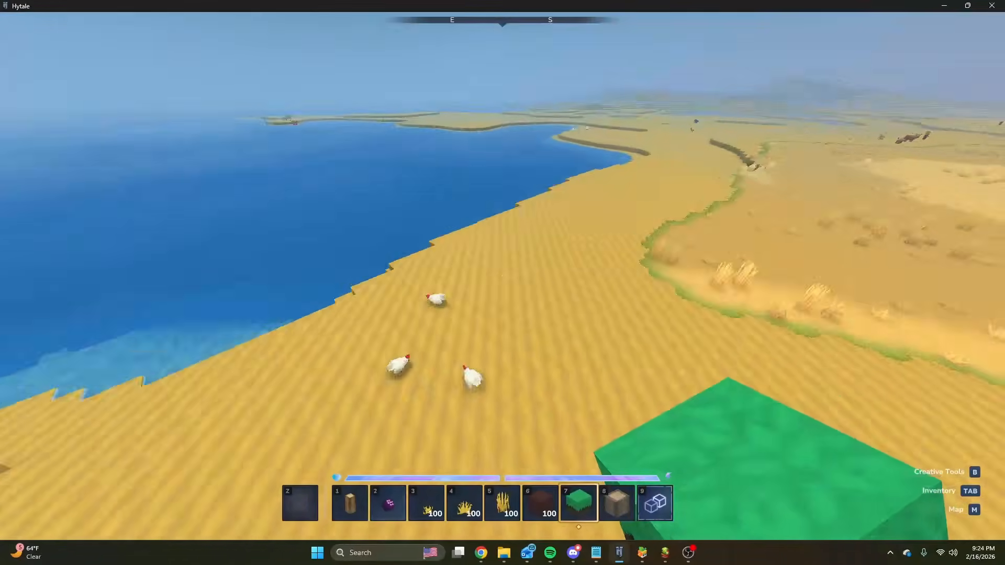
pyautogui.press('w')
pyautogui.press('space')
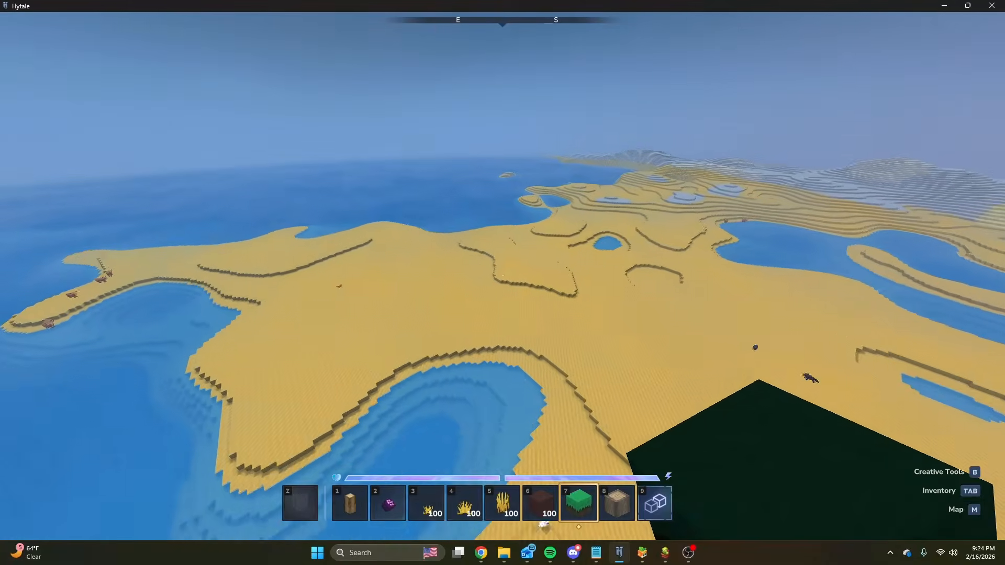
pyautogui.press('w')
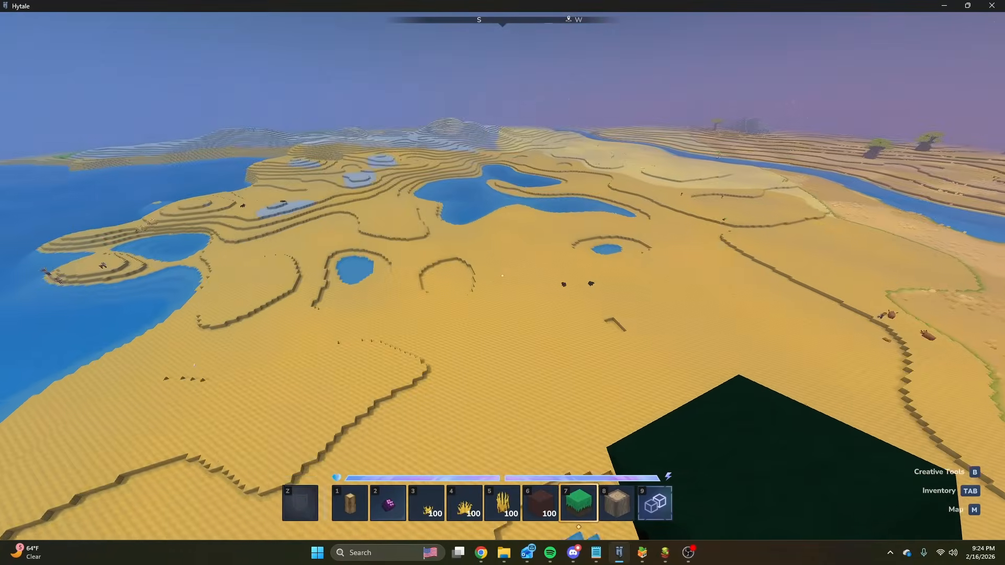
# Fly over the beach ponds and the stone patches to examine where the beach gives way to higher terrain.
pyautogui.press('w')
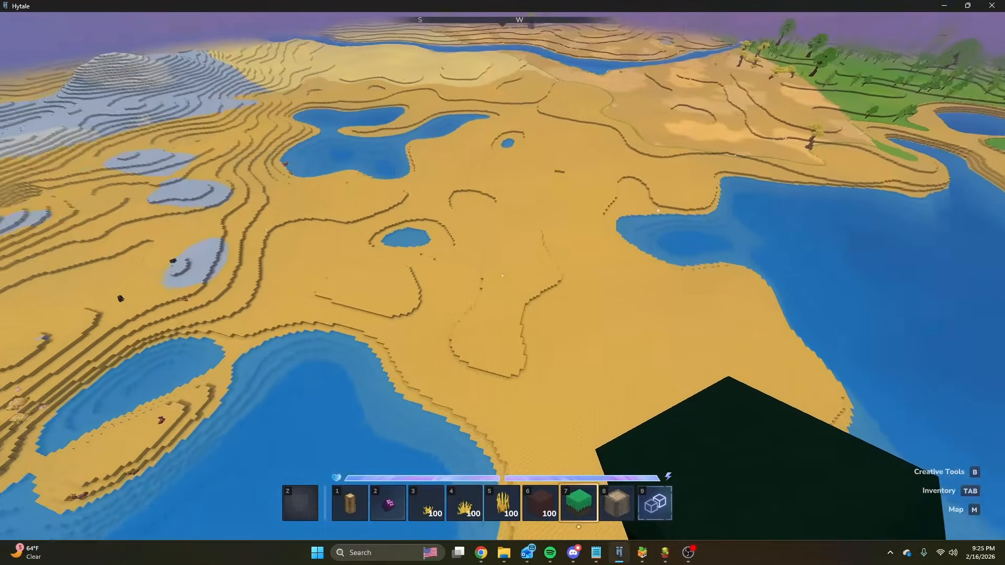
pyautogui.press('w')
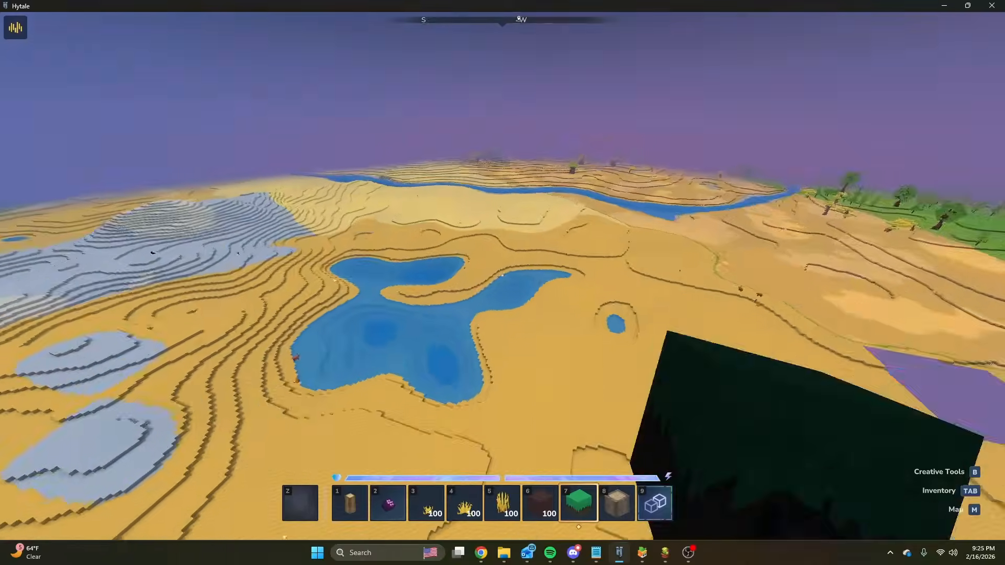
pyautogui.press('w')
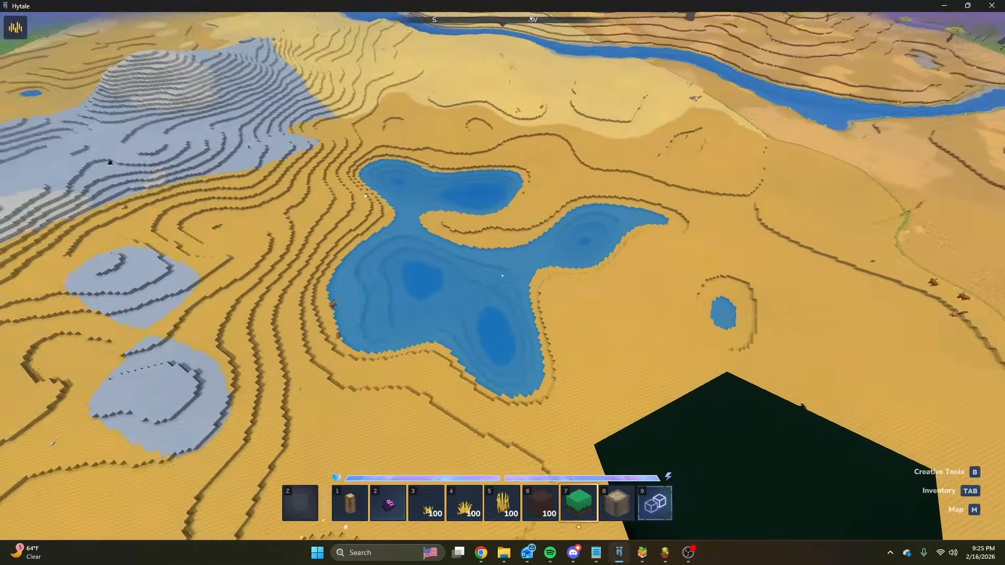
pyautogui.press('w')
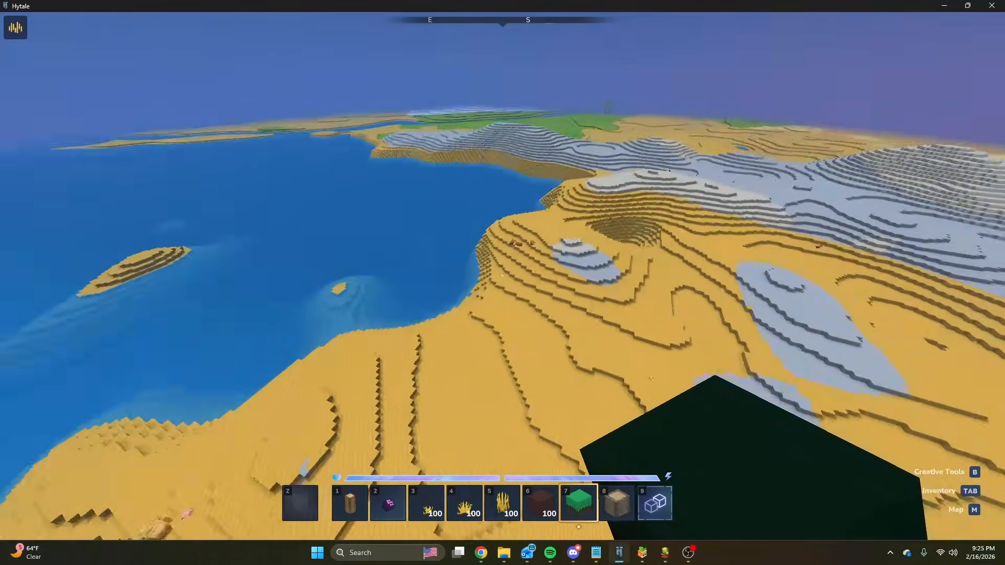
# Fly up to the steep stone hillside by the water and examine its narrow strip of beach.
pyautogui.press('w')
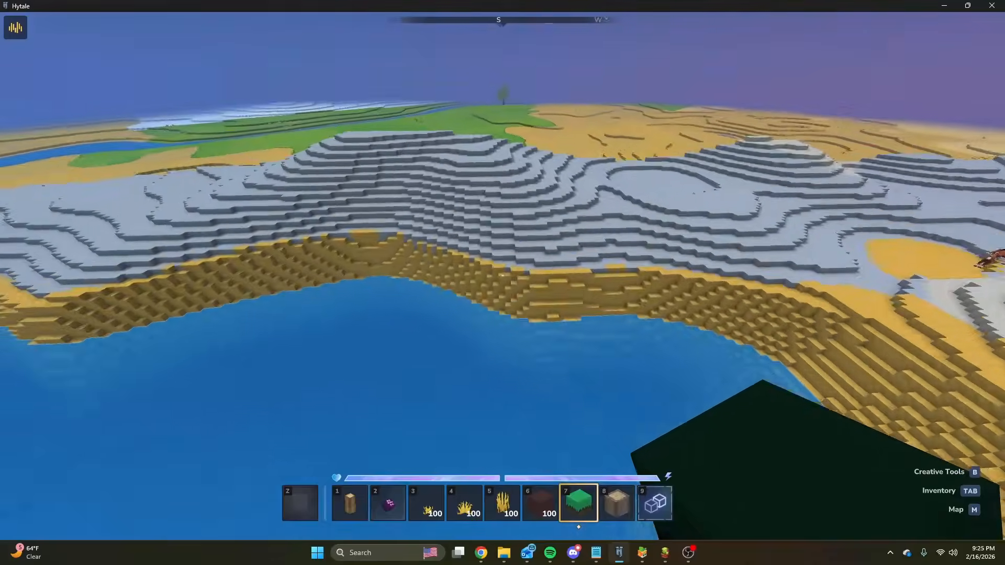
pyautogui.press('w')
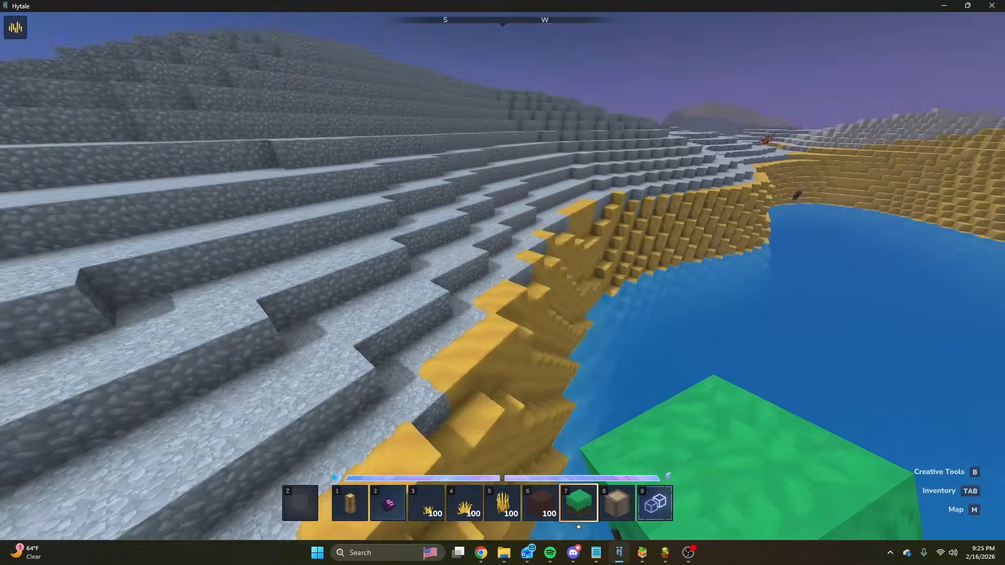
pyautogui.press('w')
pyautogui.press('w')
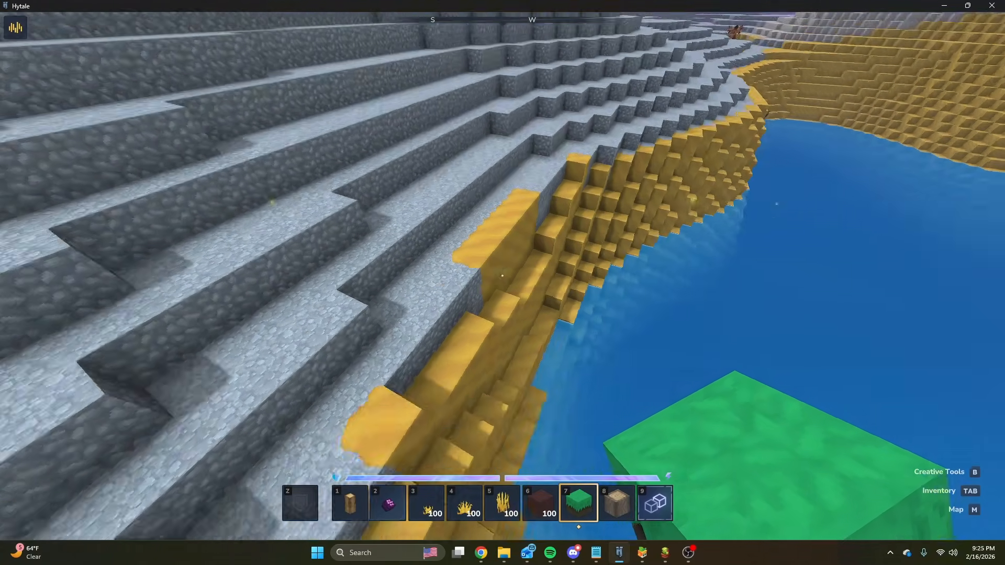
pyautogui.press('s')
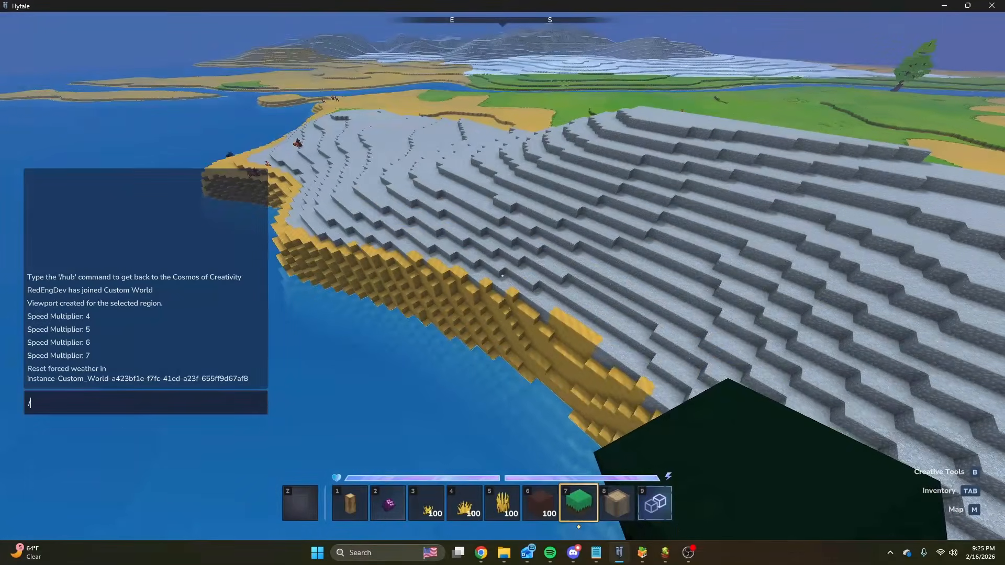
# Switch to the My_Base_Terrain graph and locate the Peak Tiles [81-108] group after the Beach Tiles group.
pyautogui.moveTo(665, 553)
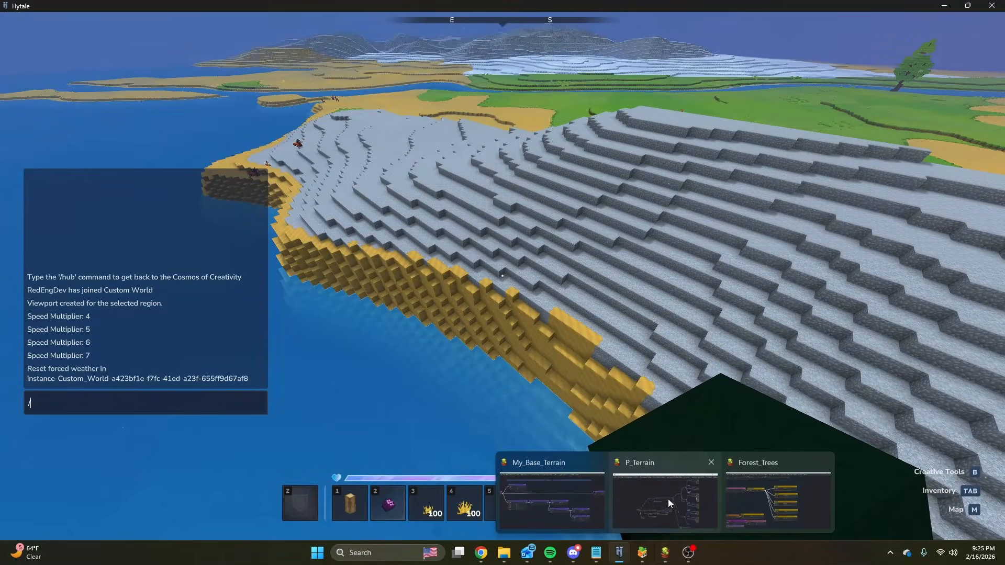
pyautogui.click(563, 504)
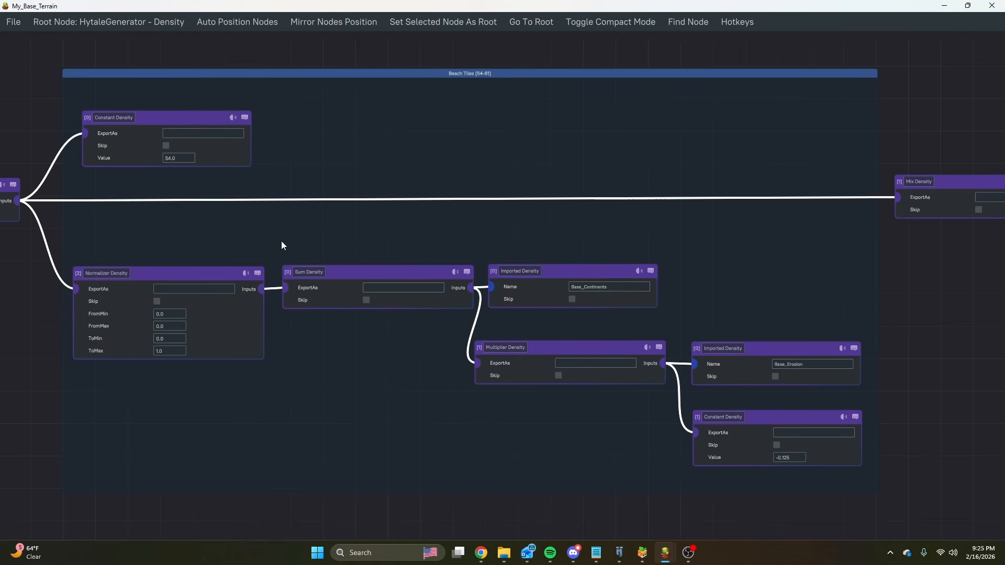
pyautogui.moveTo(282, 246); pyautogui.dragTo(376, 239)
pyautogui.scroll(-3, 512, 157)
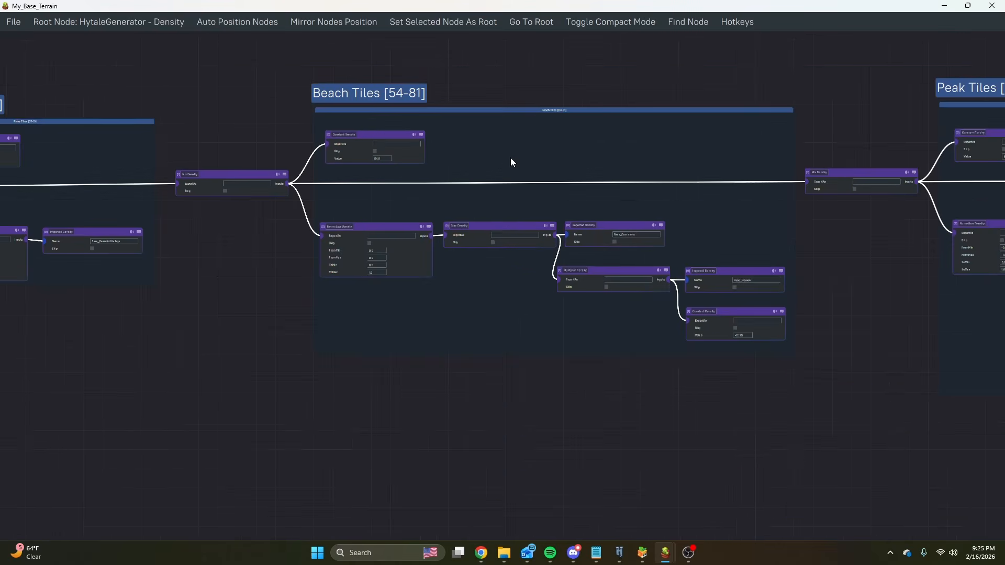
pyautogui.moveTo(521, 133); pyautogui.dragTo(136, 156)
pyautogui.moveTo(505, 285); pyautogui.dragTo(188, 317)
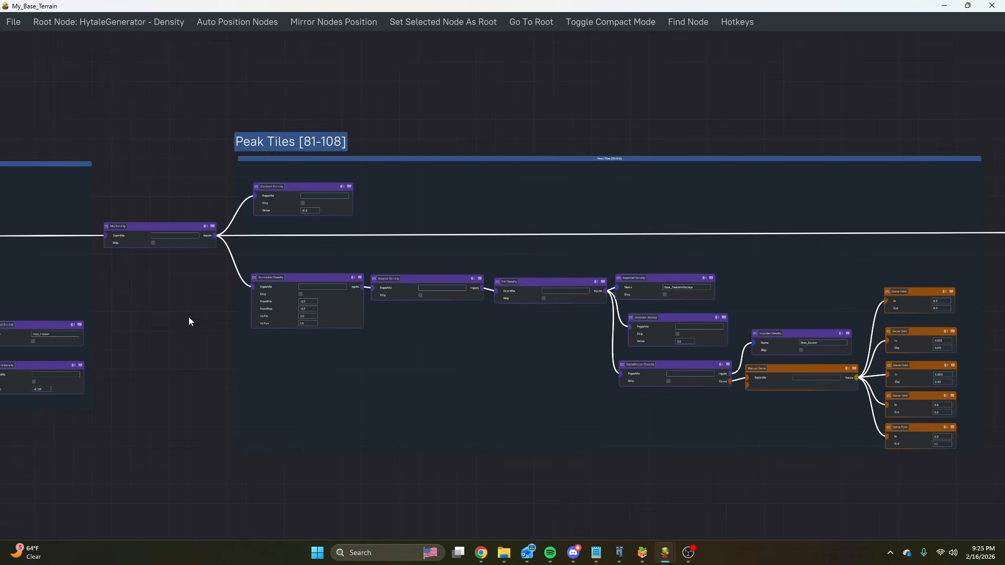
pyautogui.scroll(-5, 410, 352)
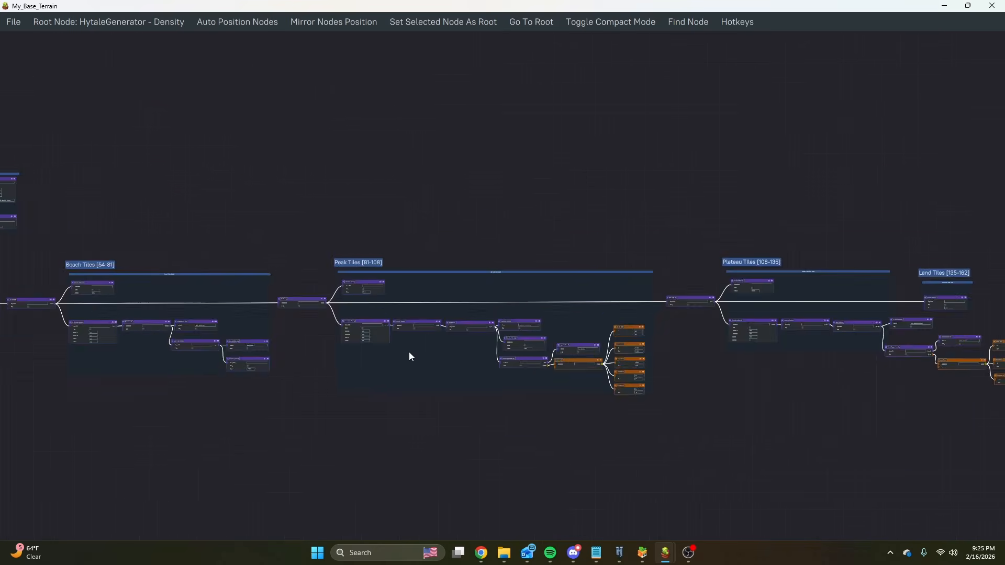
pyautogui.scroll(2, 630, 309)
pyautogui.scroll(2, 194, 321)
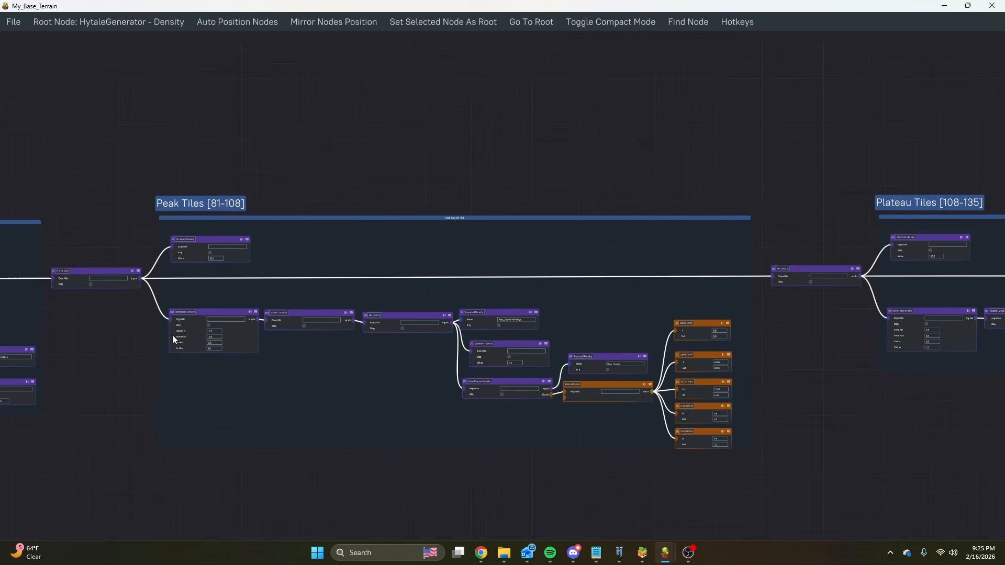
pyautogui.scroll(3, 459, 352)
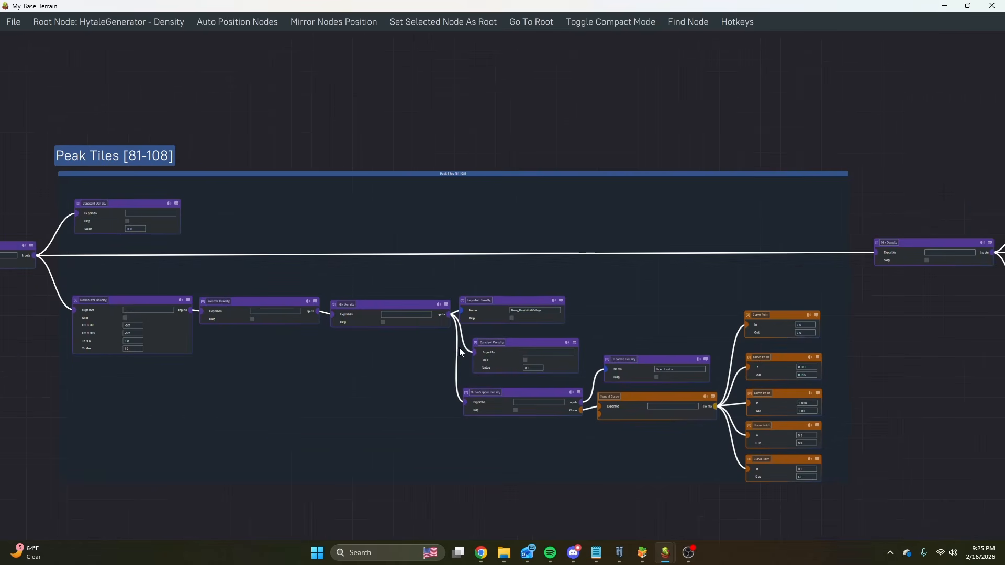
# Examine how the Peak Tiles group mixes Base_PeaksAndValleys with a constant density, using Base_Erosion mapped through a manual curve.
pyautogui.moveTo(432, 312); pyautogui.dragTo(529, 265, button='middle')
pyautogui.scroll(5, 644, 276)
pyautogui.moveTo(711, 271); pyautogui.dragTo(620, 260, button='middle')
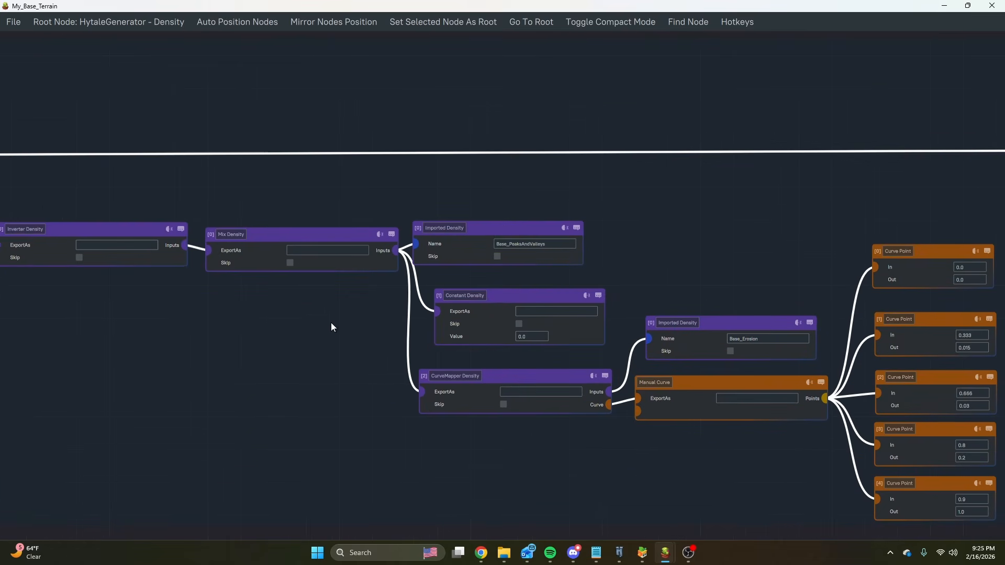
pyautogui.moveTo(331, 324); pyautogui.dragTo(422, 310, button='middle')
pyautogui.moveTo(485, 308); pyautogui.dragTo(249, 309, button='middle')
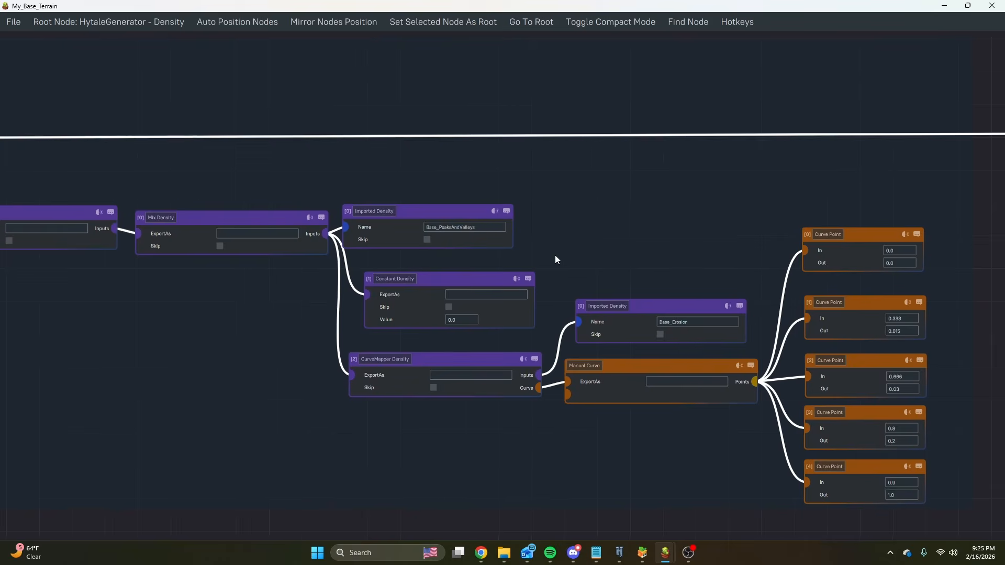
pyautogui.moveTo(555, 256); pyautogui.dragTo(489, 252, button='middle')
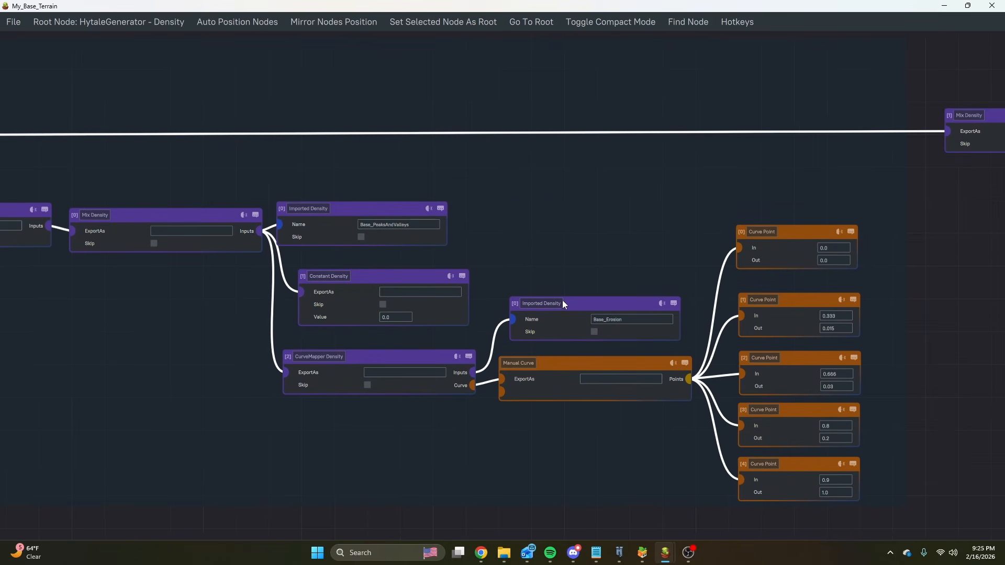
pyautogui.moveTo(588, 260); pyautogui.dragTo(538, 230, button='middle')
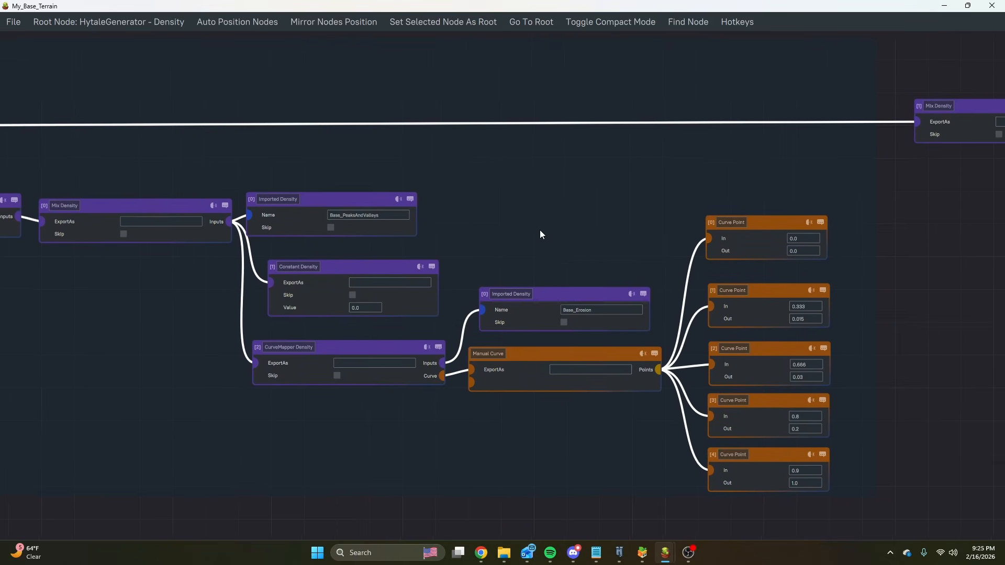
# Switch to the Hytale world and look over the snow, grass and beach areas around the river.
pyautogui.click(619, 553)
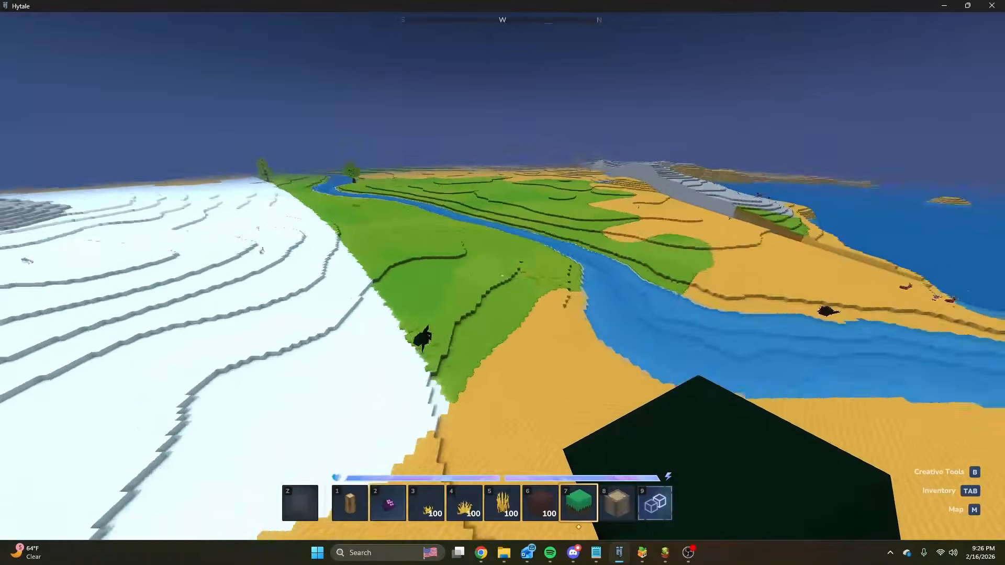
pyautogui.press('/')
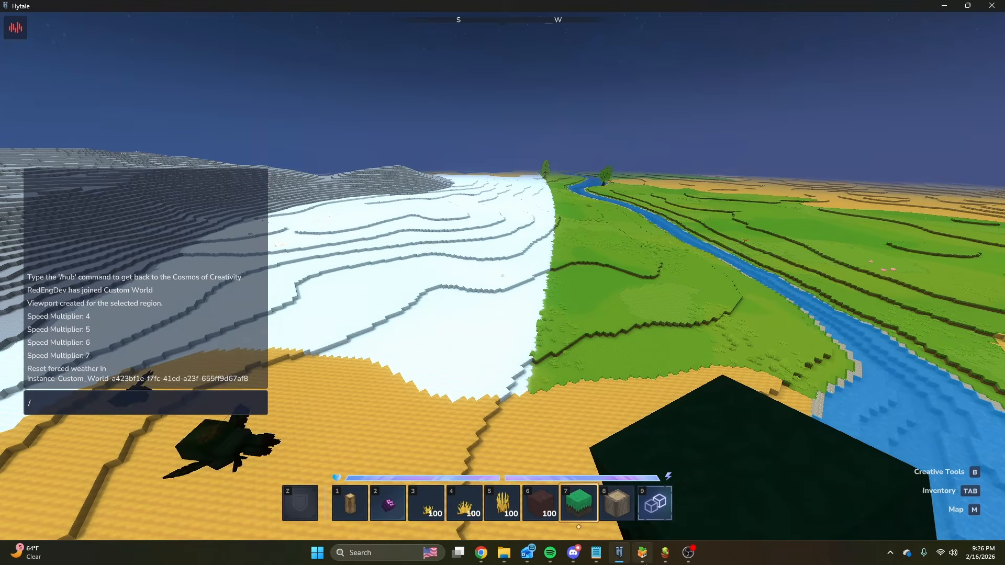
# Return to the My_Base_Terrain graph and examine the Peak Tiles curve points, then its Inverter and Normalizer density nodes.
pyautogui.moveTo(663, 503)
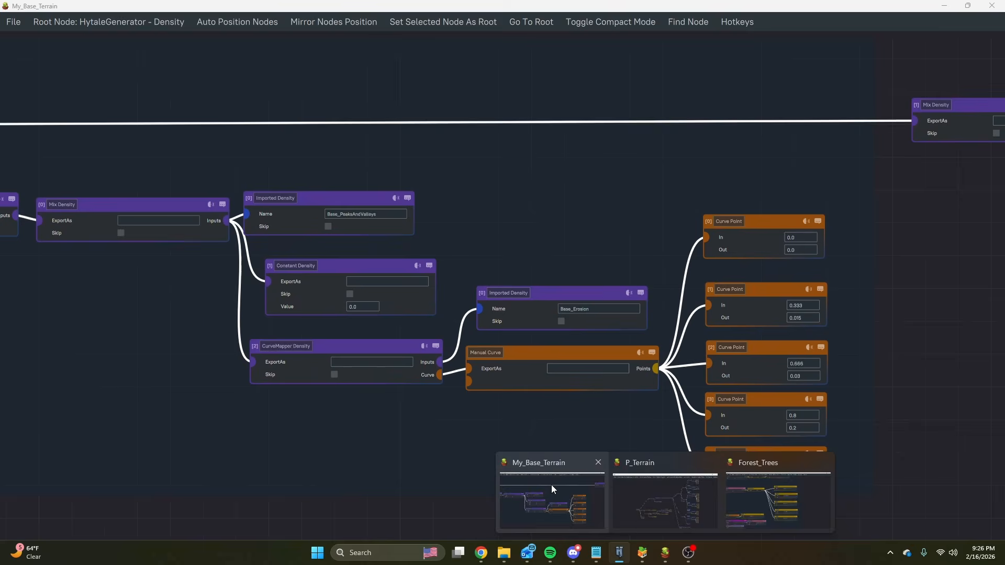
pyautogui.click(551, 486)
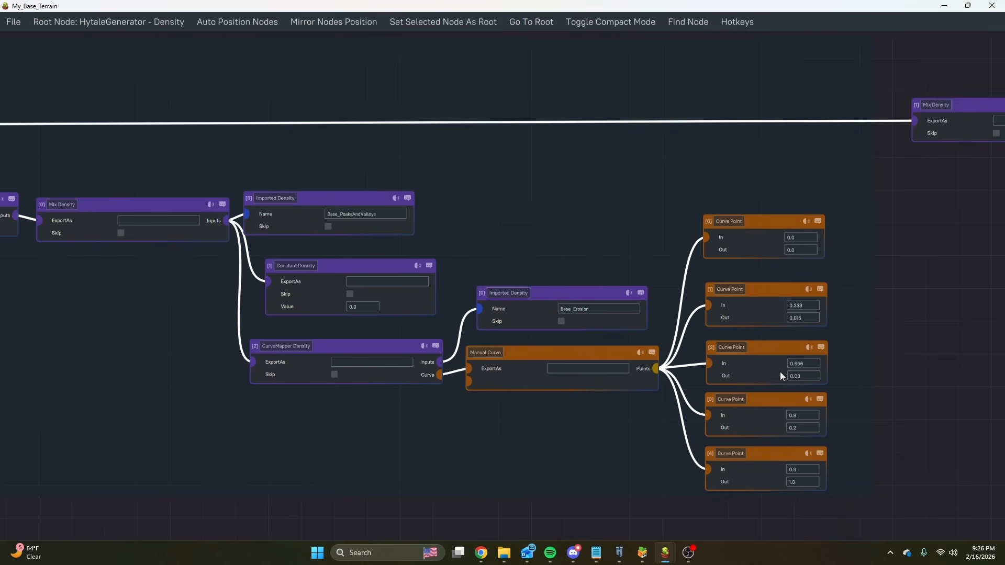
pyautogui.moveTo(820, 359); pyautogui.dragTo(812, 357, button='middle')
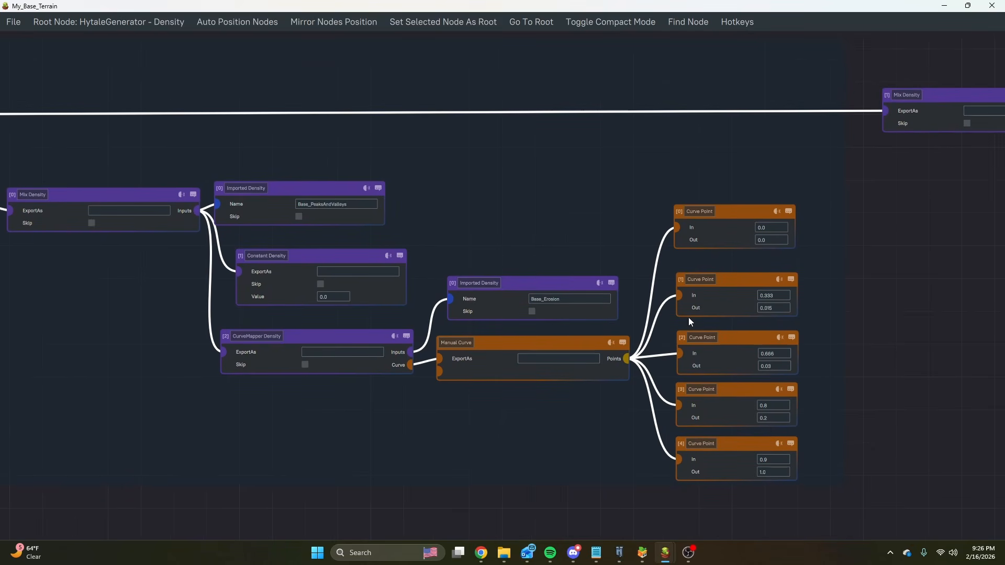
pyautogui.moveTo(465, 213); pyautogui.dragTo(670, 207, button='middle')
pyautogui.moveTo(255, 300); pyautogui.dragTo(570, 301, button='middle')
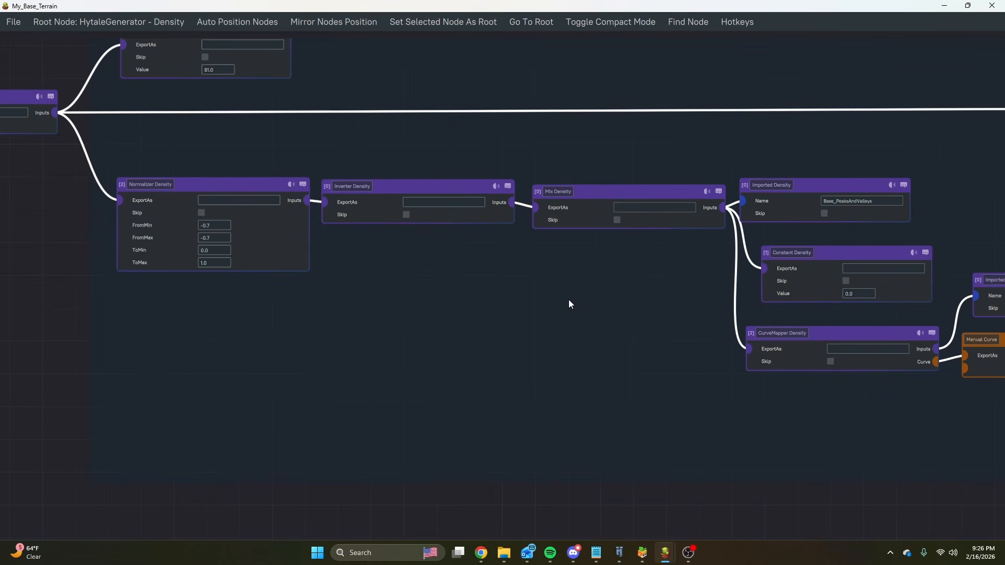
pyautogui.moveTo(389, 296); pyautogui.dragTo(386, 375, button='middle')
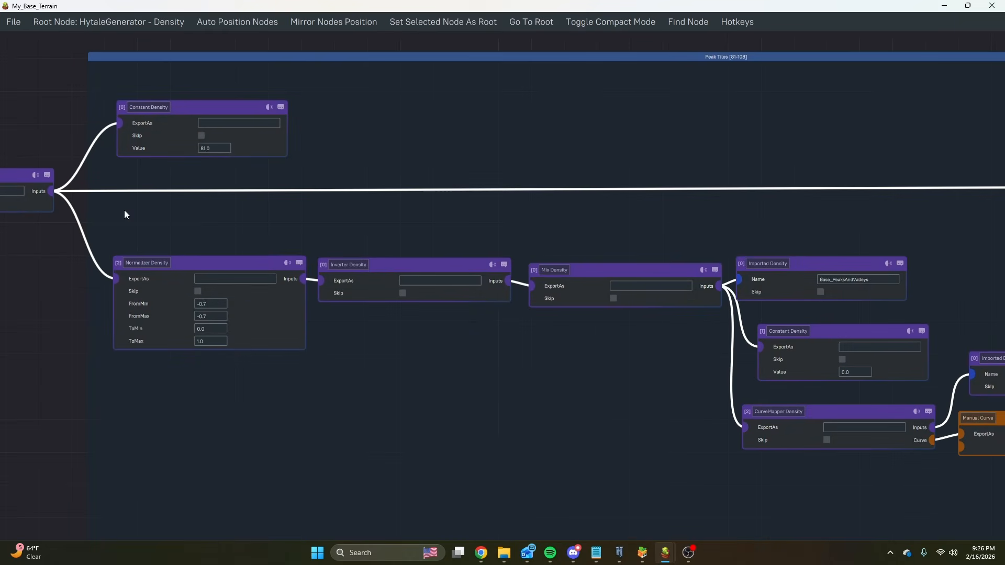
# Switch to the Hytale world and fly along the coastal stone strip to the pale stepped hills.
pyautogui.click(628, 559)
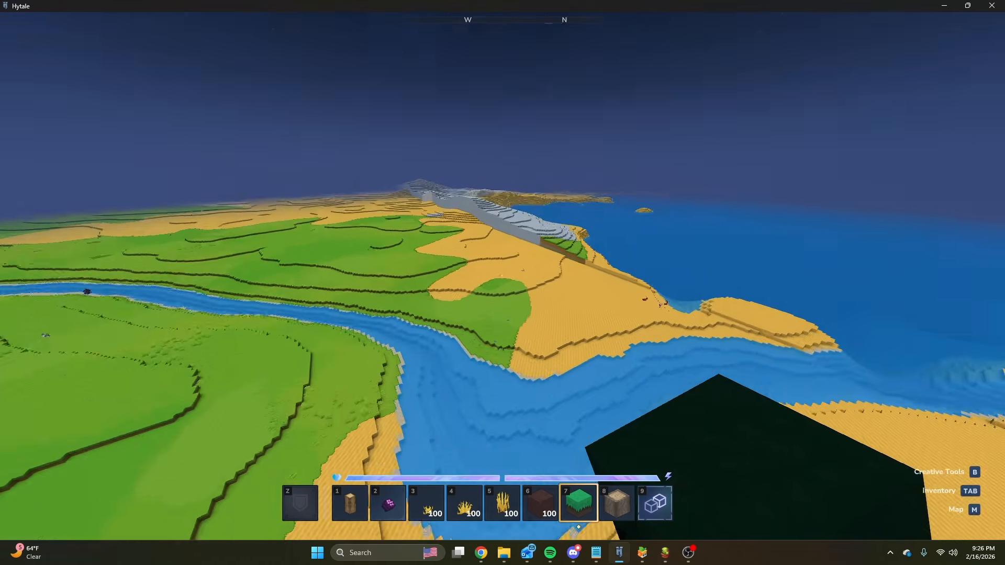
pyautogui.press('w')
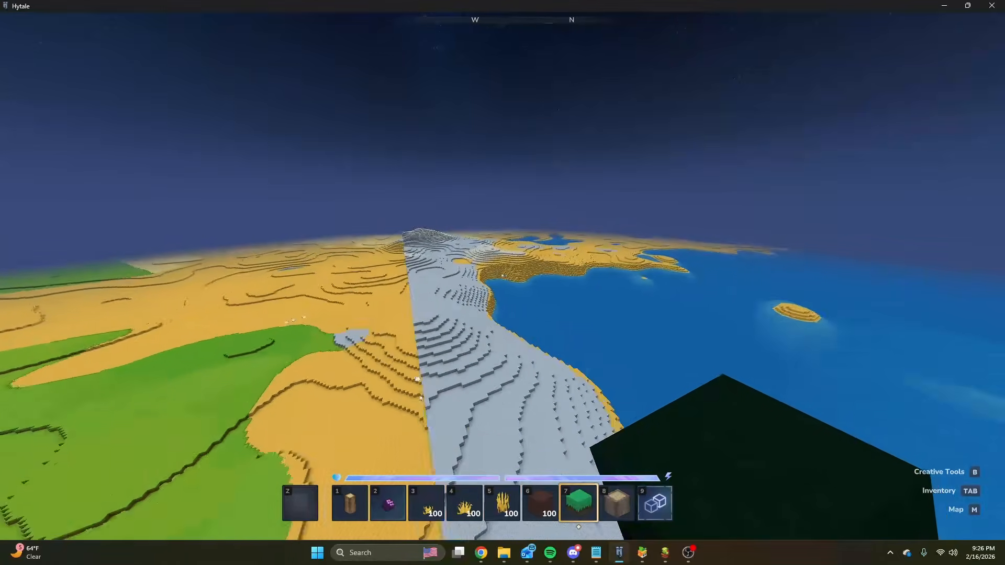
pyautogui.press('w')
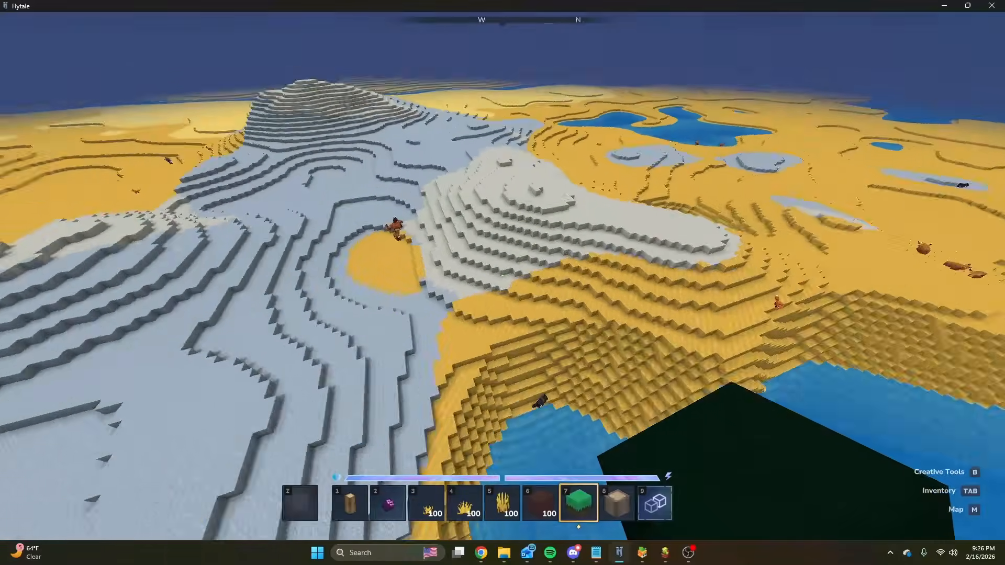
pyautogui.press('w')
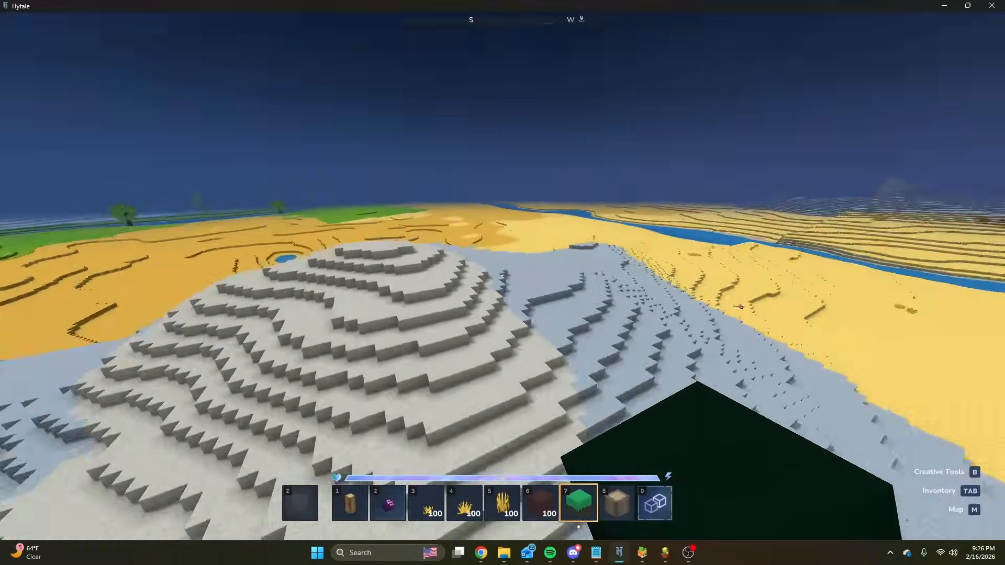
pyautogui.press('w')
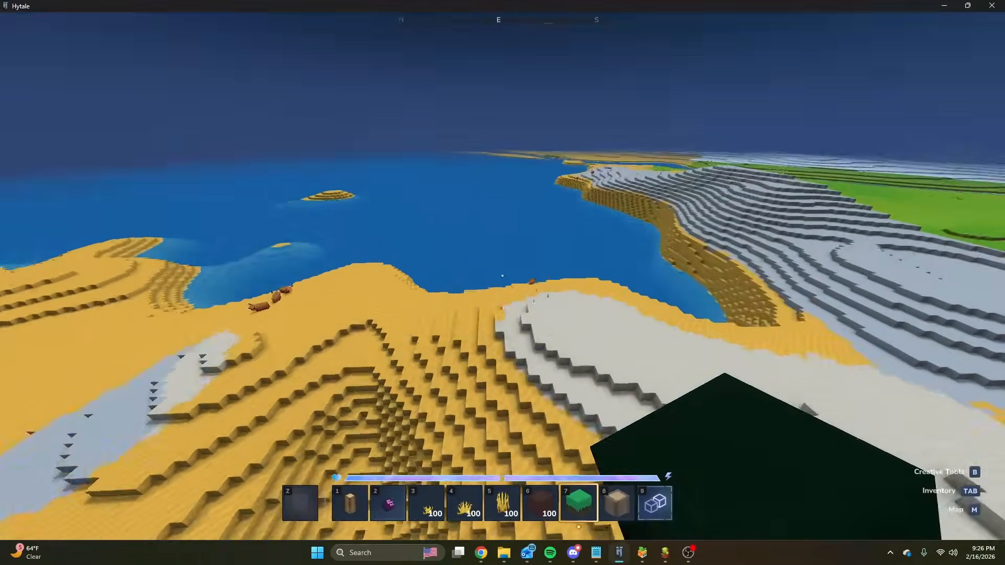
# Fly around the bay and above the stone hills to examine where the peak area borders the sand.
pyautogui.press('w')
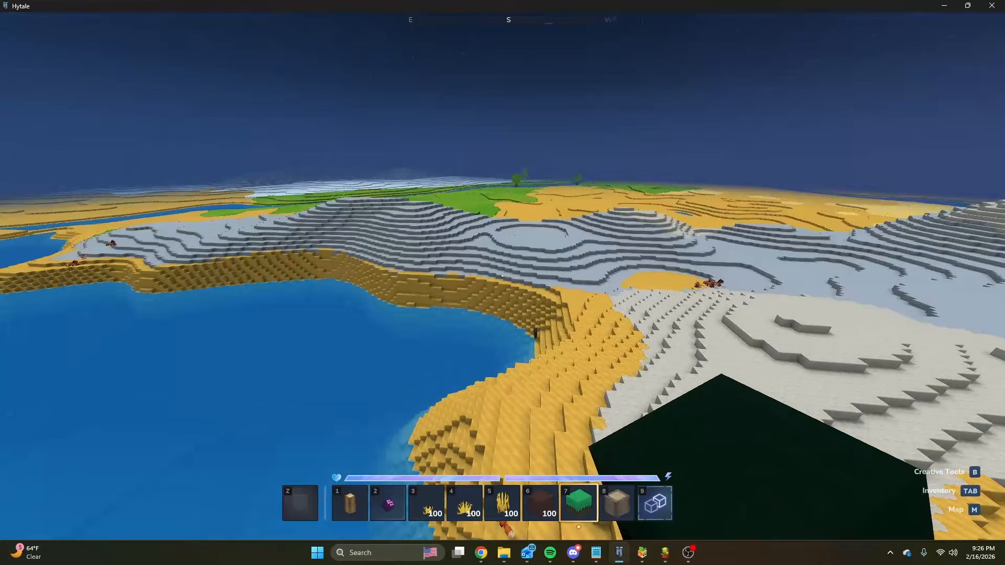
pyautogui.press('w')
pyautogui.press('s')
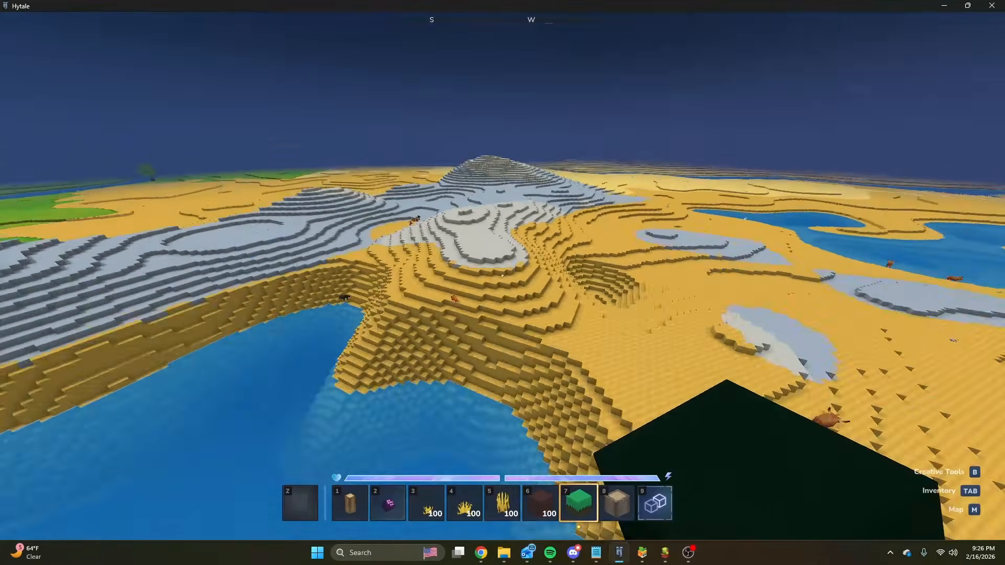
pyautogui.press('w')
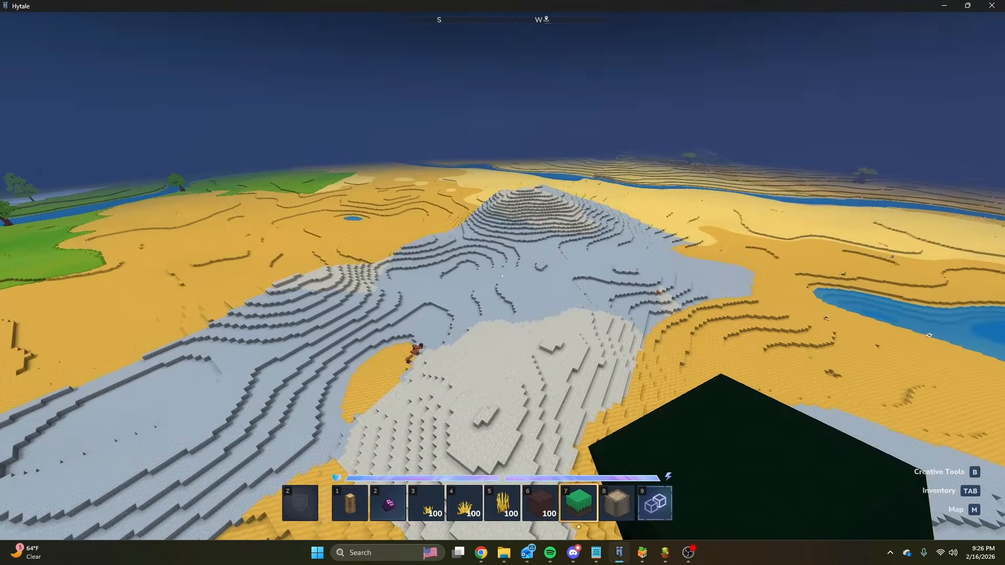
pyautogui.press('w')
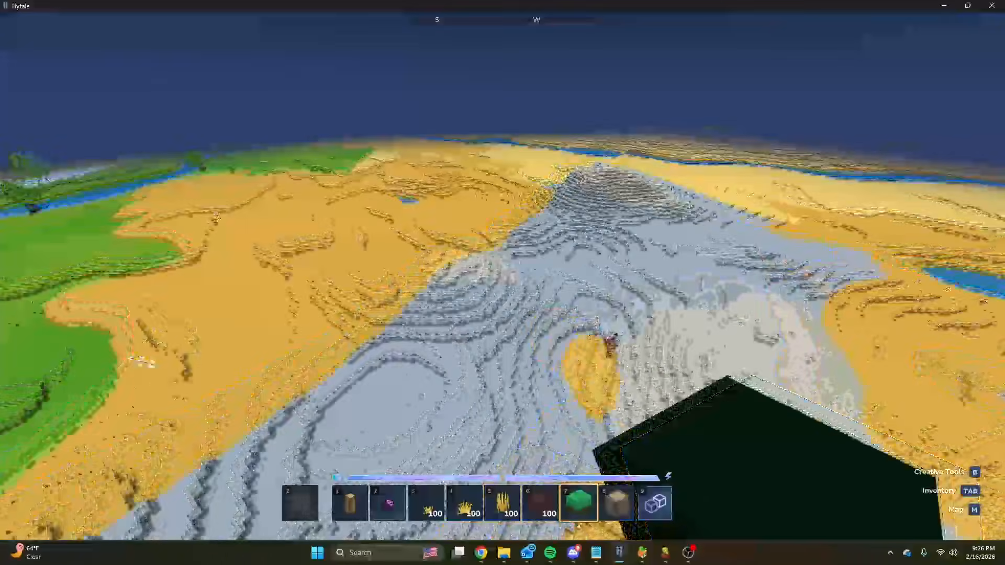
pyautogui.press('w')
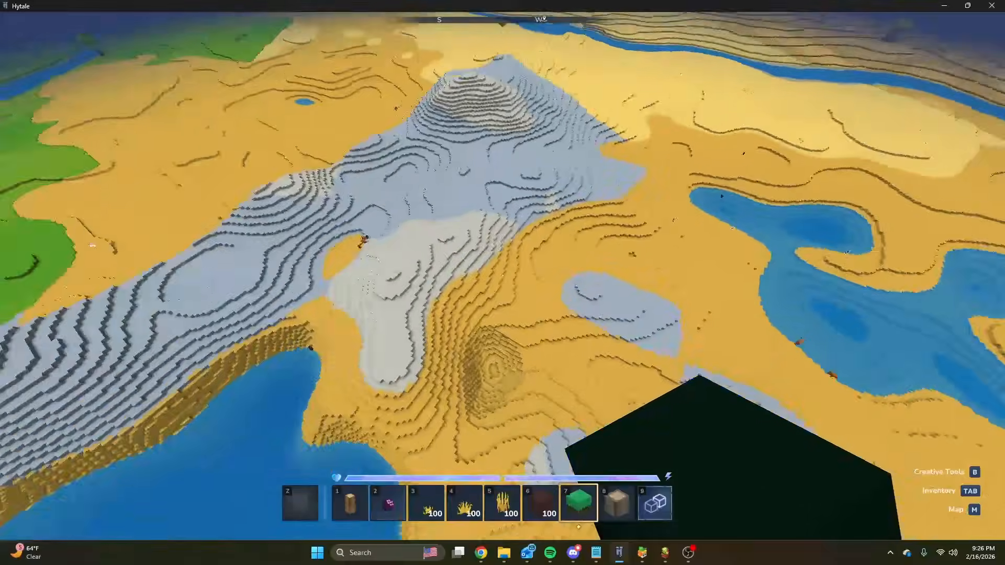
pyautogui.press('ctrl')
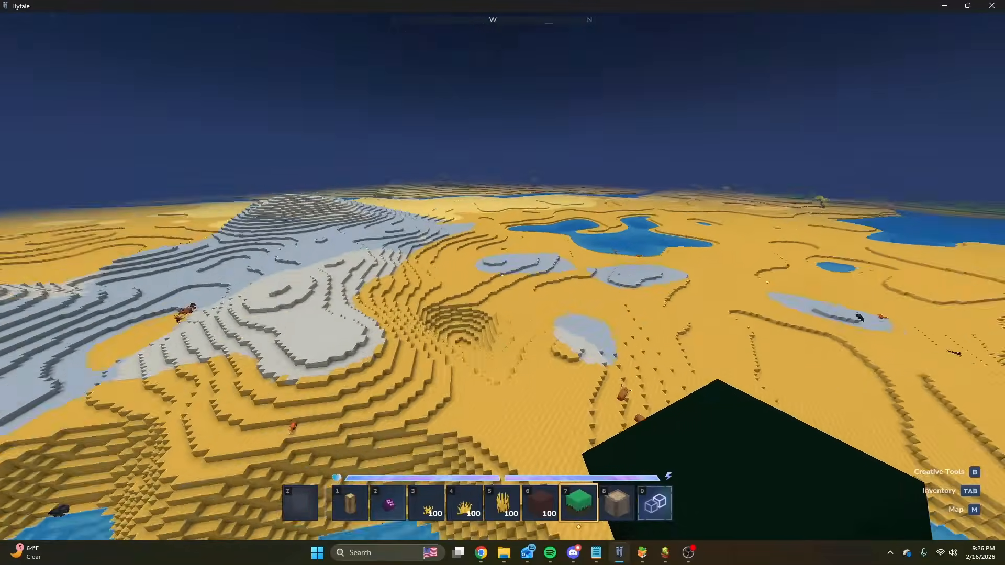
# Fly past the lake and the snowy forest to examine the tall, steep peaks rising from the stone terrain.
pyautogui.press('w')
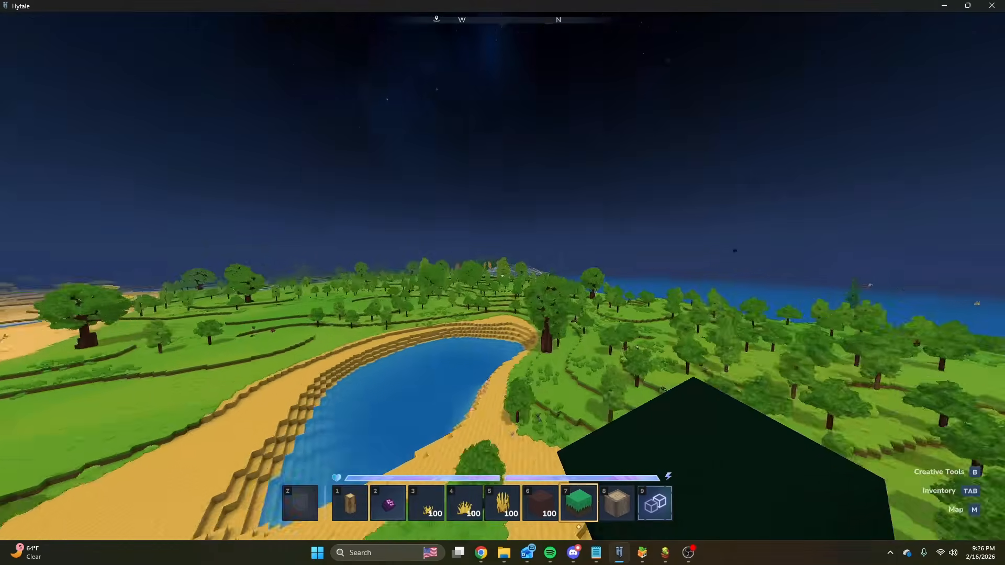
pyautogui.press('w')
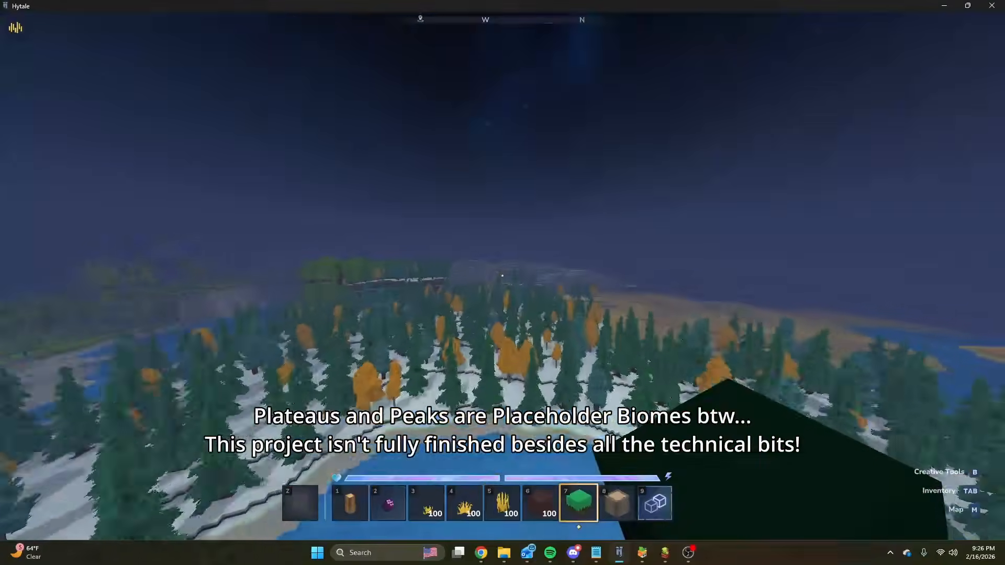
pyautogui.press('w')
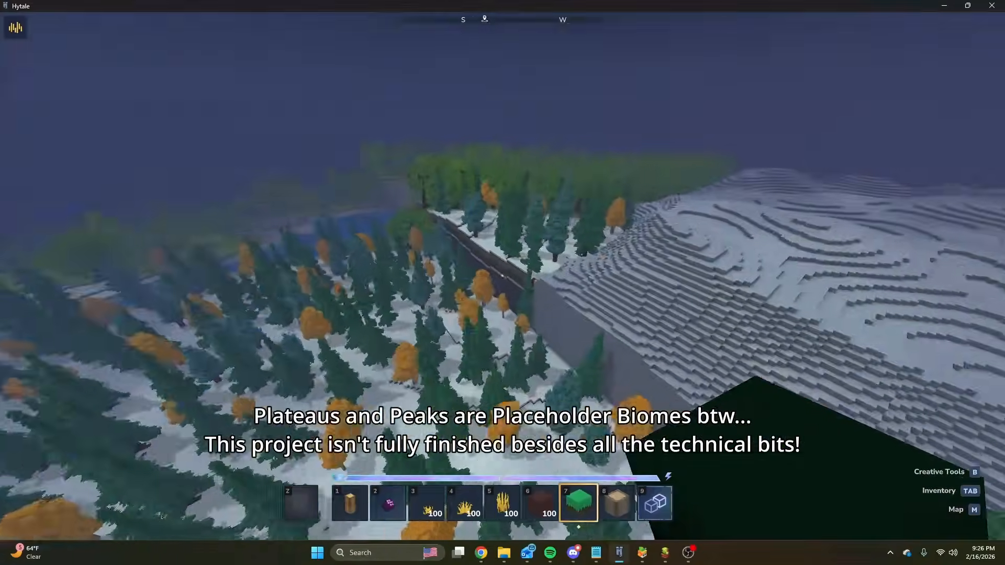
pyautogui.press('w')
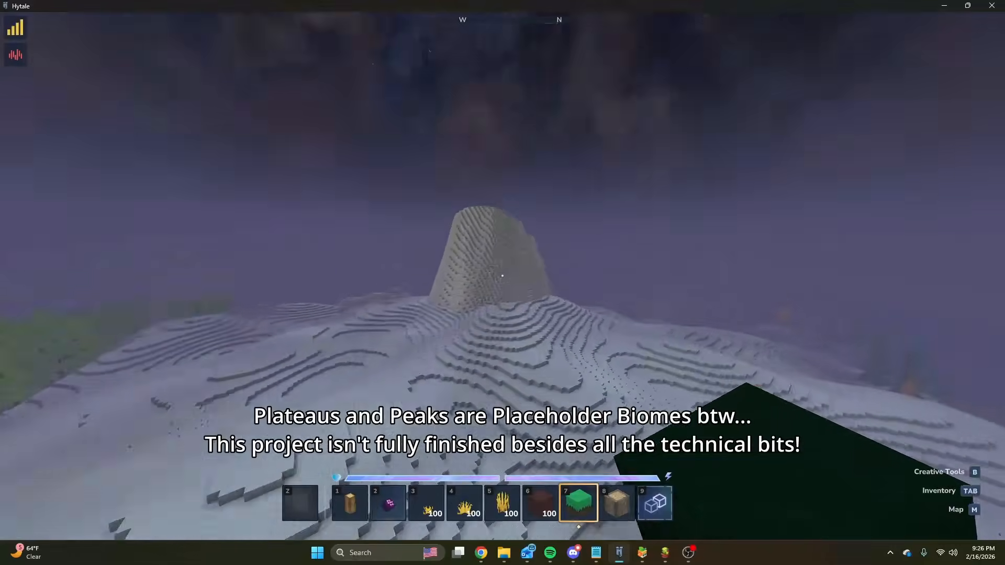
pyautogui.press('w')
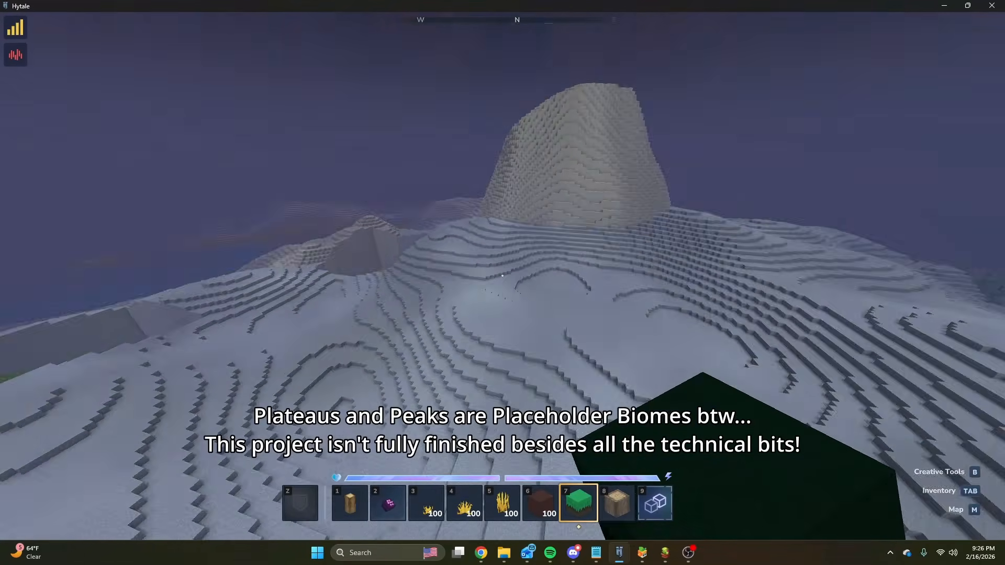
pyautogui.press('w')
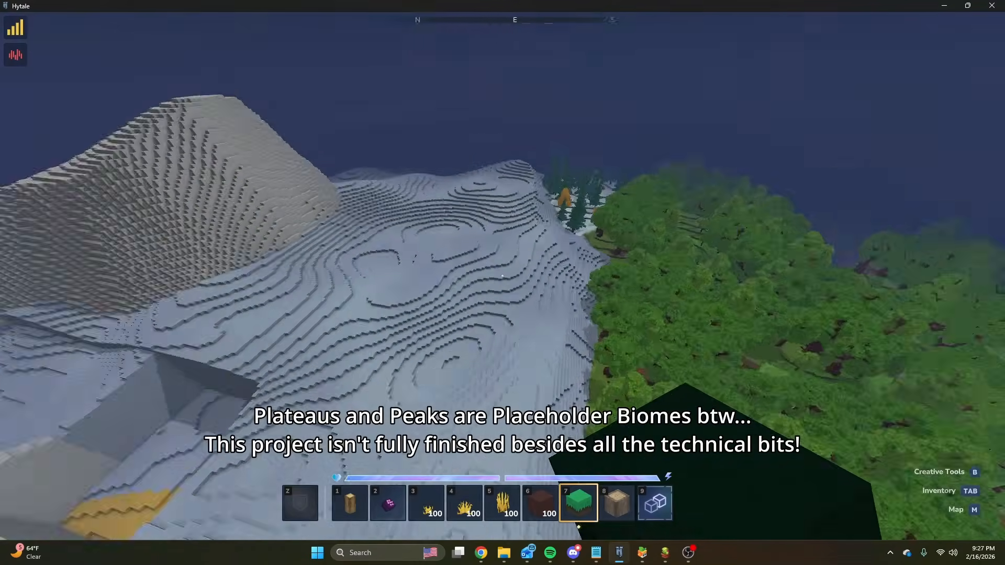
# Fly over the grey stone plateau and around its tall peak to examine where it borders the forest and sand.
pyautogui.press('w')
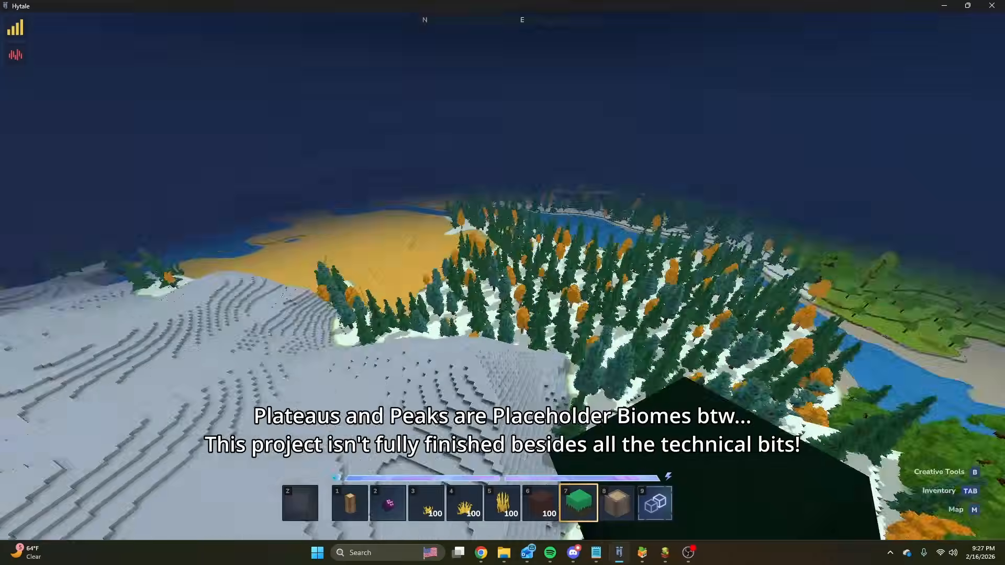
pyautogui.press('w')
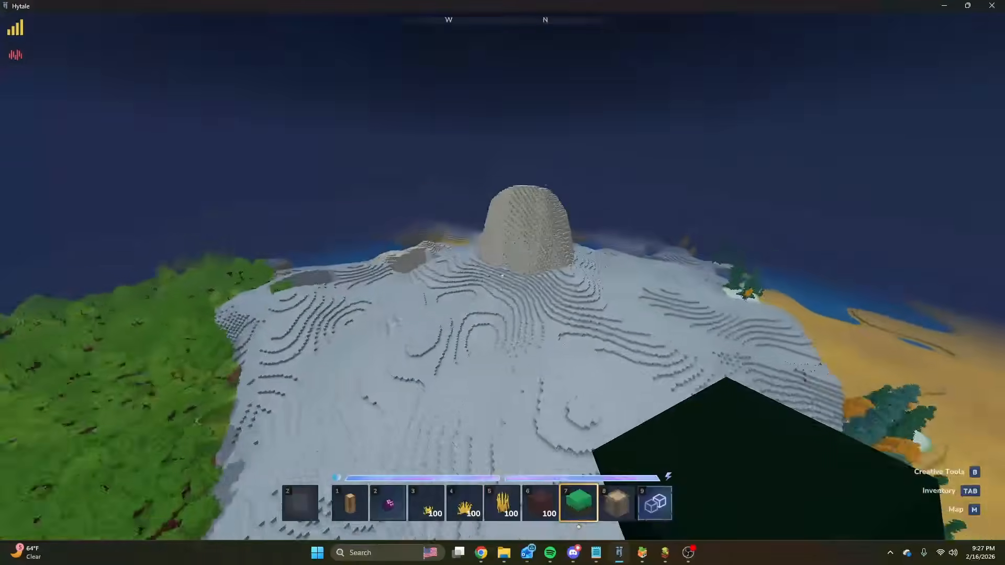
pyautogui.press('w')
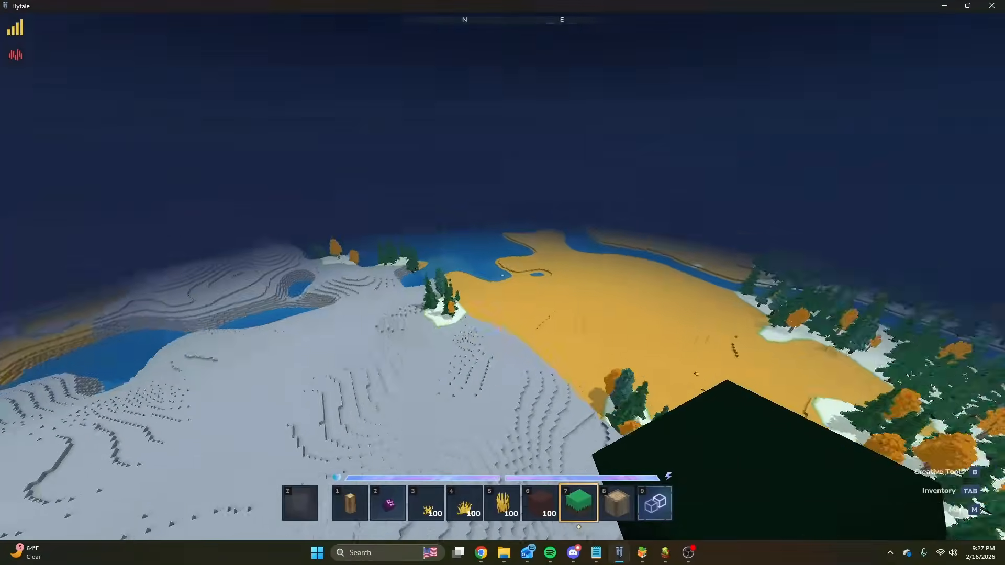
pyautogui.press('a')
pyautogui.press('s')
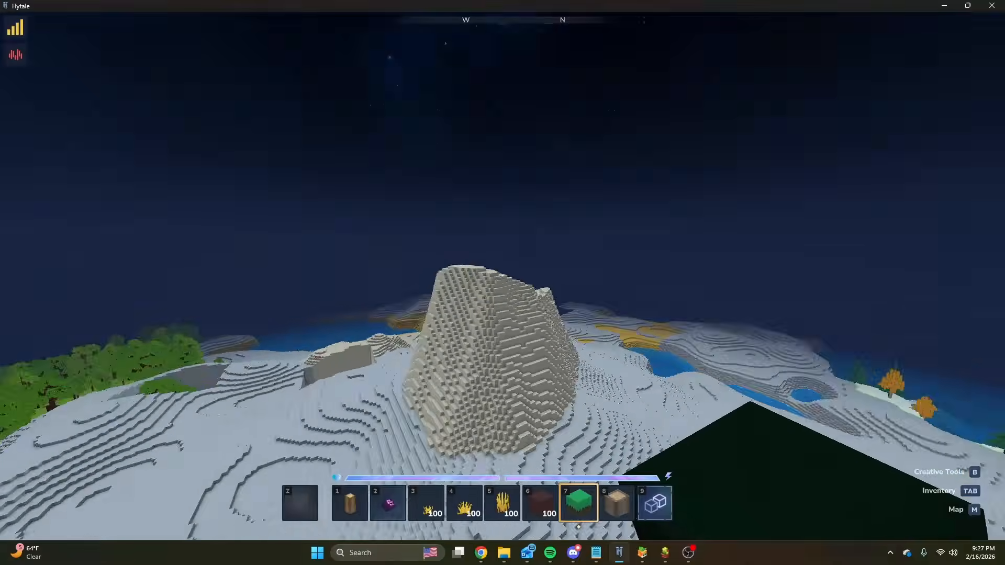
pyautogui.press('w')
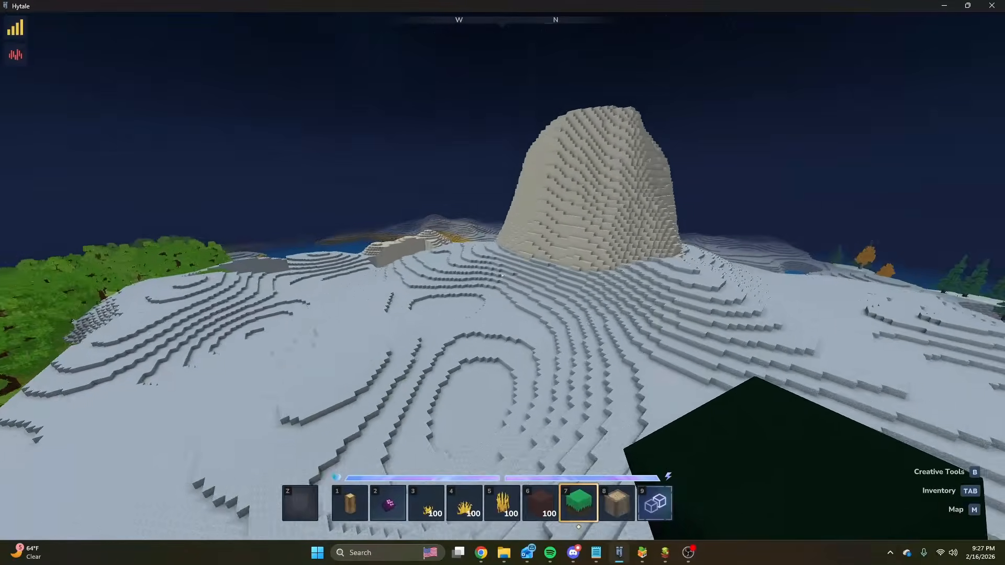
pyautogui.press('s')
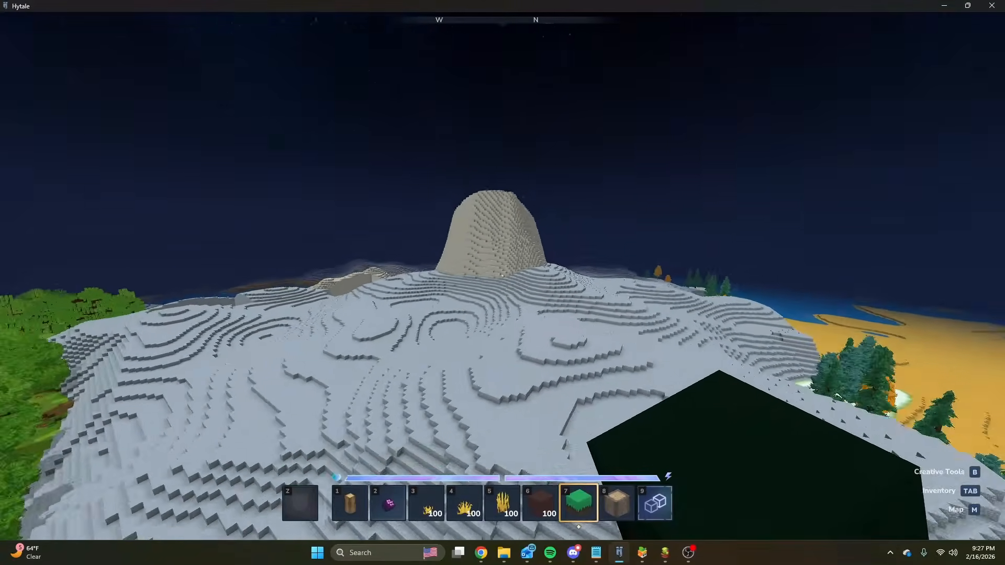
# Switch to the My_Base_Terrain graph and examine the Plateau Tiles and Land Tiles groups beyond Peak Tiles.
pyautogui.press('/')
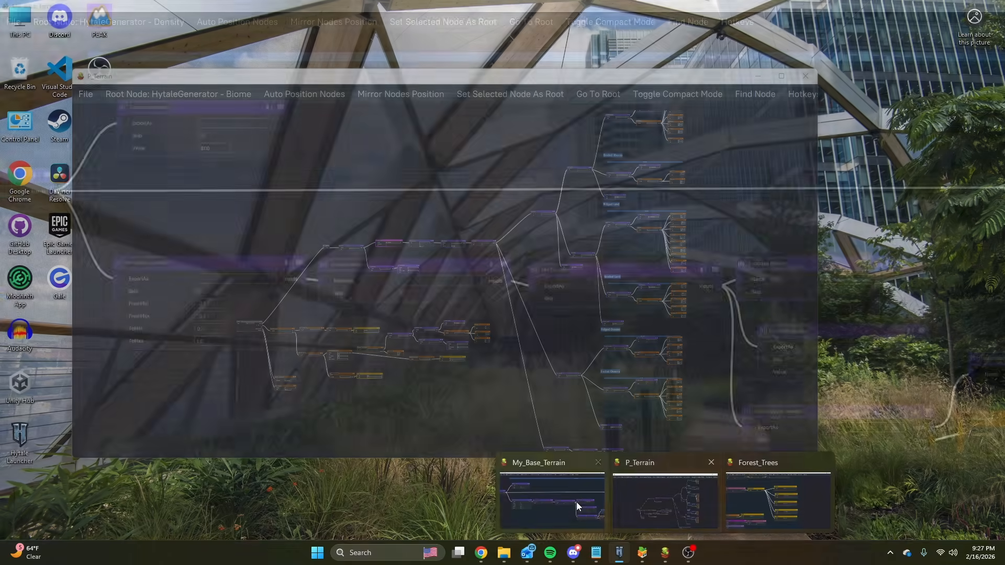
pyautogui.click(576, 500)
pyautogui.scroll(3, 476, 411)
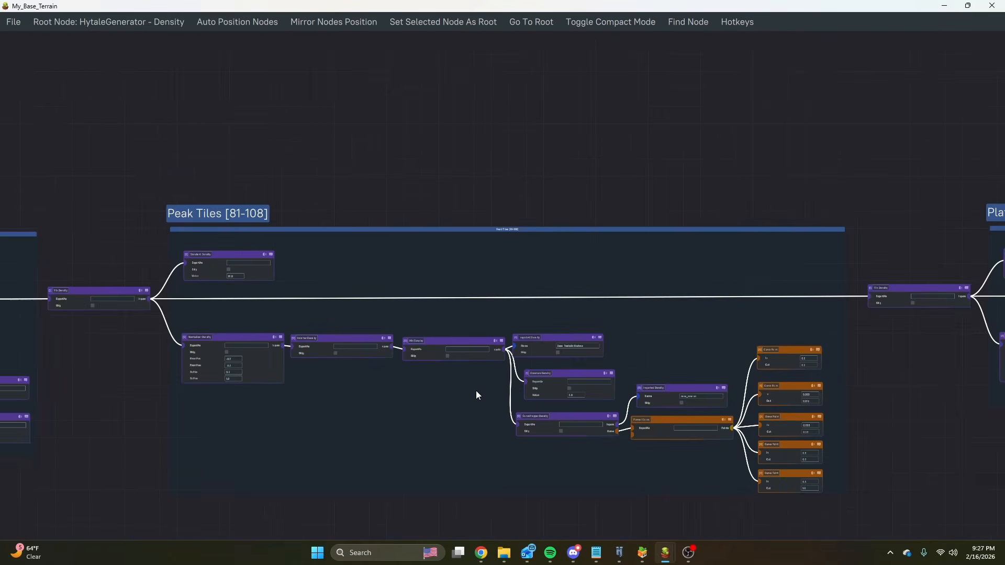
pyautogui.scroll(-3, 476, 390)
pyautogui.moveTo(759, 384); pyautogui.dragTo(451, 347, button='middle')
pyautogui.scroll(5, 642, 281)
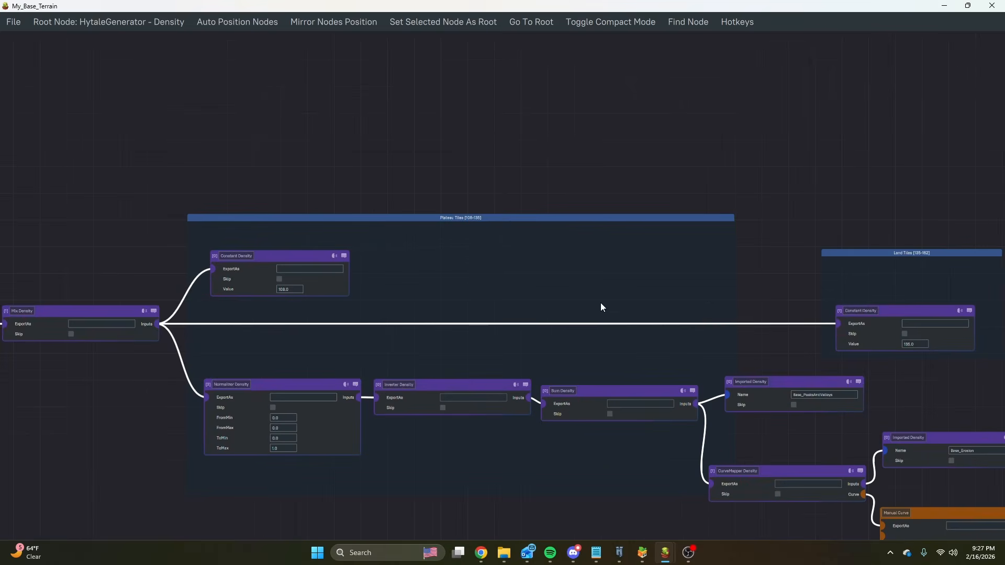
pyautogui.moveTo(601, 304); pyautogui.dragTo(565, 258, button='middle')
pyautogui.moveTo(518, 306); pyautogui.dragTo(448, 274, button='middle')
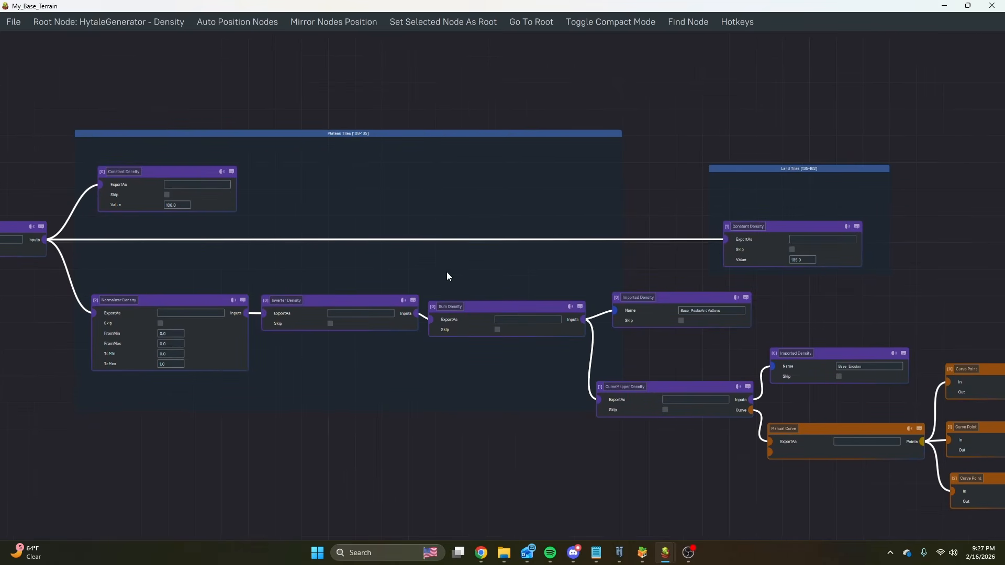
pyautogui.scroll(-3, 483, 247)
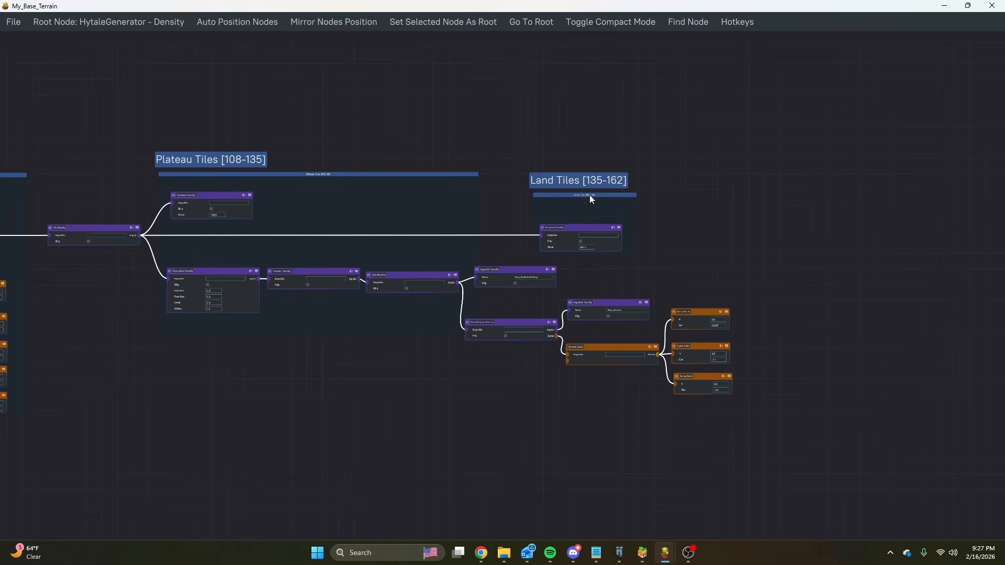
# Move the Land Tiles group farther from the Plateau Tiles group and enlarge Plateau Tiles to enclose its CurveMapper and curve point nodes.
pyautogui.moveTo(590, 197); pyautogui.dragTo(825, 183)
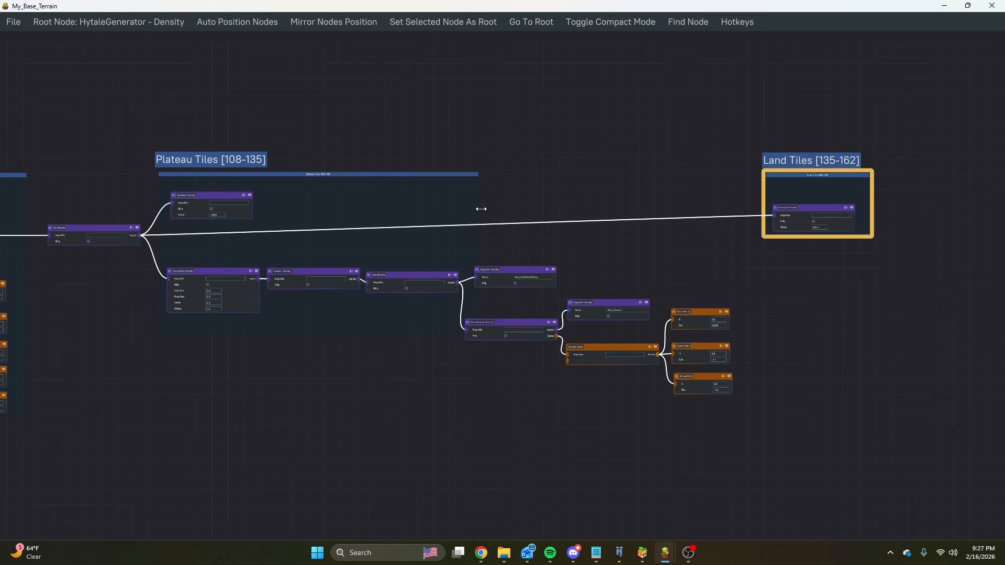
pyautogui.moveTo(478, 211); pyautogui.dragTo(706, 227)
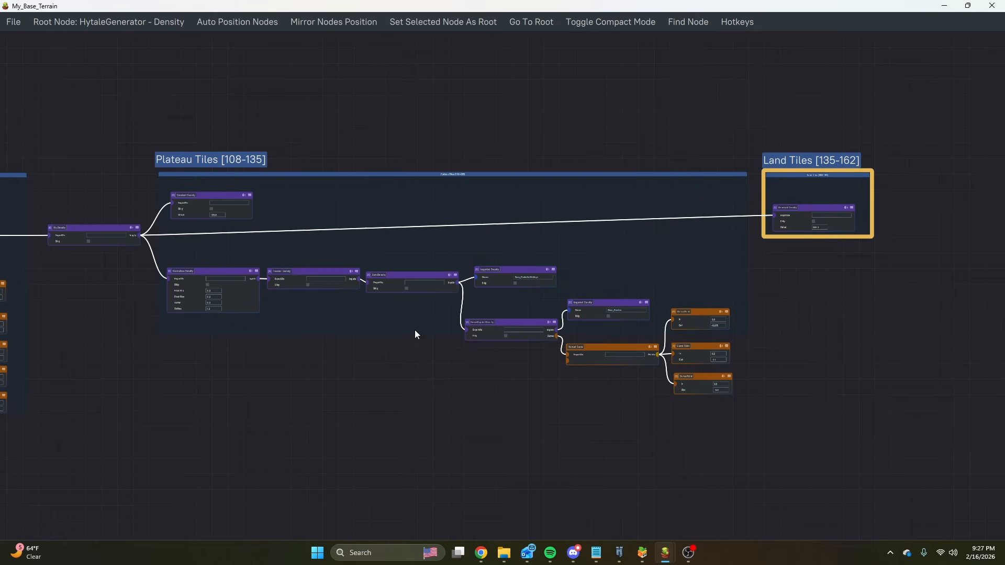
pyautogui.moveTo(415, 332); pyautogui.dragTo(436, 396)
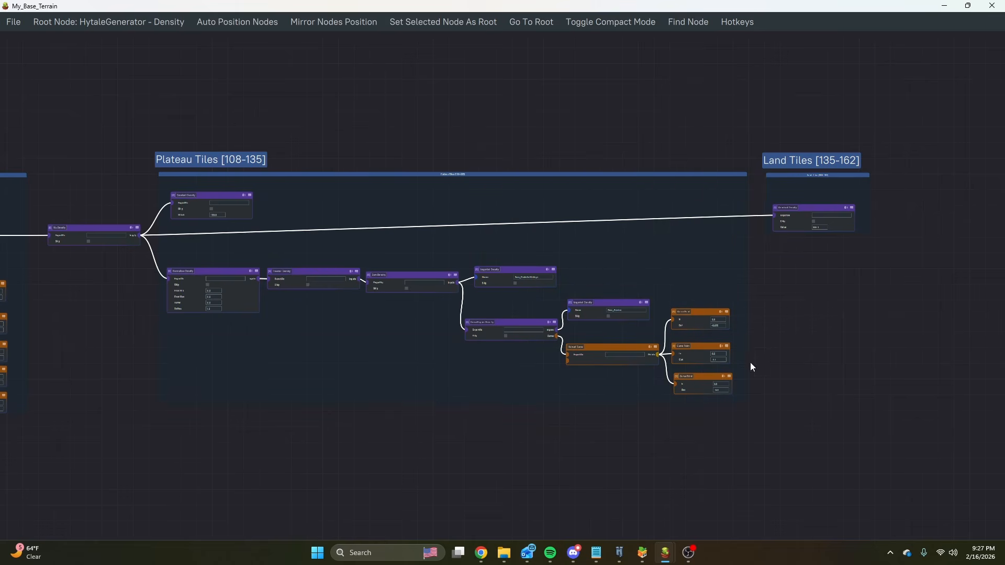
# Lower the Land Tiles group so its incoming connection runs level through the Plateau Tiles group.
pyautogui.scroll(5, 752, 367)
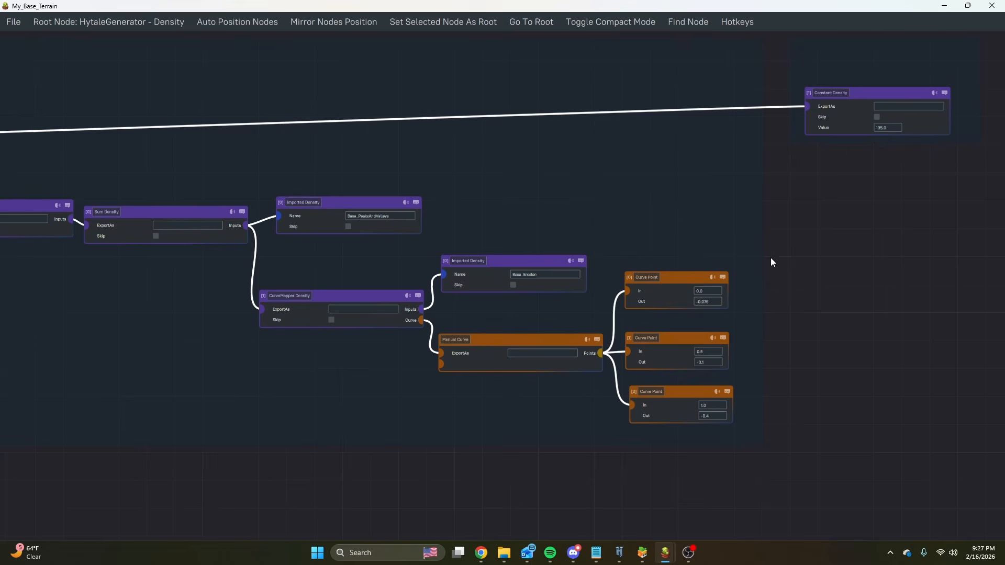
pyautogui.moveTo(788, 216); pyautogui.dragTo(775, 288, button='middle')
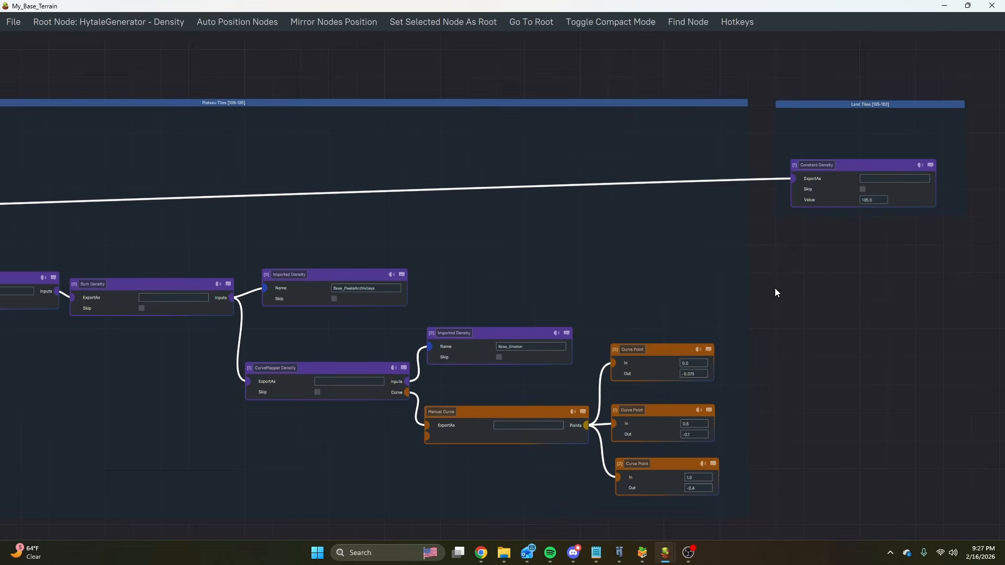
pyautogui.click(853, 400)
# Examine the Plateau Tiles density chain, covering its Inverter, Sum, CurveMapper and imported Base_PeaksAndValleys and Base_Erosion nodes.
pyautogui.scroll(-5, 651, 288)
pyautogui.moveTo(530, 277); pyautogui.dragTo(646, 275, button='middle')
pyautogui.scroll(6, 614, 282)
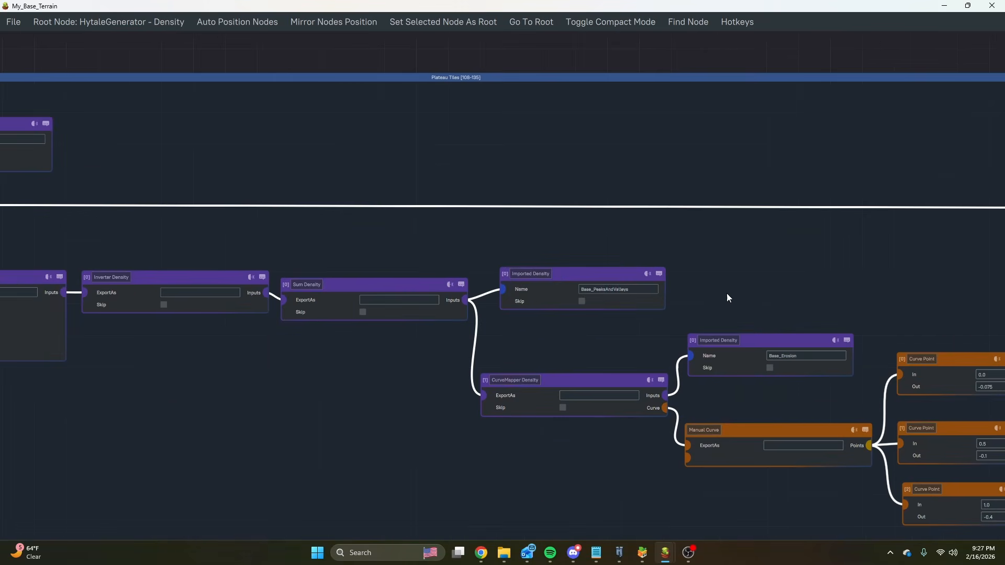
pyautogui.moveTo(737, 280); pyautogui.dragTo(670, 231, button='middle')
pyautogui.moveTo(458, 295); pyautogui.dragTo(742, 310, button='middle')
pyautogui.scroll(-5, 447, 194)
# Switch to the Hytale world and fly around the stone peak and along the plateau's edge beside the forest and grassland.
pyautogui.click(623, 557)
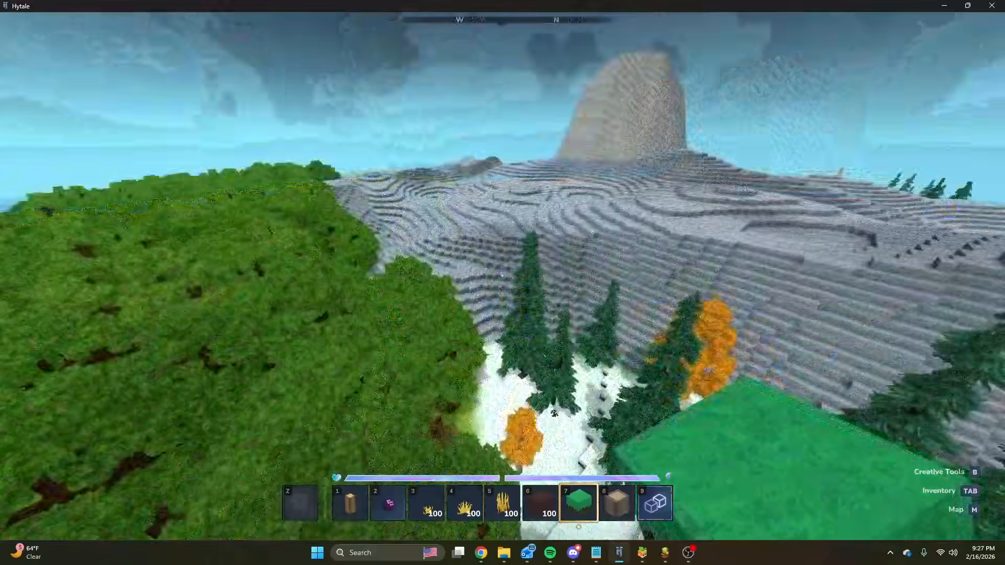
pyautogui.press('w')
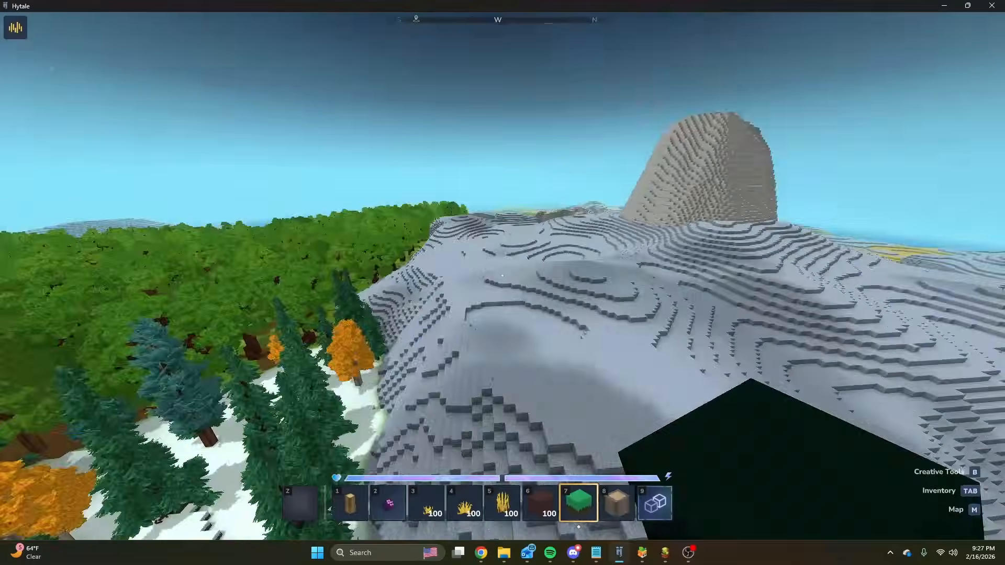
pyautogui.press('w')
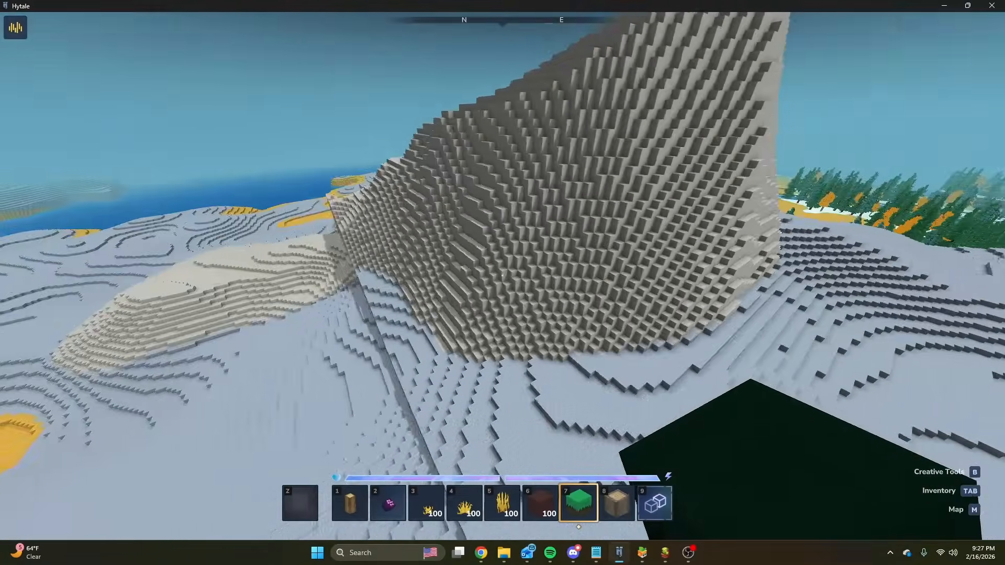
pyautogui.press('w')
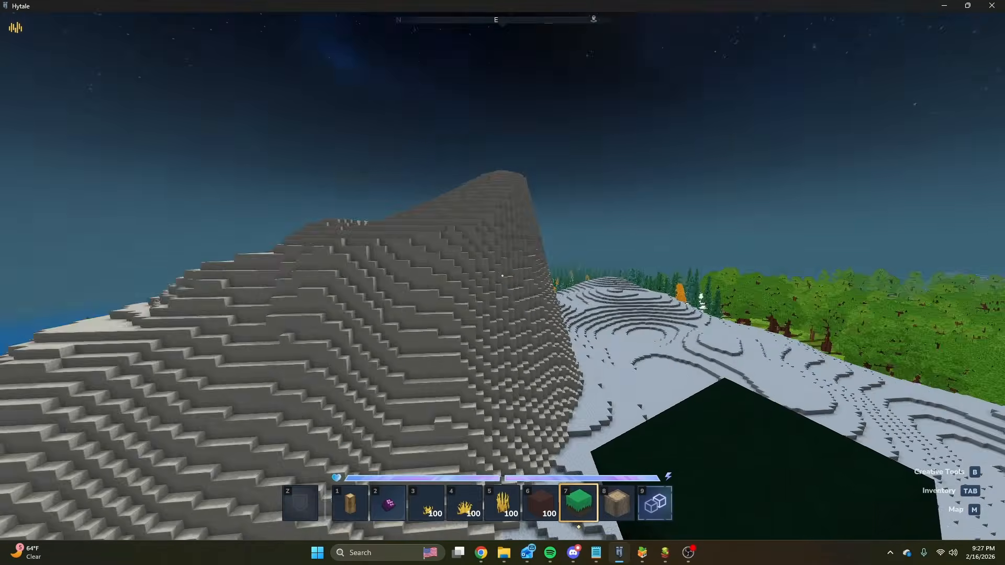
pyautogui.press('w')
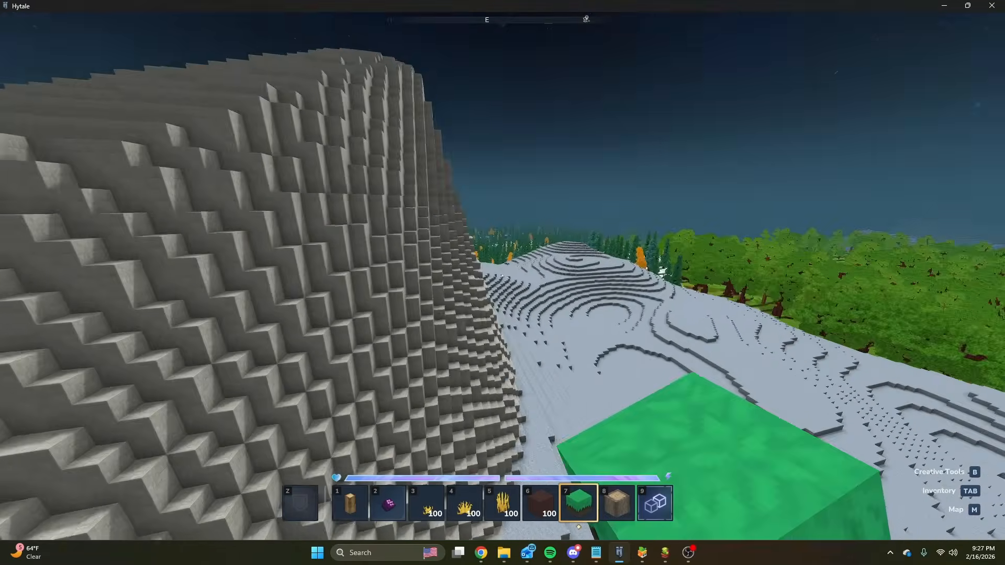
pyautogui.press('w')
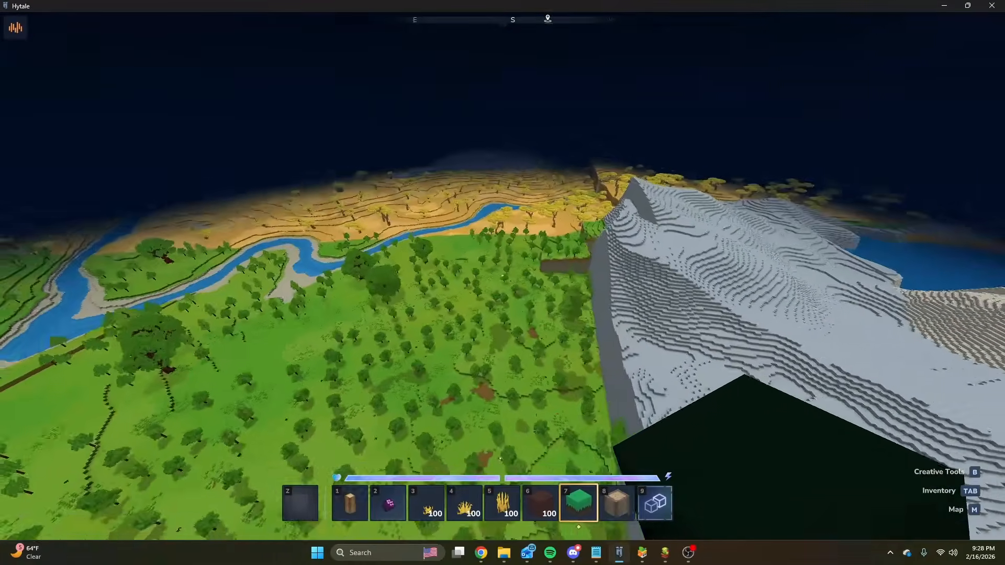
# Return to the My_Base_Terrain graph and review the tile groups in order from Ocean Tiles [0-27] to Land Tiles [135-162].
pyautogui.hotkey('alt', 'Tab')
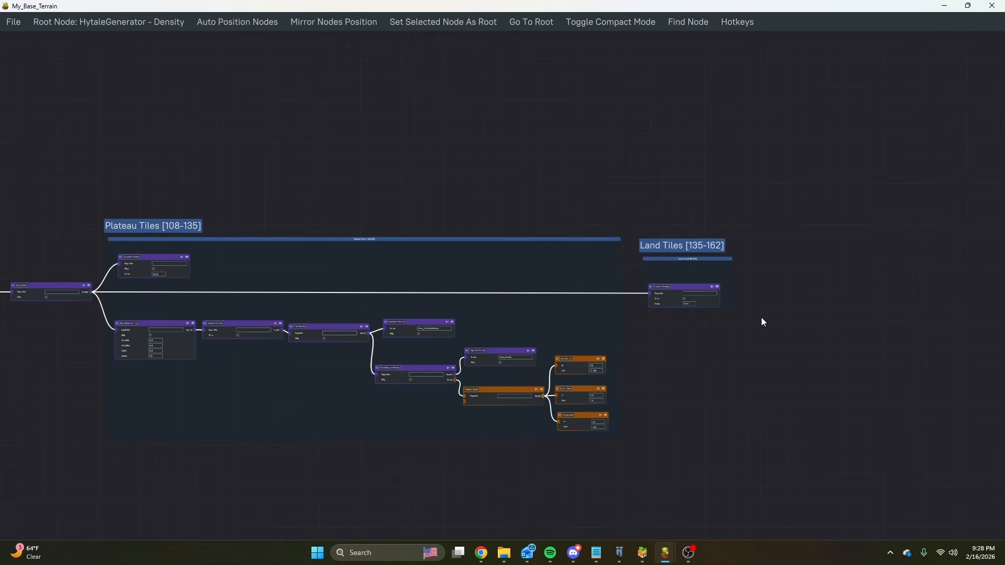
pyautogui.moveTo(444, 162); pyautogui.dragTo(514, 148)
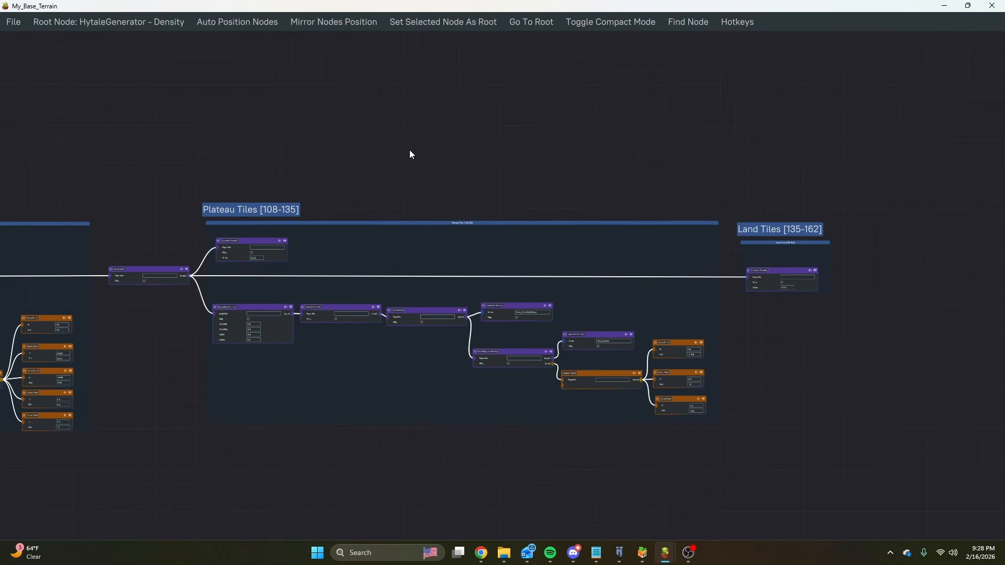
pyautogui.moveTo(410, 153); pyautogui.dragTo(630, 157)
pyautogui.scroll(-3, 631, 162)
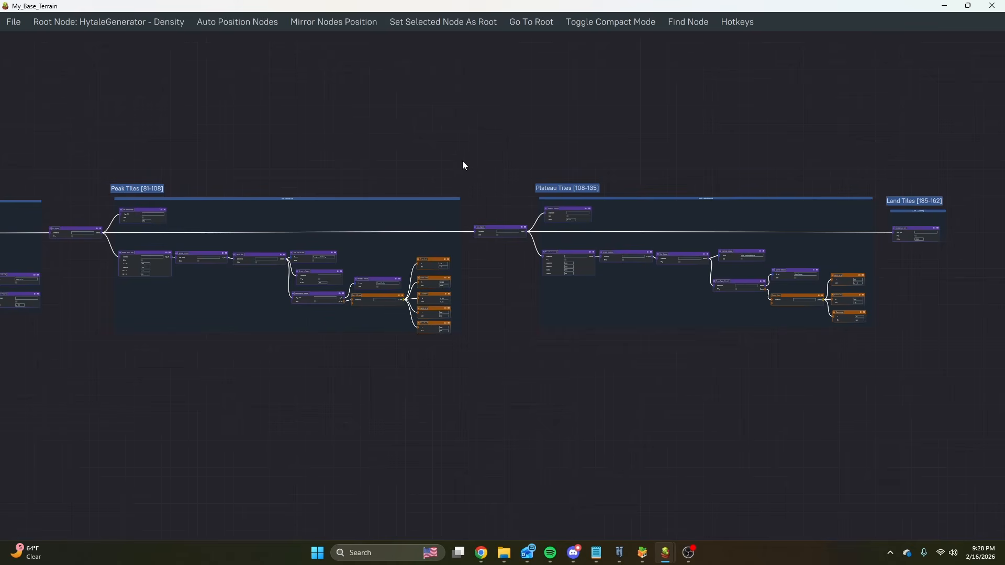
pyautogui.moveTo(466, 166); pyautogui.dragTo(784, 164)
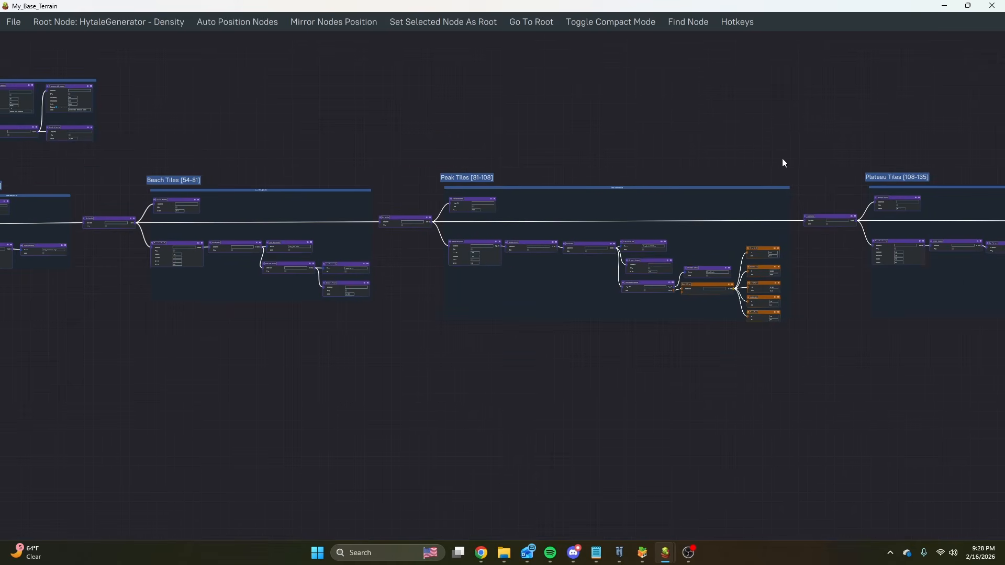
pyautogui.scroll(-5, 759, 151)
pyautogui.scroll(6, 227, 194)
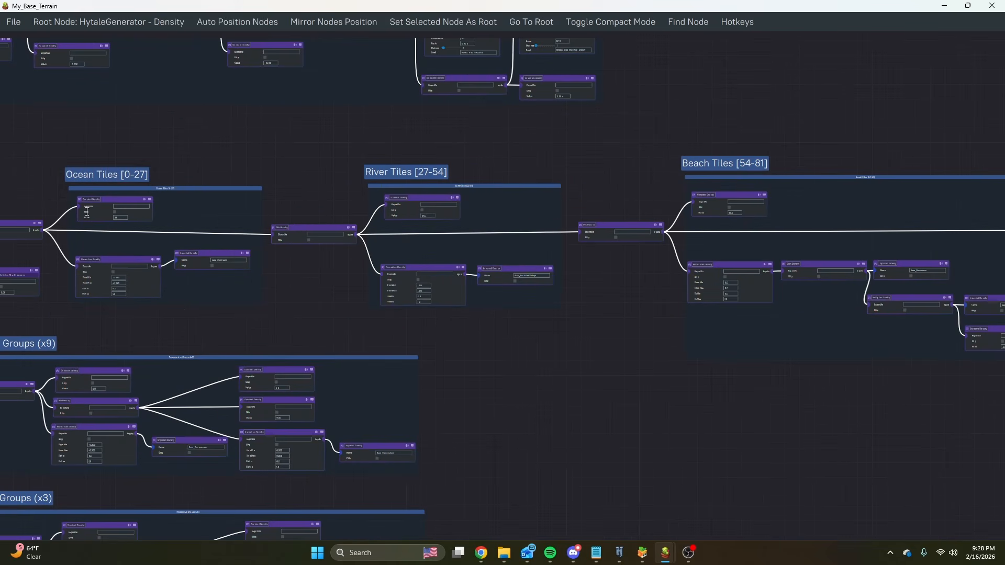
pyautogui.moveTo(409, 187); pyautogui.dragTo(217, 174)
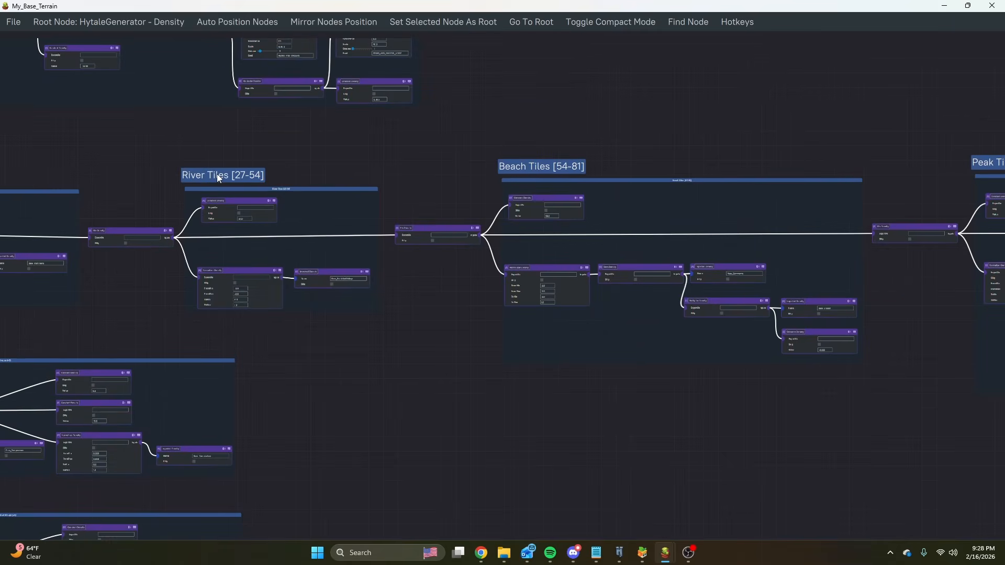
pyautogui.scroll(-3, 218, 177)
pyautogui.moveTo(576, 161); pyautogui.dragTo(406, 175)
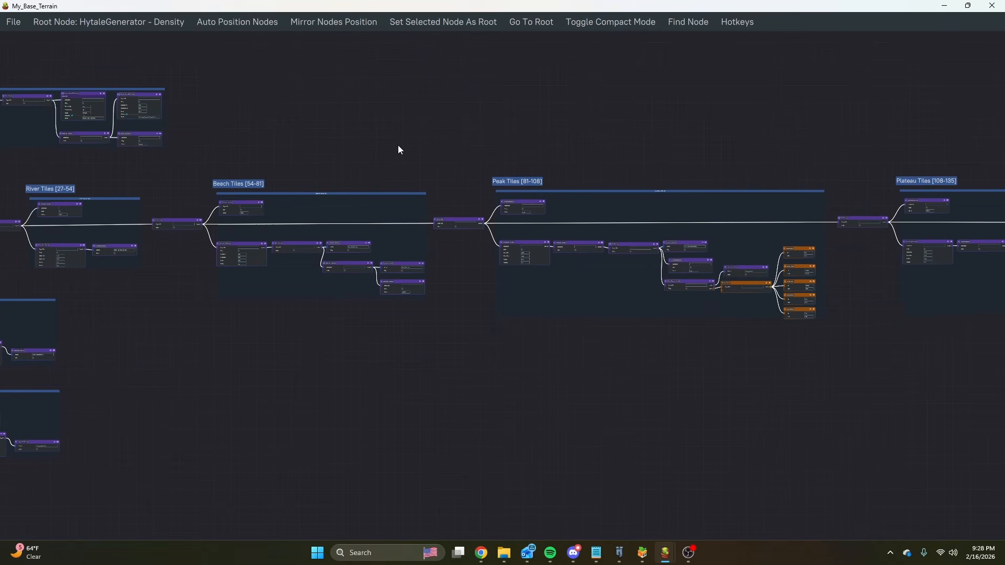
pyautogui.moveTo(650, 143); pyautogui.dragTo(253, 153)
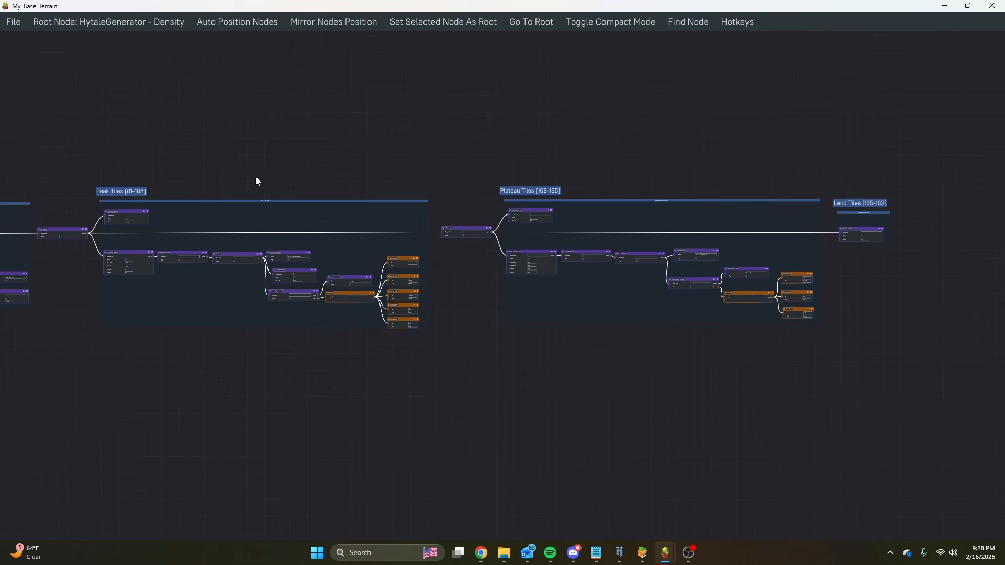
# Examine the Temperature Groups (x9) and Vegetative Groups (x3), and survey the whole graph from the noise sections to Land Tiles.
pyautogui.moveTo(347, 164); pyautogui.dragTo(591, 146)
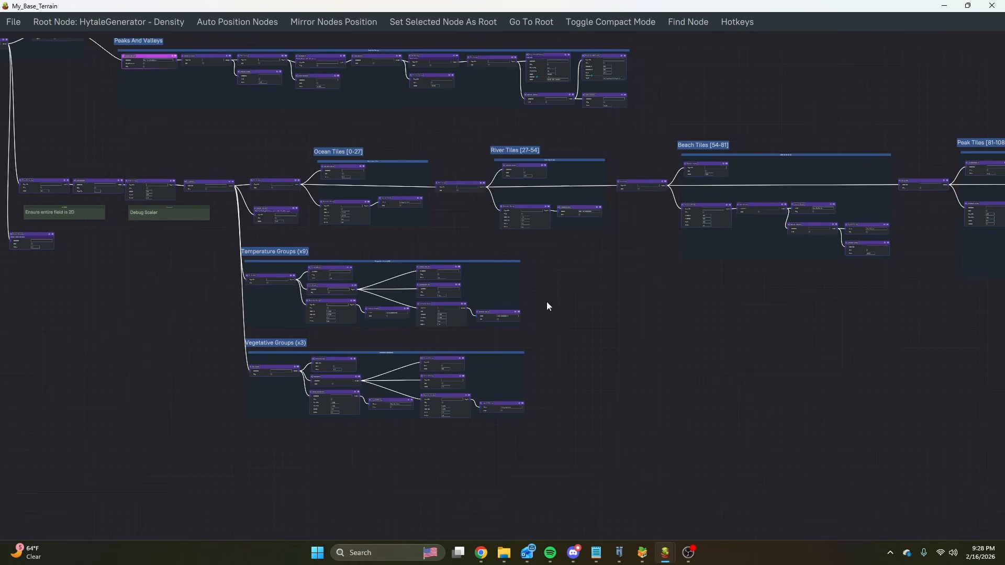
pyautogui.moveTo(547, 301); pyautogui.dragTo(383, 349)
pyautogui.scroll(-5, 341, 248)
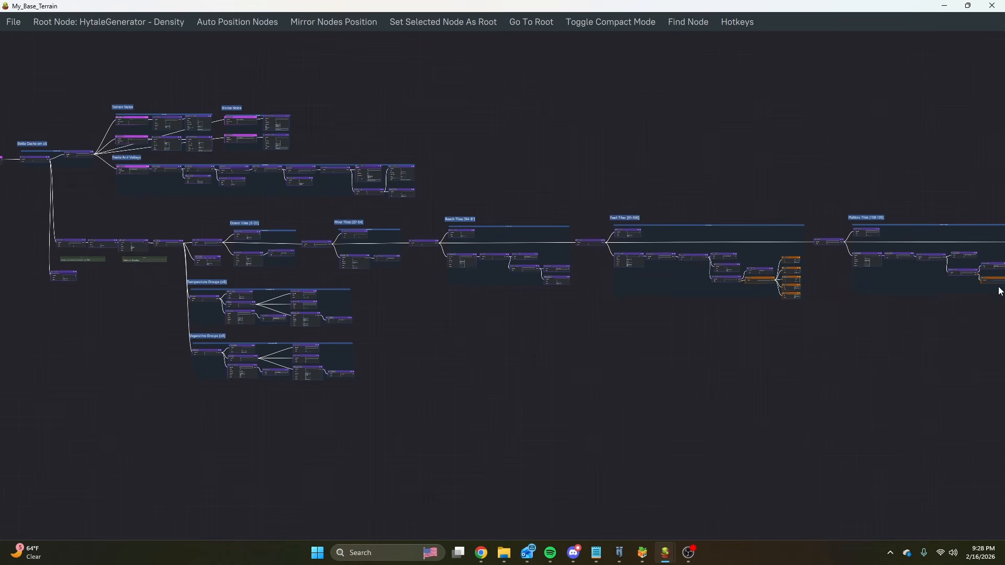
pyautogui.moveTo(813, 197); pyautogui.dragTo(663, 189)
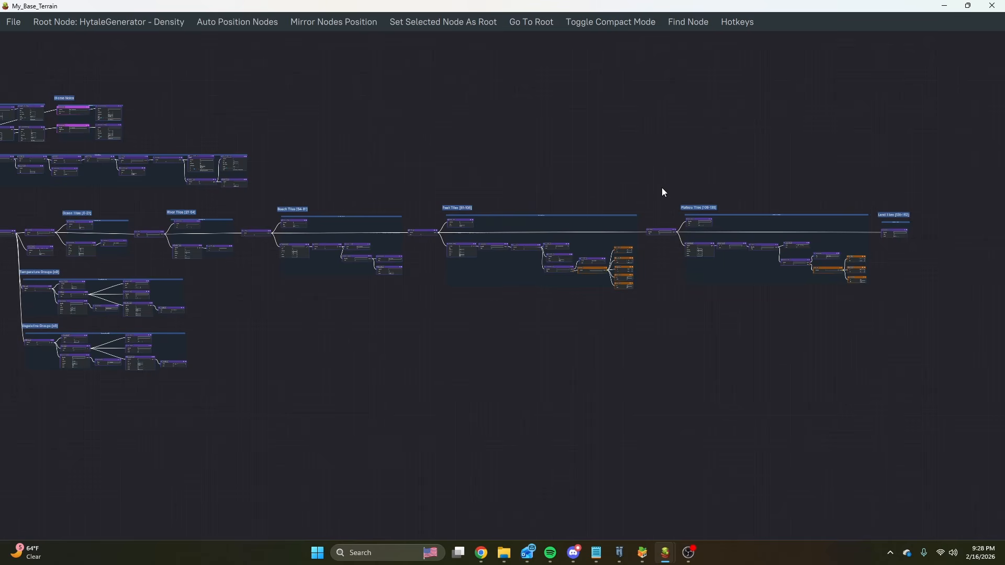
pyautogui.moveTo(505, 205); pyautogui.dragTo(824, 234, button='middle')
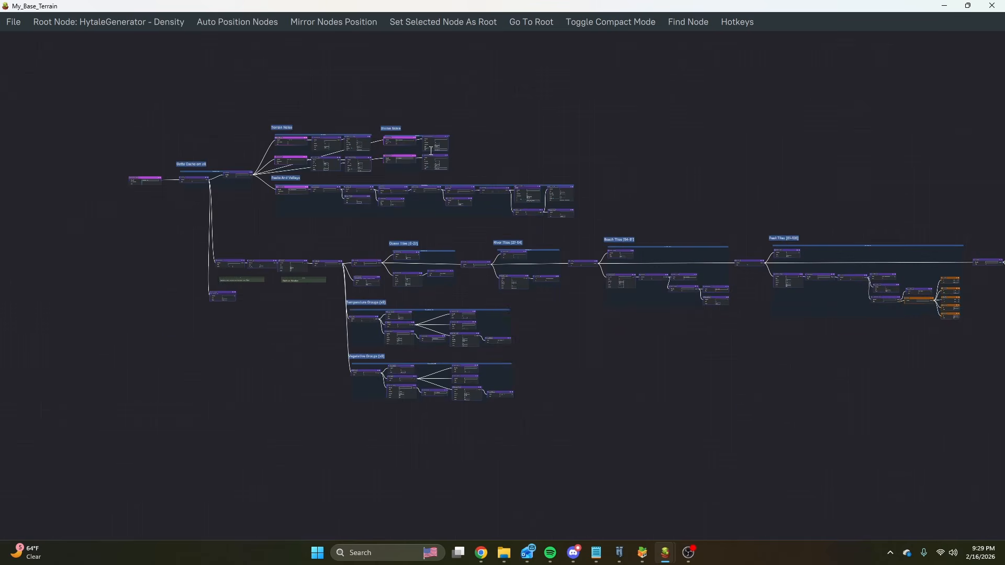
# Survey the noise sections, the Ocean and River tile groups, and the Temperature and Vegetative Groups in the graph.
pyautogui.scroll(6, 411, 142)
pyautogui.scroll(-8, 475, 193)
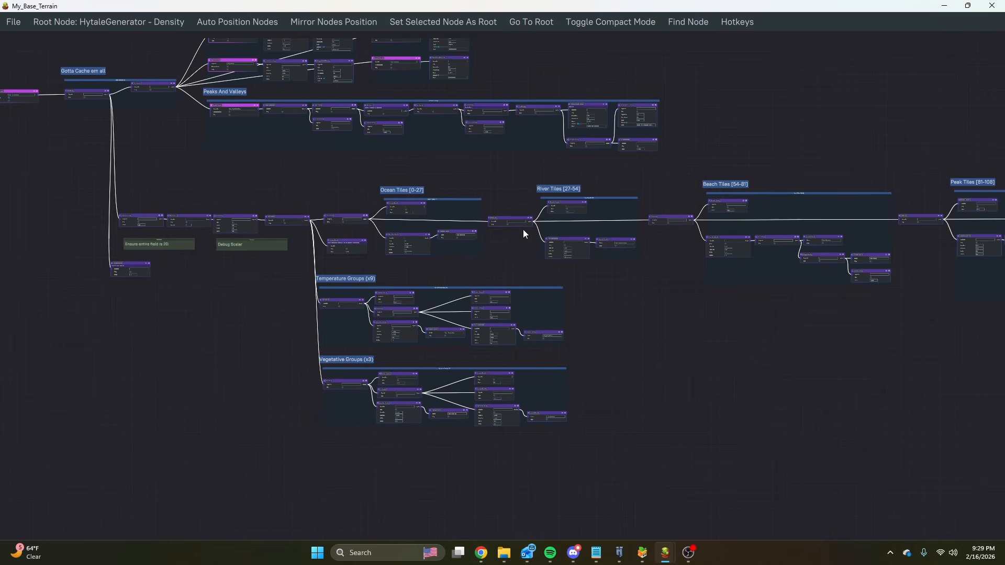
pyautogui.moveTo(523, 230); pyautogui.dragTo(552, 377, button='middle')
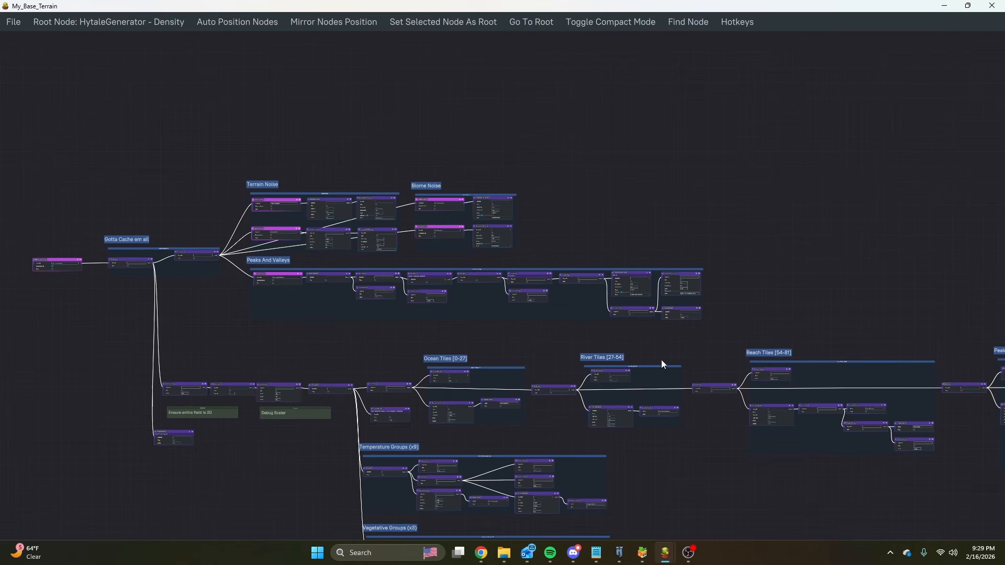
pyautogui.moveTo(661, 360); pyautogui.dragTo(599, 228, button='middle')
pyautogui.scroll(3, 382, 344)
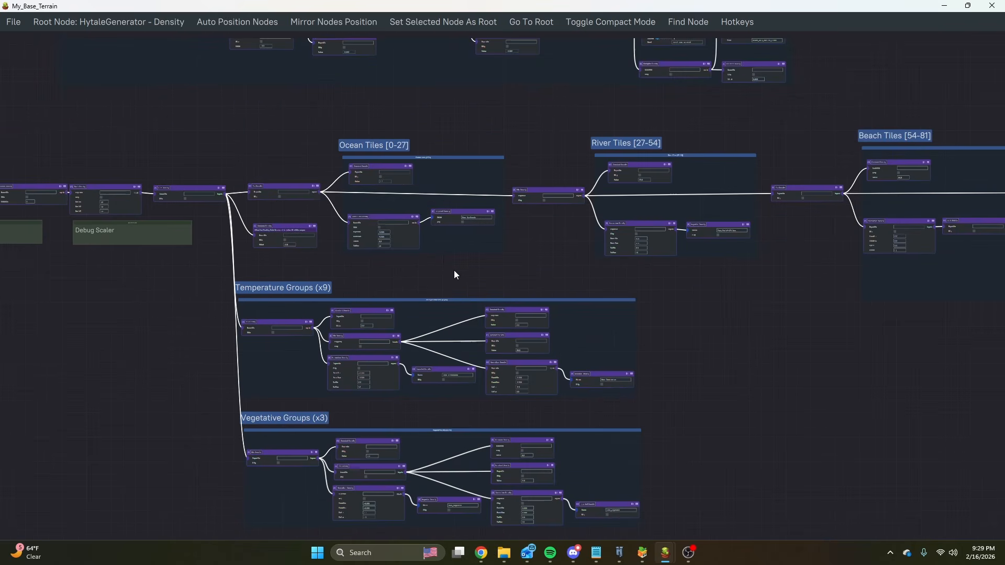
pyautogui.moveTo(455, 271); pyautogui.dragTo(435, 234, button='middle')
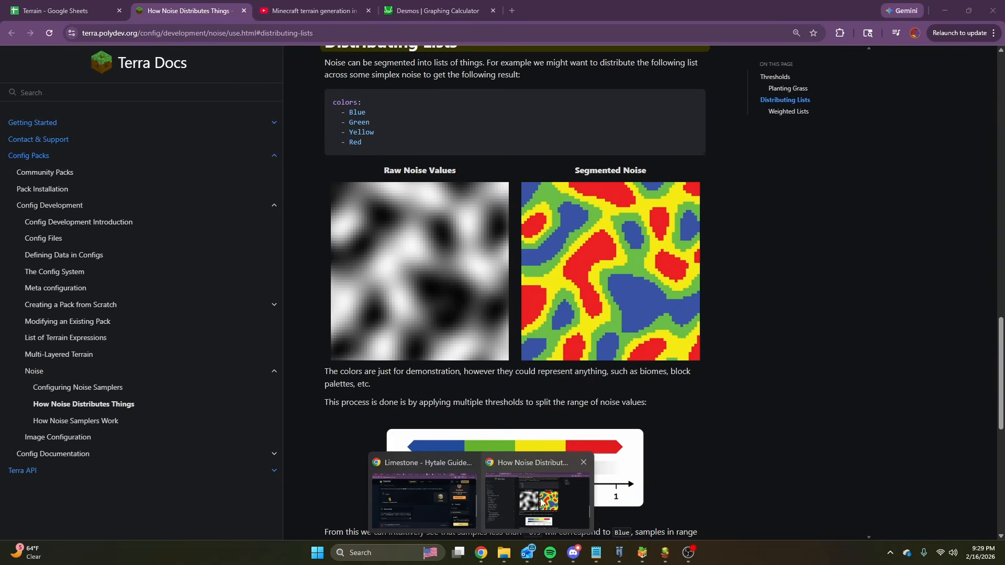
# Switch to the Terrain spreadsheet in Google Sheets, open the Biome Mapping sheet and highlight the tile table from Cold to Weirdness +.5.
pyautogui.click(544, 495)
pyautogui.click(435, 10)
pyautogui.click(77, 6)
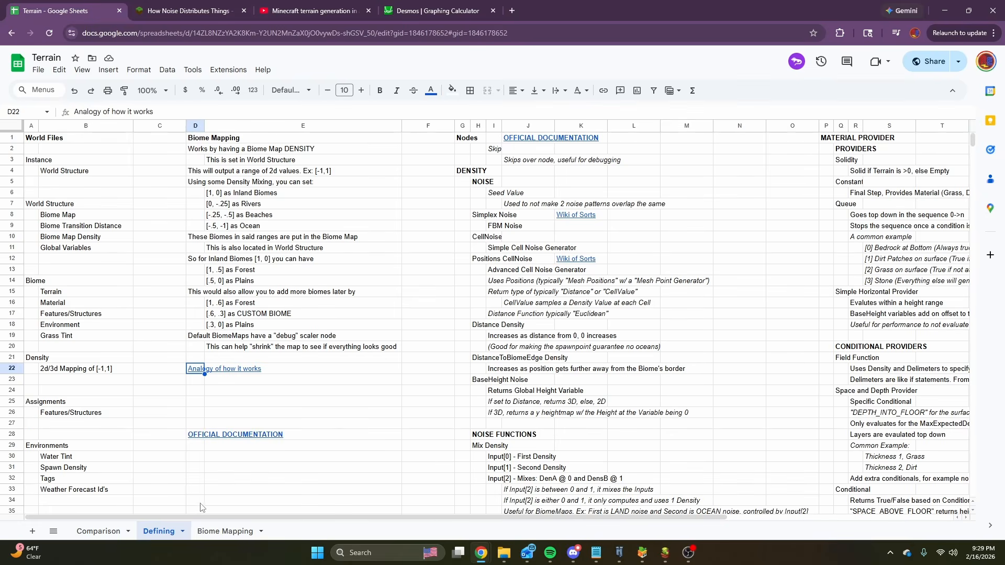
pyautogui.click(225, 531)
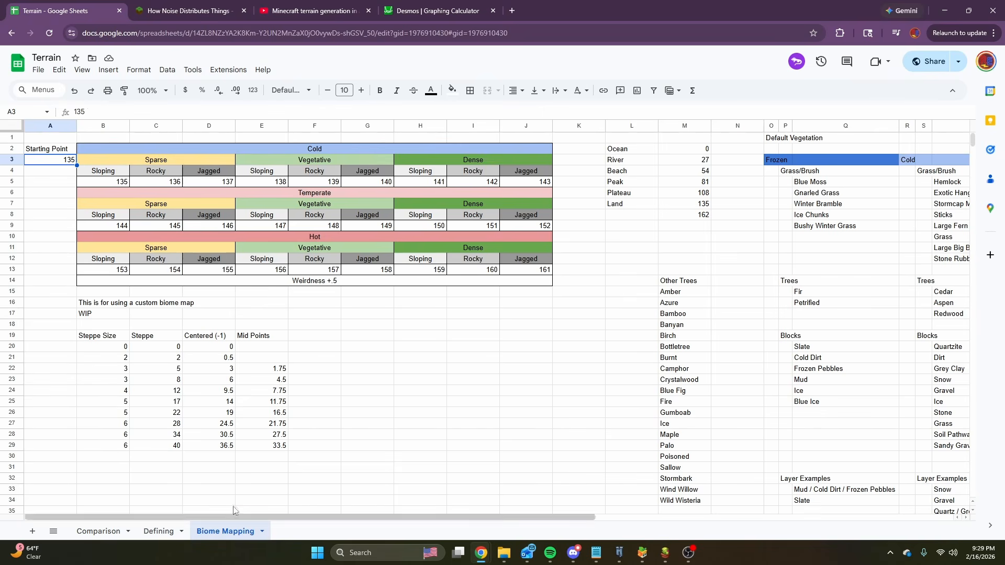
pyautogui.click(496, 348)
pyautogui.moveTo(84, 146); pyautogui.dragTo(531, 286)
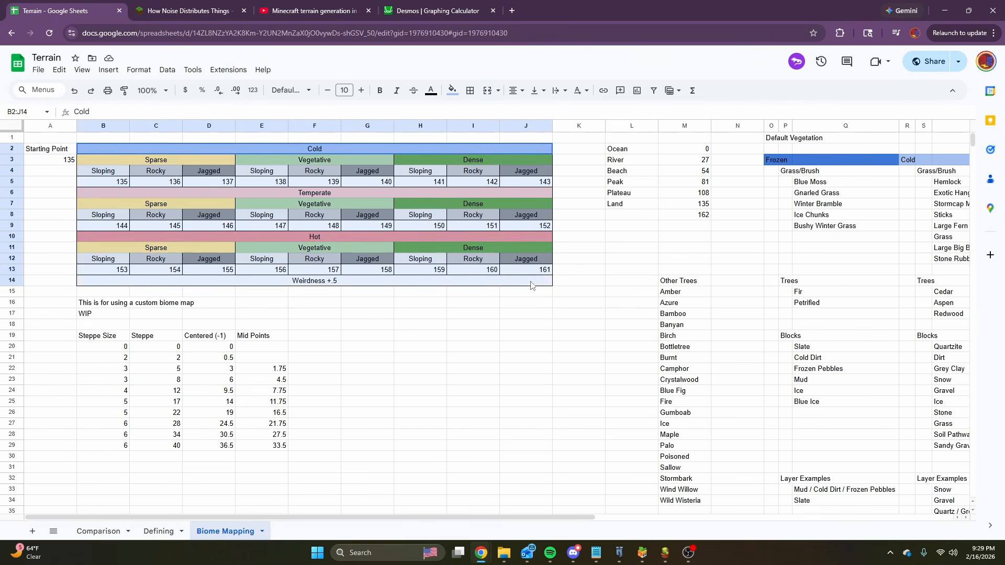
pyautogui.click(528, 303)
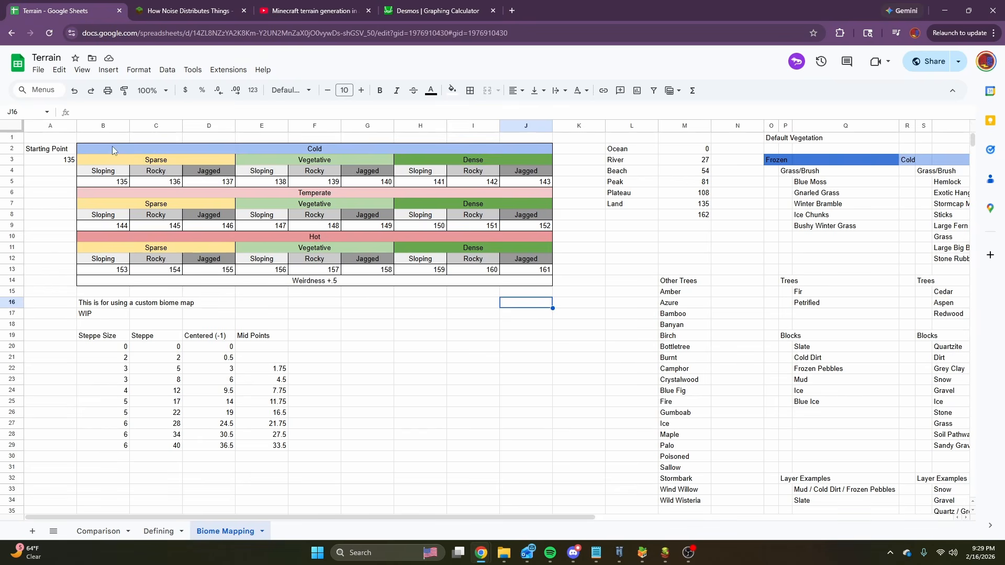
pyautogui.moveTo(111, 152); pyautogui.dragTo(91, 170)
# Set the Starting Point of the biome tile table to 0.
pyautogui.click(56, 158)
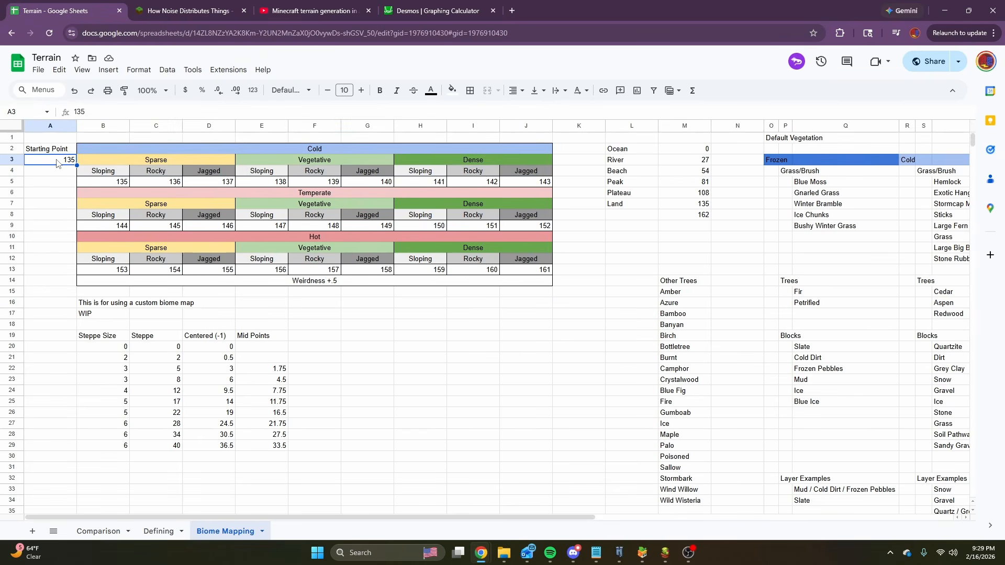
pyautogui.write('0')
pyautogui.press('Return')
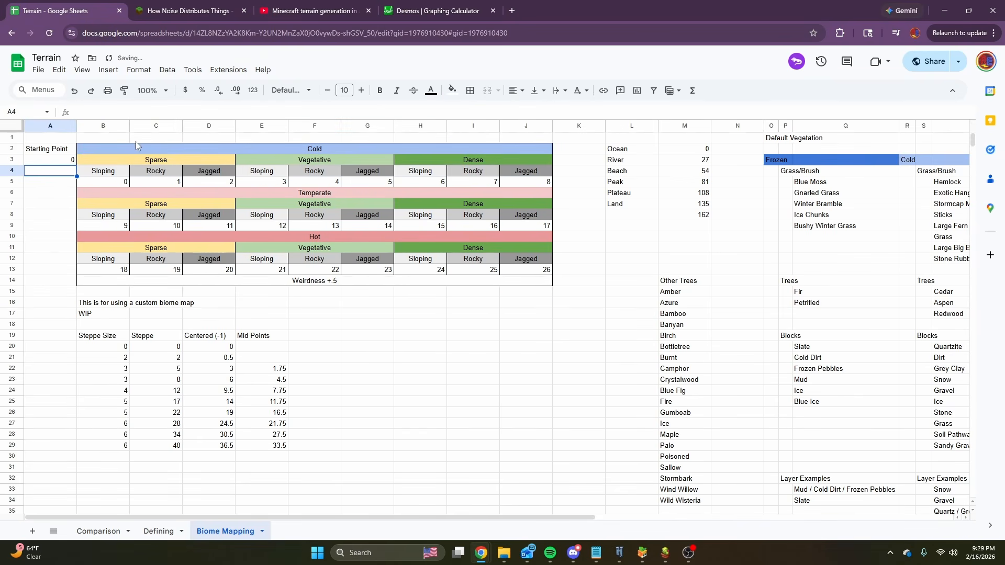
# Highlight the whole tile table, its three index rows, the Cold, Temperate and Hot bands, and the Sparse-to-Dense header row.
pyautogui.moveTo(114, 150); pyautogui.dragTo(510, 283)
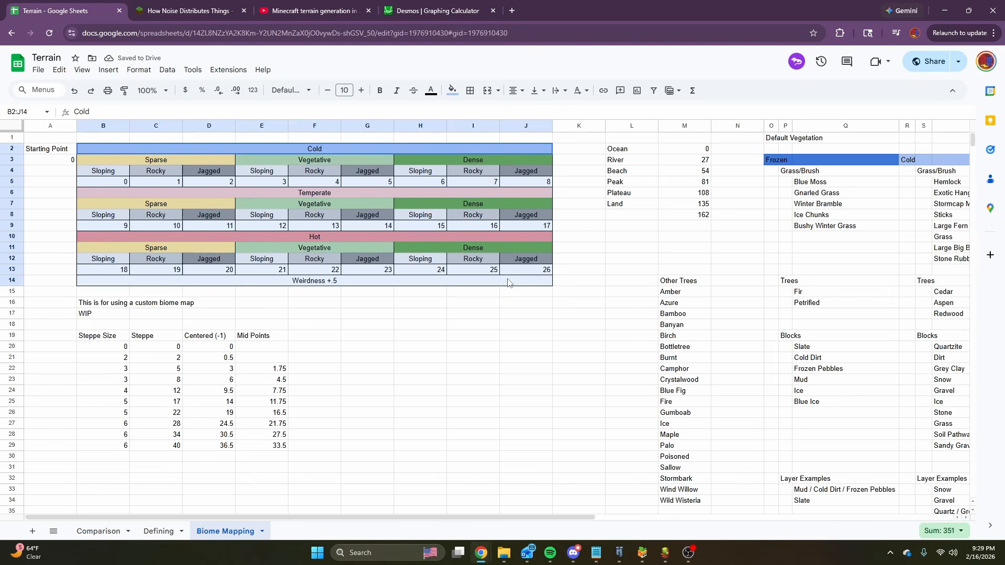
pyautogui.click(337, 204)
pyautogui.moveTo(114, 185); pyautogui.dragTo(526, 182)
pyautogui.moveTo(113, 226); pyautogui.dragTo(530, 228)
pyautogui.moveTo(120, 271); pyautogui.dragTo(526, 271)
pyautogui.click(311, 151)
pyautogui.click(314, 195)
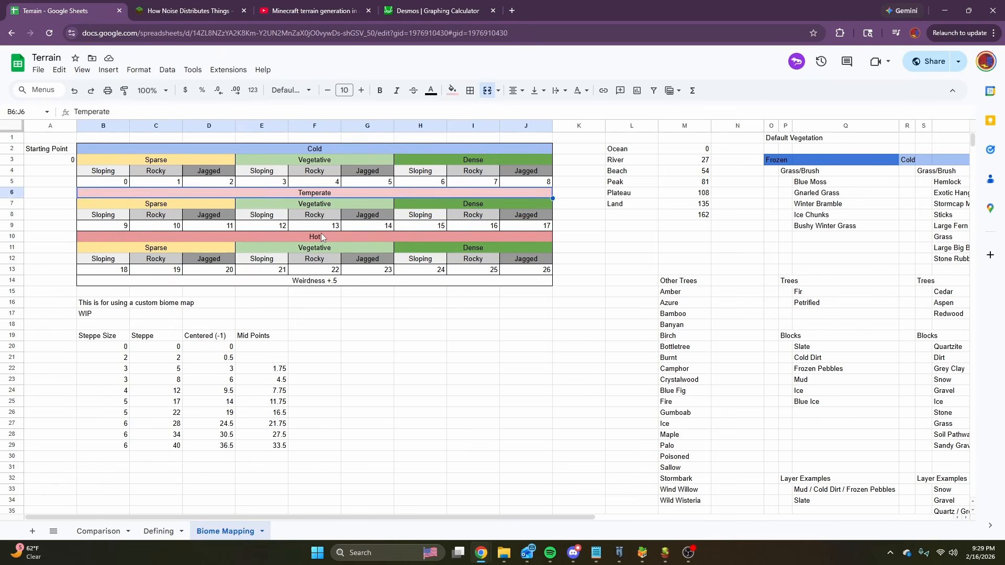
pyautogui.click(322, 238)
pyautogui.moveTo(189, 159); pyautogui.dragTo(464, 156)
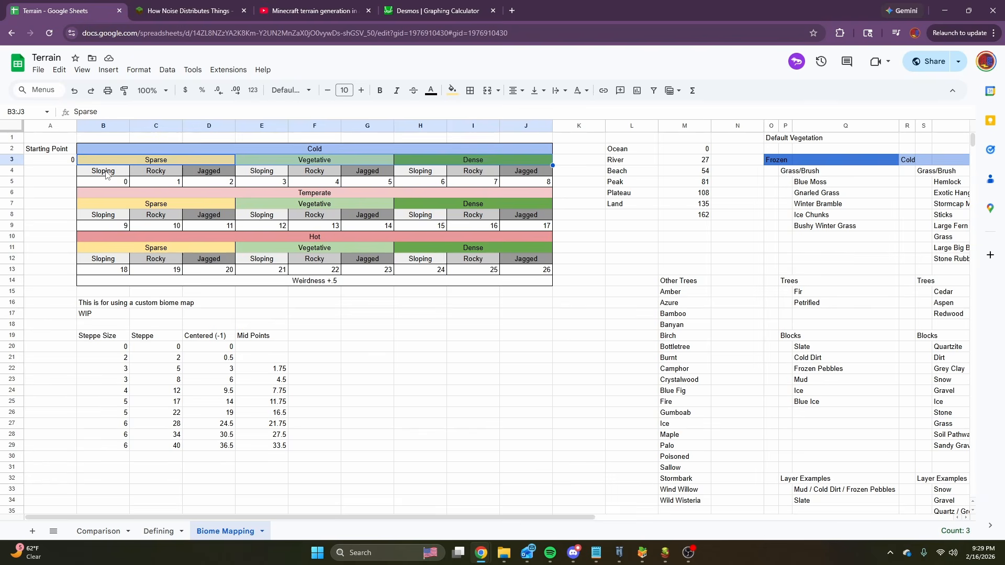
# Glance at the noise documentation and video tabs, return to the spreadsheet and highlight the Sloping, Rocky and Jagged categories across the table.
pyautogui.click(203, 8)
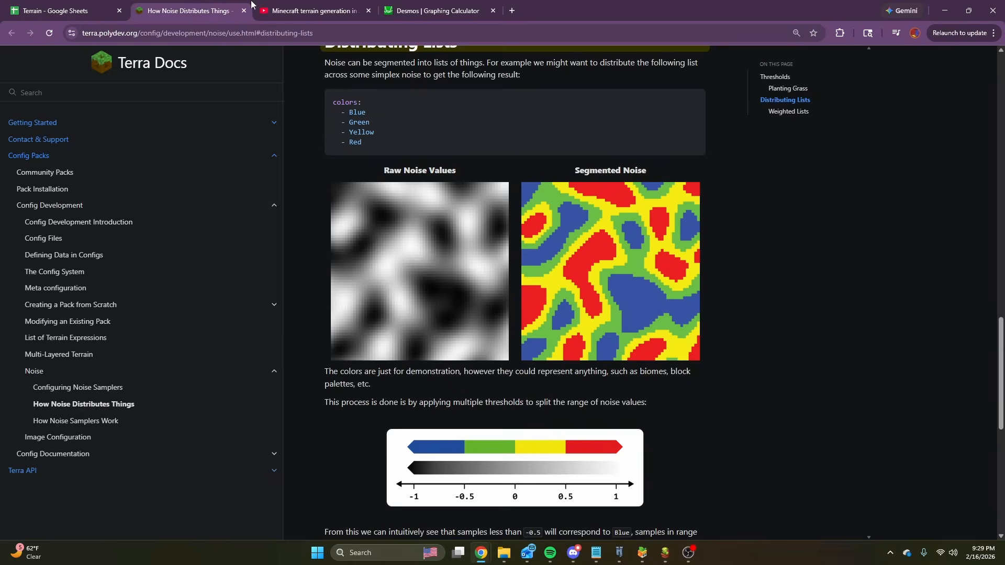
pyautogui.click(278, 8)
pyautogui.click(53, 10)
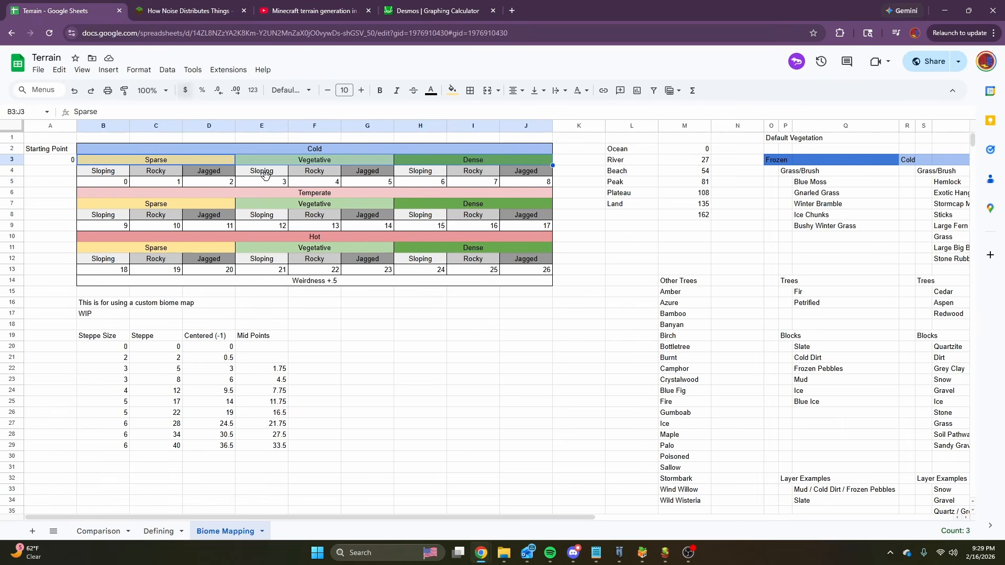
pyautogui.moveTo(109, 217); pyautogui.dragTo(383, 218)
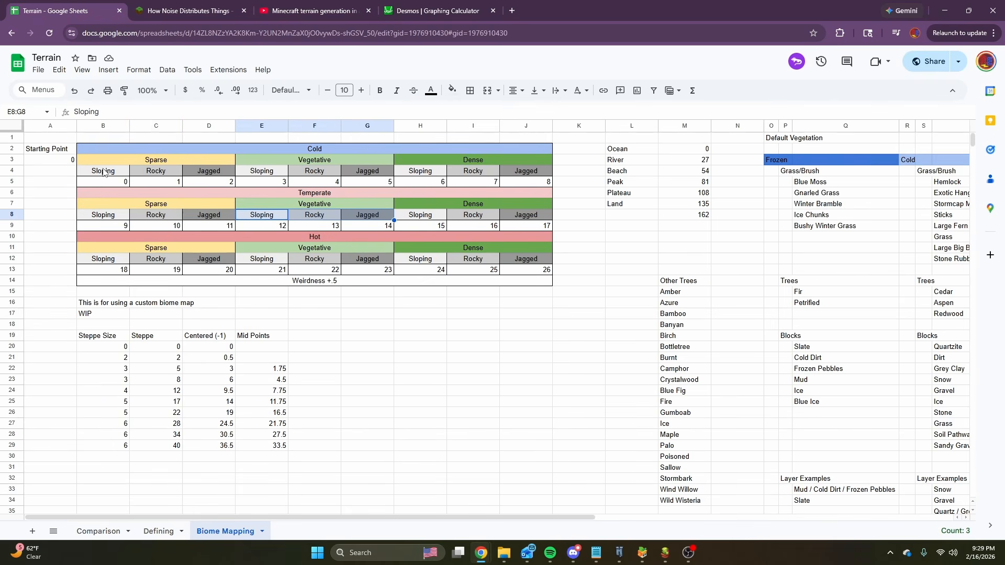
pyautogui.moveTo(105, 171); pyautogui.dragTo(531, 279)
# Set the Starting Point of the biome tile table to 154.
pyautogui.click(55, 162)
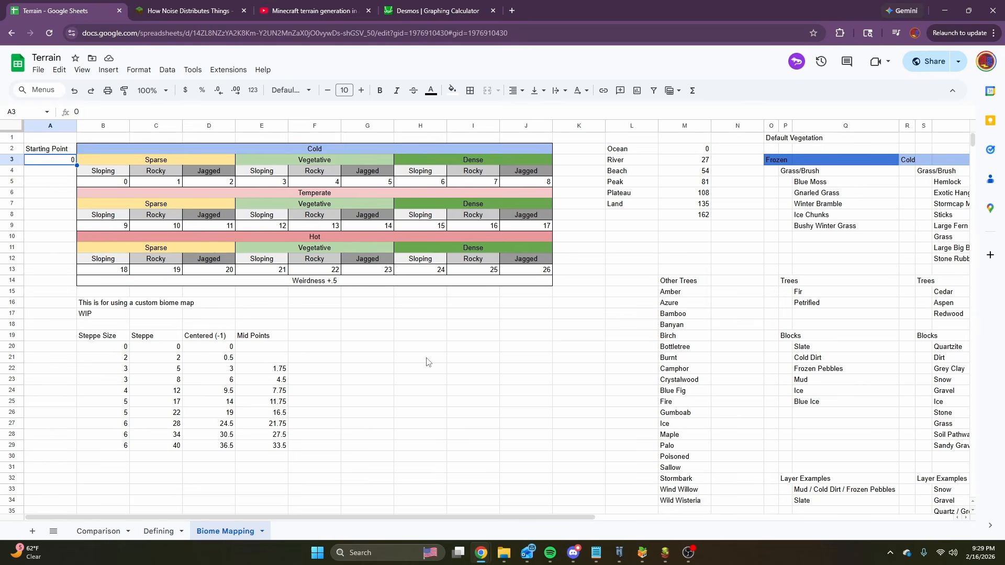
pyautogui.write('154')
pyautogui.press('Return')
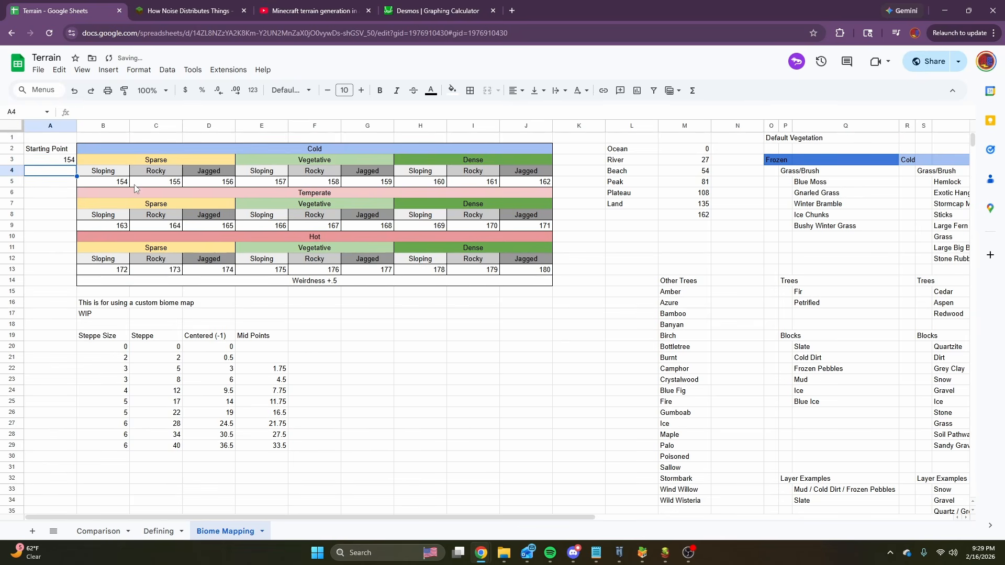
# Trace the Cold, Vegetative, Rocky combination down to its tile index, including the neighbouring Jagged cell.
pyautogui.click(332, 182)
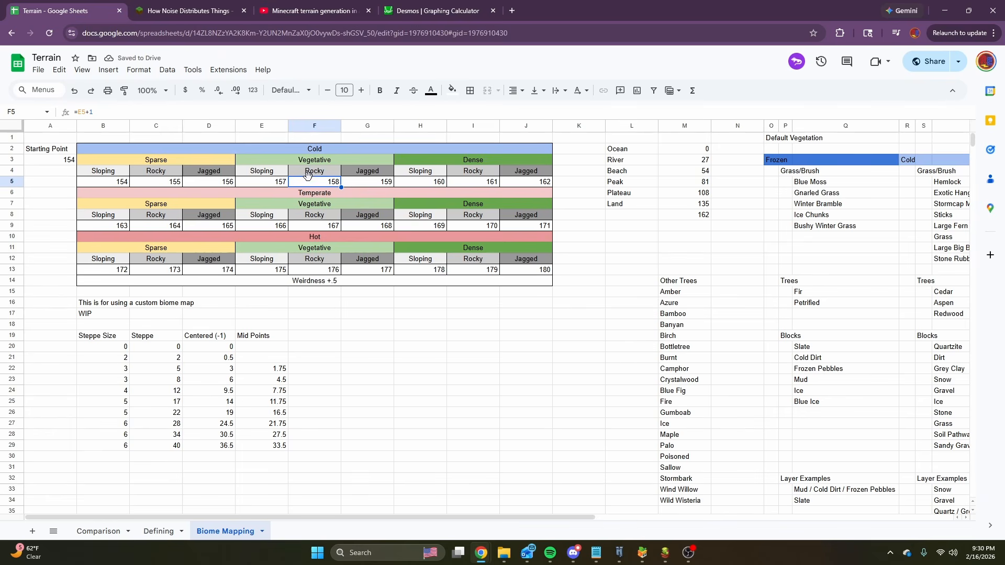
pyautogui.click(312, 161)
pyautogui.click(307, 151)
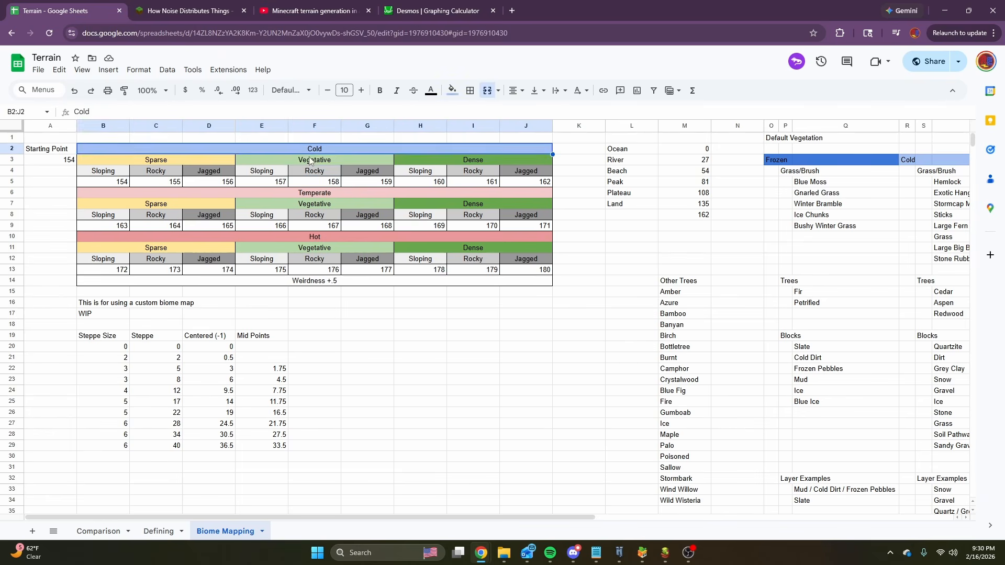
pyautogui.click(311, 160)
pyautogui.click(315, 172)
pyautogui.click(316, 182)
pyautogui.moveTo(350, 180); pyautogui.dragTo(374, 182)
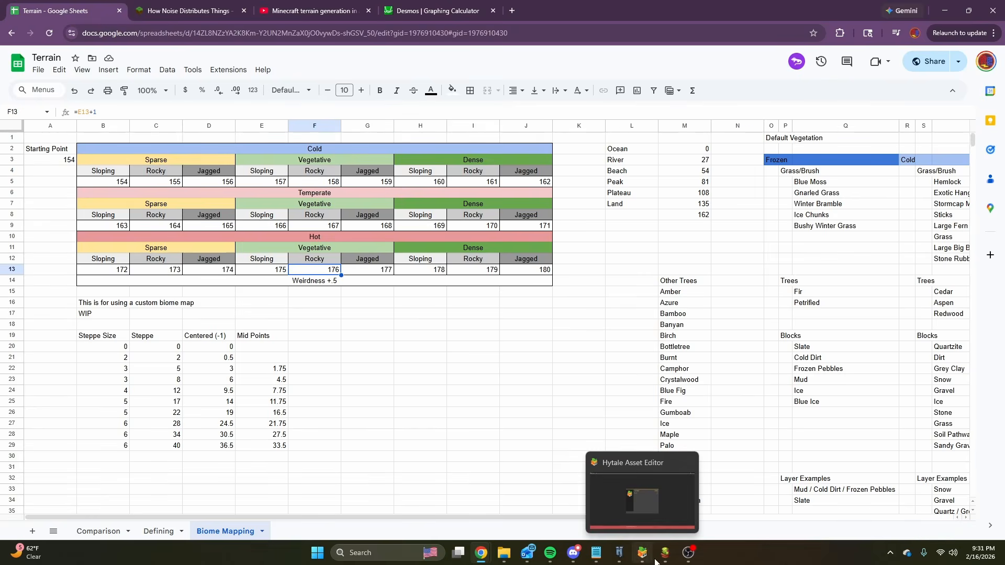
# Switch to the My_Base_Terrain graph to check the Temperature Groups (x9) nodes, and return to the Terrain spreadsheet.
pyautogui.moveTo(664, 553)
pyautogui.moveTo(825, 495)
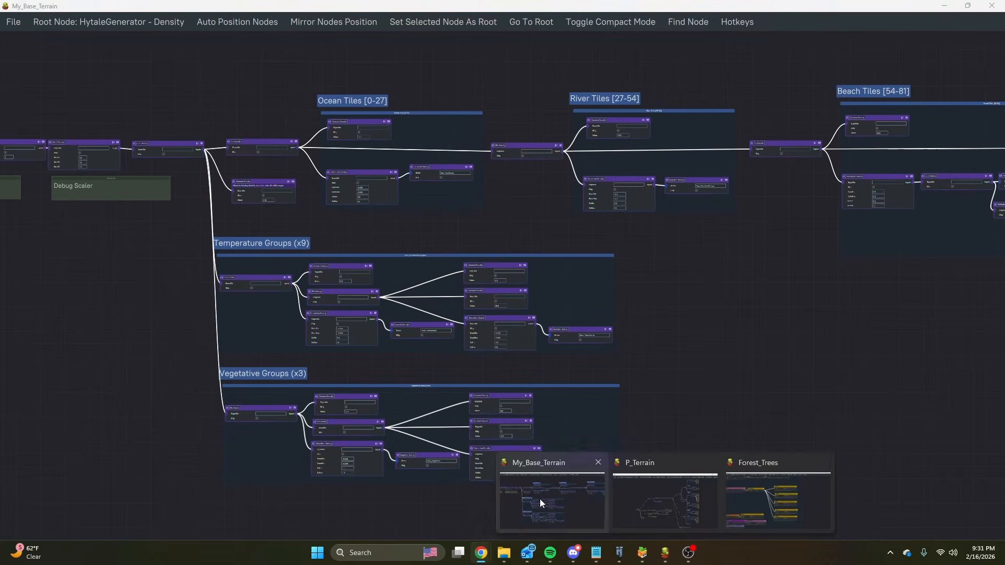
pyautogui.click(539, 498)
pyautogui.scroll(3, 258, 247)
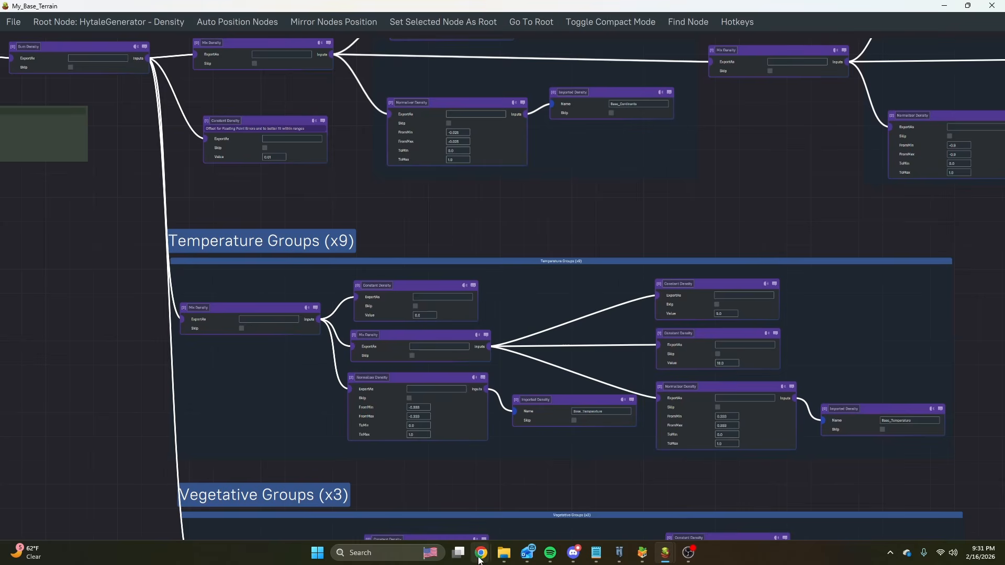
pyautogui.moveTo(481, 554)
pyautogui.click(533, 518)
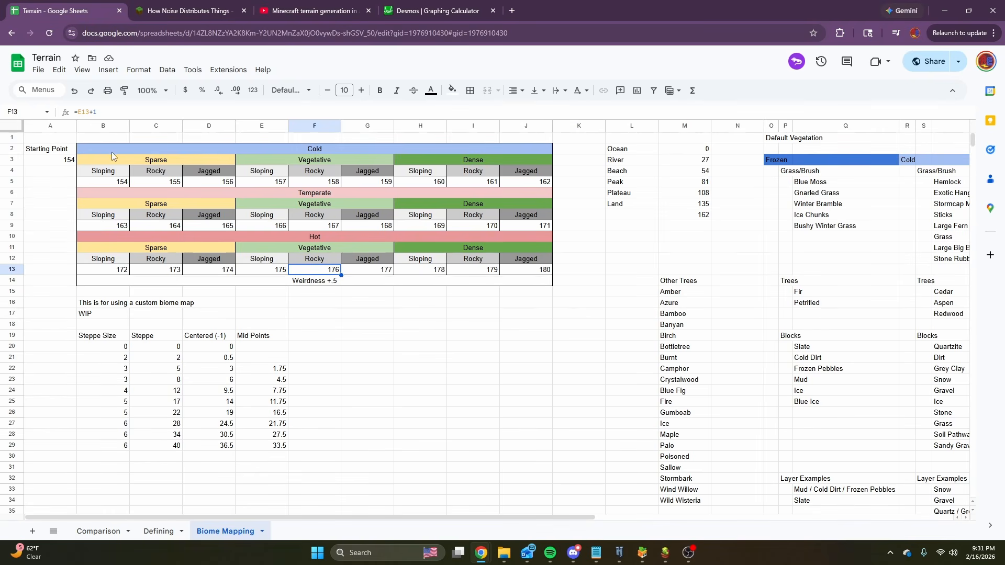
# Compare the Cold, Temperate and Hot bands and the first Sparse Sloping tile index in each.
pyautogui.click(267, 148)
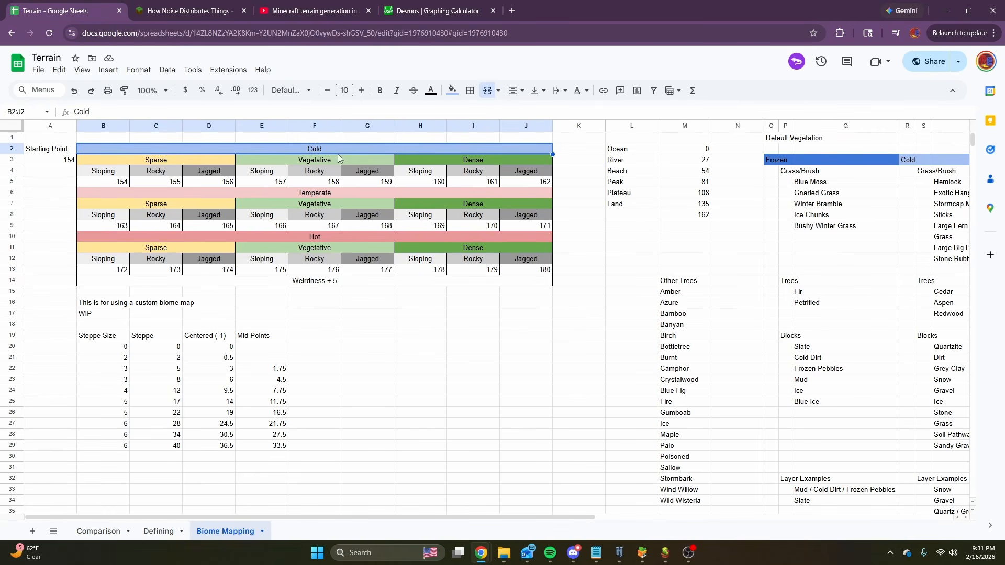
pyautogui.moveTo(113, 193); pyautogui.dragTo(493, 186)
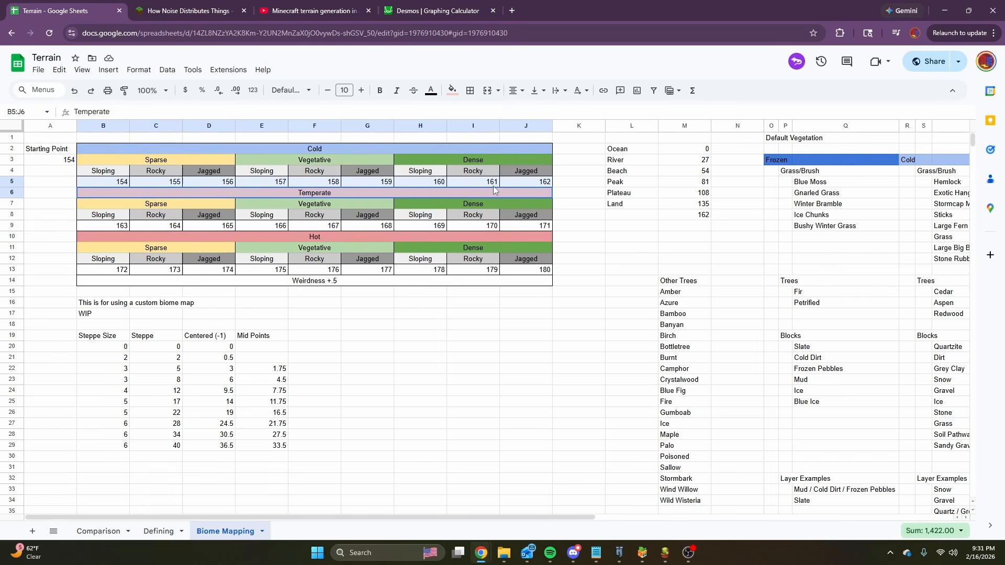
pyautogui.click(244, 234)
pyautogui.click(112, 270)
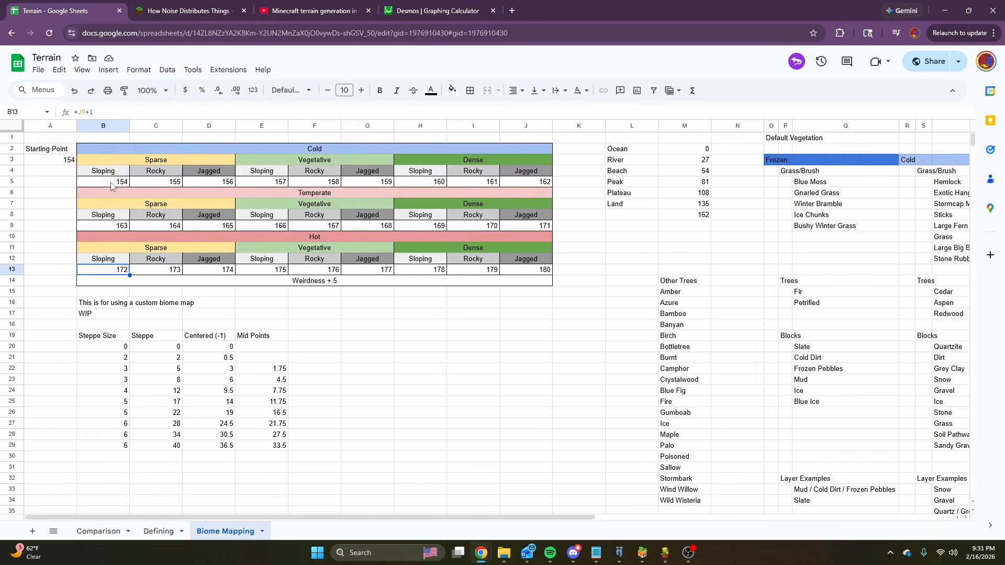
pyautogui.click(111, 183)
pyautogui.click(112, 224)
pyautogui.click(121, 181)
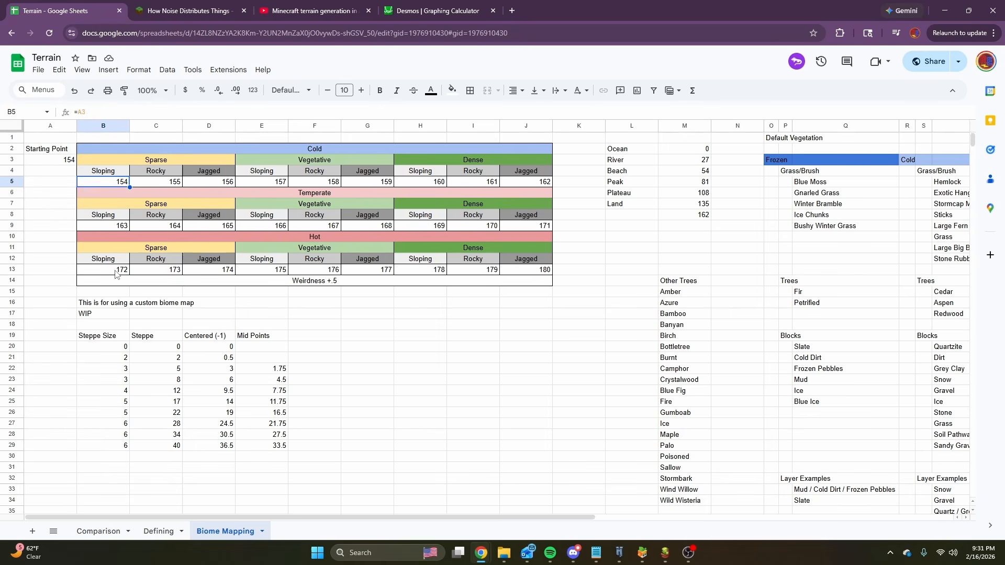
# Set the Starting Point to 0 and check the Cold Sparse indexes for Sloping and Rocky.
pyautogui.click(59, 161)
pyautogui.write('0')
pyautogui.press('Return')
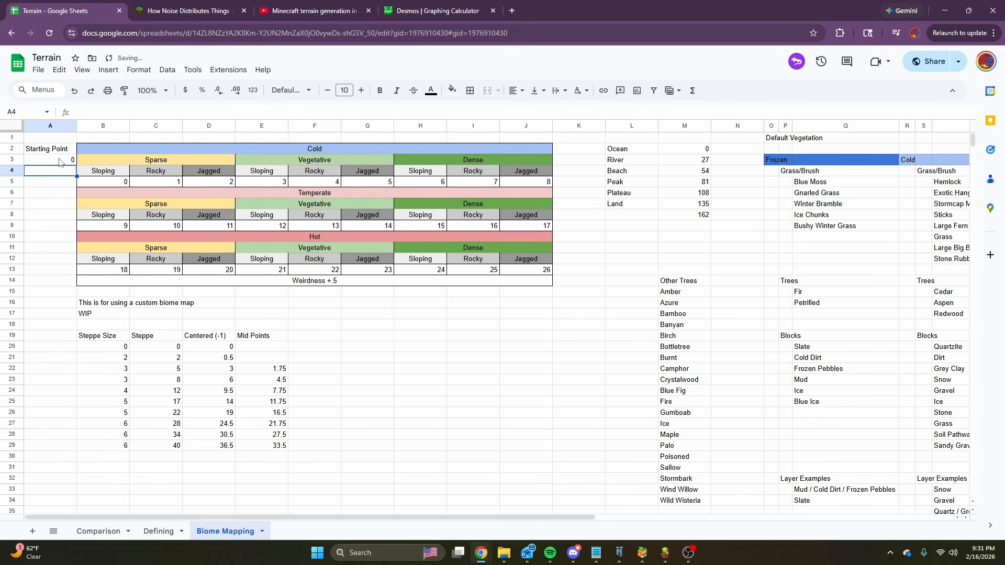
pyautogui.click(125, 184)
pyautogui.click(178, 184)
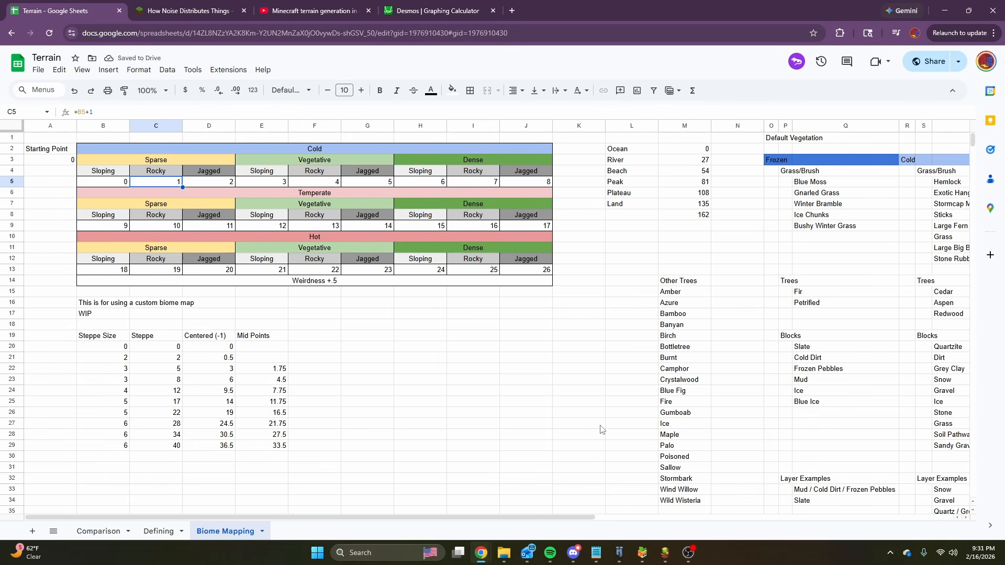
# Switch to the My_Base_Terrain graph to examine the Temperature Groups (x9) and Vegetative Groups (x3), and return to the Terrain spreadsheet.
pyautogui.moveTo(643, 552)
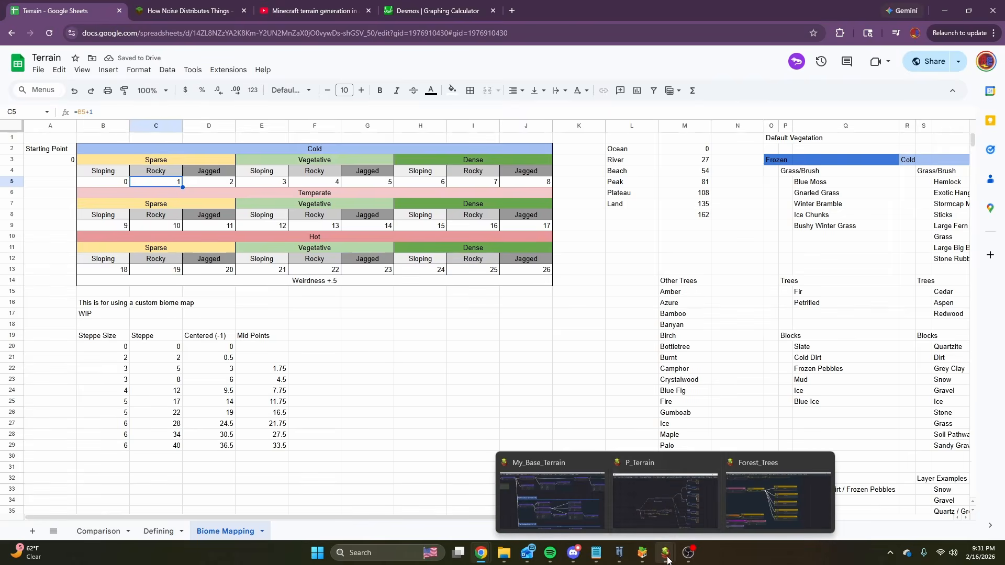
pyautogui.moveTo(658, 500)
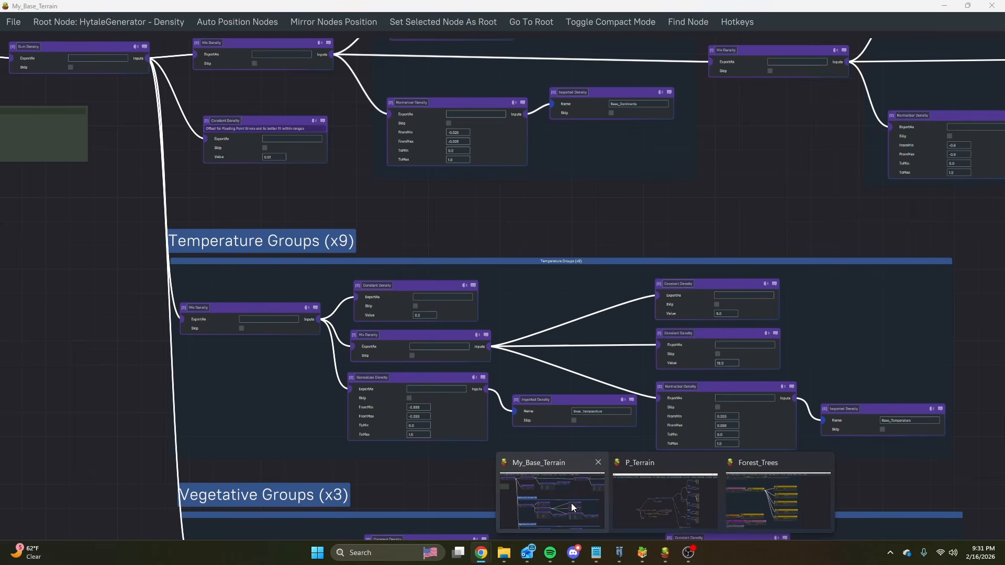
pyautogui.click(554, 495)
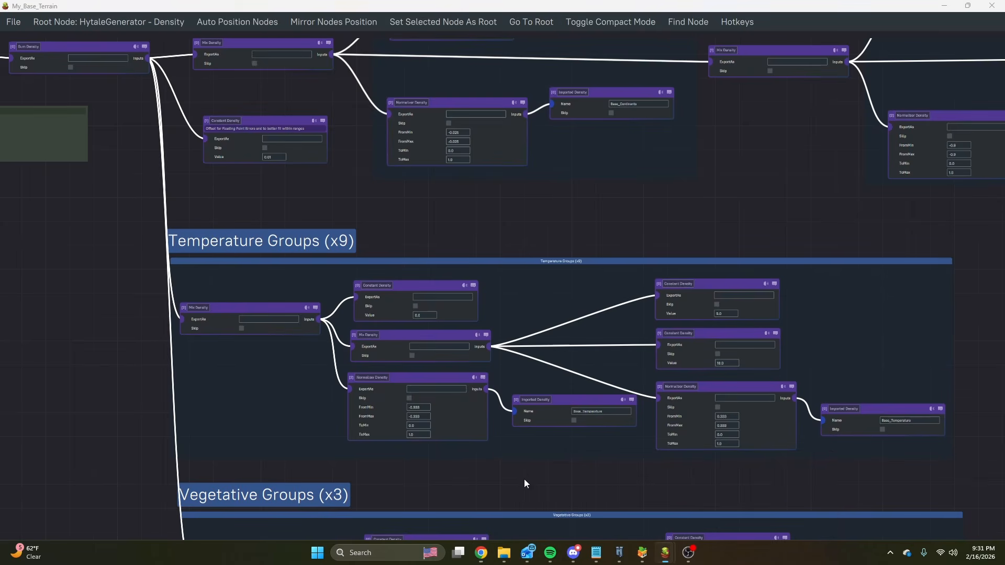
pyautogui.scroll(-3, 407, 472)
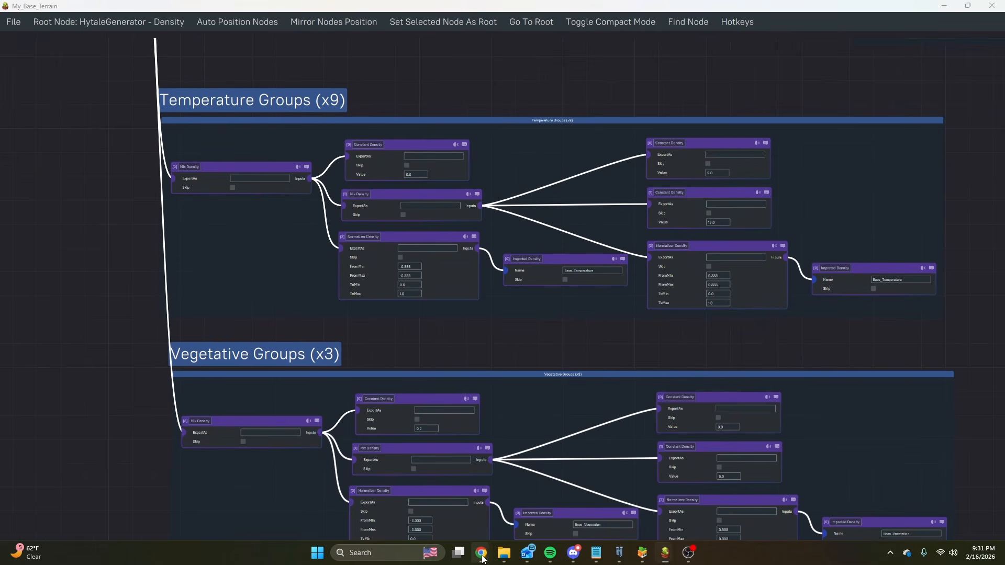
pyautogui.moveTo(481, 553)
pyautogui.click(534, 495)
# Highlight the Sparse, Vegetative and Dense column groups in turn down through the Cold, Temperate and Hot bands.
pyautogui.click(126, 163)
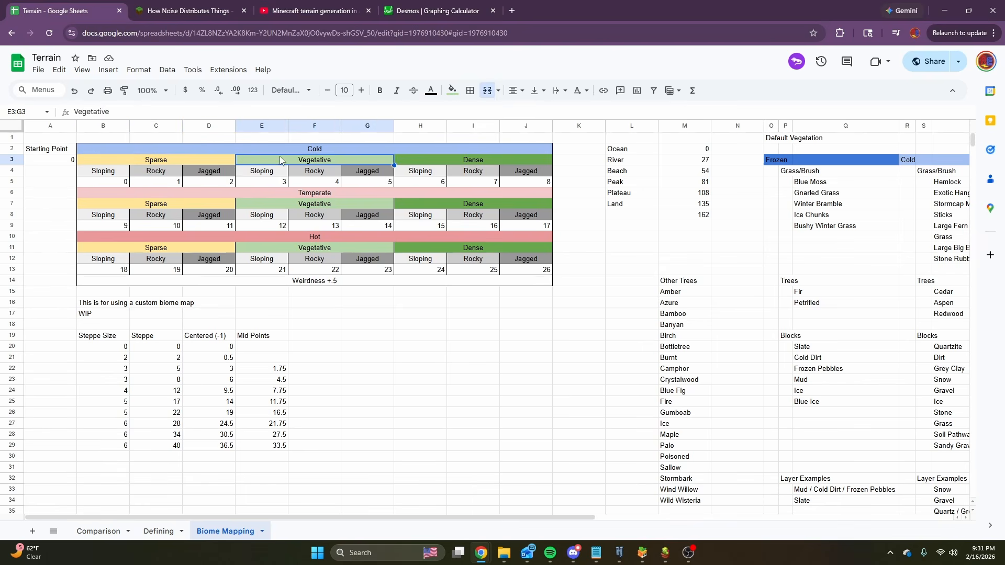
pyautogui.moveTo(105, 156); pyautogui.dragTo(114, 244)
pyautogui.click(58, 179)
pyautogui.click(262, 157)
pyautogui.moveTo(261, 172); pyautogui.dragTo(269, 259)
pyautogui.click(421, 170)
pyautogui.moveTo(419, 157); pyautogui.dragTo(437, 260)
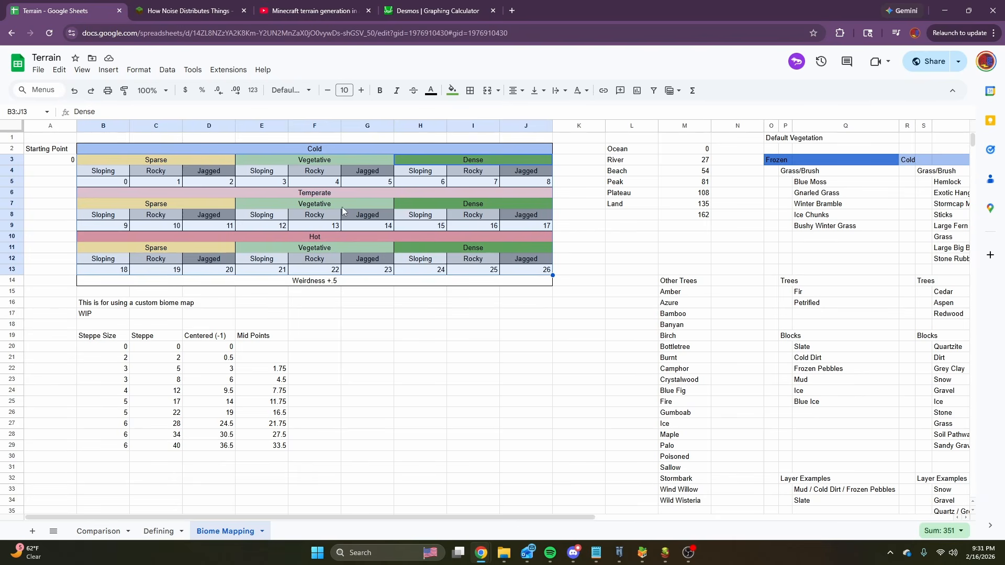
# Check the Cold Sparse Sloping index against the Hot Dense Sloping index in the biome mapping table.
pyautogui.click(103, 183)
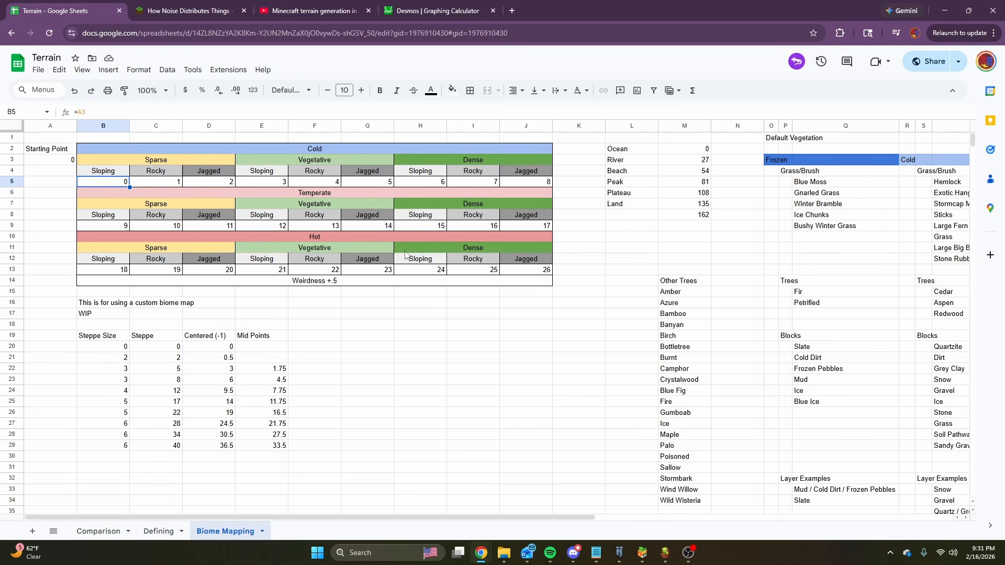
pyautogui.click(400, 273)
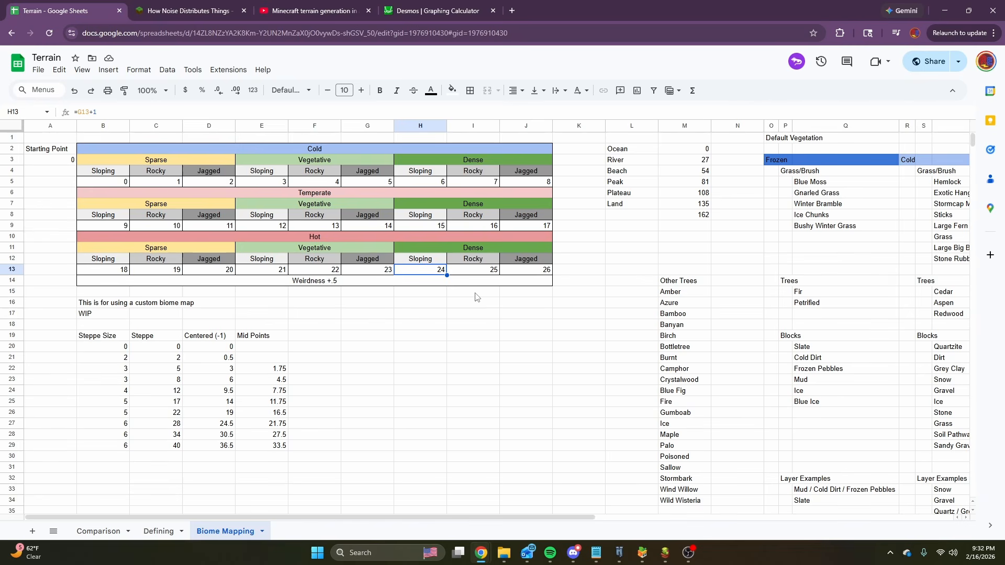
# Close the Hytale Asset Editor and relaunch it from the creative tools inside the Hytale game.
pyautogui.click(642, 552)
pyautogui.click(991, 5)
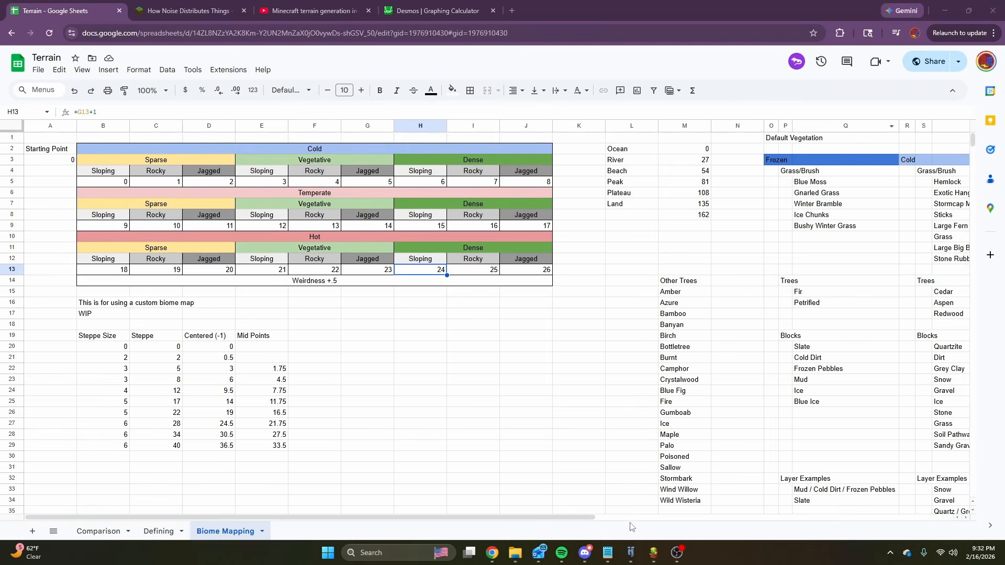
pyautogui.click(630, 553)
pyautogui.press('Escape')
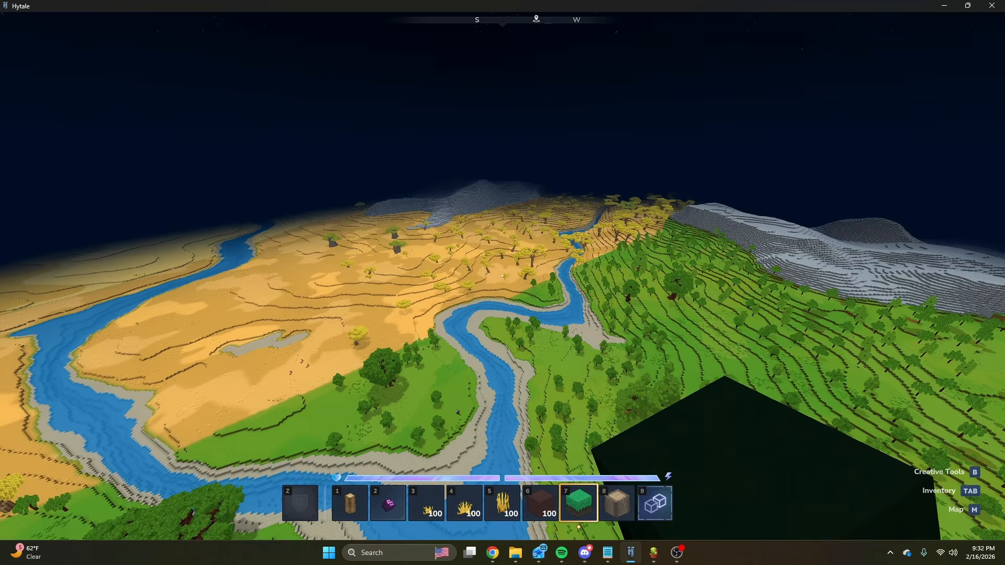
pyautogui.press('b')
pyautogui.click(142, 73)
pyautogui.click(142, 81)
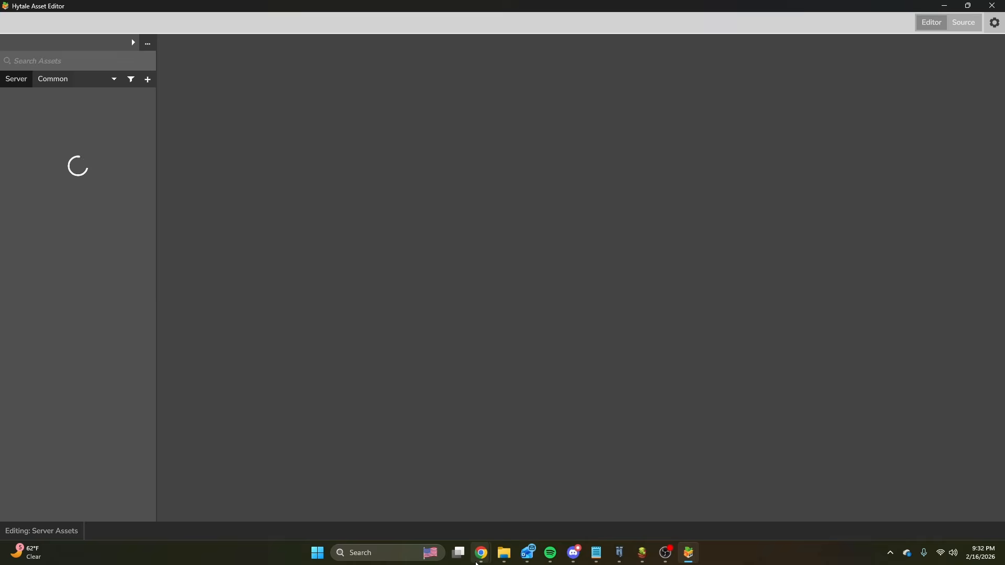
# Open the MyWorldStructure asset under WorldStructureAsset and examine the Min and Max ranges of biome entries 1 and 0.
pyautogui.moveTo(477, 561)
pyautogui.scroll(-6, 99, 369)
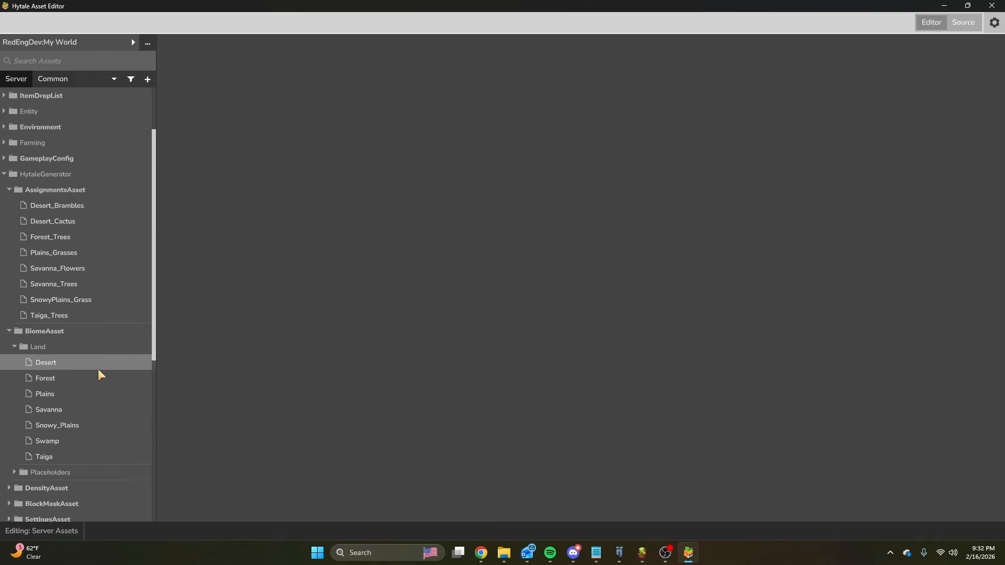
pyautogui.click(71, 426)
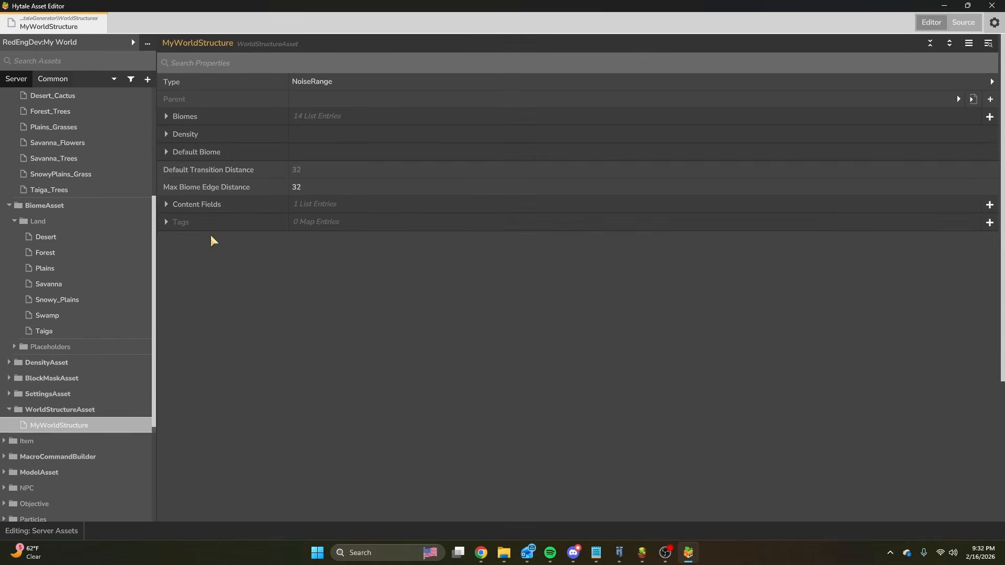
pyautogui.click(176, 116)
pyautogui.click(175, 151)
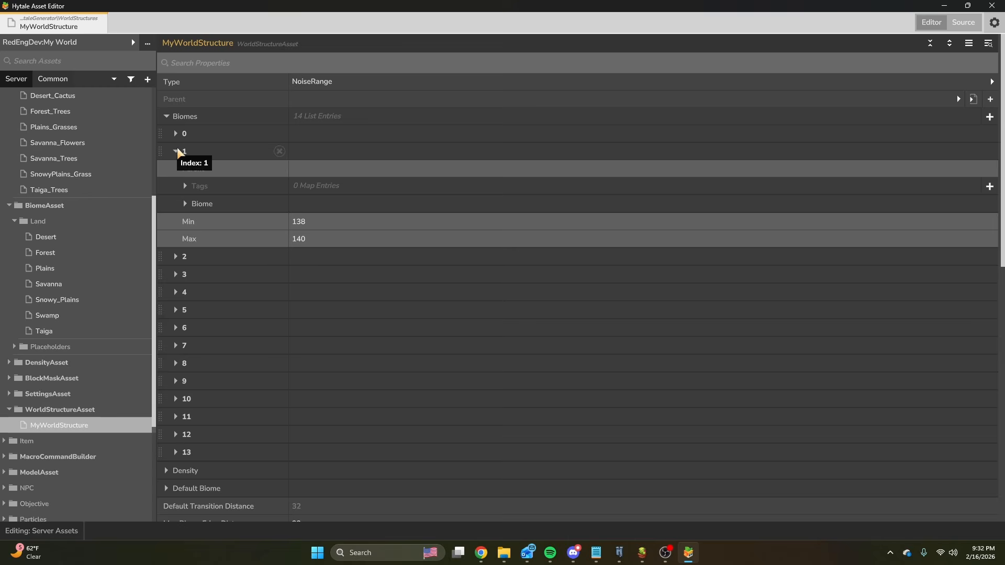
pyautogui.click(202, 206)
pyautogui.click(185, 204)
pyautogui.click(183, 151)
pyautogui.click(176, 134)
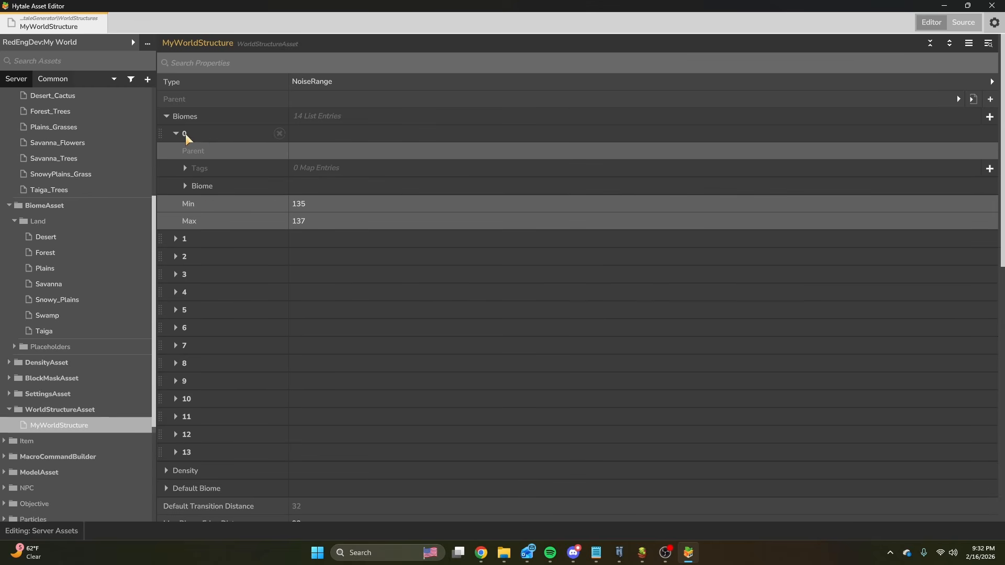
pyautogui.click(185, 134)
pyautogui.scroll(-2, 330, 290)
pyautogui.scroll(2, 370, 303)
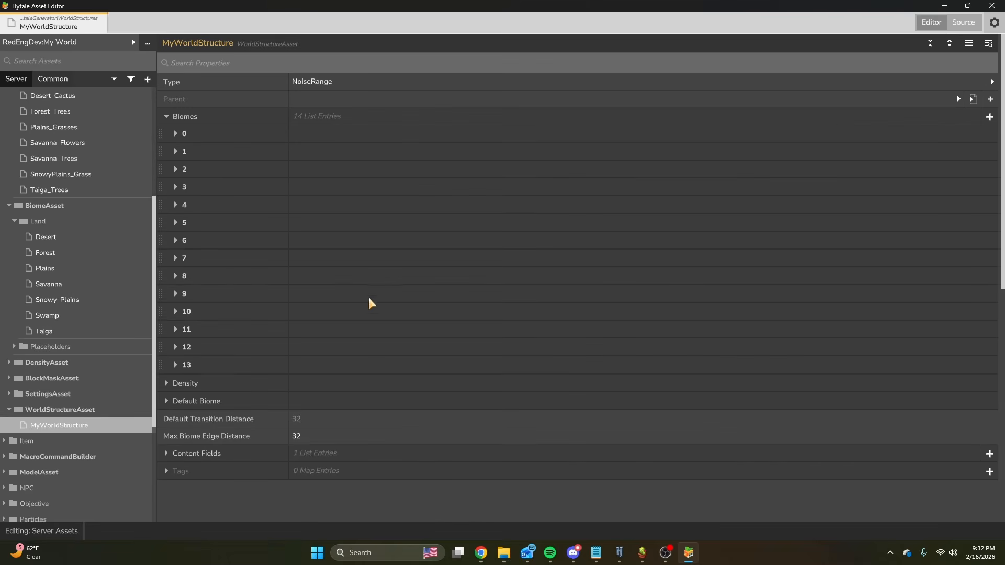
# Switch to the My_Base_Terrain graph and examine the Land, Plateau, Peak and Beach tile groups with their index ranges.
pyautogui.moveTo(625, 558)
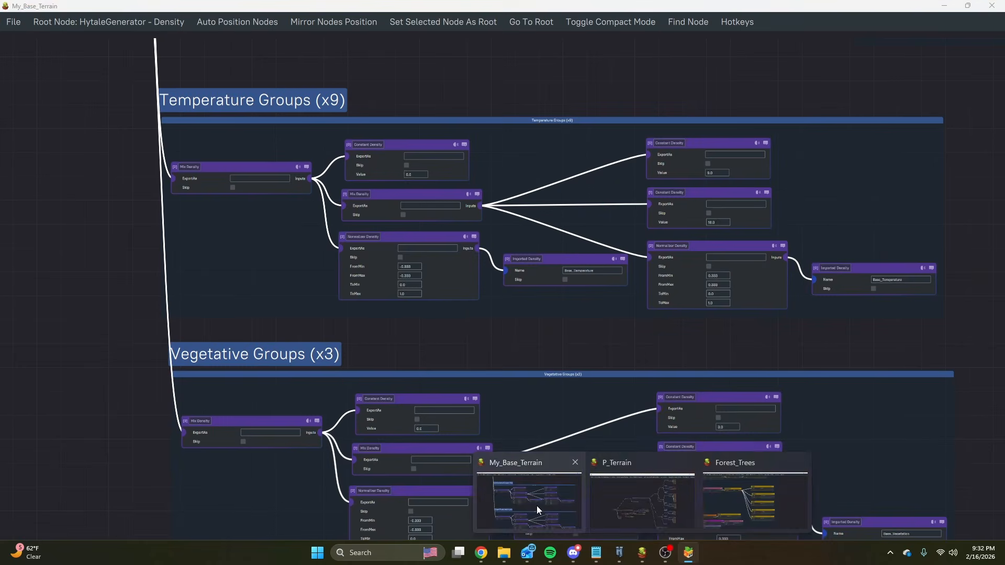
pyautogui.click(536, 506)
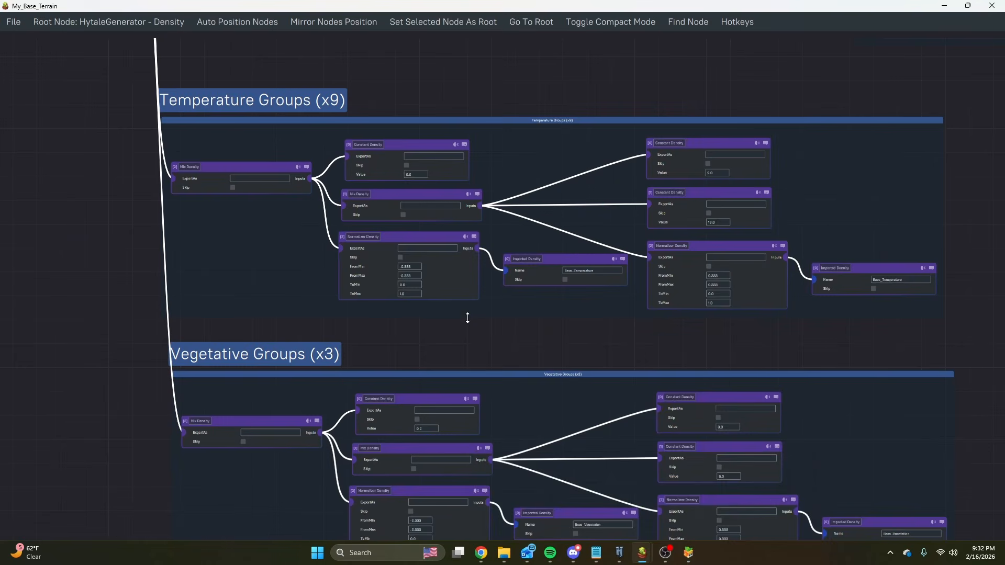
pyautogui.scroll(-8, 467, 318)
pyautogui.moveTo(699, 283); pyautogui.dragTo(175, 292, button='middle')
pyautogui.scroll(5, 797, 208)
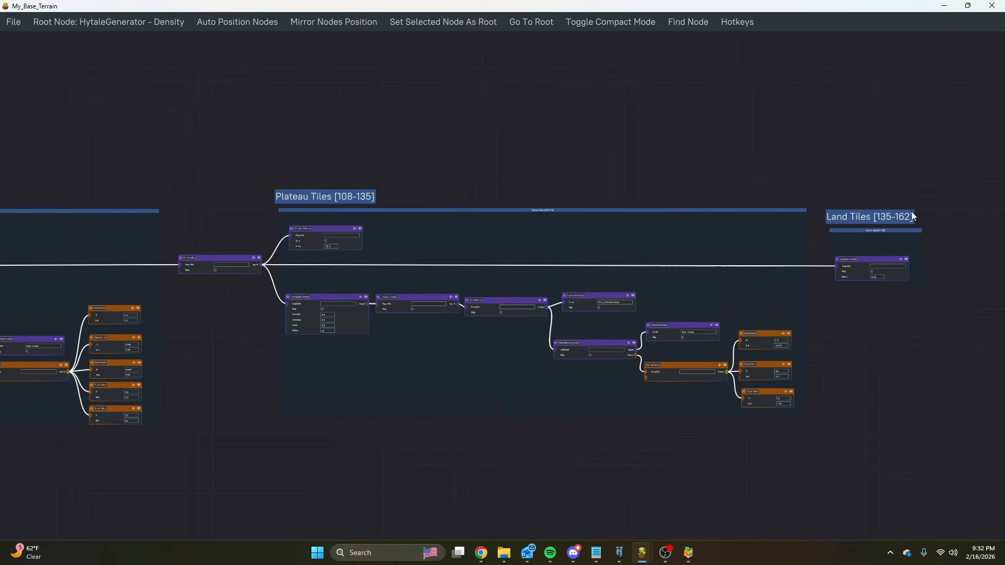
pyautogui.scroll(1, 912, 215)
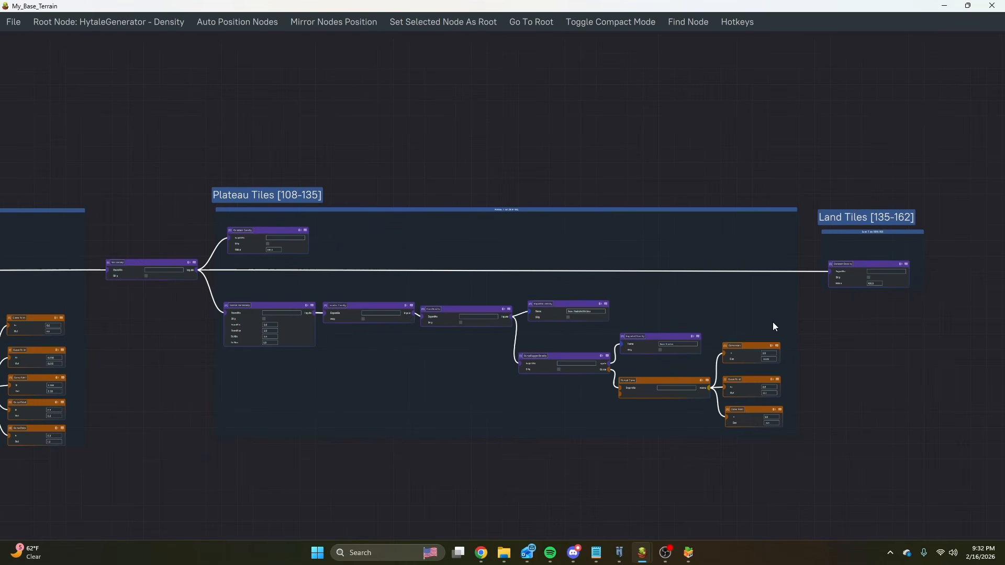
pyautogui.moveTo(586, 457); pyautogui.dragTo(761, 415, button='middle')
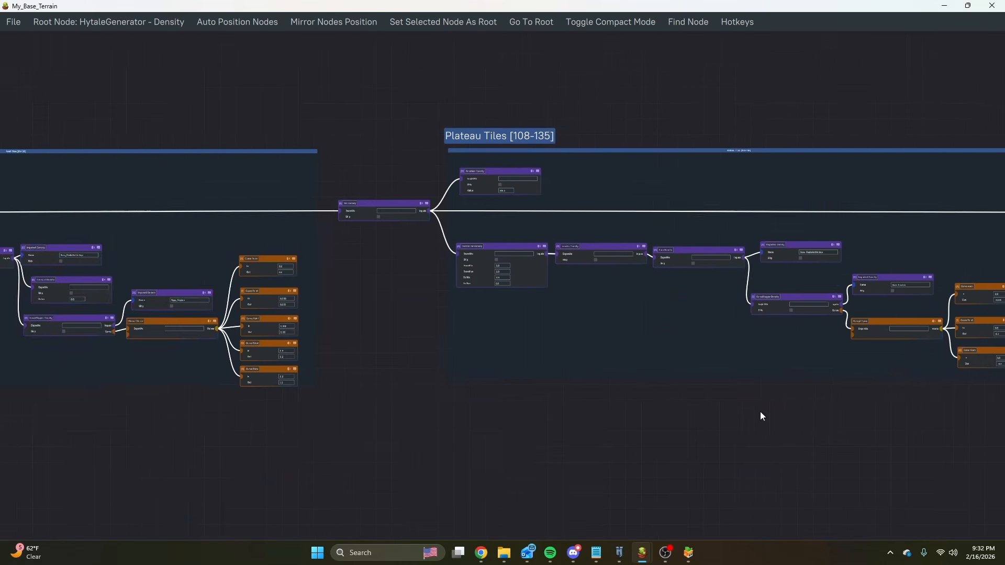
pyautogui.scroll(-7, 686, 398)
pyautogui.moveTo(518, 423); pyautogui.dragTo(668, 365, button='middle')
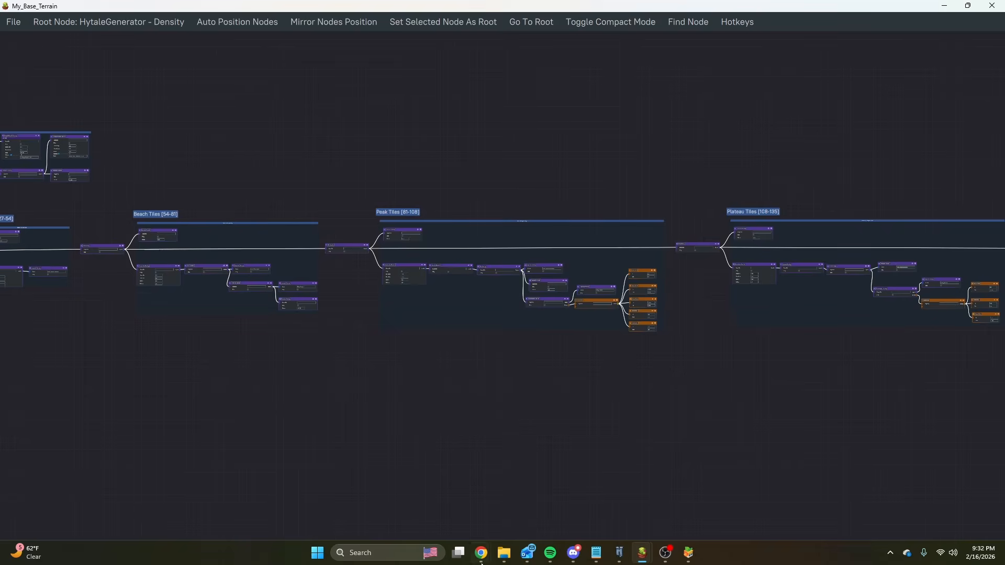
# Return to the Terrain spreadsheet and highlight the Temperate Sparse indexes for Sloping and Rocky.
pyautogui.moveTo(481, 560)
pyautogui.click(552, 508)
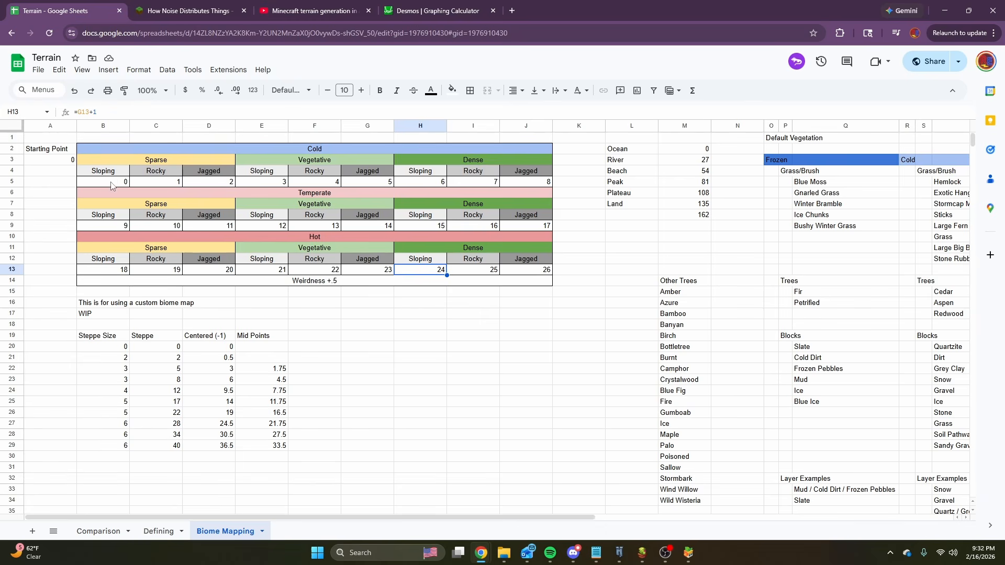
pyautogui.moveTo(104, 228); pyautogui.dragTo(175, 231)
pyautogui.click(67, 223)
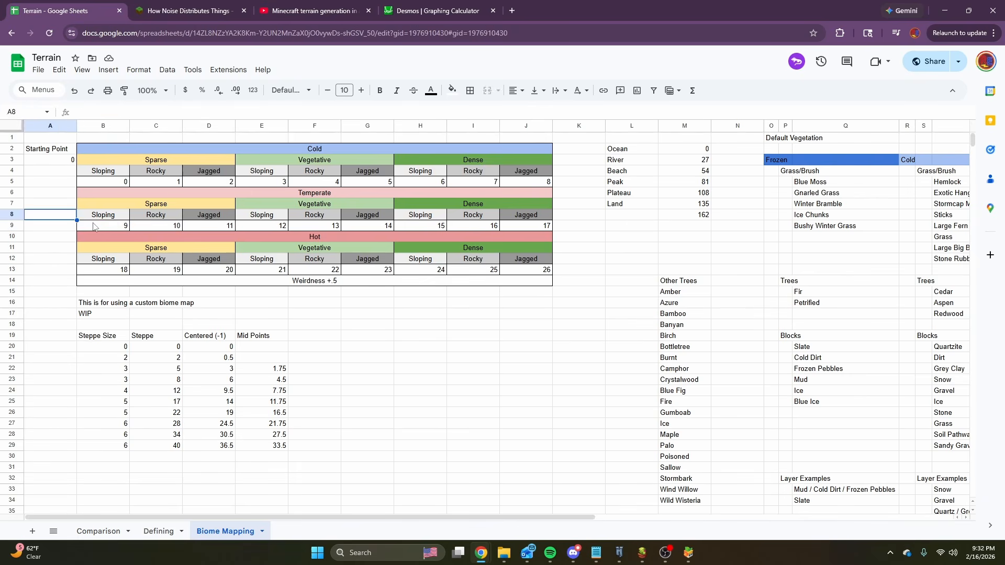
pyautogui.moveTo(102, 228); pyautogui.dragTo(148, 227)
pyautogui.click(105, 228)
pyautogui.press('Right')
pyautogui.press('Right')
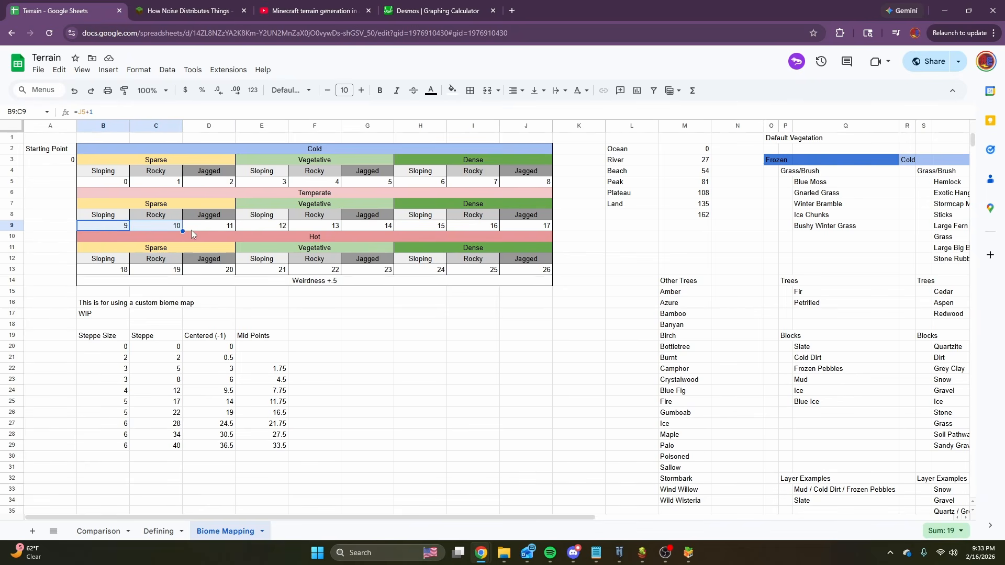
pyautogui.click(172, 208)
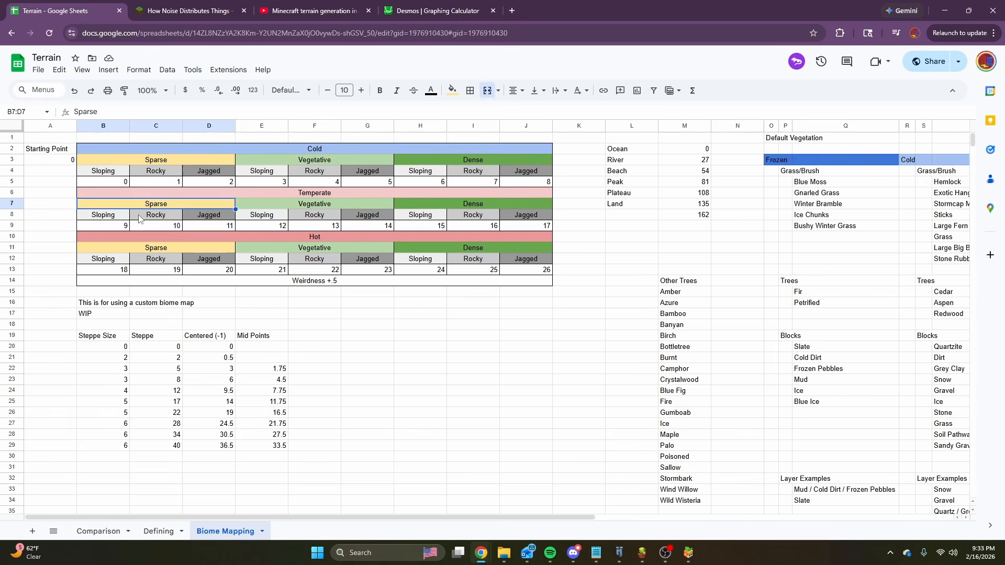
pyautogui.click(139, 215)
pyautogui.moveTo(102, 217); pyautogui.dragTo(154, 230)
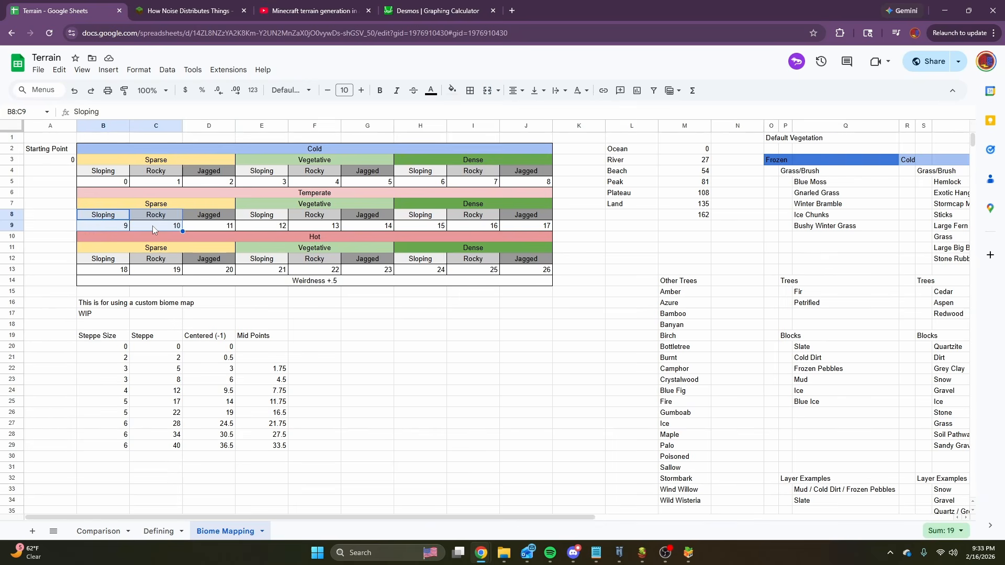
pyautogui.moveTo(158, 218); pyautogui.dragTo(163, 232)
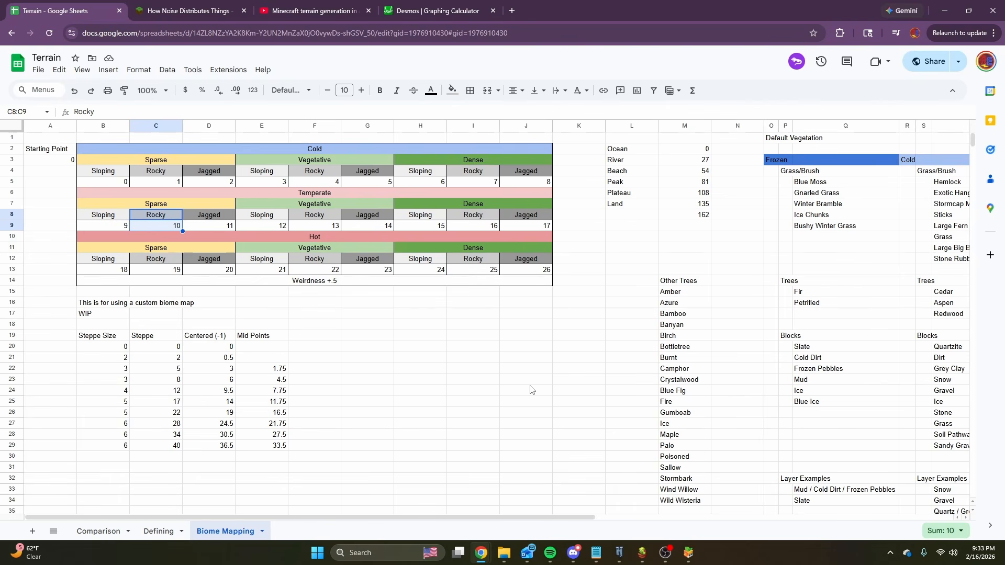
# Switch to Hytale to view the generated terrain, and return to the Terrain spreadsheet.
pyautogui.click(619, 553)
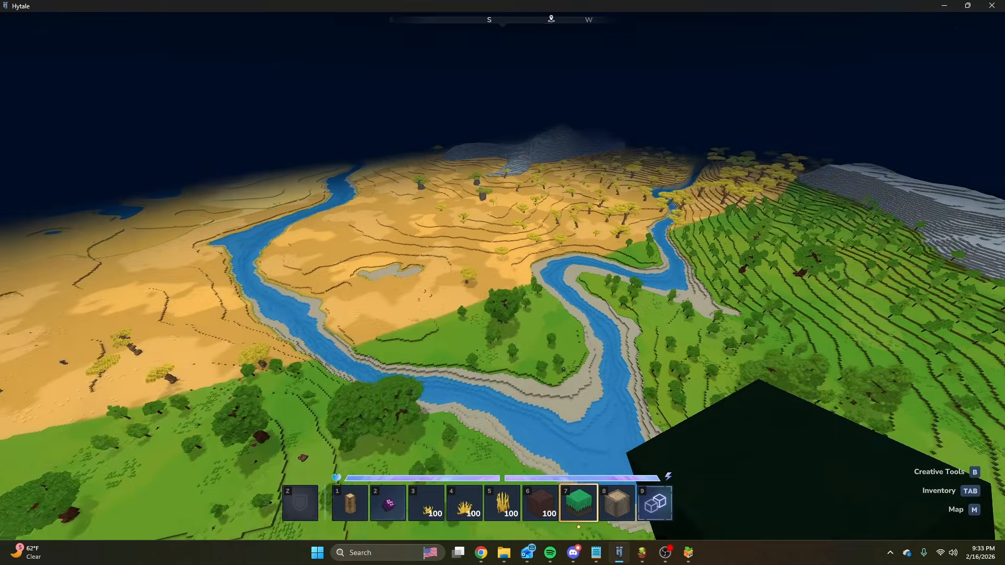
pyautogui.press('/')
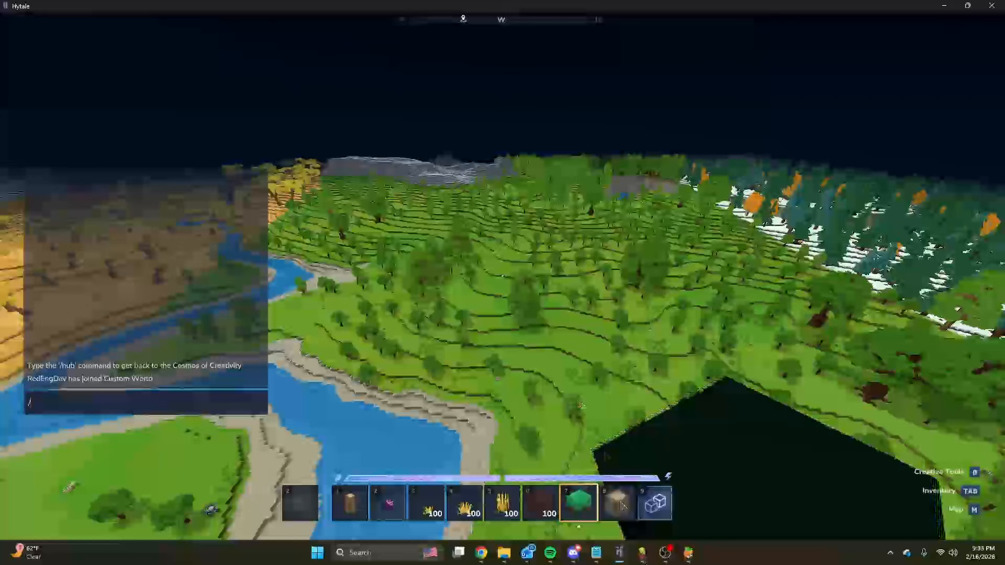
pyautogui.moveTo(642, 553)
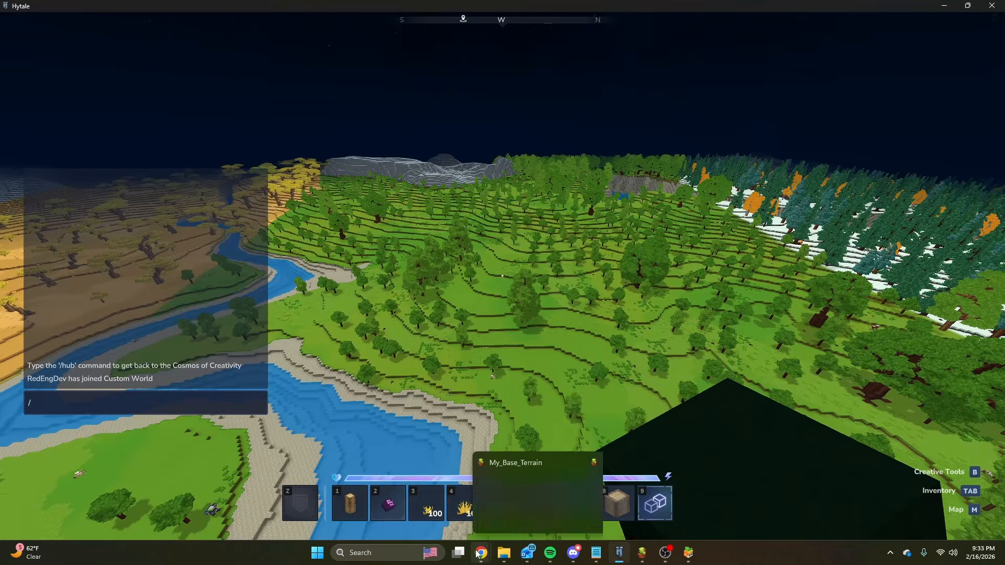
pyautogui.moveTo(481, 553)
pyautogui.click(526, 518)
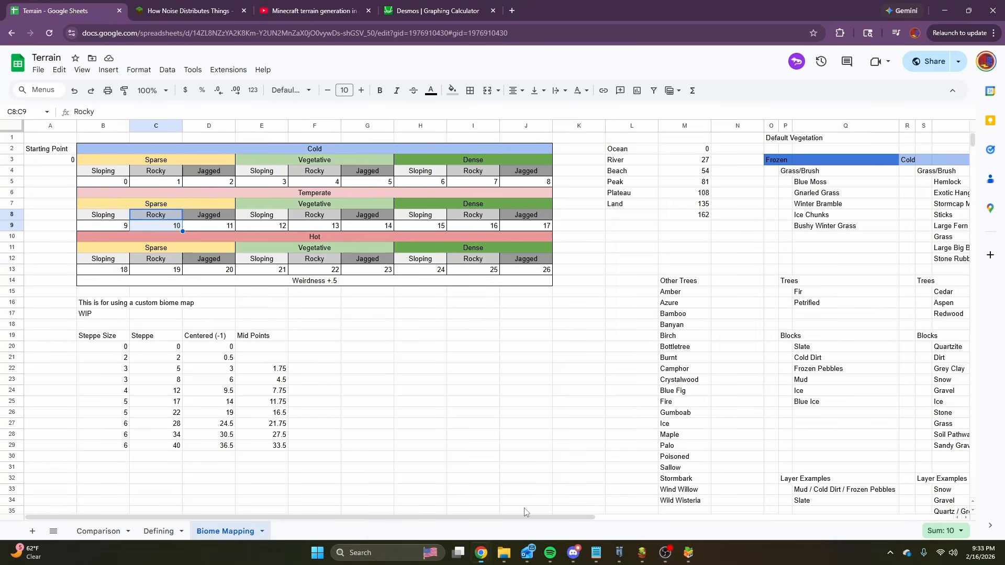
# Highlight the whole biome index table from the Cold heading down to the Weirdness row, and clear the selection.
pyautogui.click(387, 360)
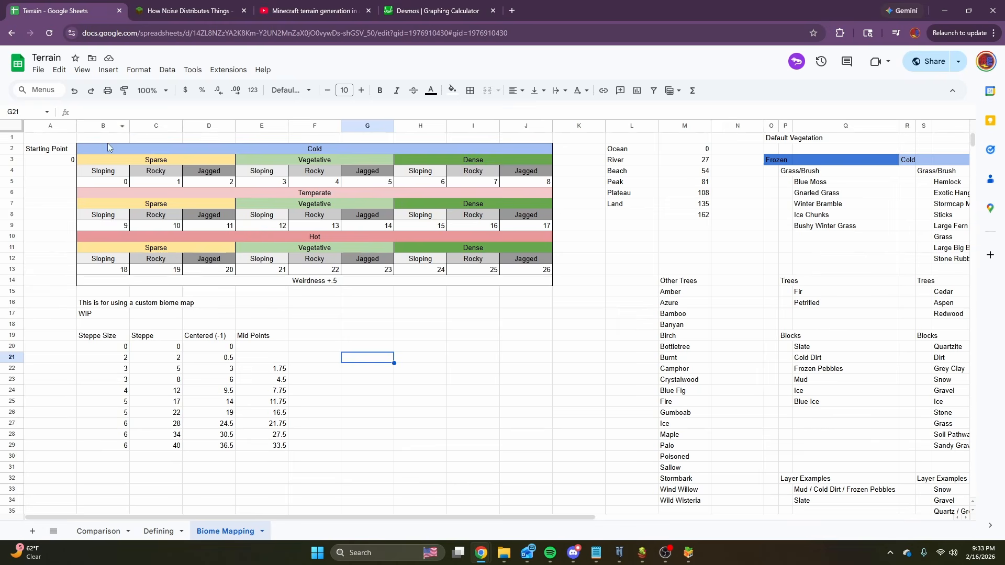
pyautogui.moveTo(107, 149); pyautogui.dragTo(484, 287)
pyautogui.click(474, 303)
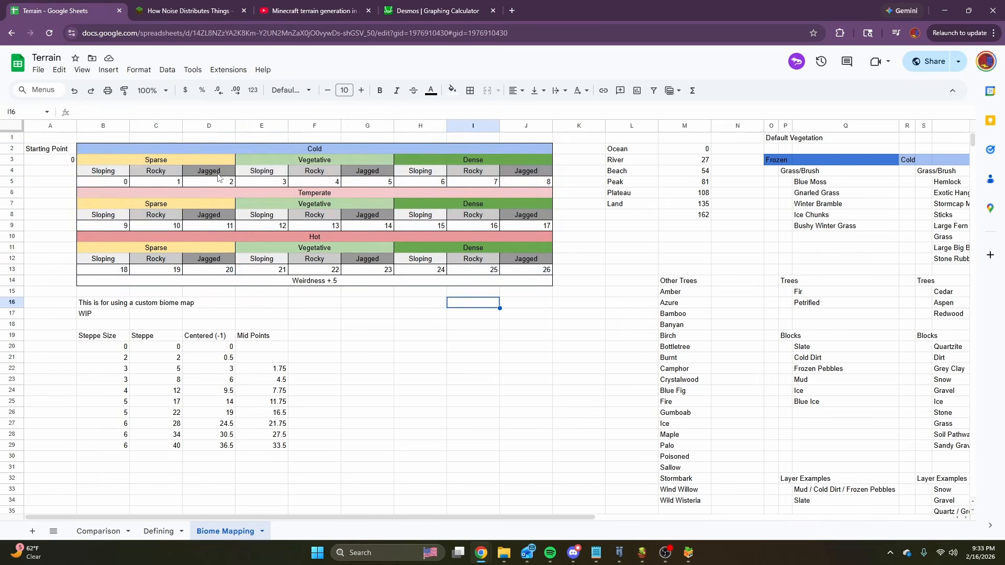
pyautogui.moveTo(101, 152); pyautogui.dragTo(500, 287)
pyautogui.click(528, 303)
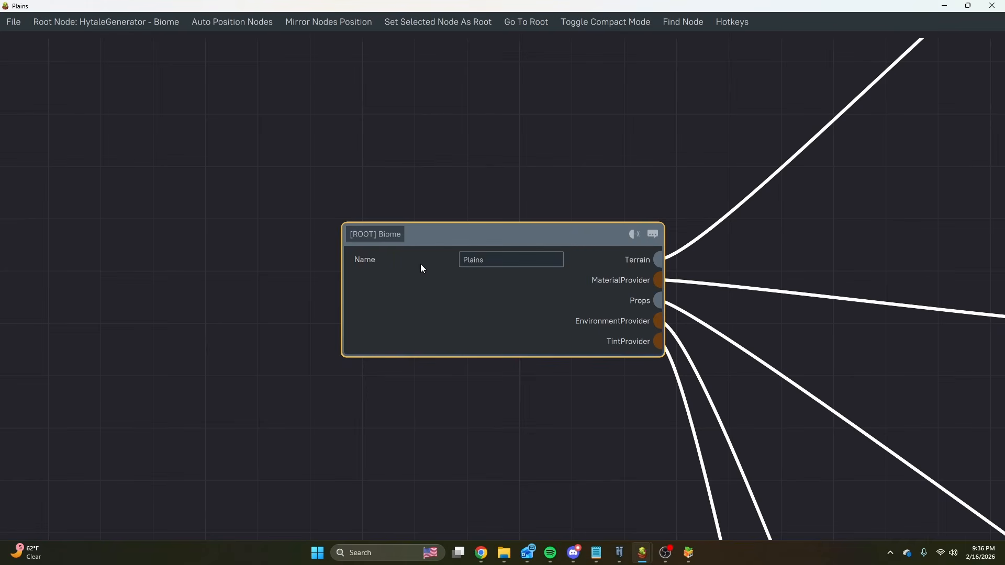
# Examine the Plains biome graph, from the Base_Heightmap density nodes at the top to the material, flower and tint groups.
pyautogui.scroll(-8, 441, 283)
pyautogui.moveTo(827, 121); pyautogui.dragTo(707, 140, button='middle')
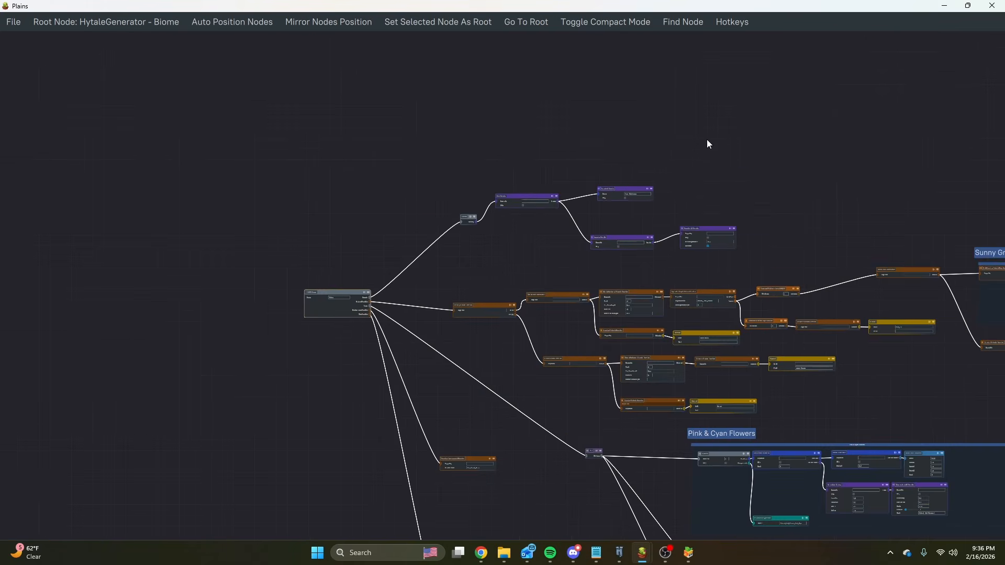
pyautogui.scroll(3, 705, 140)
pyautogui.scroll(3, 594, 229)
pyautogui.moveTo(632, 303); pyautogui.dragTo(590, 220, button='middle')
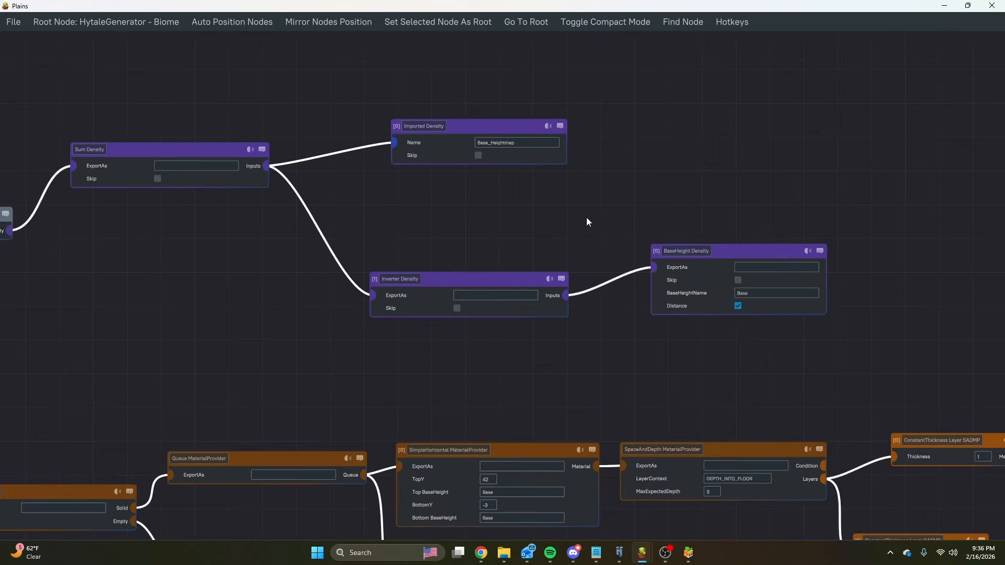
pyautogui.scroll(-3, 652, 244)
pyautogui.moveTo(395, 254); pyautogui.dragTo(294, 200, button='middle')
pyautogui.scroll(-4, 417, 207)
pyautogui.moveTo(572, 305); pyautogui.dragTo(553, 262, button='middle')
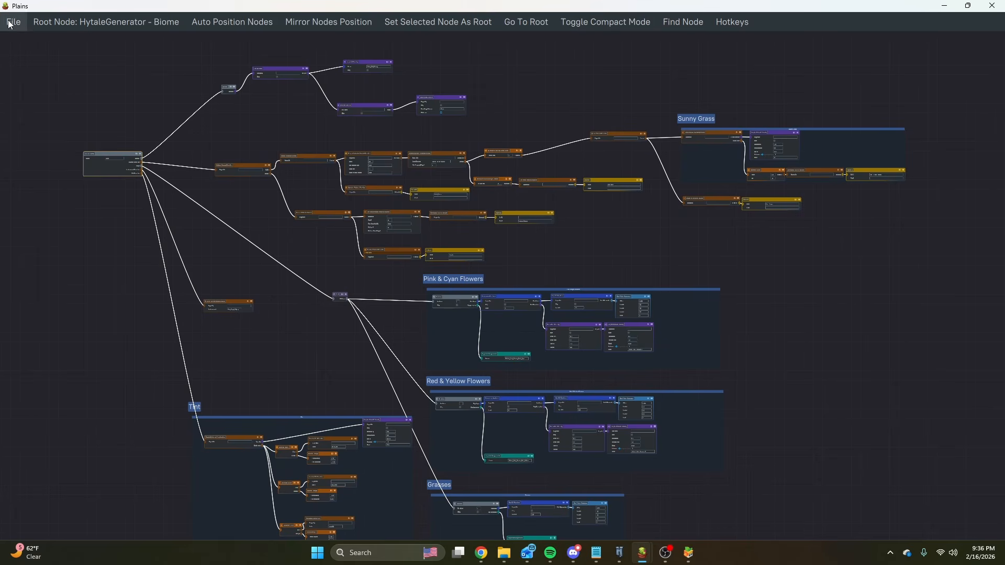
# Try to open Plains1_Oak.json from the Biomes > Plains1 folder of the HytaleGenerator copy in Documents.
pyautogui.click(24, 26)
pyautogui.click(35, 46)
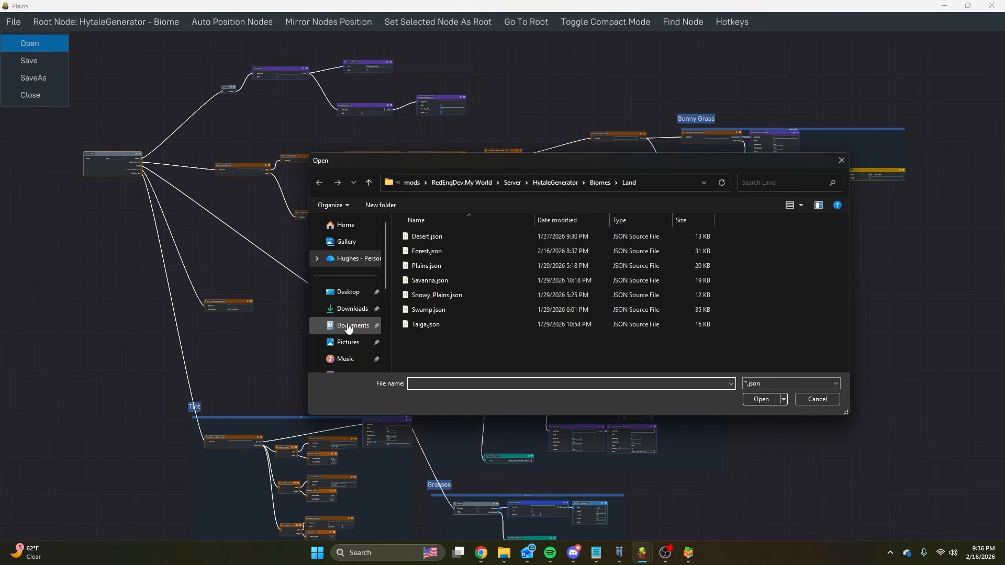
pyautogui.click(347, 324)
pyautogui.doubleClick(425, 235)
pyautogui.doubleClick(426, 237)
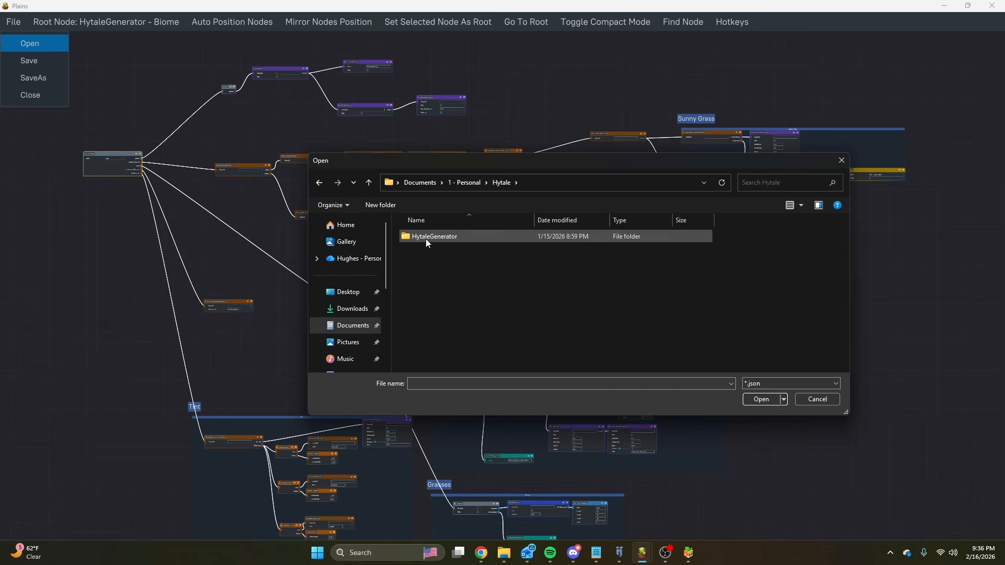
pyautogui.doubleClick(426, 238)
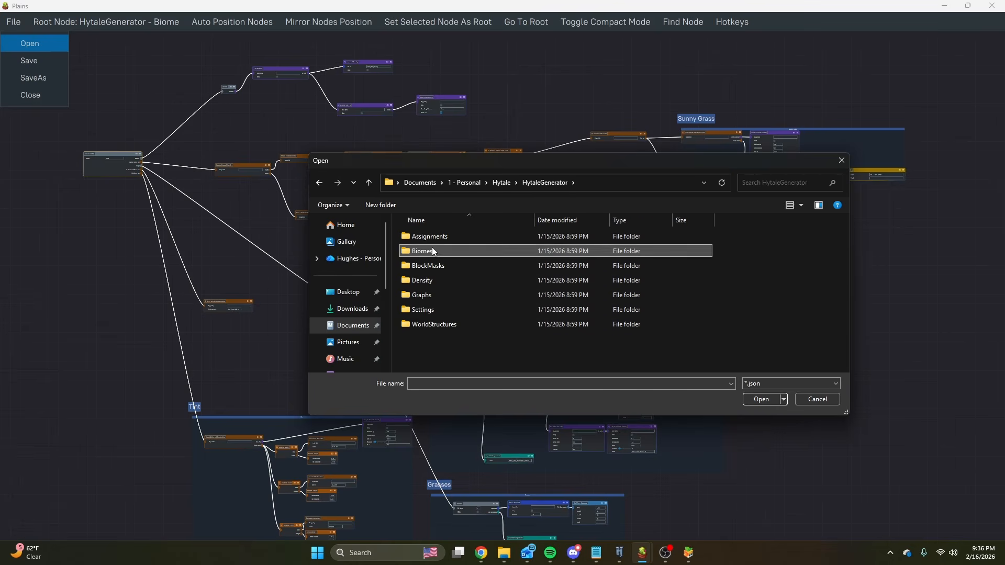
pyautogui.doubleClick(432, 250)
pyautogui.doubleClick(430, 326)
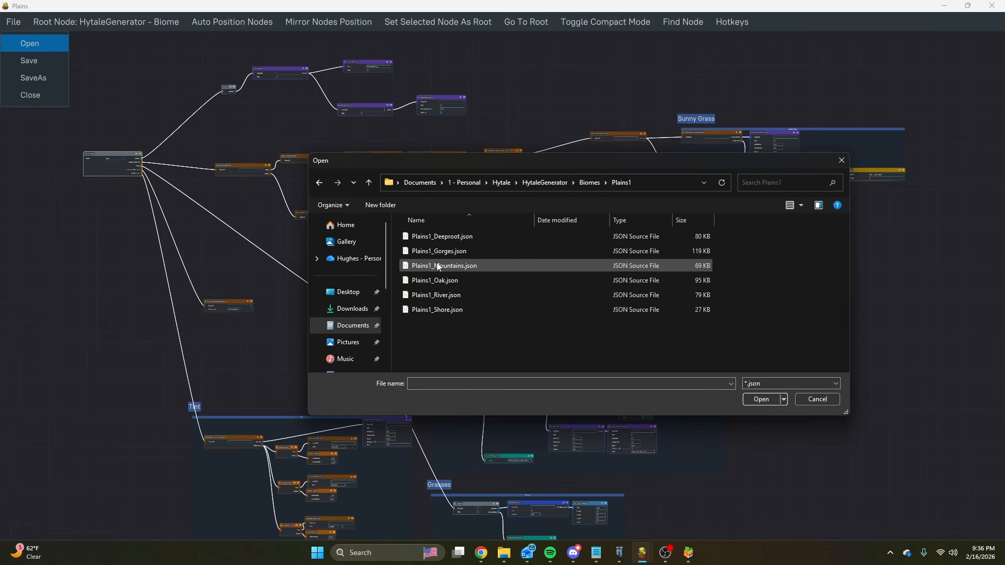
pyautogui.click(437, 283)
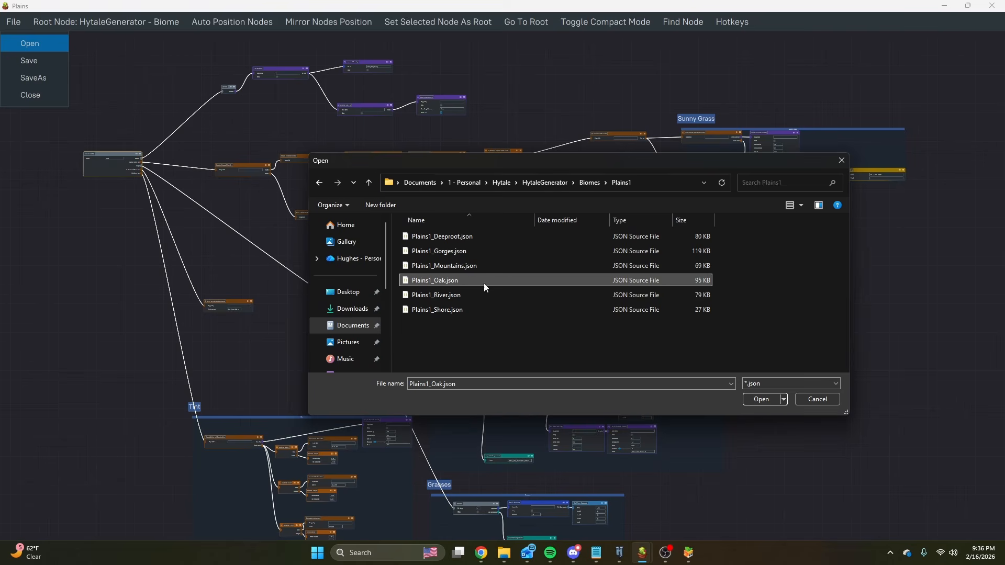
pyautogui.click(760, 400)
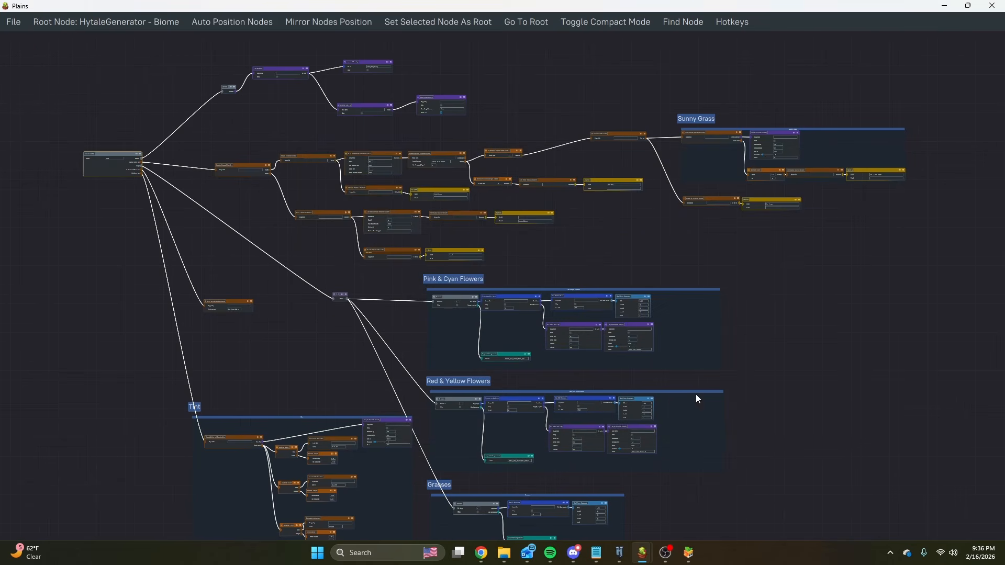
# Examine the flower and grass prop groups of the Plains graph, down to the Imported Assignments name in the Grasses group.
pyautogui.scroll(3, 456, 177)
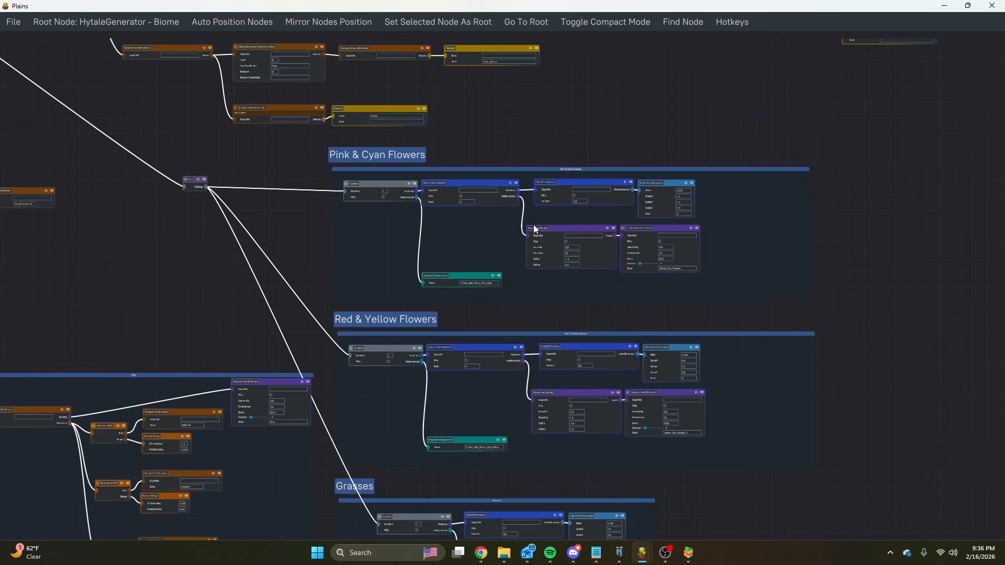
pyautogui.moveTo(477, 283); pyautogui.dragTo(465, 167, button='middle')
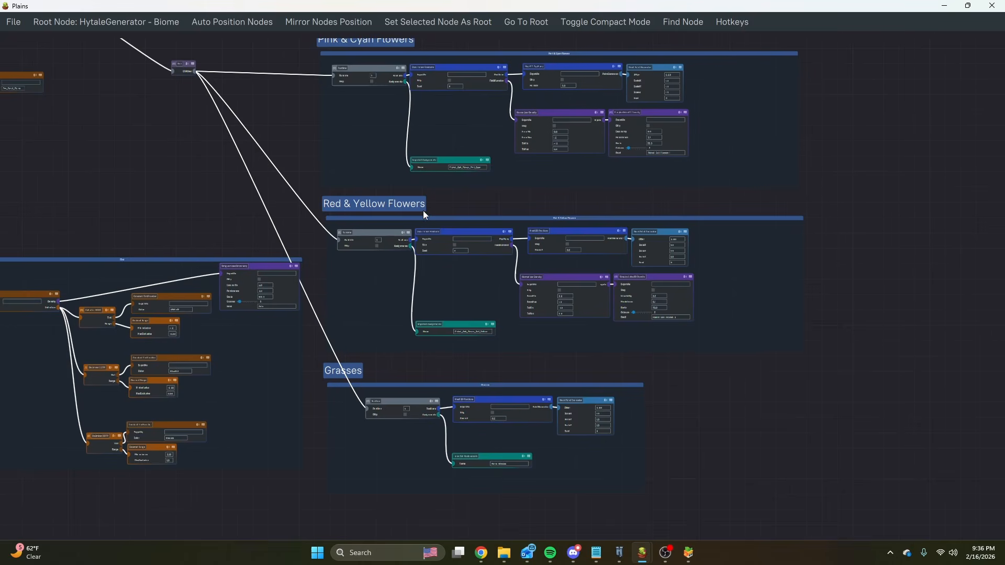
pyautogui.moveTo(423, 210); pyautogui.dragTo(427, 299, button='middle')
pyautogui.scroll(7, 471, 248)
pyautogui.moveTo(471, 454)
pyautogui.mouseDown(button='middle')
pyautogui.moveTo(457, 170)
pyautogui.moveTo(417, 53)
pyautogui.mouseUp(button='middle')
pyautogui.moveTo(458, 394); pyautogui.dragTo(453, 191, button='middle')
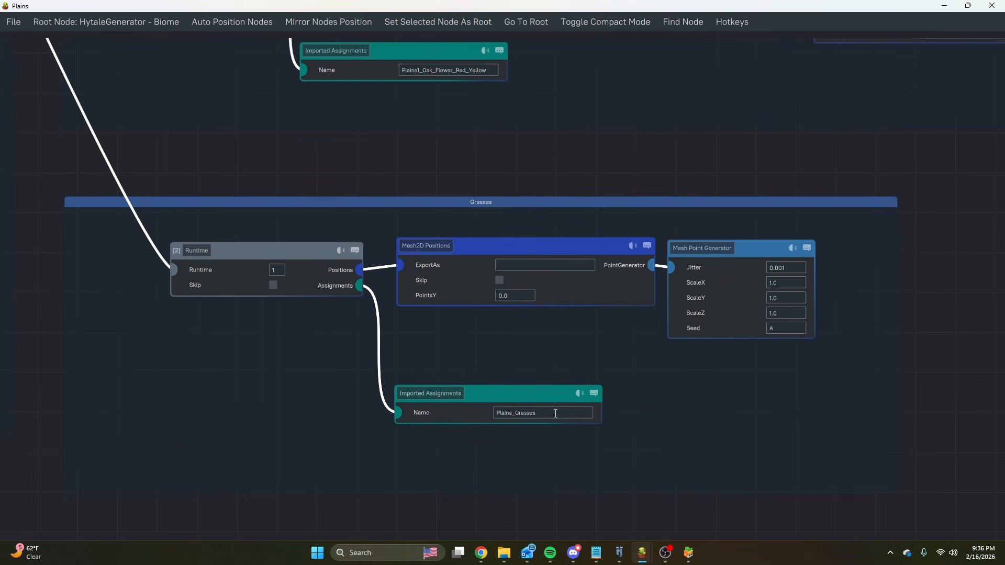
pyautogui.click(530, 414)
pyautogui.scroll(-3, 487, 236)
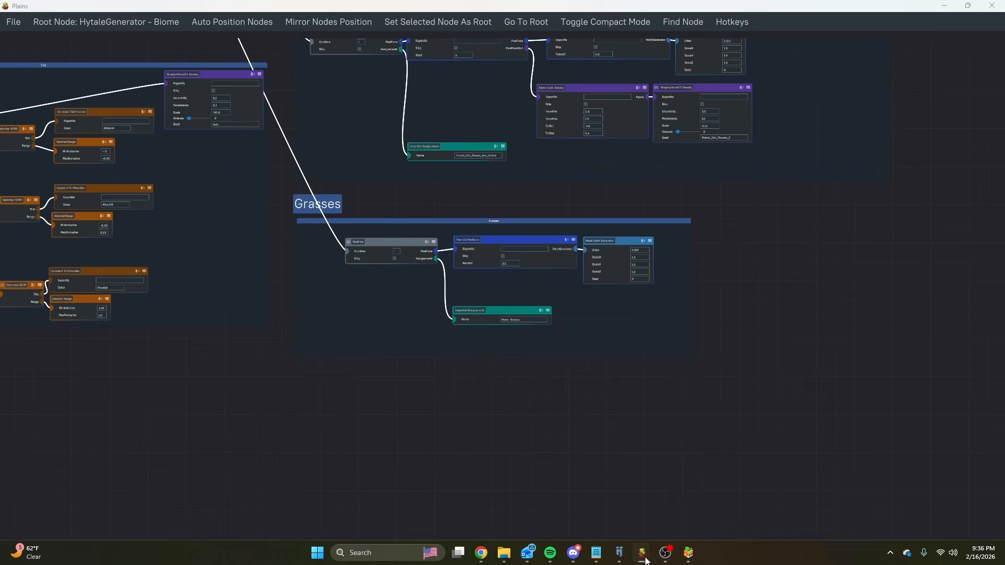
# Open Plains_Grasses.json from the mod's HytaleGenerator > Assignments folder in place of the Plains graph.
pyautogui.moveTo(643, 554)
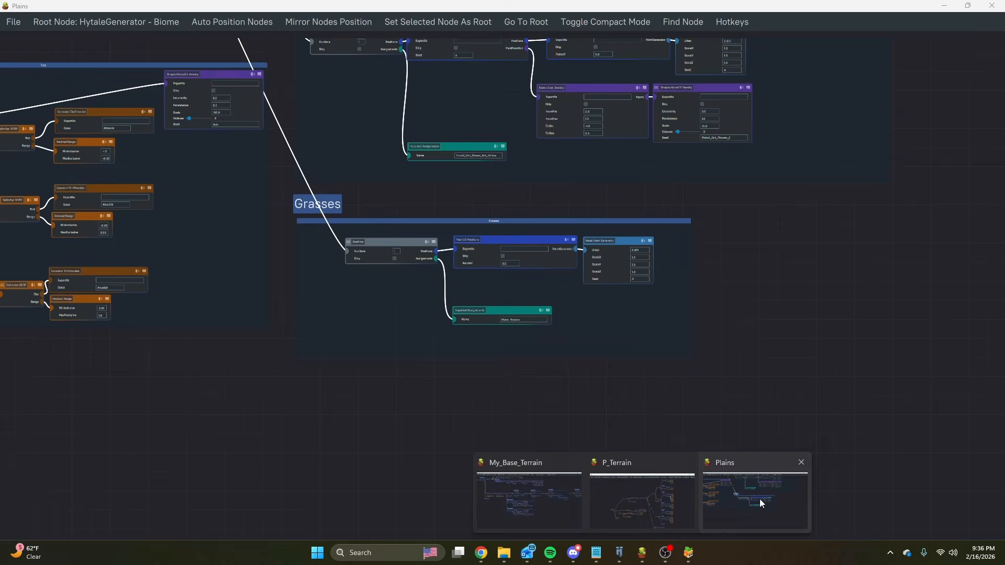
pyautogui.click(762, 504)
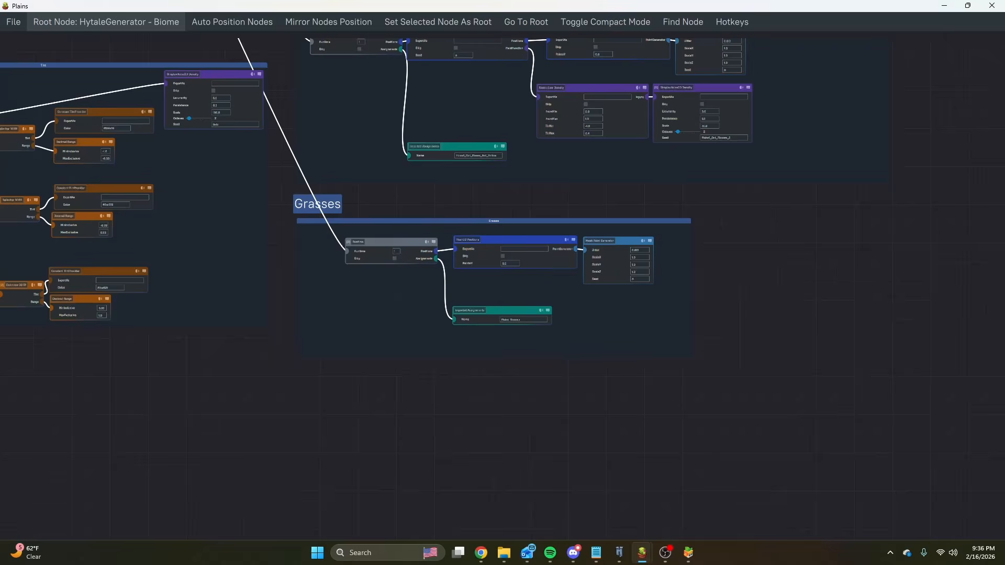
pyautogui.click(13, 21)
pyautogui.click(37, 45)
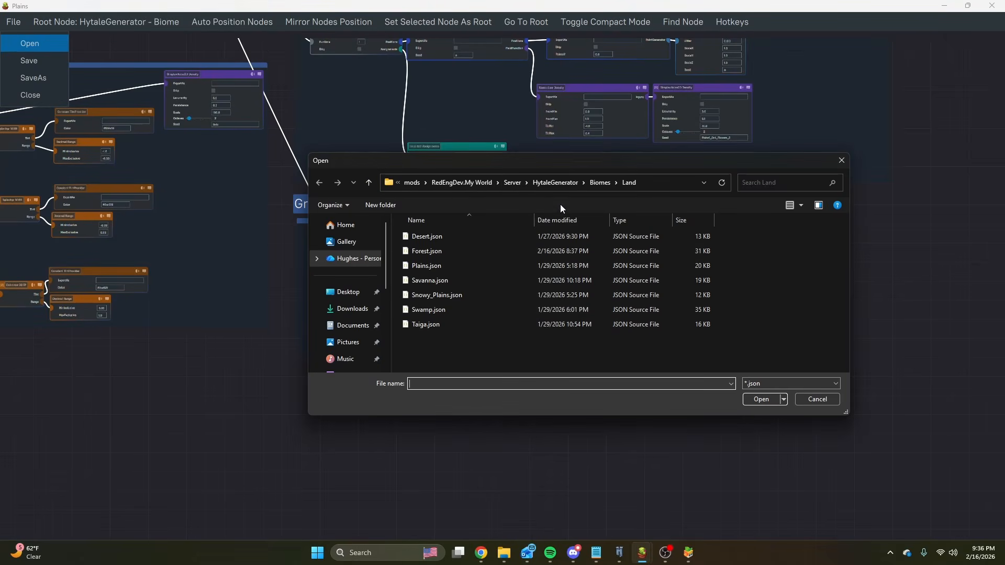
pyautogui.click(600, 183)
pyautogui.click(561, 183)
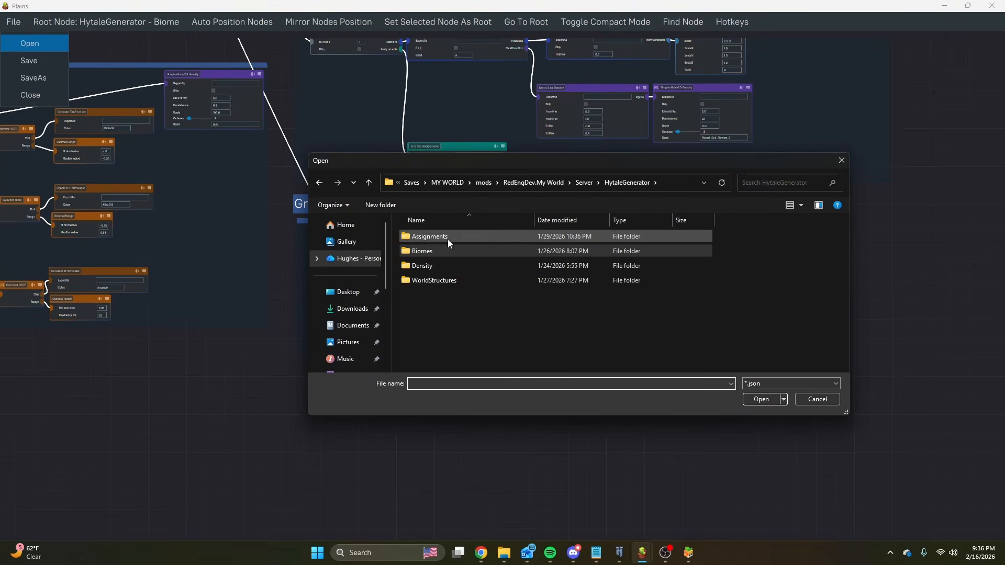
pyautogui.doubleClick(446, 240)
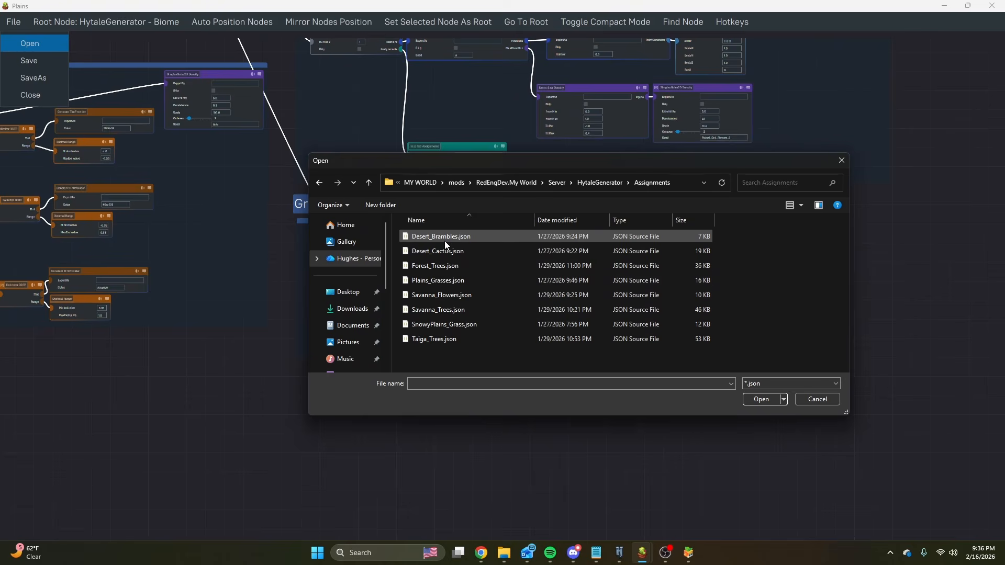
pyautogui.doubleClick(439, 281)
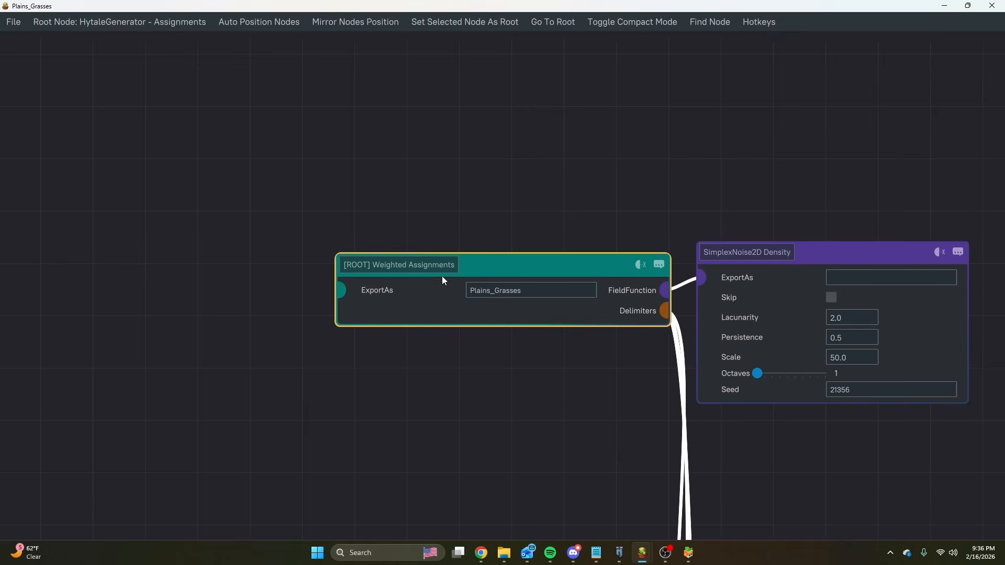
# Examine the Plains_Grasses graph from the root Weighted Assignments node through its noise, delimiter, weight and prop branches.
pyautogui.scroll(-6, 405, 335)
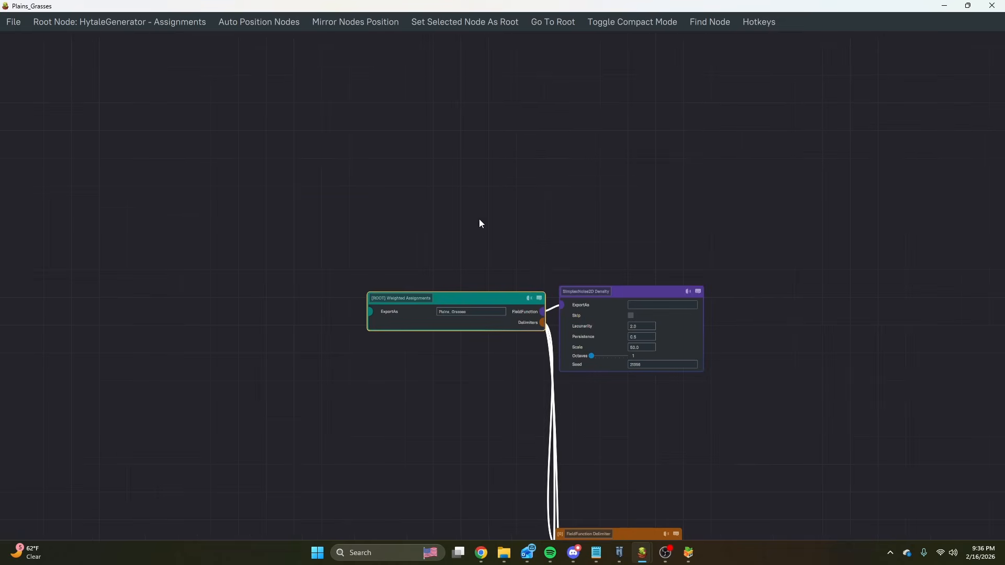
pyautogui.moveTo(479, 220); pyautogui.dragTo(307, 112, button='middle')
pyautogui.moveTo(575, 326); pyautogui.dragTo(480, 209, button='middle')
pyautogui.moveTo(523, 267); pyautogui.dragTo(453, 239, button='middle')
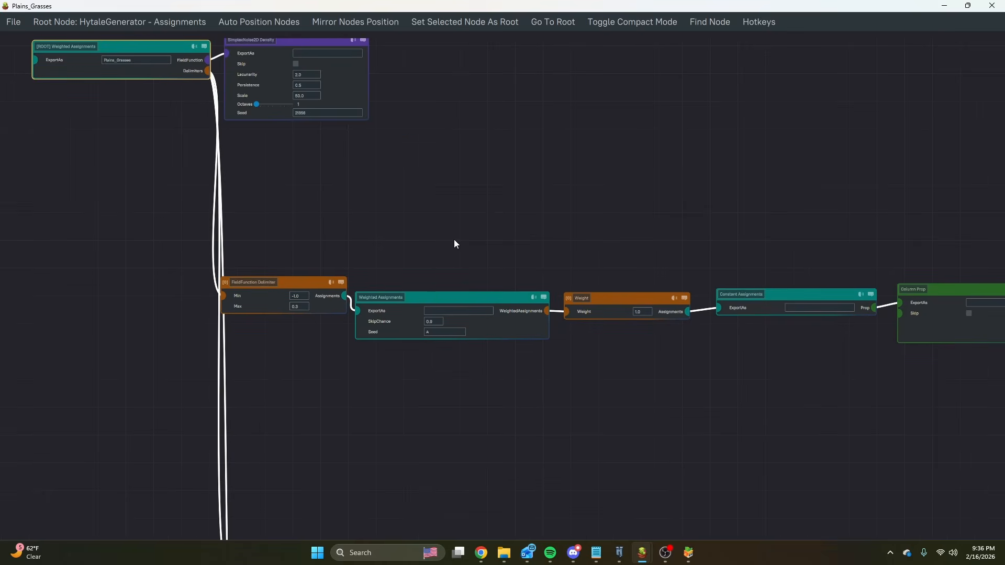
pyautogui.moveTo(341, 180); pyautogui.dragTo(498, 301, button='middle')
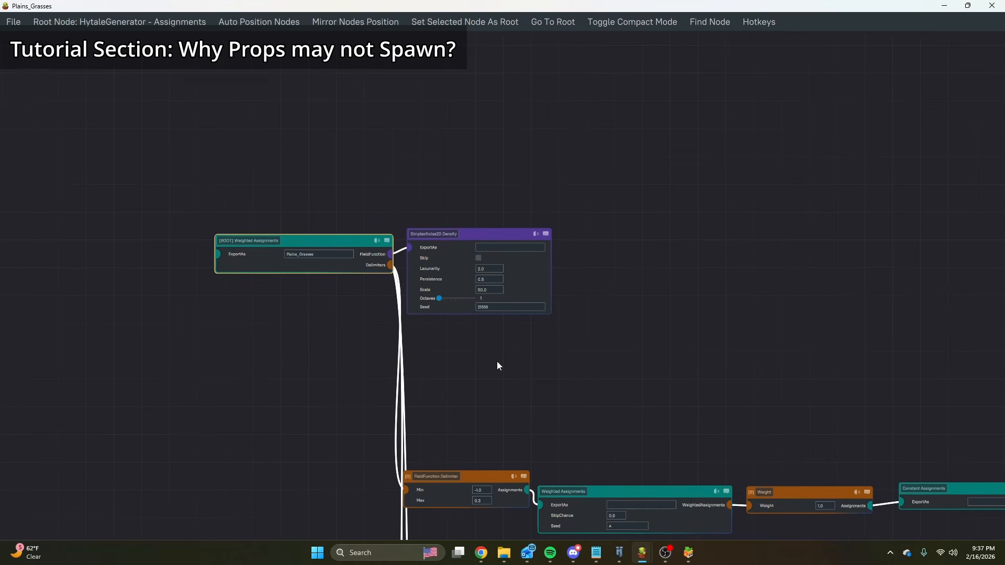
pyautogui.moveTo(567, 318); pyautogui.dragTo(388, 180, button='middle')
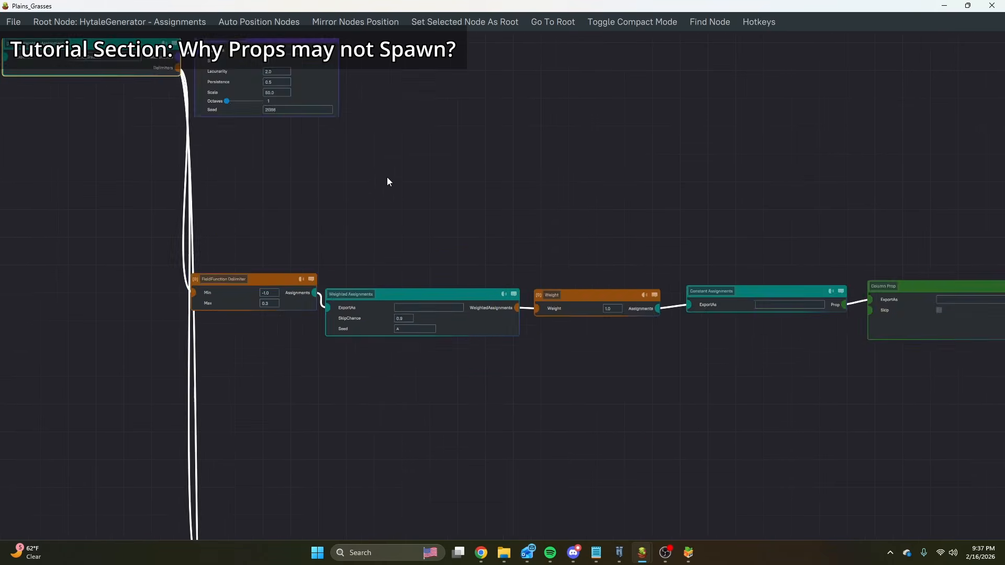
pyautogui.scroll(-5, 570, 267)
pyautogui.moveTo(662, 240); pyautogui.dragTo(406, 190, button='middle')
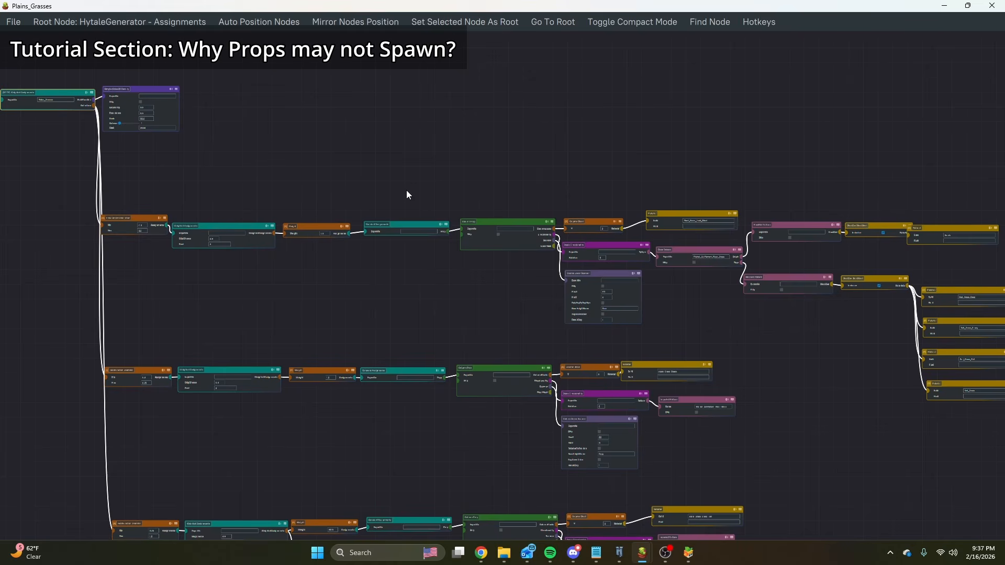
# Switch to the P_Terrain graph and connect a new Runtime node to the root Biome node, below the existing providers.
pyautogui.moveTo(640, 556)
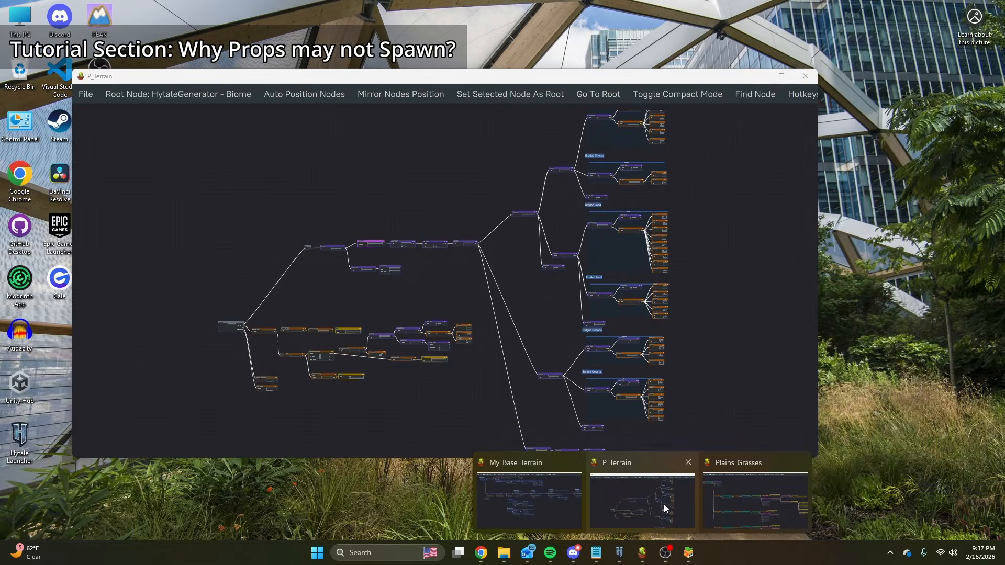
pyautogui.click(664, 504)
pyautogui.scroll(8, 356, 366)
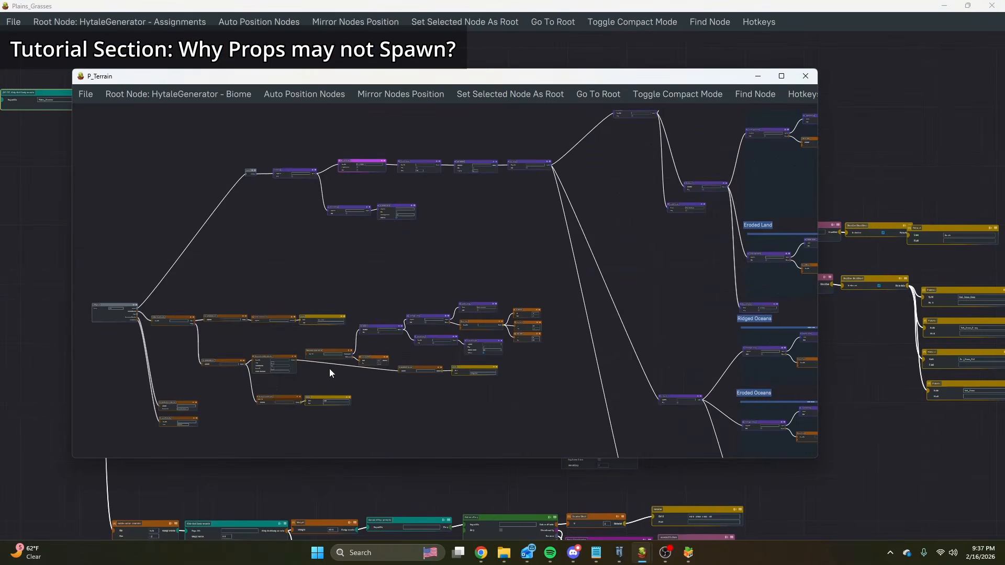
pyautogui.moveTo(401, 353); pyautogui.dragTo(674, 210, button='middle')
pyautogui.moveTo(209, 146); pyautogui.dragTo(365, 398)
pyautogui.click(407, 410)
pyautogui.scroll(6, 418, 407)
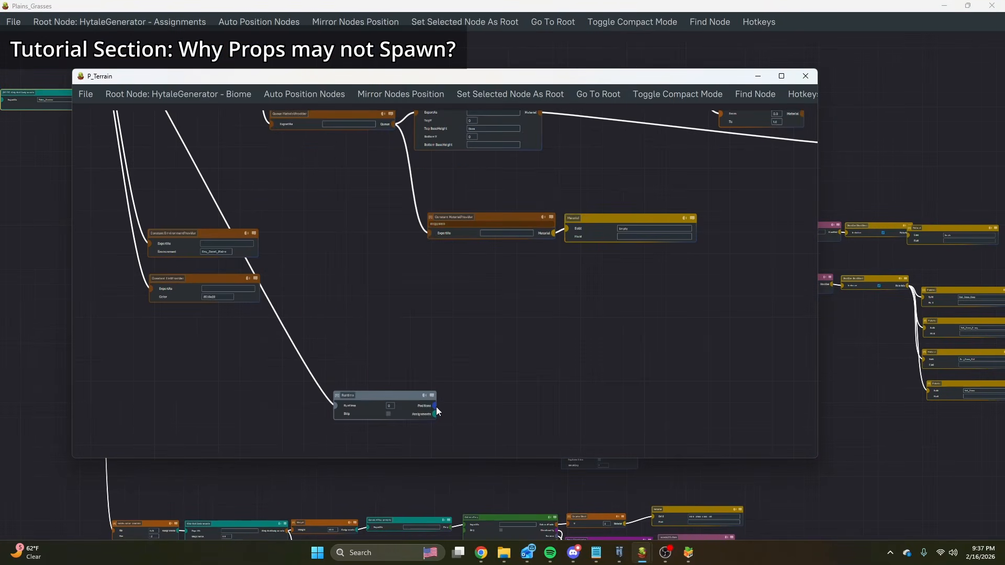
# Connect a Mesh2D Positions node to the Runtime's Positions output and a Mesh Point Generator to its PointGenerator output, aligning both nodes.
pyautogui.moveTo(451, 421); pyautogui.dragTo(385, 344, button='middle')
pyautogui.moveTo(364, 331); pyautogui.dragTo(398, 332)
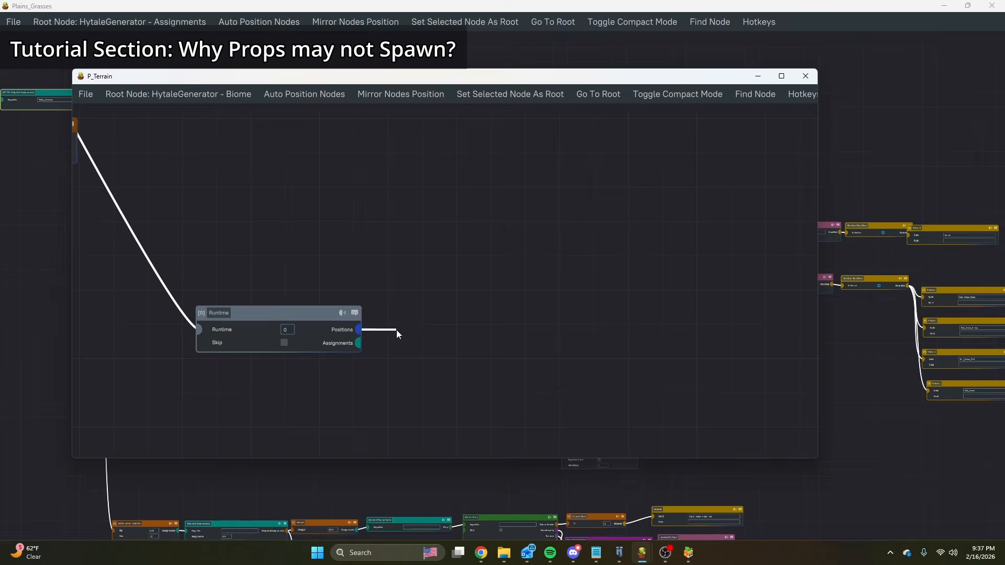
pyautogui.click(454, 201)
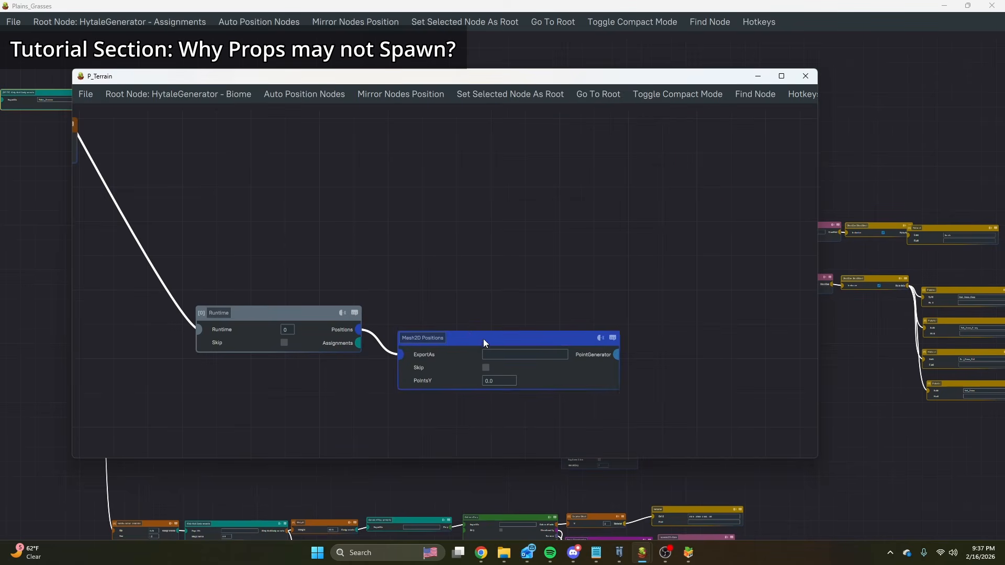
pyautogui.moveTo(485, 341); pyautogui.dragTo(476, 273)
pyautogui.moveTo(683, 288); pyautogui.dragTo(682, 288)
pyautogui.click(650, 347)
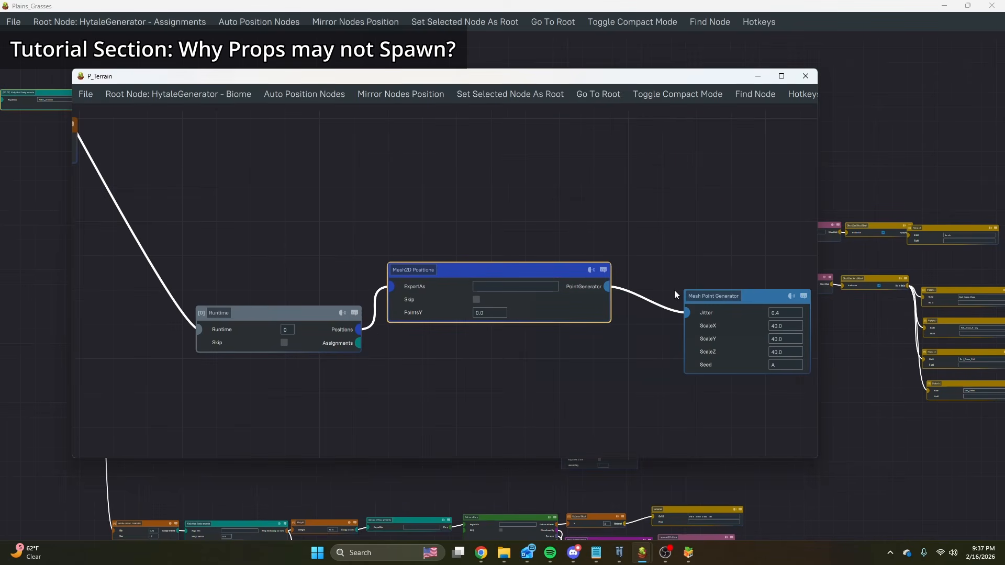
pyautogui.moveTo(674, 290); pyautogui.dragTo(589, 257, button='middle')
# Set the Mesh Point Generator's ScaleX, ScaleY and ScaleZ to 1.
pyautogui.click(633, 273)
pyautogui.moveTo(633, 273); pyautogui.dragTo(590, 278)
pyautogui.scroll(5, 639, 279)
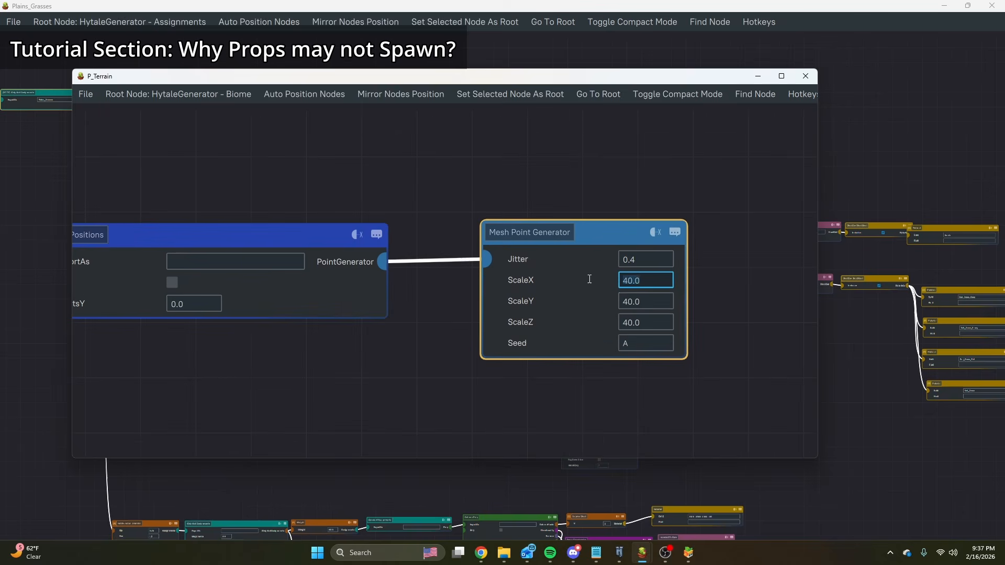
pyautogui.write('1')
pyautogui.moveTo(651, 300); pyautogui.dragTo(610, 301)
pyautogui.write('1')
pyautogui.moveTo(660, 321); pyautogui.dragTo(623, 322)
pyautogui.write('1')
pyautogui.click(699, 318)
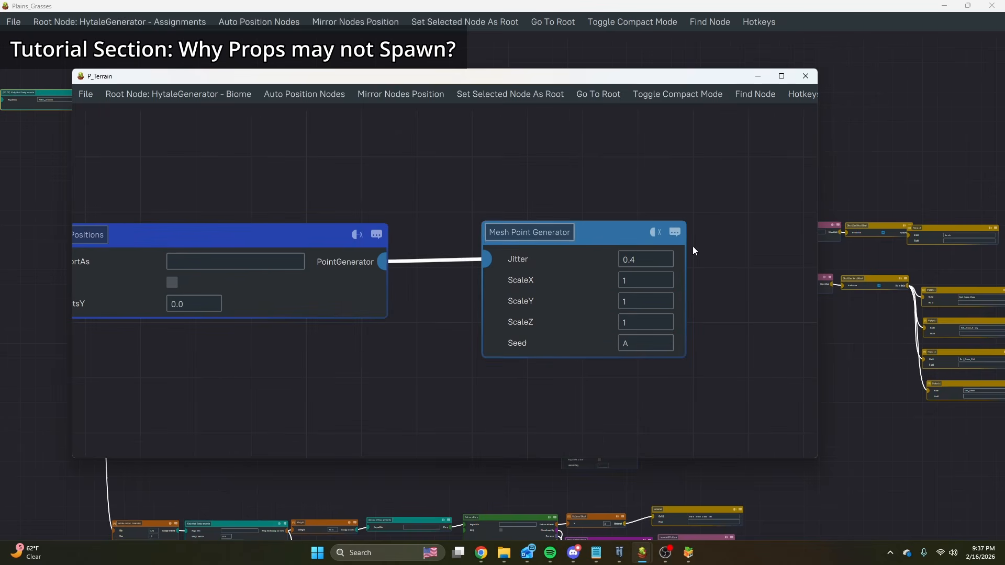
# Connect an Imported Assignments node to the Runtime's Assignments output.
pyautogui.scroll(-5, 683, 302)
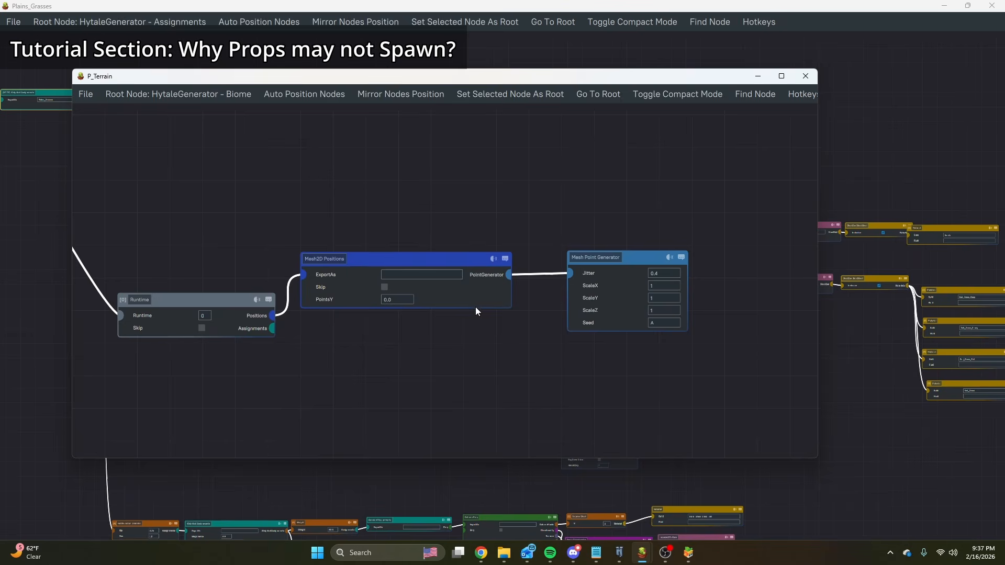
pyautogui.moveTo(471, 415); pyautogui.dragTo(566, 338, button='middle')
pyautogui.moveTo(369, 255); pyautogui.dragTo(404, 326)
pyautogui.click(466, 411)
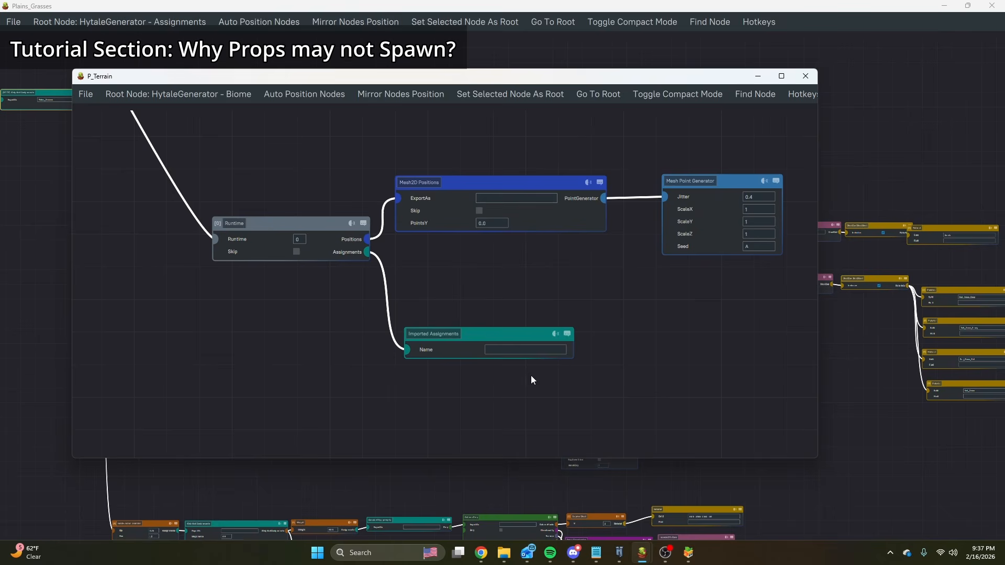
# Switch to the Plains_Grasses graph and search the addable nodes for "ass" to review the available Assignments types.
pyautogui.moveTo(653, 554)
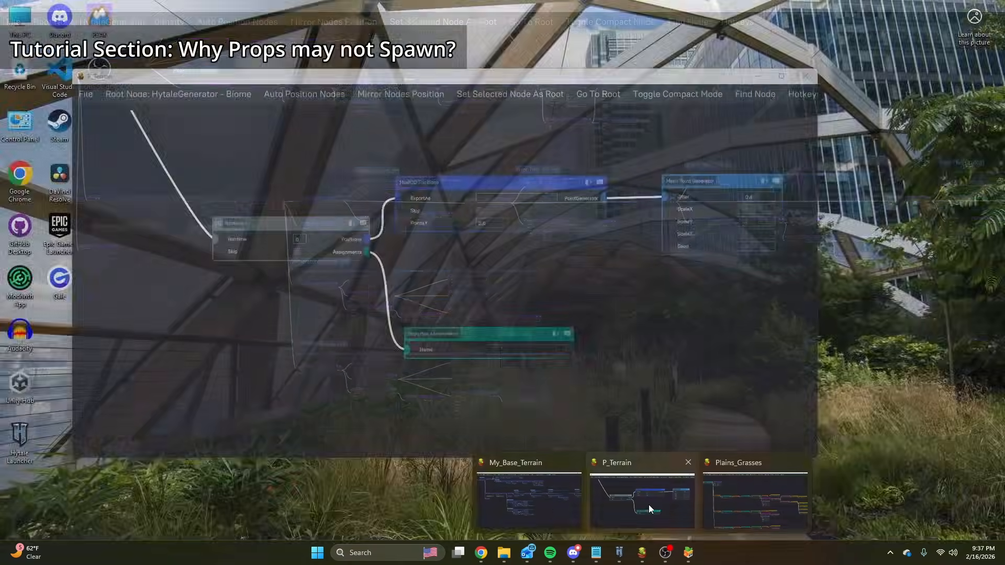
pyautogui.click(718, 492)
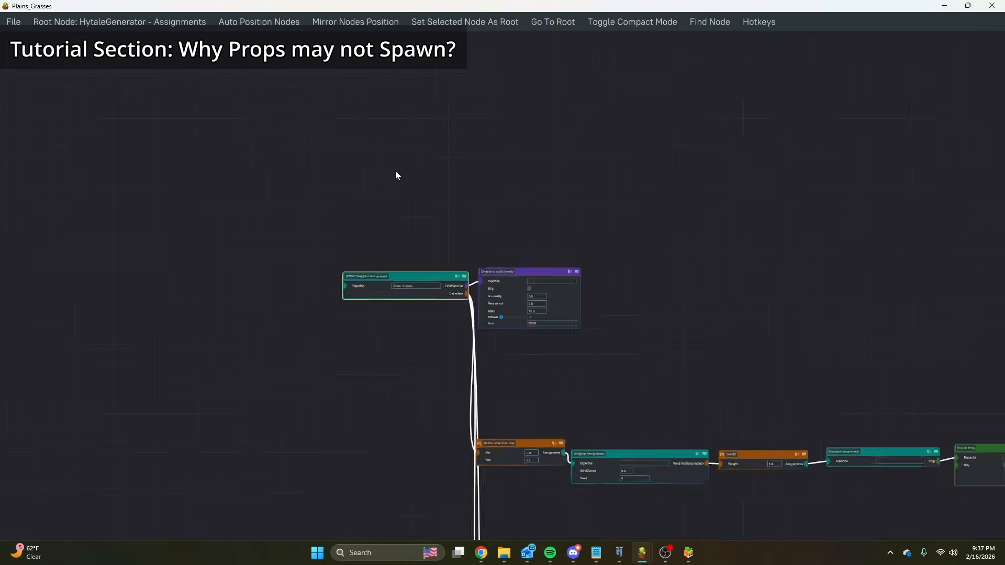
pyautogui.rightClick(346, 215)
pyautogui.click(319, 243)
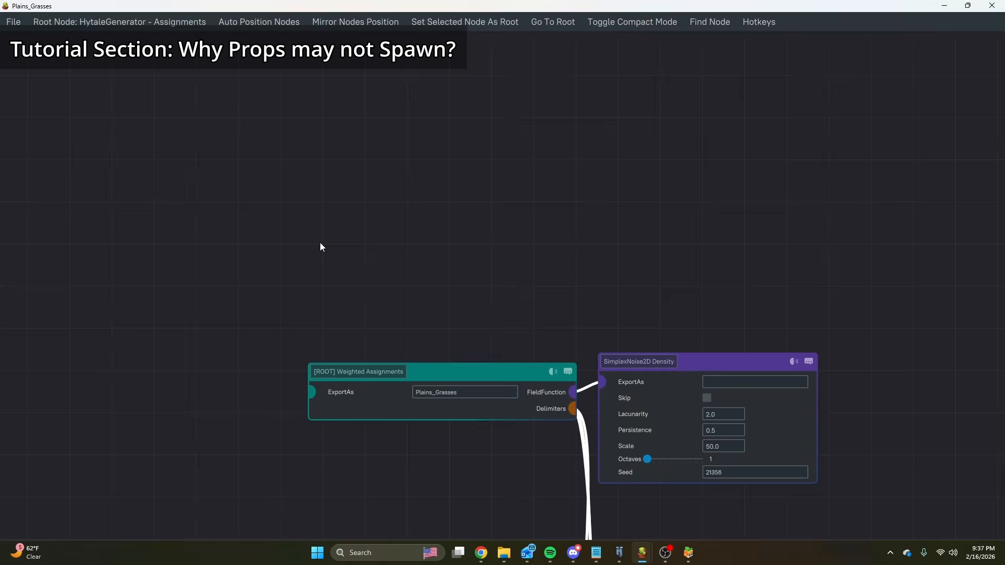
pyautogui.rightClick(360, 240)
pyautogui.write('ass')
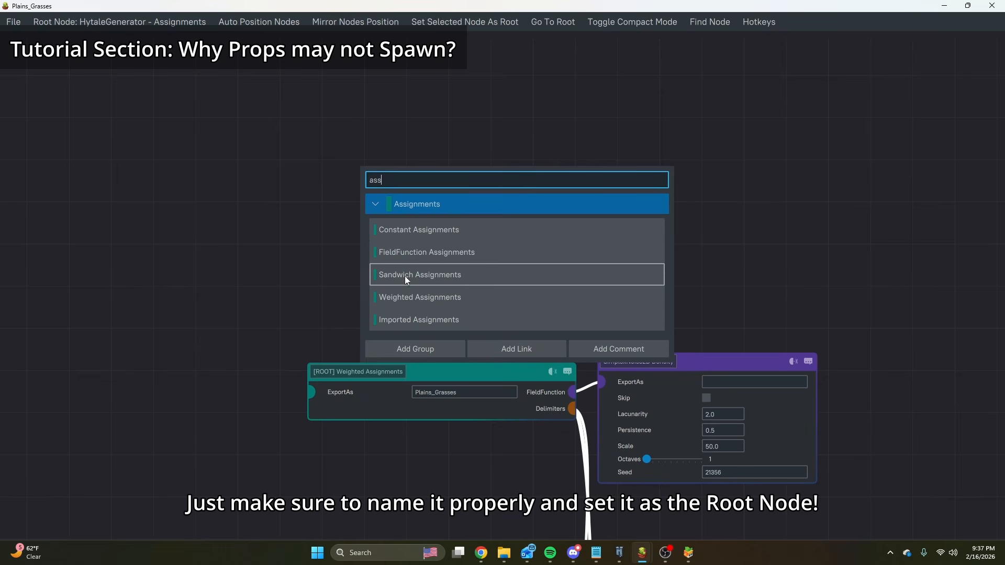
pyautogui.click(315, 296)
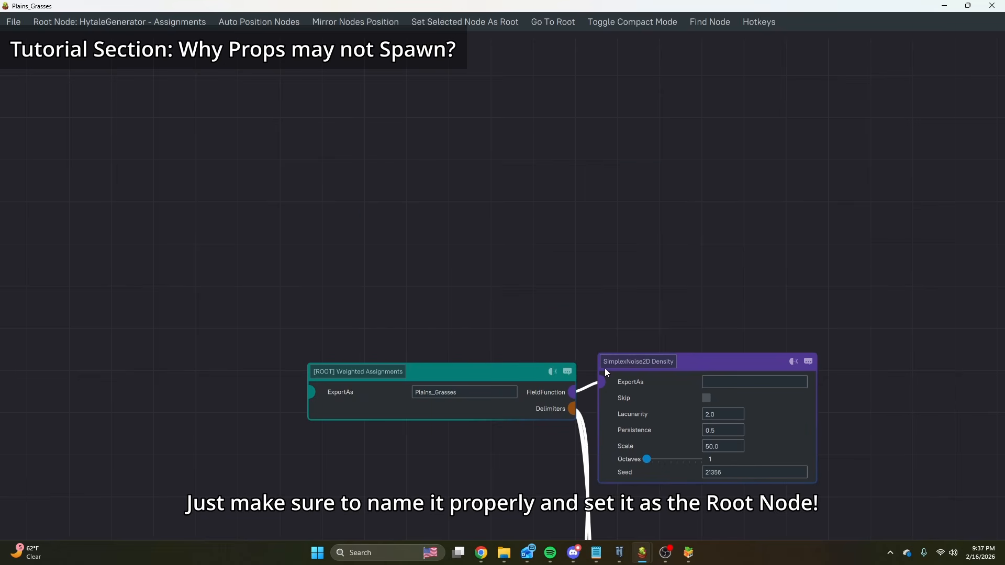
# Examine the ColumnLinear Scanner settings and the Floor Pattern connected to the Column Prop that places Plant_Grass_Lush_Short.
pyautogui.moveTo(609, 313); pyautogui.dragTo(473, 176, button='middle')
pyautogui.moveTo(592, 181); pyautogui.dragTo(448, 160, button='middle')
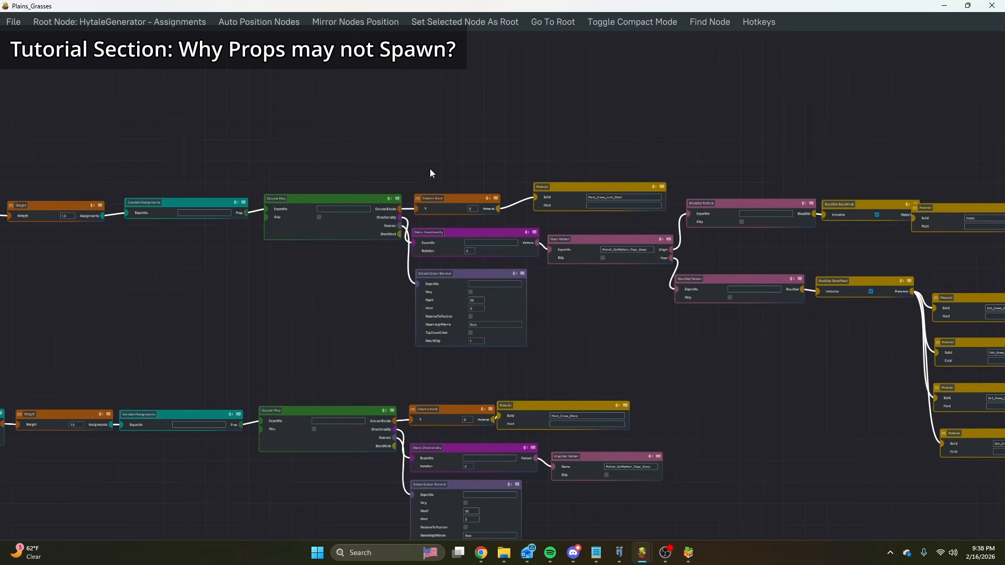
pyautogui.scroll(6, 429, 168)
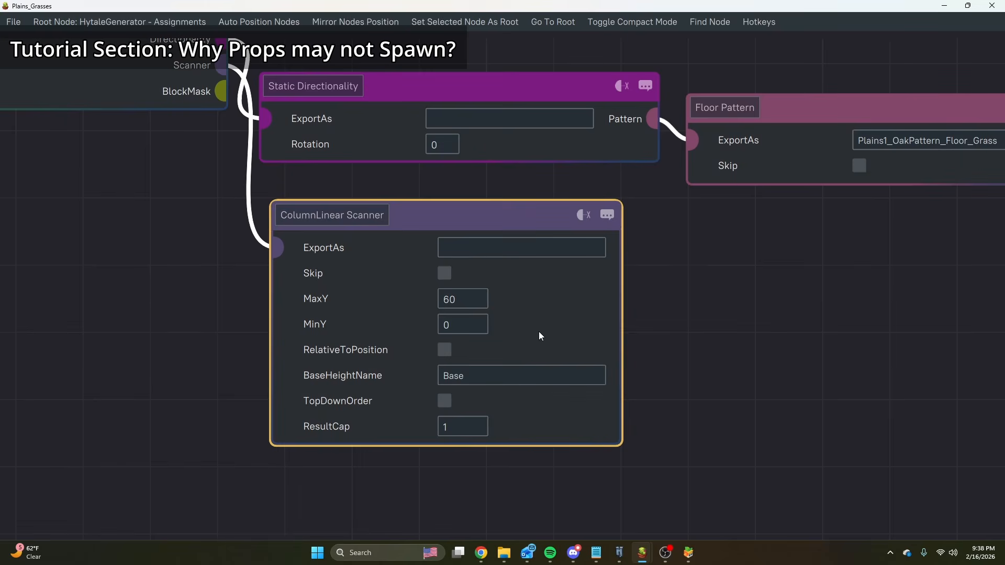
pyautogui.scroll(-3, 539, 332)
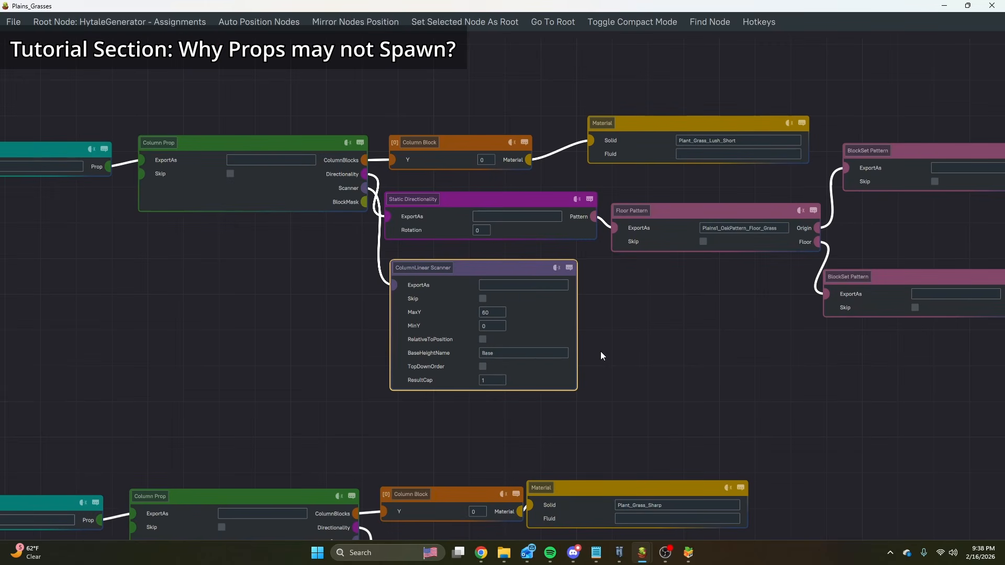
pyautogui.scroll(3, 513, 262)
pyautogui.scroll(-4, 505, 272)
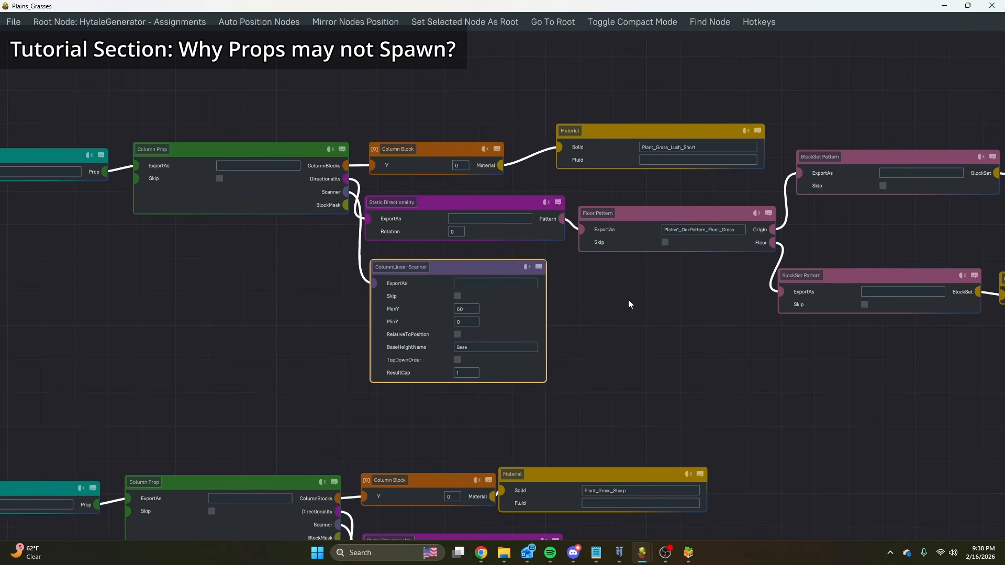
pyautogui.click(491, 283)
pyautogui.scroll(2, 469, 282)
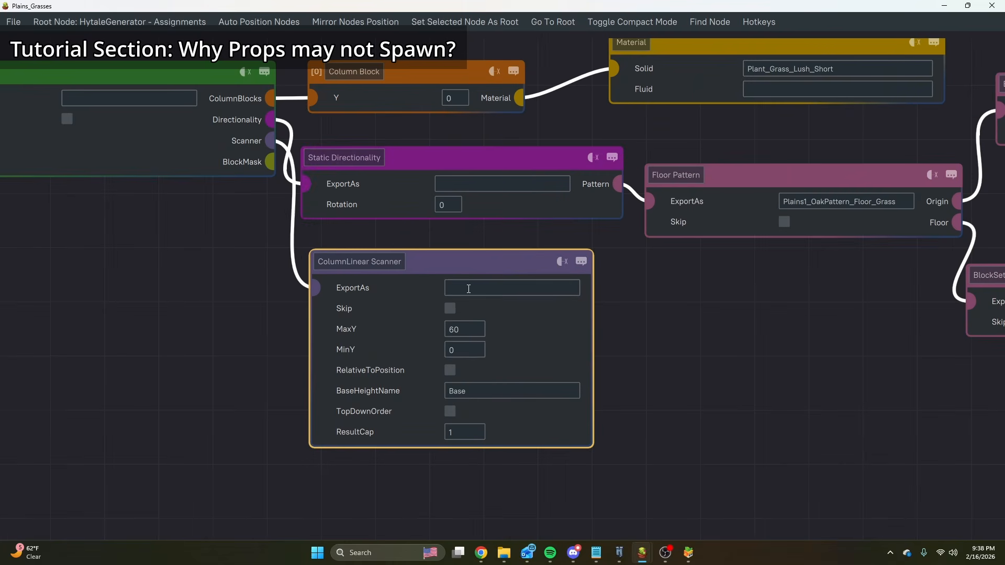
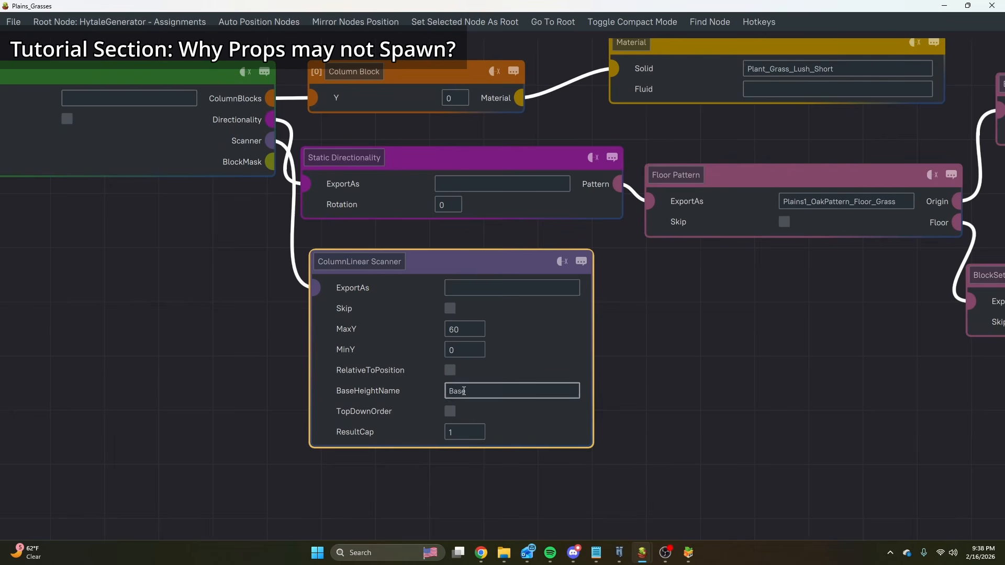
# Switch to Hytale and fly over the riverbank and surrounding forest to inspect where the grass and trees spawn.
pyautogui.click(623, 557)
pyautogui.press('Escape')
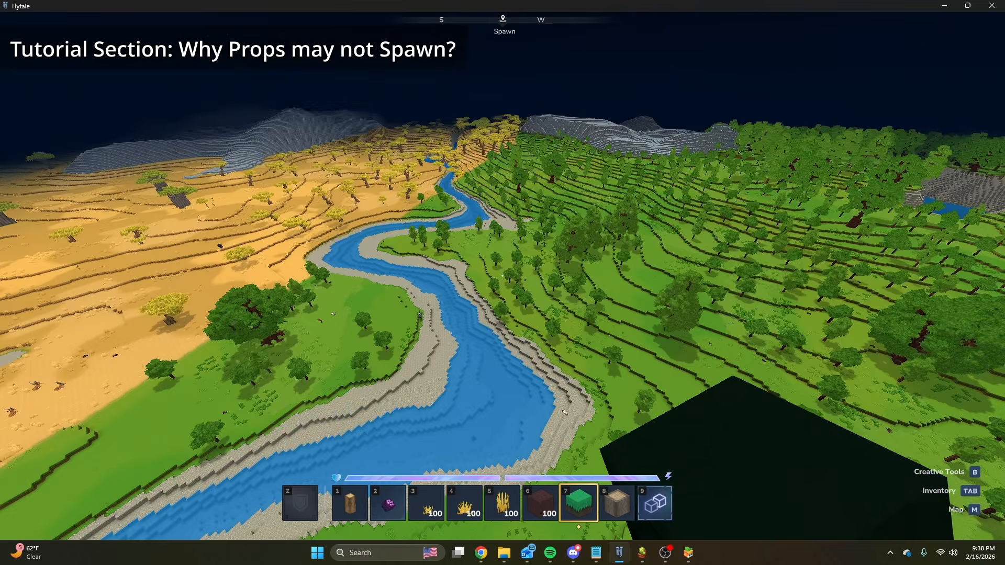
pyautogui.press('w')
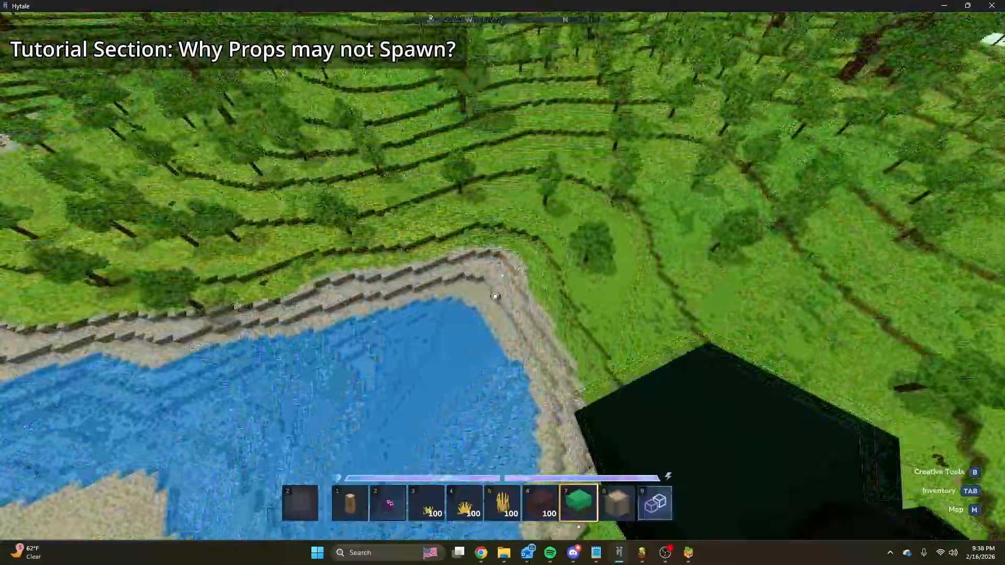
pyautogui.press('space')
pyautogui.press('space')
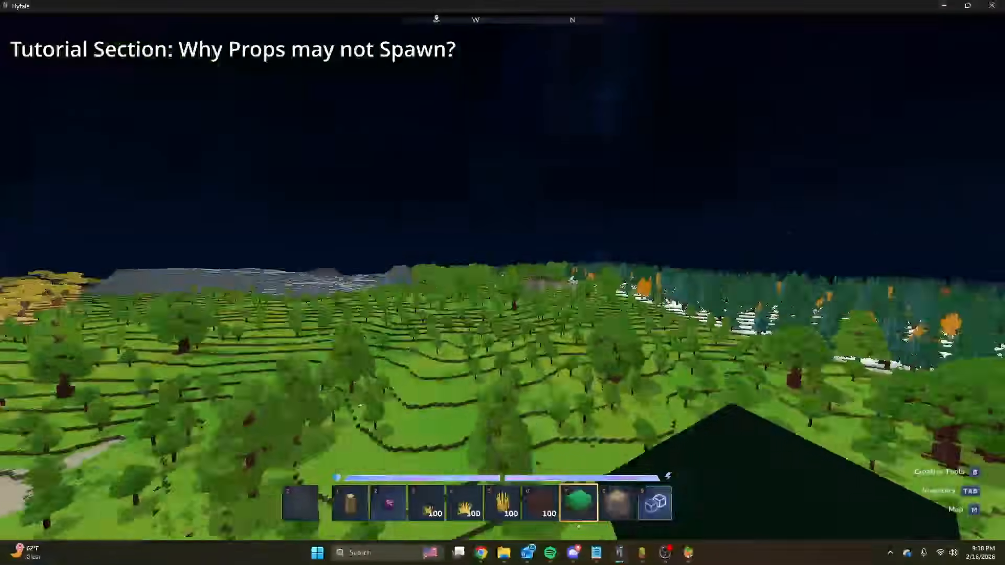
pyautogui.press('ctrl')
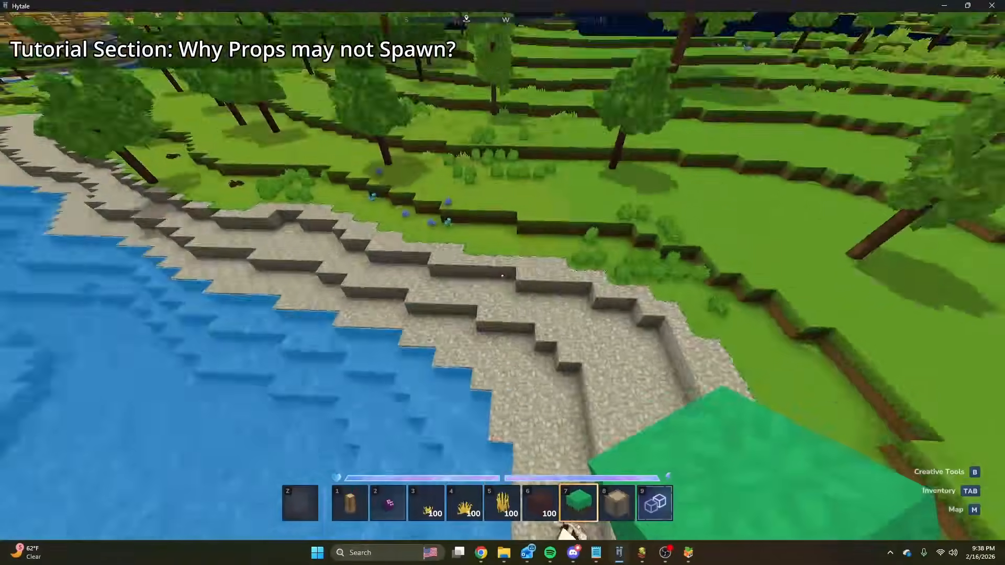
pyautogui.press('space')
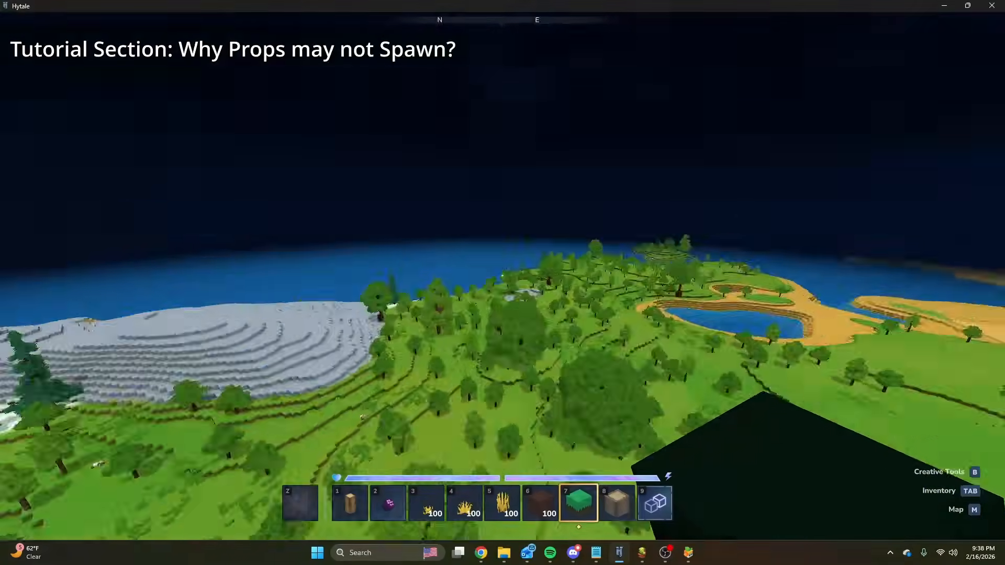
pyautogui.press('/')
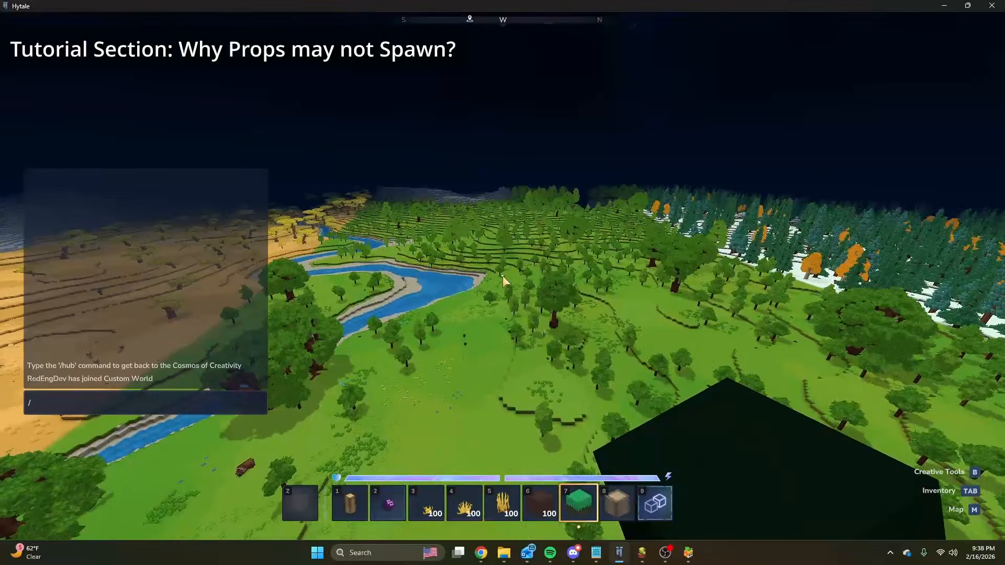
# Switch to the Plains_Grasses graph and examine the soil grass materials in the Floor Pattern's Floor block set and the ColumnLinear Scanner.
pyautogui.moveTo(643, 552)
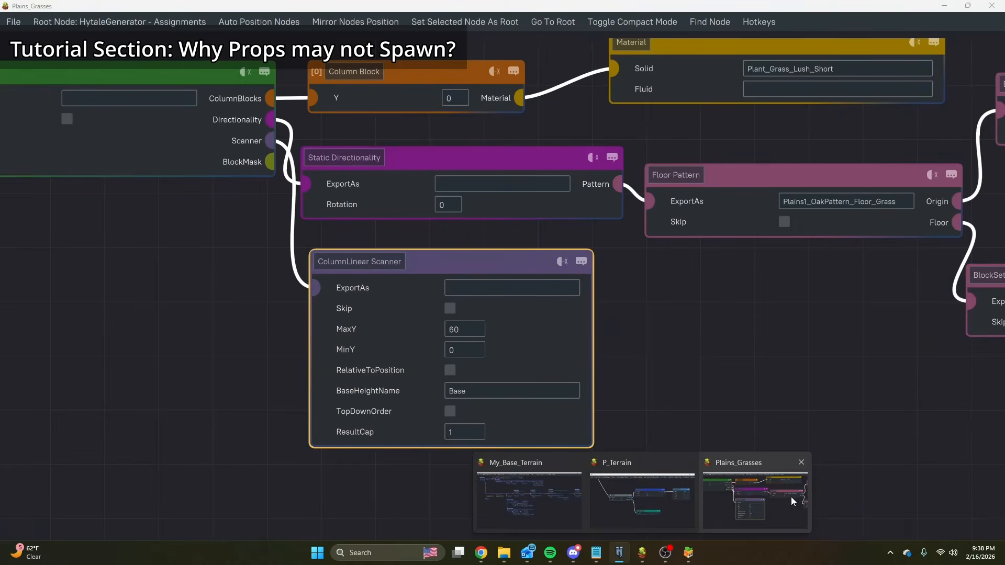
pyautogui.click(791, 498)
pyautogui.scroll(-3, 764, 329)
pyautogui.moveTo(765, 329); pyautogui.dragTo(348, 344)
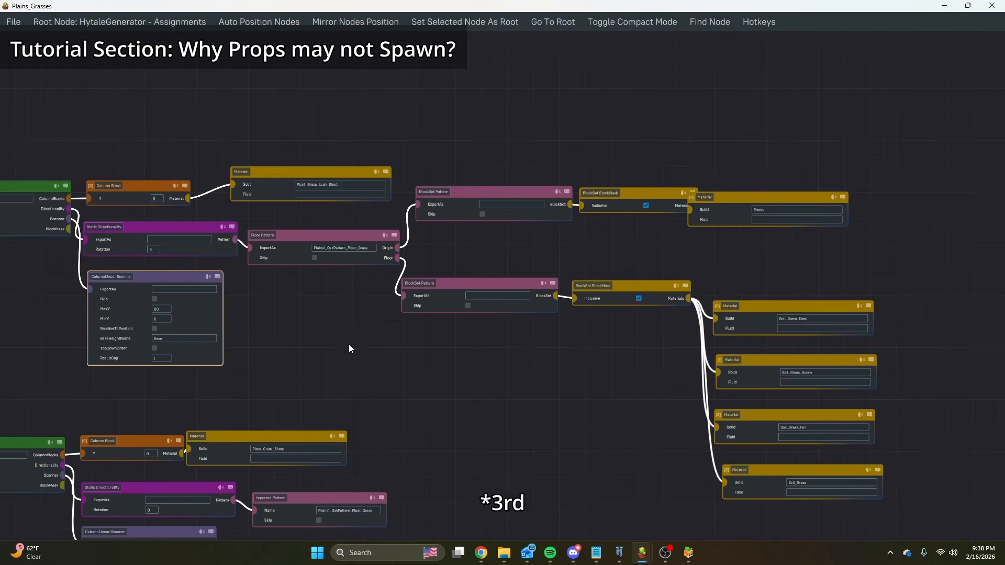
pyautogui.moveTo(522, 356); pyautogui.dragTo(347, 268, button='middle')
pyautogui.scroll(2, 769, 262)
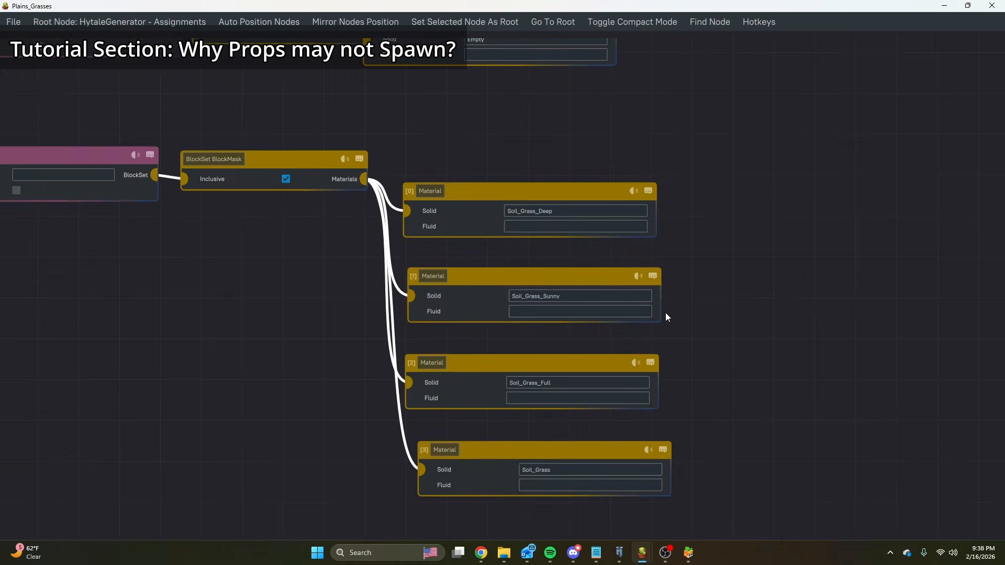
pyautogui.scroll(-1, 665, 313)
pyautogui.moveTo(705, 466); pyautogui.dragTo(404, 156)
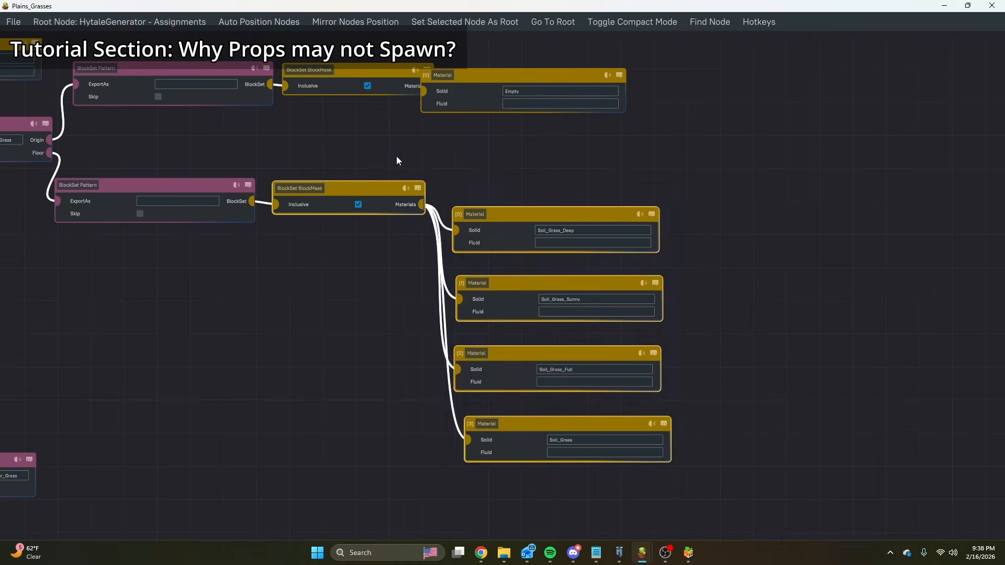
pyautogui.scroll(-4, 692, 162)
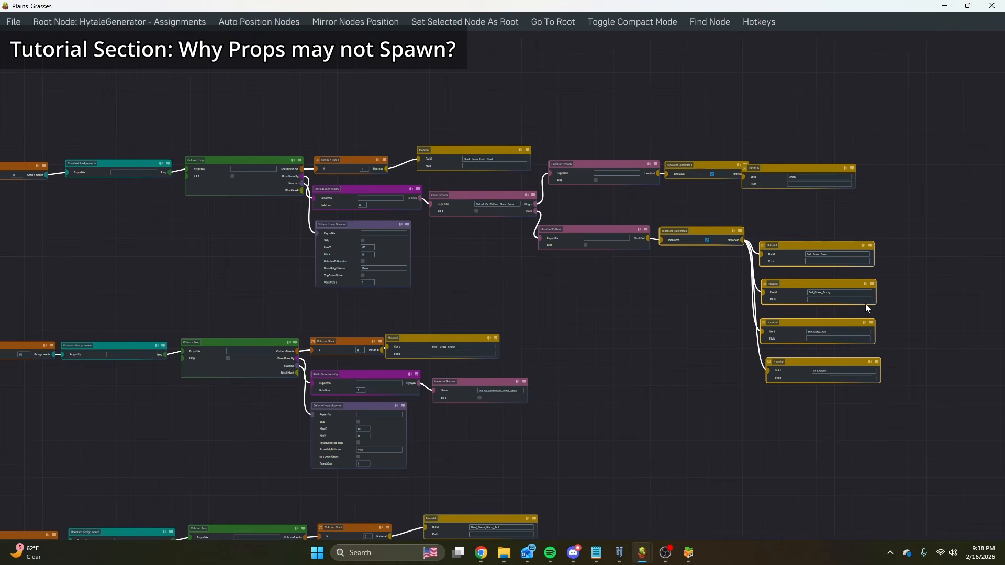
pyautogui.scroll(3, 865, 303)
pyautogui.moveTo(930, 442); pyautogui.dragTo(713, 187)
pyautogui.scroll(4, 892, 252)
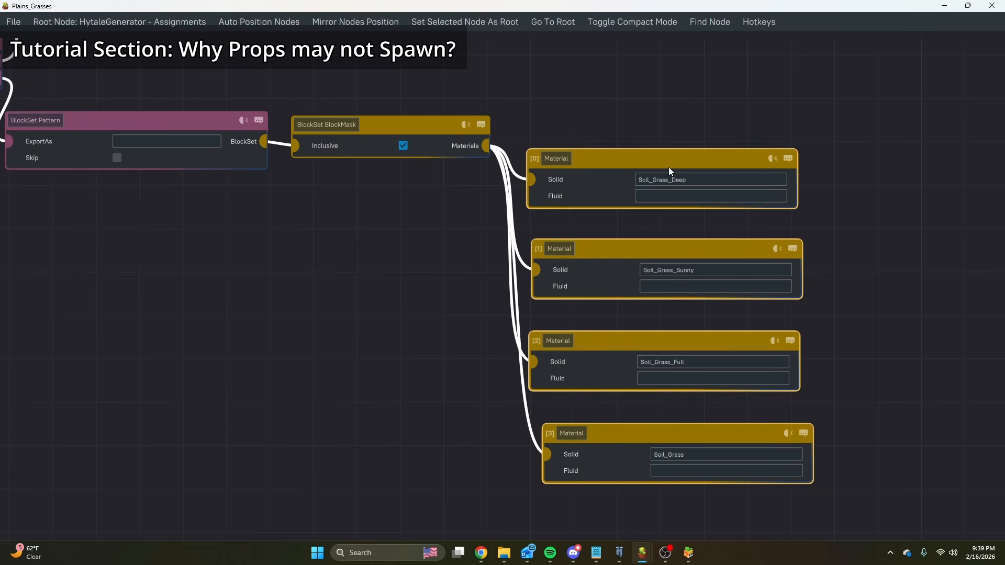
pyautogui.scroll(-1, 604, 153)
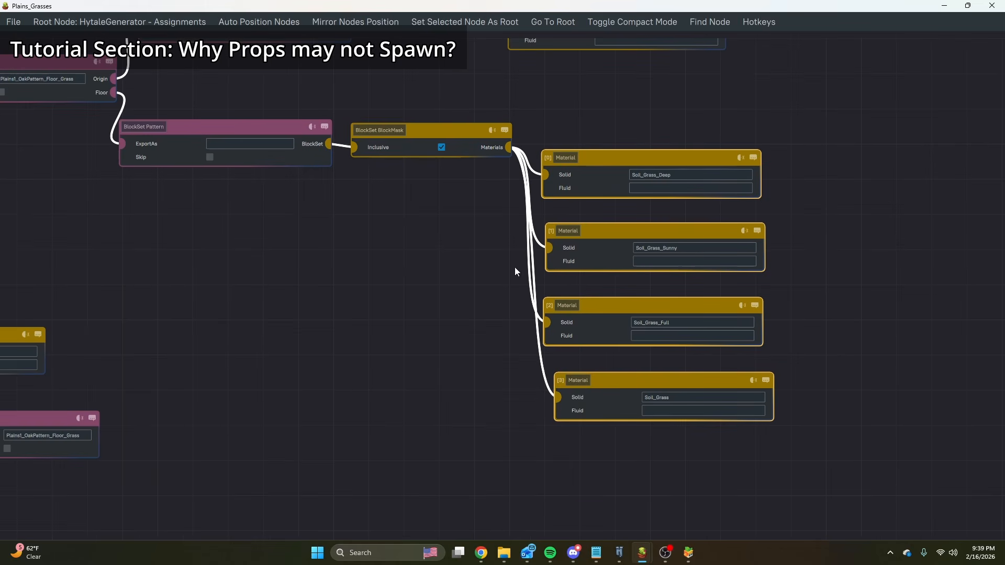
pyautogui.scroll(-3, 579, 344)
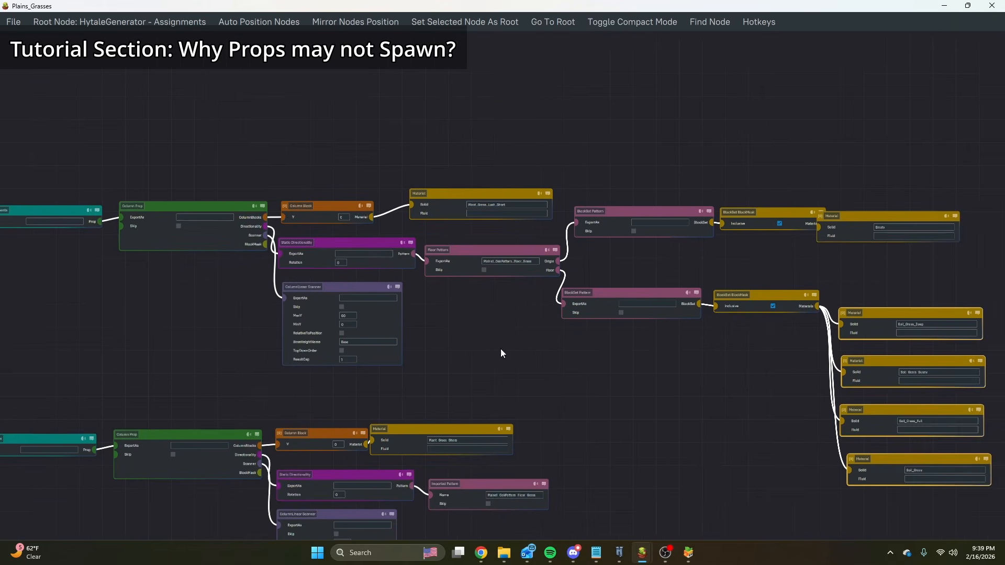
pyautogui.scroll(5, 342, 216)
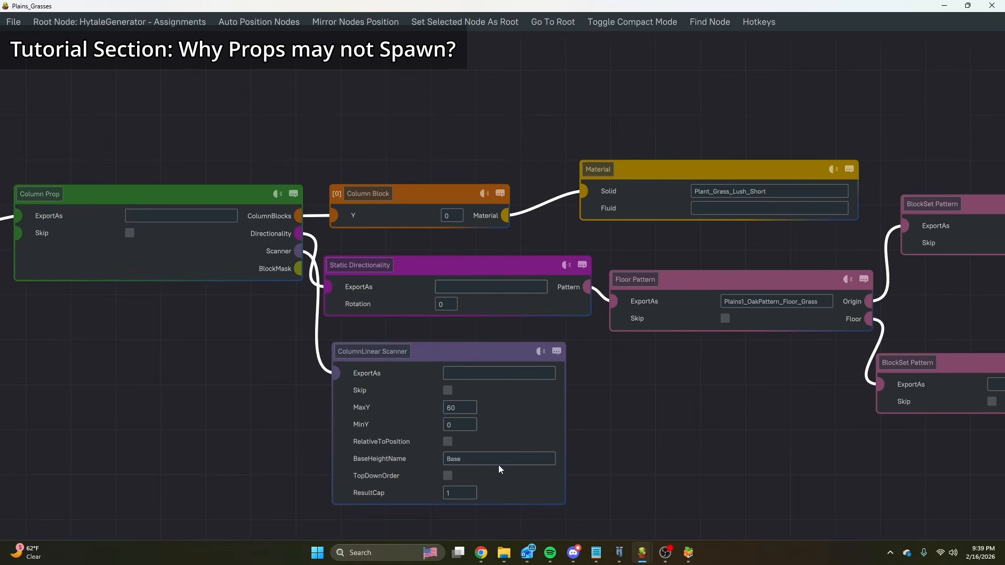
# Switch to Chrome and open the official Density documentation linked in the Defining sheet of the Terrain spreadsheet.
pyautogui.moveTo(481, 553)
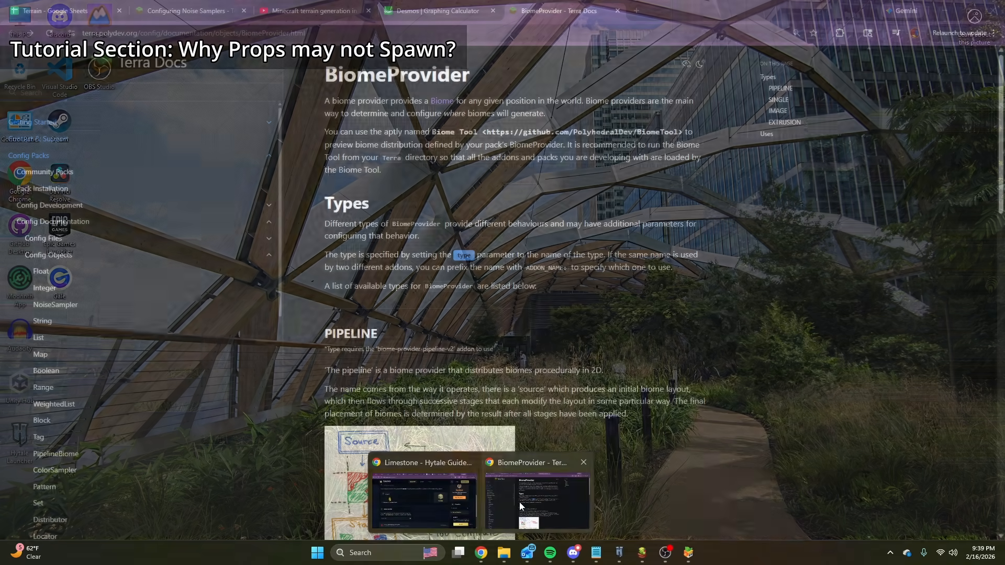
pyautogui.click(521, 506)
pyautogui.click(55, 11)
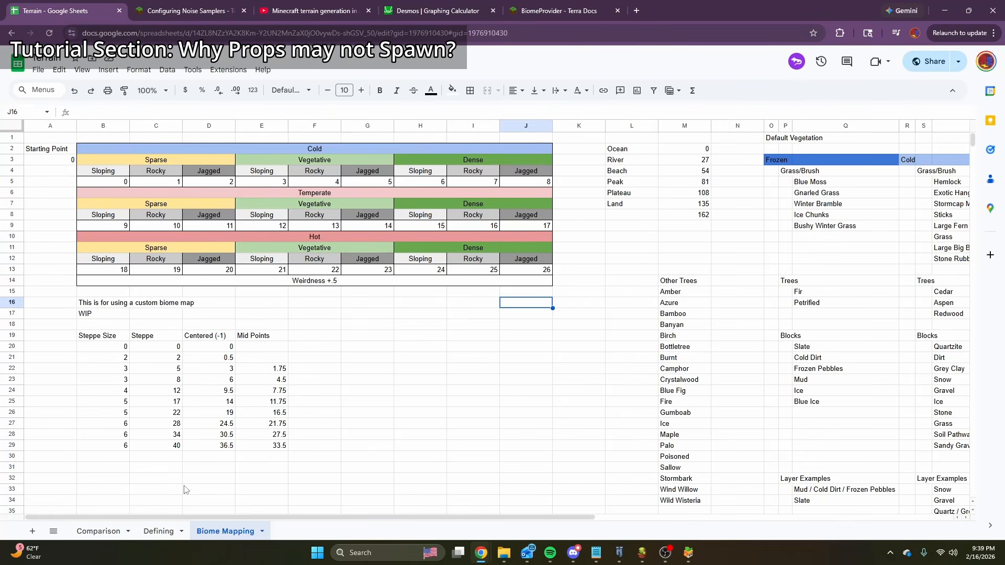
pyautogui.click(159, 532)
pyautogui.click(539, 140)
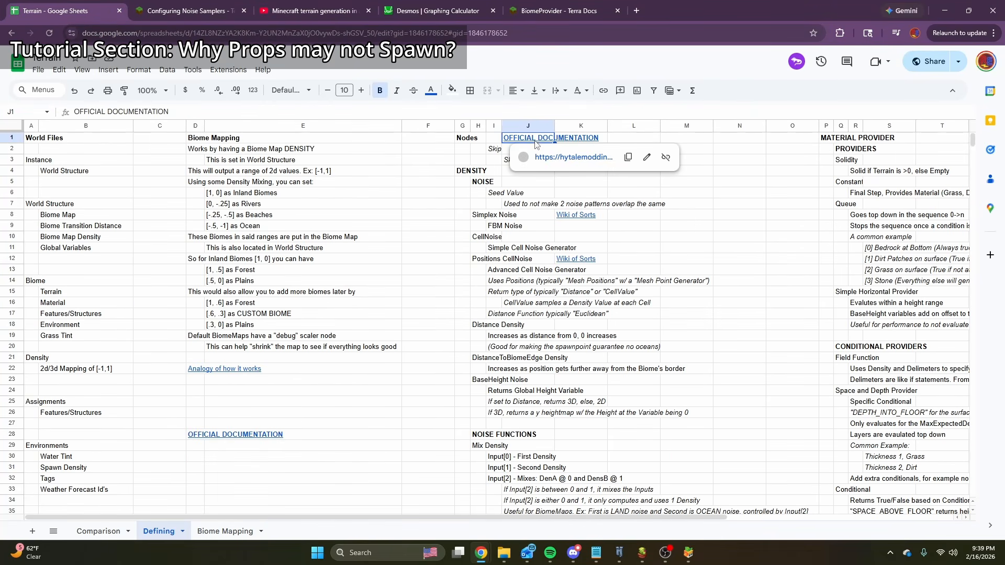
pyautogui.click(556, 157)
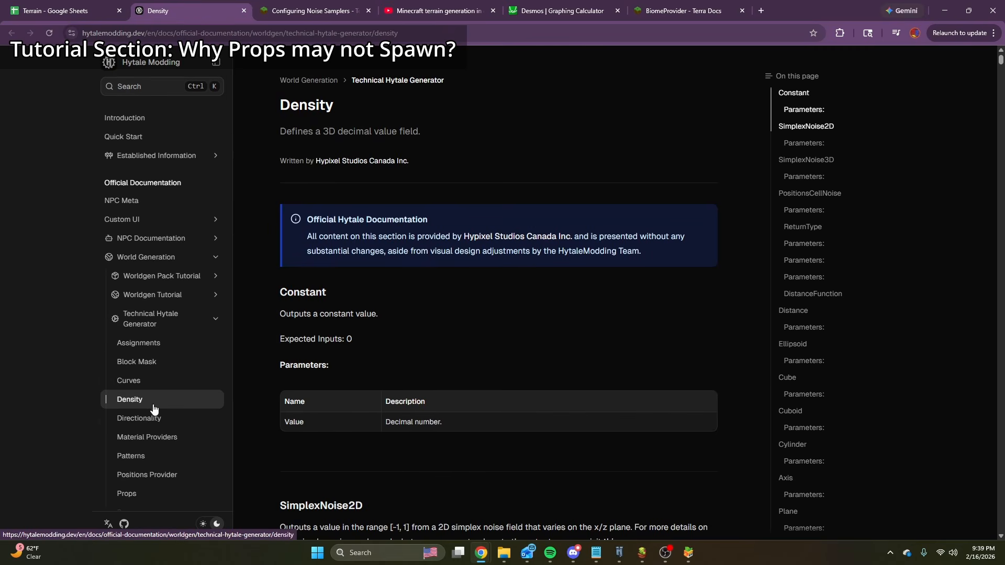
# Open the Patterns documentation page and read the Floor section's diagram and its Floor and Origin parameters.
pyautogui.click(157, 460)
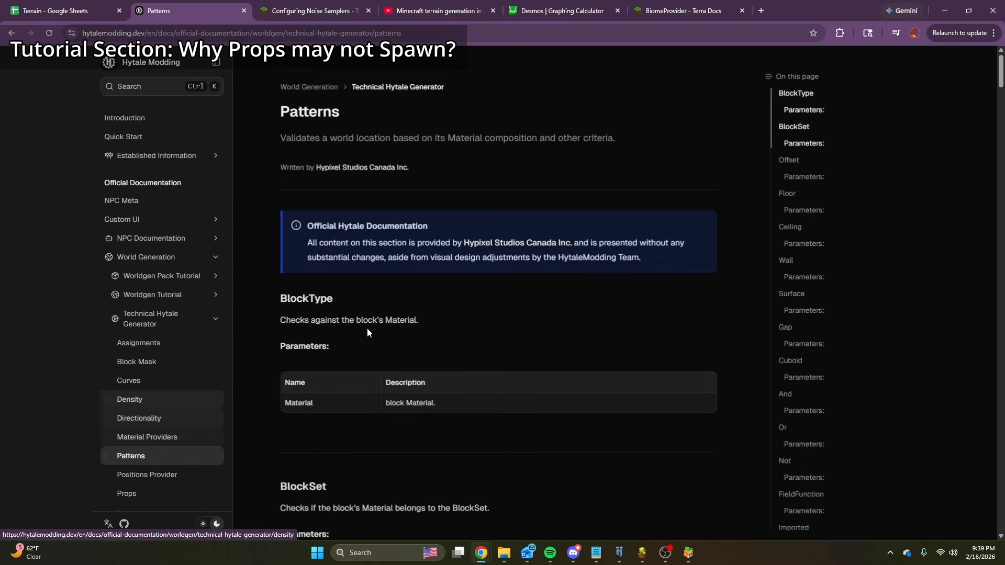
pyautogui.scroll(-15, 610, 392)
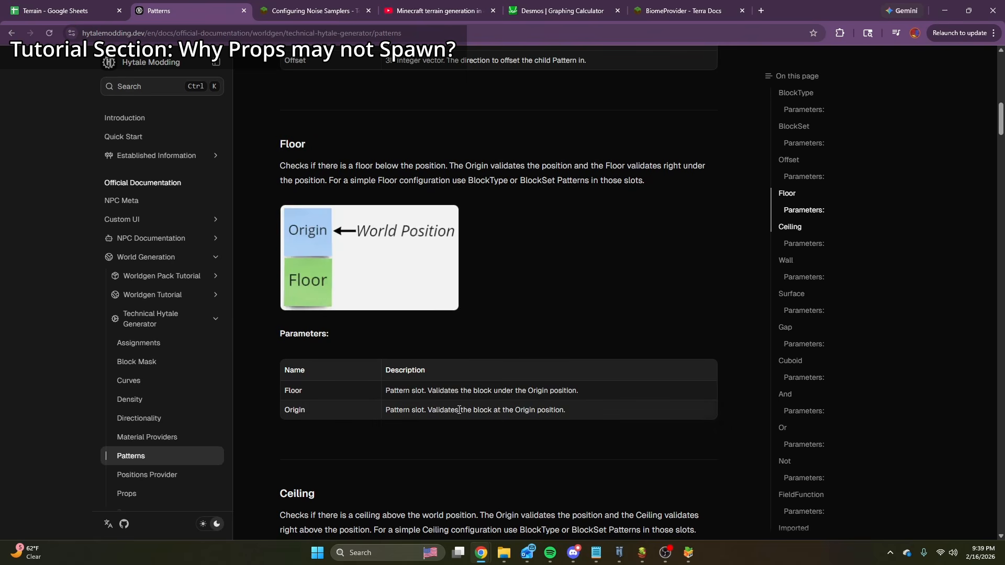
pyautogui.moveTo(463, 390); pyautogui.dragTo(612, 414)
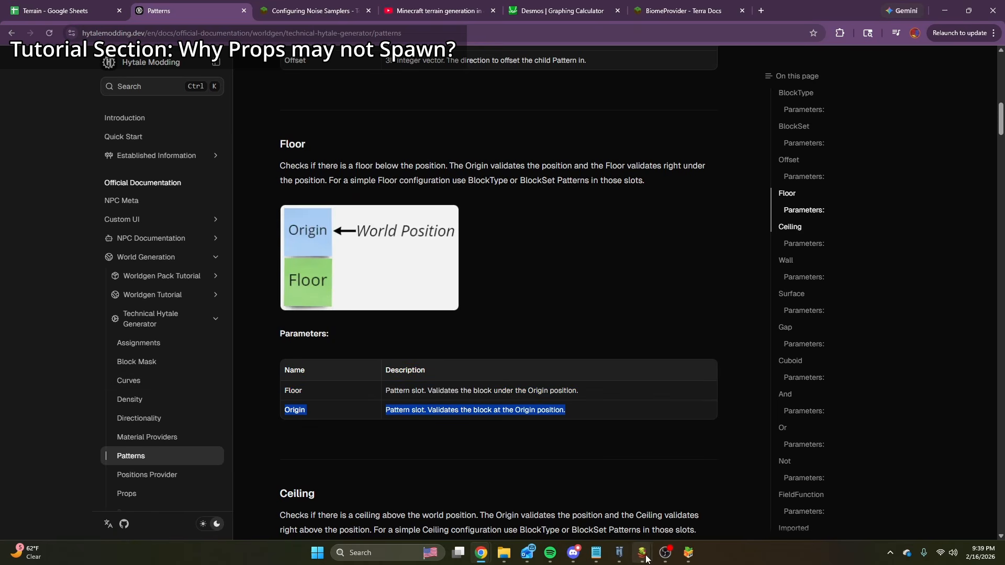
# Switch back to the Plains_Grasses graph and highlight the Floor Pattern's Origin branch, from its BlockSet Pattern to the Empty material.
pyautogui.moveTo(647, 557)
pyautogui.click(746, 502)
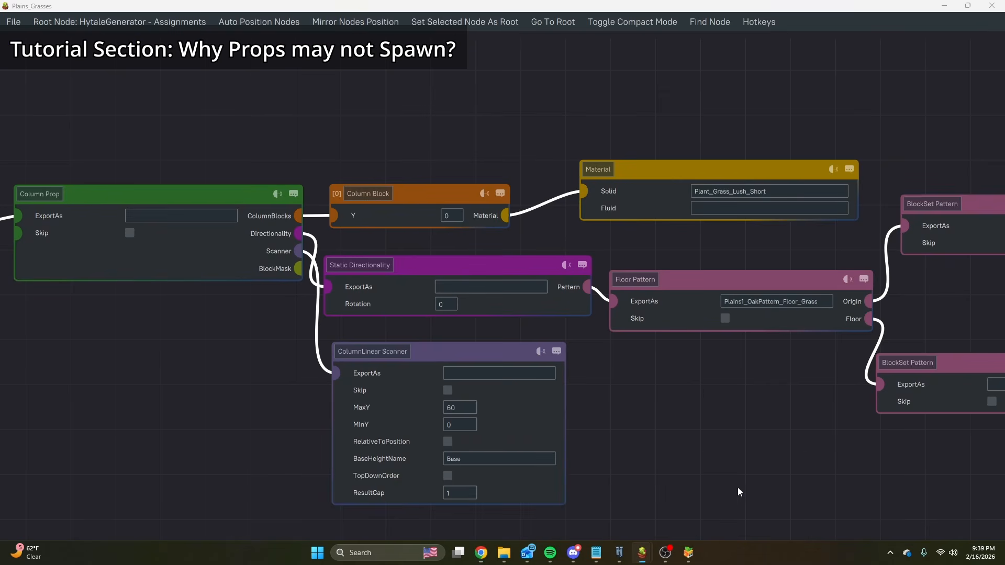
pyautogui.moveTo(574, 386); pyautogui.dragTo(301, 382, button='middle')
pyautogui.moveTo(820, 285); pyautogui.dragTo(454, 283, button='middle')
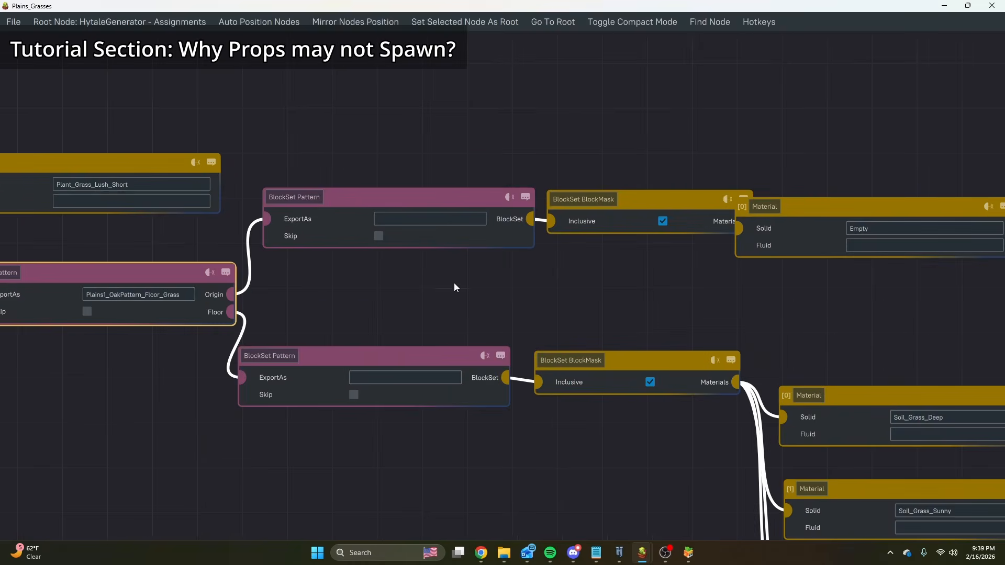
pyautogui.scroll(-3, 494, 288)
pyautogui.scroll(2, 428, 265)
pyautogui.moveTo(361, 161); pyautogui.dragTo(890, 237)
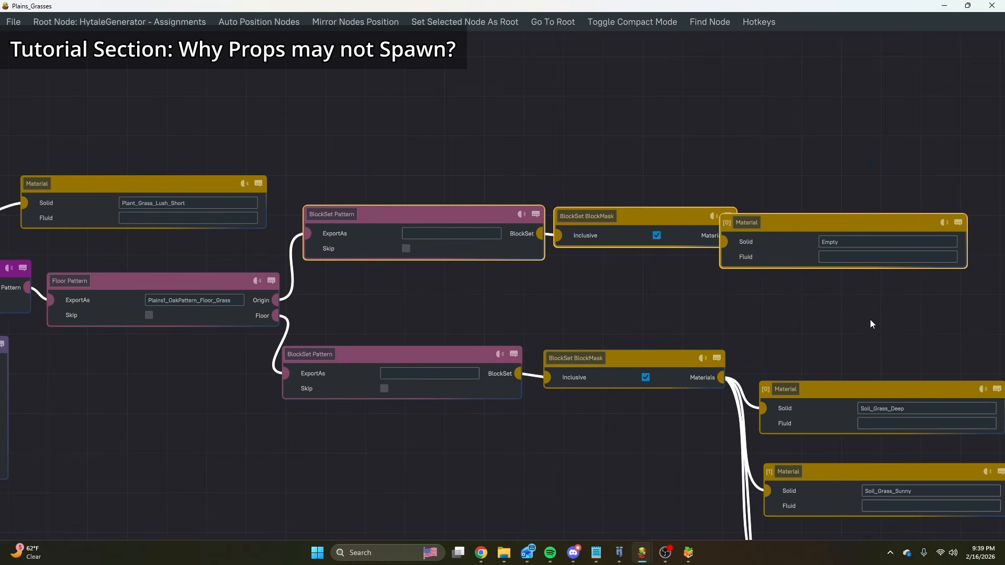
pyautogui.moveTo(870, 319); pyautogui.dragTo(644, 213, button='middle')
# Highlight the Floor Pattern's Floor branch, including its BlockSet Pattern, BlockMask and four soil grass materials.
pyautogui.scroll(-1, 644, 213)
pyautogui.moveTo(296, 207); pyautogui.dragTo(723, 527)
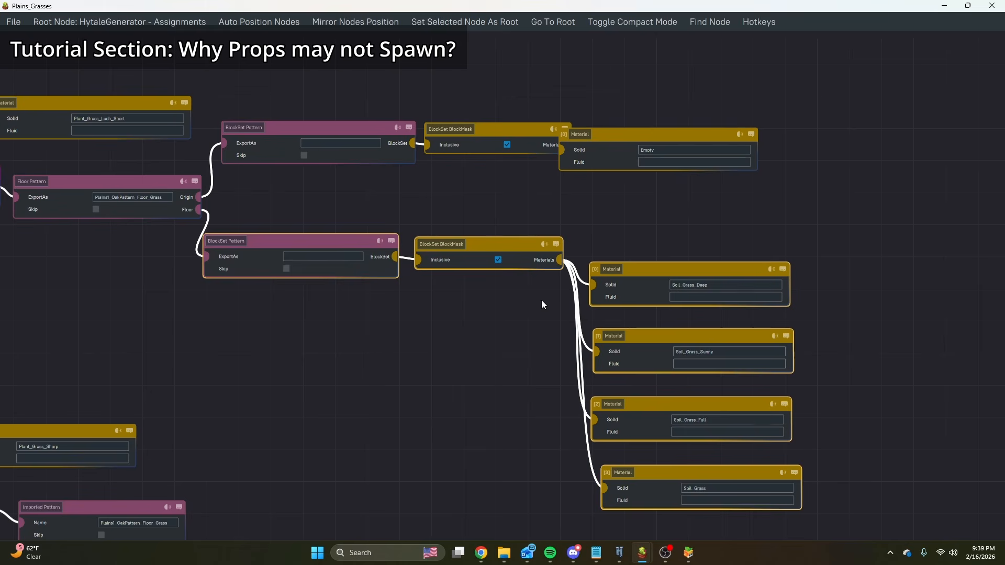
pyautogui.moveTo(438, 332); pyautogui.dragTo(555, 330, button='middle')
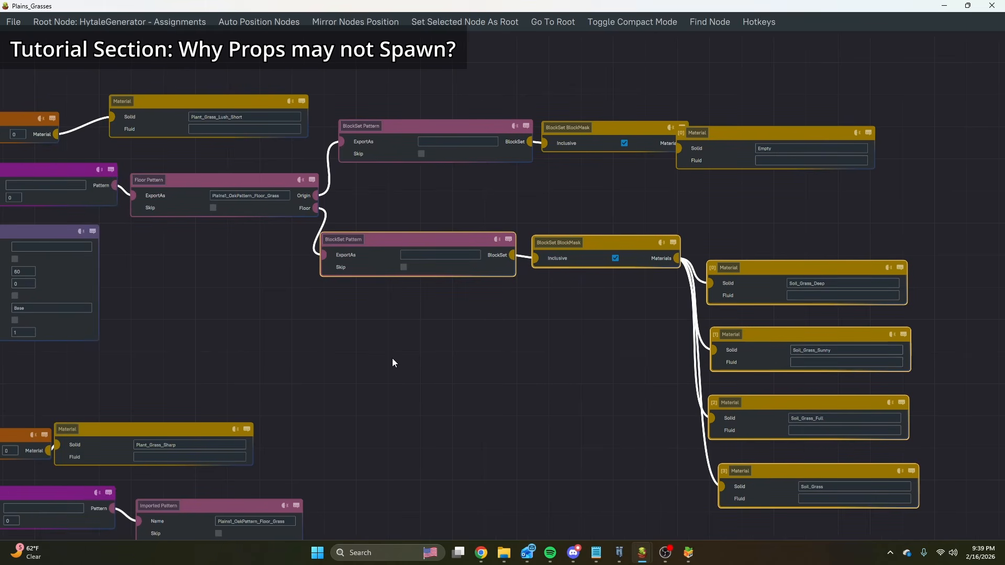
pyautogui.moveTo(393, 363); pyautogui.dragTo(730, 366, button='middle')
# Add a second Static Directionality node from the Column Prop's Directionality output and place it below the Floor Pattern.
pyautogui.scroll(4, 477, 179)
pyautogui.click(301, 164)
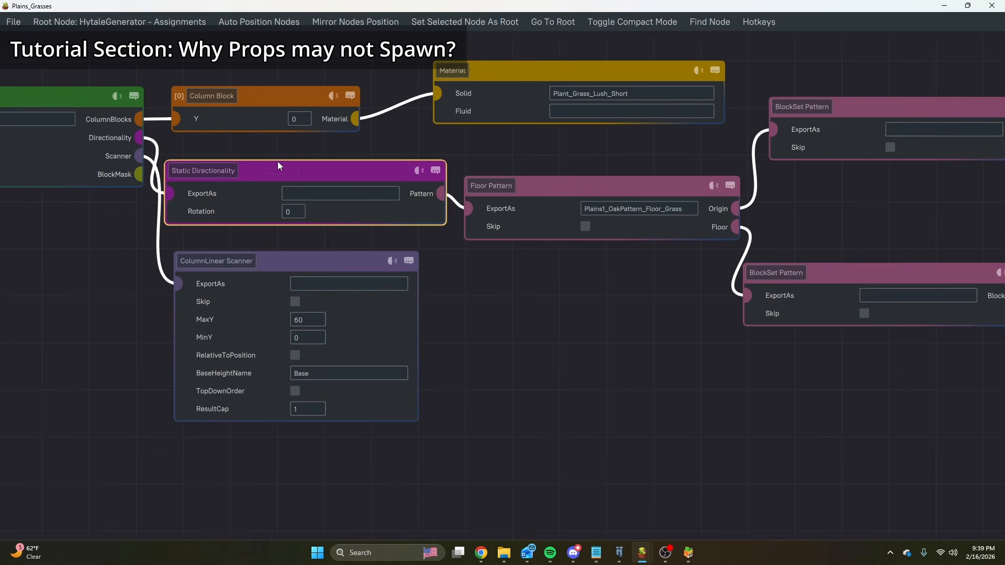
pyautogui.moveTo(239, 155); pyautogui.dragTo(285, 162, button='middle')
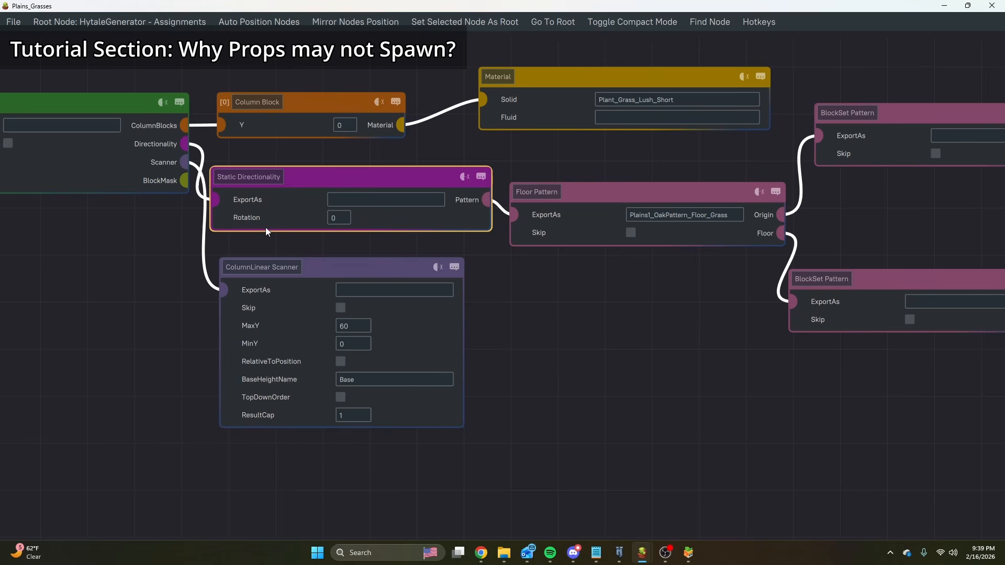
pyautogui.click(170, 174)
pyautogui.moveTo(550, 341); pyautogui.dragTo(533, 334)
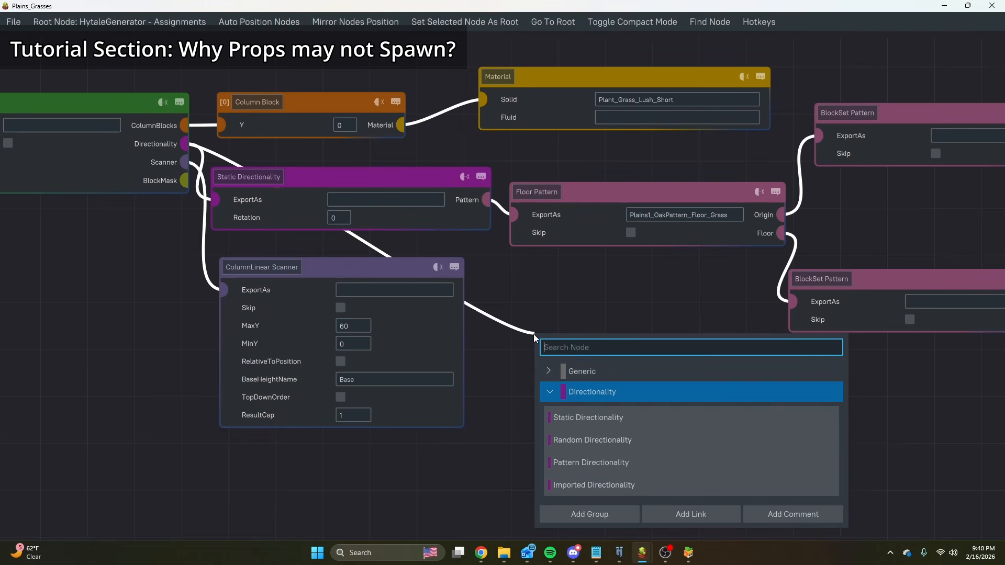
pyautogui.click(585, 416)
pyautogui.moveTo(648, 346); pyautogui.dragTo(597, 376)
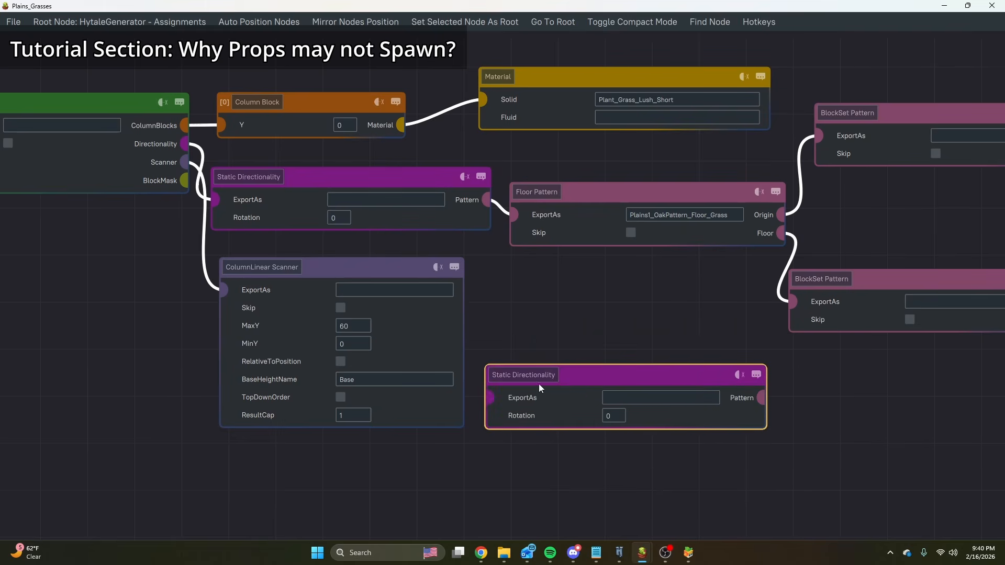
# Review the pattern types that can be added to the new Static Directionality node's Pattern output.
pyautogui.moveTo(562, 279); pyautogui.dragTo(375, 183, button='middle')
pyautogui.moveTo(649, 363); pyautogui.dragTo(497, 286, button='middle')
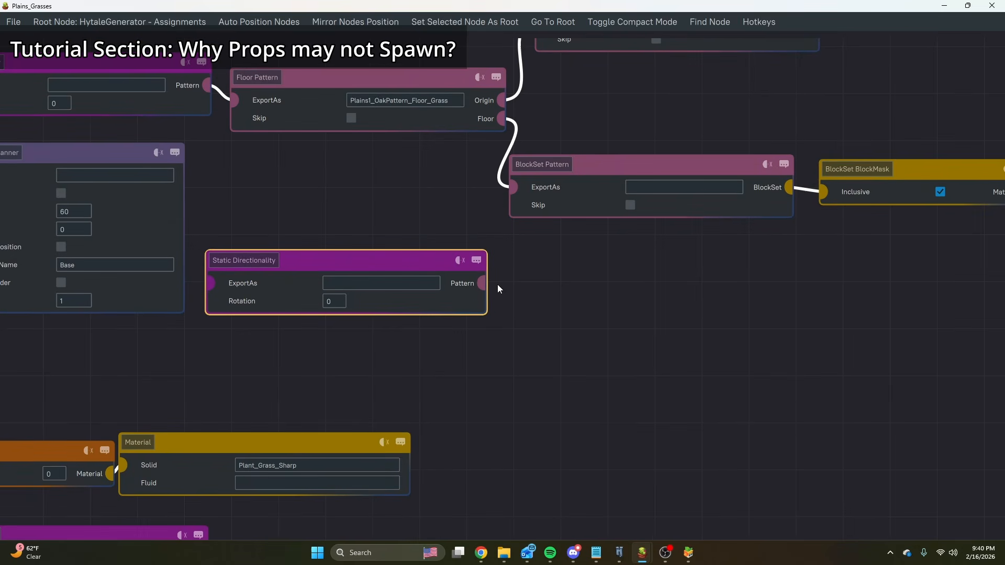
pyautogui.moveTo(482, 283); pyautogui.dragTo(544, 337)
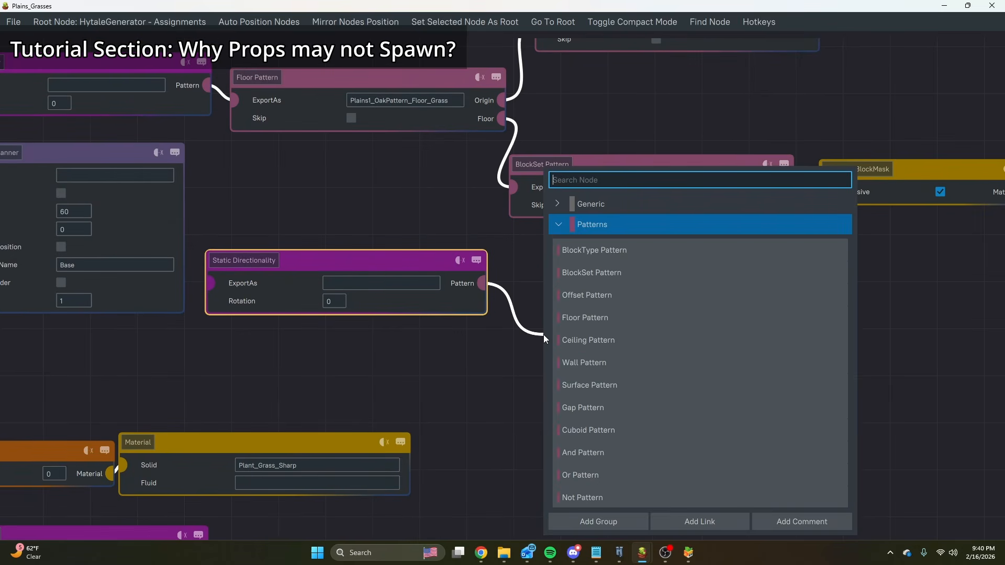
pyautogui.click(407, 221)
# Delete the unconnected Static Directionality node from the Plains_Grasses graph.
pyautogui.moveTo(468, 246); pyautogui.dragTo(700, 388, button='middle')
pyautogui.scroll(-2, 425, 266)
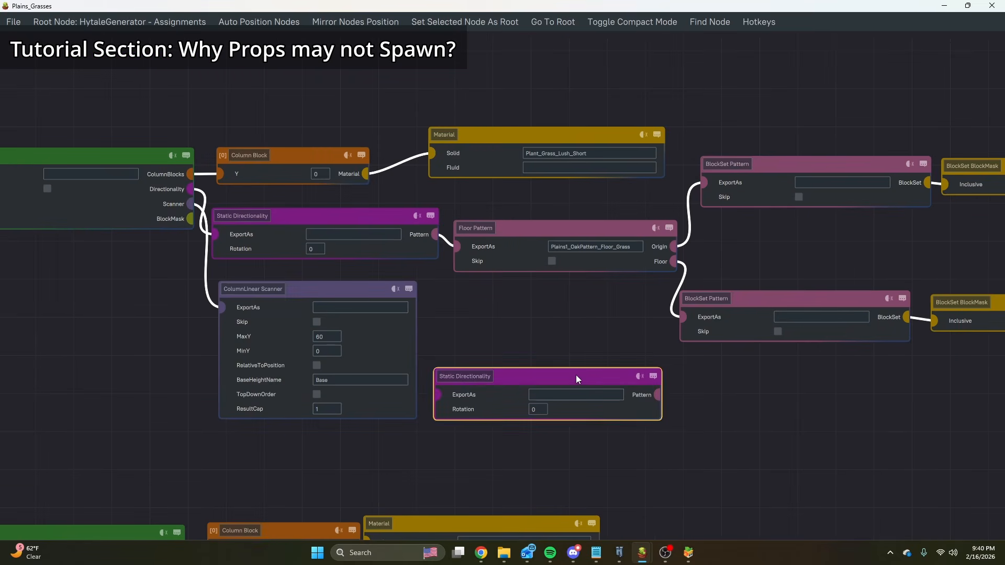
pyautogui.press('Delete')
pyautogui.scroll(-3, 580, 328)
pyautogui.moveTo(628, 353); pyautogui.dragTo(403, 301, button='middle')
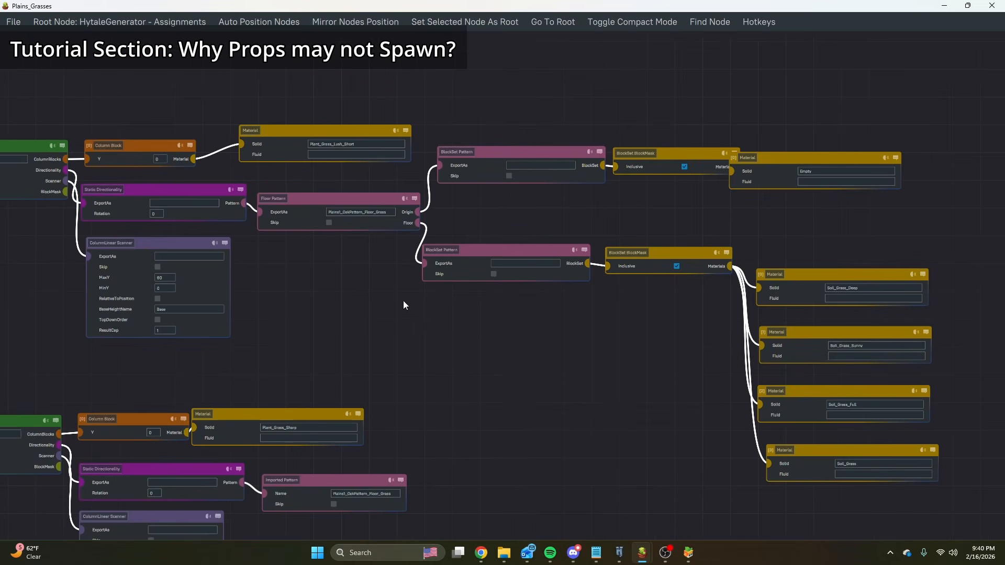
# Examine the Floor Pattern's Origin and Floor branches and the Imported Pattern nodes in the other prop rows of the Plains_Grasses graph.
pyautogui.scroll(4, 376, 220)
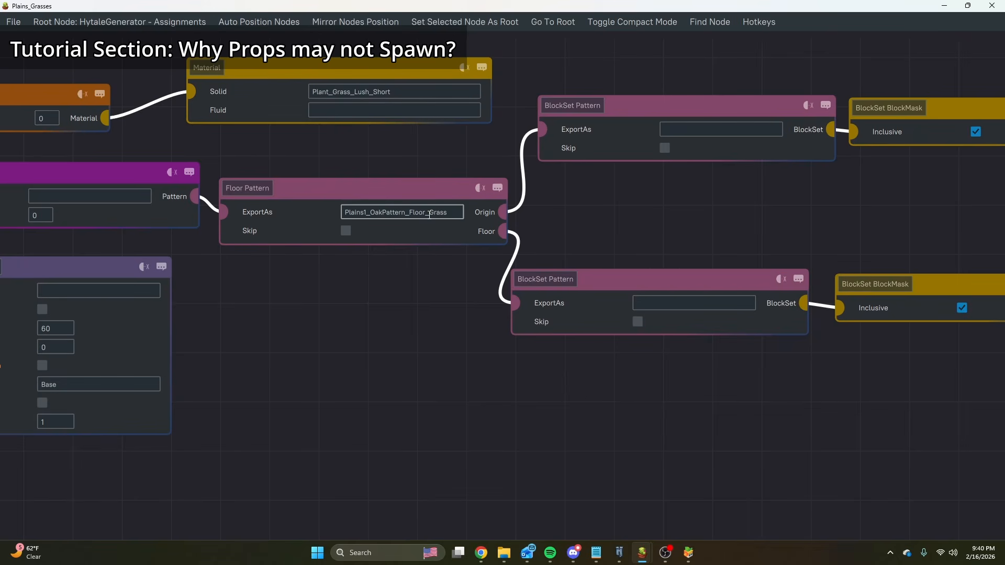
pyautogui.scroll(-3, 429, 215)
pyautogui.moveTo(863, 243); pyautogui.dragTo(654, 170, button='middle')
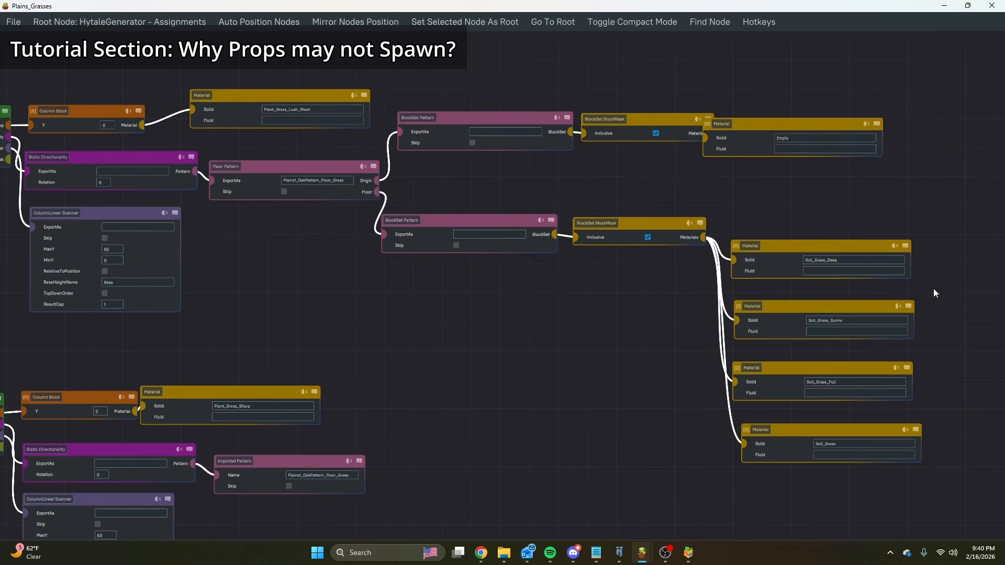
pyautogui.moveTo(485, 387); pyautogui.dragTo(557, 138, button='middle')
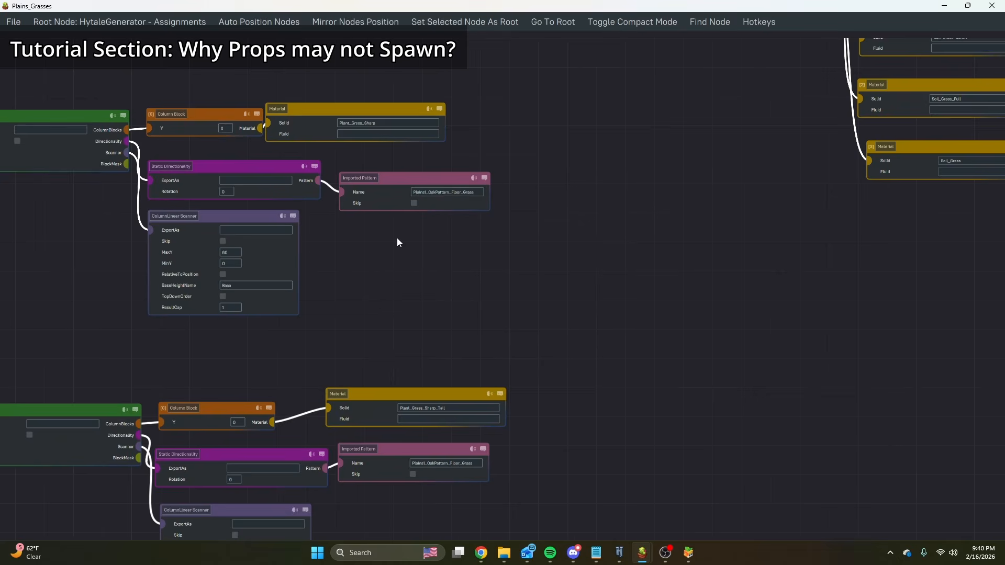
pyautogui.scroll(-6, 631, 265)
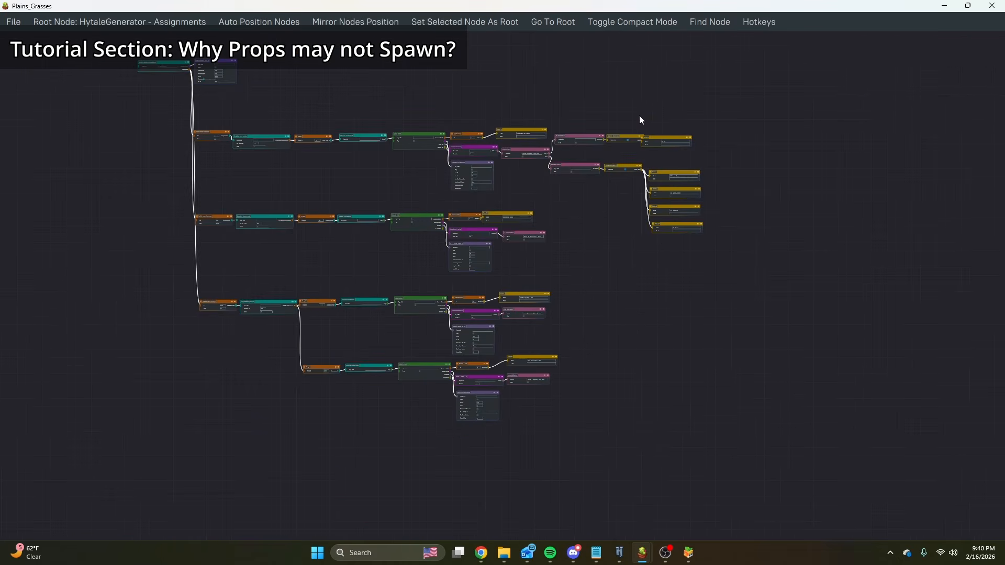
pyautogui.scroll(2, 663, 147)
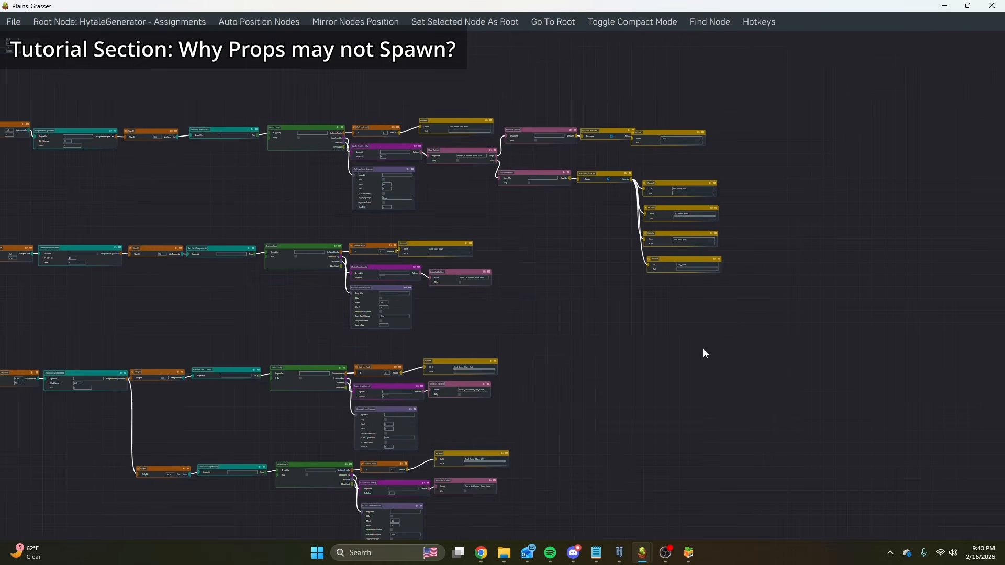
pyautogui.scroll(3, 694, 240)
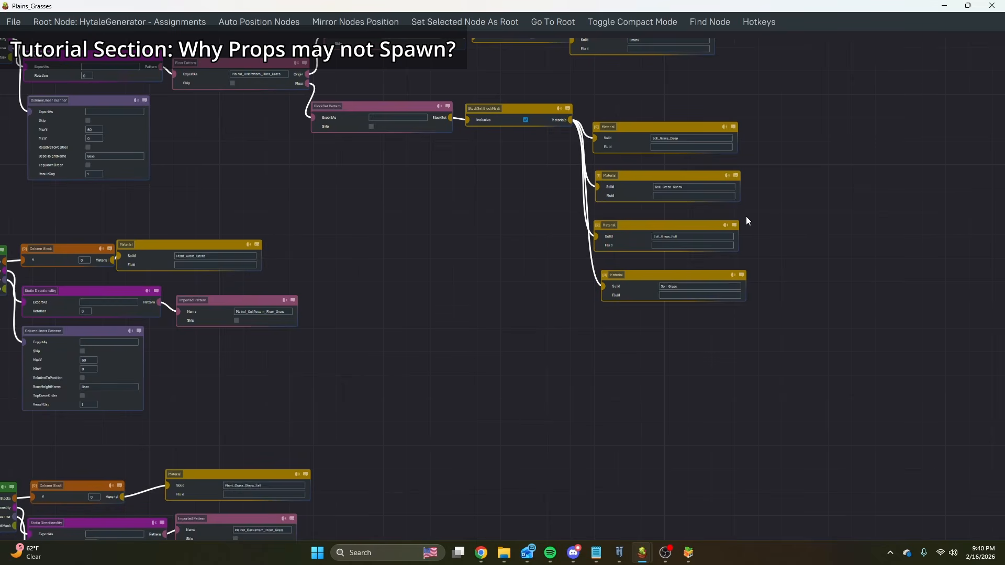
pyautogui.scroll(3, 723, 210)
pyautogui.scroll(-10, 707, 219)
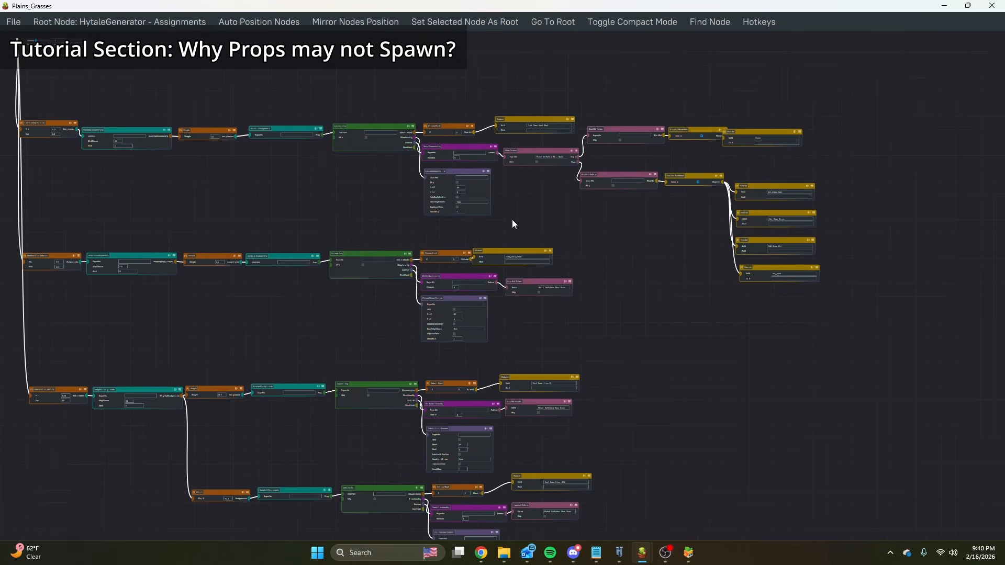
# Review the Column Prop rows from their Static Directionality and ColumnLinear Scanner nodes through to the pattern materials.
pyautogui.scroll(5, 495, 162)
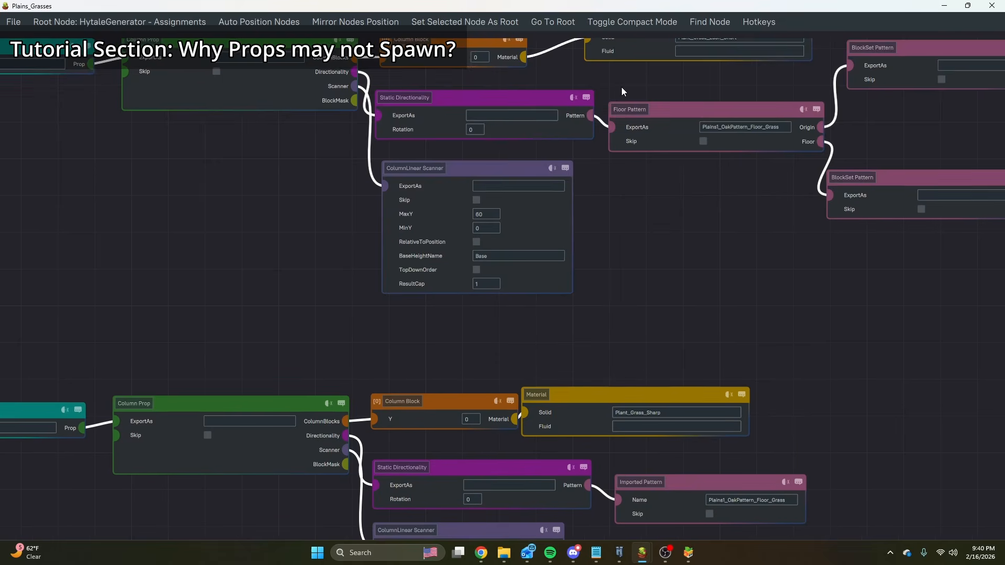
pyautogui.moveTo(579, 317); pyautogui.dragTo(592, 169, button='middle')
pyautogui.moveTo(622, 112); pyautogui.dragTo(607, 475, button='middle')
pyautogui.scroll(-3, 571, 329)
pyautogui.moveTo(458, 385)
pyautogui.mouseDown(button='middle')
pyautogui.moveTo(740, 328)
pyautogui.moveTo(833, 332)
pyautogui.mouseUp(button='middle')
pyautogui.moveTo(570, 330); pyautogui.dragTo(638, 333, button='middle')
pyautogui.moveTo(950, 335); pyautogui.dragTo(397, 310, button='middle')
pyautogui.scroll(-2, 397, 310)
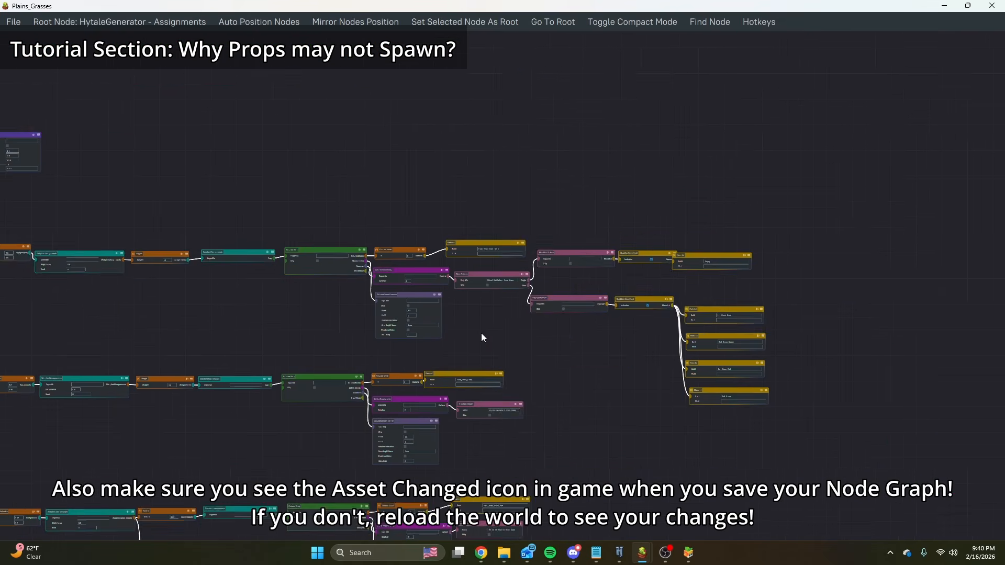
pyautogui.moveTo(483, 335); pyautogui.dragTo(507, 303, button='middle')
# Switch to Hytale, survey the plains, river and desert terrain from the air, and open the chat command line.
pyautogui.moveTo(650, 549)
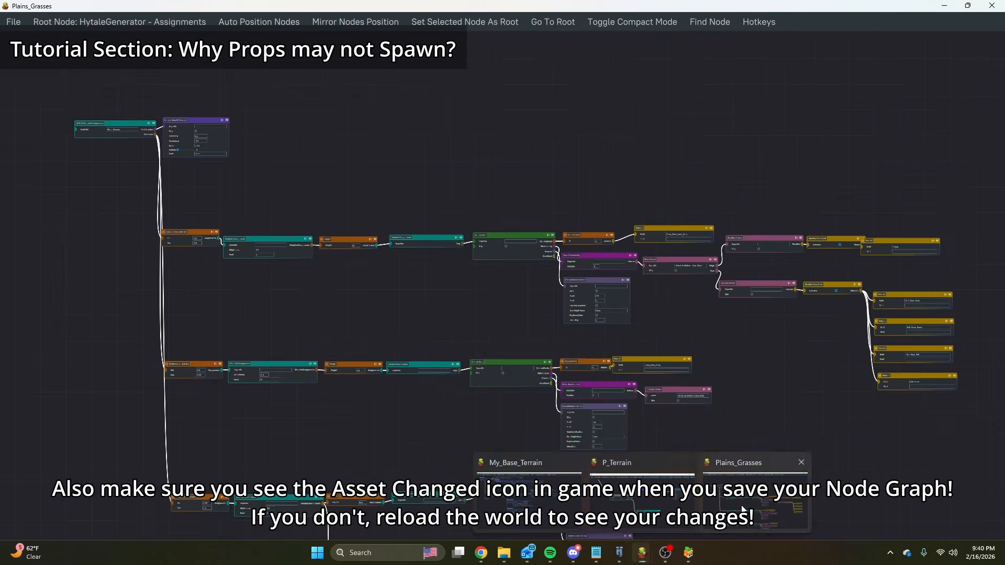
pyautogui.click(744, 510)
pyautogui.hotkey('alt', 'Tab')
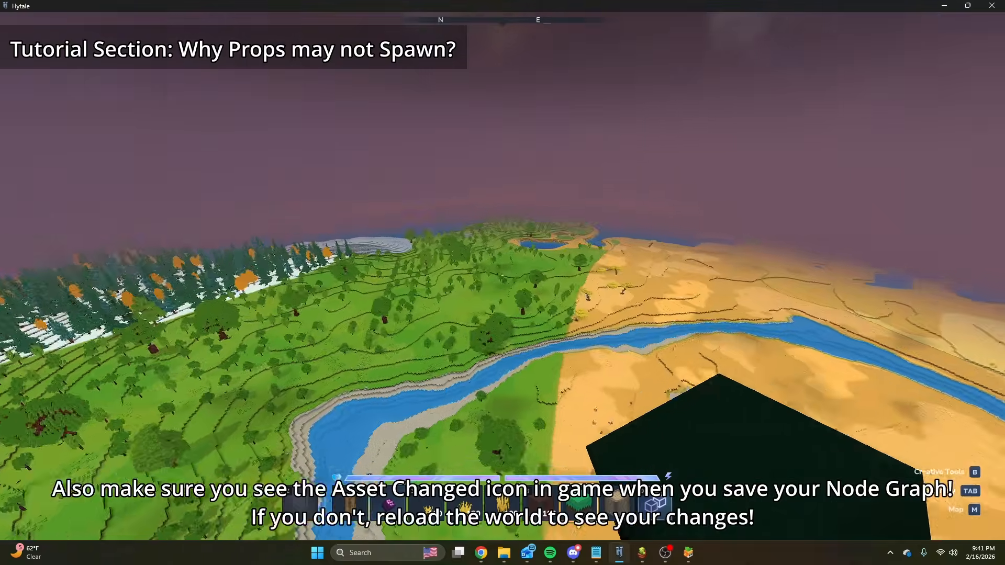
pyautogui.press('w')
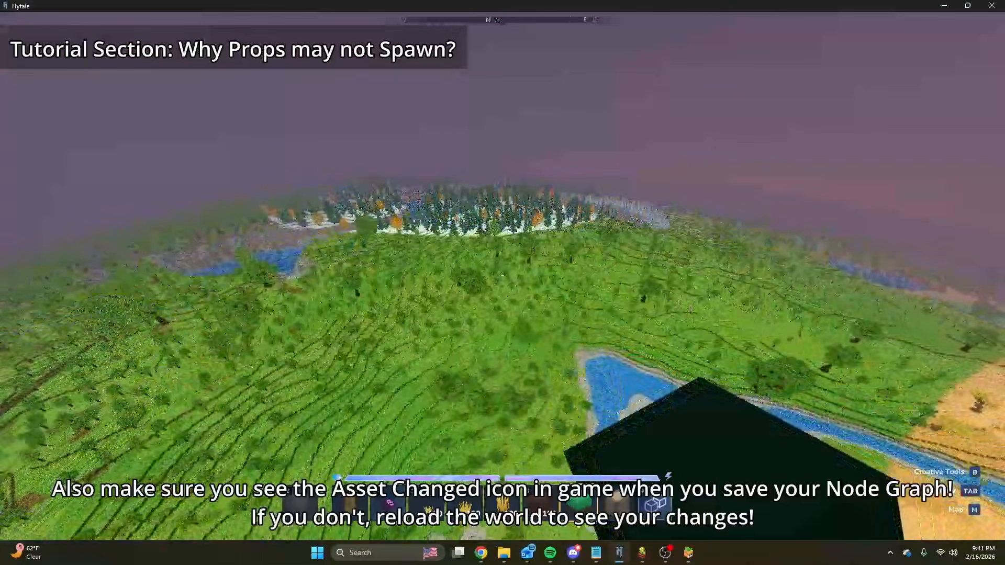
pyautogui.press('/')
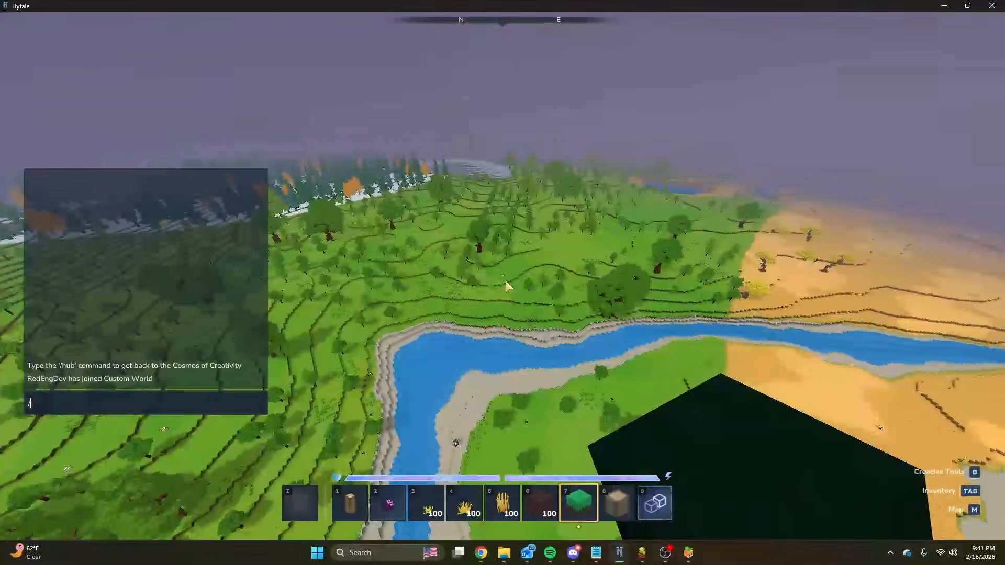
# Return to the Plains_Grasses graph for an overview, and bring up the P_Terrain biome graph.
pyautogui.moveTo(648, 556)
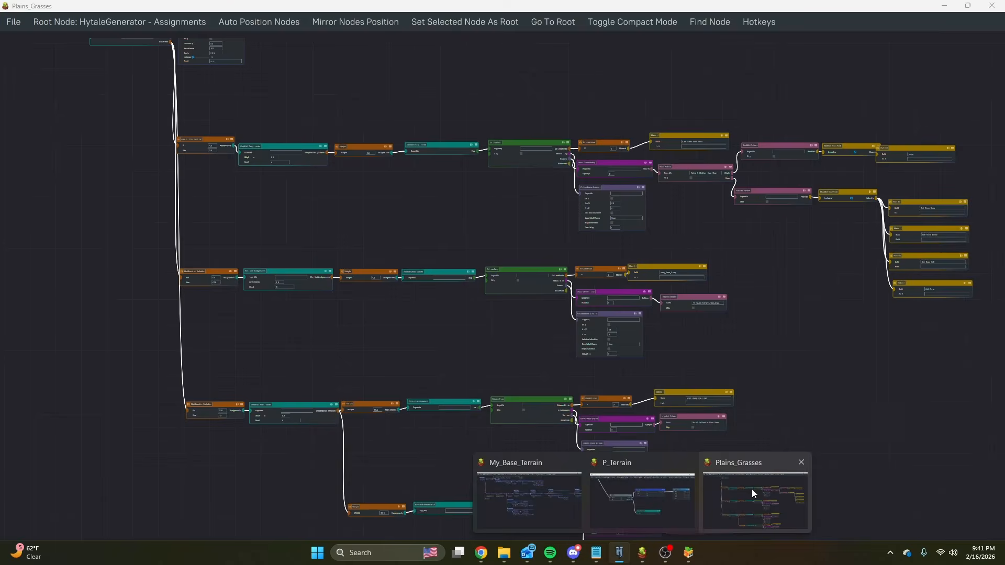
pyautogui.click(751, 489)
pyautogui.scroll(-4, 459, 333)
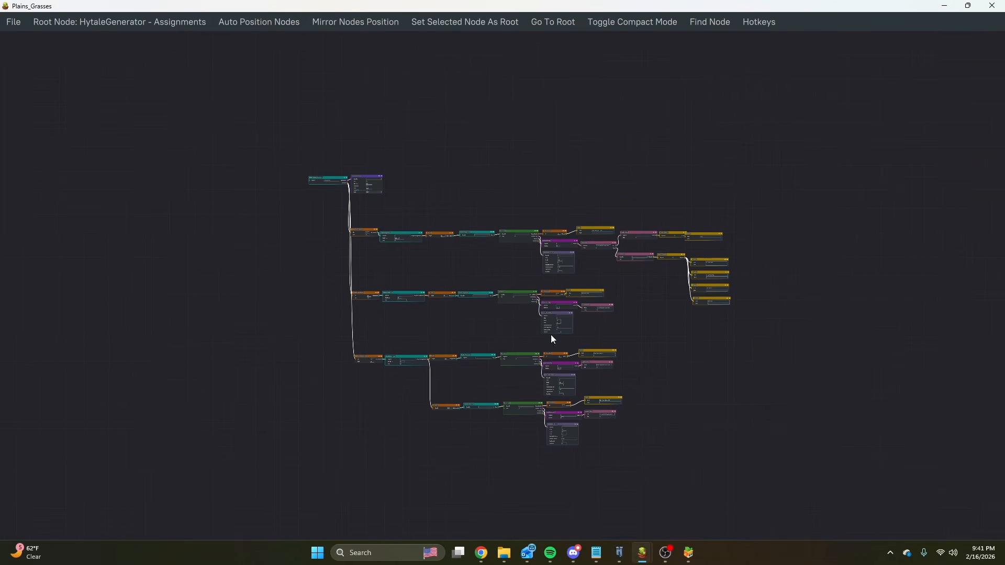
pyautogui.moveTo(644, 558)
pyautogui.click(638, 518)
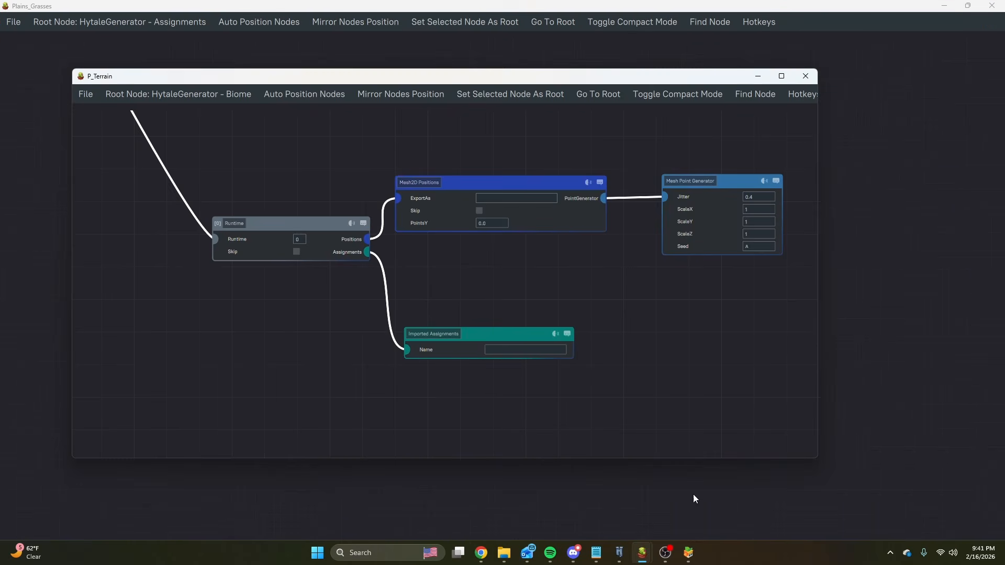
# Switch to Chrome, look through the Desmos and BiomeProvider pages, and open the Terrain spreadsheet.
pyautogui.moveTo(483, 562)
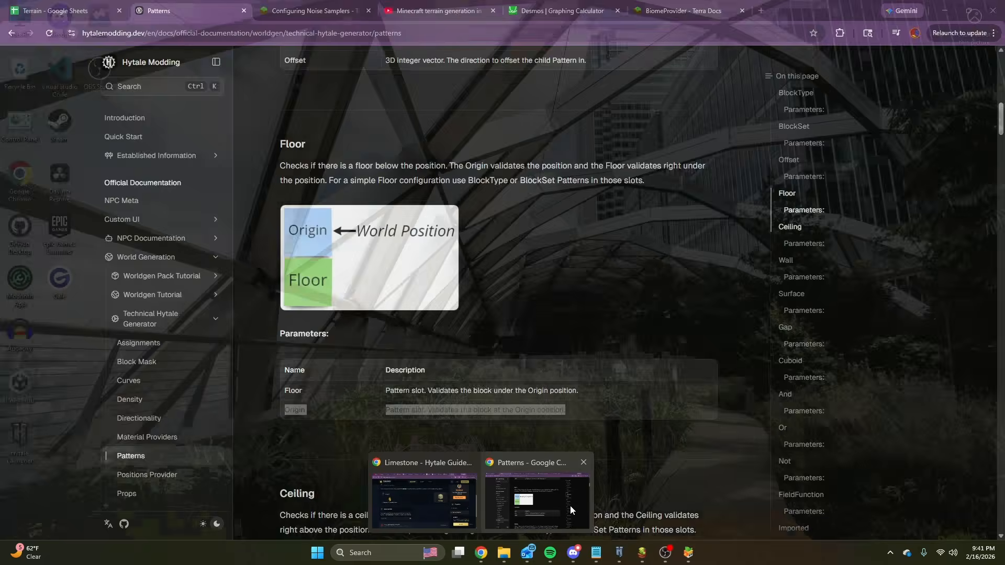
pyautogui.click(571, 506)
pyautogui.click(548, 7)
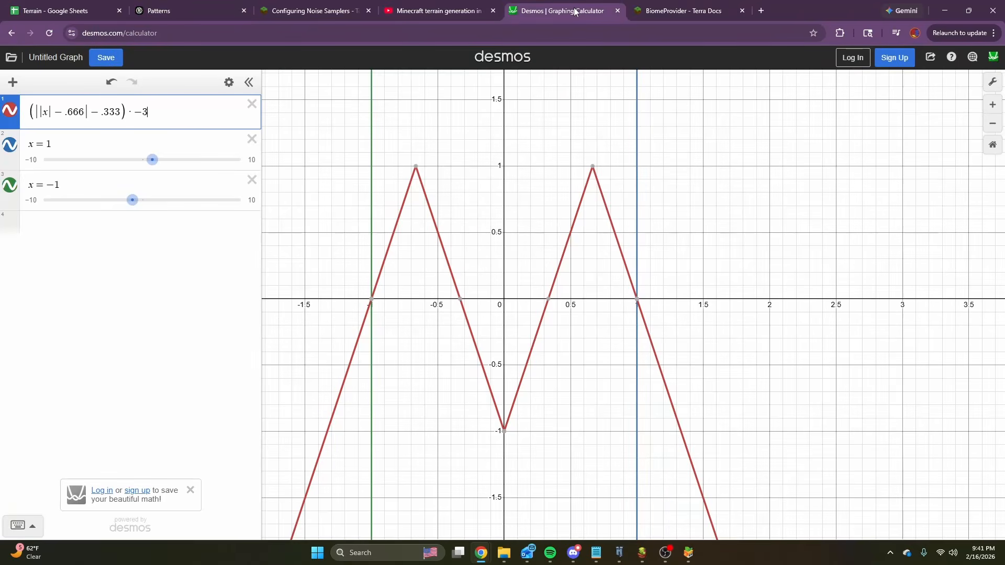
pyautogui.click(684, 6)
pyautogui.click(59, 10)
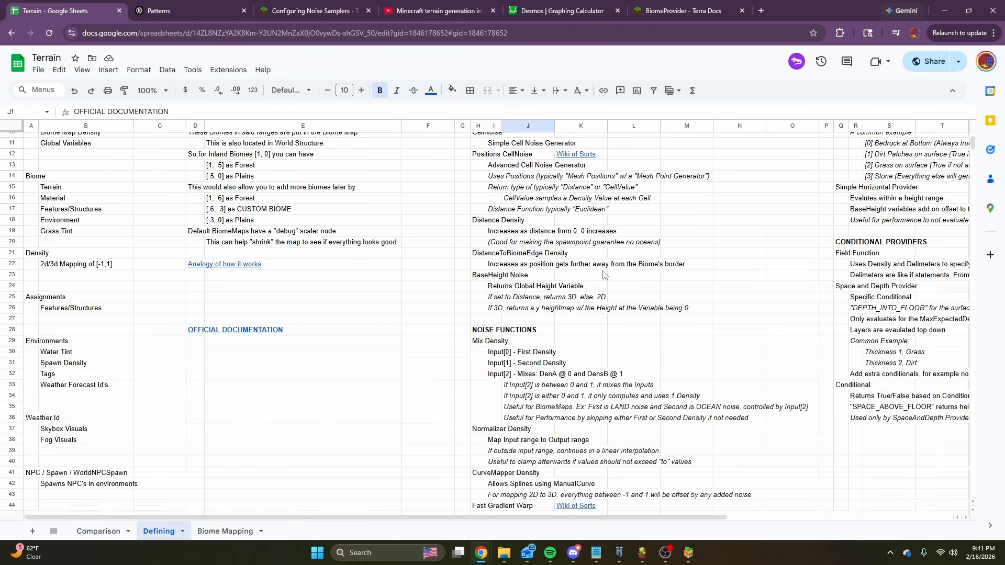
# Open the Biome Mapping sheet and highlight the Default Vegetation table from Grass/Brush to Layer Examples across all four climates.
pyautogui.click(231, 532)
pyautogui.hscroll(10, 506, 273)
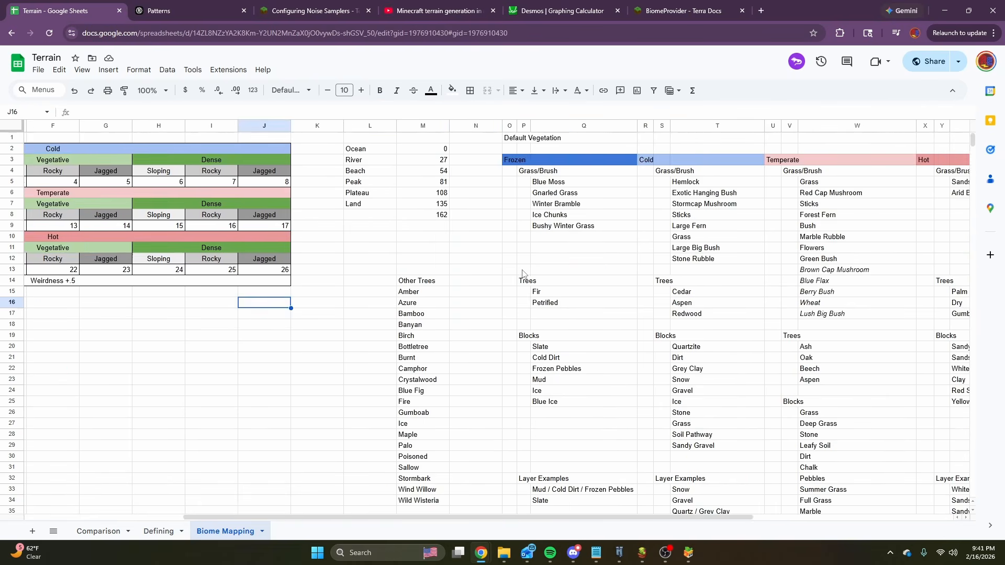
pyautogui.scroll(-6, 503, 273)
pyautogui.scroll(6, 526, 289)
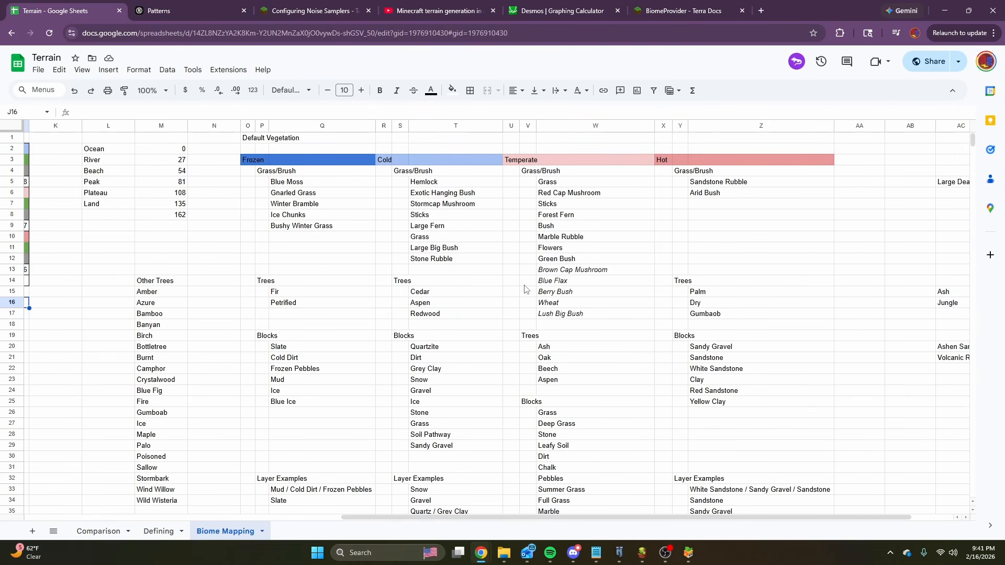
pyautogui.moveTo(259, 173); pyautogui.dragTo(830, 480)
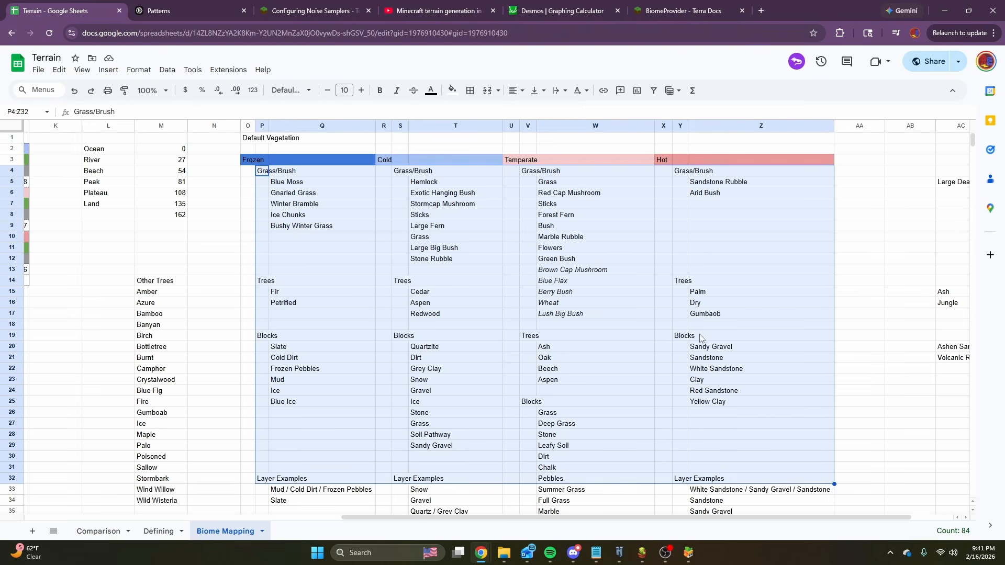
pyautogui.click(306, 204)
# Highlight the Grass/Brush heading row across the climates, the Hot heading and the blank heading cells beside it.
pyautogui.moveTo(248, 170); pyautogui.dragTo(728, 173)
pyautogui.hscroll(2, 842, 206)
pyautogui.click(892, 152)
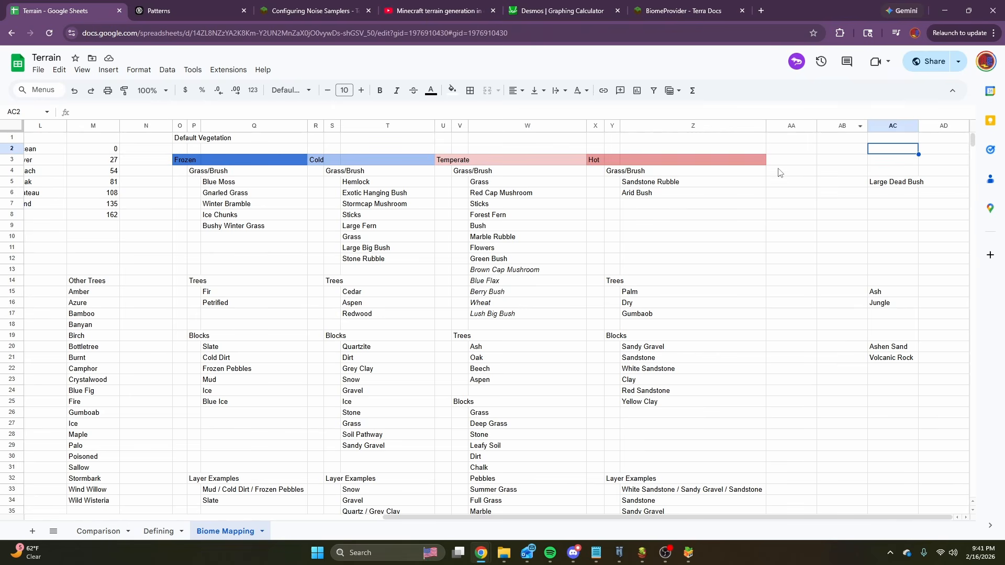
pyautogui.click(600, 161)
pyautogui.moveTo(773, 158); pyautogui.dragTo(890, 159)
pyautogui.click(461, 215)
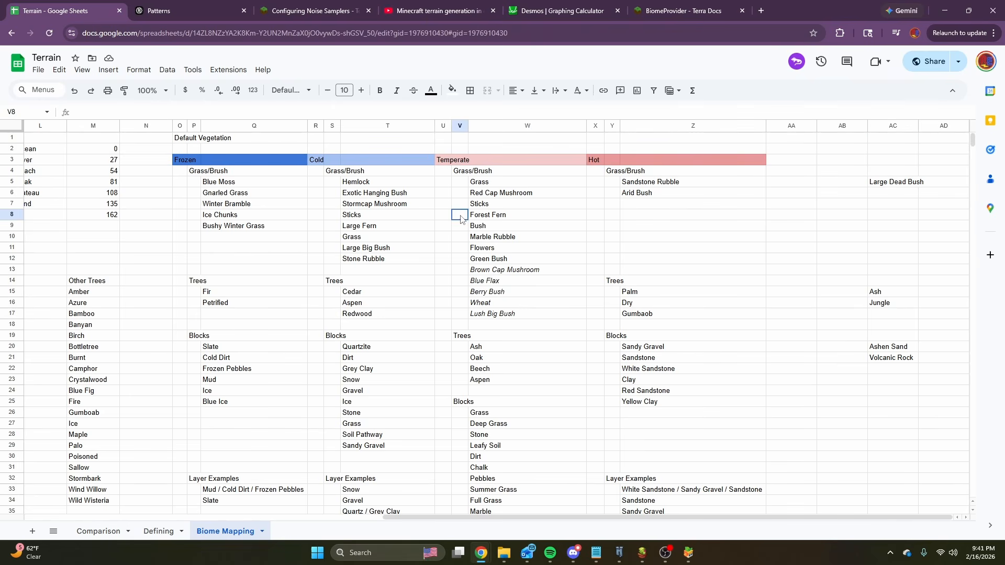
# Highlight the Frozen climate's Grass/Brush list and its Blocks list.
pyautogui.moveTo(202, 172); pyautogui.dragTo(253, 230)
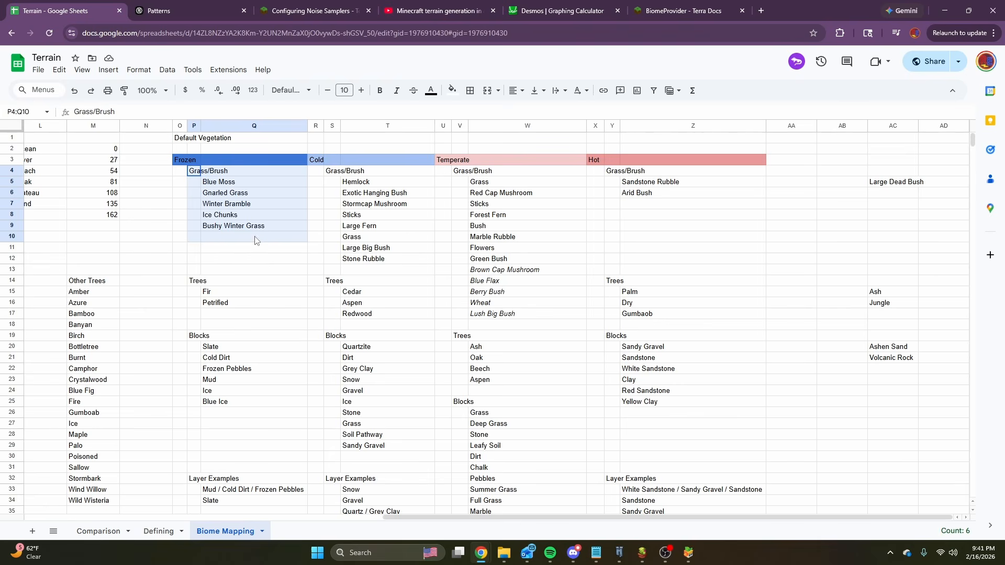
pyautogui.click(251, 263)
pyautogui.scroll(-3, 243, 268)
pyautogui.moveTo(194, 148); pyautogui.dragTo(237, 249)
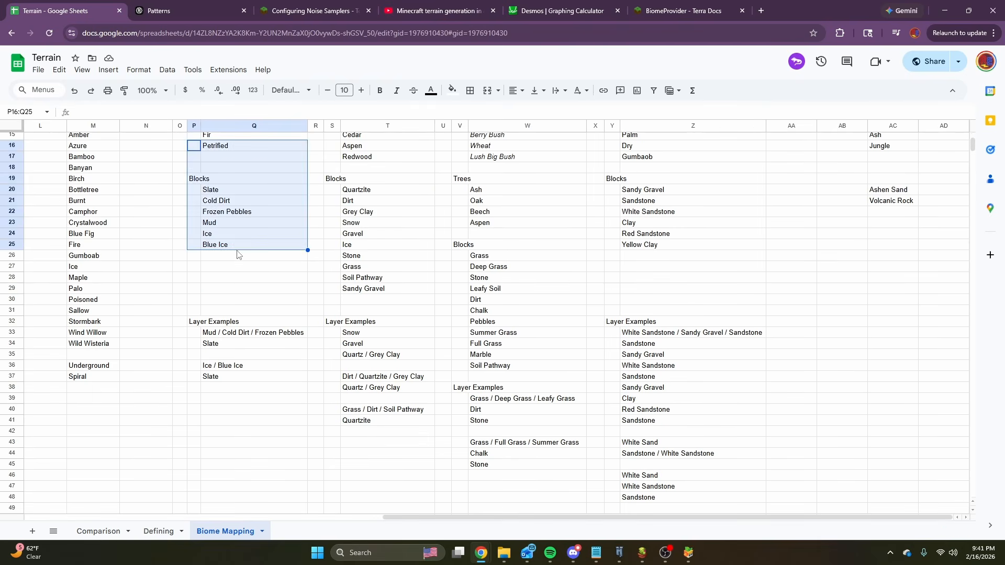
pyautogui.click(236, 266)
pyautogui.moveTo(190, 179); pyautogui.dragTo(236, 268)
pyautogui.click(232, 313)
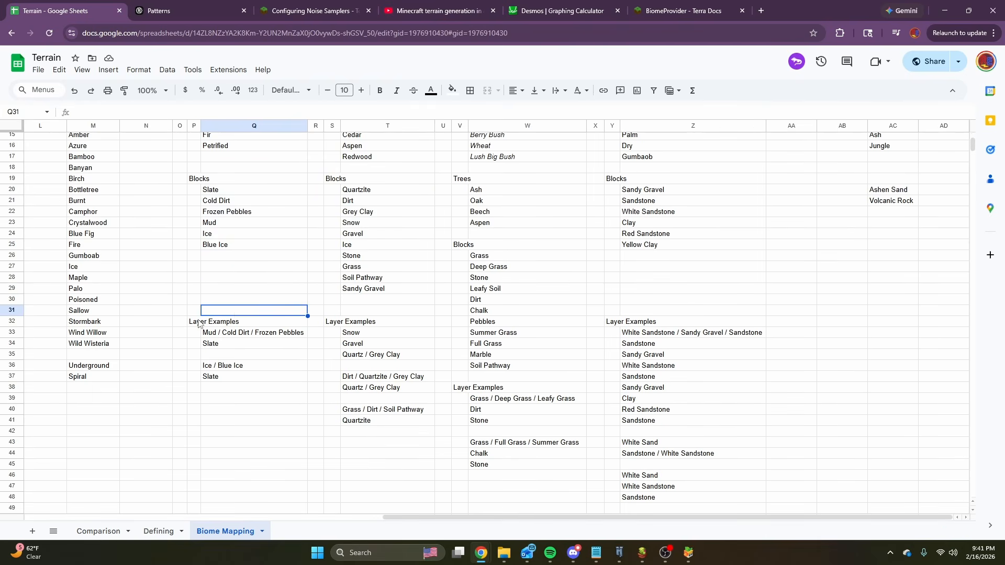
# Point out the Layer Examples row across the climates, the Temperate layer list and the Cold Quartz / Grey Clay entry.
pyautogui.moveTo(199, 325); pyautogui.dragTo(670, 326)
pyautogui.click(558, 370)
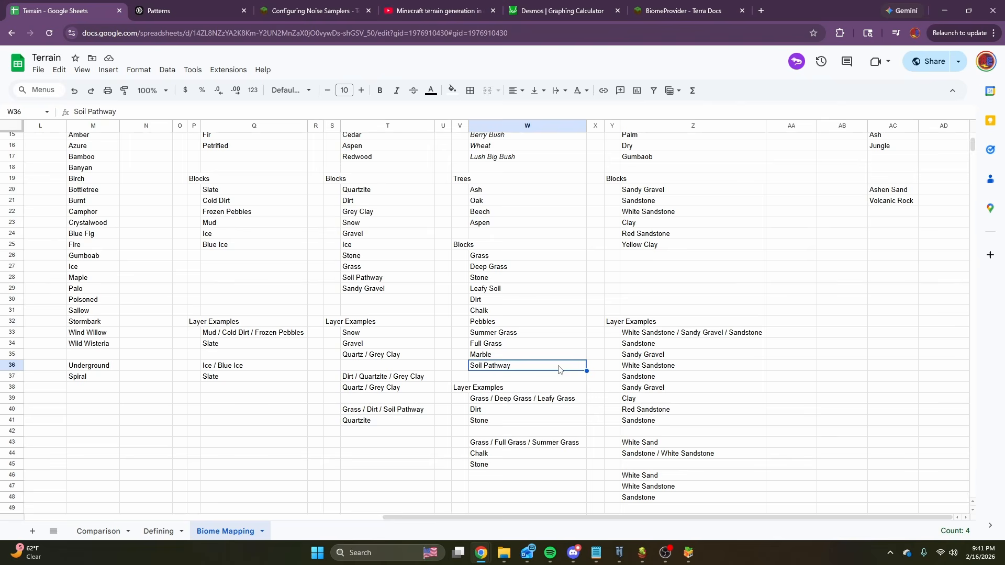
pyautogui.click(463, 393)
pyautogui.scroll(-2, 506, 314)
pyautogui.click(473, 296)
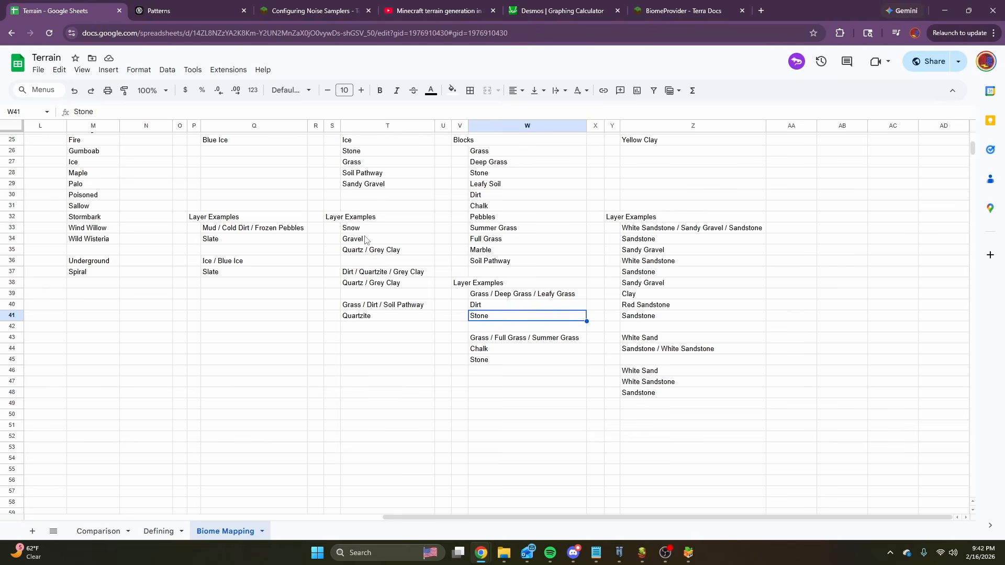
pyautogui.click(364, 252)
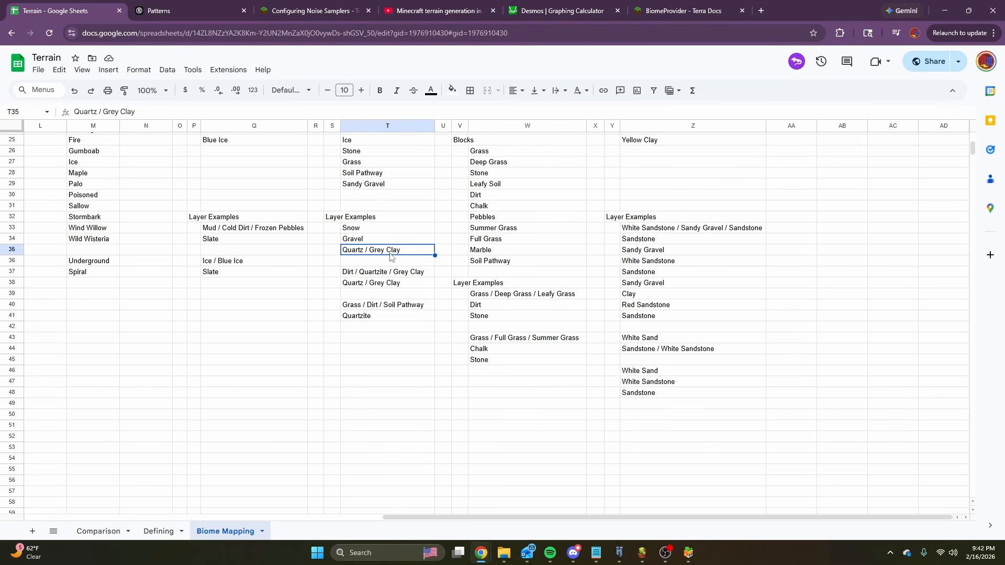
# Highlight the Layer Examples block Q32:Z42 across the four climates, and clear the selection.
pyautogui.scroll(5, 401, 235)
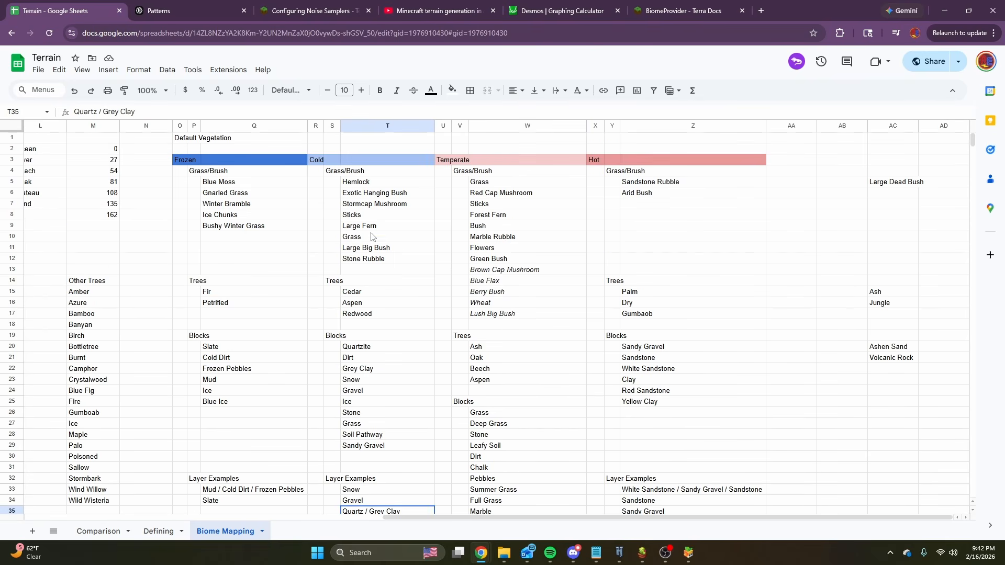
pyautogui.scroll(-3, 371, 236)
pyautogui.moveTo(212, 318); pyautogui.dragTo(762, 430)
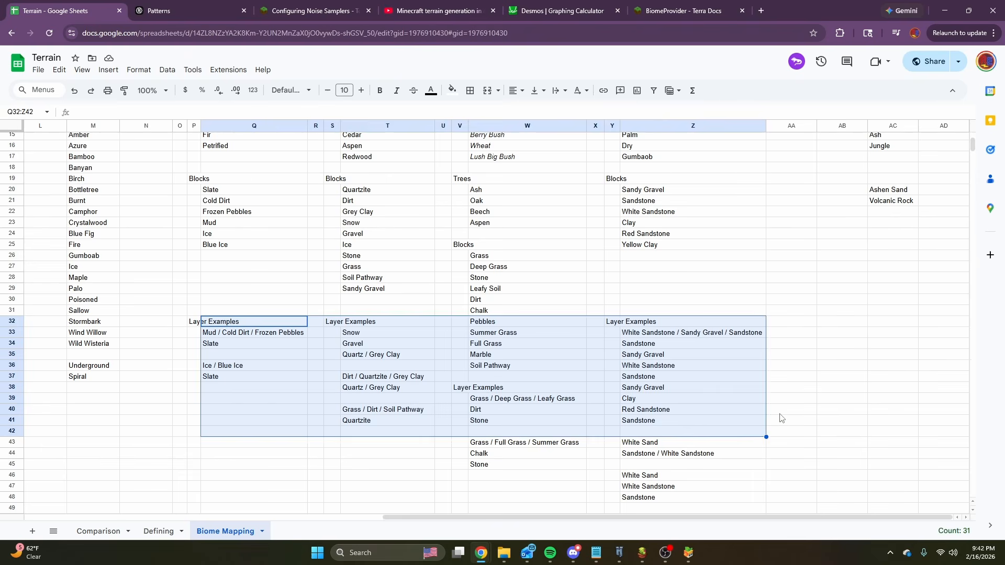
pyautogui.click(830, 395)
# Switch to Hytale and fly over the river between the desert and plains biomes.
pyautogui.moveTo(618, 555)
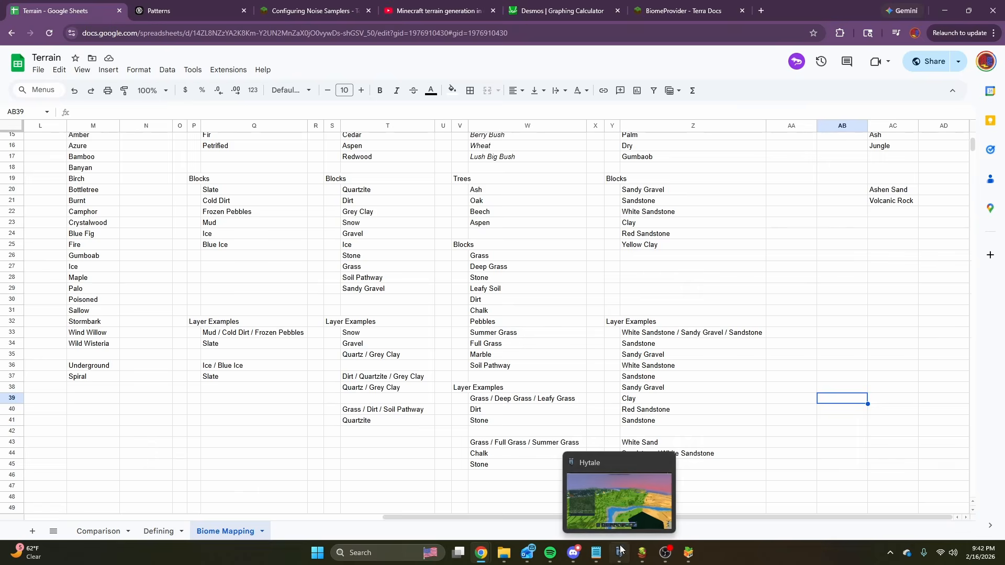
pyautogui.click(612, 486)
pyautogui.press('w')
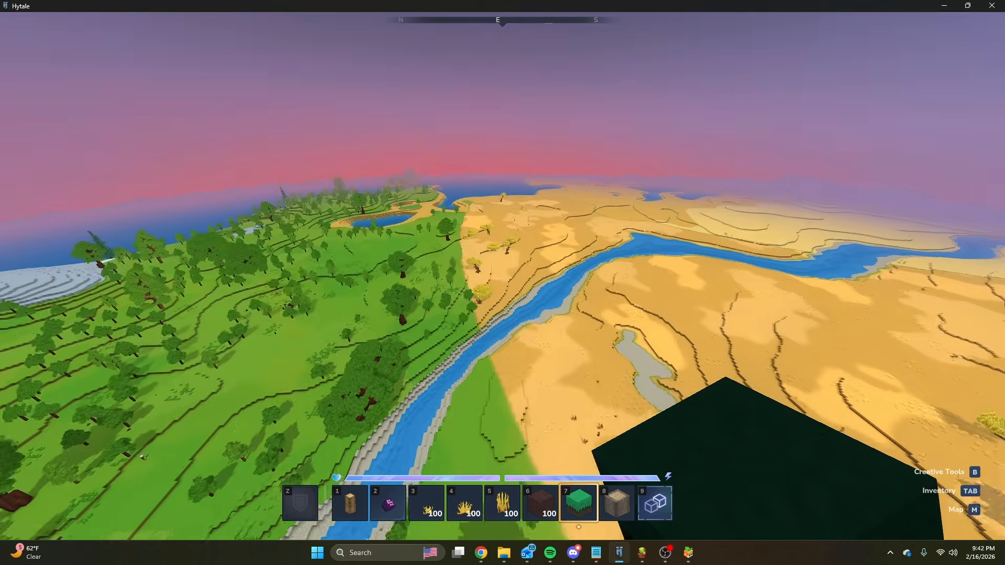
pyautogui.press('w')
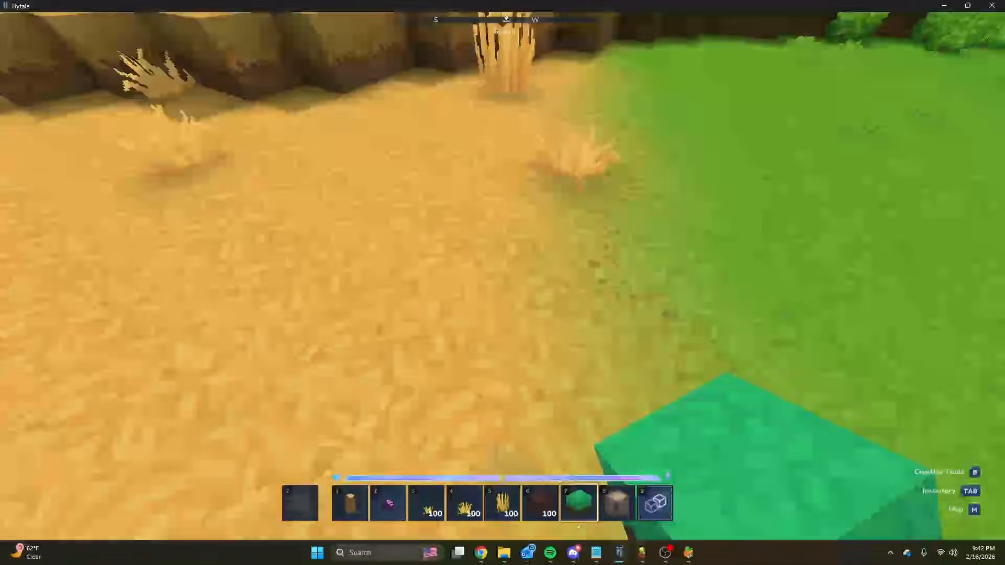
# Break a ground block beside the border between the yellow and green grass and inspect the colour transition.
pyautogui.click(502, 275)
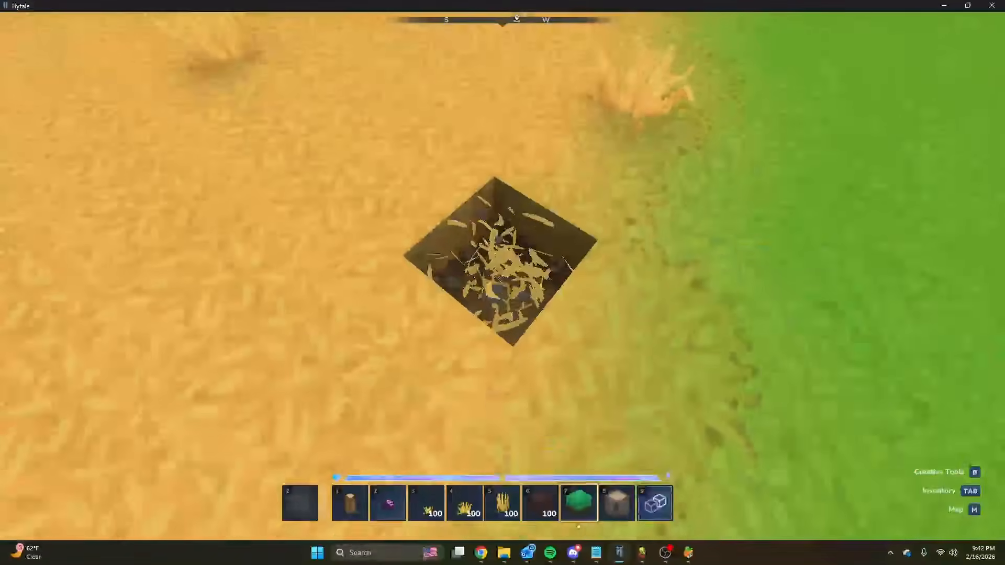
pyautogui.click(503, 275)
pyautogui.press('w')
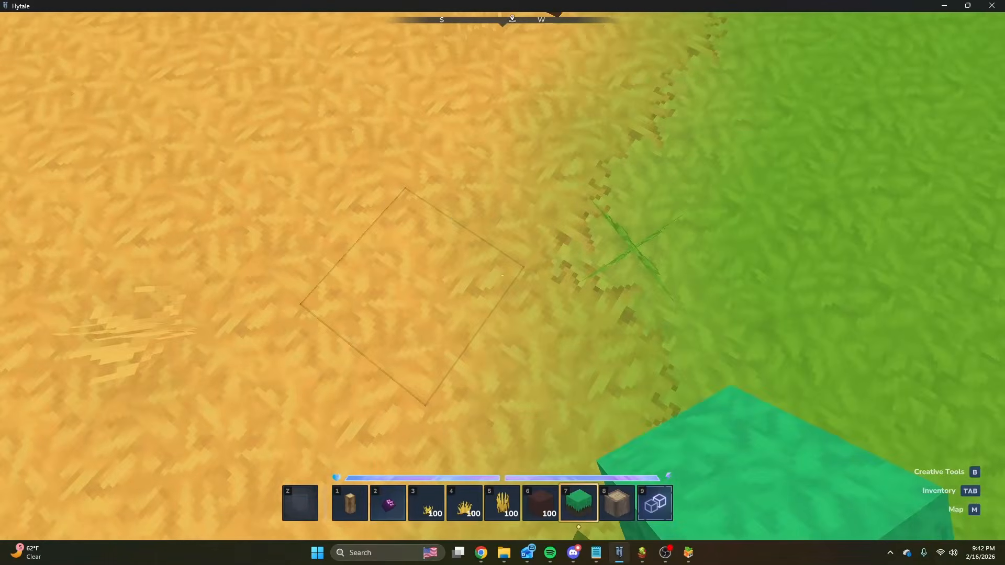
pyautogui.press('space')
# Fly along the river and over the green plains to view how the trees and shrubs are distributed.
pyautogui.press('w')
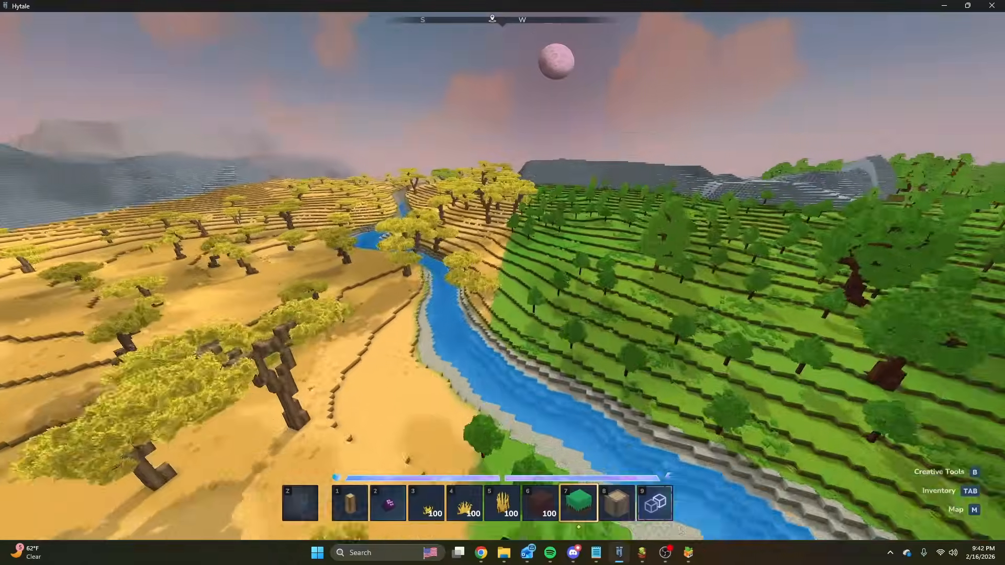
pyautogui.press('w')
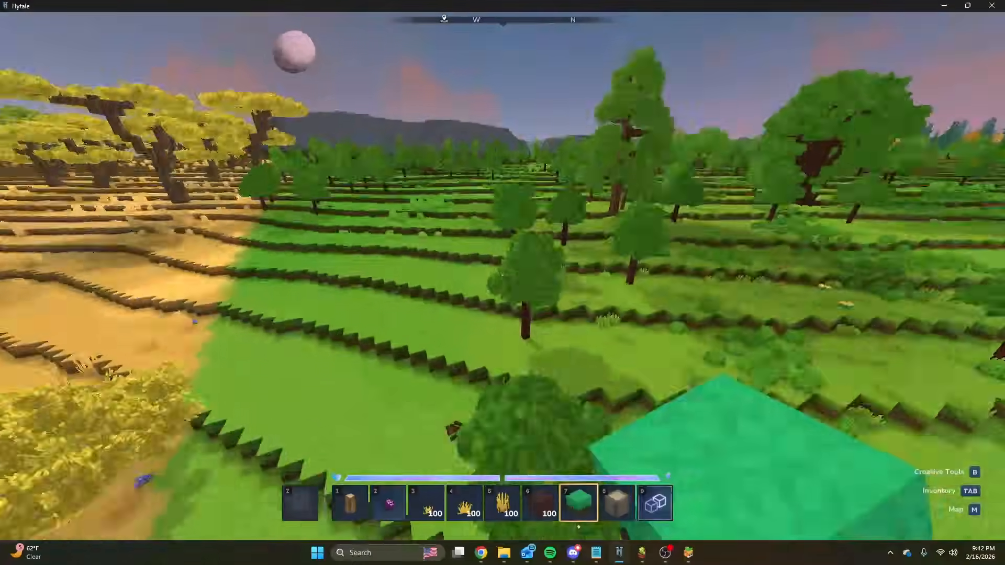
pyautogui.press('space')
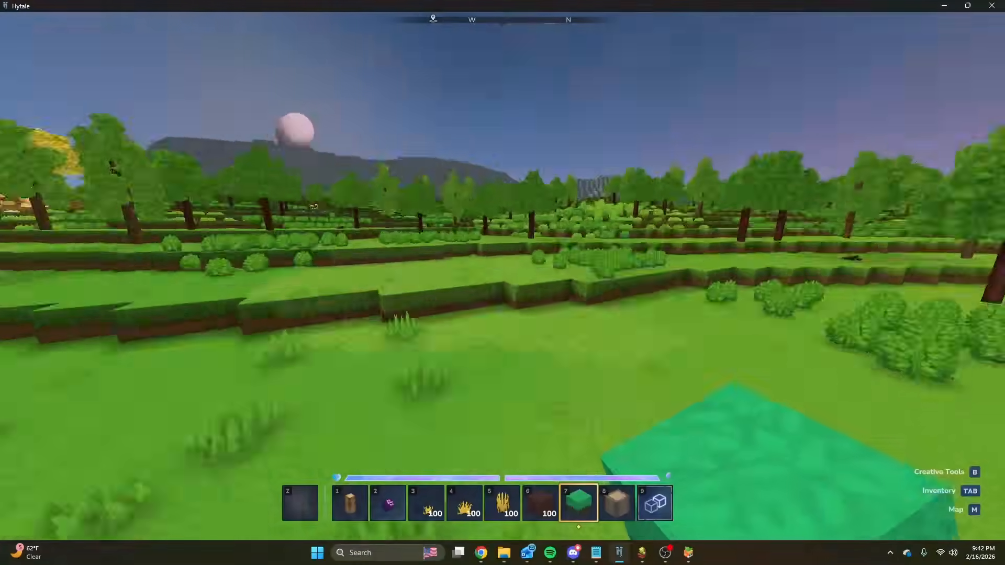
pyautogui.press('w')
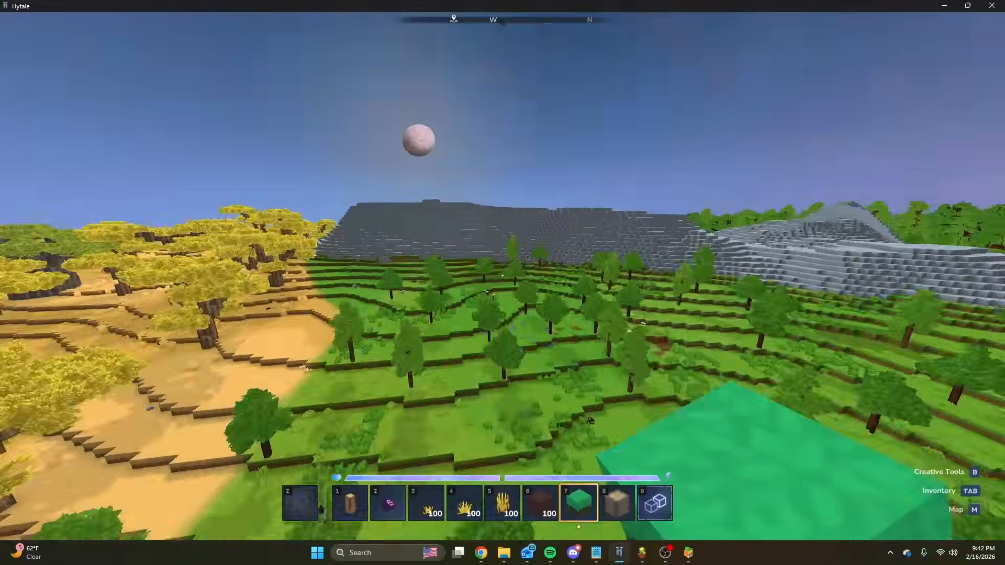
pyautogui.press('space')
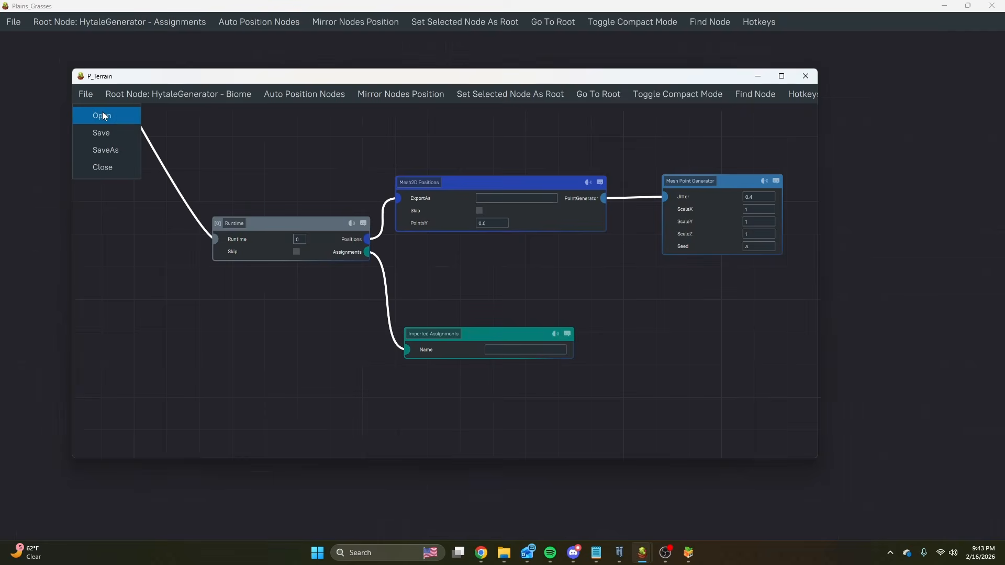
# Open Forest.json from the HytaleGenerator Biomes/Land folder in the node editor and bring its root node and branches into view.
pyautogui.click(104, 116)
pyautogui.click(596, 183)
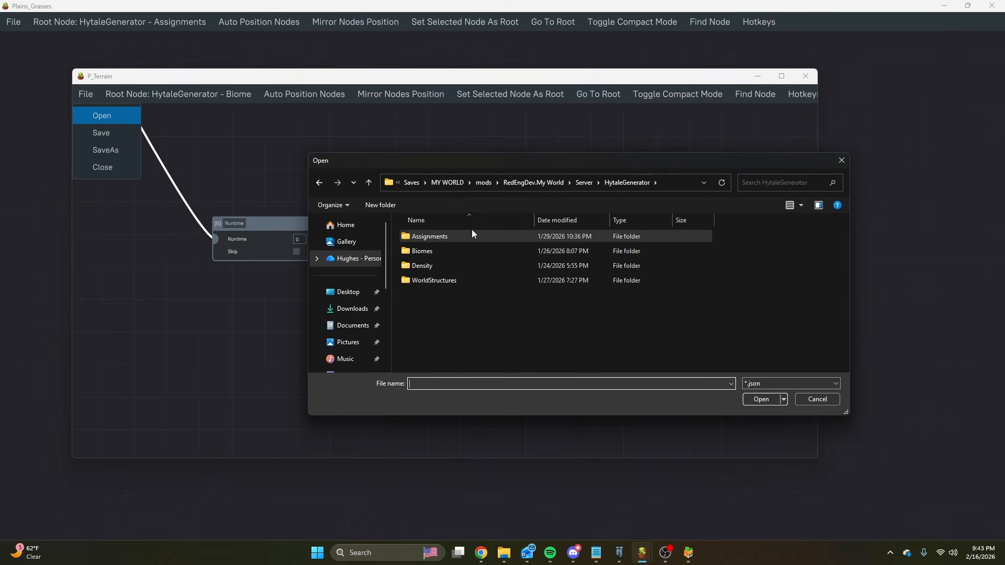
pyautogui.click(585, 183)
pyautogui.doubleClick(438, 237)
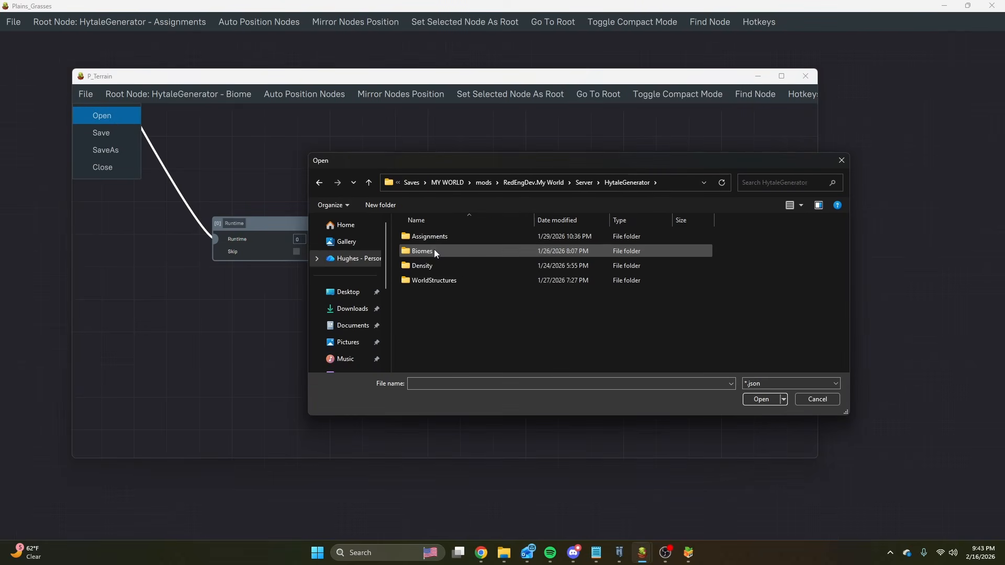
pyautogui.doubleClick(434, 250)
pyautogui.doubleClick(428, 236)
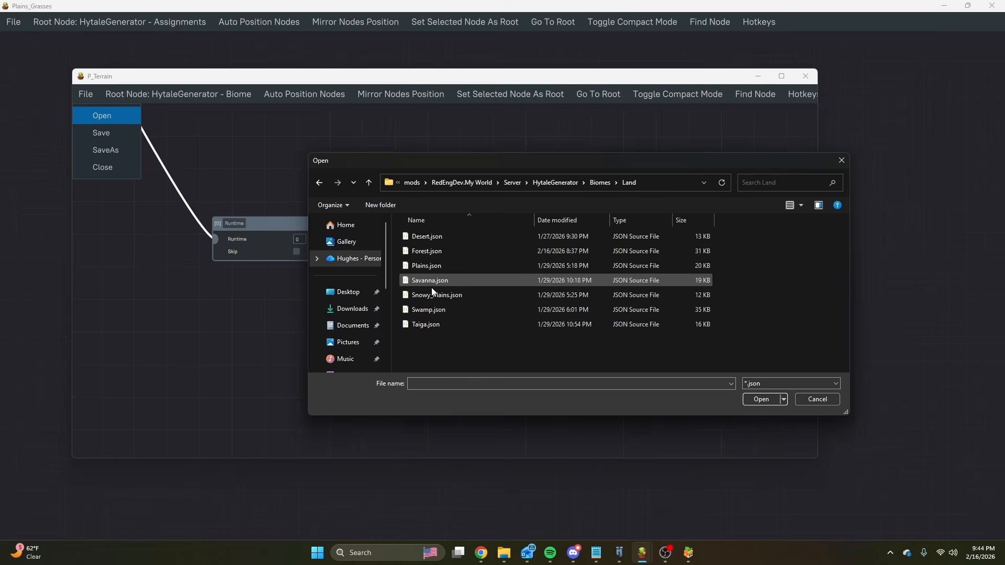
pyautogui.doubleClick(424, 251)
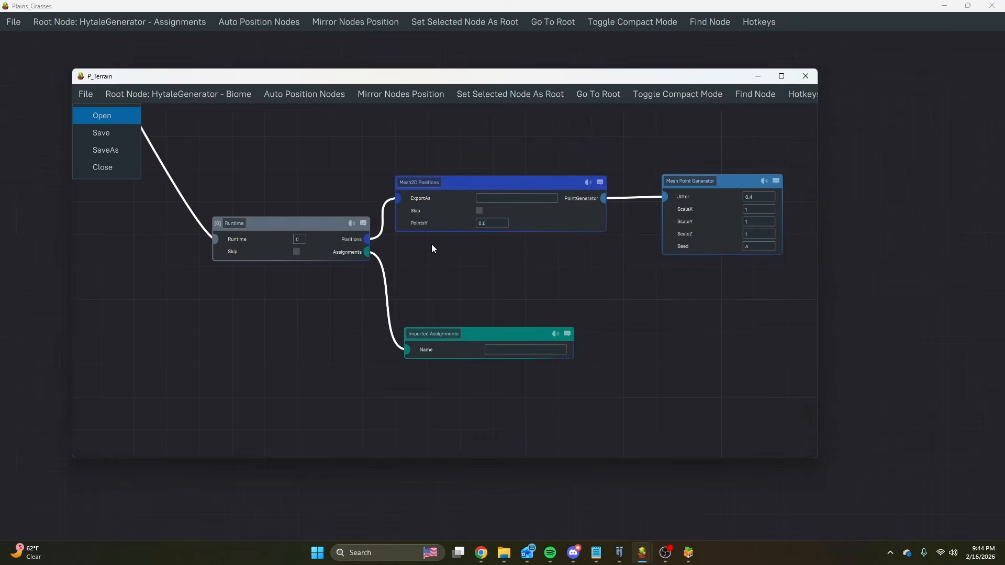
pyautogui.scroll(-6, 445, 263)
pyautogui.moveTo(565, 249); pyautogui.dragTo(397, 225, button='middle')
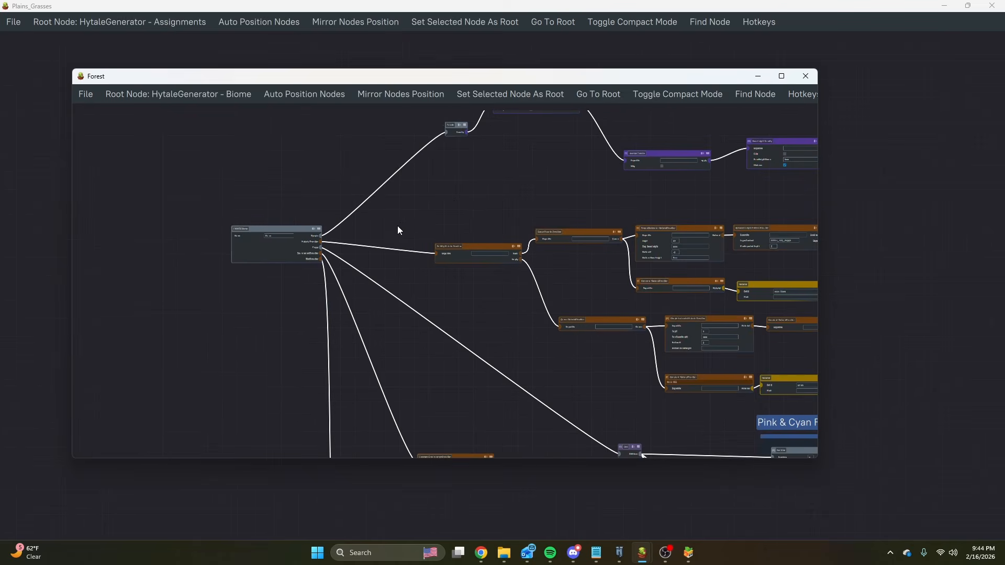
pyautogui.moveTo(454, 200); pyautogui.dragTo(302, 261, button='middle')
# Look over the forest in Hytale, and point out the Cold climate's Vegetative and Dense headers in the Terrain spreadsheet.
pyautogui.click(620, 553)
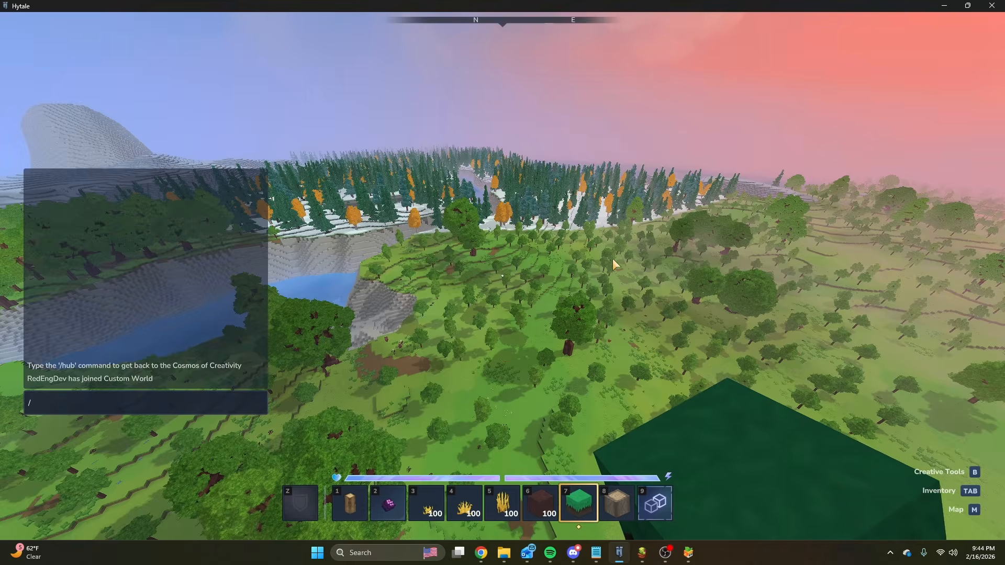
pyautogui.press('Escape')
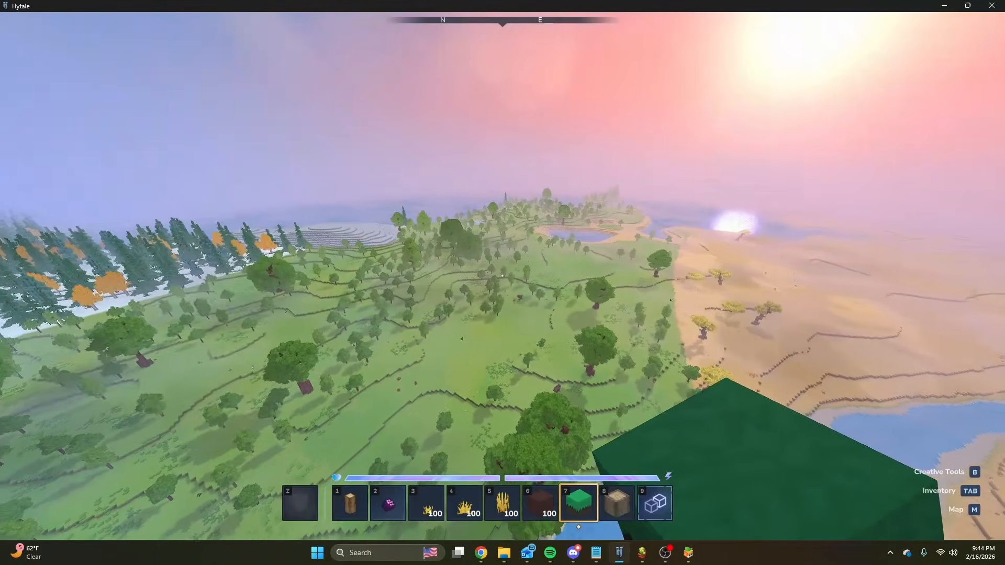
pyautogui.moveTo(480, 552)
pyautogui.click(538, 502)
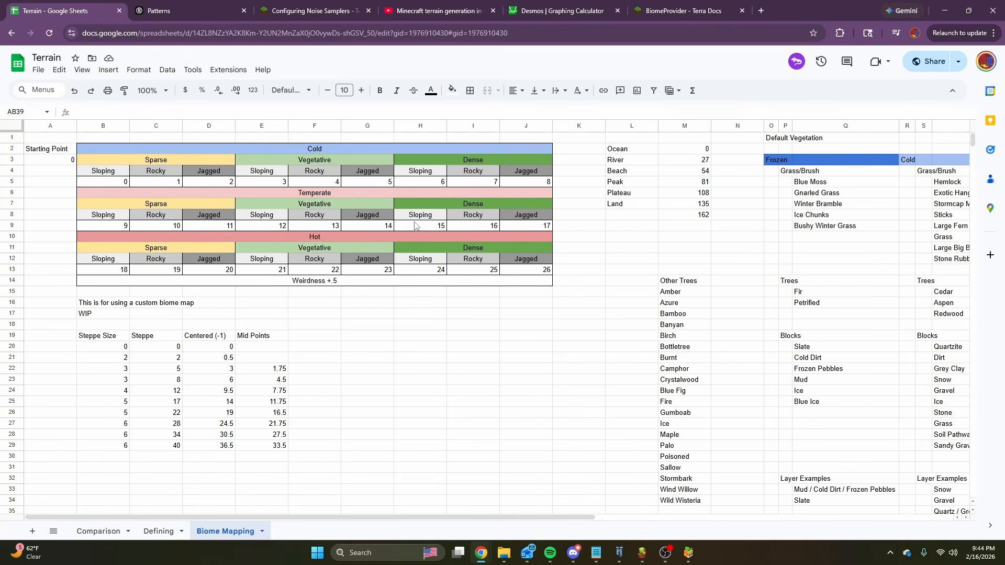
pyautogui.click(307, 161)
pyautogui.click(447, 157)
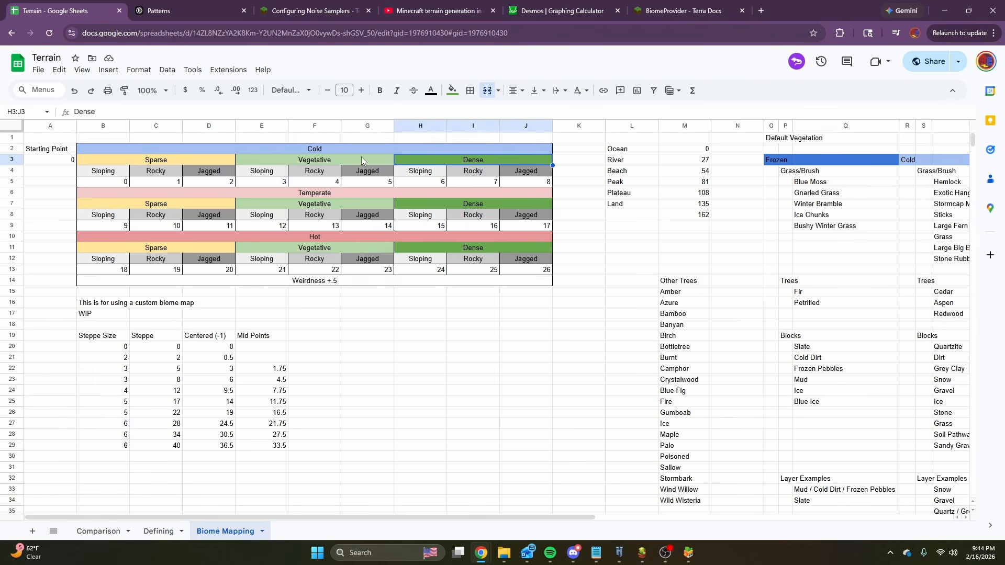
# Return to Hytale and fly over the forest between the stone slopes and the snowy conifers.
pyautogui.click(621, 554)
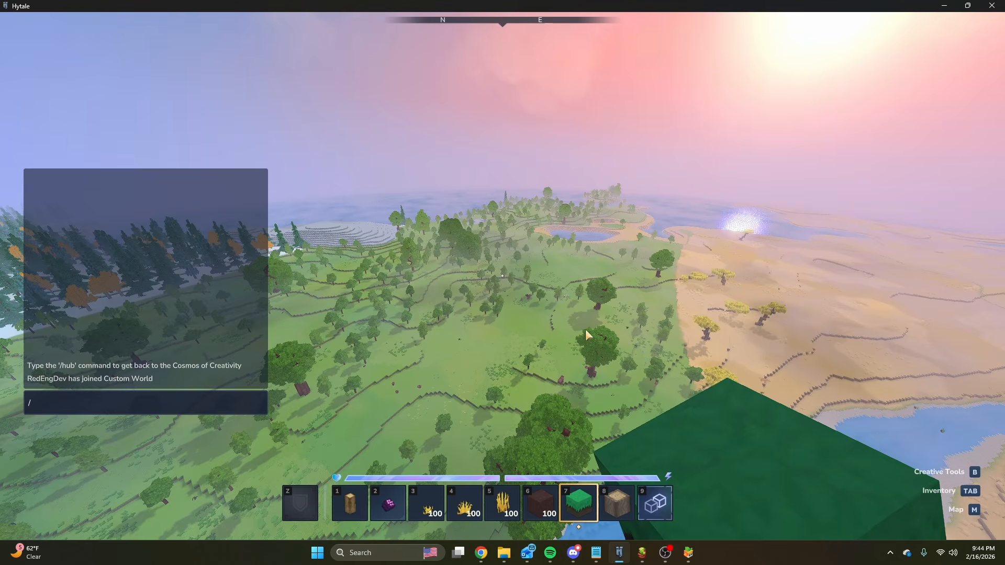
pyautogui.press('Escape')
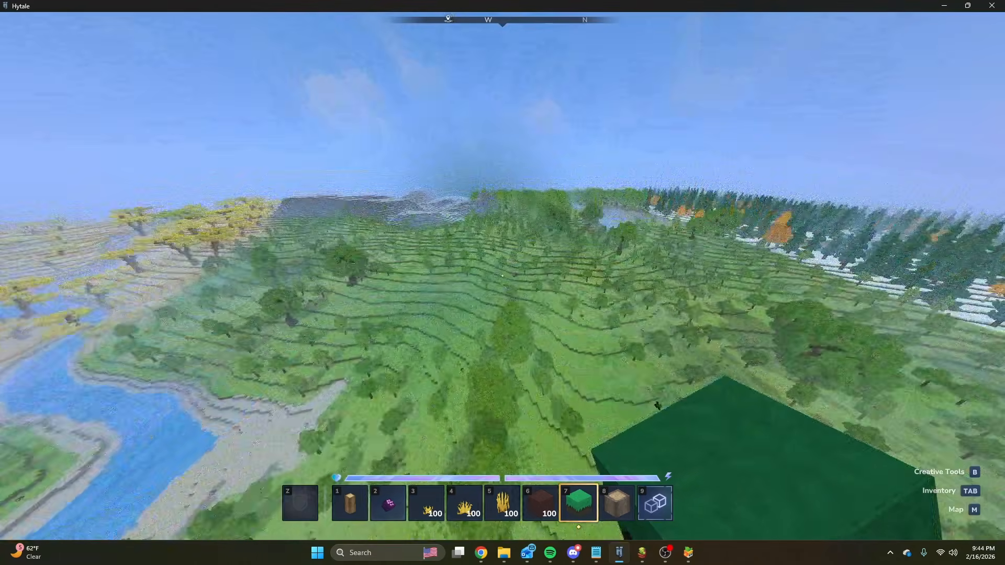
pyautogui.press('w')
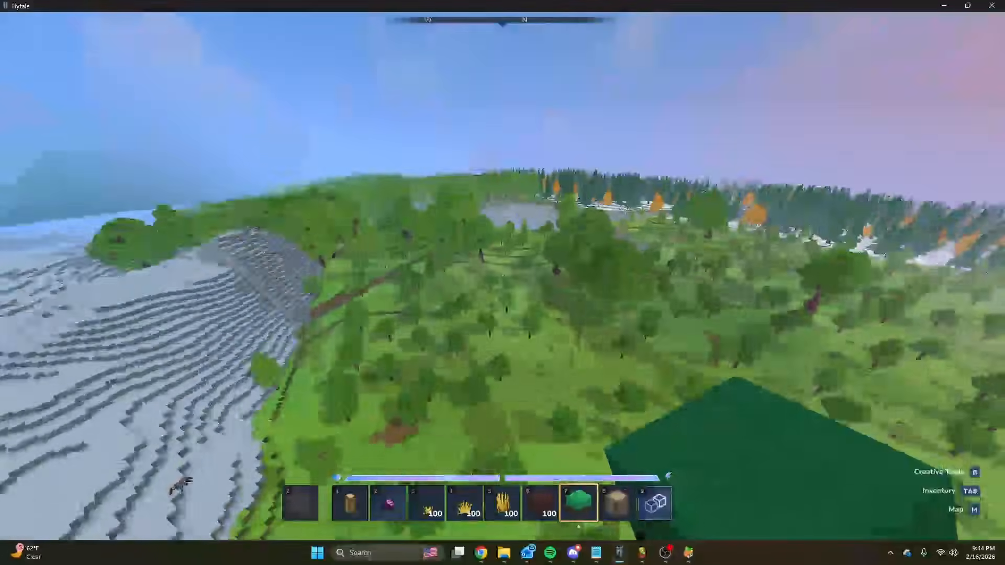
# Switch to the Forest biome graph and examine its material branches with the Leaves, Pathway and Sunny Grass groups.
pyautogui.write('/')
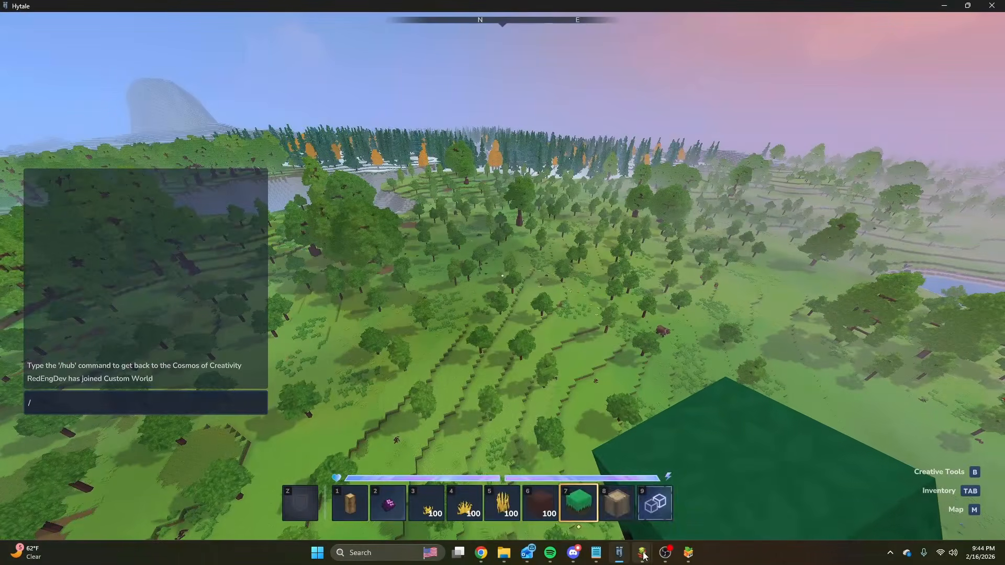
pyautogui.moveTo(643, 555)
pyautogui.click(664, 502)
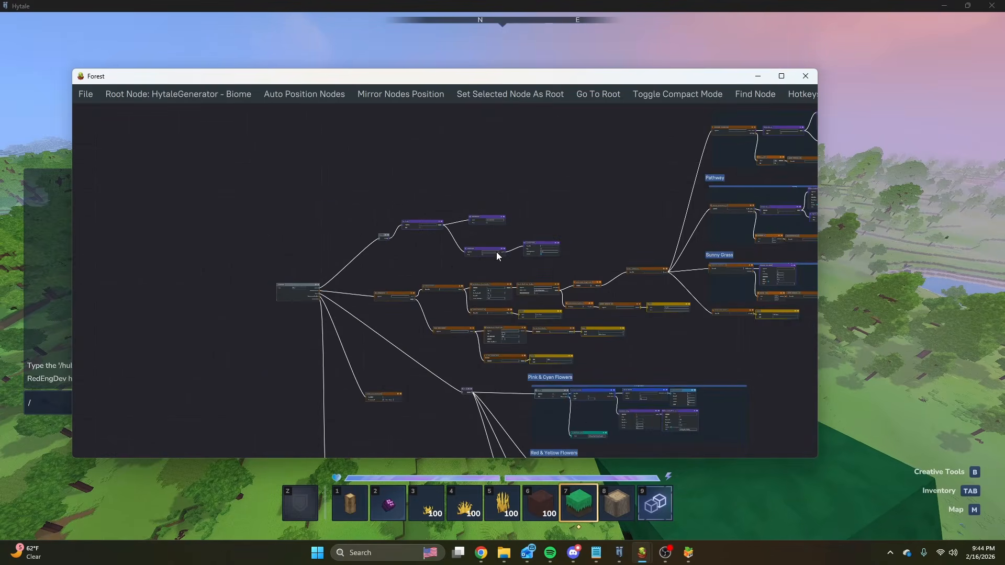
pyautogui.scroll(3, 496, 252)
pyautogui.scroll(3, 461, 203)
pyautogui.moveTo(239, 138); pyautogui.dragTo(691, 330)
pyautogui.moveTo(544, 293); pyautogui.dragTo(279, 294, button='middle')
pyautogui.scroll(-3, 491, 274)
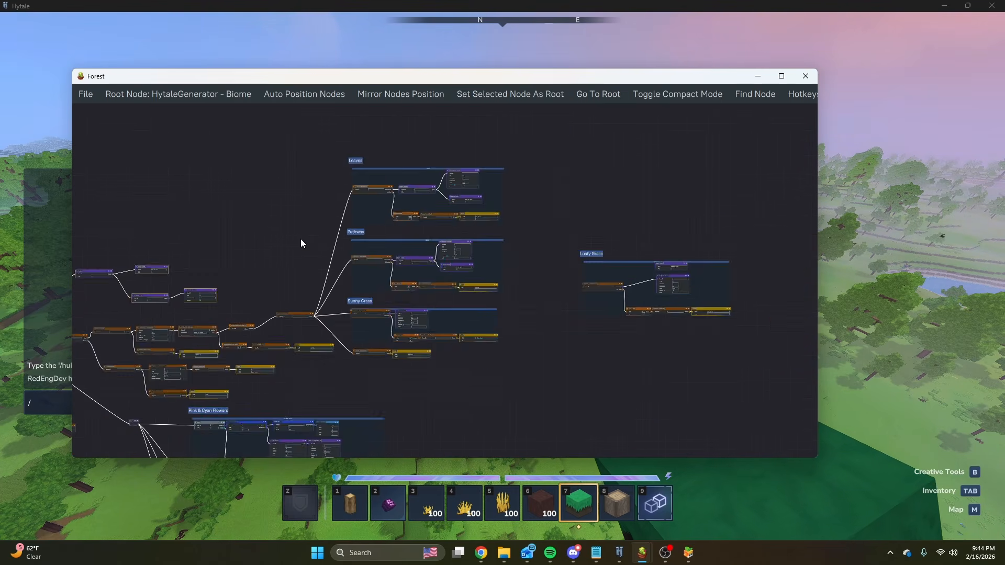
# Examine the Leaves group's SimplexNoise2D density, imported density, delimiter and material nodes.
pyautogui.scroll(3, 300, 238)
pyautogui.scroll(3, 346, 231)
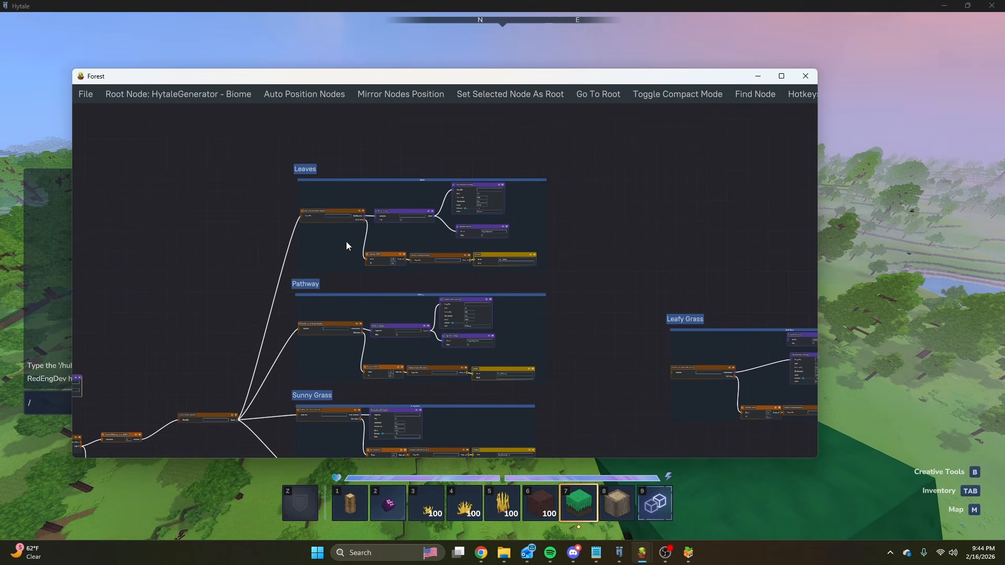
pyautogui.scroll(4, 494, 197)
pyautogui.moveTo(448, 271); pyautogui.dragTo(487, 221, button='middle')
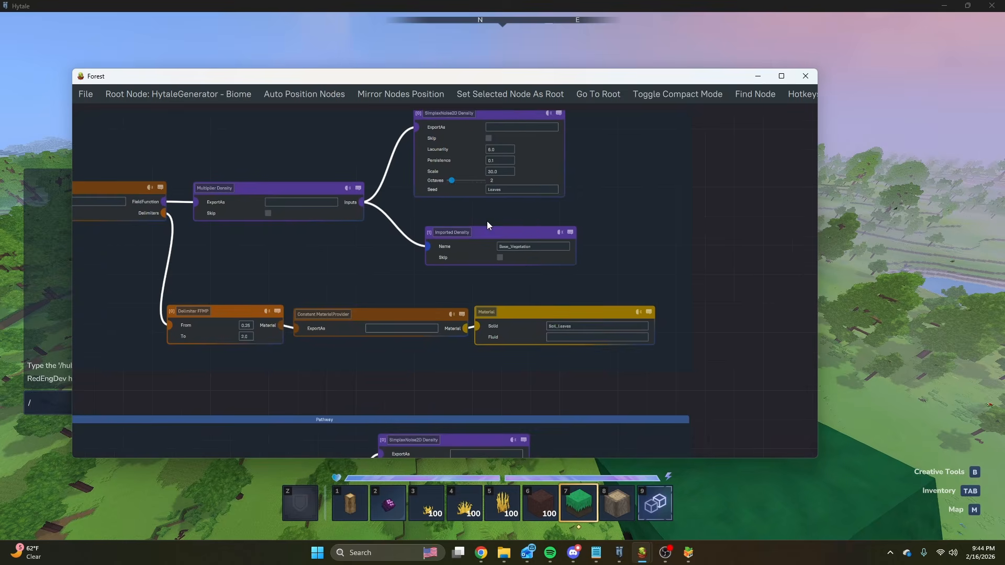
# Return to Hytale, descend to the forest floor and pick the Leafy Soil and Soil Pathway blocks from the ground.
pyautogui.click(854, 276)
pyautogui.press('Escape')
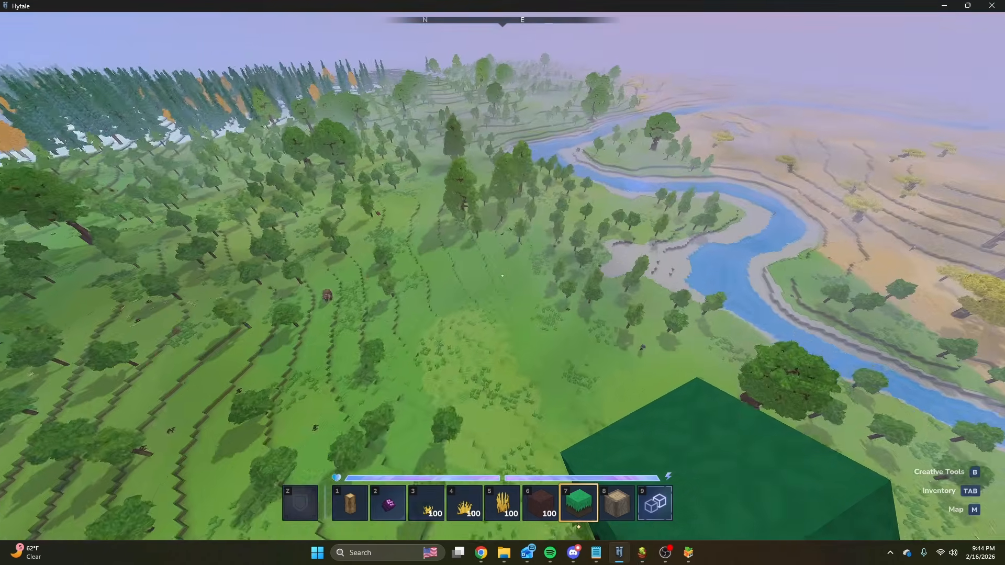
pyautogui.press('w')
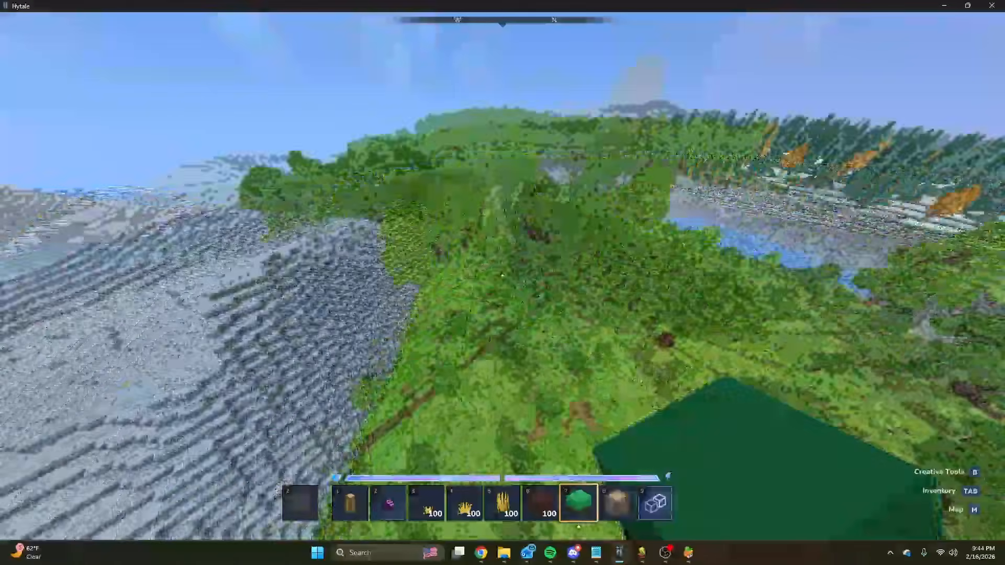
pyautogui.press('w')
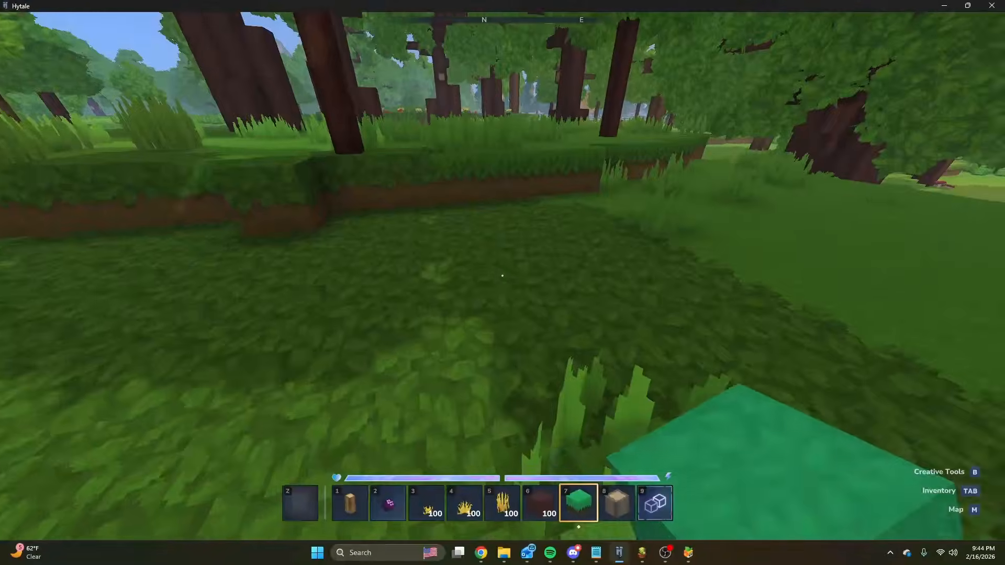
pyautogui.middleClick(502, 276)
pyautogui.press('w')
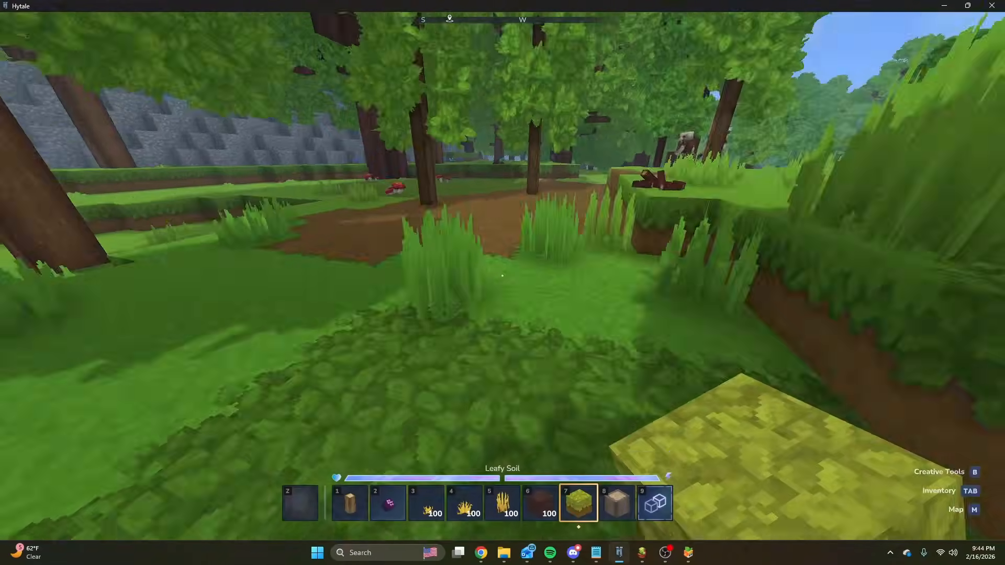
pyautogui.middleClick(502, 276)
# Fly above the forest canopy to view the tree density and the soil patches in the clearings.
pyautogui.press('space')
pyautogui.press('w')
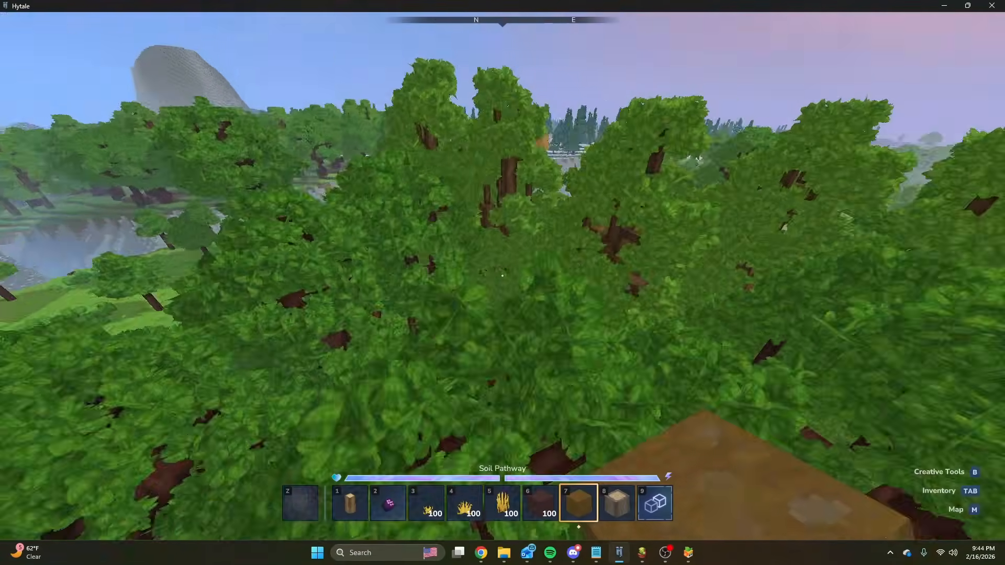
pyautogui.press('w')
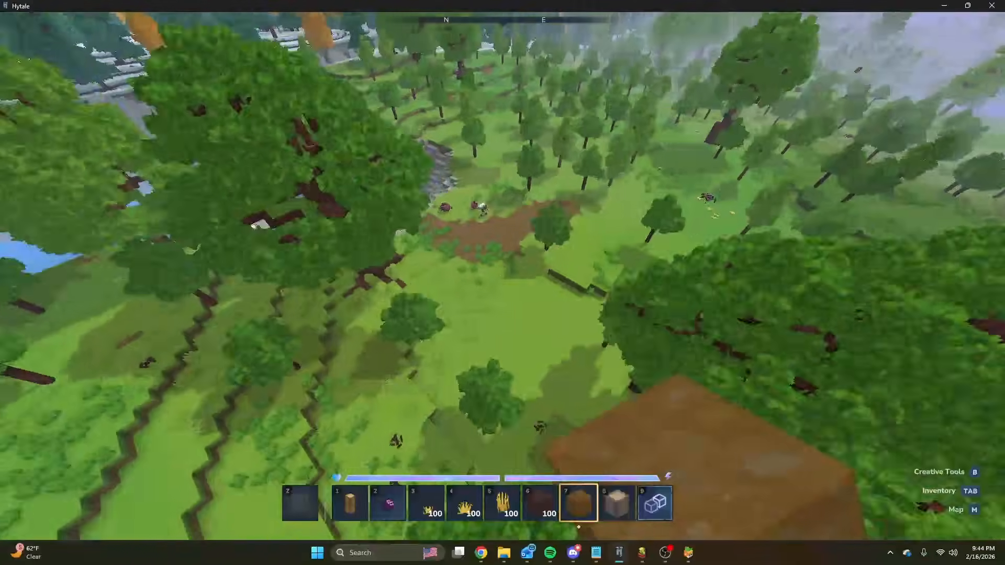
pyautogui.press('w')
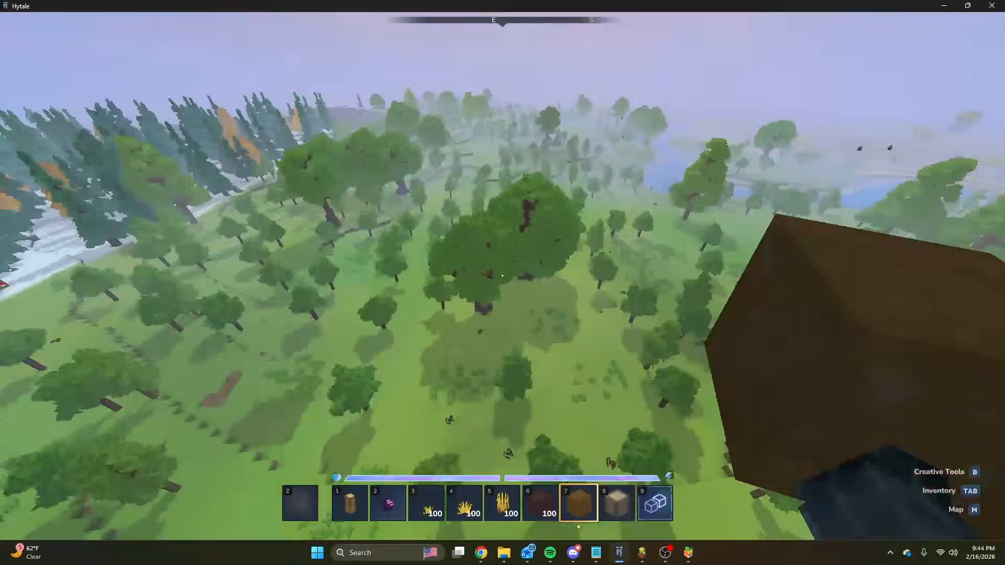
pyautogui.press('w')
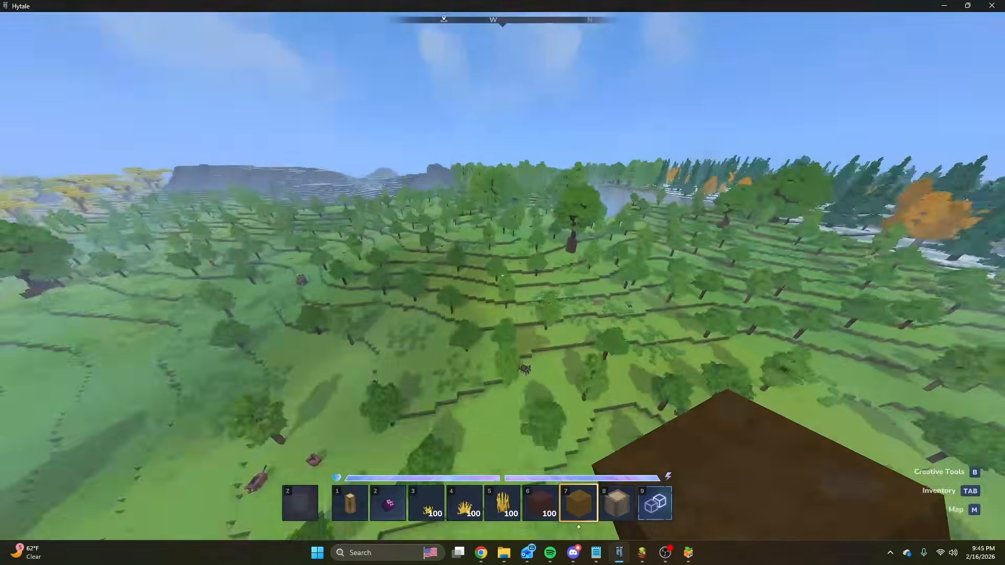
# Descend among the trees and move through the forest to view its ground cover, bushes, trunks and mushrooms.
pyautogui.press('w')
pyautogui.press('w')
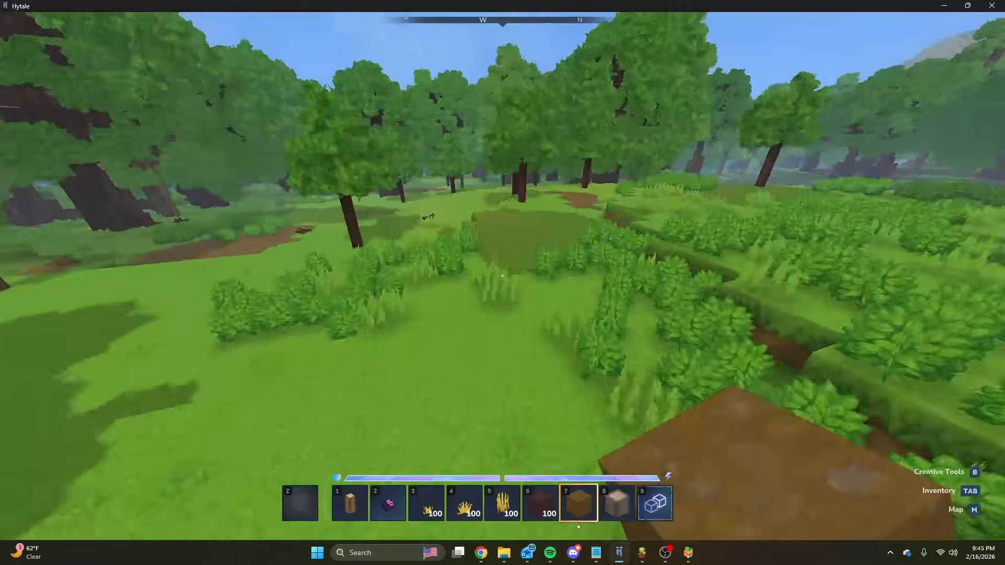
pyautogui.press('w')
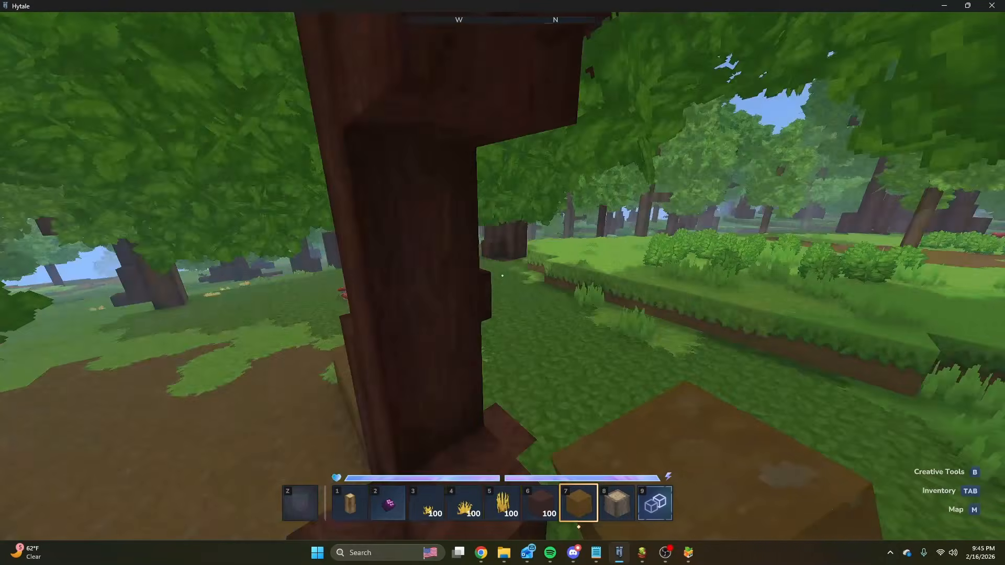
pyautogui.press('w')
pyautogui.press('w')
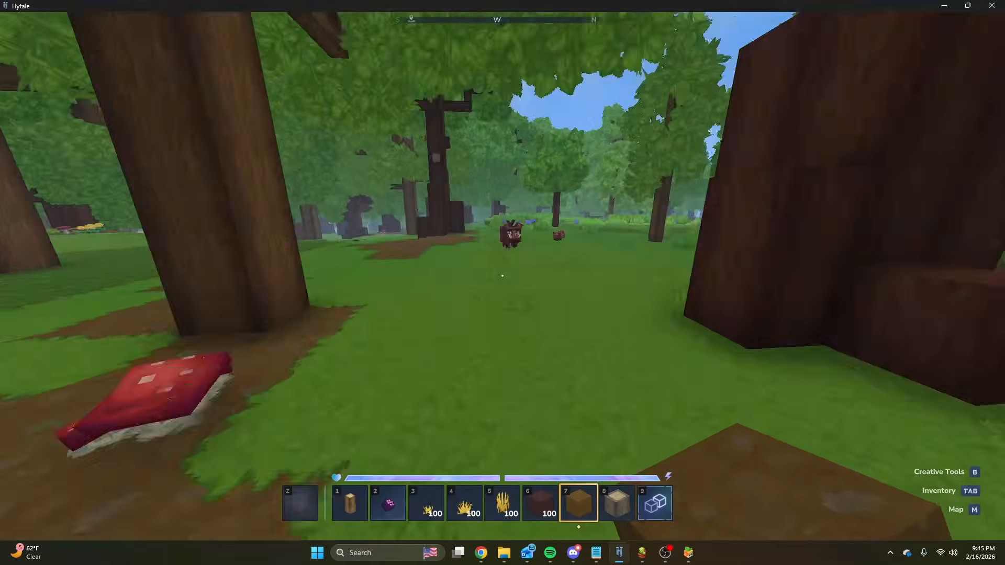
# Roam the forest floor to view how the bare soil, leafy ground and grass patches blend between the trees.
pyautogui.press('w')
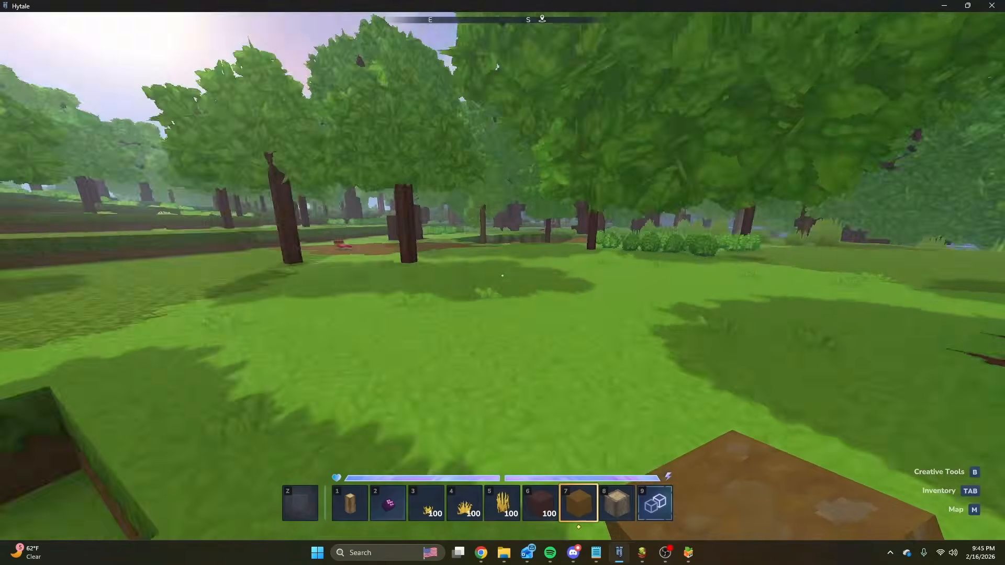
pyautogui.press('w')
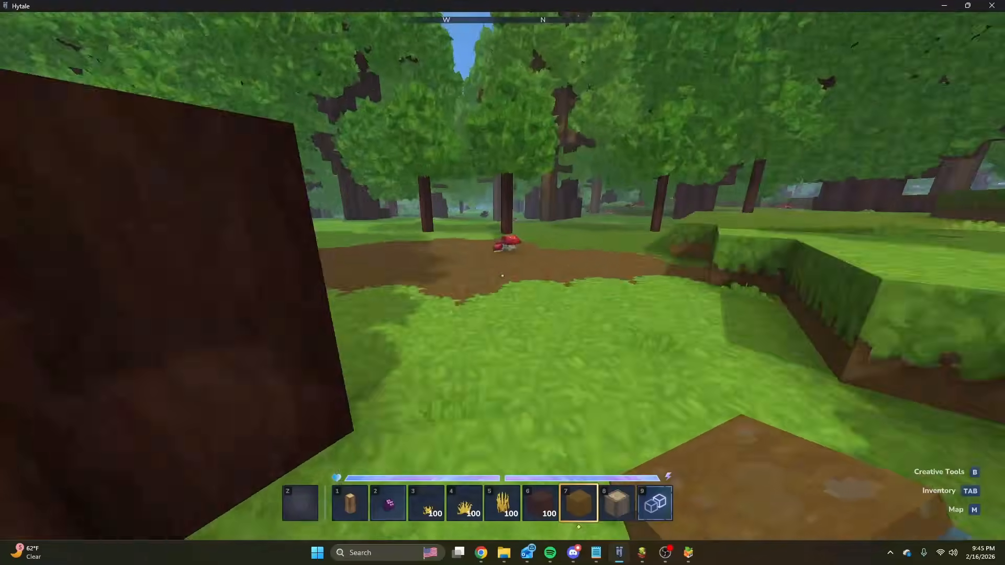
pyautogui.press('w')
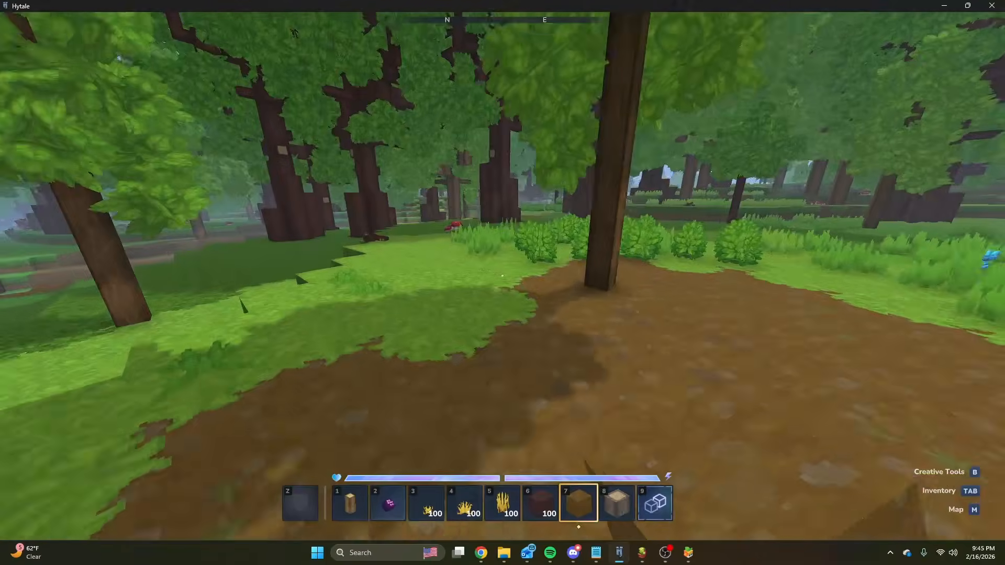
pyautogui.press('w')
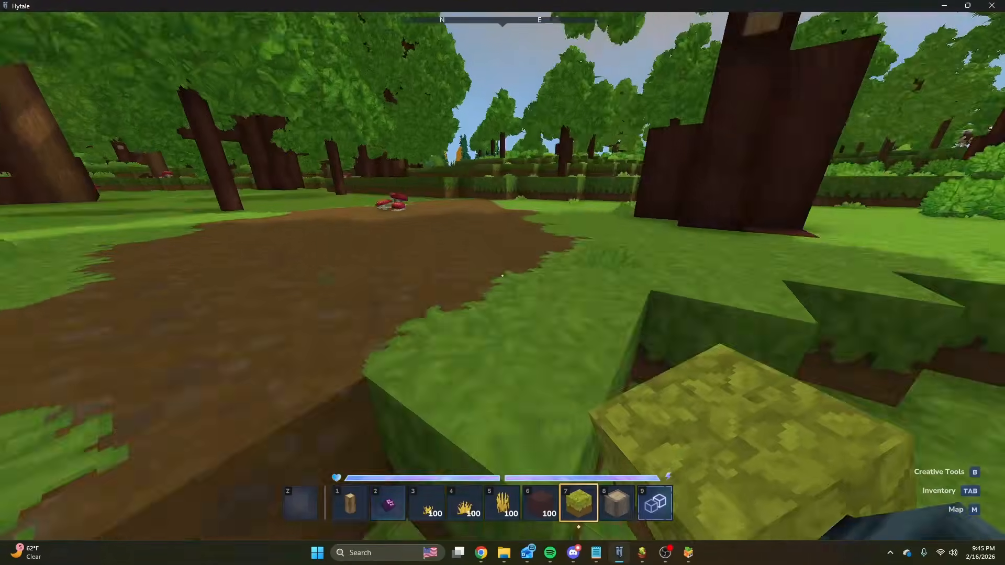
pyautogui.press('w')
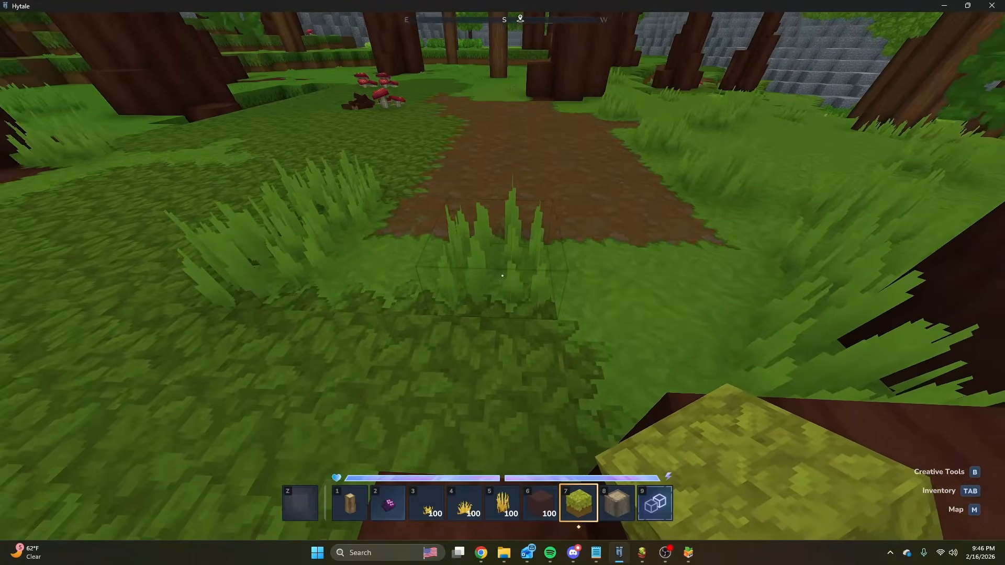
pyautogui.press('w')
pyautogui.press('w')
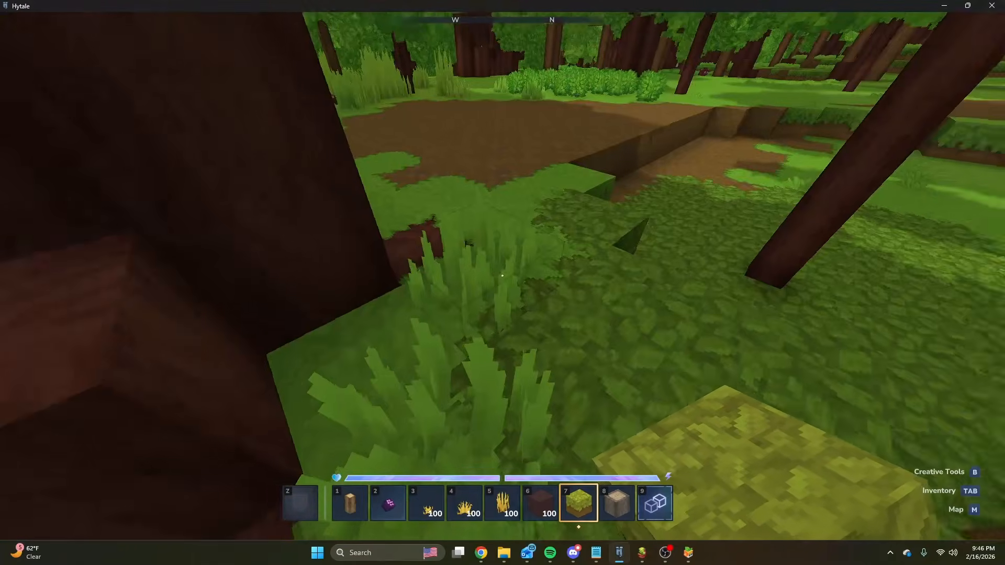
pyautogui.press('w')
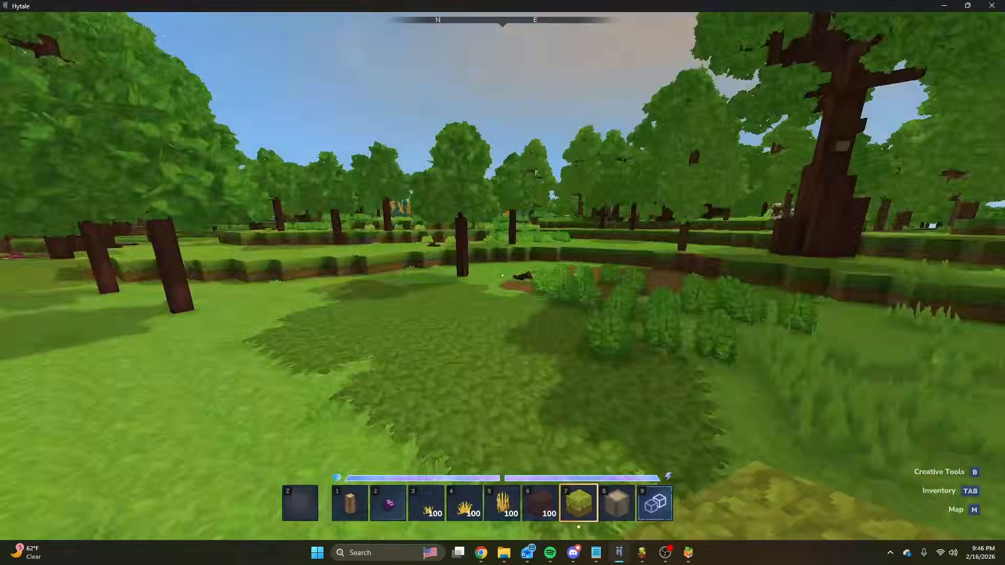
# Fly up above the treetops to compare the sparse and dense tree areas of the forest.
pyautogui.press('space')
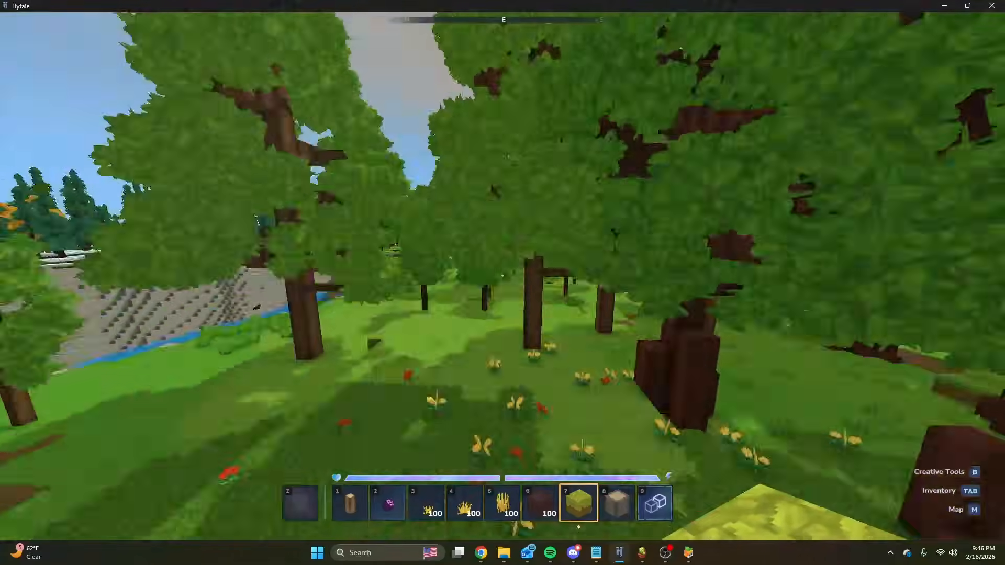
pyautogui.press('w')
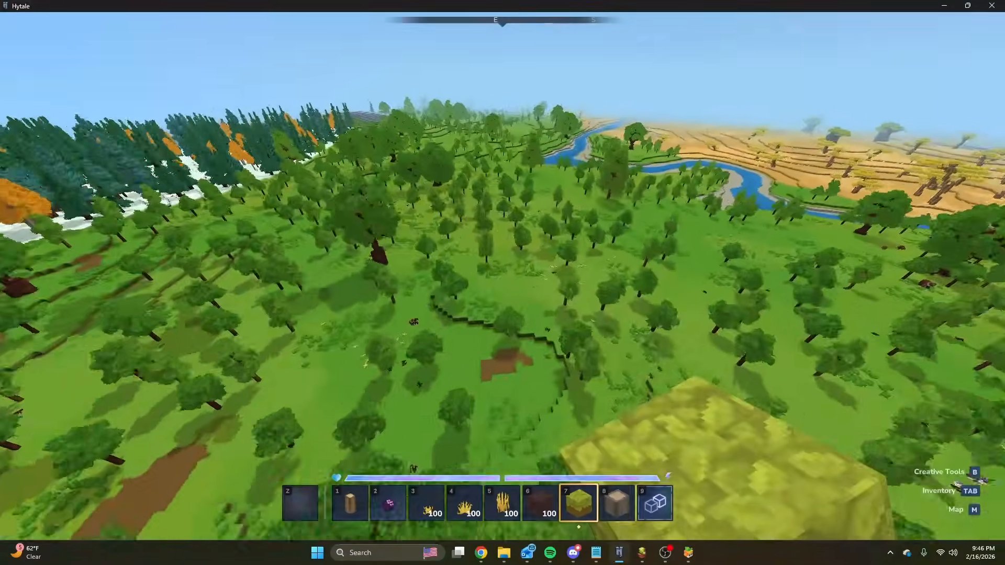
pyautogui.press('w')
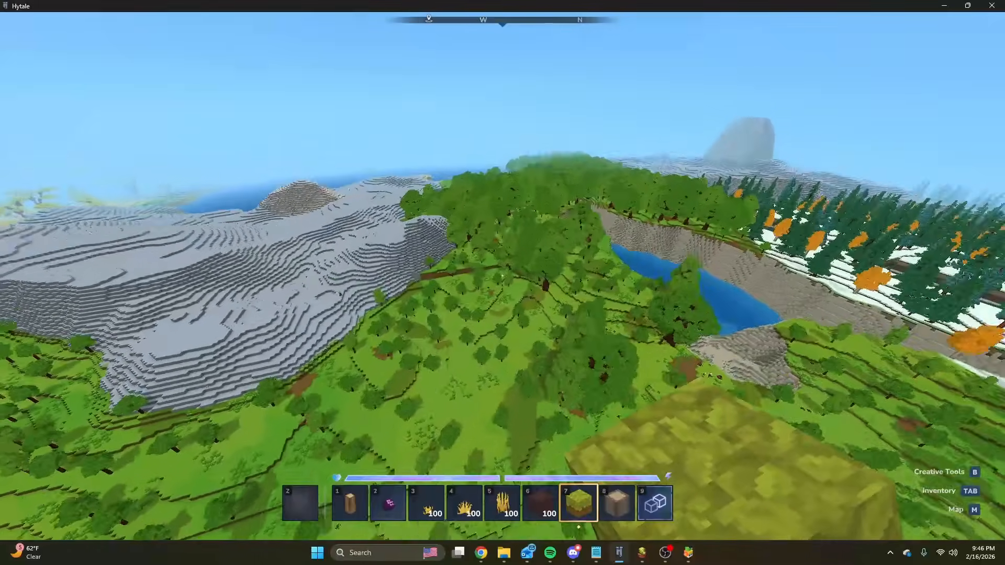
# Switch to the Forest biome graph and examine the Oak Trees group's Mesh2D positions and imported Forest_Trees assignments.
pyautogui.press('/')
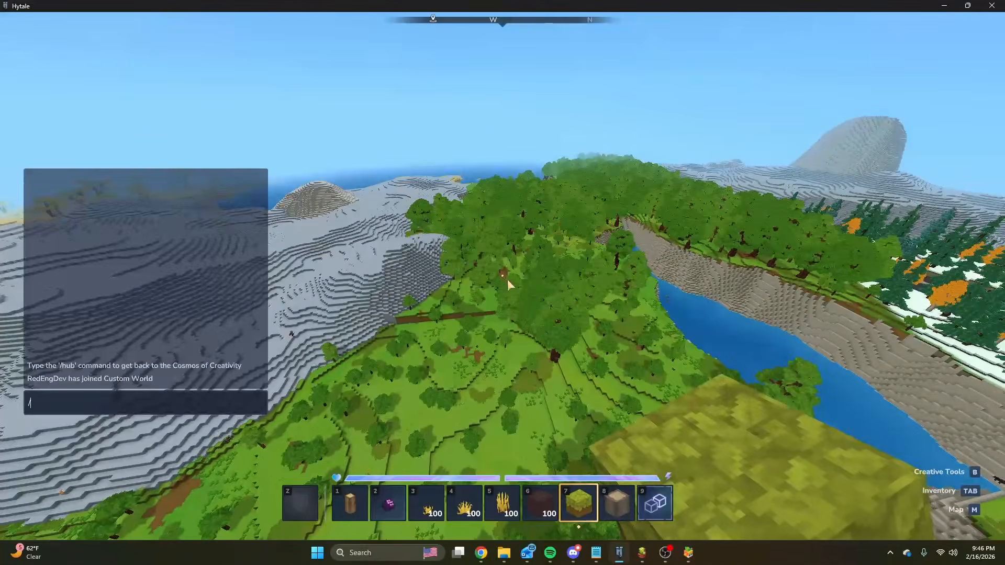
pyautogui.click(645, 553)
pyautogui.click(675, 490)
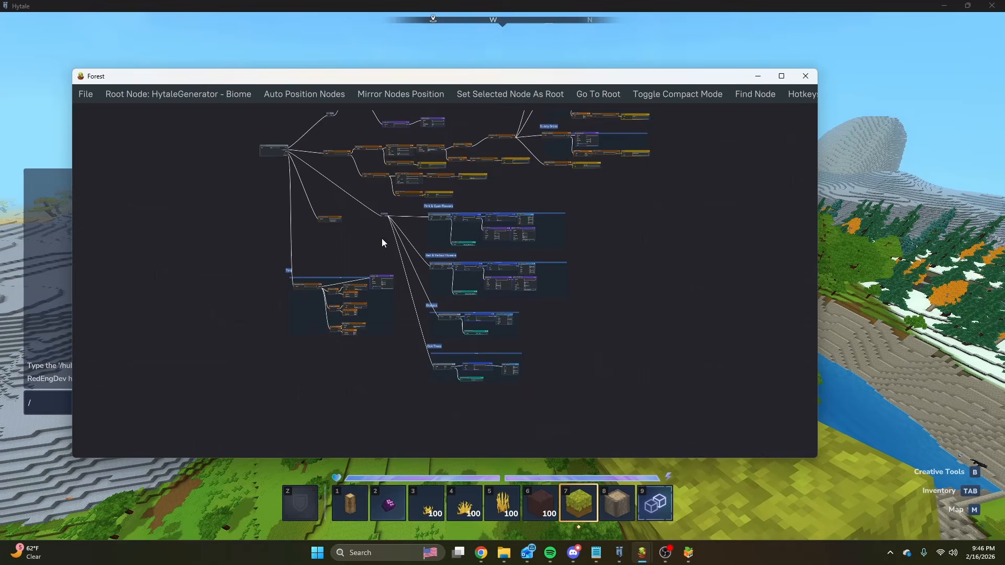
pyautogui.scroll(3, 447, 377)
pyautogui.scroll(5, 447, 375)
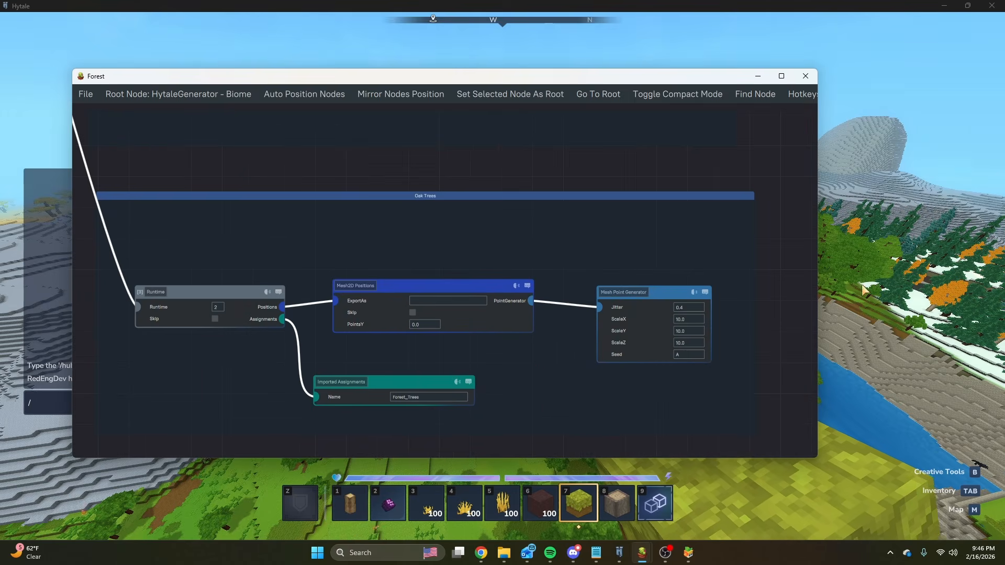
# Return to Hytale and fly over the sparsely wooded area beside the river to view its tree spacing.
pyautogui.hotkey('alt', 'Tab')
pyautogui.press('Escape')
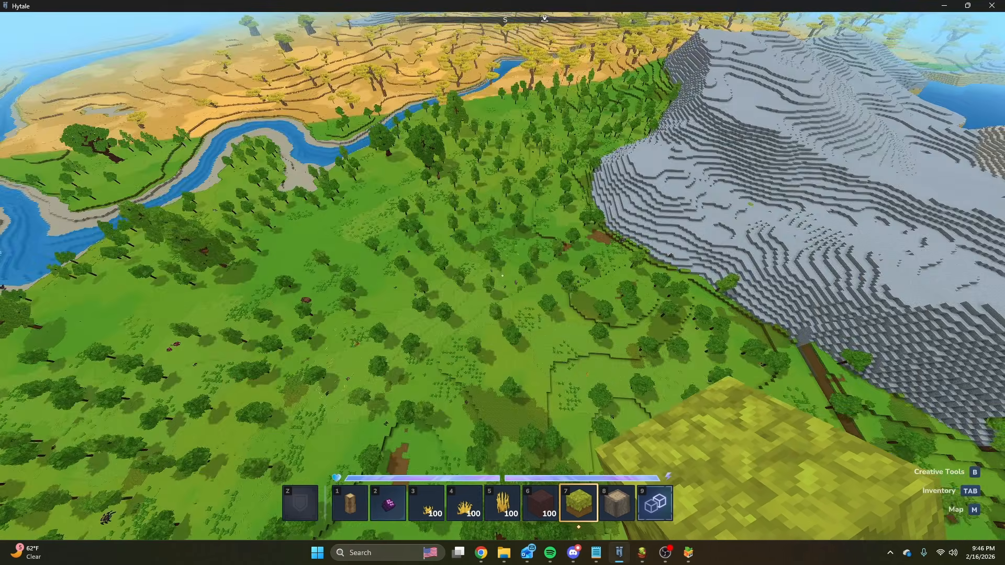
pyautogui.press('w')
pyautogui.press('w')
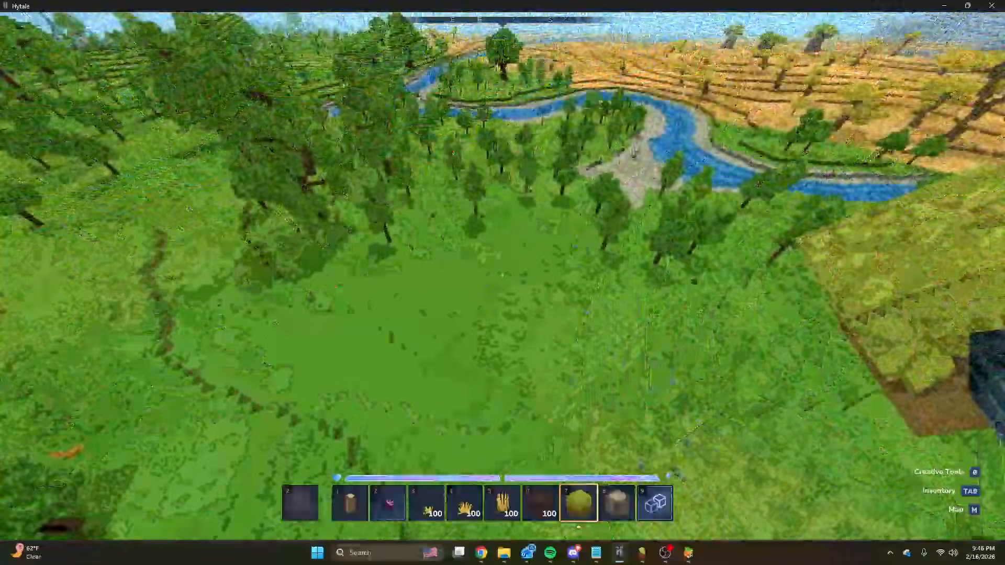
# Switch to the Plains_Grasses graph window and open Forest_Trees.json from the HytaleGenerator Assignments folder.
pyautogui.press('Return')
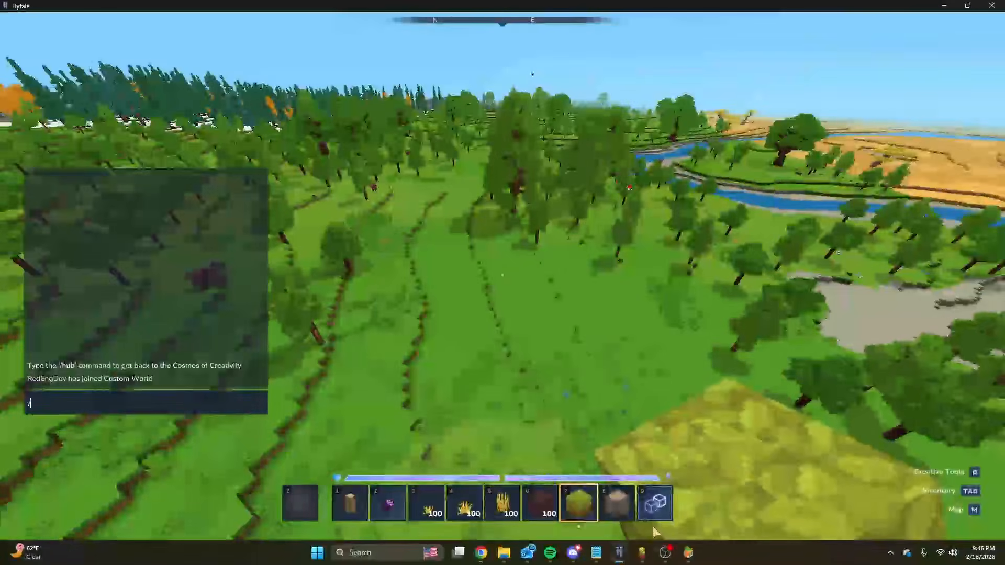
pyautogui.moveTo(642, 553)
pyautogui.click(752, 501)
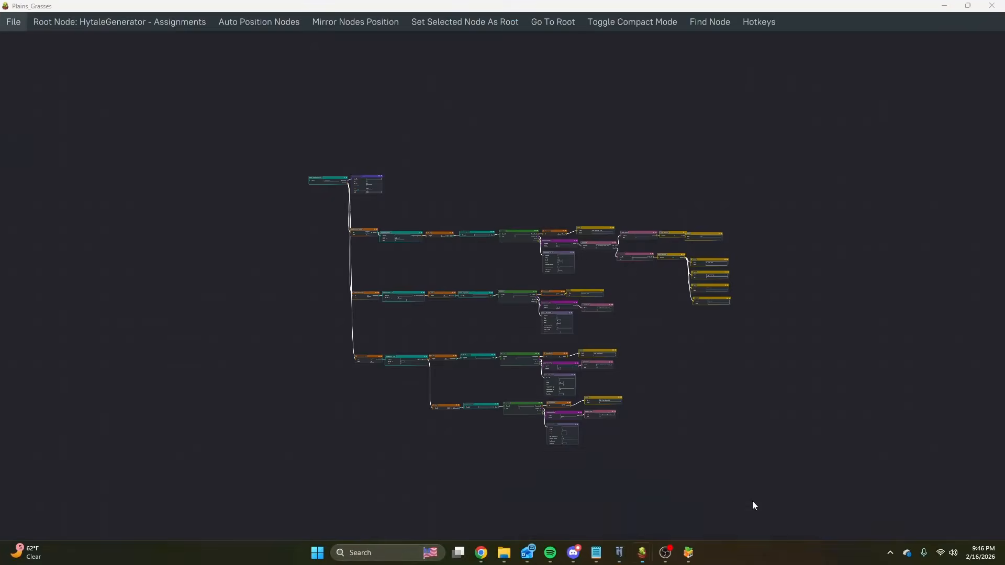
pyautogui.click(30, 44)
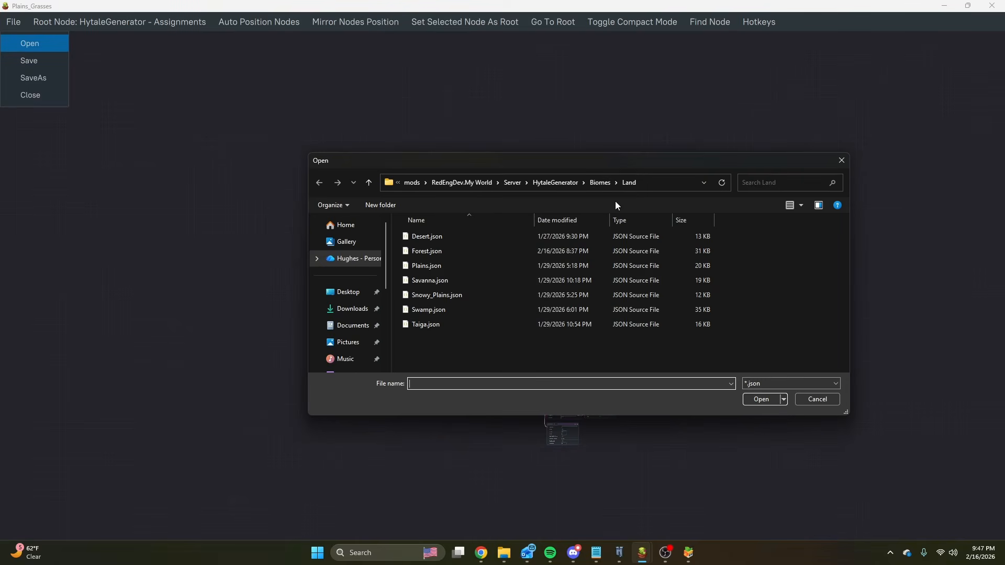
pyautogui.click(565, 184)
pyautogui.doubleClick(442, 238)
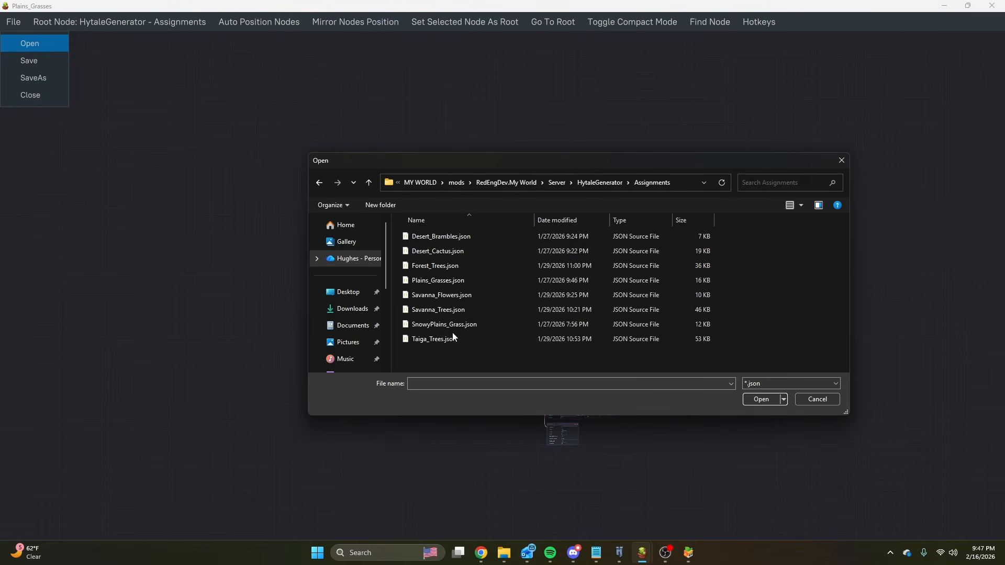
pyautogui.doubleClick(429, 267)
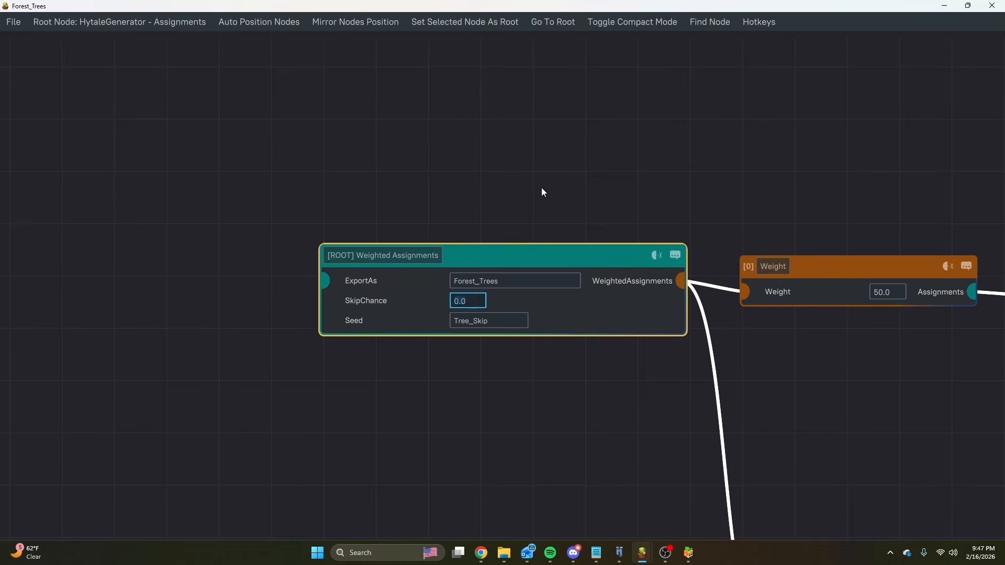
# Examine the root Weighted Assignments node's two branches, FieldFunction Assignments and the imported Forest_Trees_Large_Tree.
pyautogui.scroll(-5, 542, 187)
pyautogui.moveTo(702, 303); pyautogui.dragTo(457, 231)
pyautogui.scroll(3, 328, 257)
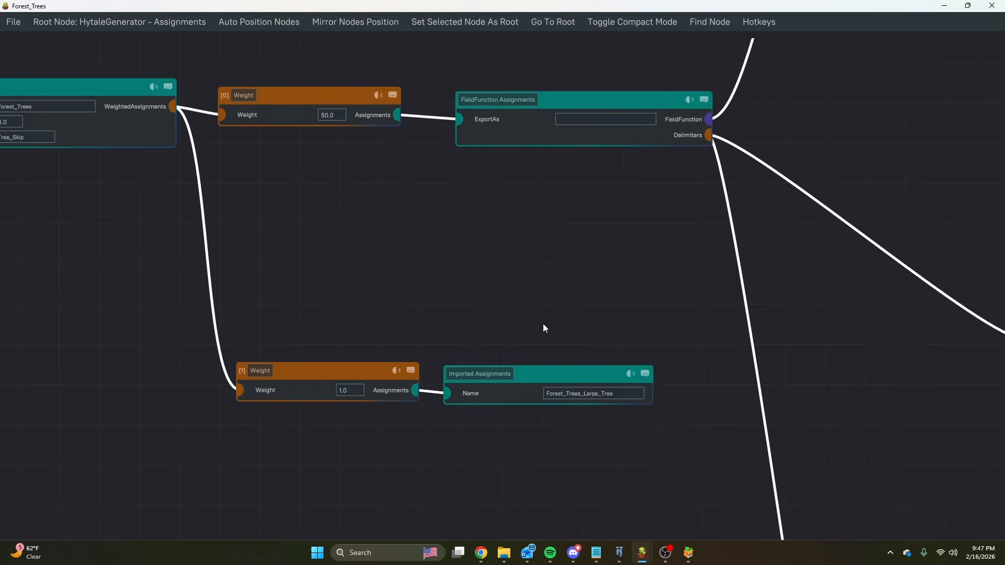
# Examine the field function's density nodes, delimiters and the Small Trees, Bushes and Large Trees groups, returning to the root.
pyautogui.scroll(-5, 497, 306)
pyautogui.moveTo(662, 310); pyautogui.dragTo(322, 272)
pyautogui.scroll(-6, 322, 272)
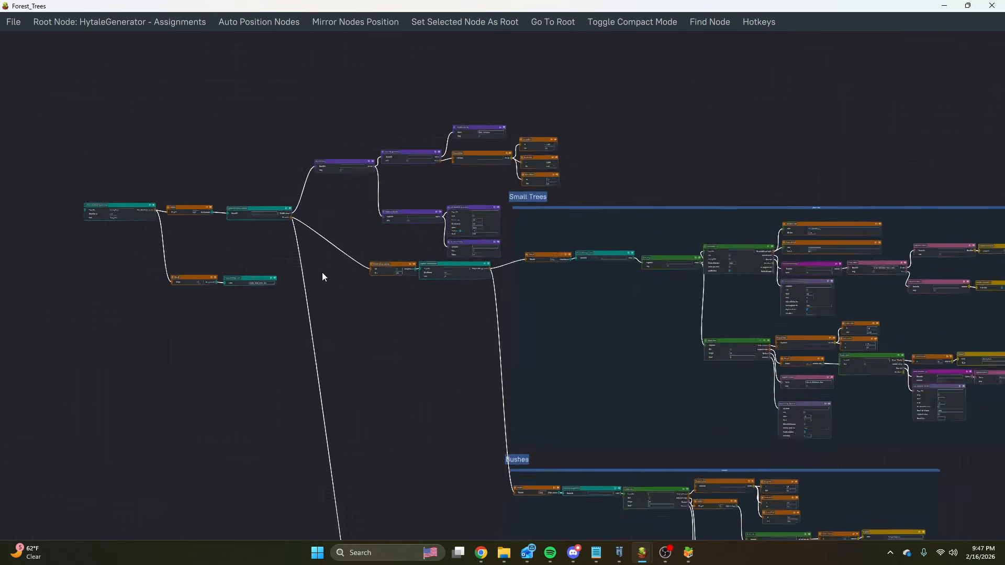
pyautogui.moveTo(389, 372); pyautogui.dragTo(349, 233)
pyautogui.moveTo(427, 277); pyautogui.dragTo(454, 204)
pyautogui.moveTo(424, 329); pyautogui.dragTo(581, 457)
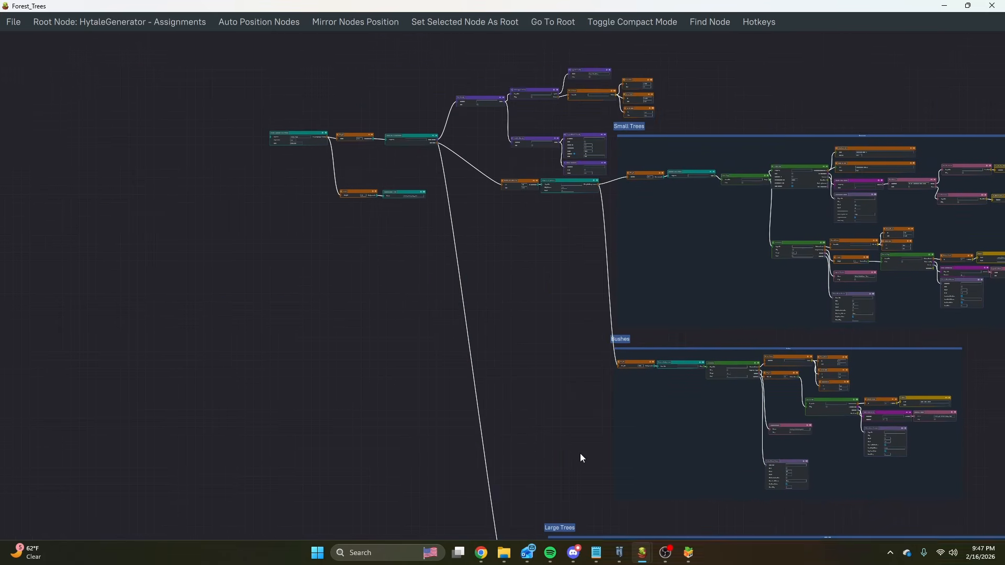
pyautogui.scroll(7, 365, 186)
pyautogui.moveTo(339, 82); pyautogui.dragTo(379, 159)
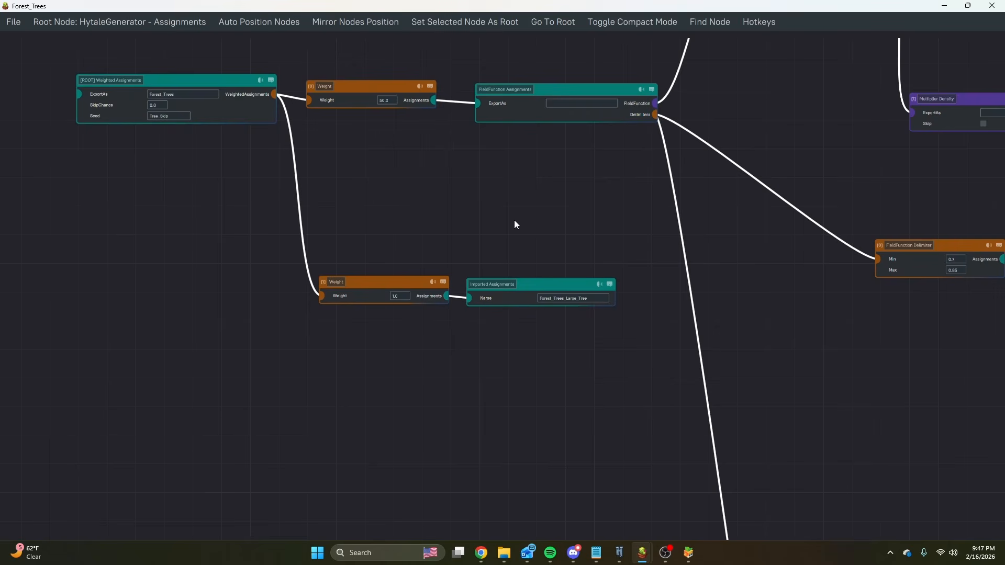
# Return to Hytale and rise high over the terrain to view the tree distribution beside the river and snowy woods.
pyautogui.click(688, 554)
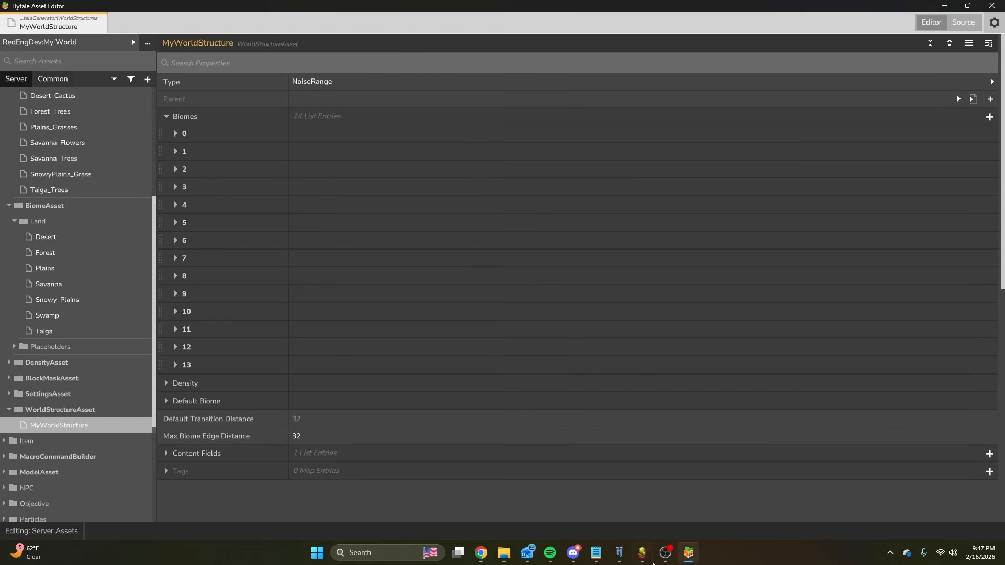
pyautogui.click(620, 553)
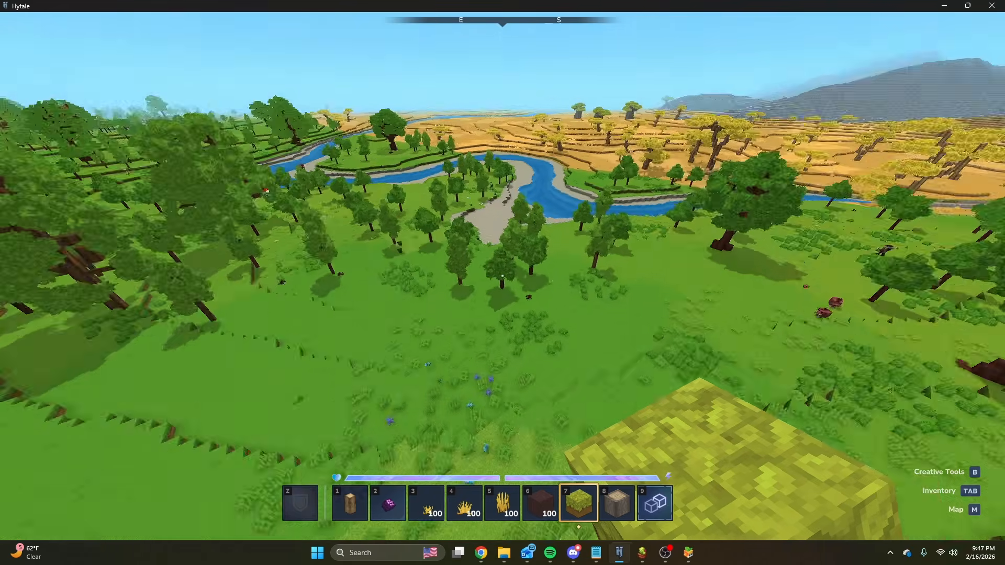
pyautogui.press('space')
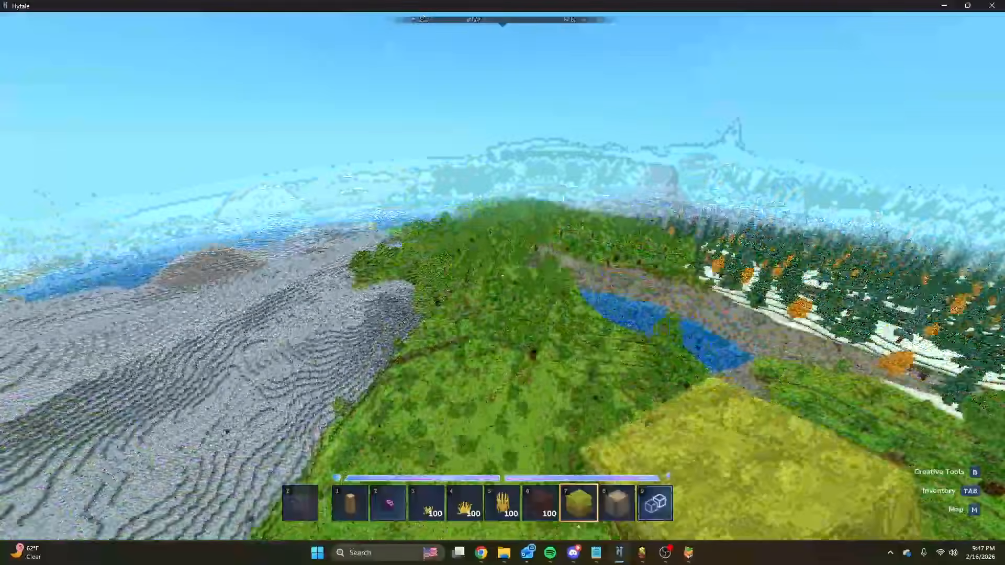
pyautogui.press('space')
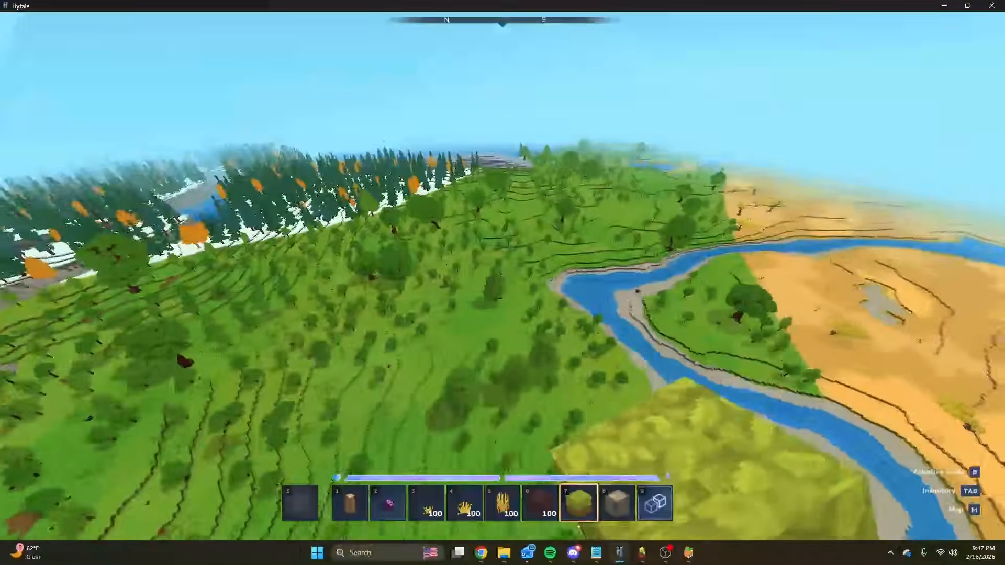
pyautogui.press('w')
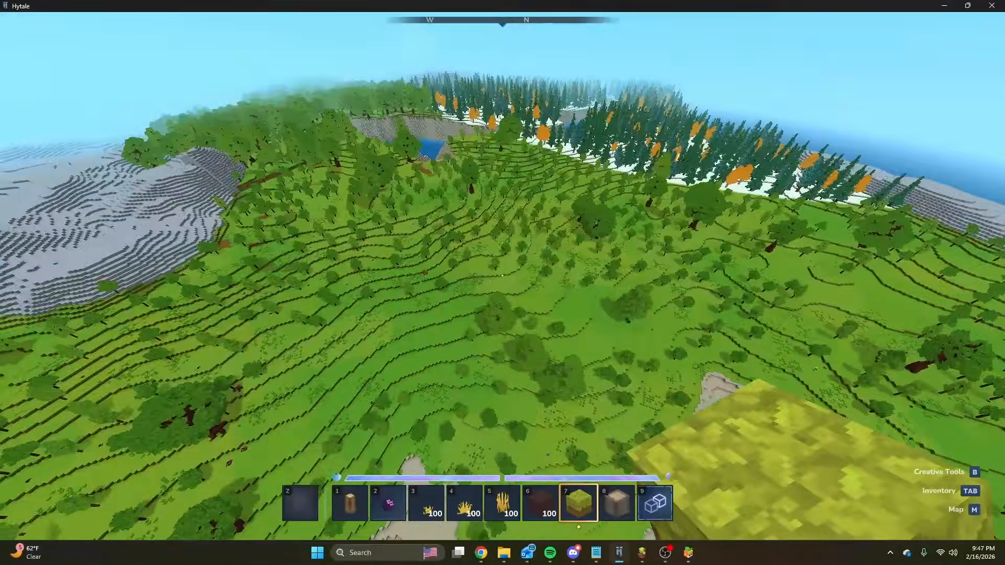
pyautogui.press('w')
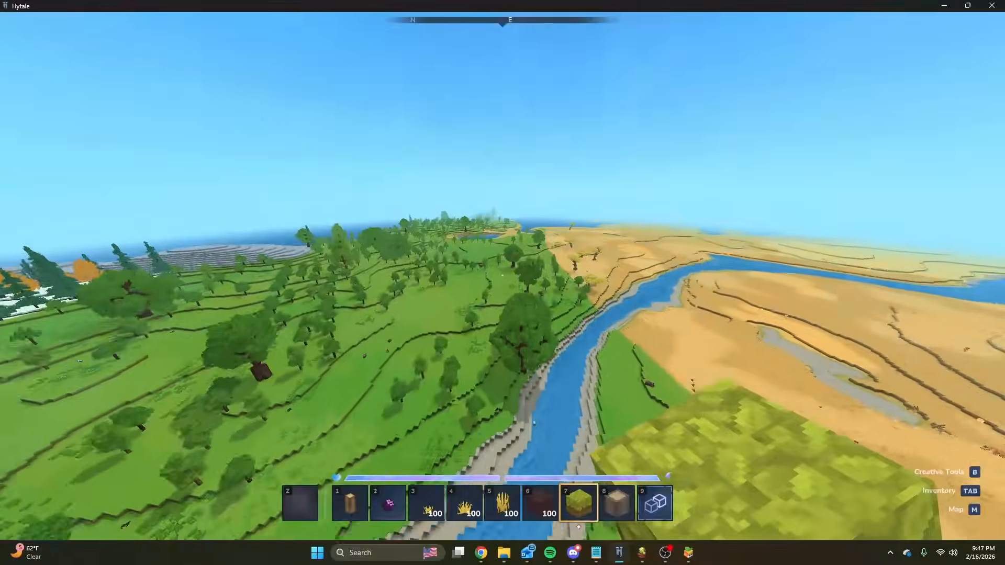
# Descend to the small trees and bushes, and fly back west to view the dense large-tree canopy near the mountain.
pyautogui.press('w')
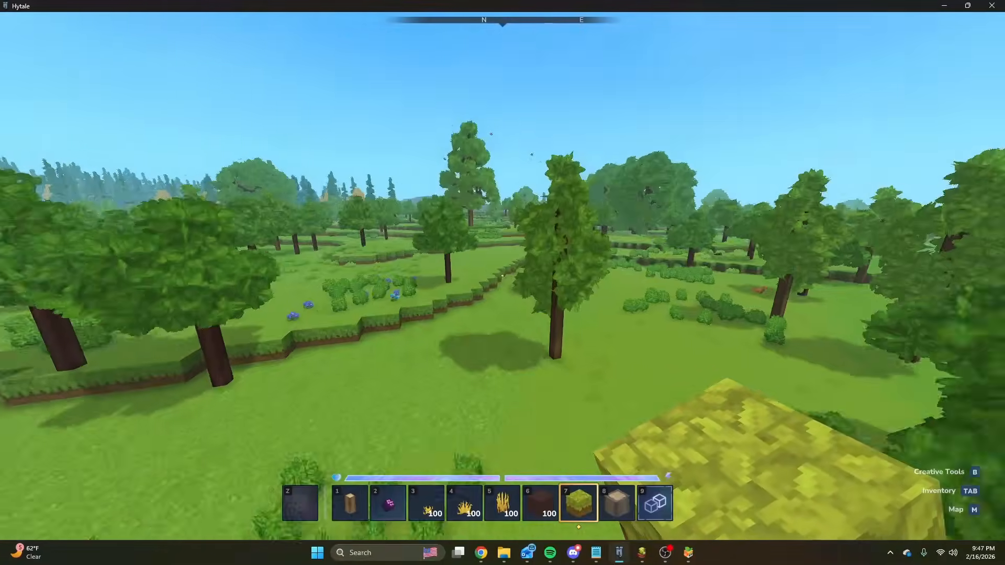
pyautogui.press('w')
pyautogui.press('space')
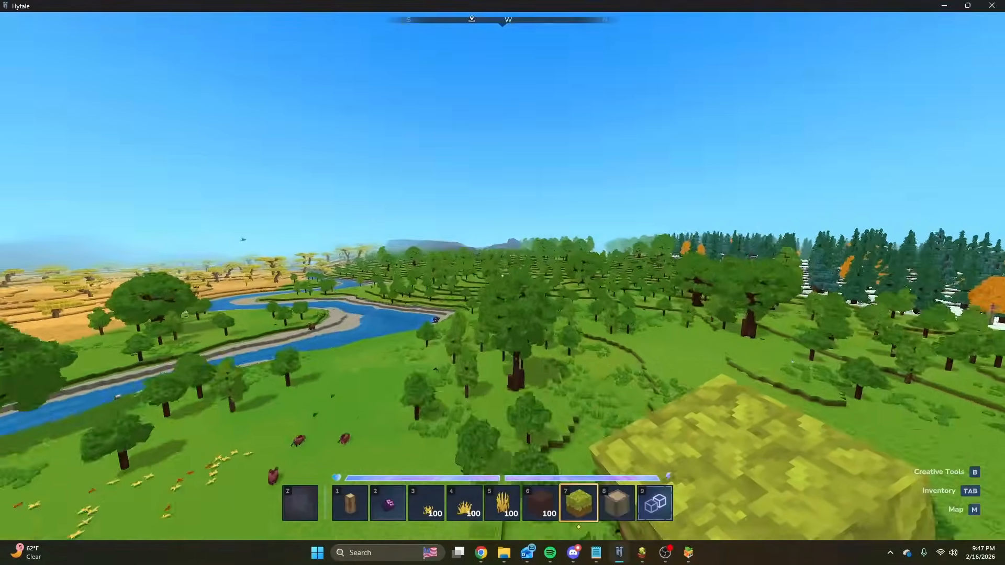
pyautogui.press('w')
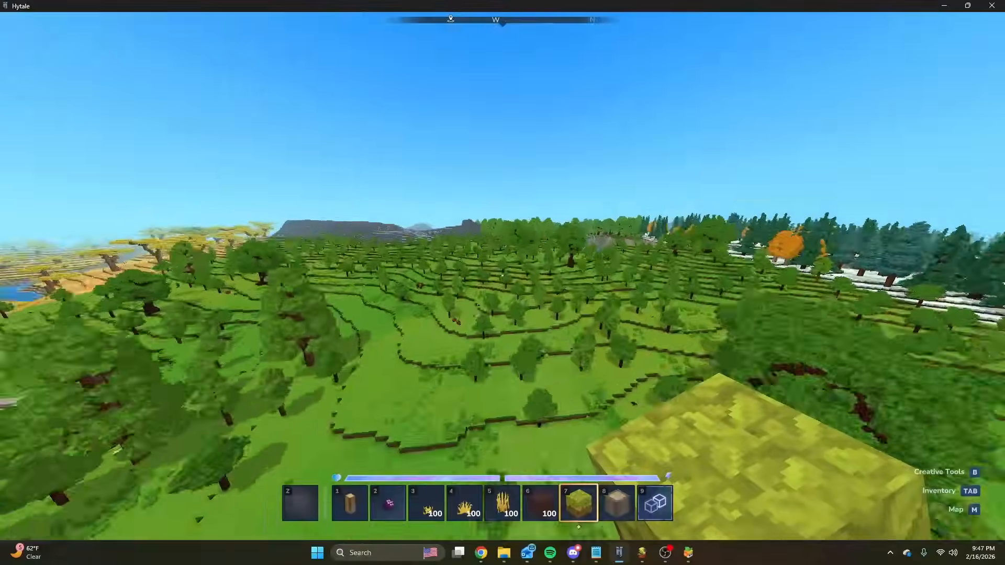
pyautogui.press('w')
pyautogui.press('space')
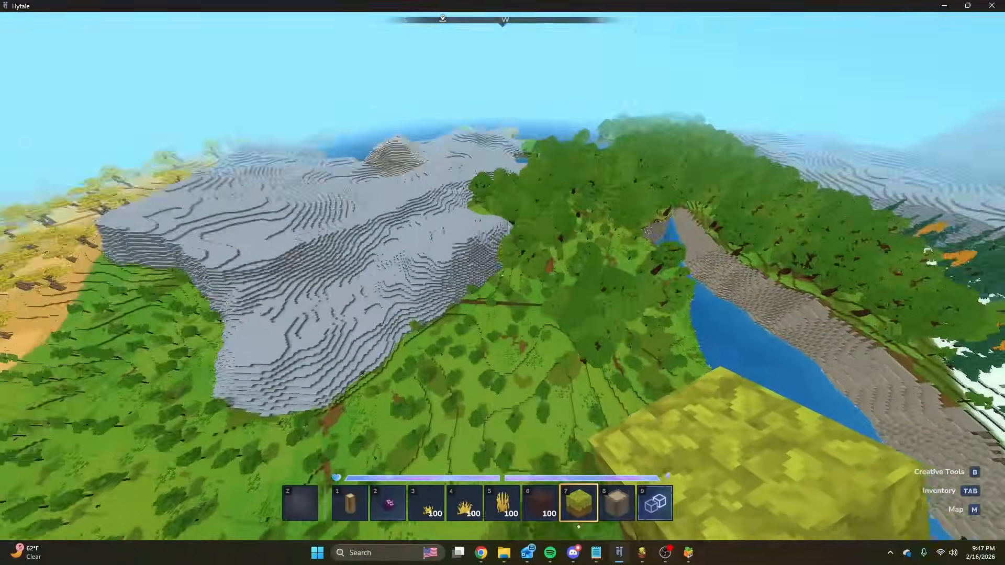
pyautogui.press('w')
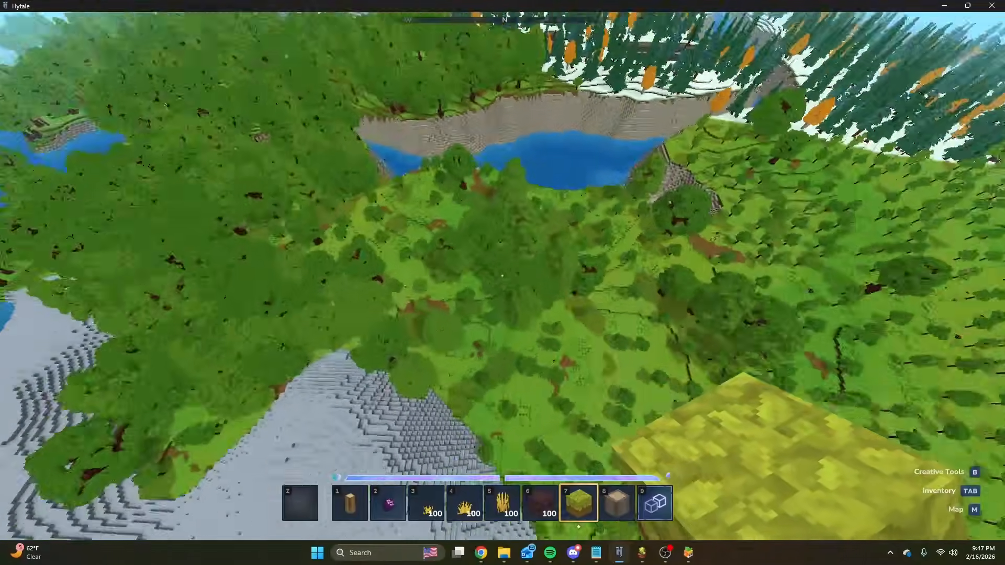
# Fly over the forest canopy and down to the savanna edge and river to view the borders between biomes.
pyautogui.press('w')
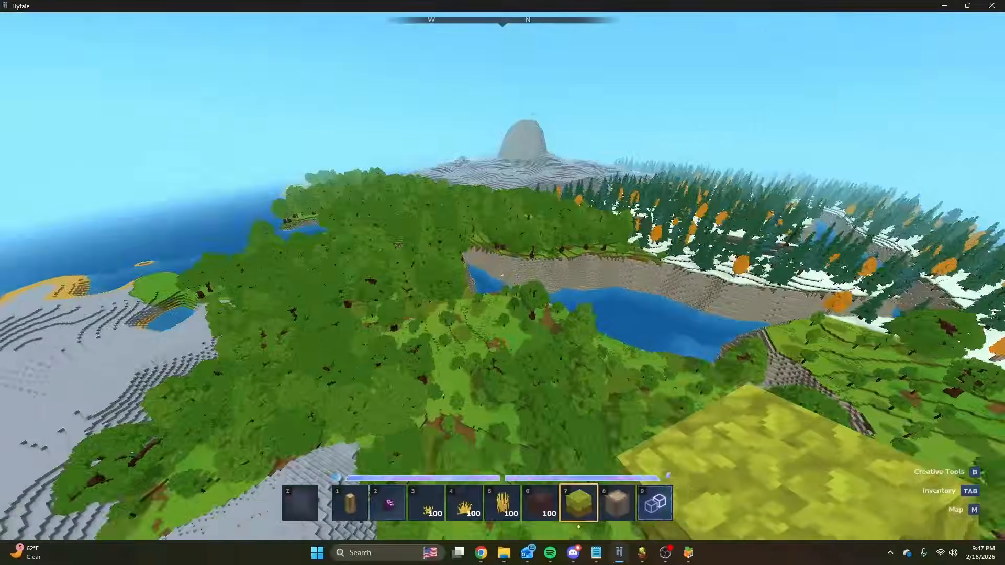
pyautogui.press('w')
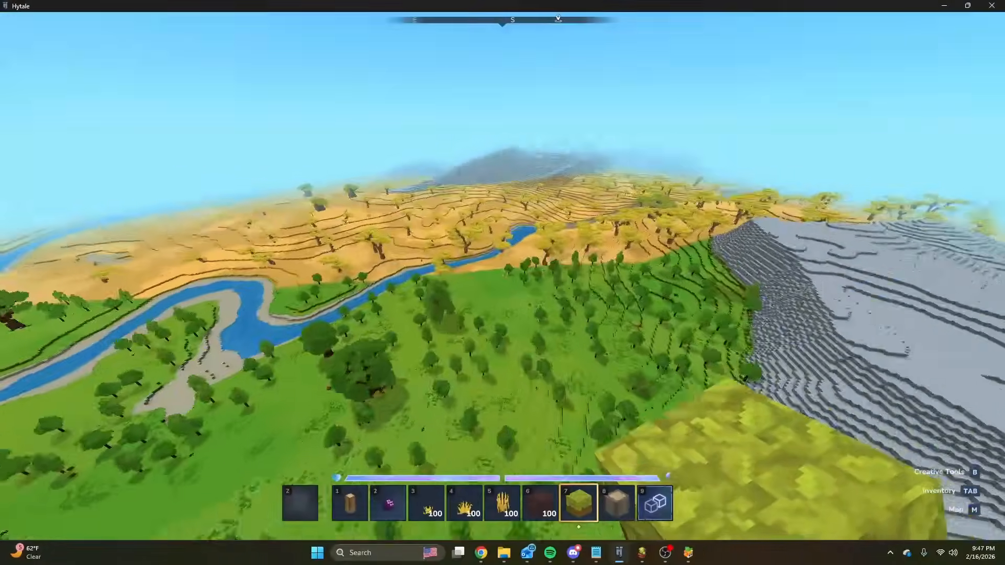
pyautogui.press('w')
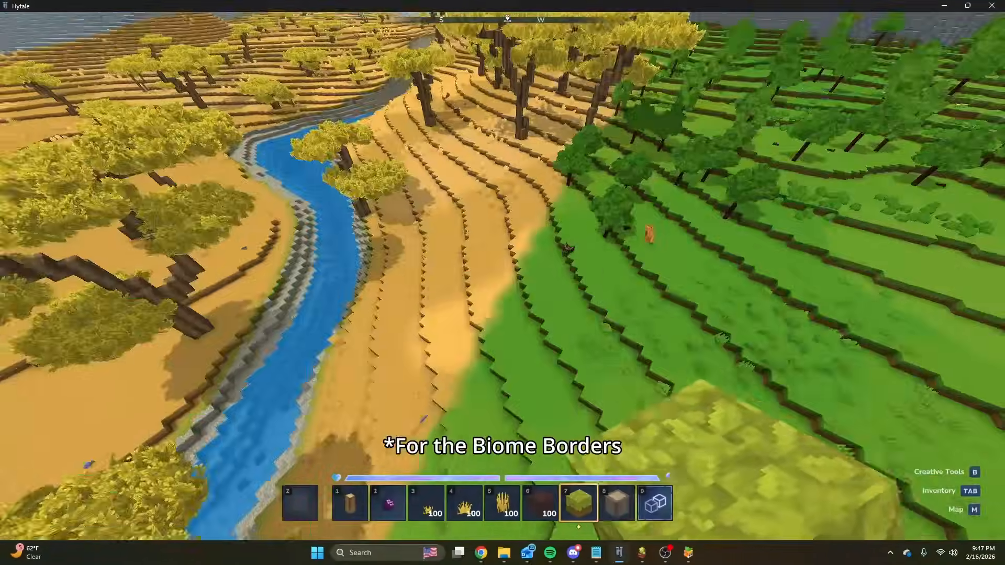
pyautogui.press('w')
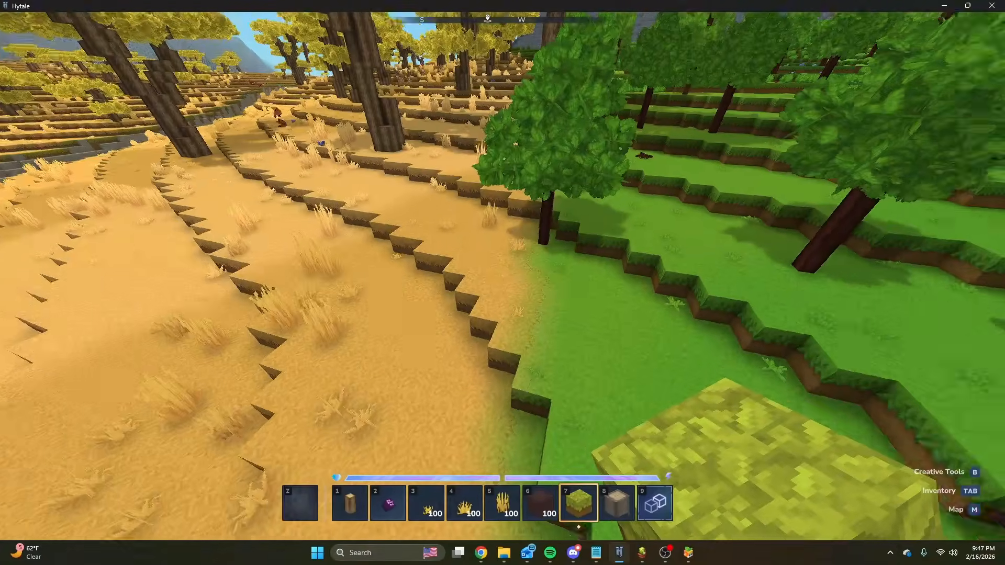
pyautogui.press('s')
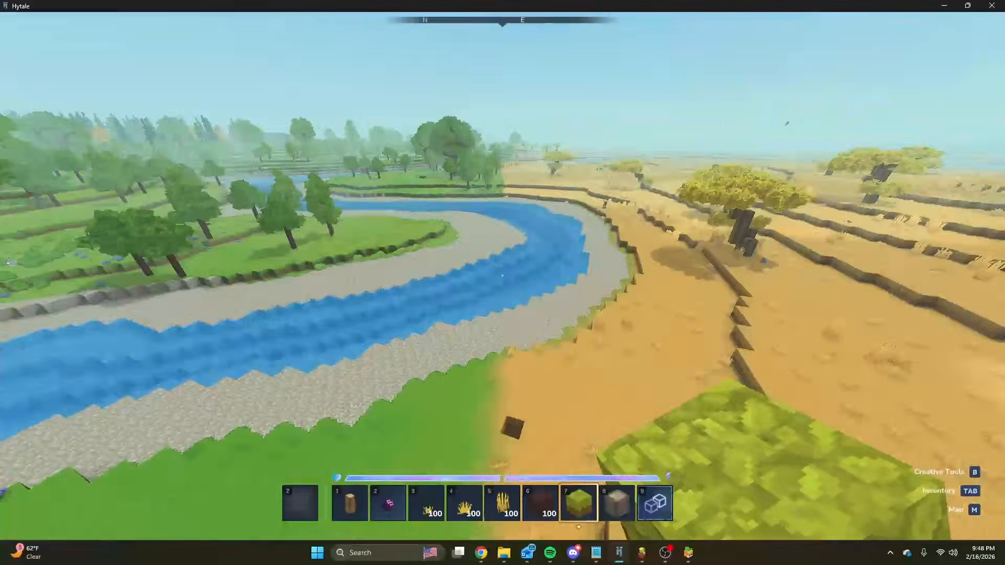
pyautogui.press('w')
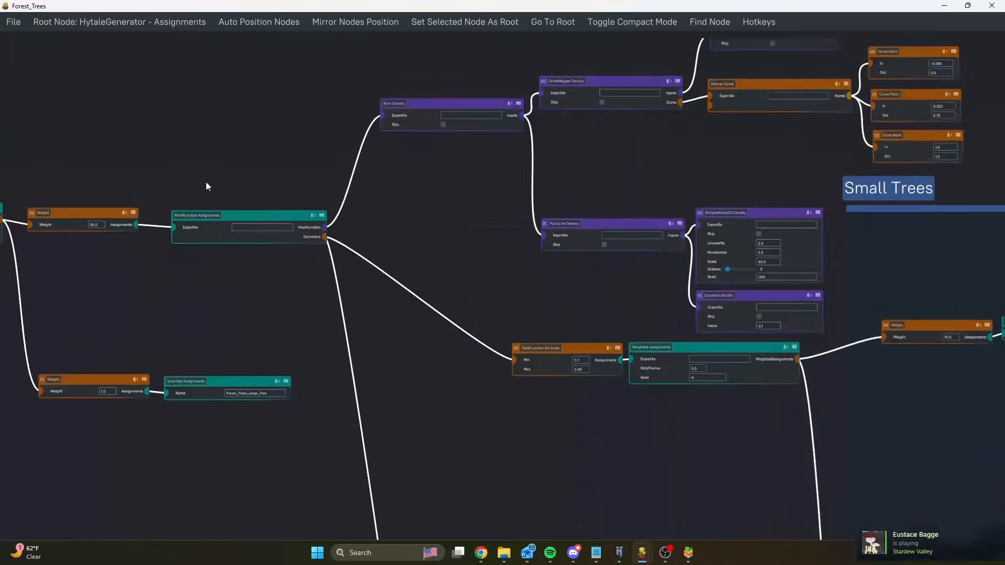
# In the Forest_Trees graph, examine the Sum Density's Base_Vegetation curve mapping and its Multiplier branch of SimplexNoise2D and Constant densities.
pyautogui.moveTo(206, 183); pyautogui.dragTo(372, 173)
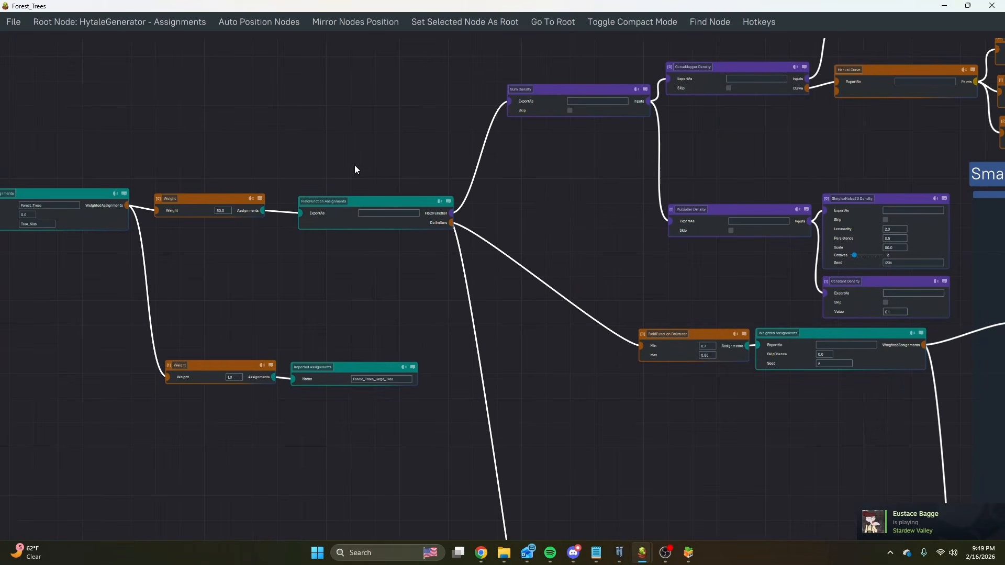
pyautogui.scroll(4, 346, 170)
pyautogui.moveTo(619, 209); pyautogui.dragTo(204, 276, button='middle')
pyautogui.scroll(-4, 382, 282)
pyautogui.scroll(5, 513, 209)
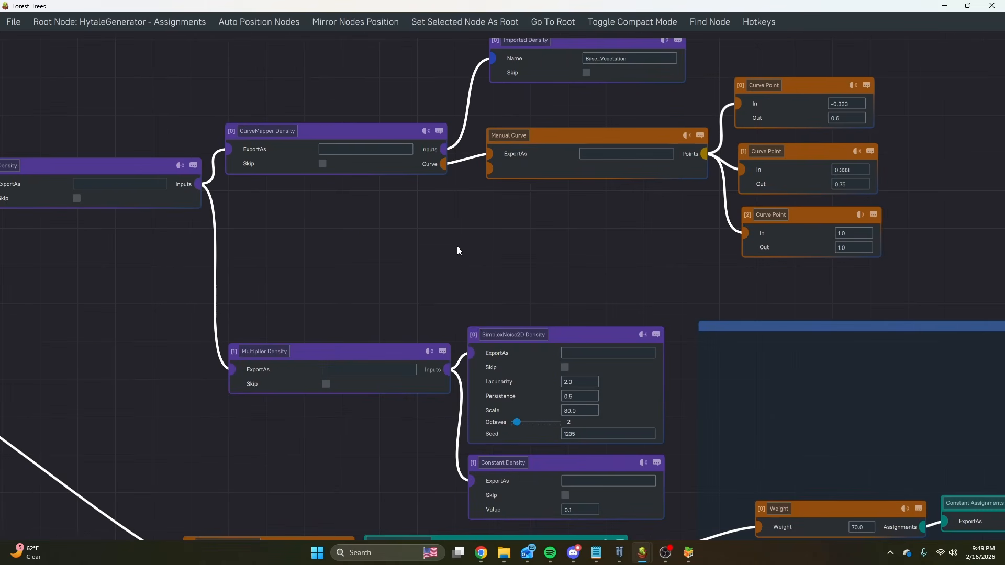
pyautogui.moveTo(624, 209); pyautogui.dragTo(601, 257, button='middle')
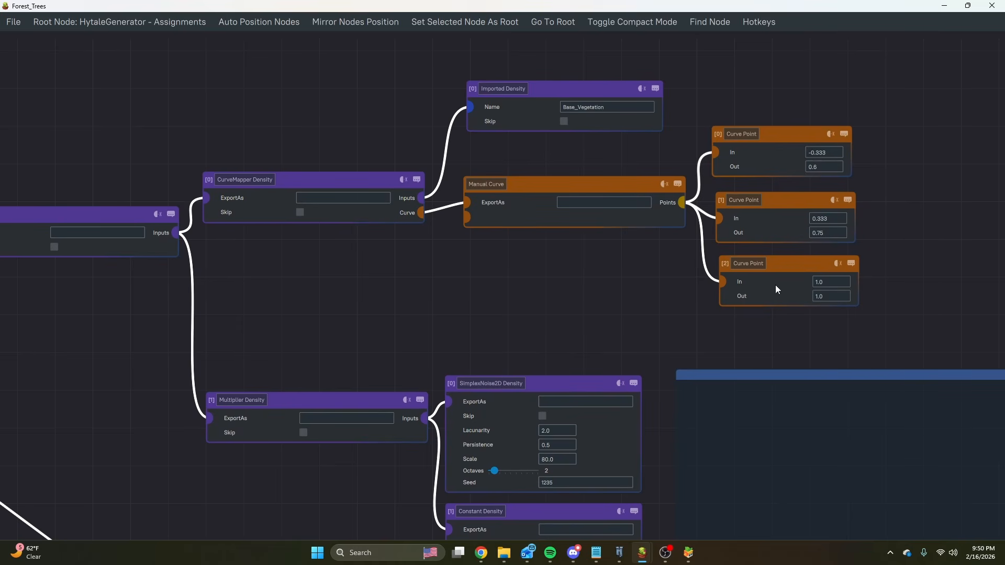
pyautogui.moveTo(442, 304); pyautogui.dragTo(552, 205, button='middle')
pyautogui.scroll(-1, 551, 207)
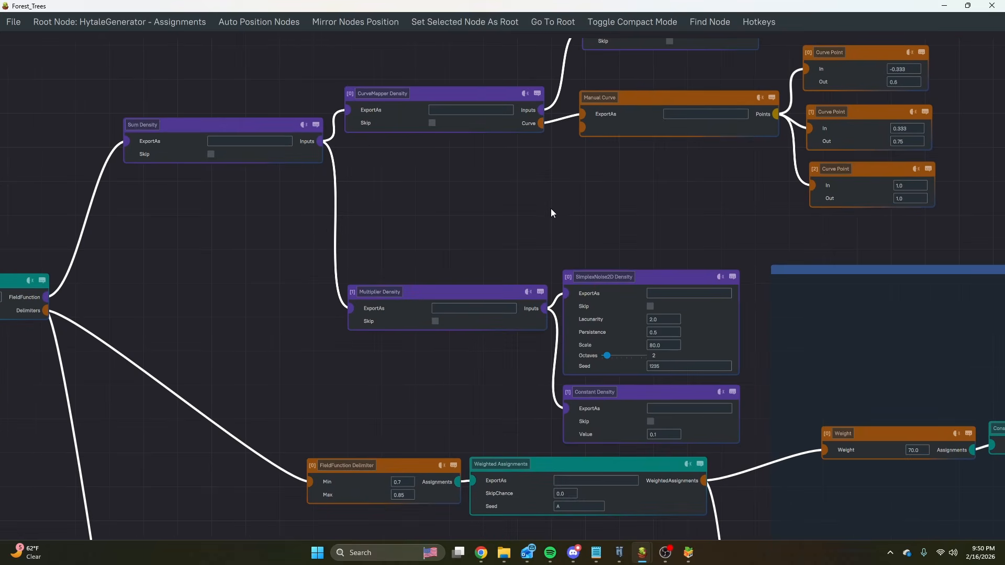
# Switch to Hytale to view the forest's tree distribution from above, and go back to the Forest_Trees graph.
pyautogui.click(619, 553)
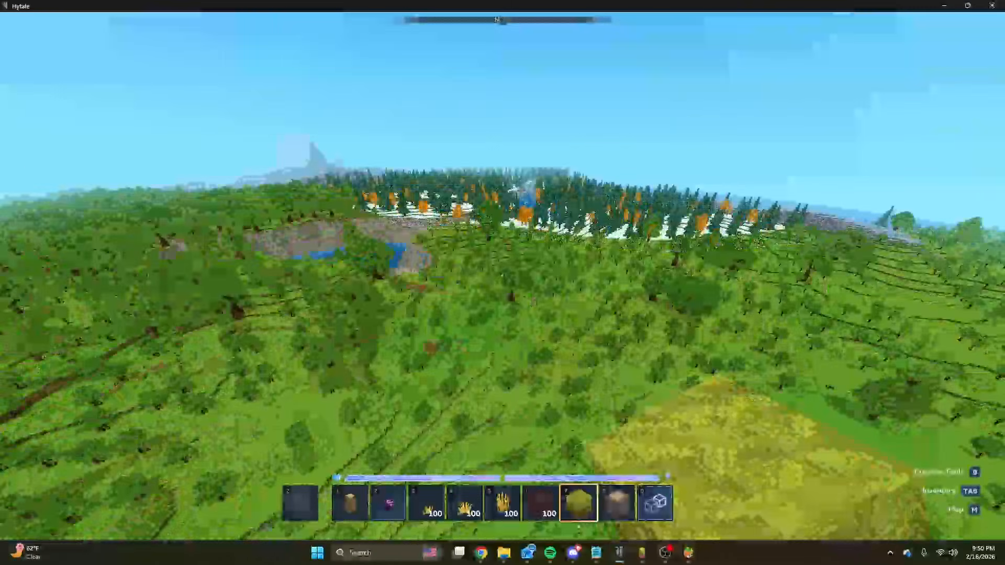
pyautogui.press('/')
pyautogui.moveTo(642, 554)
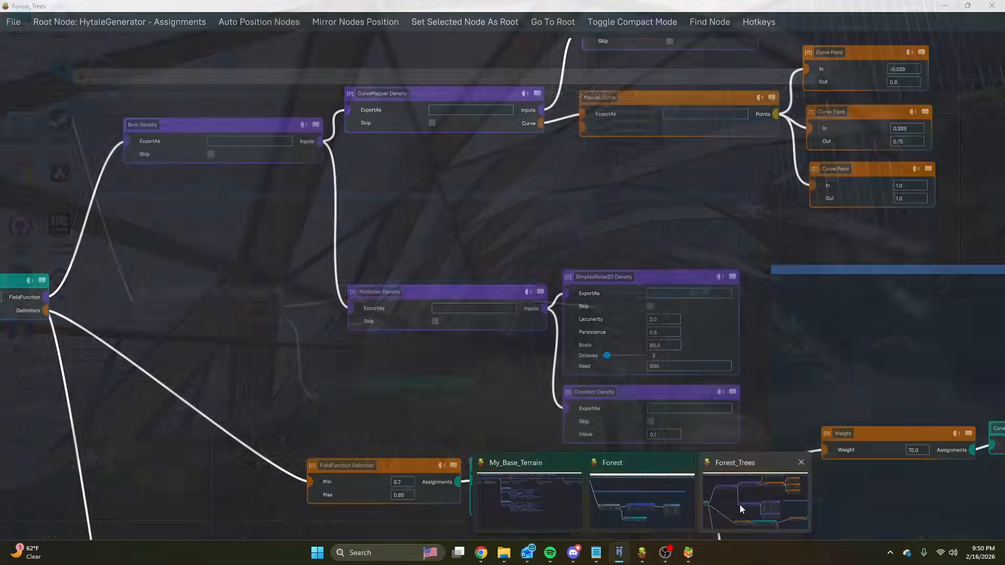
pyautogui.click(740, 506)
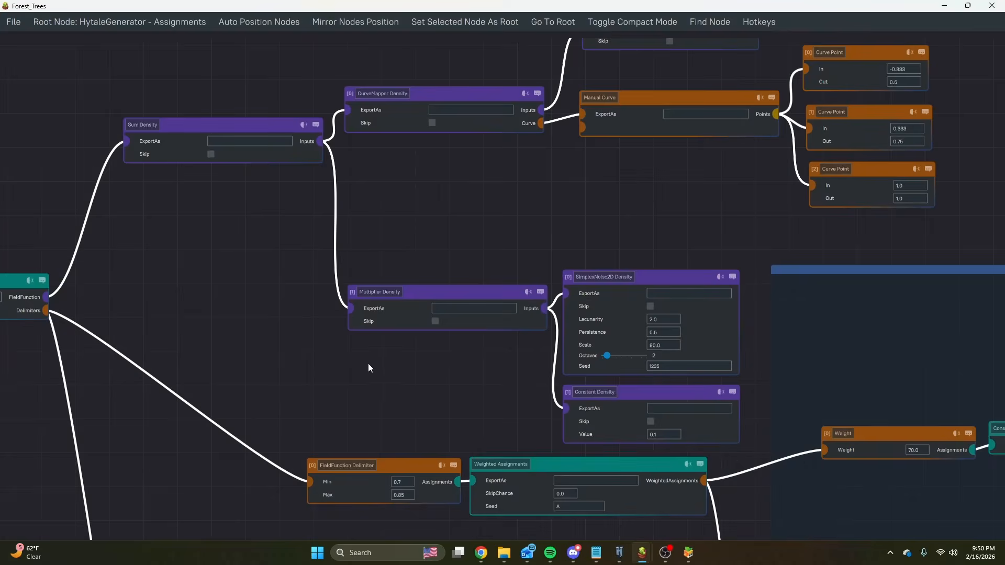
# Trace the FieldFunction delimiters from the assignments node to the Small Trees, Bushes and Large Trees groups.
pyautogui.moveTo(369, 363); pyautogui.dragTo(510, 259, button='middle')
pyautogui.scroll(-4, 510, 259)
pyautogui.moveTo(524, 356); pyautogui.dragTo(483, 170, button='middle')
pyautogui.scroll(-4, 496, 204)
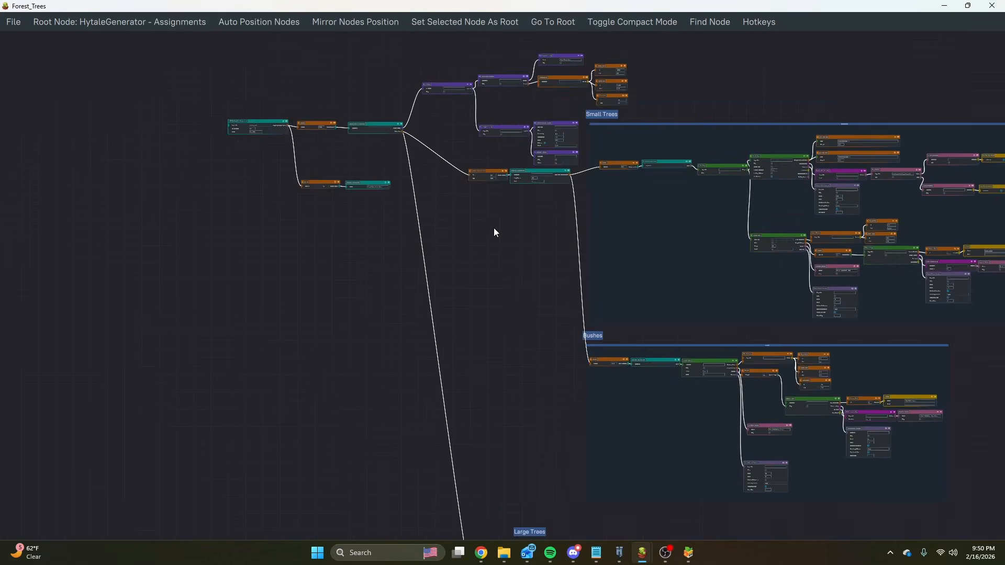
pyautogui.moveTo(500, 341); pyautogui.dragTo(487, 91, button='middle')
pyautogui.moveTo(489, 159); pyautogui.dragTo(496, 377, button='middle')
pyautogui.scroll(4, 477, 143)
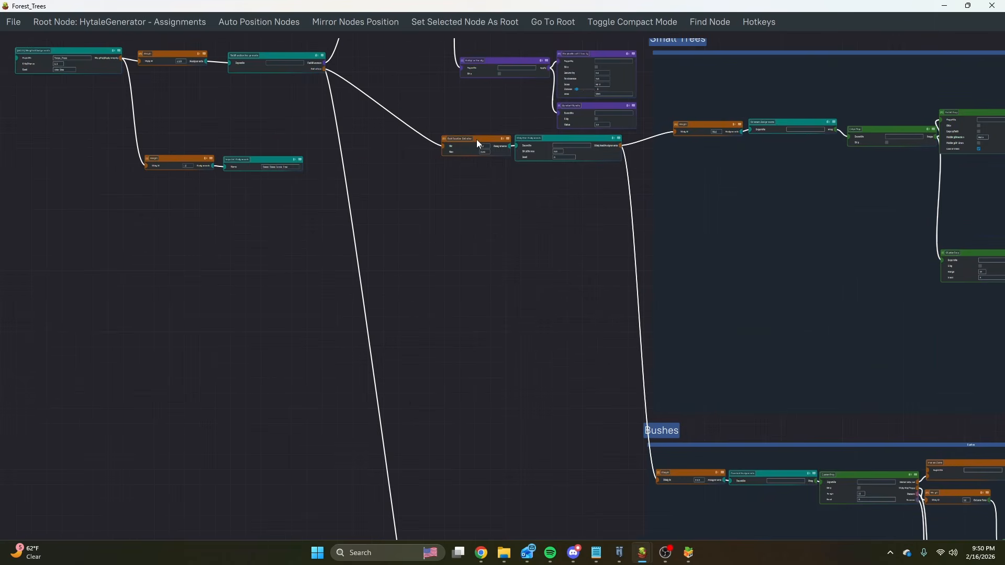
pyautogui.scroll(-5, 744, 111)
pyautogui.moveTo(660, 348); pyautogui.dragTo(591, 321, button='middle')
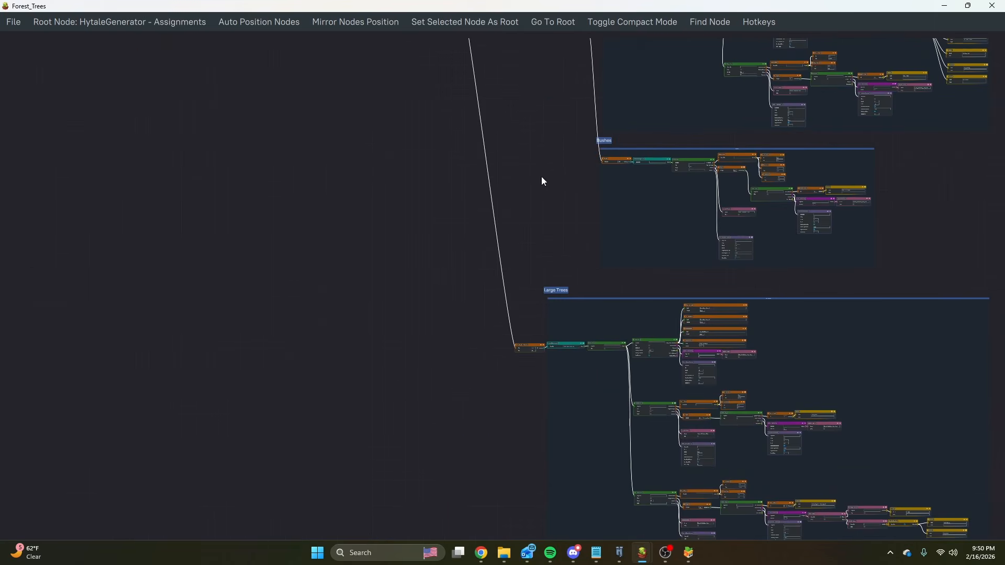
pyautogui.moveTo(542, 177); pyautogui.dragTo(498, 210, button='middle')
pyautogui.scroll(4, 485, 162)
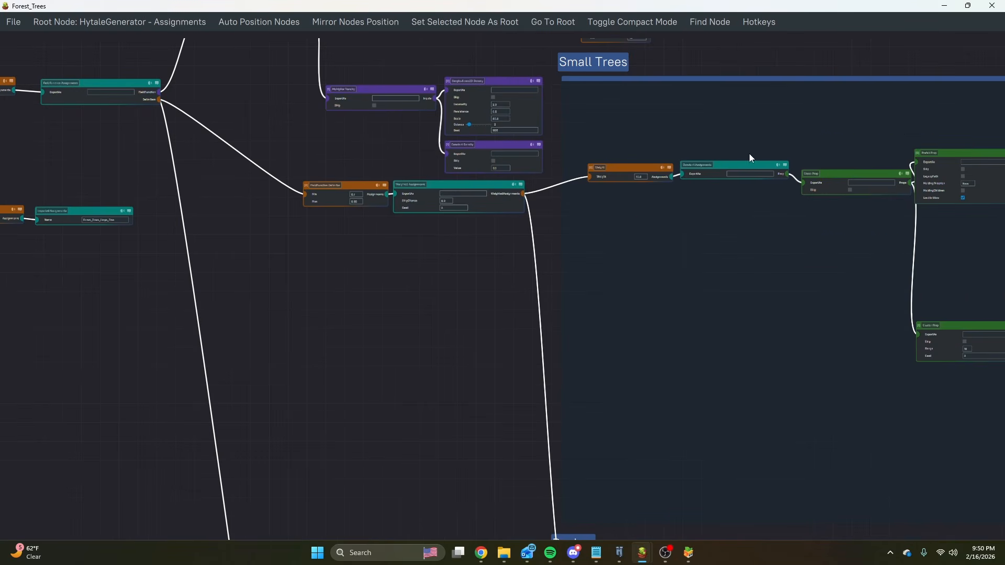
pyautogui.click(746, 177)
pyautogui.scroll(-6, 457, 318)
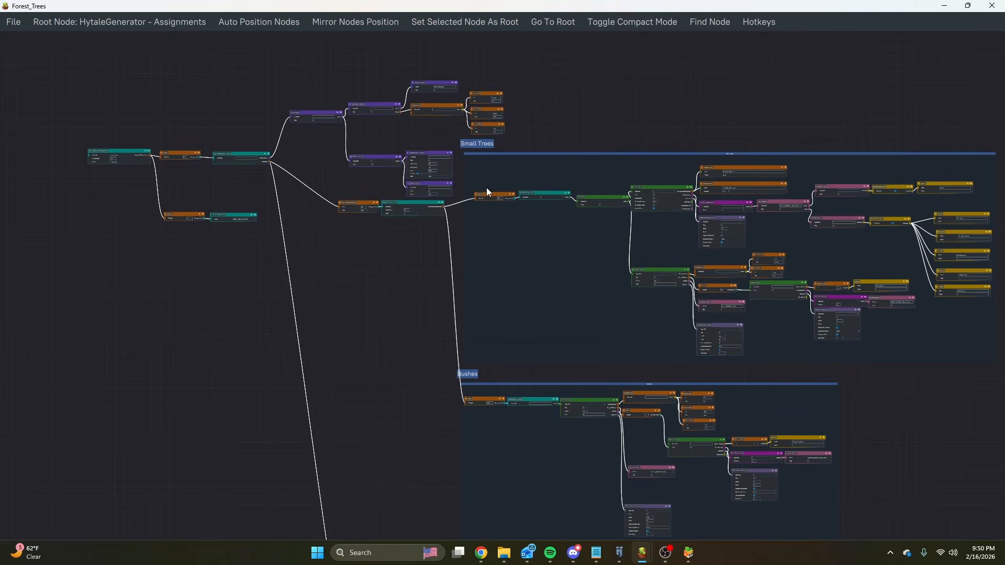
# Compare the Small Trees and Bushes weights under the first delimiter's Weighted Assignments, and follow the second delimiter to Large Trees.
pyautogui.scroll(3, 403, 212)
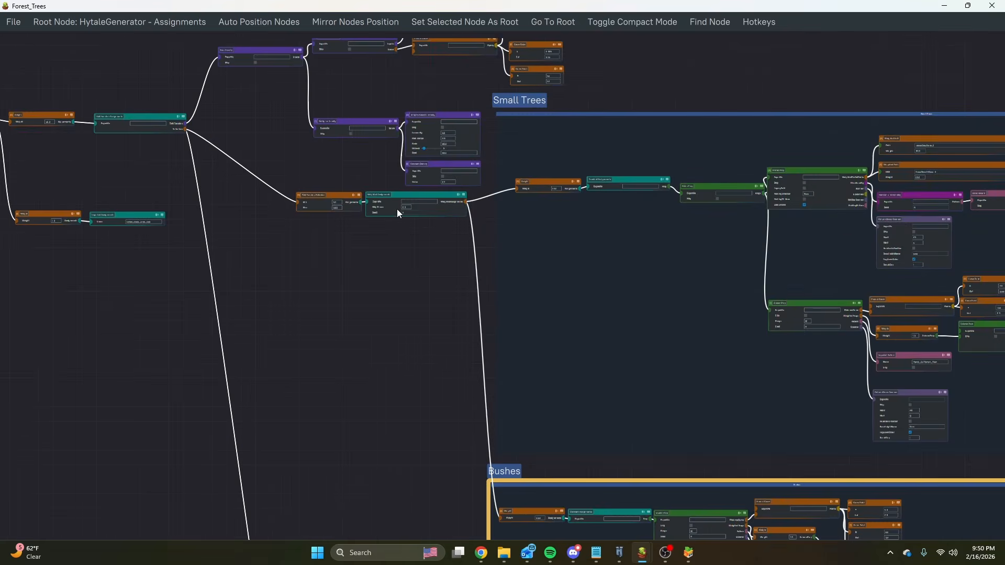
pyautogui.scroll(4, 396, 209)
pyautogui.scroll(-3, 398, 214)
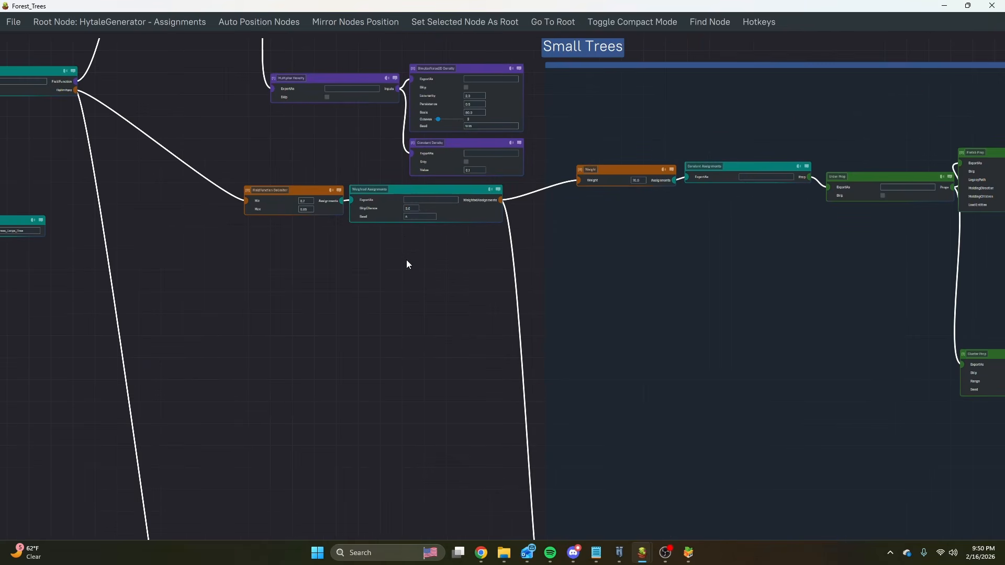
pyautogui.scroll(3, 471, 215)
pyautogui.moveTo(531, 332); pyautogui.dragTo(382, 284, button='middle')
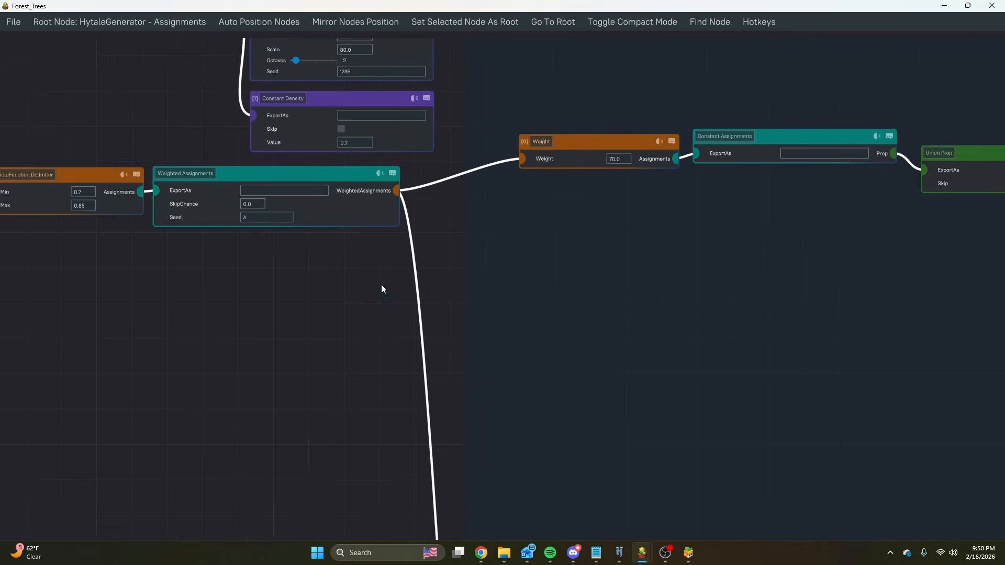
pyautogui.scroll(-4, 440, 259)
pyautogui.moveTo(547, 332); pyautogui.dragTo(512, 112, button='middle')
pyautogui.scroll(2, 487, 399)
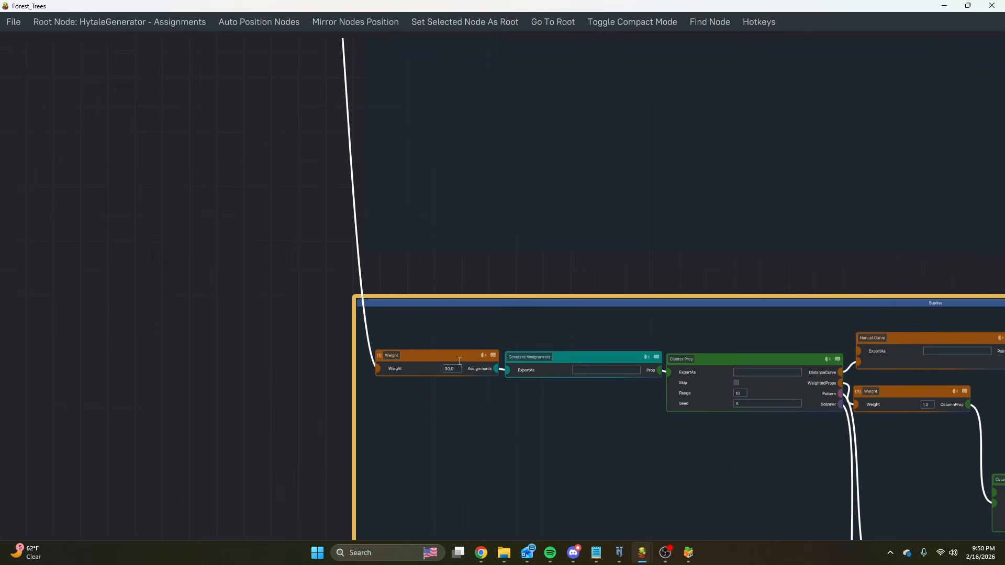
pyautogui.scroll(-6, 439, 248)
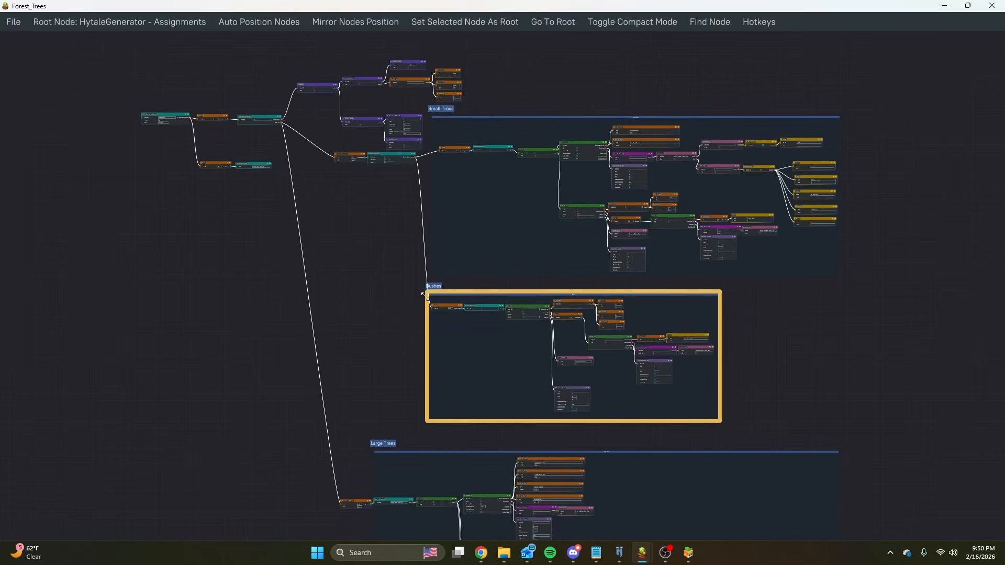
pyautogui.scroll(-5, 370, 241)
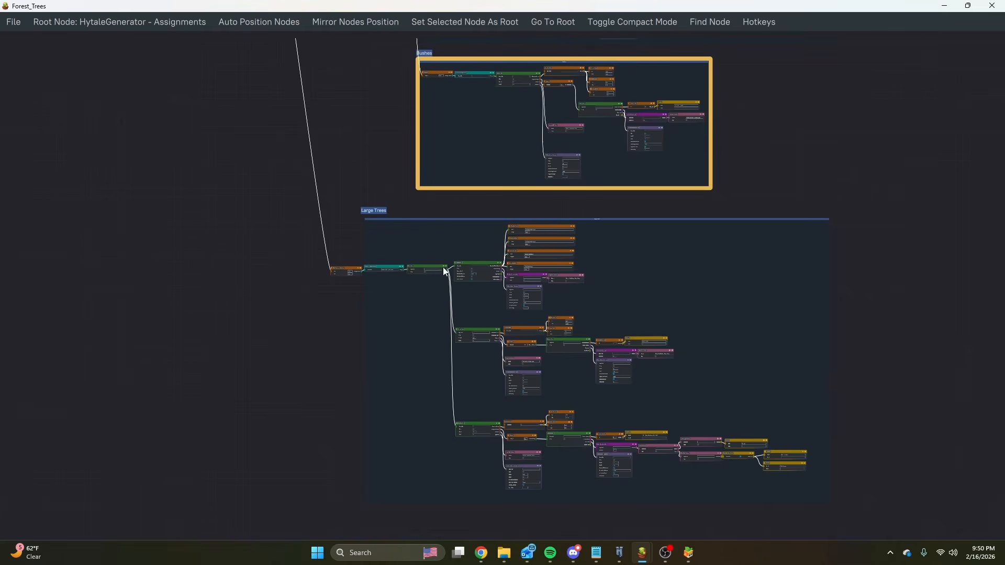
# Examine the Small Trees group's Floor Pattern, its BlockSet masks and the soil materials allowed beneath the trees.
pyautogui.scroll(3, 443, 267)
pyautogui.scroll(10, 370, 209)
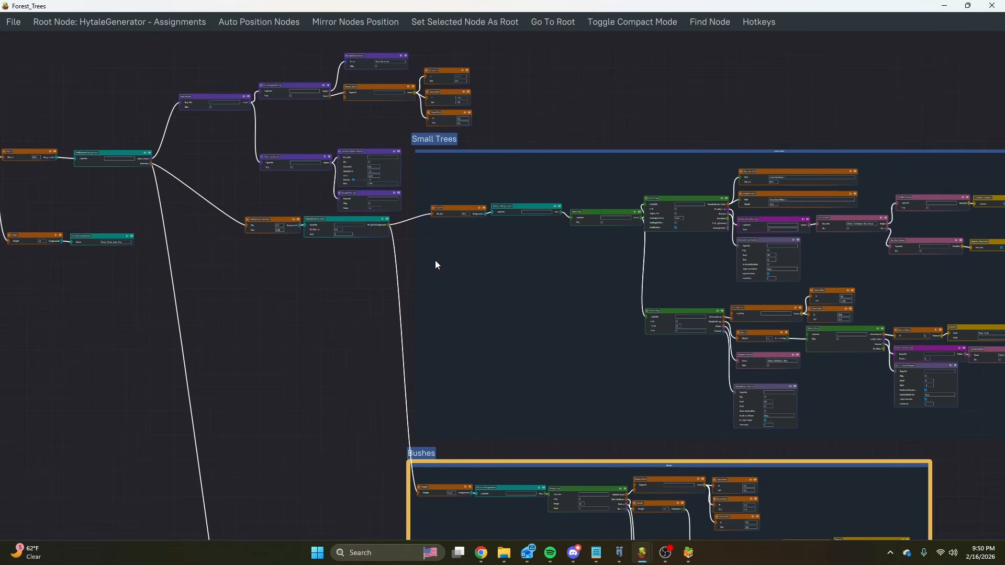
pyautogui.scroll(4, 421, 192)
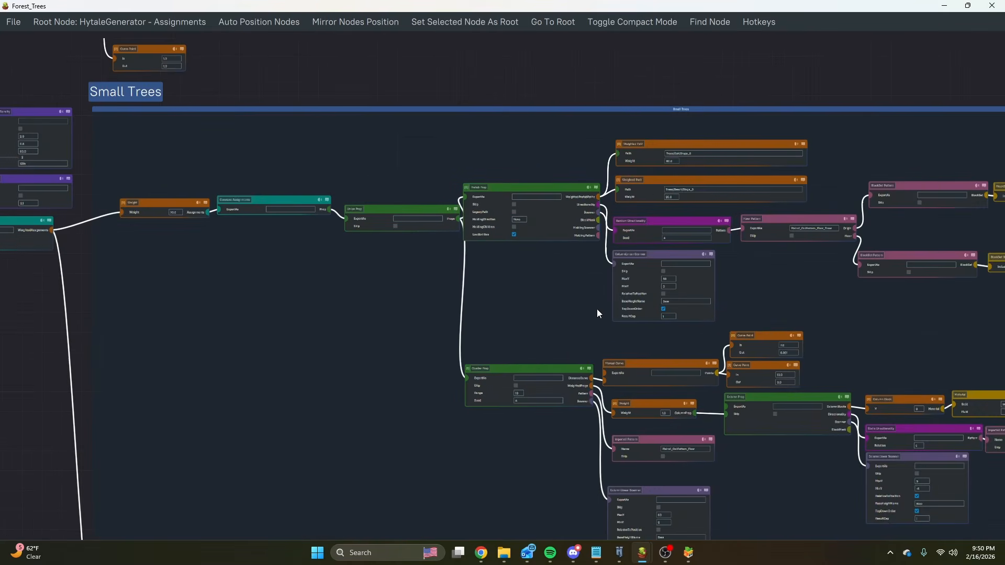
pyautogui.moveTo(964, 321); pyautogui.dragTo(684, 282, button='middle')
pyautogui.moveTo(892, 273); pyautogui.dragTo(682, 250, button='middle')
pyautogui.scroll(4, 785, 225)
pyautogui.click(644, 167)
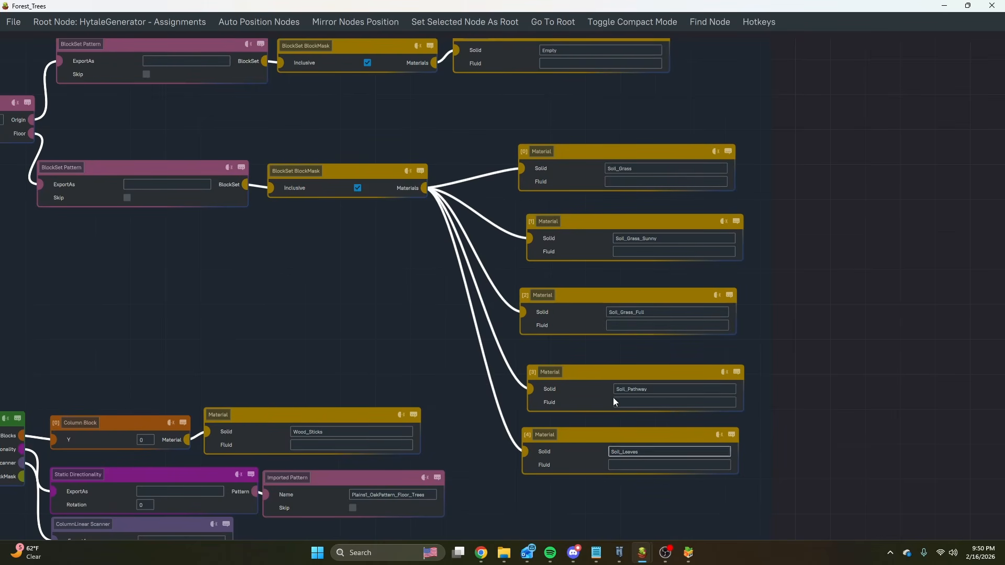
pyautogui.moveTo(369, 243); pyautogui.dragTo(632, 302, button='middle')
pyautogui.scroll(-4, 778, 307)
pyautogui.scroll(1, 805, 340)
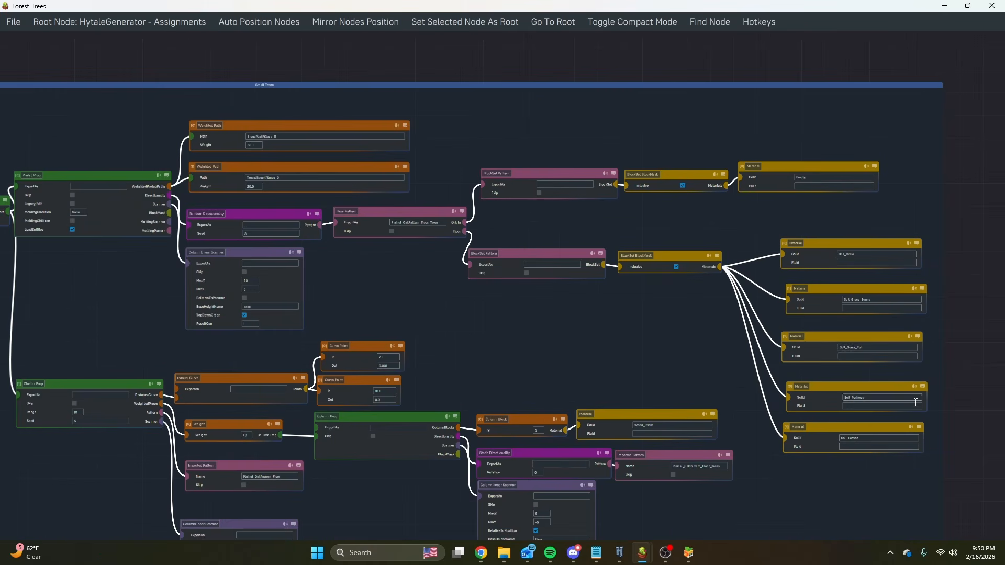
pyautogui.moveTo(580, 139); pyautogui.dragTo(822, 134, button='middle')
# Examine the Small Trees group's Constant Assignments, Union Prop and the Prefab Prop with its weighted tree paths.
pyautogui.moveTo(254, 129); pyautogui.dragTo(554, 140, button='middle')
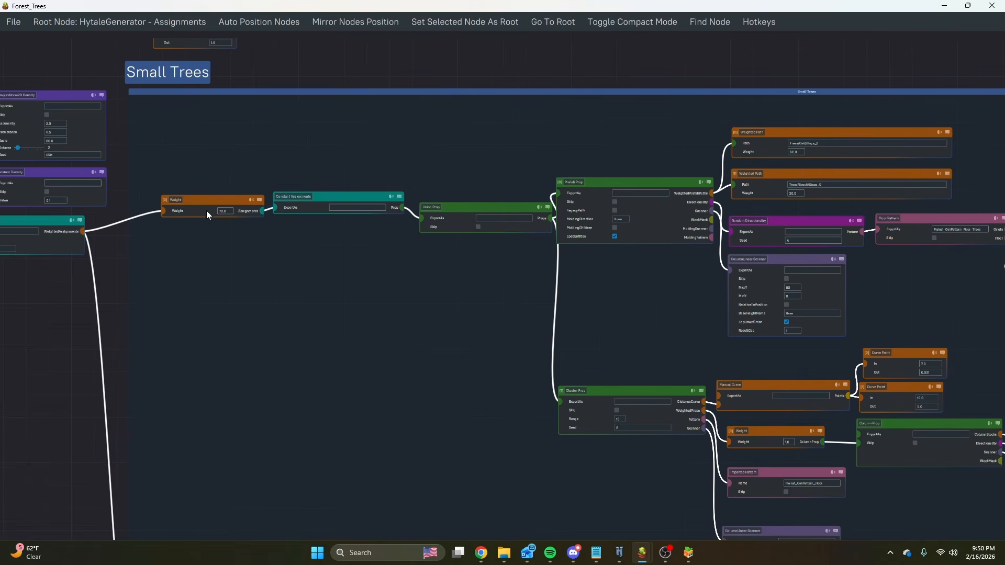
pyautogui.scroll(2, 208, 212)
pyautogui.moveTo(536, 270); pyautogui.dragTo(399, 268, button='middle')
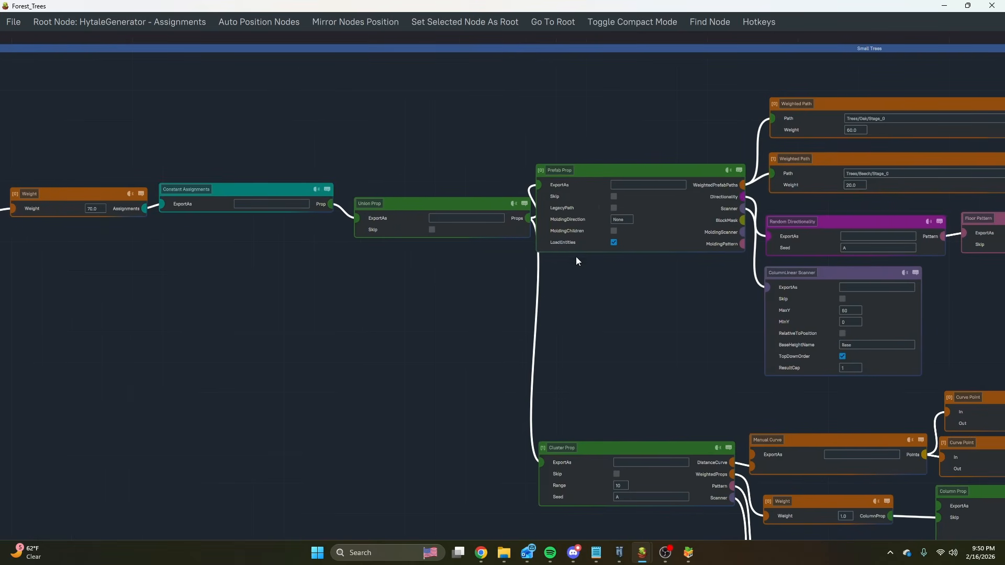
pyautogui.scroll(-6, 577, 260)
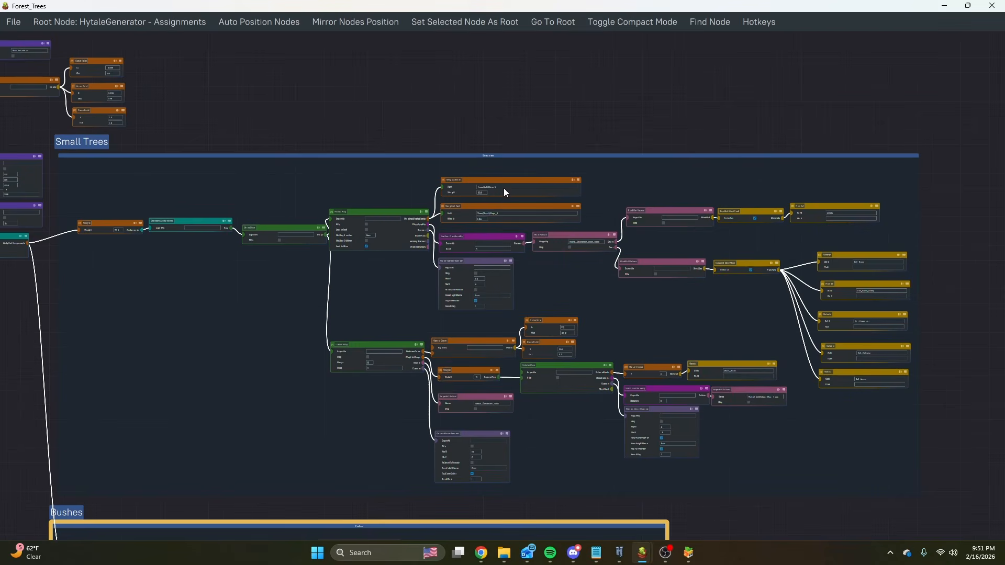
pyautogui.scroll(5, 422, 319)
# Examine the Cluster Prop's distance curve, pattern and scanner, and its Column Prop that places Wood_Sticks around small trees.
pyautogui.moveTo(463, 309); pyautogui.dragTo(341, 165, button='middle')
pyautogui.scroll(4, 577, 199)
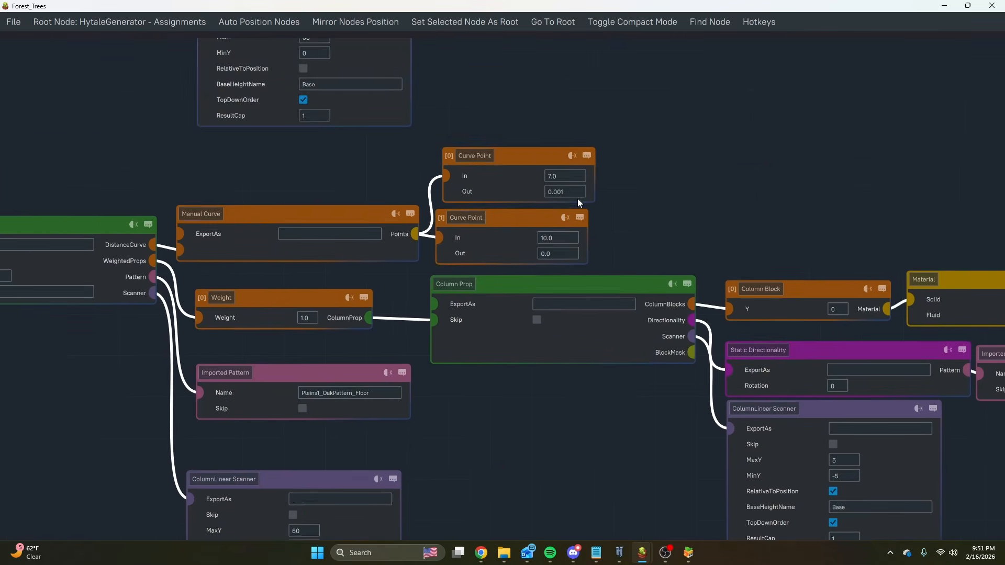
pyautogui.moveTo(635, 225); pyautogui.dragTo(433, 150, button='middle')
pyautogui.rightClick(433, 150)
pyautogui.click(851, 329)
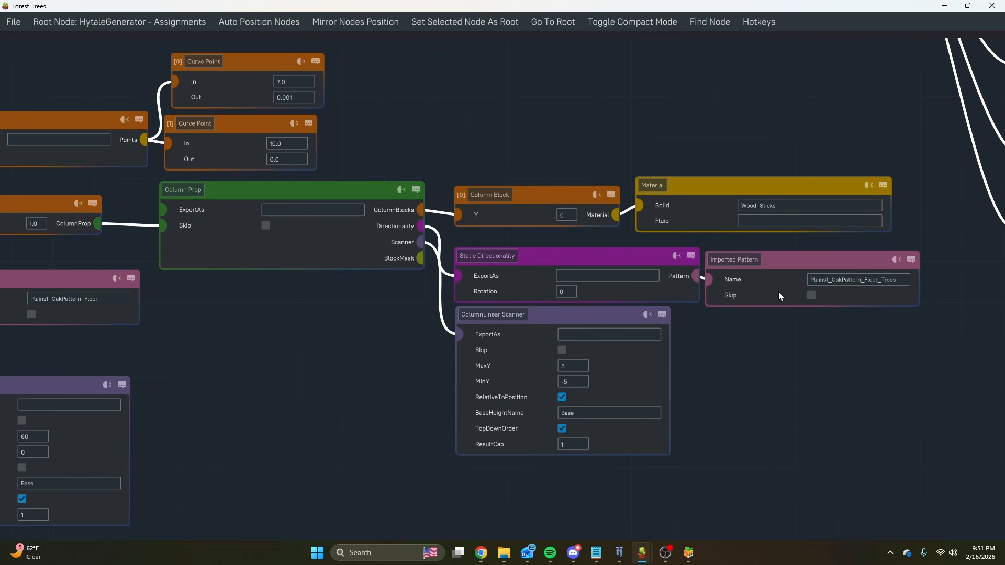
pyautogui.scroll(-6, 511, 322)
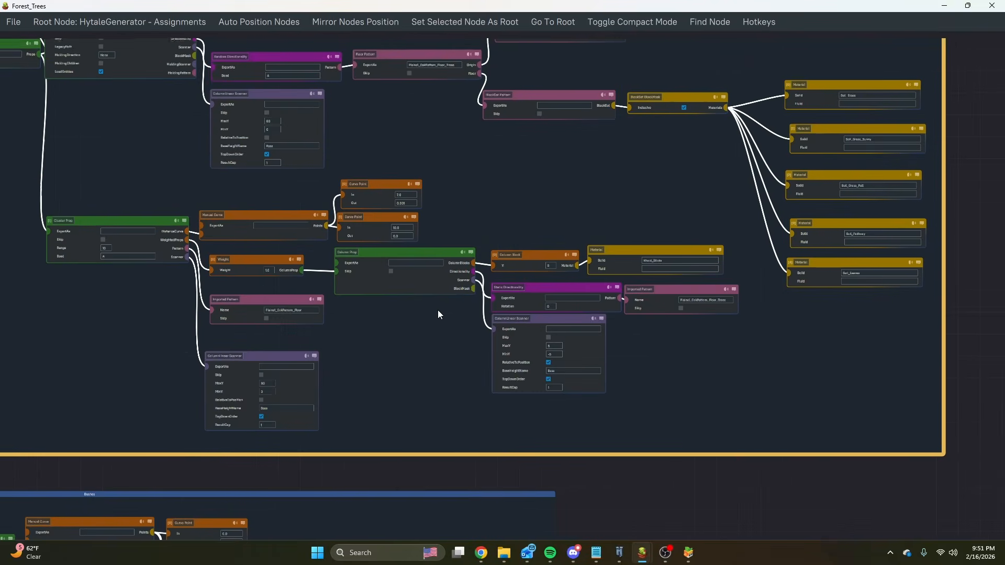
pyautogui.scroll(3, 366, 308)
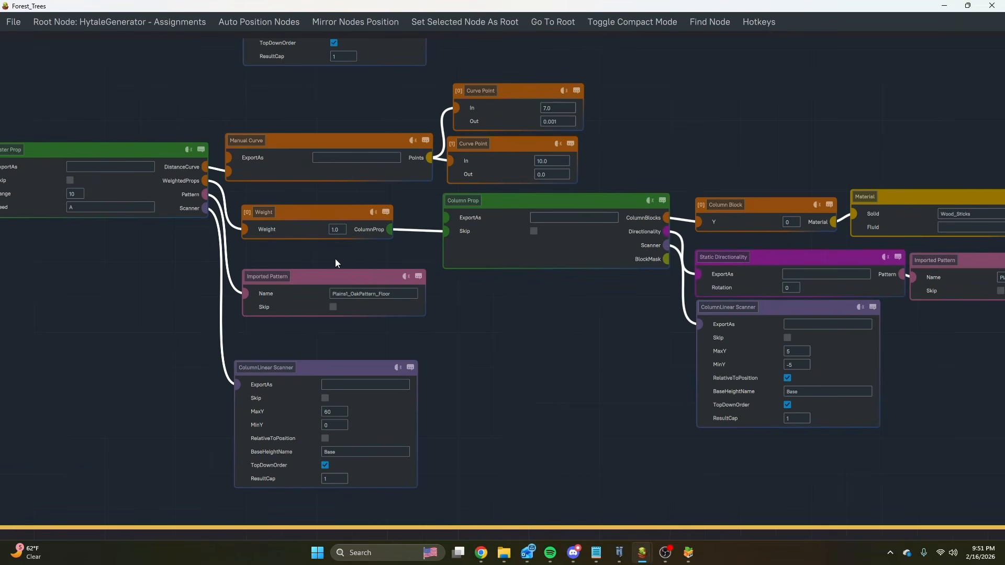
# Compare the imported patterns under the Cluster Prop and Column Prop, and trace Plains1_OakPattern_Floor_Trees to the exported Floor Pattern with its soil materials.
pyautogui.moveTo(335, 259); pyautogui.dragTo(432, 266, button='middle')
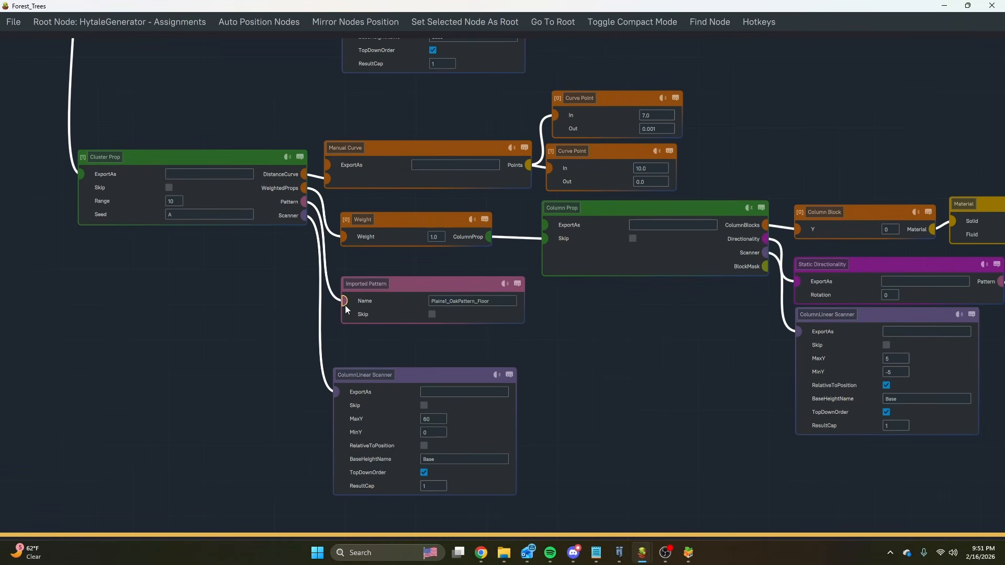
pyautogui.moveTo(685, 350); pyautogui.dragTo(340, 325, button='middle')
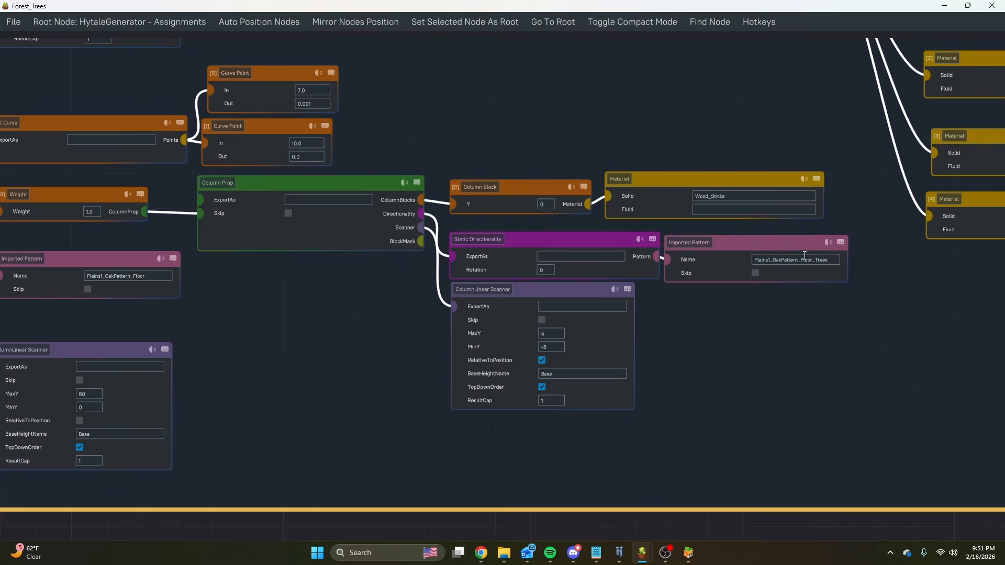
pyautogui.scroll(-5, 184, 422)
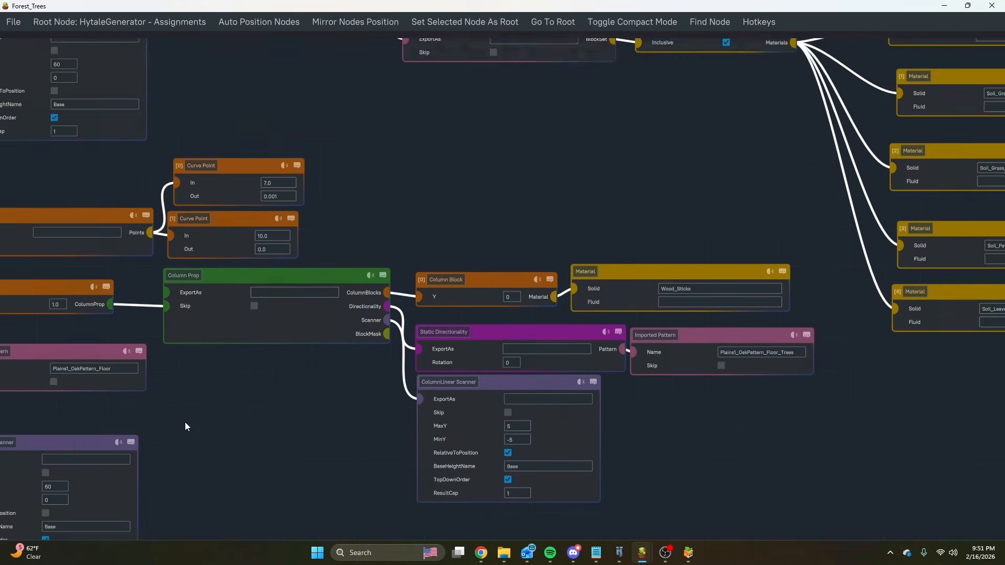
pyautogui.scroll(3, 449, 191)
pyautogui.scroll(2, 450, 192)
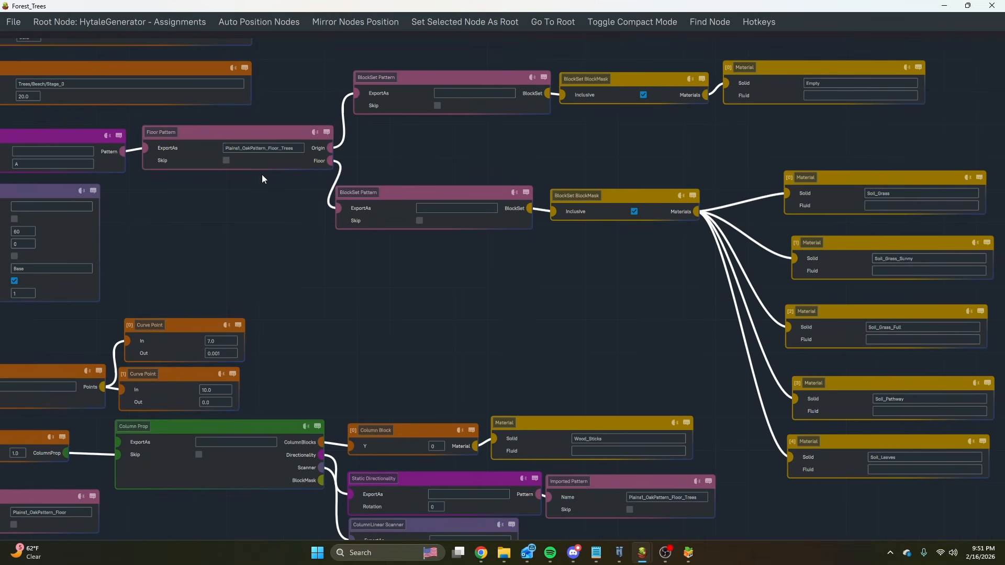
pyautogui.moveTo(342, 340); pyautogui.dragTo(166, 335, button='middle')
pyautogui.moveTo(52, 366); pyautogui.dragTo(528, 307, button='middle')
# Examine the In and Out values of the two Curve Points in the Cluster Prop's Manual Curve.
pyautogui.scroll(1, 528, 306)
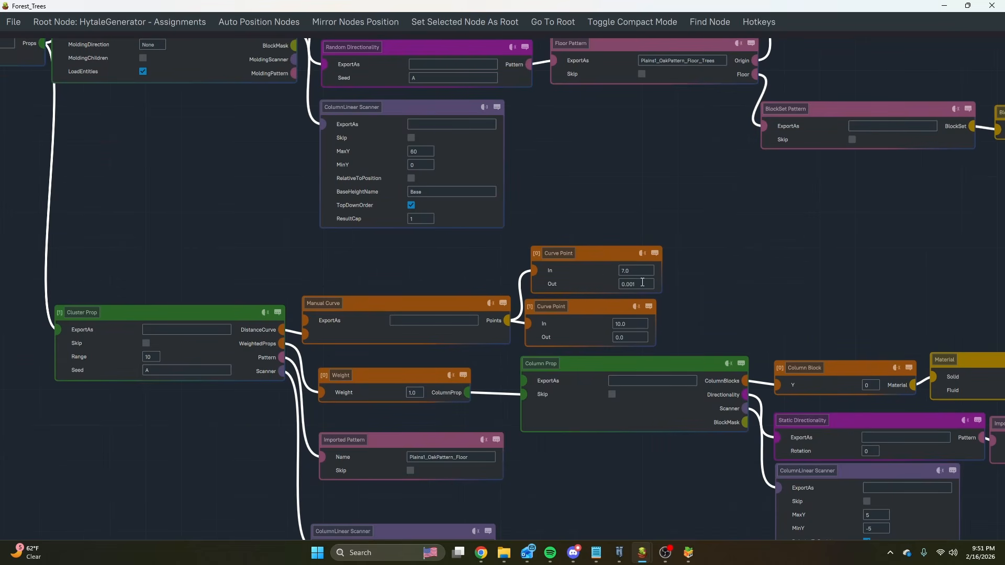
pyautogui.scroll(2, 639, 283)
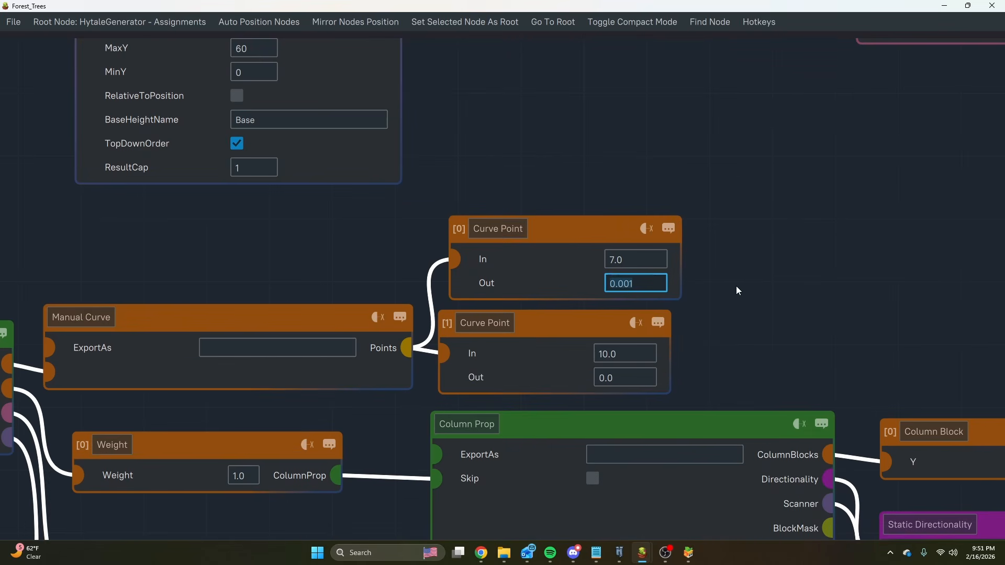
pyautogui.scroll(-3, 602, 285)
pyautogui.moveTo(684, 327); pyautogui.dragTo(584, 220, button='middle')
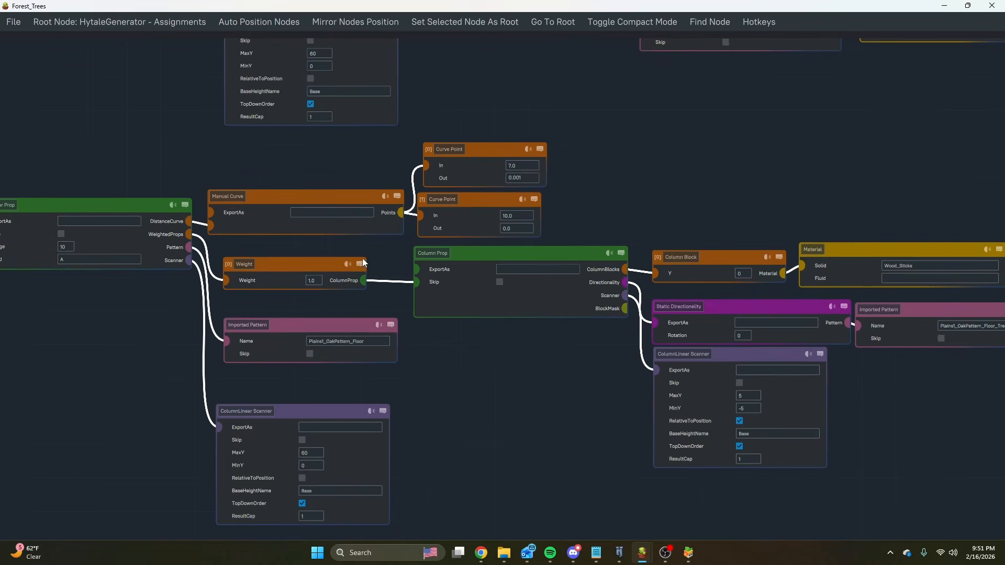
# Compare the Cluster Prop's ColumnLinear Scanner with the Column Prop's scanner, checking their Y ranges and RelativeToPosition settings.
pyautogui.moveTo(512, 396); pyautogui.dragTo(437, 325, button='middle')
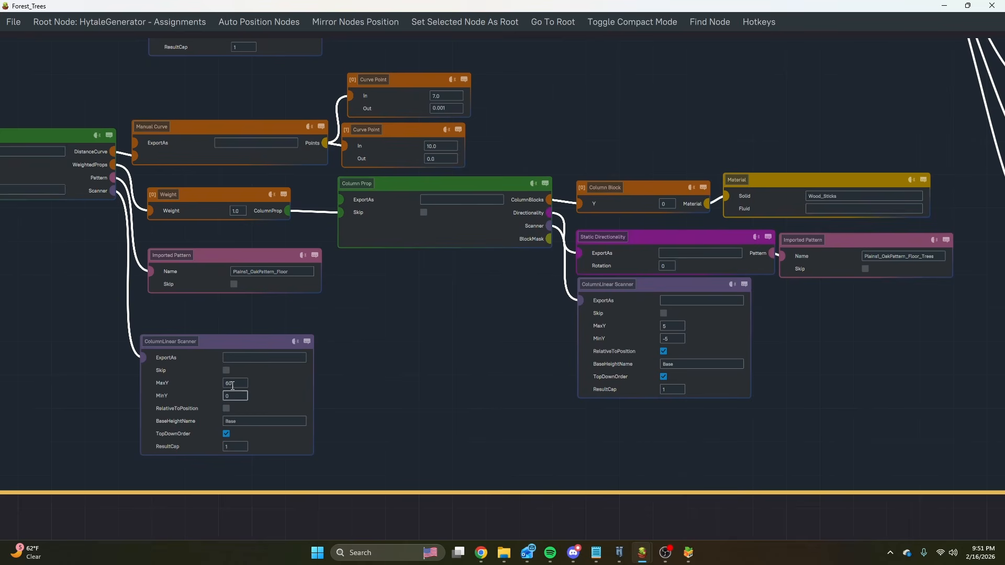
pyautogui.click(225, 347)
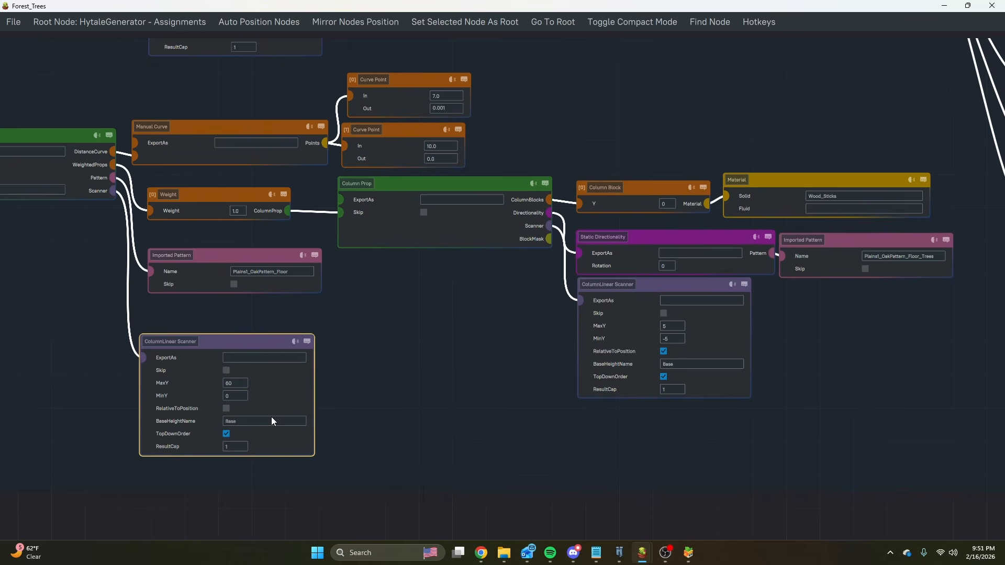
pyautogui.moveTo(447, 357); pyautogui.dragTo(376, 364, button='middle')
pyautogui.click(601, 301)
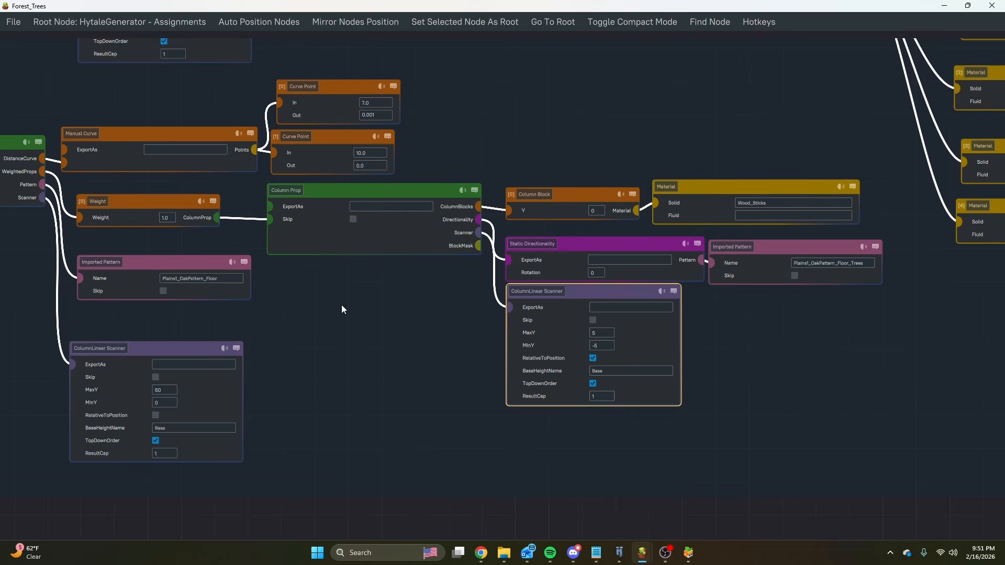
pyautogui.moveTo(342, 309); pyautogui.dragTo(547, 319, button='middle')
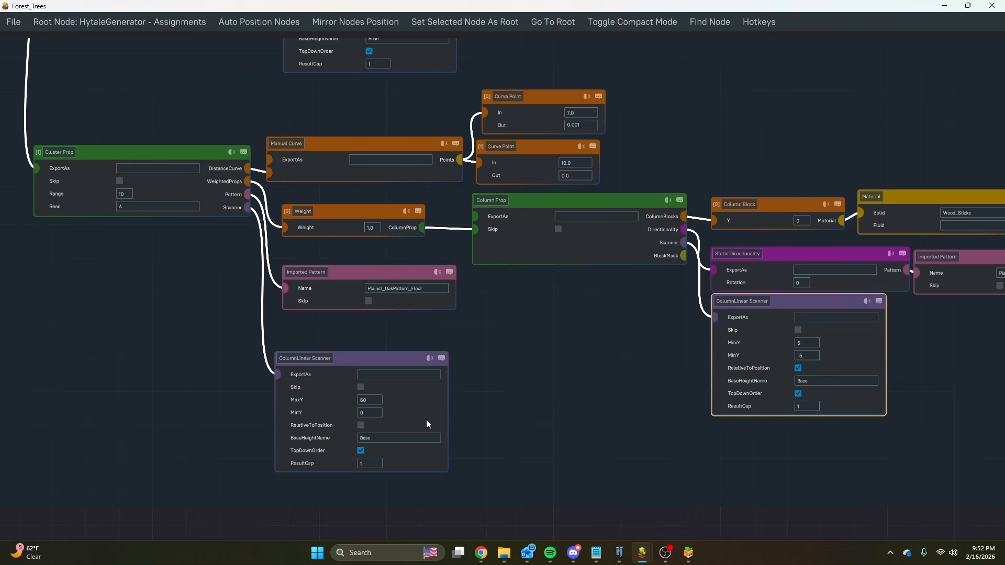
pyautogui.moveTo(620, 349); pyautogui.dragTo(451, 343, button='middle')
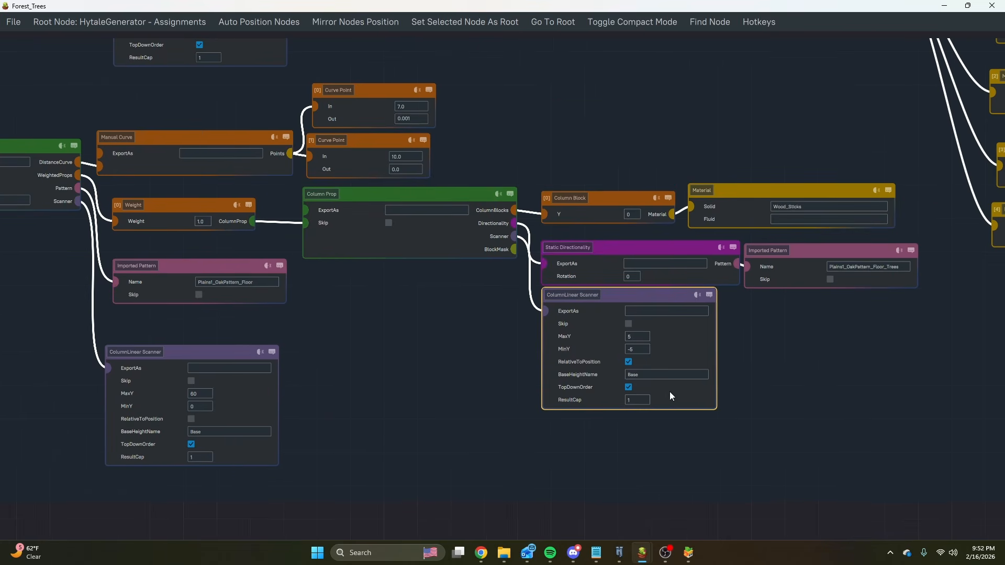
pyautogui.moveTo(796, 304); pyautogui.dragTo(535, 359, button='middle')
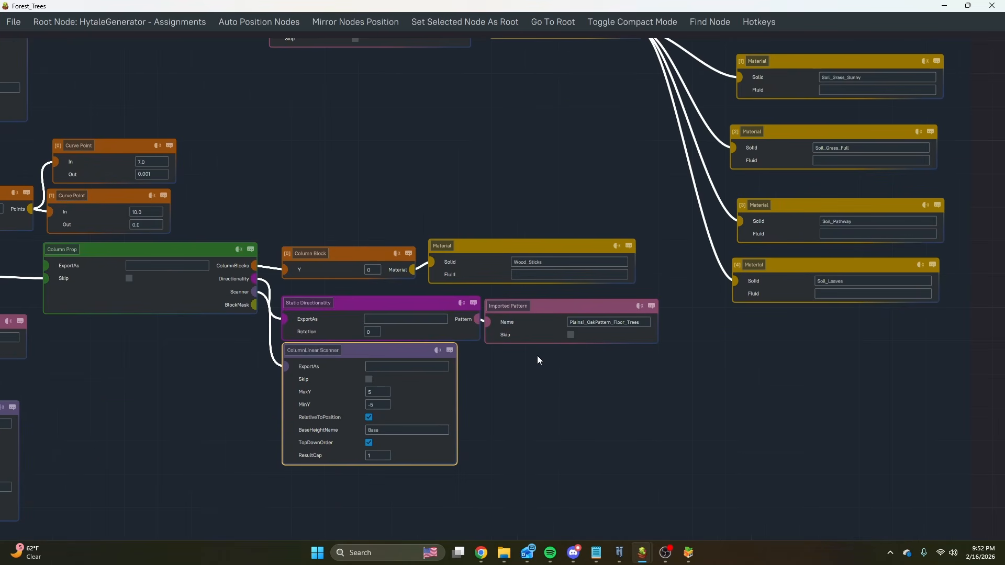
# Review the whole tree group's layout, and inspect MaxY and MinY on the Column Prop's ColumnLinear Scanner.
pyautogui.scroll(-5, 516, 247)
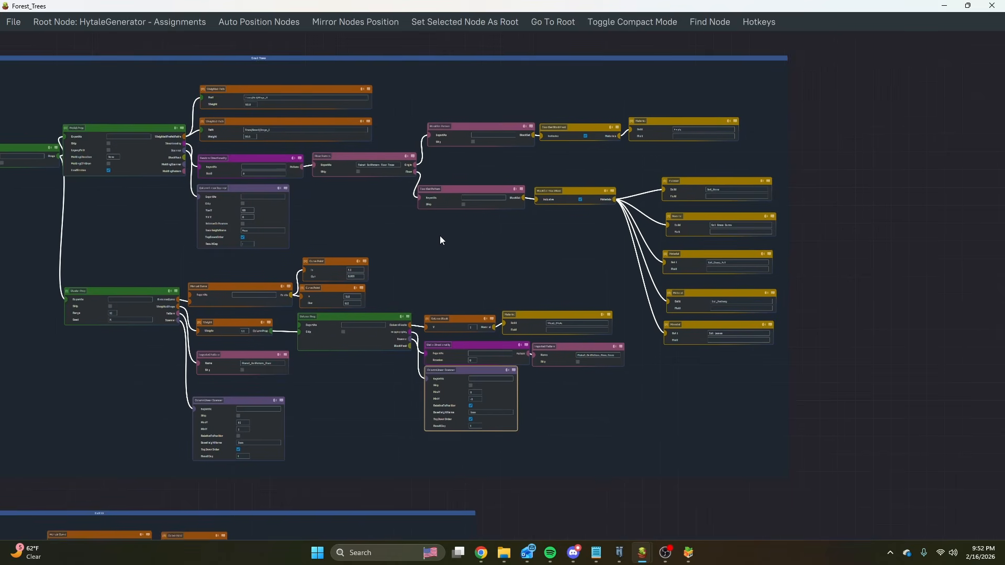
pyautogui.moveTo(441, 240); pyautogui.dragTo(505, 297, button='middle')
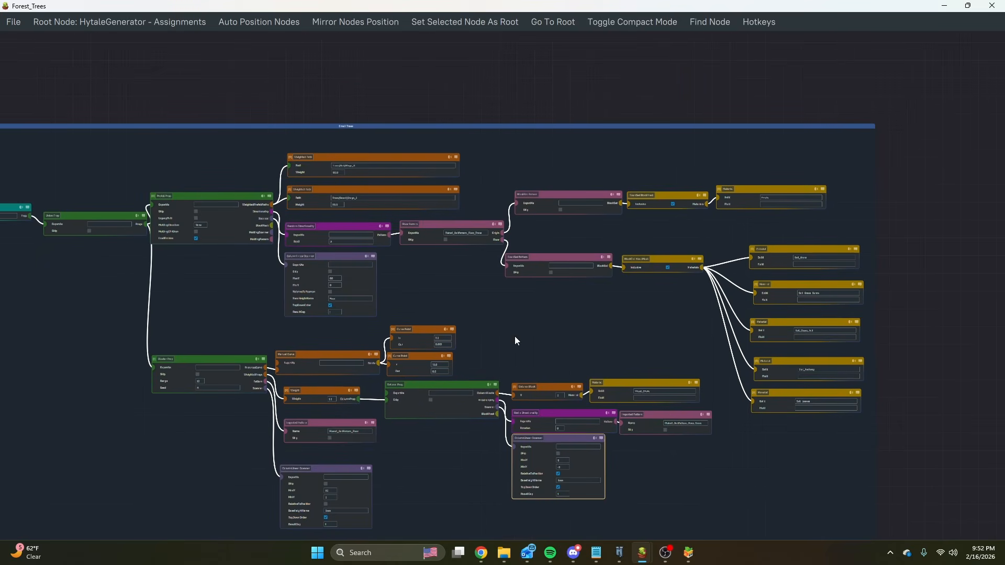
pyautogui.scroll(3, 545, 386)
pyautogui.moveTo(525, 354); pyautogui.dragTo(555, 222, button='middle')
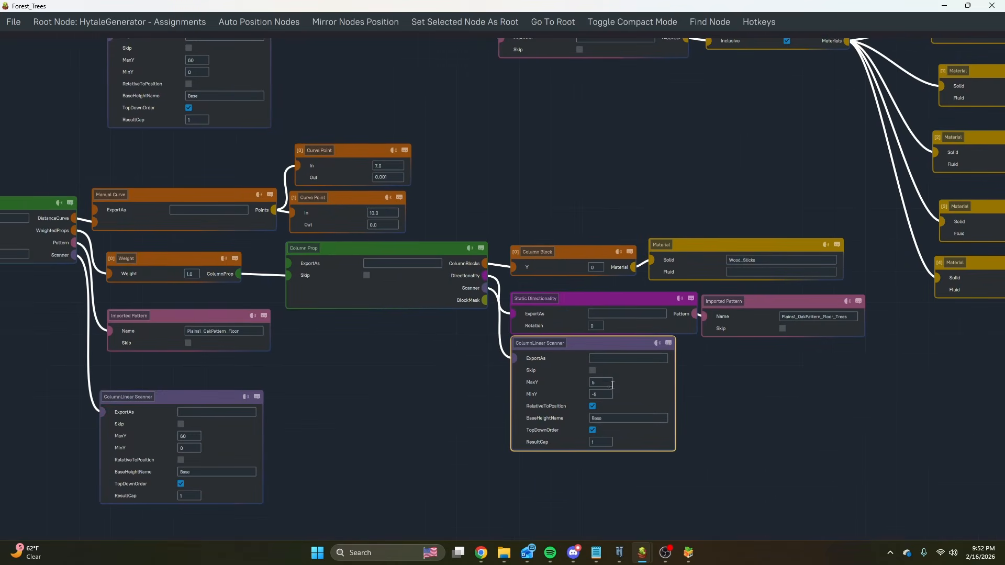
pyautogui.scroll(3, 613, 385)
pyautogui.click(607, 384)
pyautogui.click(598, 397)
pyautogui.scroll(-2, 597, 396)
pyautogui.moveTo(425, 388); pyautogui.dragTo(466, 362, button='middle')
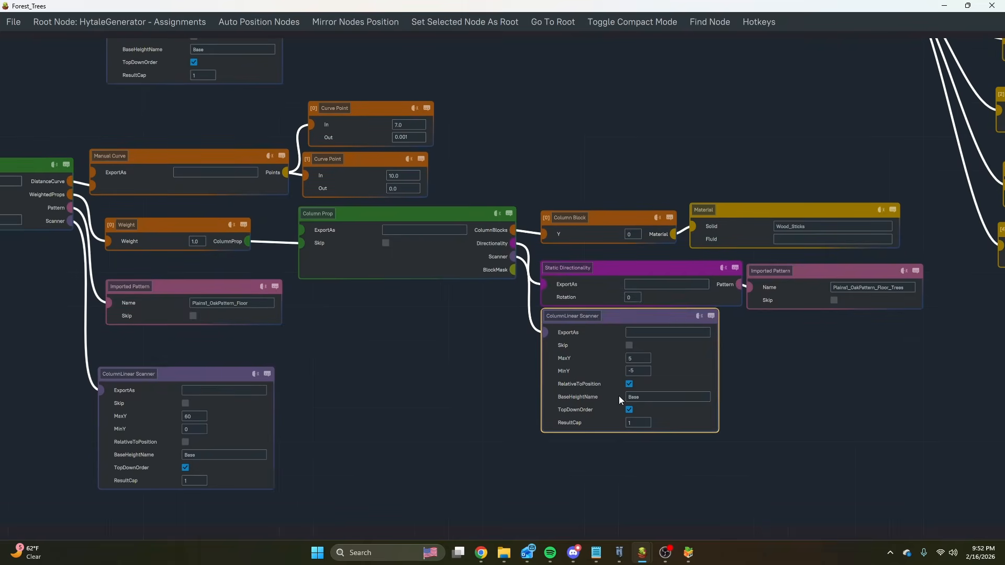
# Switch to Hytale, fly down into the forest with the Pile of Sticks in hand, and inspect the ground around the trees.
pyautogui.click(620, 553)
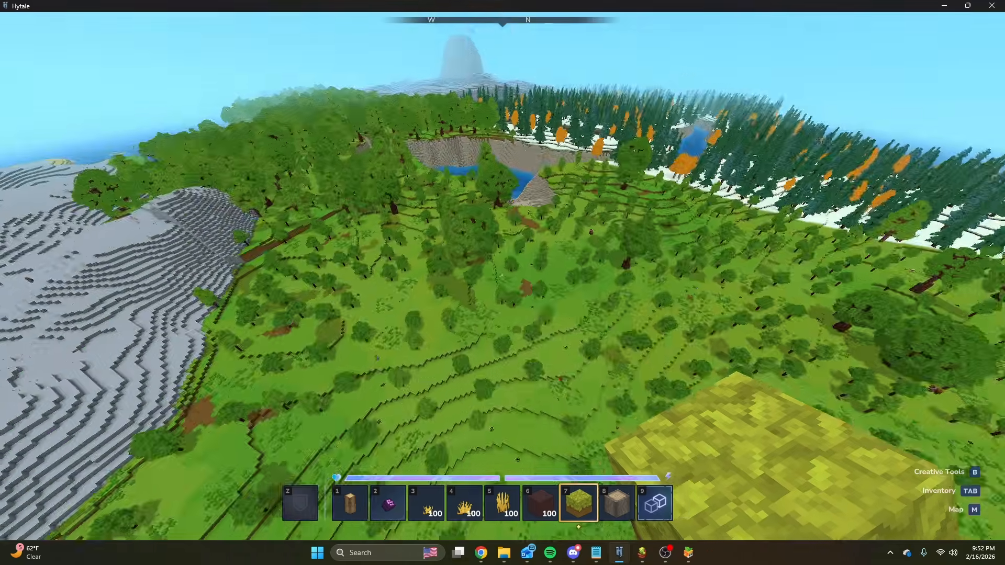
pyautogui.press('w')
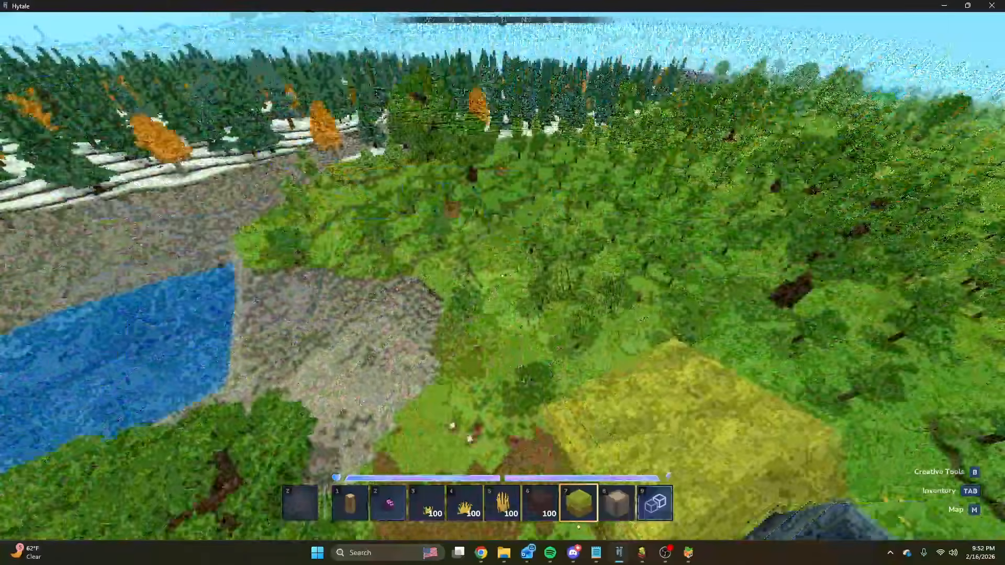
pyautogui.press('w')
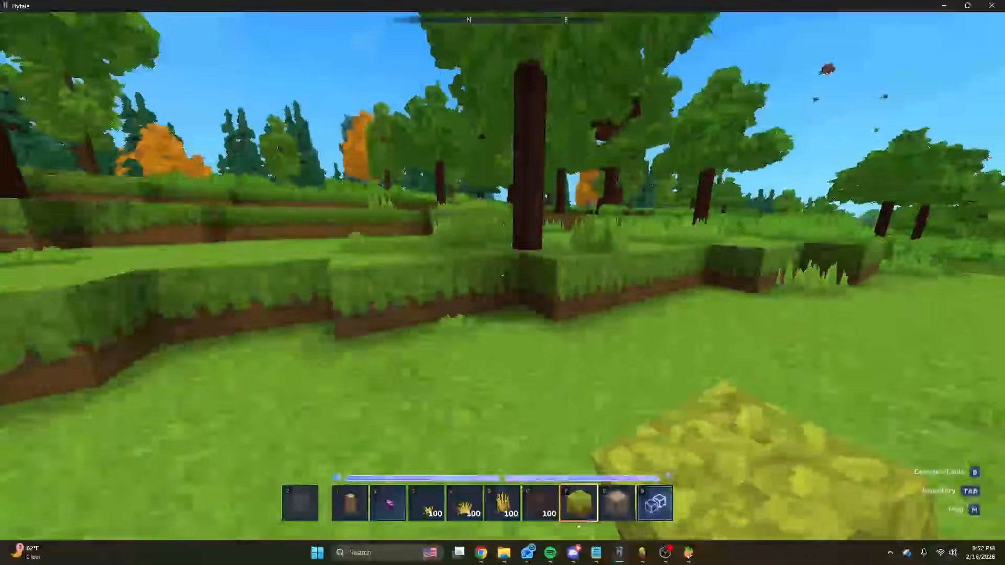
pyautogui.press('w')
pyautogui.press('4')
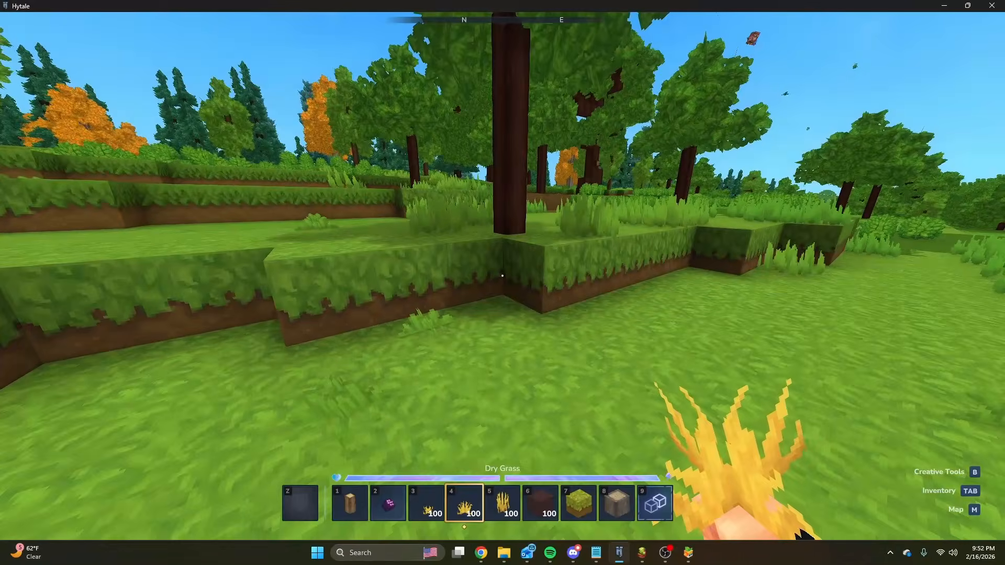
pyautogui.press('6')
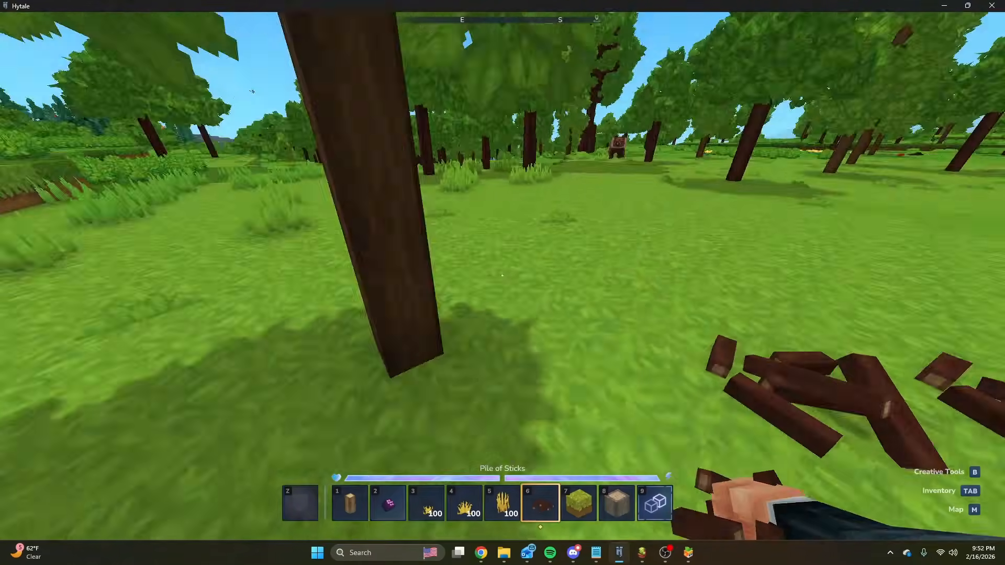
pyautogui.press('w')
pyautogui.press('space')
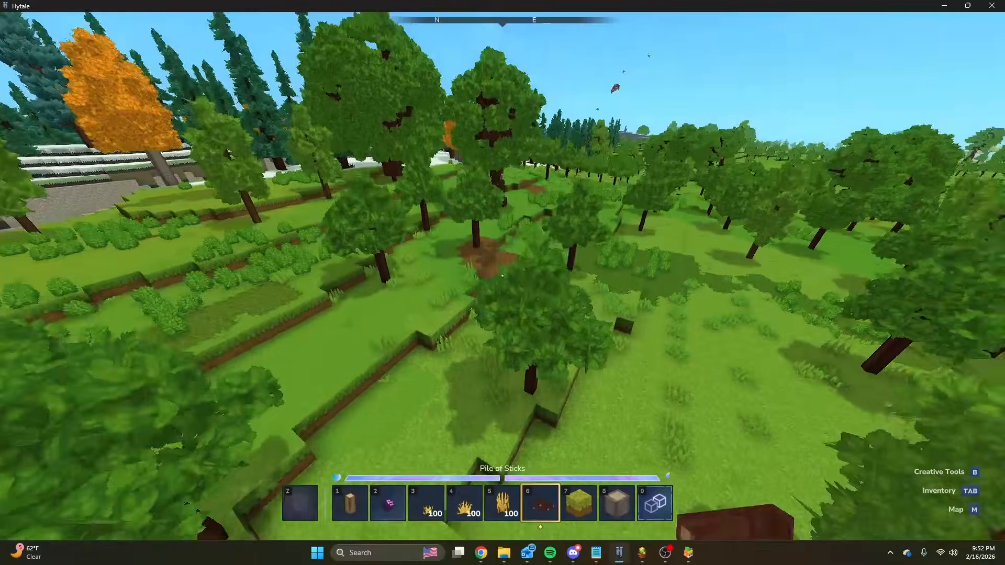
pyautogui.press('w')
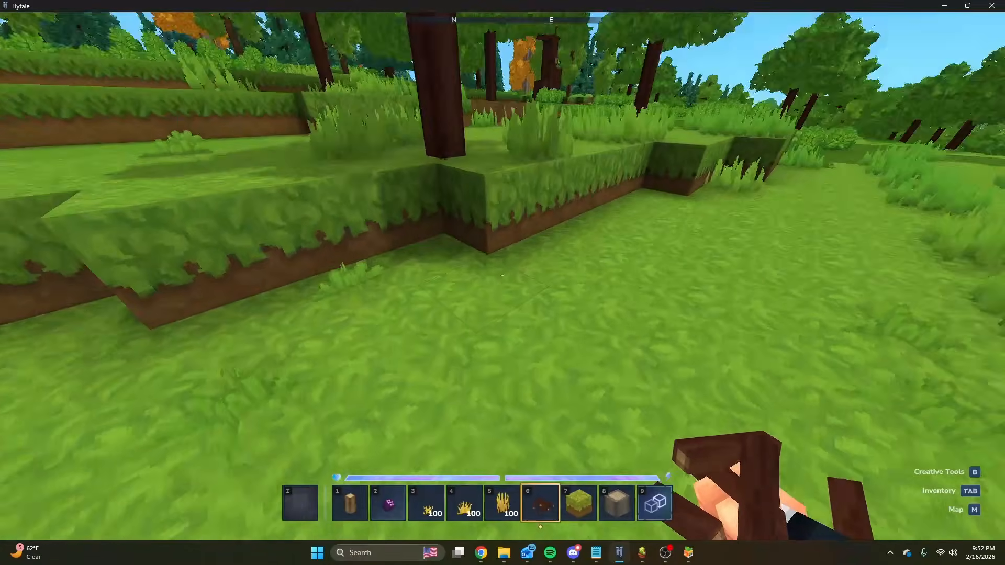
# Place a test grass block beside the ledge by the tree and try a Pile of Sticks on it.
pyautogui.press('7')
pyautogui.rightClick(502, 276)
pyautogui.press('6')
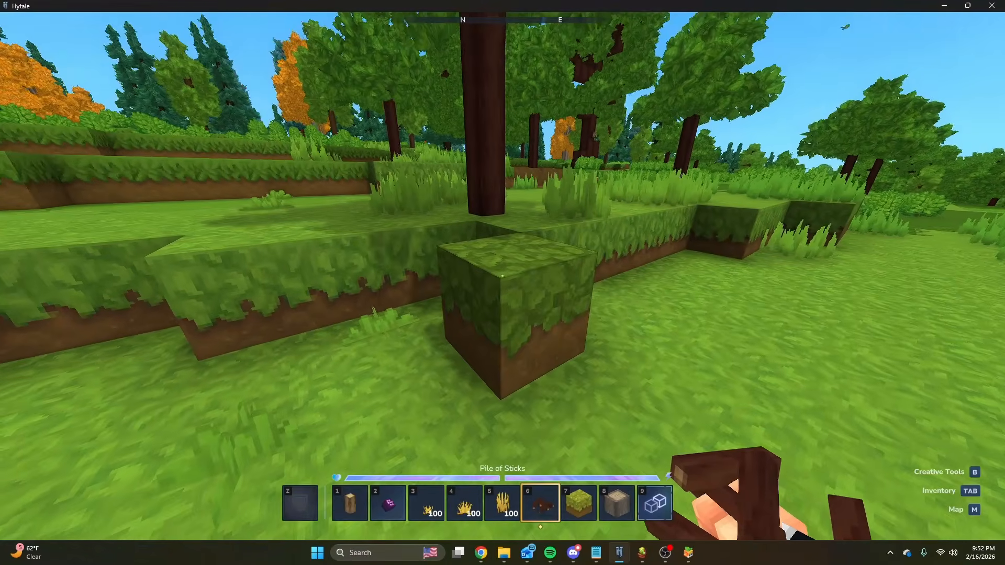
pyautogui.rightClick(502, 276)
pyautogui.click(502, 276)
# Inspect the stepped ground around the tree trunk, and place a Pile of Sticks on the lower grass beside the ledge.
pyautogui.press('w')
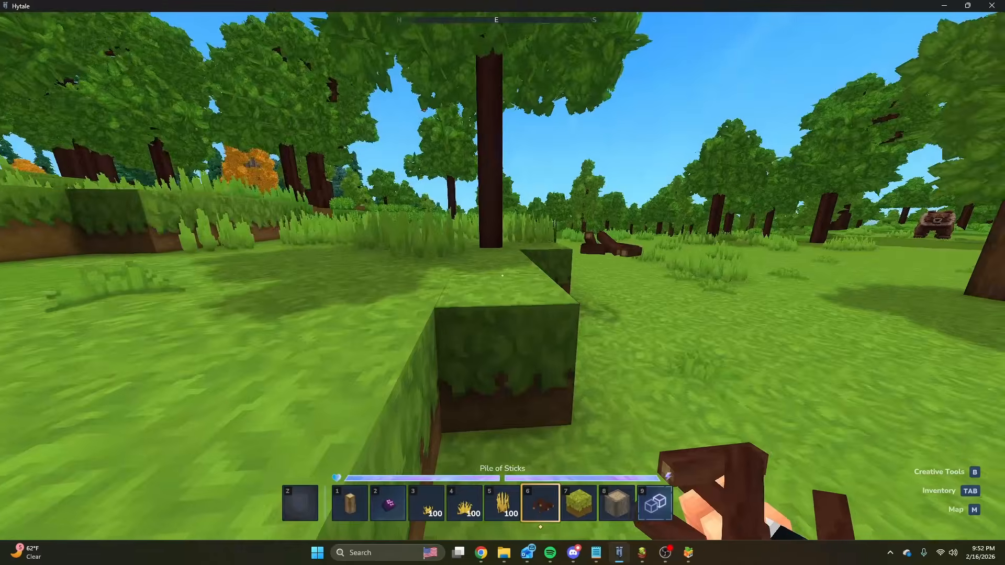
pyautogui.press('w')
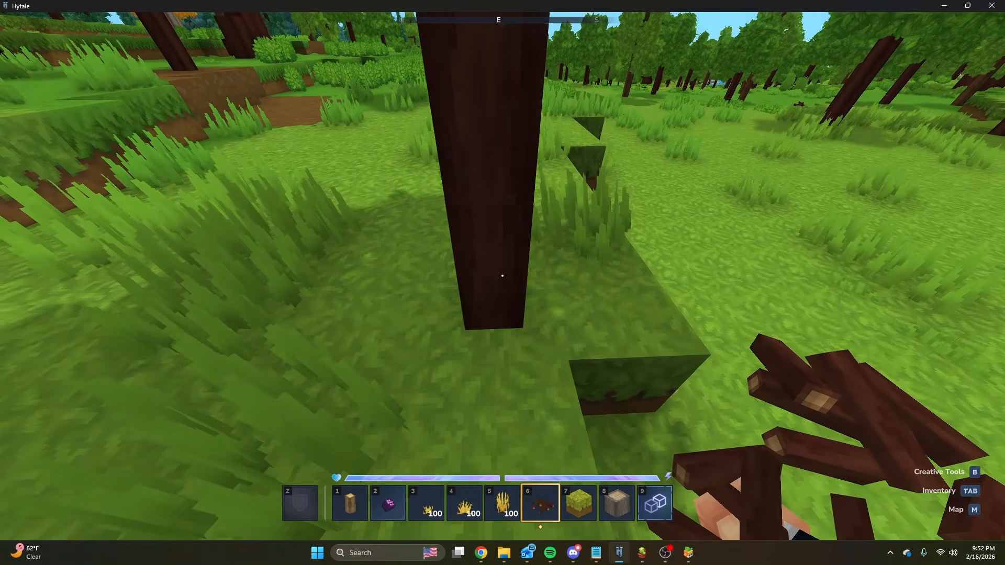
pyautogui.press('d')
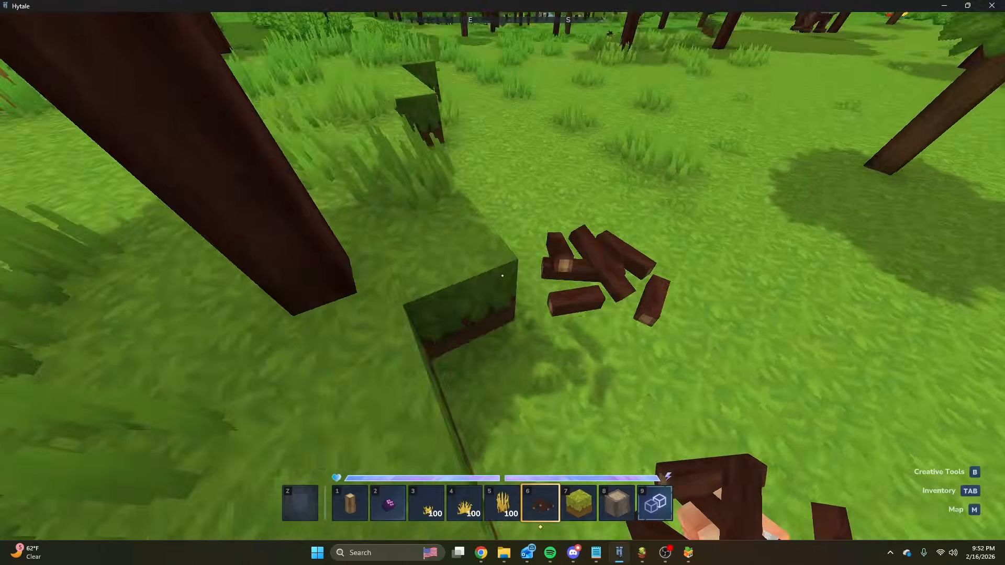
pyautogui.press('d')
pyautogui.press('s')
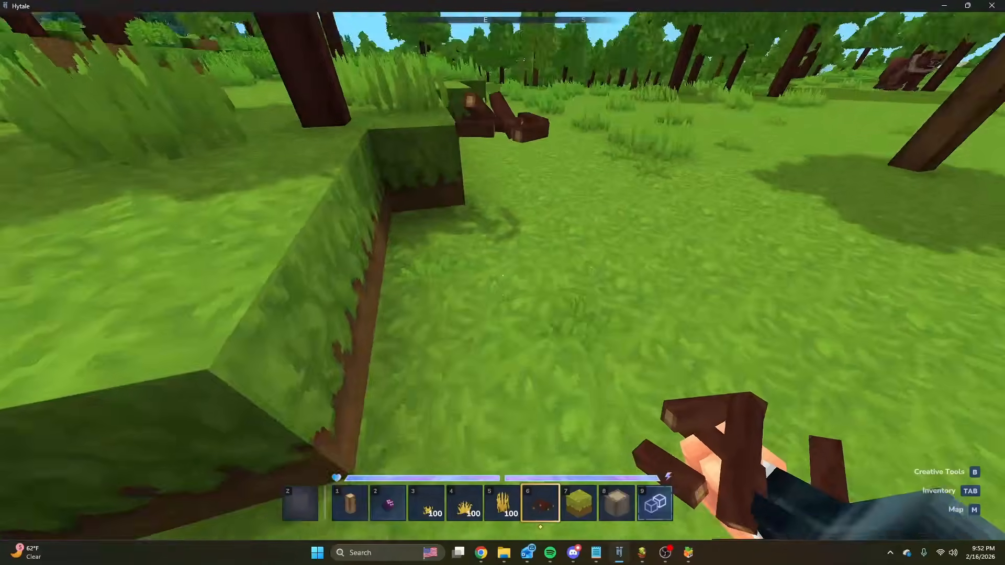
pyautogui.press('w')
pyautogui.click(502, 276)
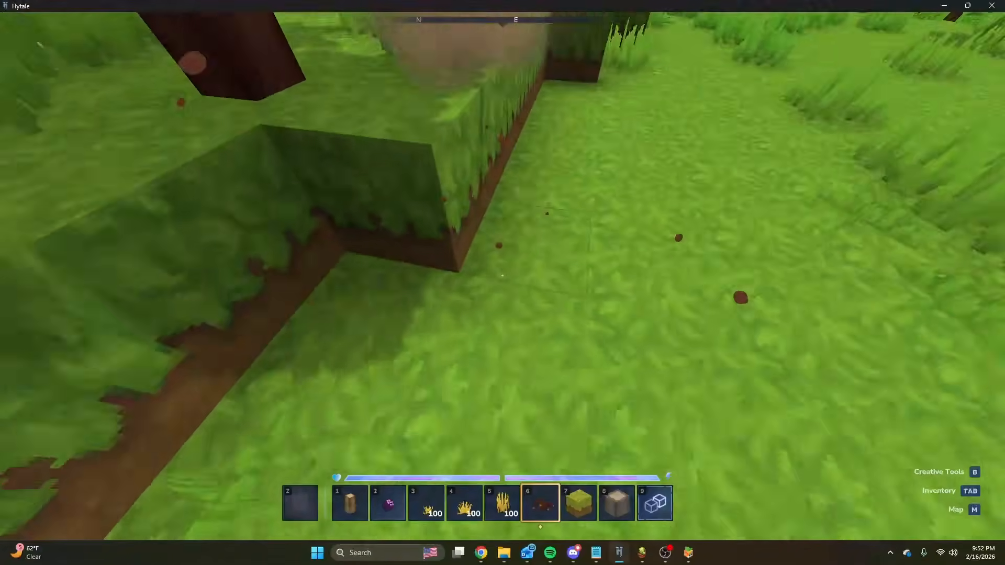
pyautogui.rightClick(502, 276)
# Switch back to the Forest_Trees graph and review the Cluster Prop's branches and the Column Prop's Static Directionality and scanner.
pyautogui.press('/')
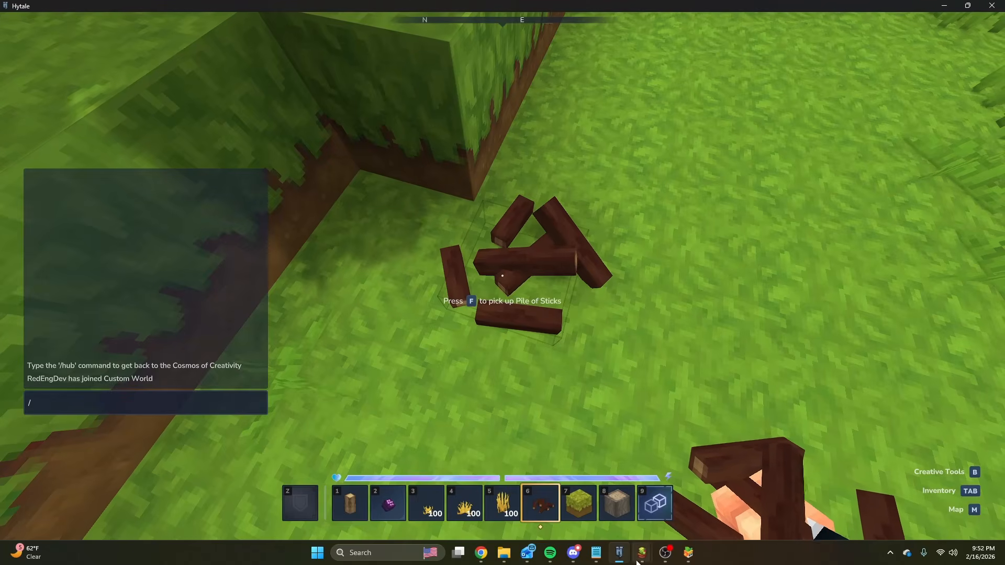
pyautogui.moveTo(641, 558)
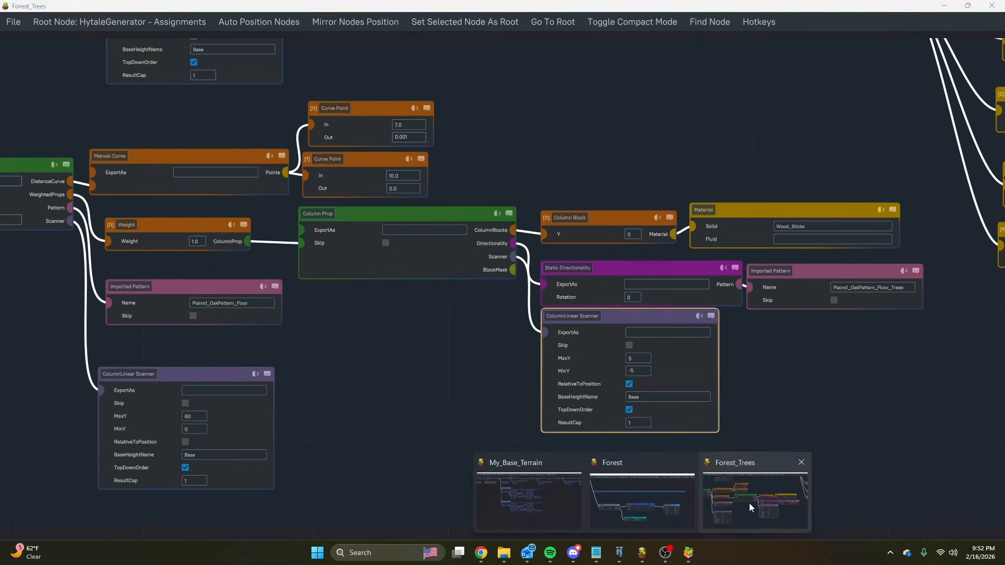
pyautogui.click(750, 504)
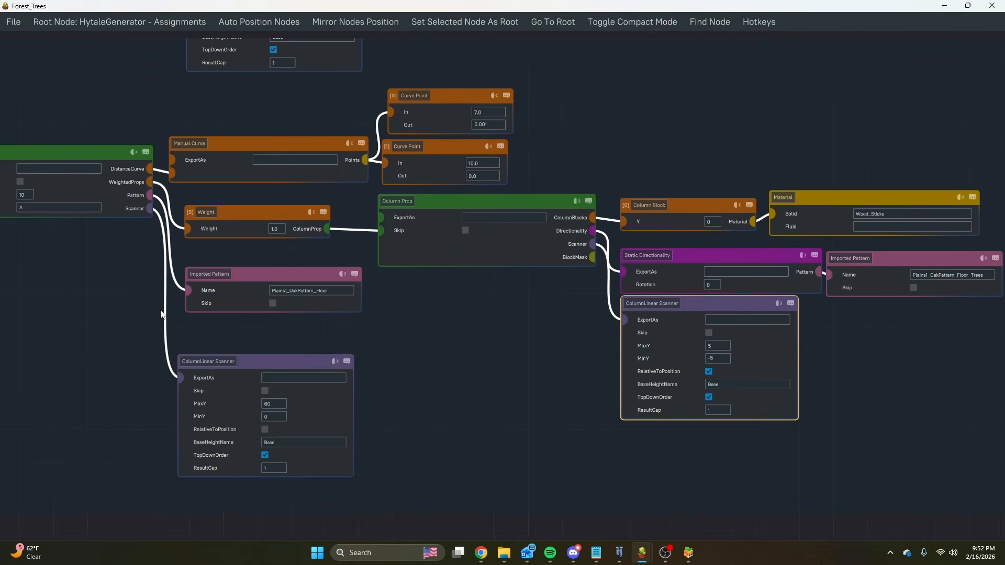
pyautogui.moveTo(161, 310); pyautogui.dragTo(260, 315, button='middle')
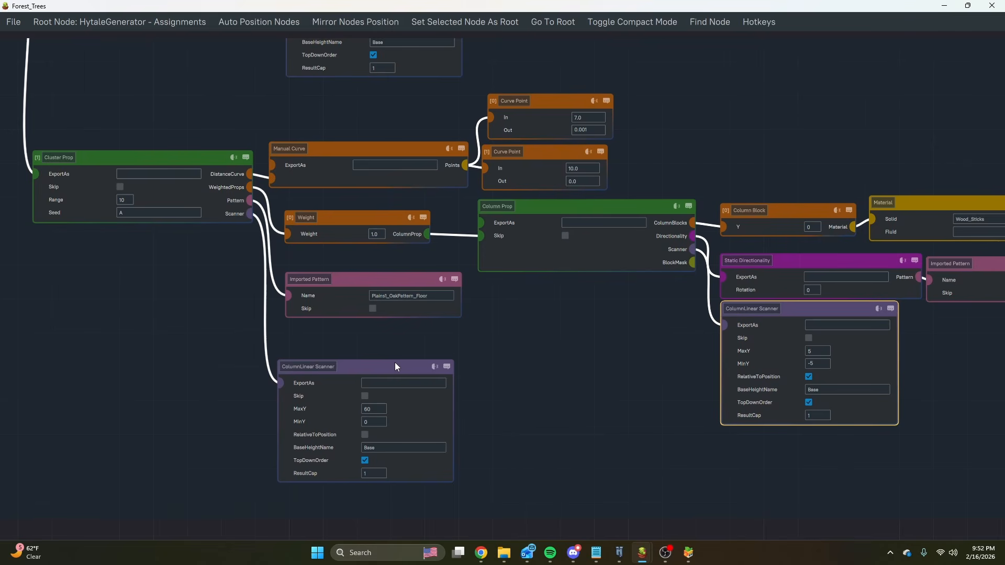
pyautogui.moveTo(587, 360); pyautogui.dragTo(395, 337, button='middle')
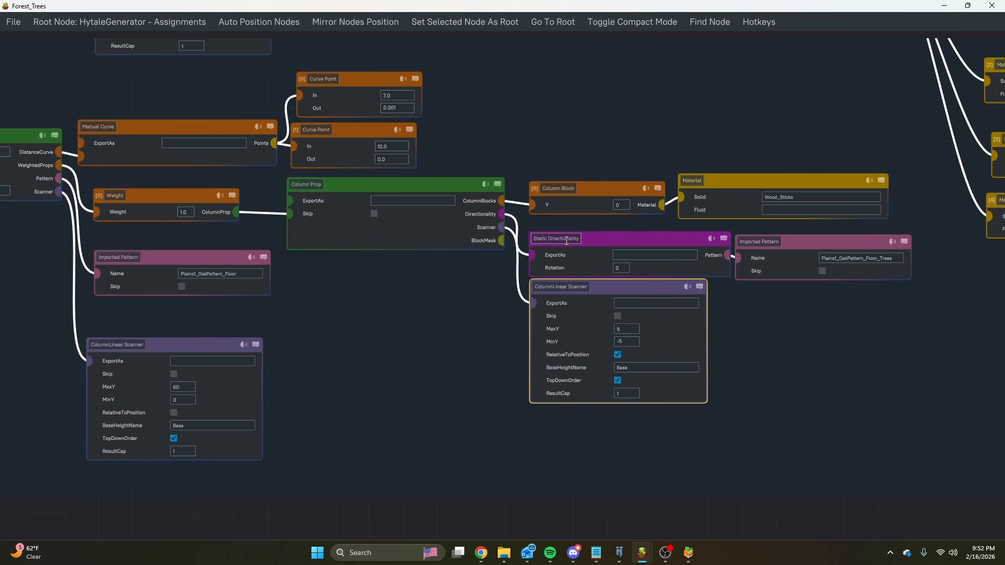
# Review the Small Trees group in the Forest_Trees graph, examining the Prefab Prop's weighted tree paths, directionality, floor pattern and scanner.
pyautogui.scroll(-6, 555, 248)
pyautogui.moveTo(546, 150); pyautogui.dragTo(533, 234, button='middle')
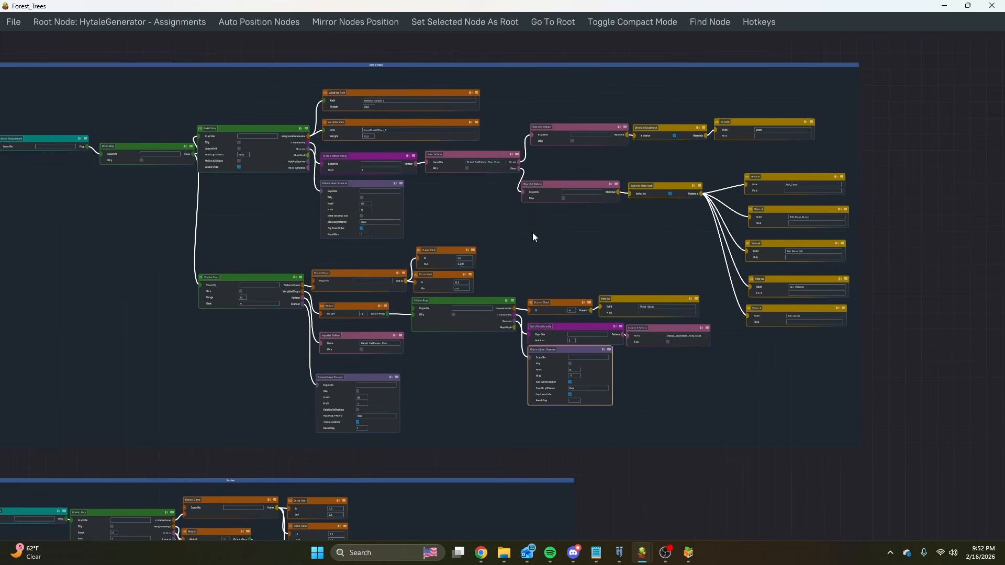
pyautogui.scroll(3, 448, 160)
pyautogui.scroll(1, 448, 159)
pyautogui.moveTo(470, 222); pyautogui.dragTo(541, 273, button='middle')
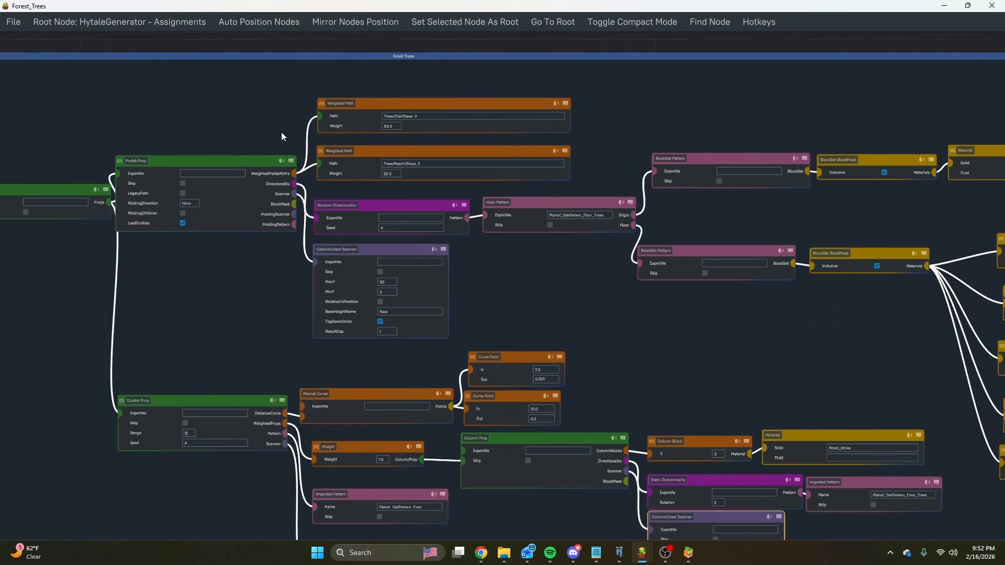
pyautogui.moveTo(306, 98); pyautogui.dragTo(310, 131, button='middle')
pyautogui.scroll(3, 397, 144)
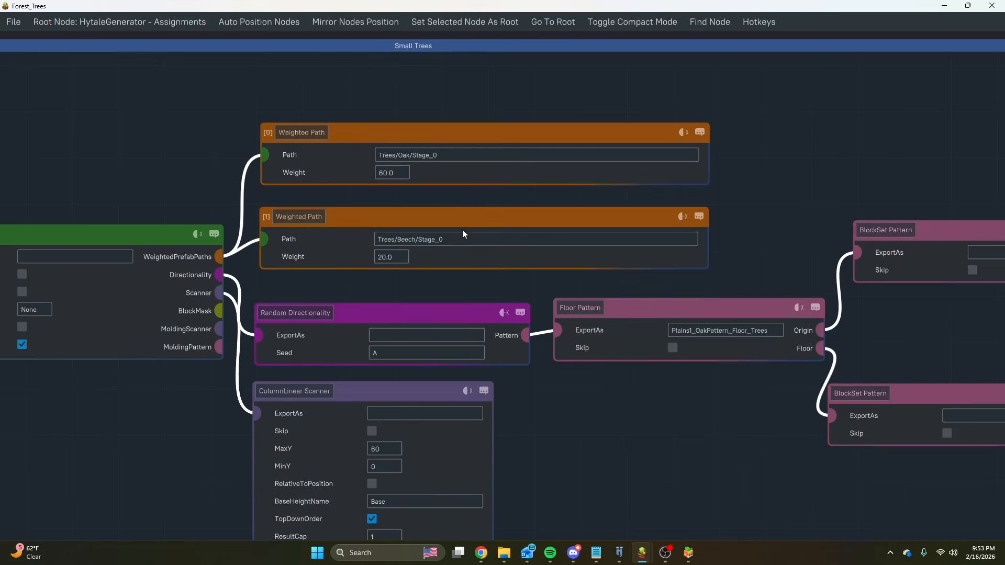
pyautogui.scroll(-3, 434, 247)
pyautogui.moveTo(289, 349); pyautogui.dragTo(392, 301, button='middle')
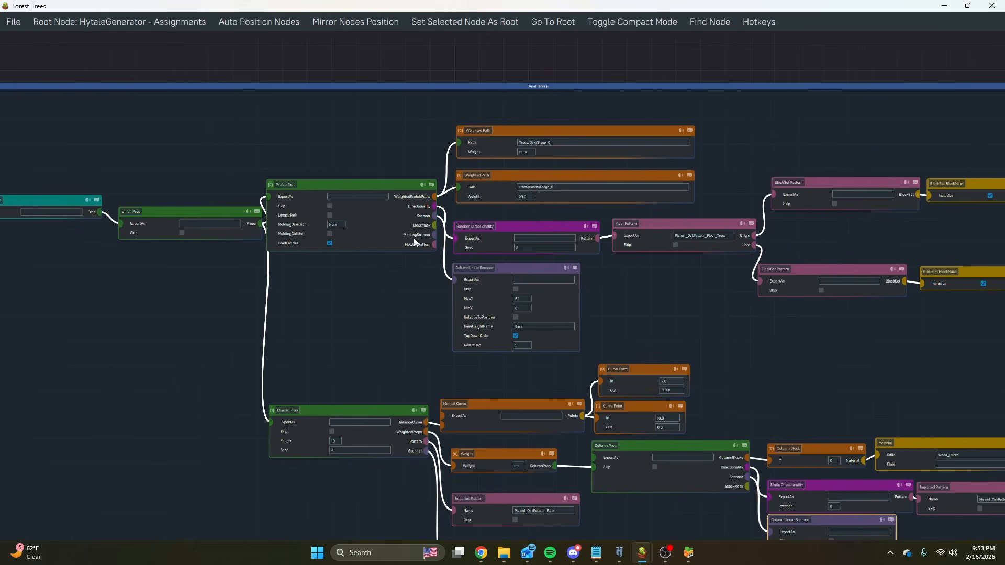
pyautogui.scroll(-5, 309, 266)
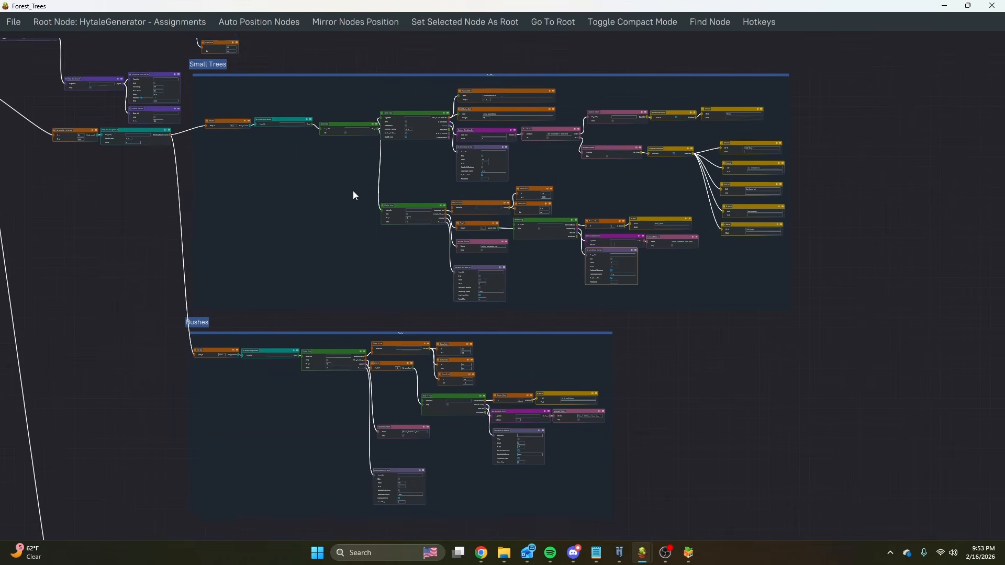
# Review the Bushes group, examining the Cluster Prop's distance curve and the Column Prop's Plant_Bush_Green material, directionality and scanner.
pyautogui.scroll(5, 310, 208)
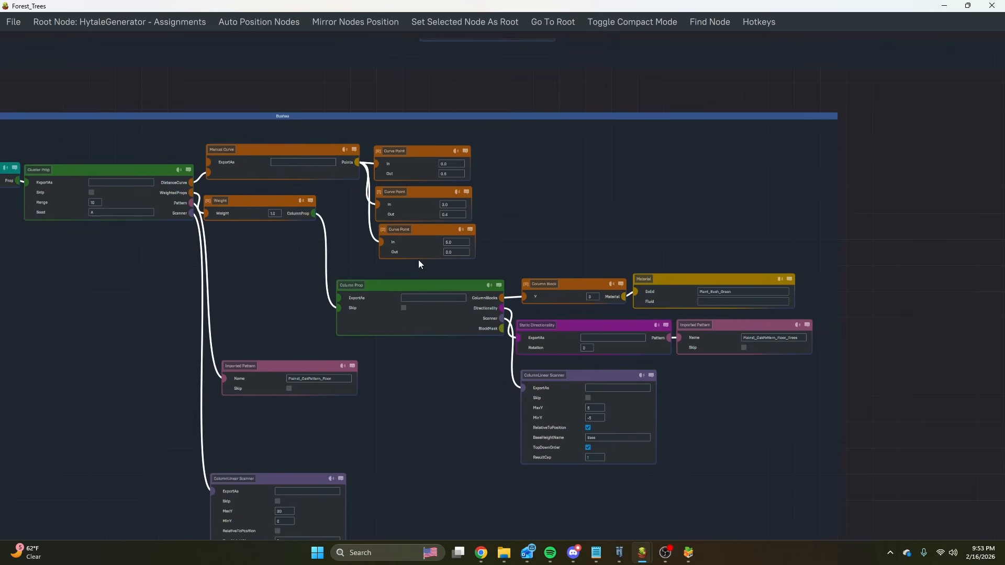
pyautogui.moveTo(419, 260); pyautogui.dragTo(601, 256, button='middle')
pyautogui.scroll(4, 620, 318)
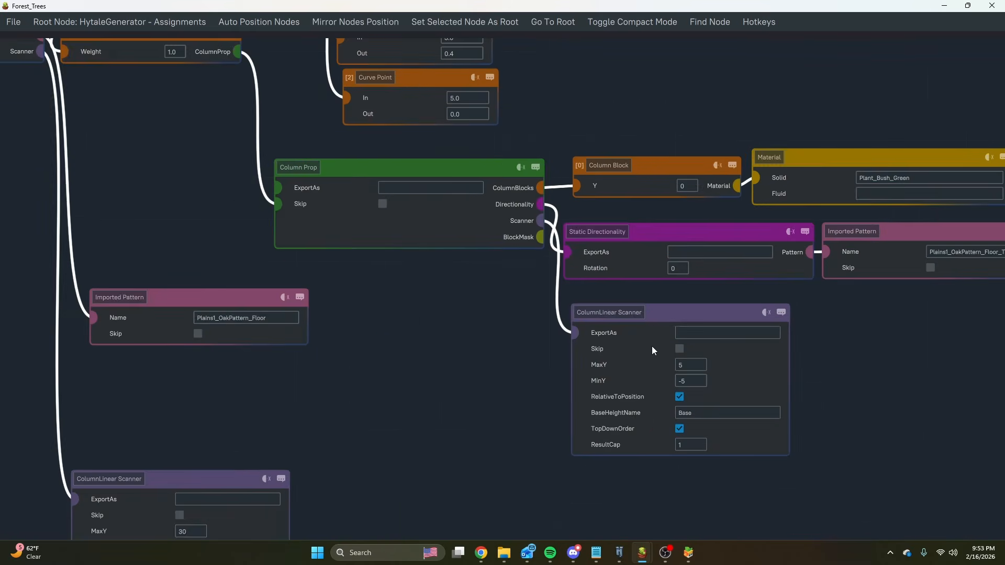
pyautogui.scroll(-4, 771, 356)
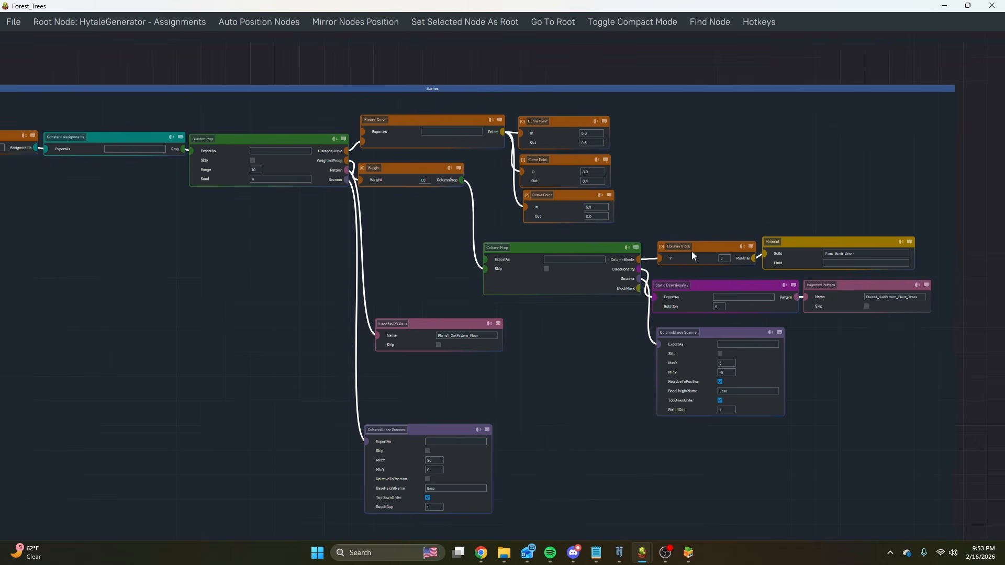
pyautogui.scroll(1, 700, 232)
pyautogui.moveTo(630, 204); pyautogui.dragTo(658, 189, button='middle')
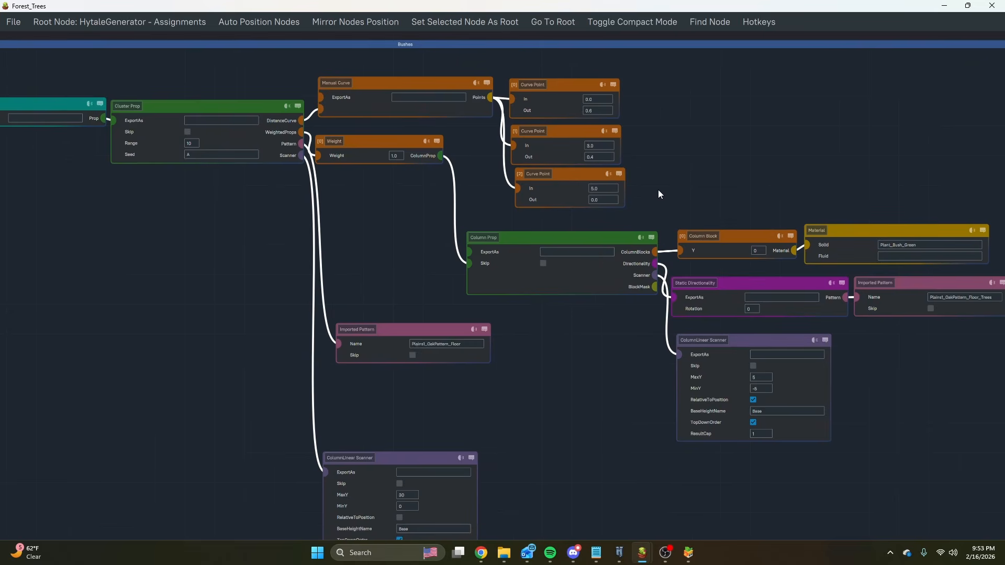
pyautogui.scroll(-2, 591, 283)
pyautogui.moveTo(583, 373); pyautogui.dragTo(598, 297, button='middle')
pyautogui.scroll(4, 487, 375)
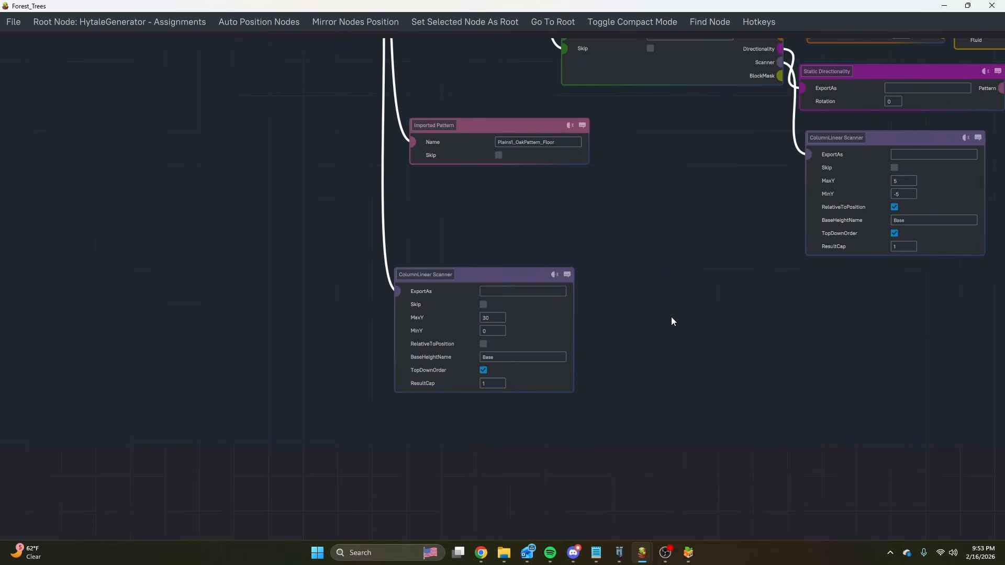
# Compare the MaxY settings of the Cluster Props' ColumnLinear Scanners in the Bushes and Small Trees groups.
pyautogui.scroll(-5, 655, 322)
pyautogui.scroll(5, 587, 321)
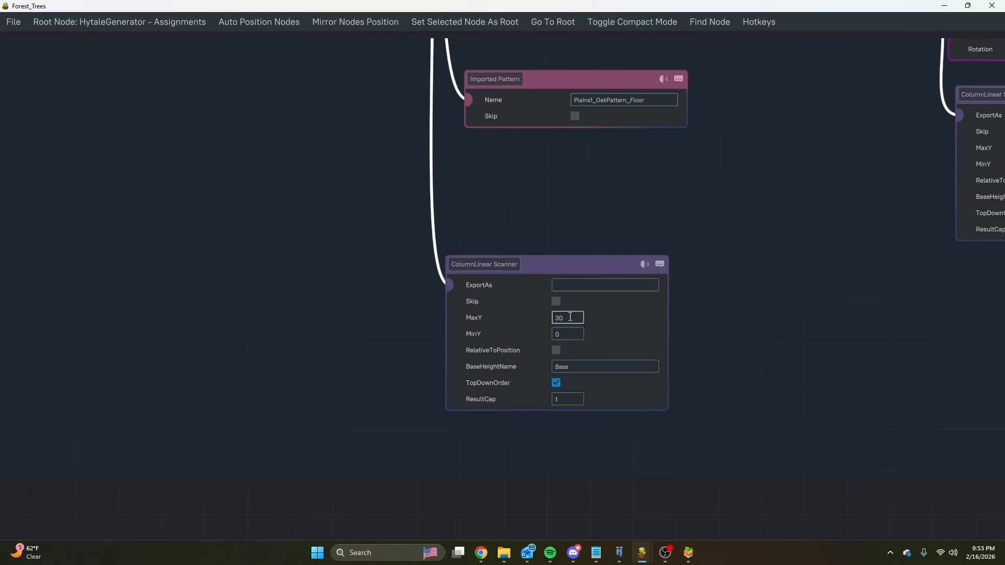
pyautogui.scroll(-4, 675, 309)
pyautogui.scroll(-1, 680, 332)
pyautogui.moveTo(721, 197); pyautogui.dragTo(632, 335, button='middle')
pyautogui.scroll(-5, 632, 335)
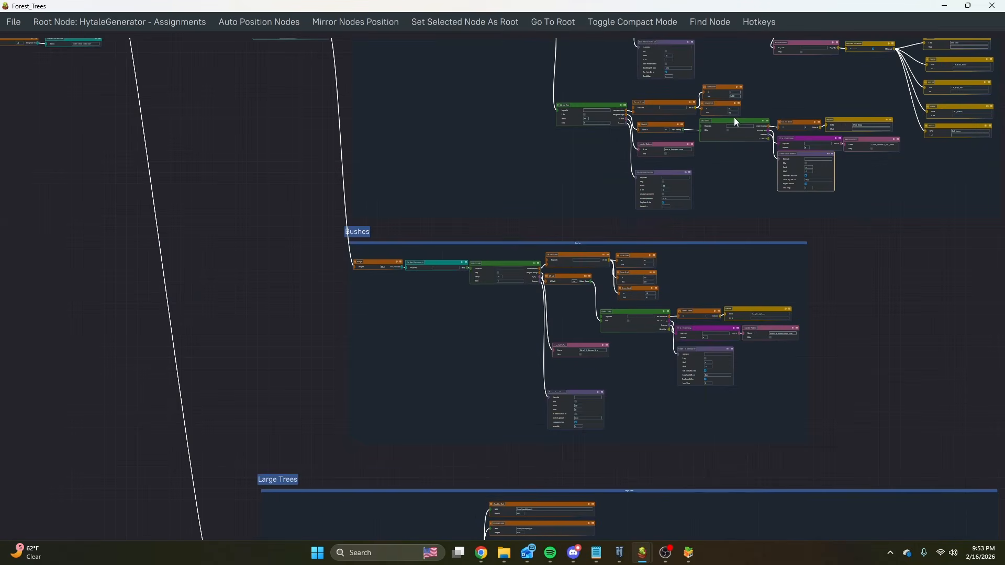
pyautogui.scroll(11, 858, 147)
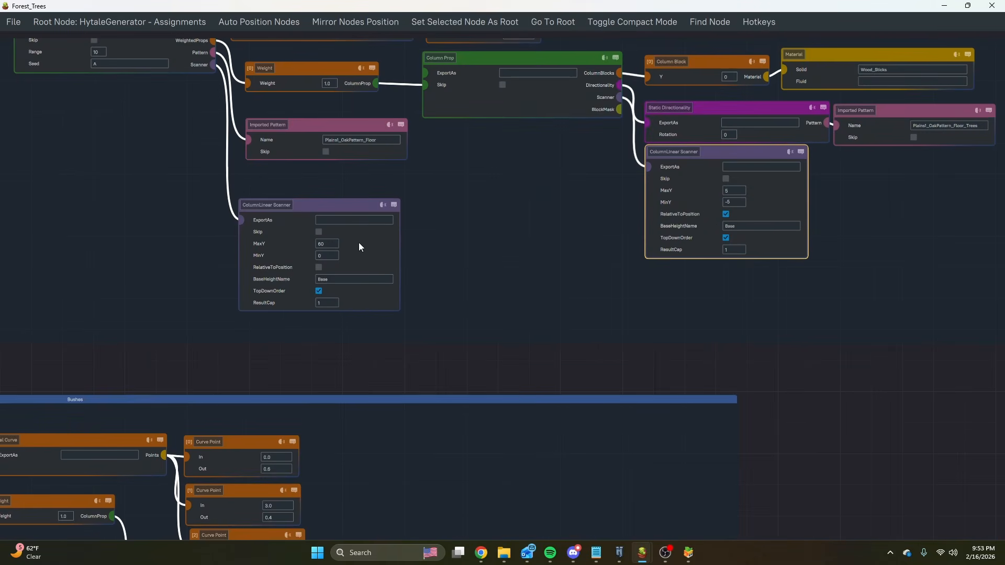
pyautogui.scroll(-1, 451, 345)
pyautogui.scroll(-3, 457, 363)
pyautogui.moveTo(458, 364); pyautogui.dragTo(641, 176, button='middle')
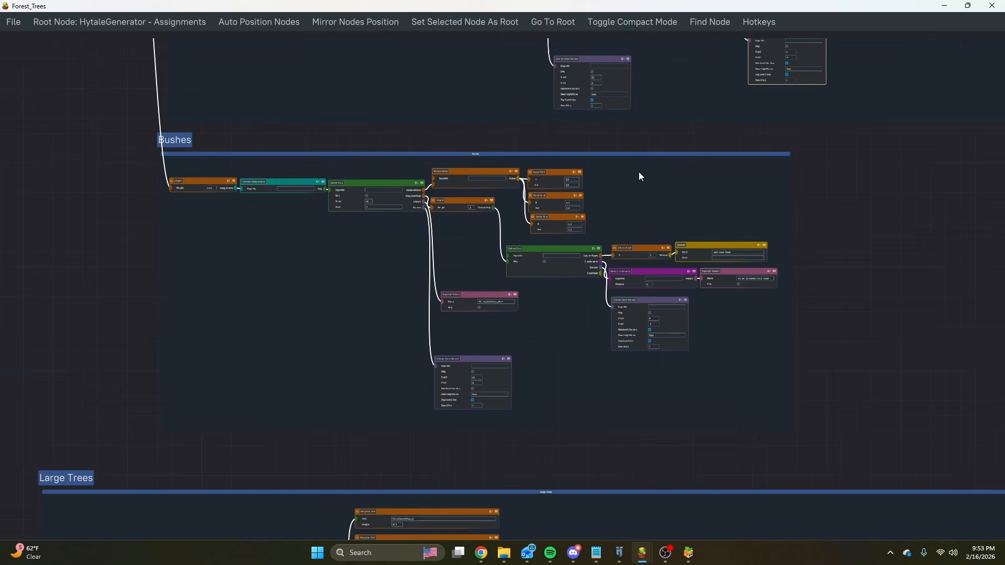
# Review the Large Trees group, examining the Prefab Prop's weighted Beech and Oak paths and the cluster branches below it.
pyautogui.scroll(-5, 576, 221)
pyautogui.moveTo(257, 303); pyautogui.dragTo(247, 176, button='middle')
pyautogui.moveTo(241, 212); pyautogui.dragTo(222, 162, button='middle')
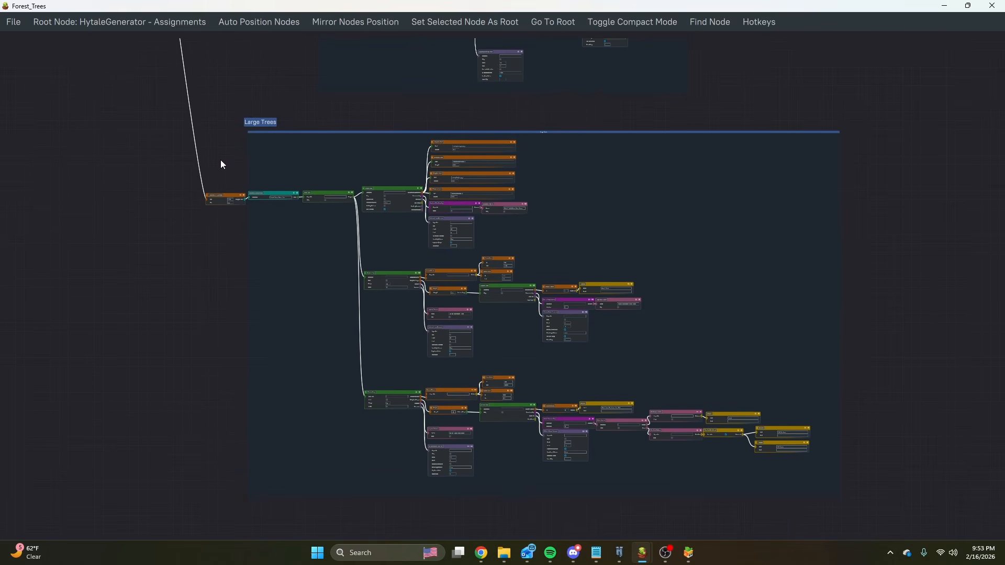
pyautogui.scroll(6, 436, 150)
pyautogui.scroll(3, 540, 212)
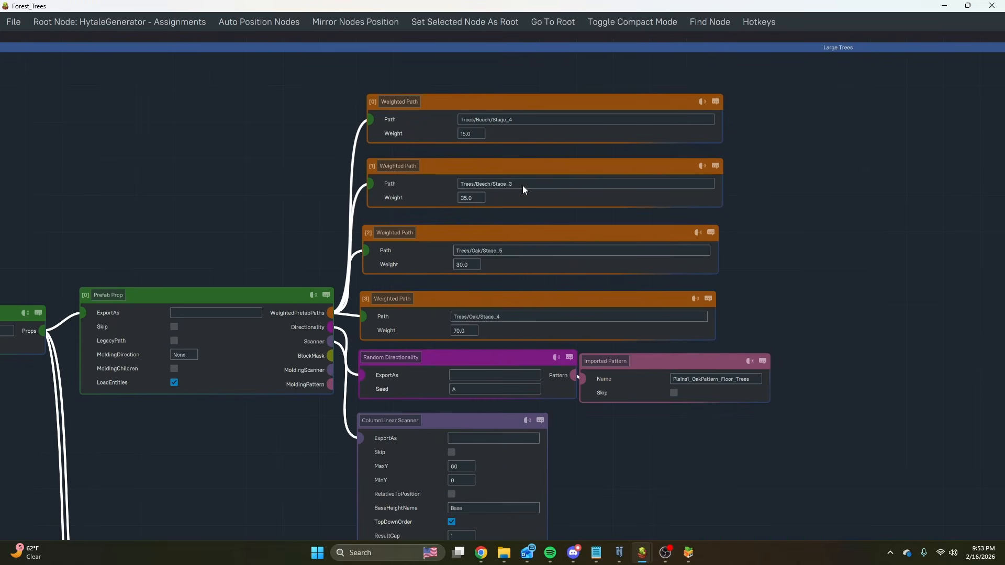
pyautogui.scroll(-5, 330, 241)
pyautogui.scroll(-1, 330, 241)
pyautogui.moveTo(263, 227); pyautogui.dragTo(315, 161, button='middle')
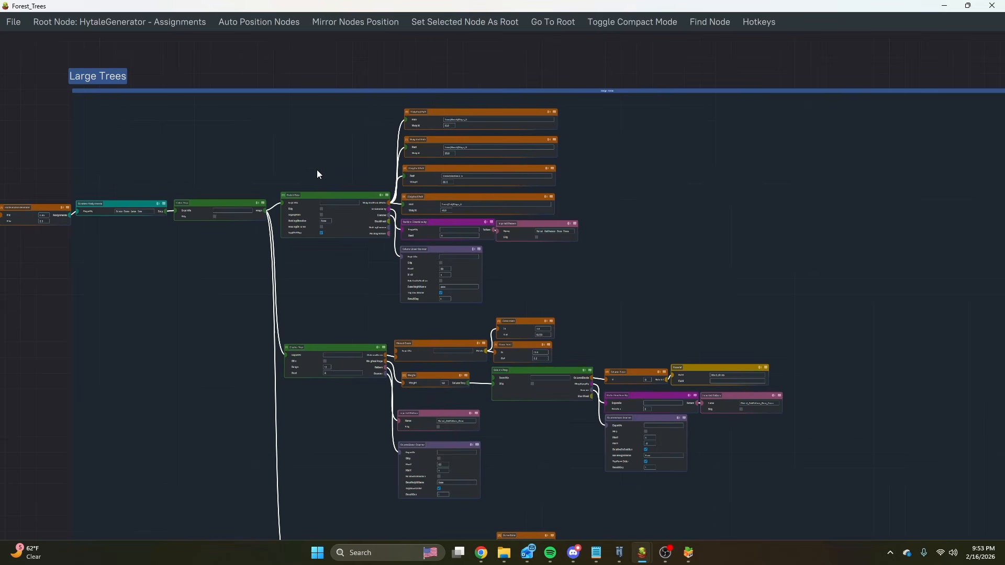
# Switch to Hytale and open the HytaleAssets folder in the prefab browser.
pyautogui.click(619, 553)
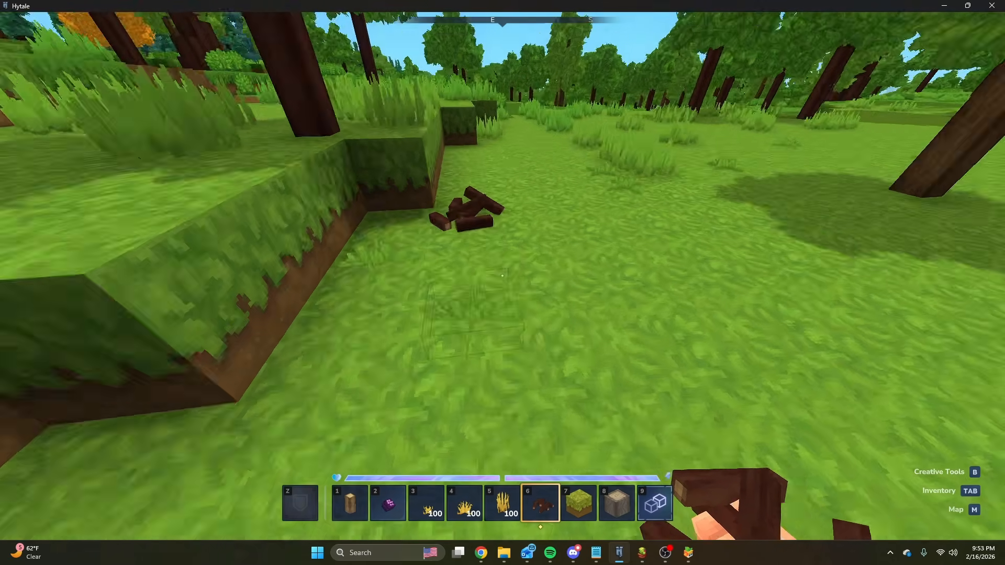
pyautogui.press('e')
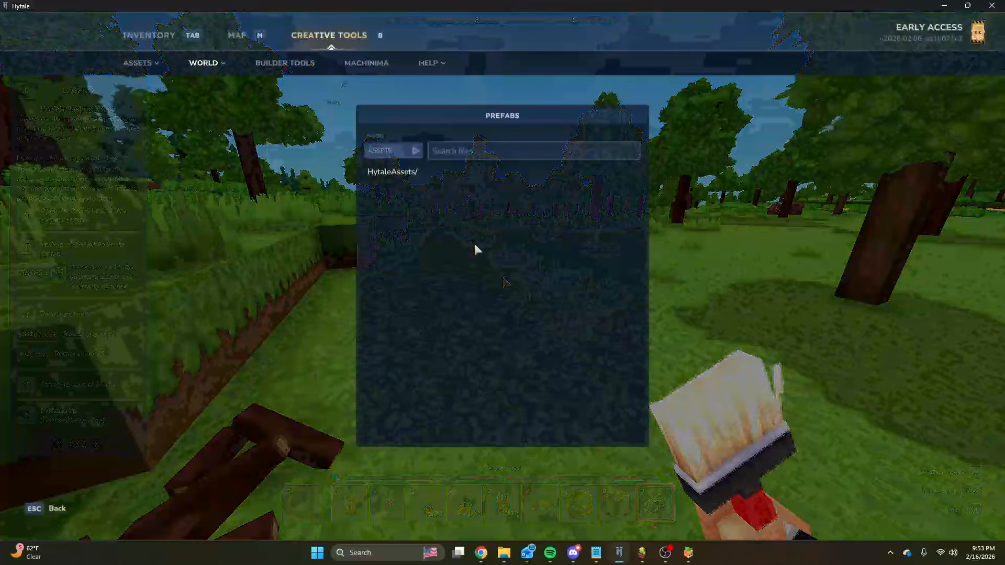
pyautogui.click(397, 171)
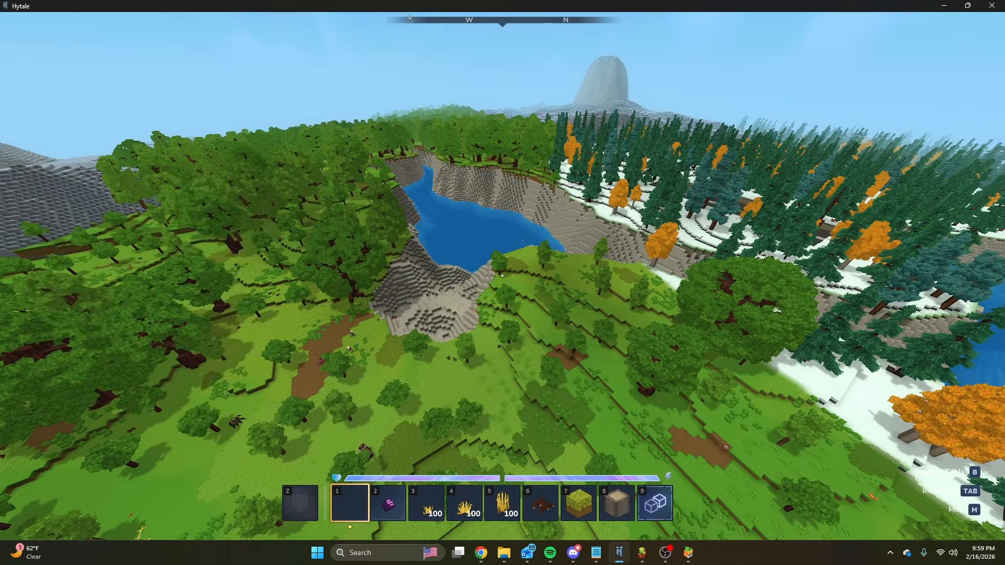
# Switch back to the Forest_Trees graph and look over the Prefab Prop branch of the Large Trees group.
pyautogui.press('/')
pyautogui.moveTo(643, 553)
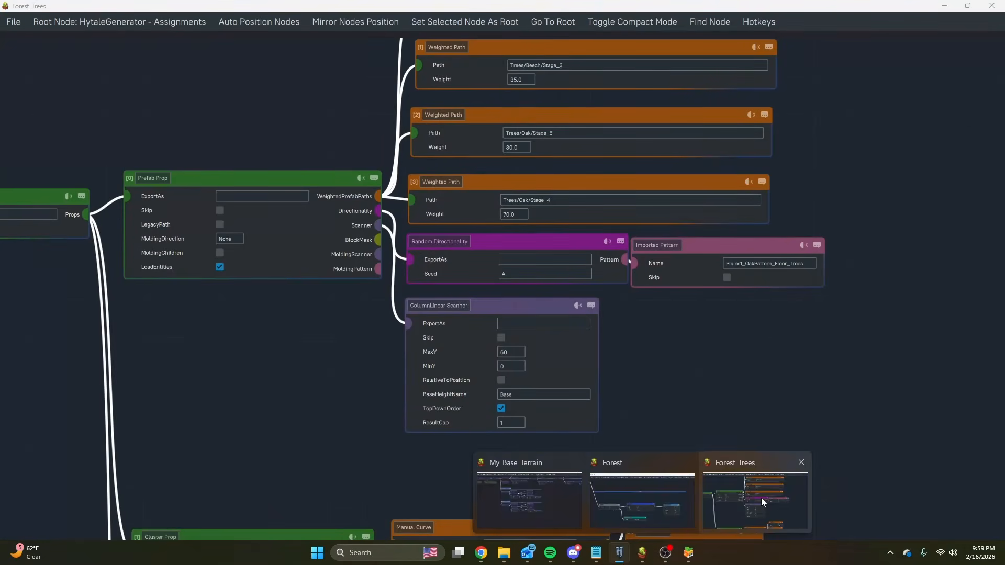
pyautogui.click(761, 498)
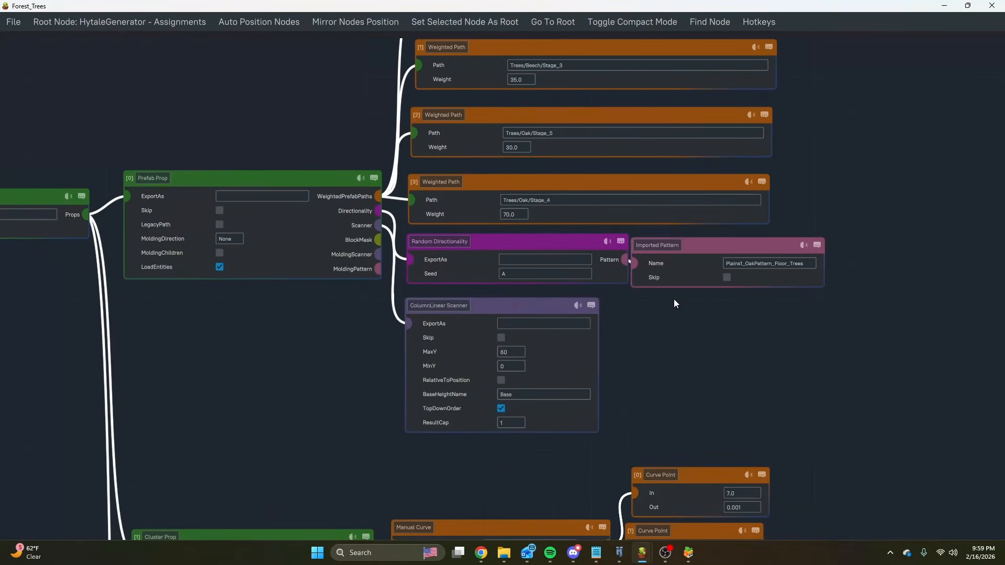
pyautogui.scroll(-2, 672, 304)
# Switch to Hytale, fly over the savanna and river, and descend to the bare green strip between the savanna and the stone slopes.
pyautogui.hotkey('alt', 'Tab')
pyautogui.press('w')
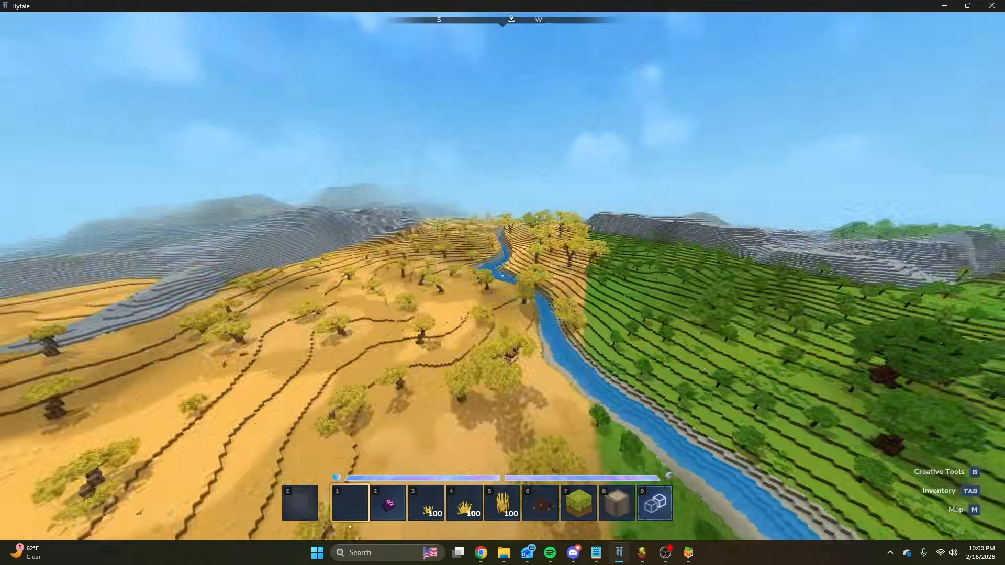
pyautogui.press('w')
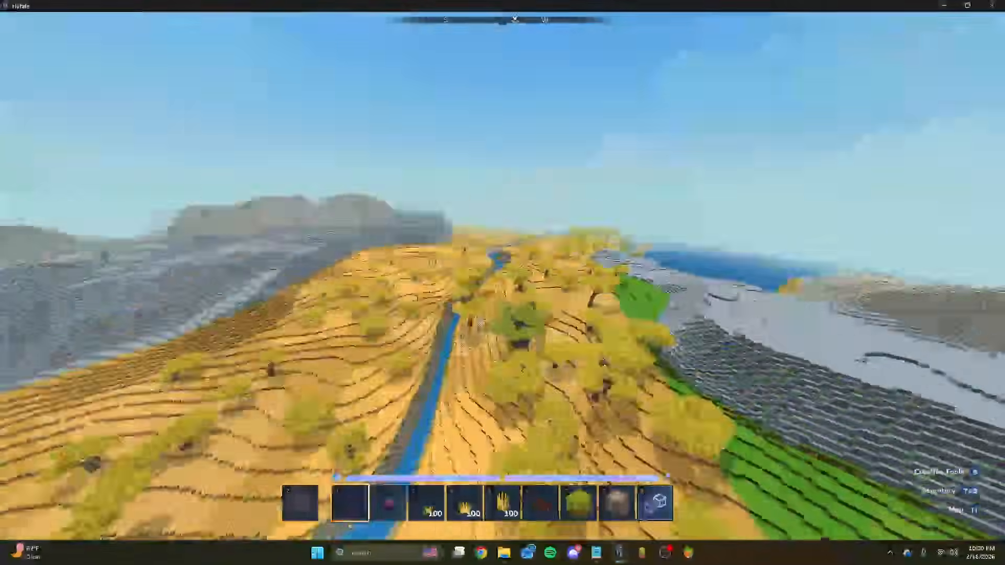
pyautogui.press('w')
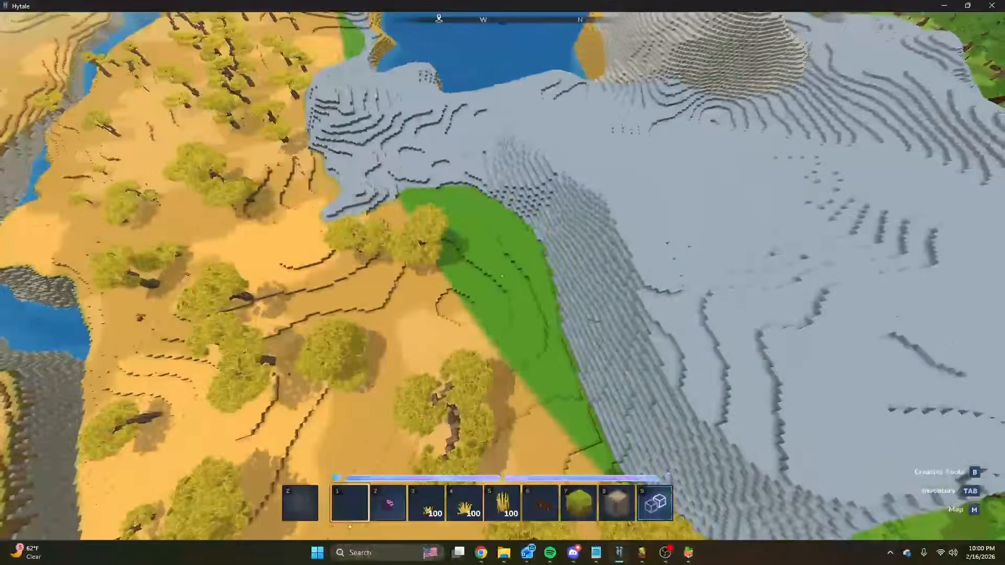
pyautogui.press('w')
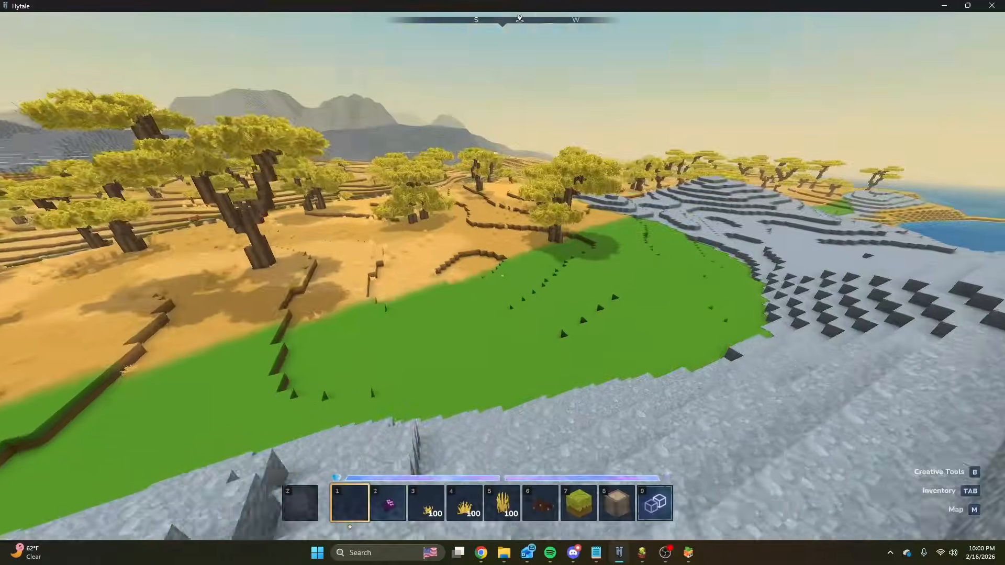
pyautogui.press('w')
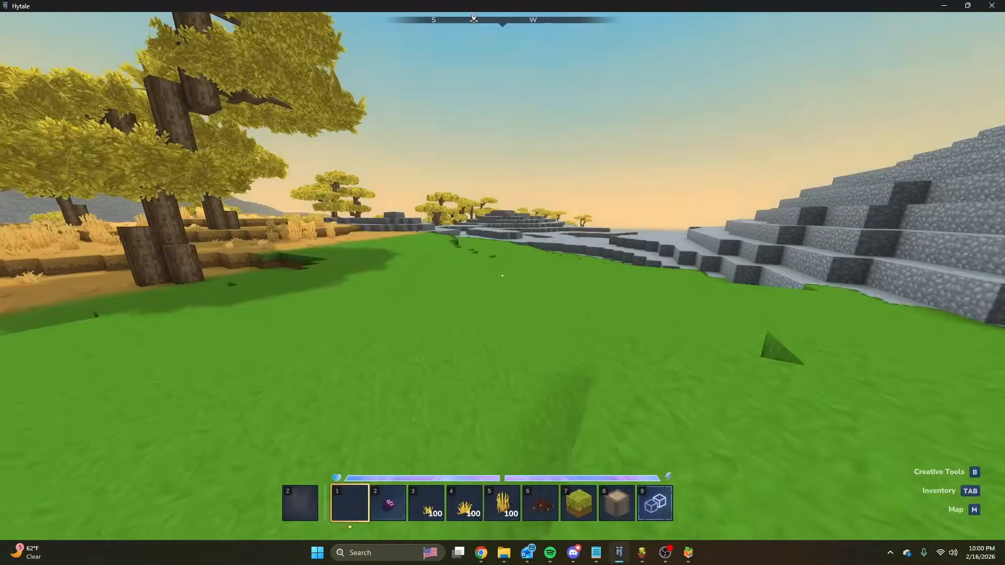
# Fly up from the green strip and survey the biome borders, savanna trees, river and coastline from above.
pyautogui.press('space')
pyautogui.press('w')
pyautogui.press('space')
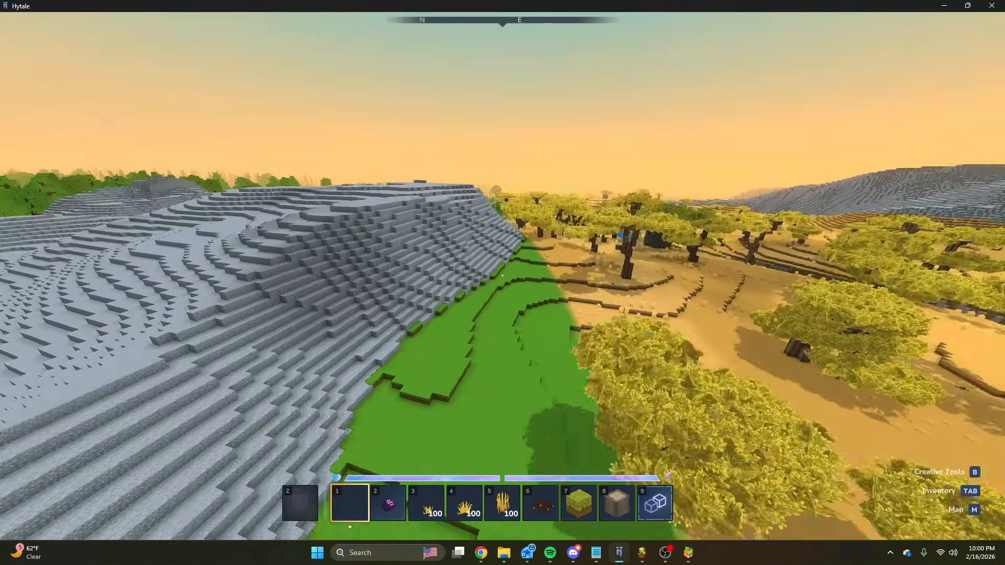
pyautogui.press('w')
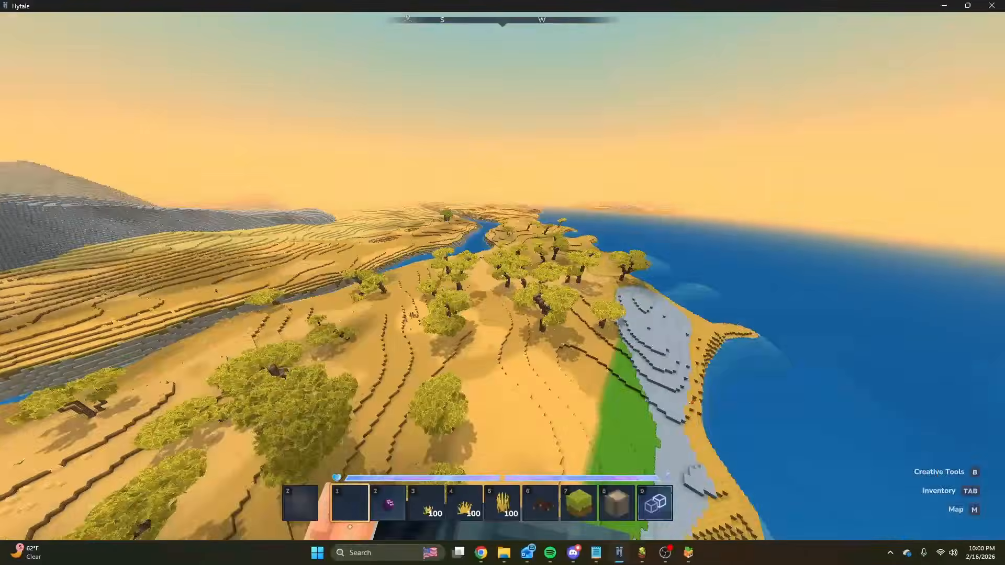
pyautogui.press('w')
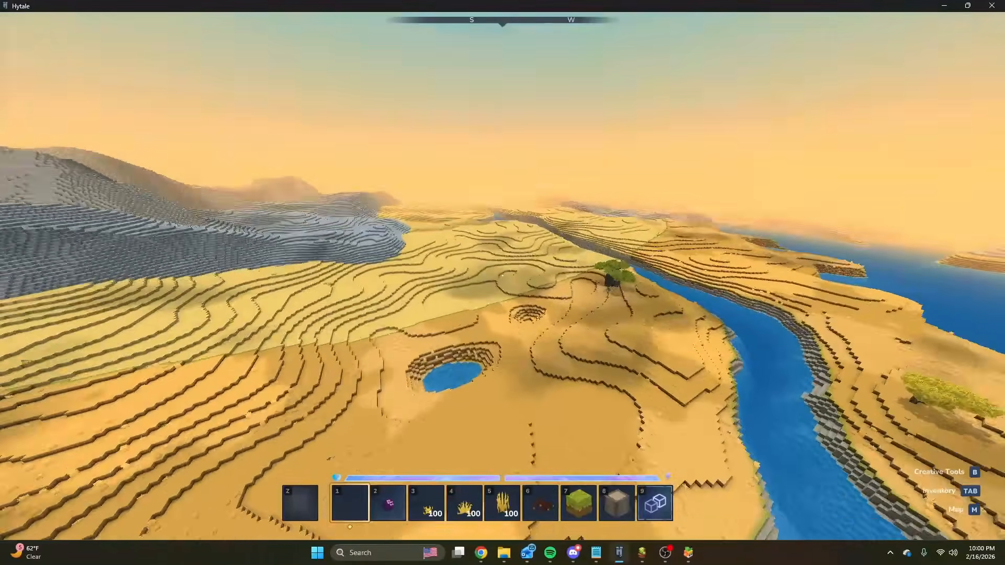
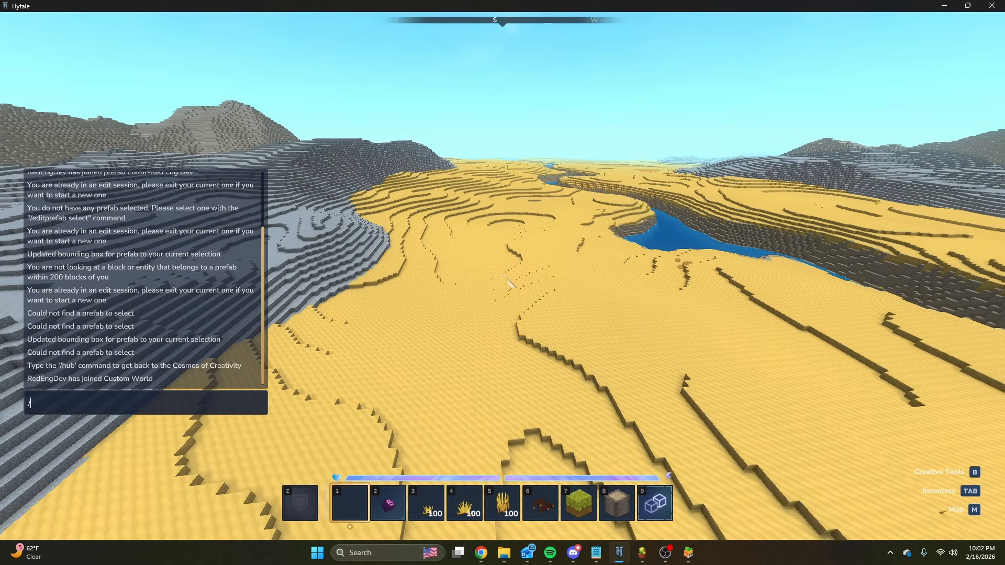
# Switch to the node editor's Open dialog and open Desert.json from the Land folder under Biomes.
pyautogui.moveTo(642, 552)
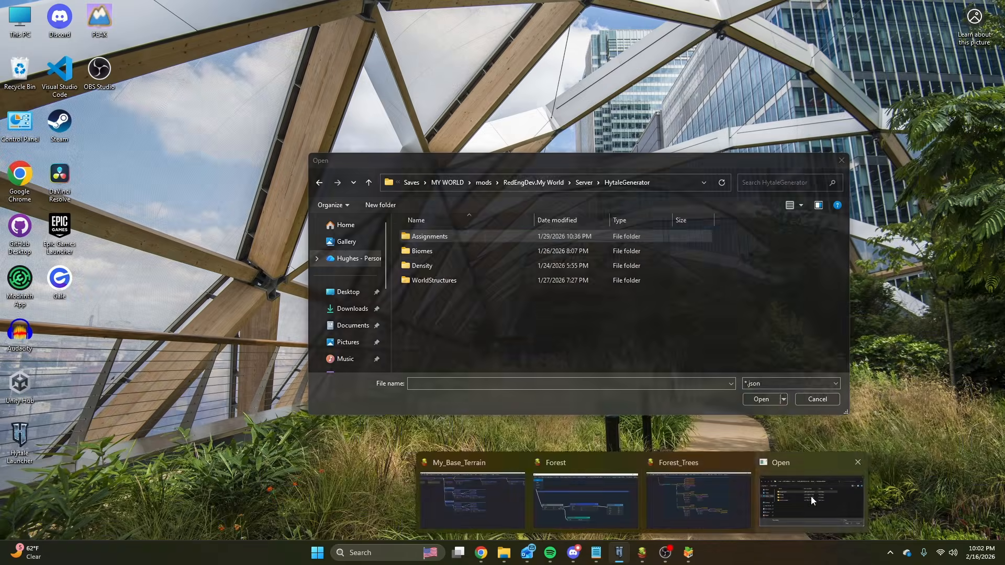
pyautogui.click(811, 499)
pyautogui.doubleClick(425, 251)
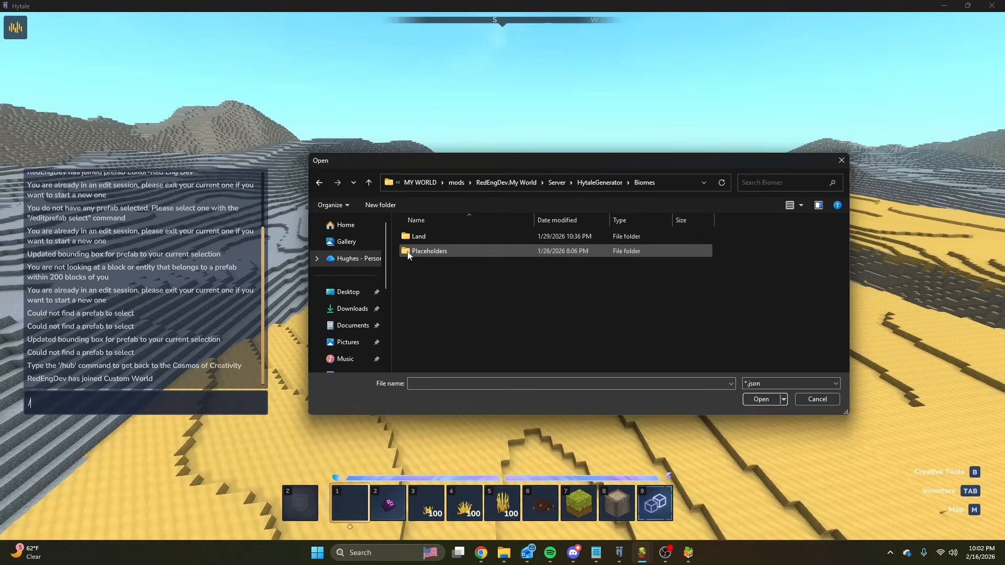
pyautogui.doubleClick(428, 240)
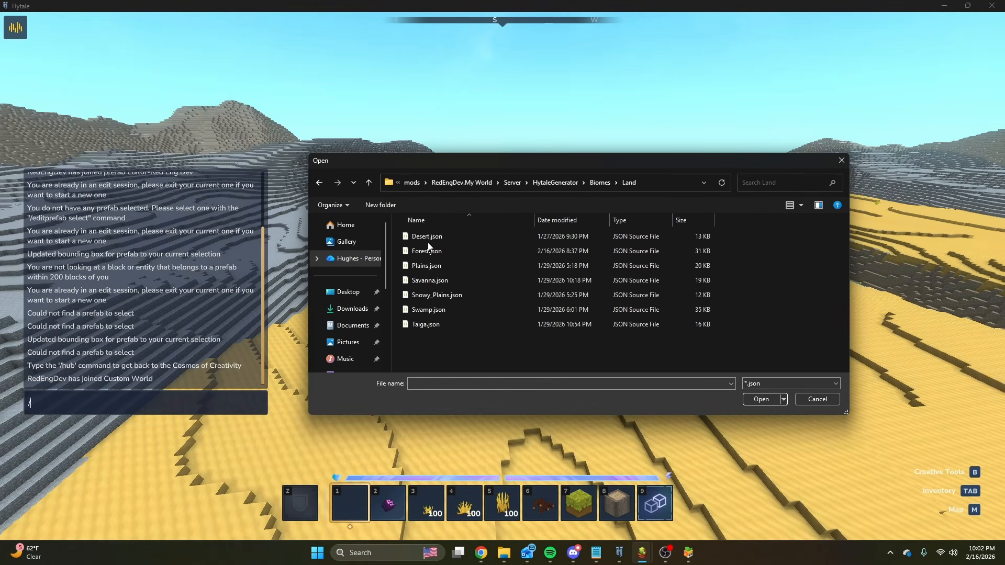
pyautogui.doubleClick(427, 238)
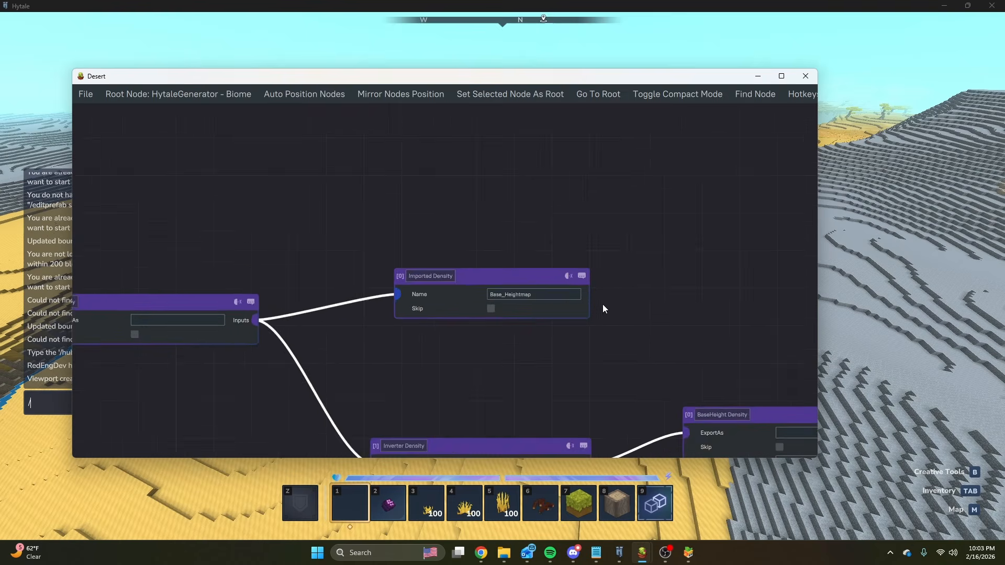
# Add a SimplexNoise2D Density node to the inputs of the Sum Density node, above the Base_Heightmap import.
pyautogui.moveTo(603, 305); pyautogui.dragTo(583, 283, button='middle')
pyautogui.scroll(-4, 582, 283)
pyautogui.scroll(3, 547, 281)
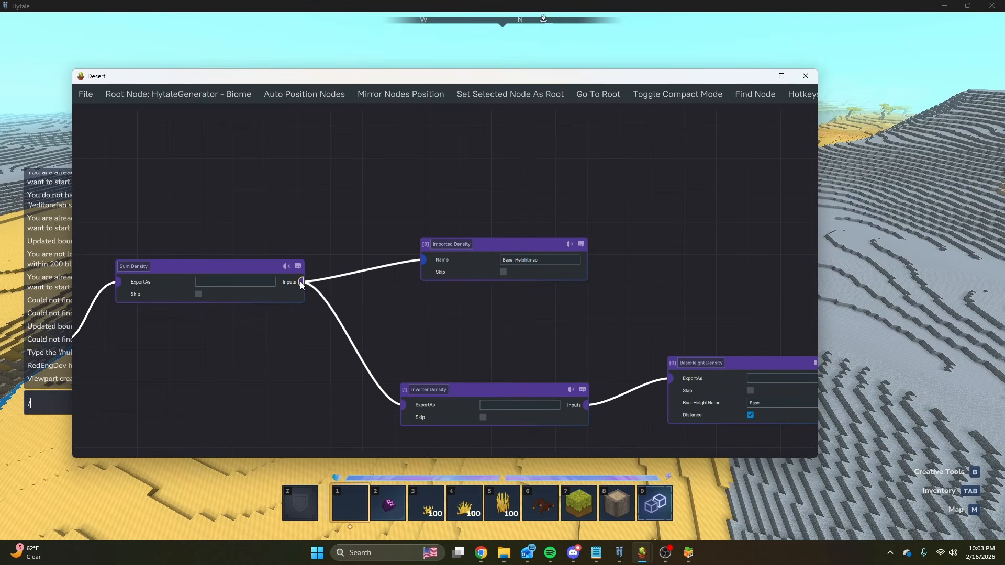
pyautogui.moveTo(302, 286); pyautogui.dragTo(418, 128)
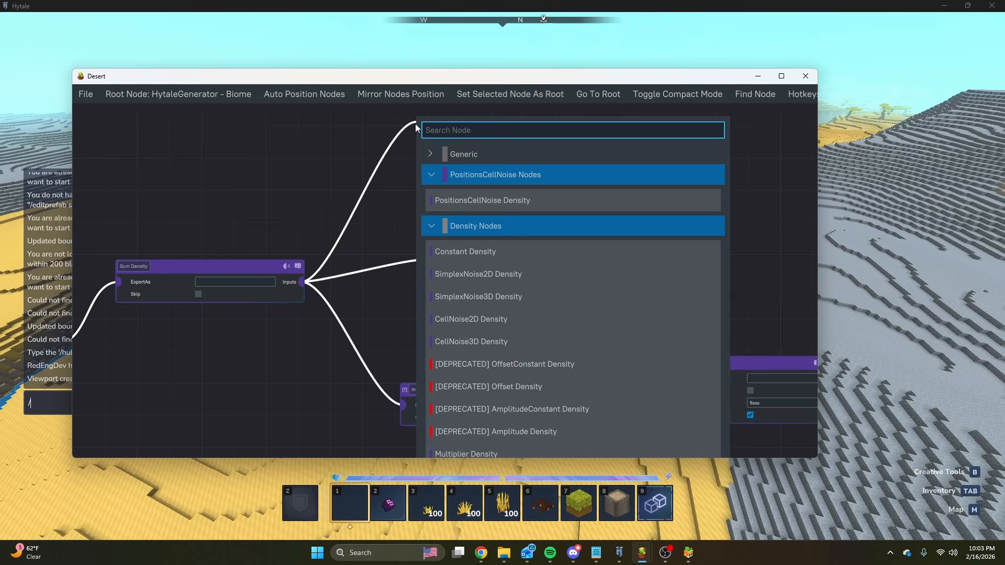
pyautogui.click(363, 244)
pyautogui.moveTo(548, 199); pyautogui.dragTo(504, 268, button='middle')
pyautogui.moveTo(255, 350); pyautogui.dragTo(379, 146)
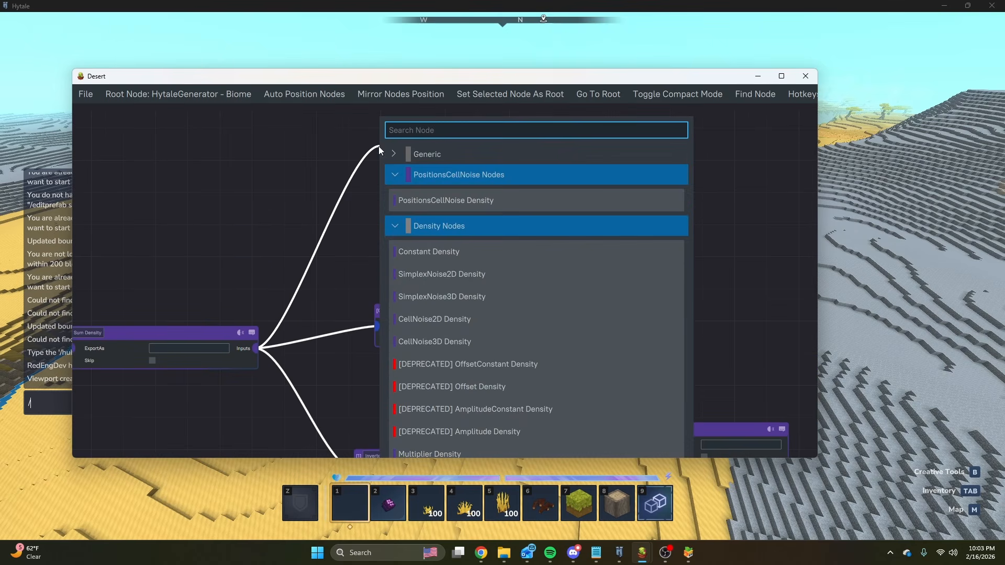
pyautogui.click(437, 276)
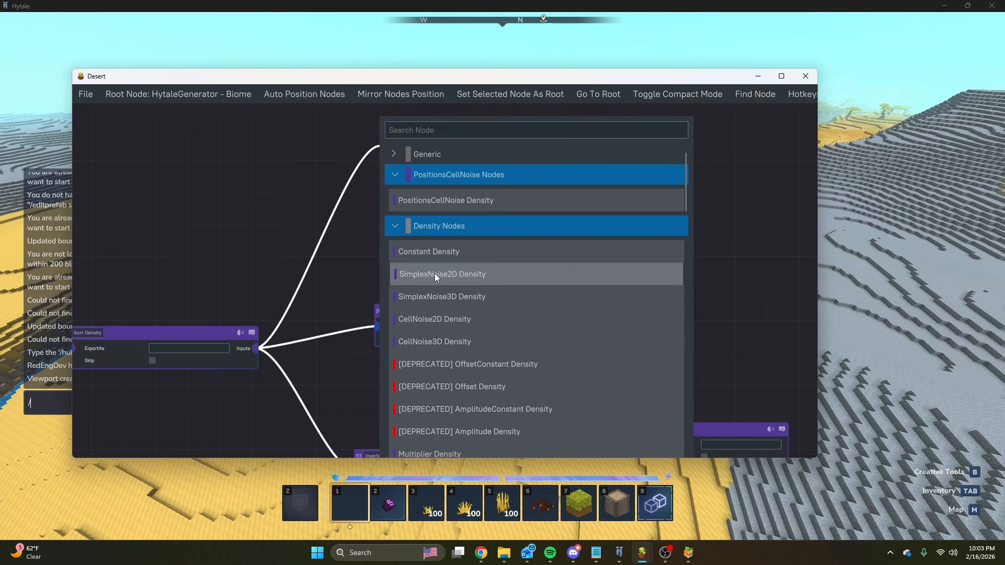
pyautogui.moveTo(478, 159); pyautogui.dragTo(521, 127)
pyautogui.scroll(-2, 468, 279)
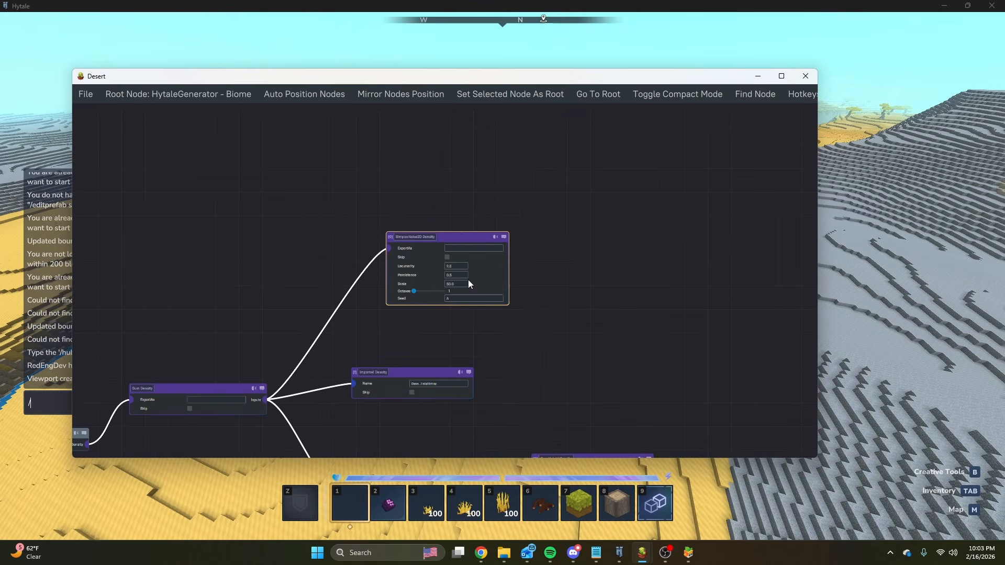
# Detach the SimplexNoise2D node from the Sum Density node and add a CurveMapper Density node to its inputs instead.
pyautogui.moveTo(461, 235); pyautogui.dragTo(324, 355)
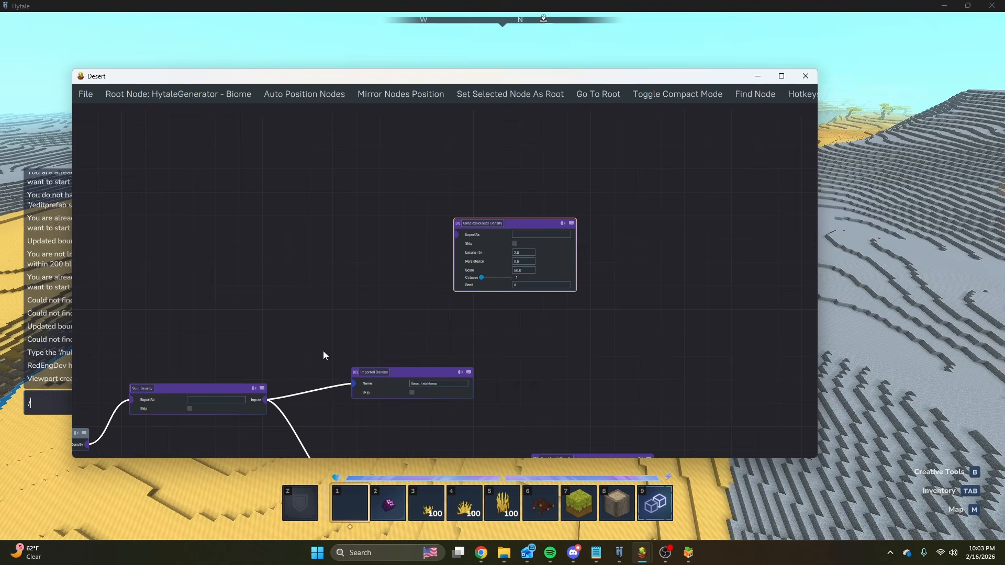
pyautogui.moveTo(267, 401); pyautogui.dragTo(352, 271)
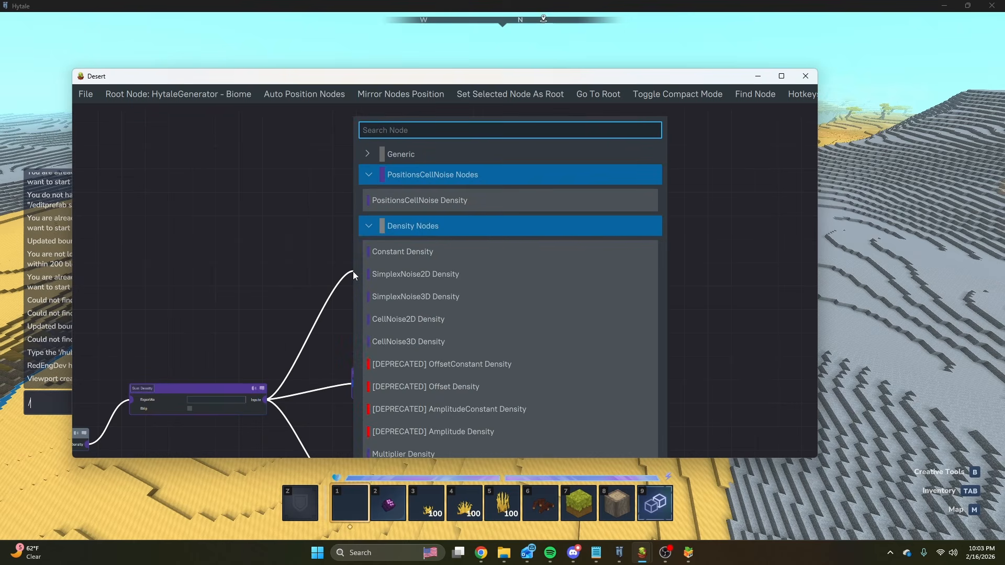
pyautogui.write('curv')
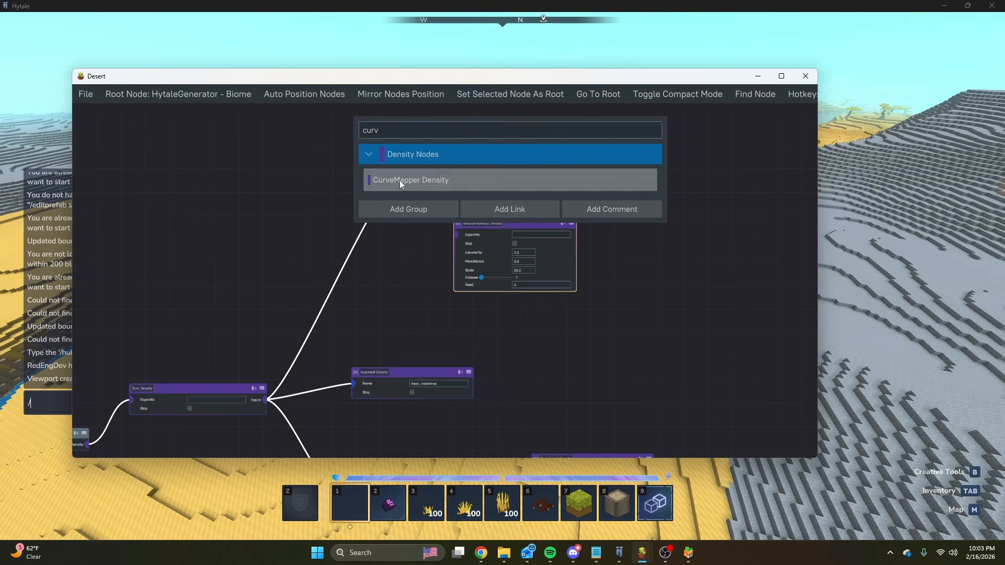
pyautogui.click(400, 180)
pyautogui.moveTo(425, 276); pyautogui.dragTo(388, 270)
# Move the SimplexNoise2D node beyond the CurveMapper Density node and connect it to the CurveMapper's inputs.
pyautogui.moveTo(526, 221); pyautogui.dragTo(588, 193)
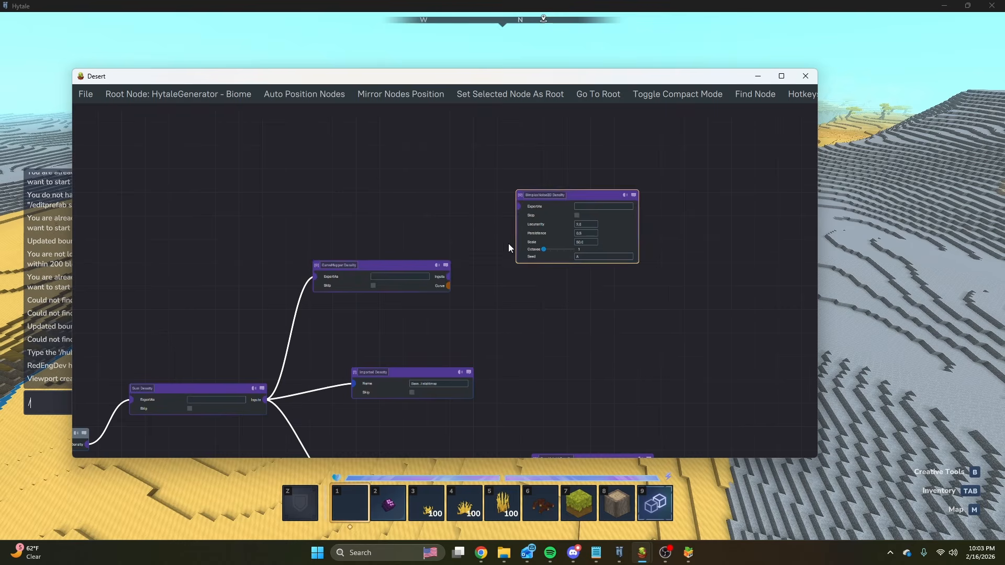
pyautogui.scroll(3, 508, 243)
pyautogui.moveTo(369, 269); pyautogui.dragTo(418, 268)
pyautogui.click(590, 335)
# Switch to Hytale and fly around the stone mountains, examining their ridges, slopes and the transitions to the desert and coastline.
pyautogui.click(934, 221)
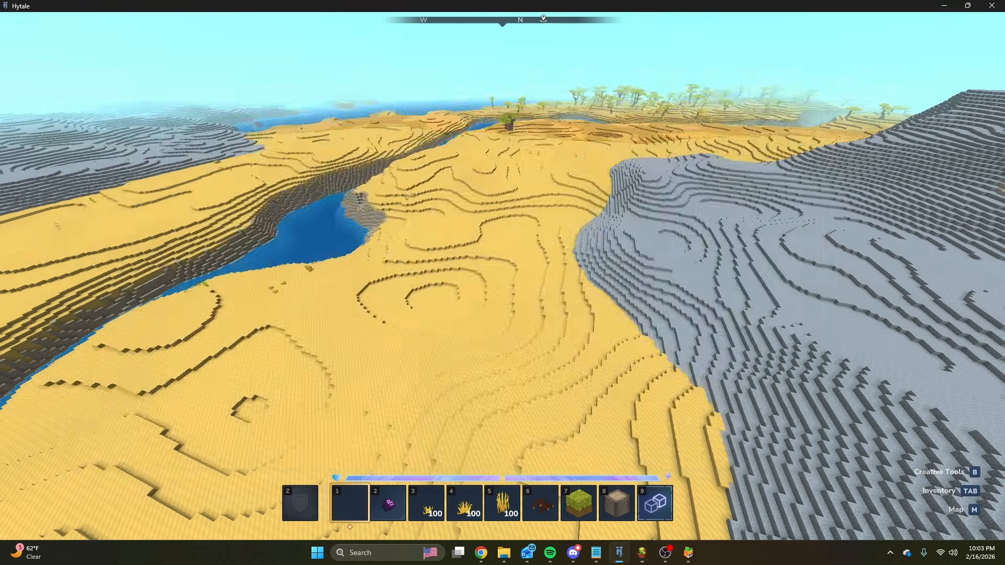
pyautogui.press('w')
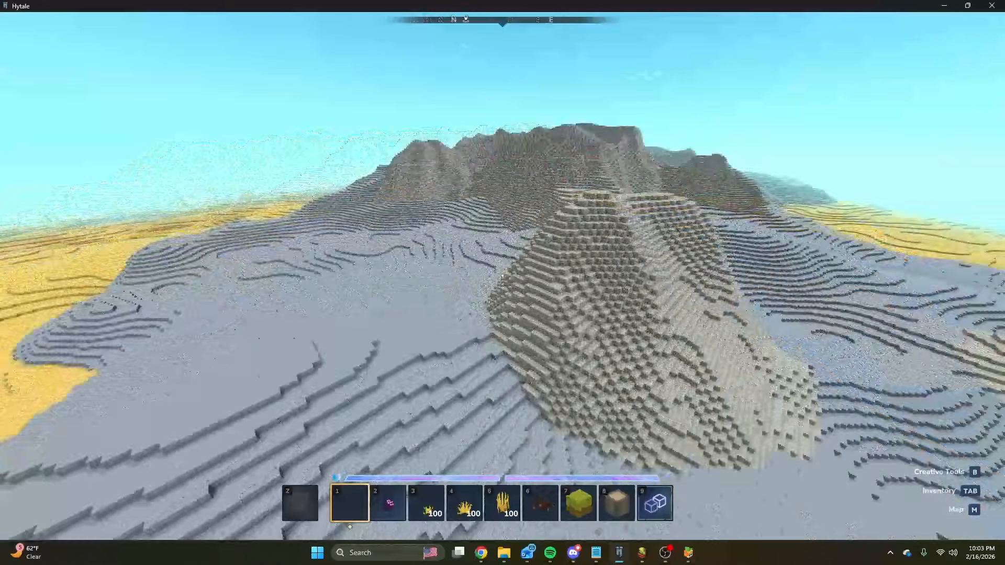
pyautogui.press('w')
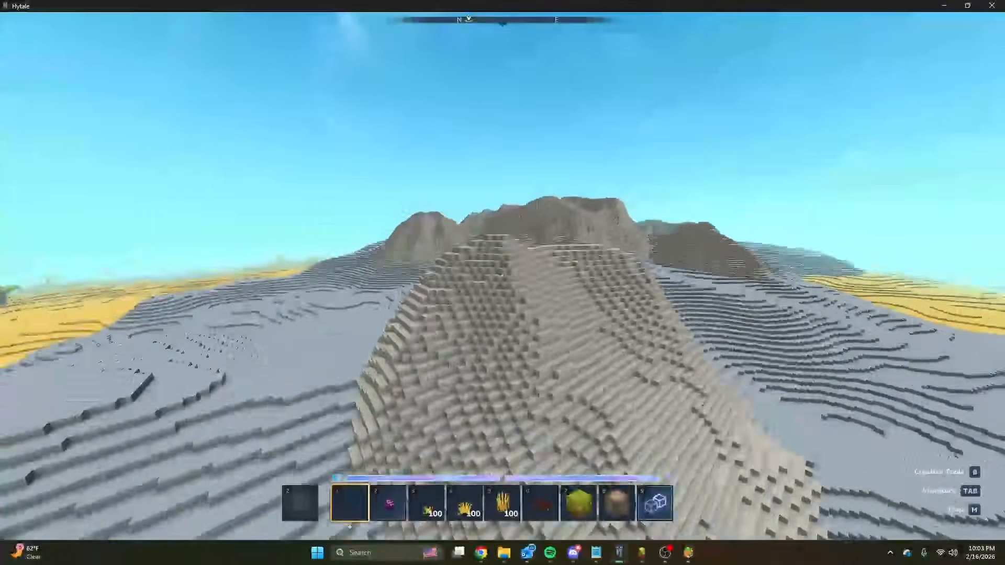
pyautogui.press('w')
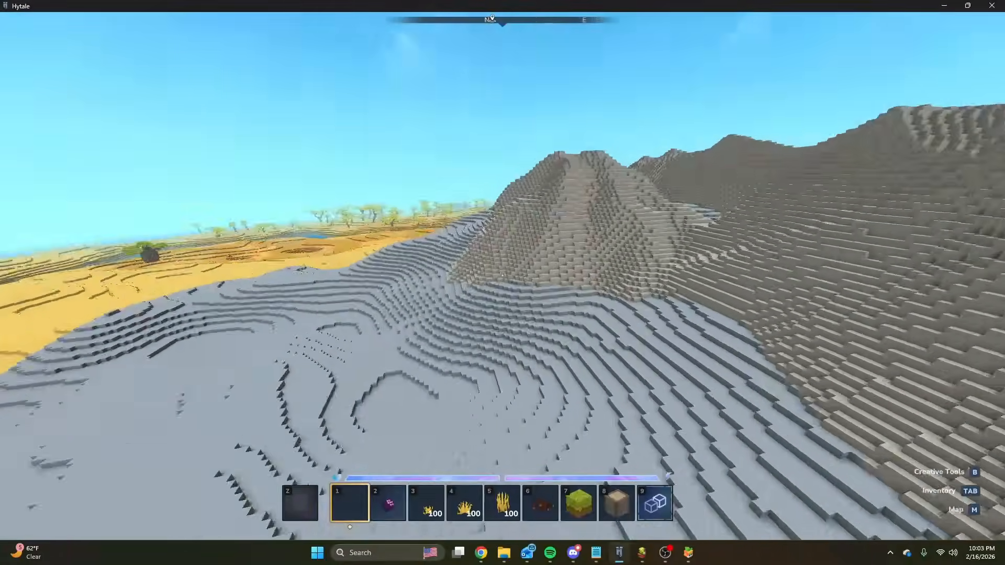
pyautogui.press('w')
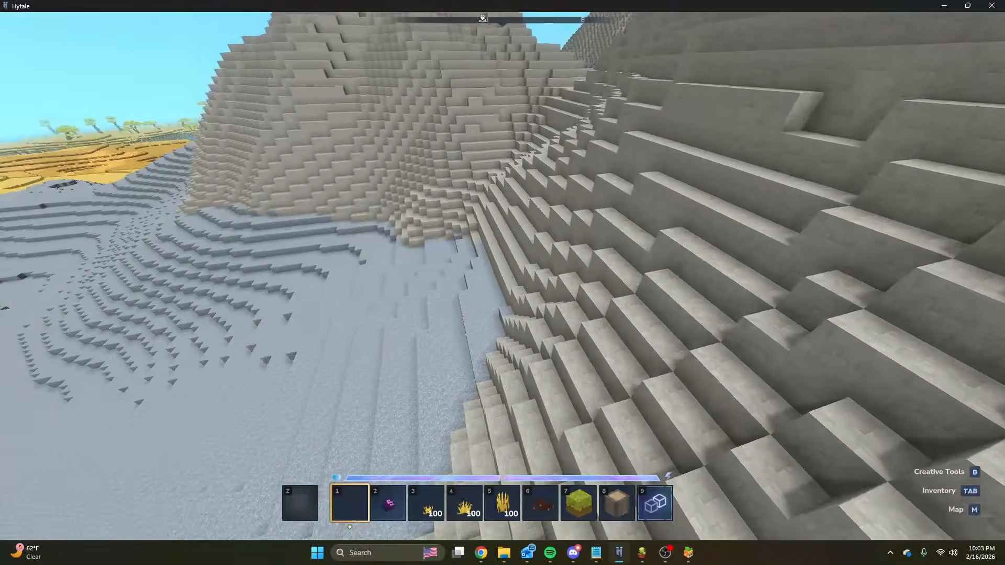
pyautogui.press('w')
pyautogui.press('space')
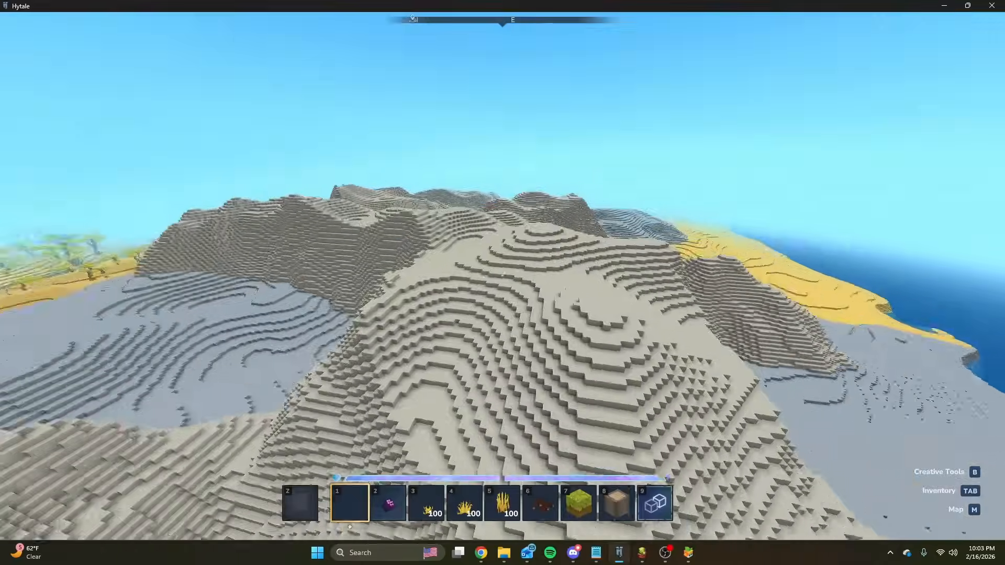
pyautogui.press('space')
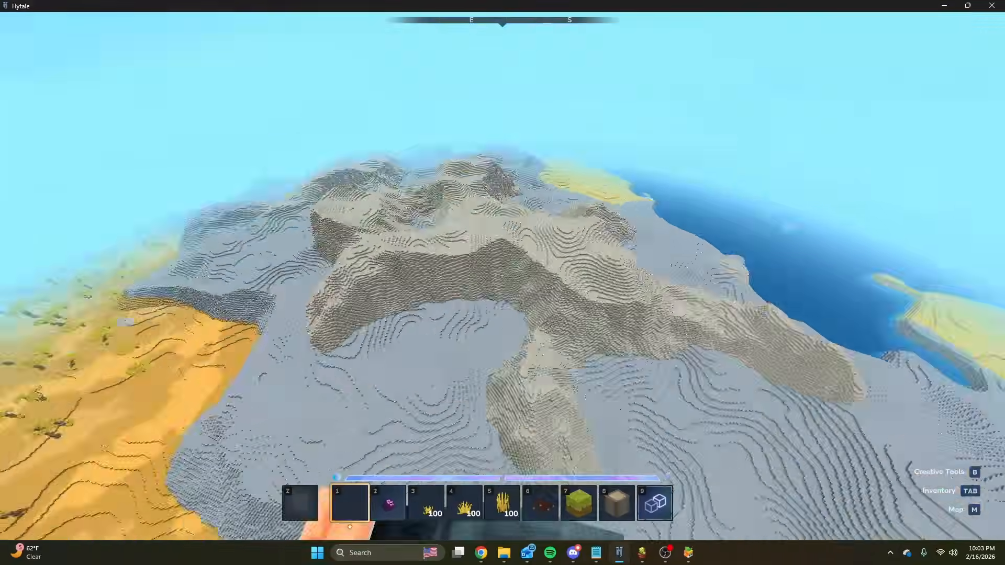
pyautogui.press('w')
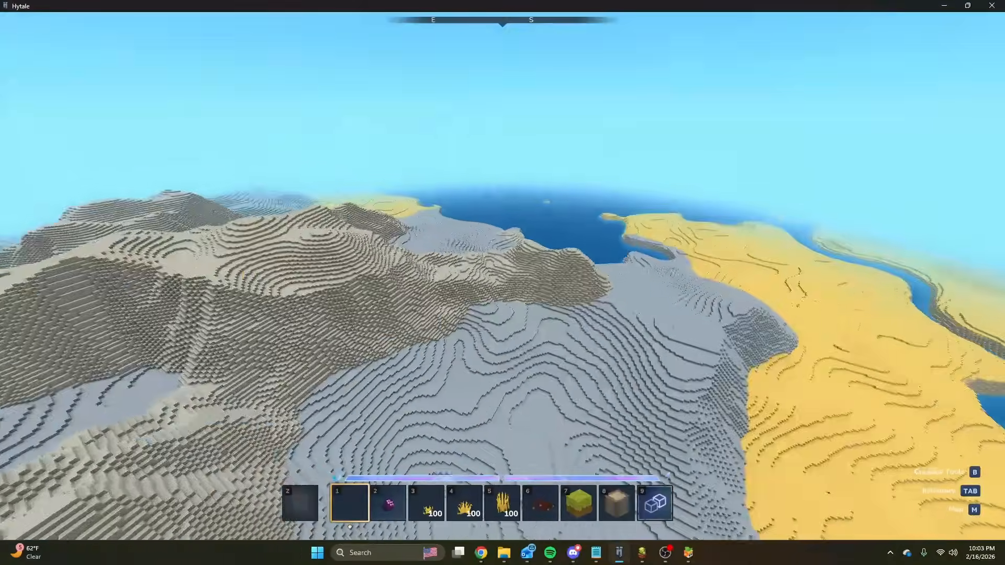
pyautogui.press('s')
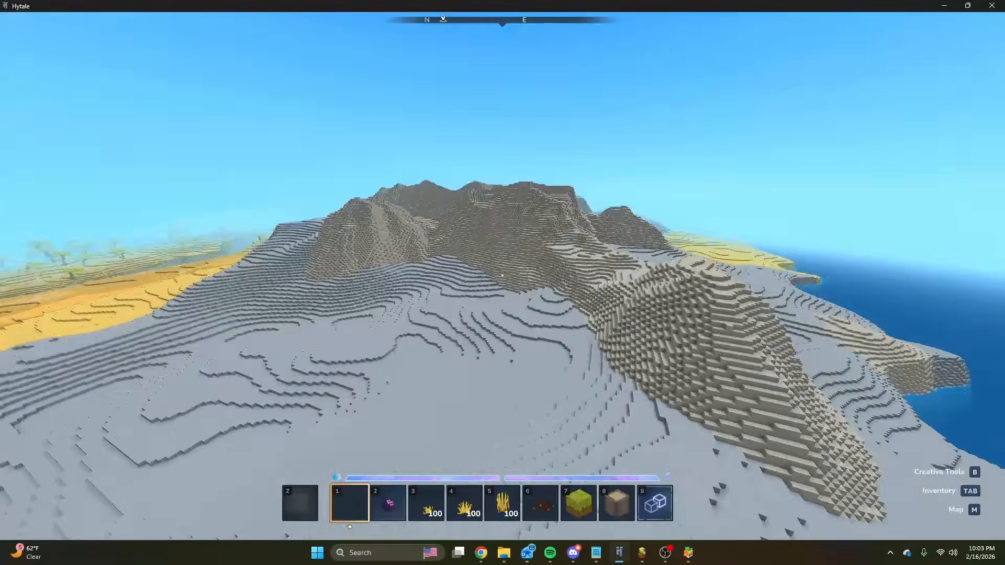
# Switch to the browser's Hytale Modding documentation and open the Curves page of the Technical Hytale Generator section.
pyautogui.press('/')
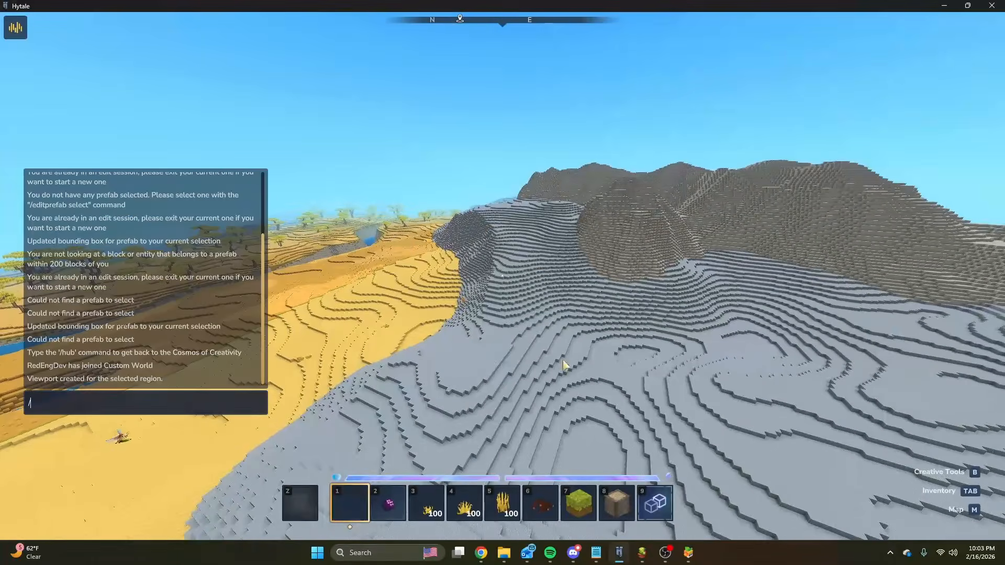
pyautogui.click(504, 467)
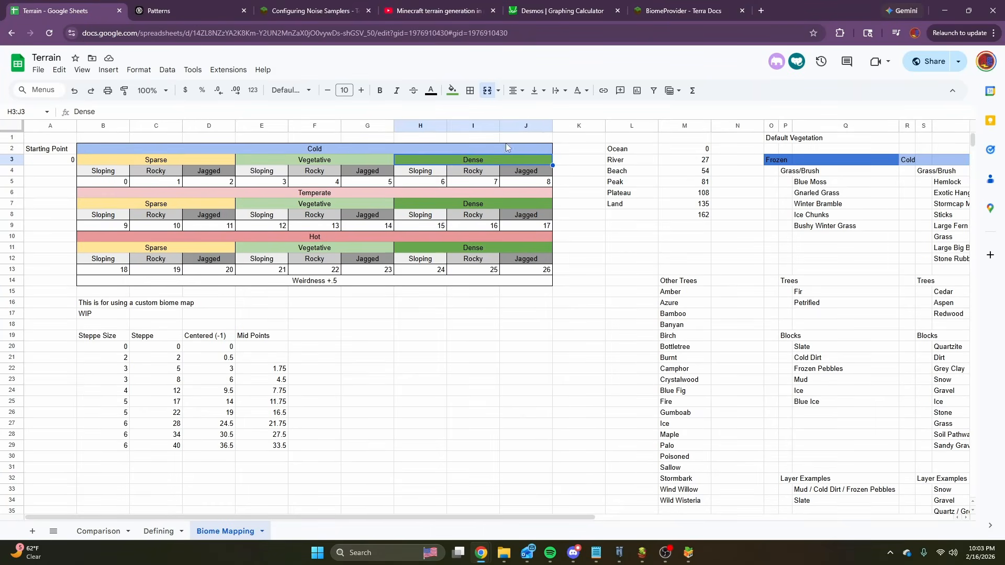
pyautogui.click(215, 5)
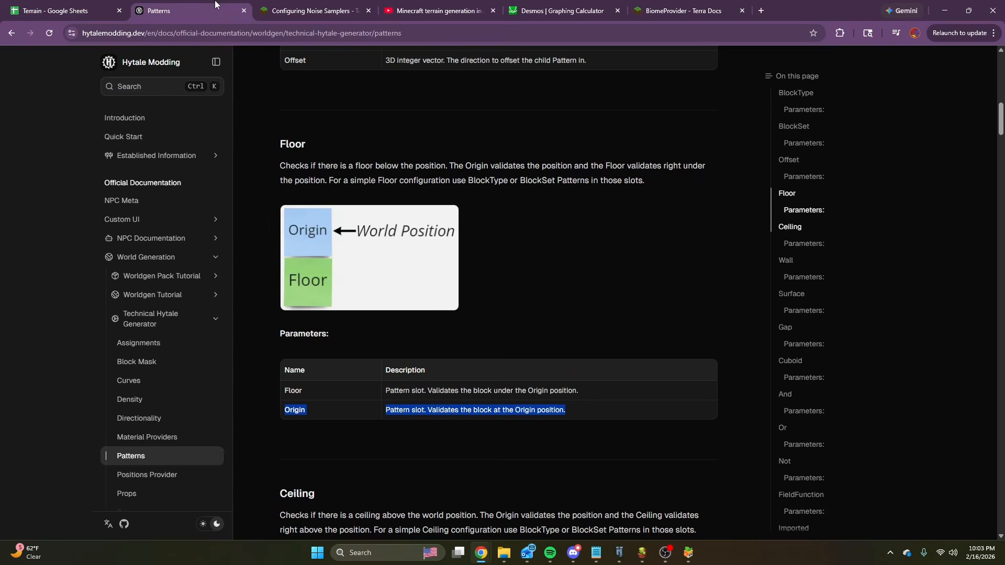
pyautogui.click(141, 389)
# Read through the curve types, examining the DistanceExponential and DistanceS diagrams, DistanceS terrain examples and their parameters.
pyautogui.scroll(-10, 560, 199)
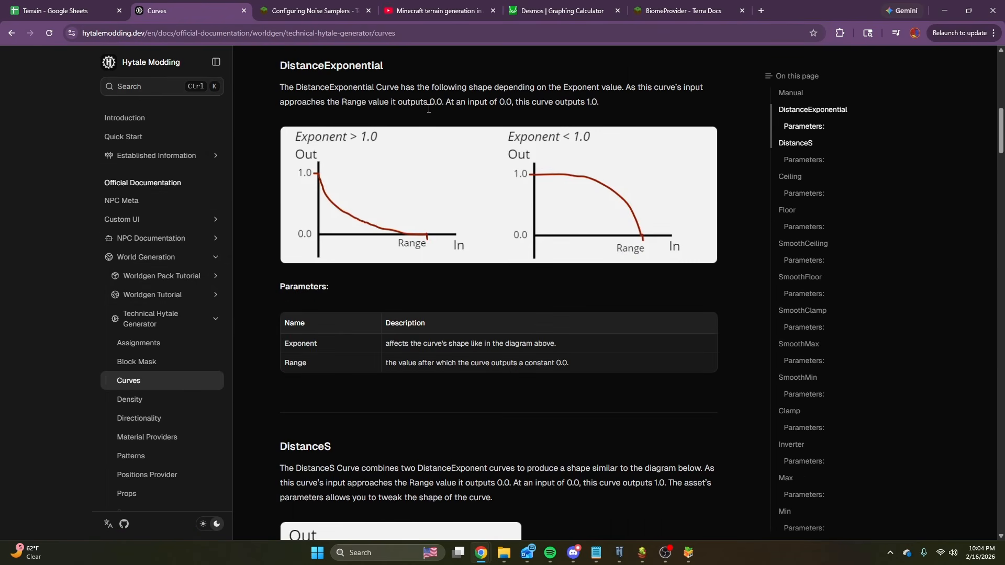
pyautogui.scroll(-12, 437, 235)
pyautogui.scroll(7, 316, 216)
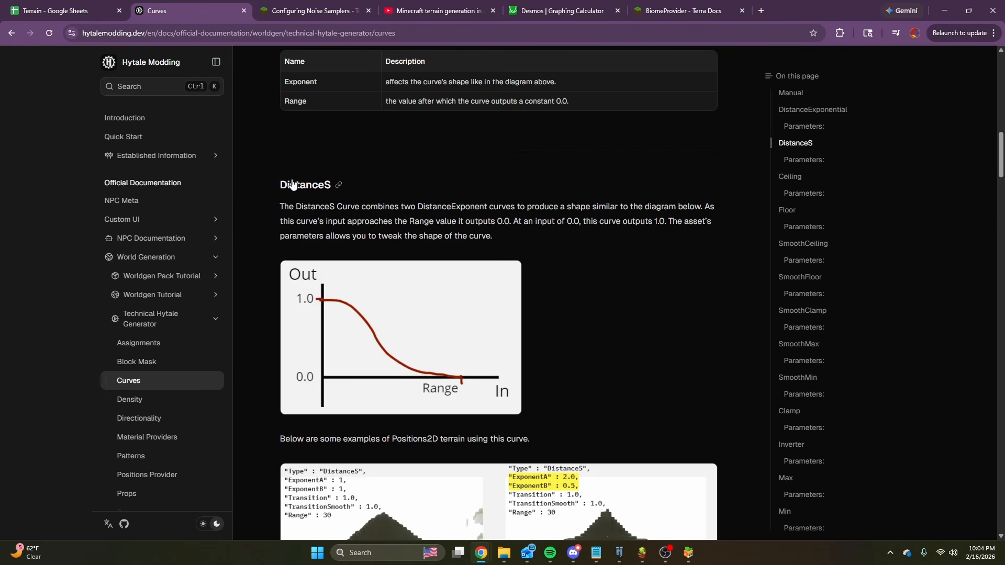
pyautogui.scroll(-10, 468, 240)
pyautogui.scroll(6, 378, 336)
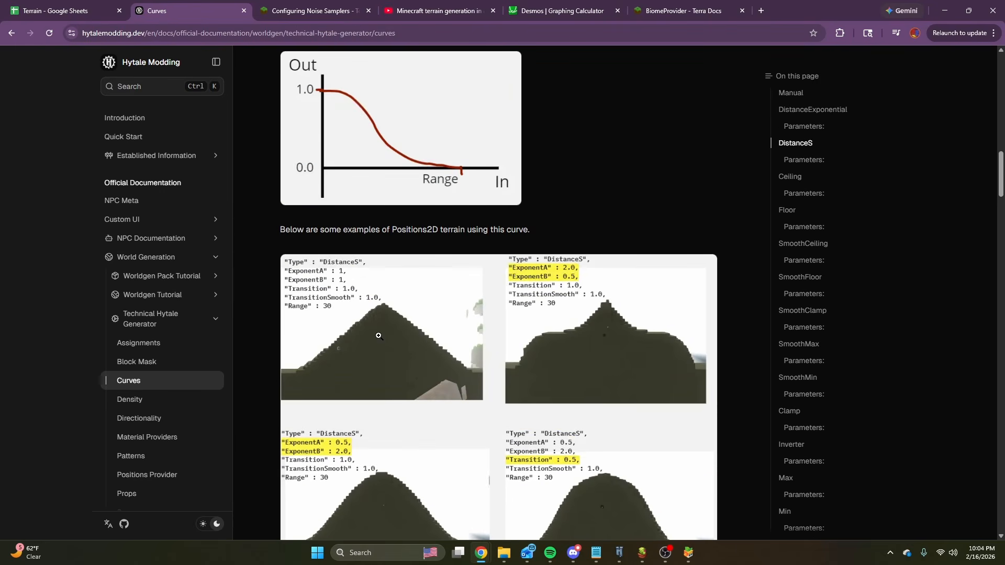
pyautogui.scroll(5, 378, 336)
pyautogui.scroll(-11, 539, 241)
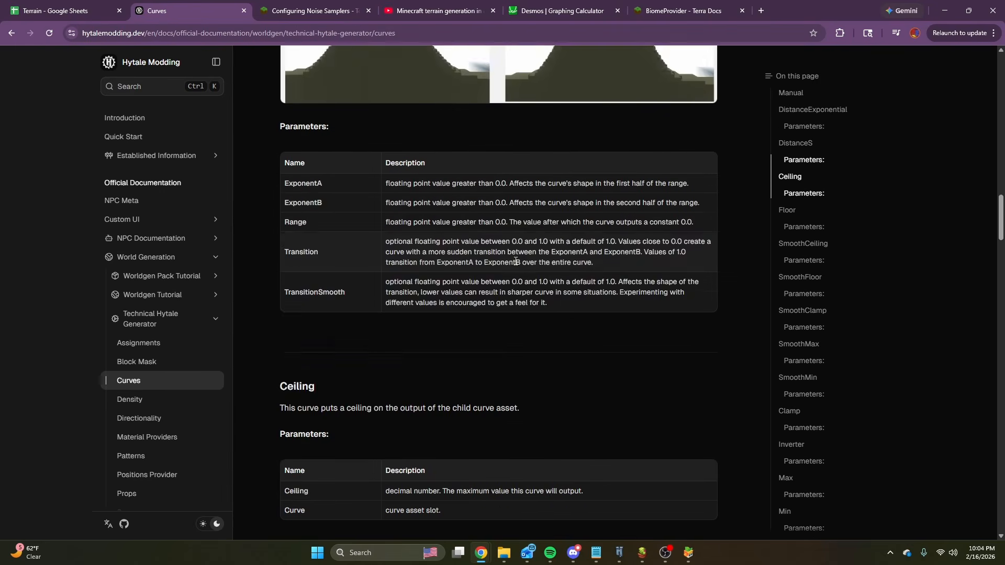
pyautogui.scroll(-15, 510, 266)
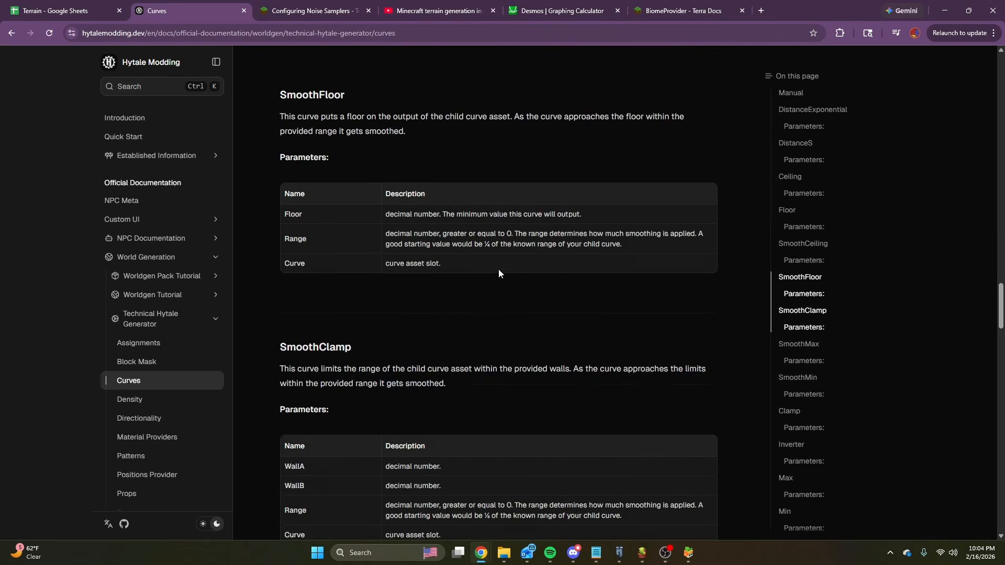
pyautogui.scroll(-17, 498, 273)
pyautogui.scroll(18, 494, 274)
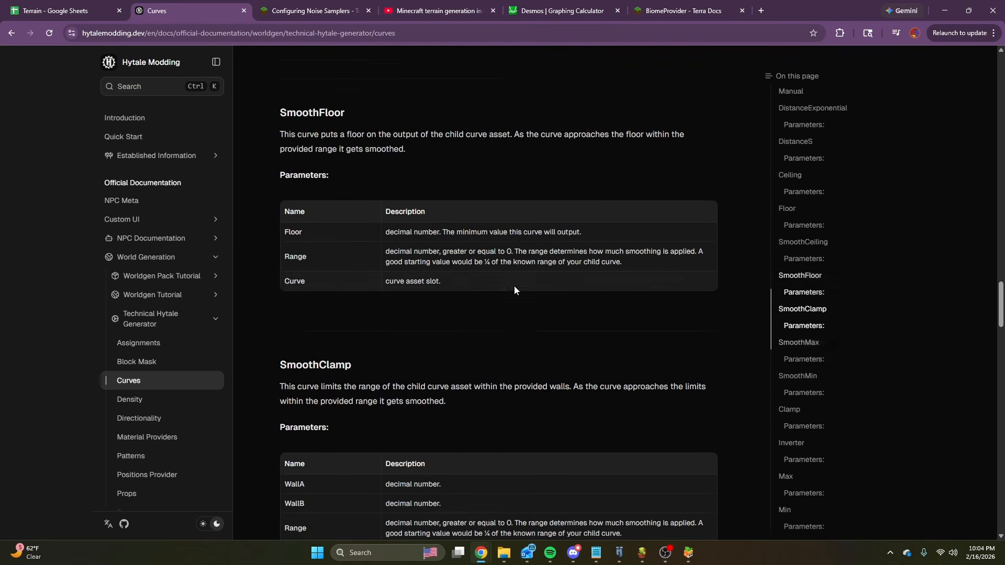
pyautogui.scroll(18, 514, 285)
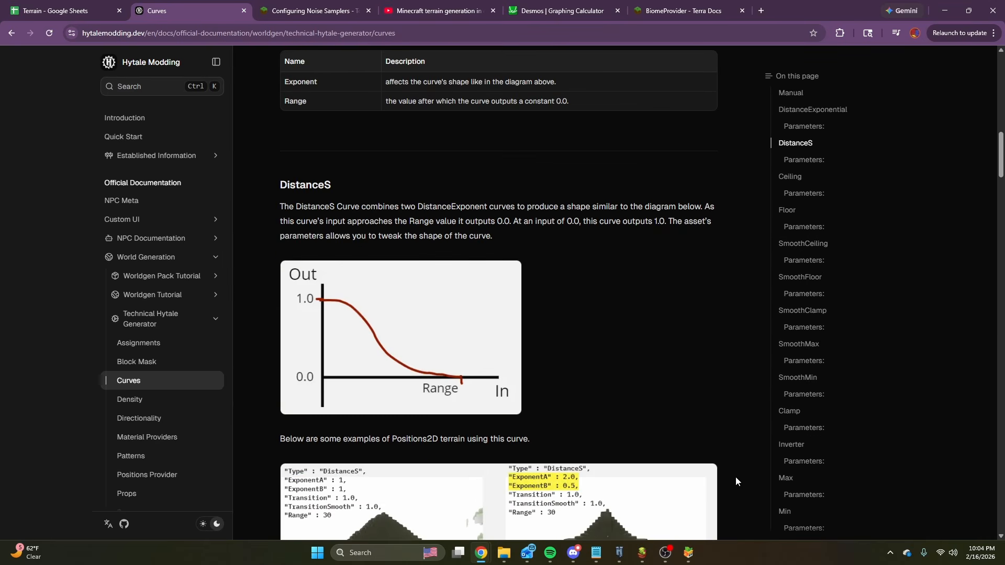
pyautogui.scroll(-6, 512, 365)
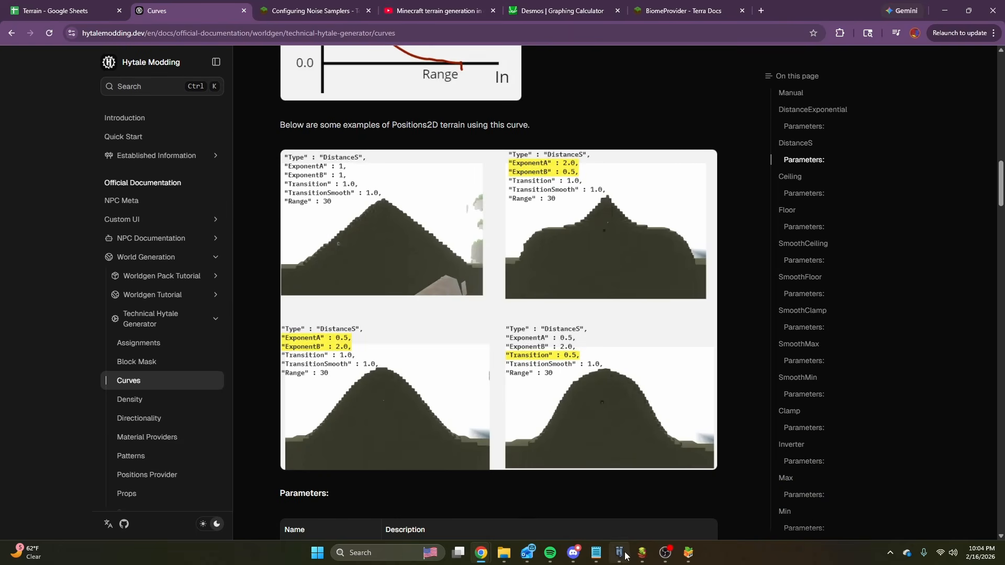
# Switch back through Hytale to the Desert biome graph and set the SimplexNoise2D Density node's Scale to 100.
pyautogui.moveTo(625, 557)
pyautogui.click(631, 498)
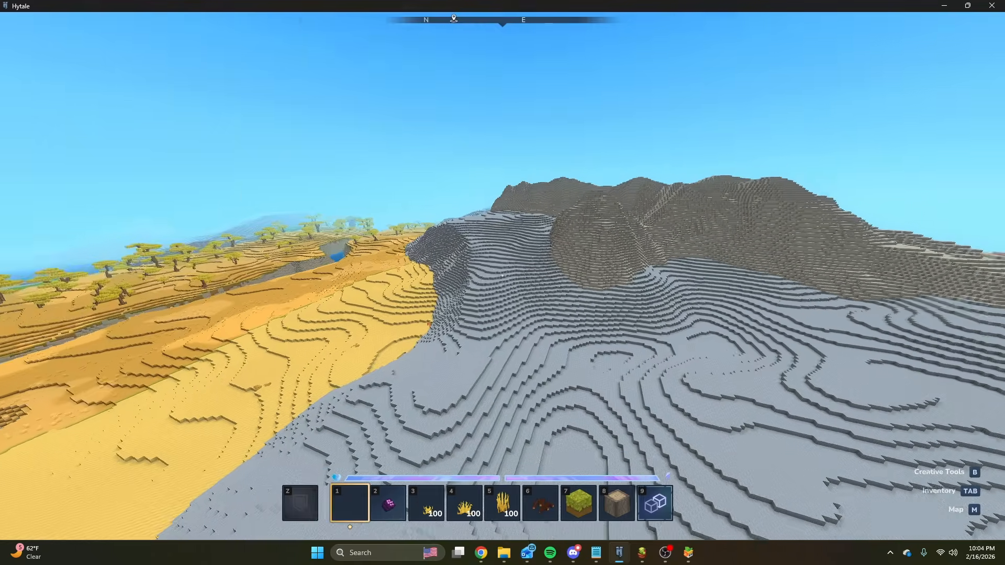
pyautogui.hotkey('alt', 'Tab')
pyautogui.moveTo(422, 307); pyautogui.dragTo(495, 386)
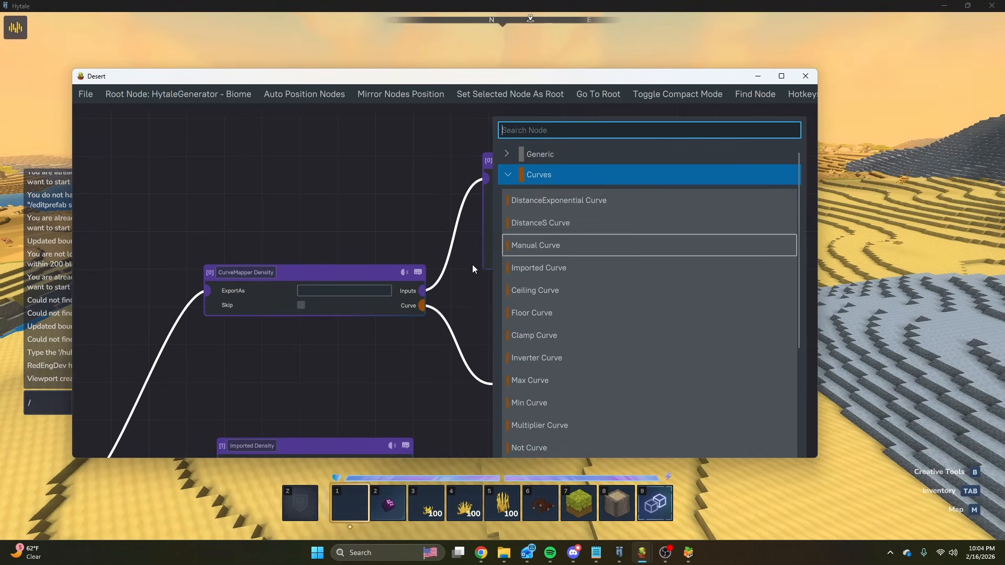
pyautogui.click(473, 265)
pyautogui.press('BackSpace')
pyautogui.press('BackSpace')
pyautogui.press('BackSpace')
pyautogui.press('BackSpace')
pyautogui.write('100')
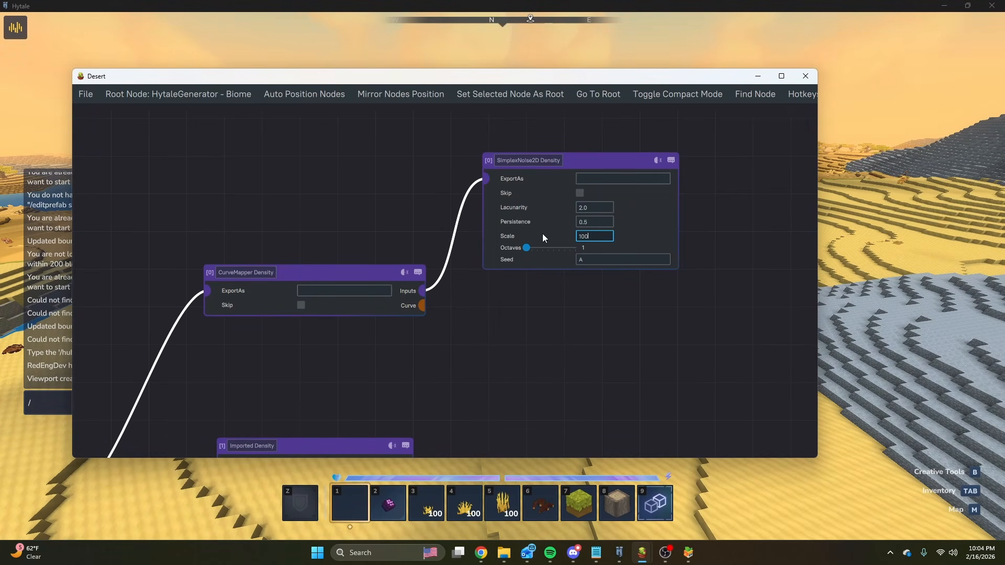
pyautogui.press('Return')
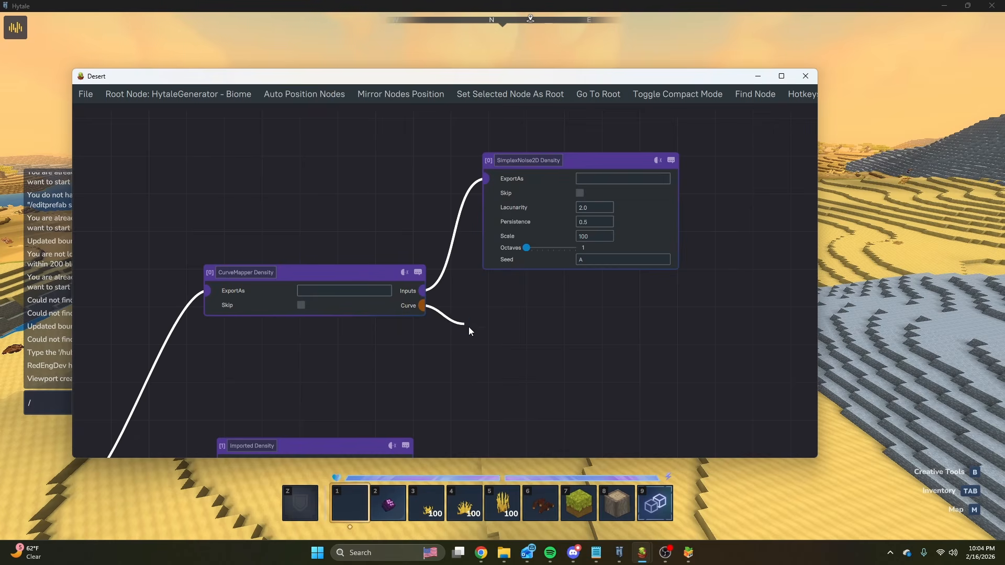
# Add a DistanceS Curve node connected to the CurveMapper Density's Curve output.
pyautogui.moveTo(469, 328); pyautogui.dragTo(469, 328)
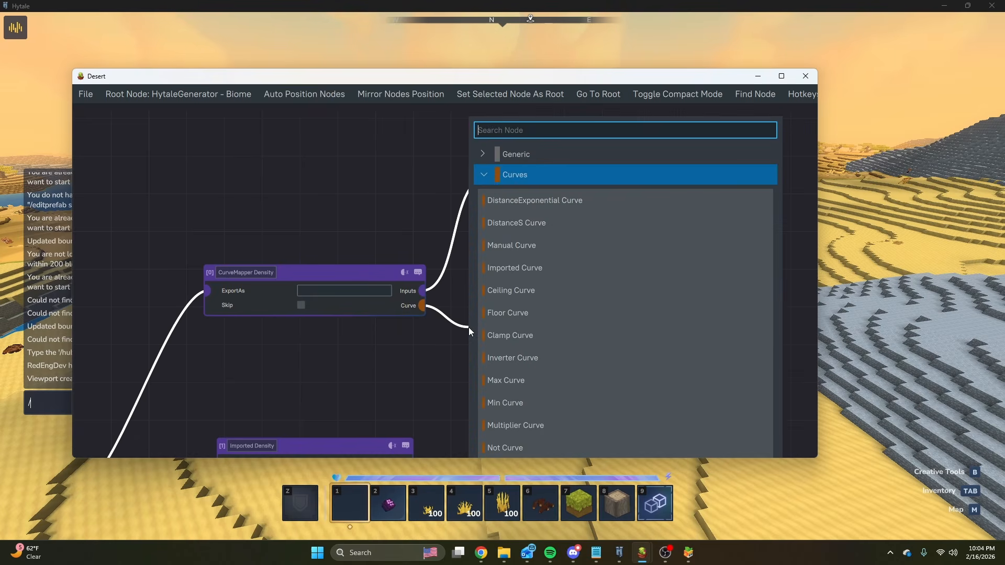
pyautogui.click(507, 225)
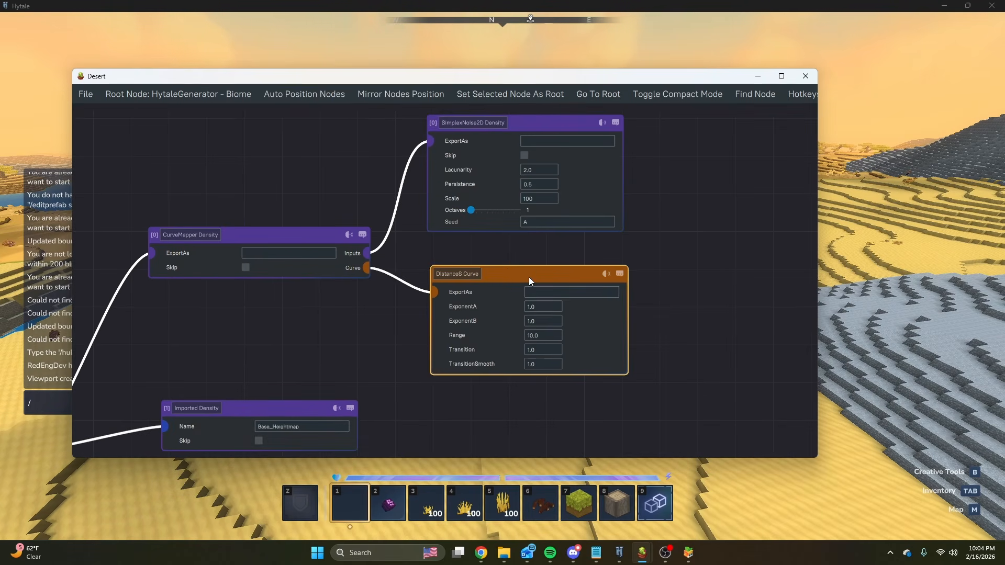
# Check the DistanceS terrain examples in the browser's Curves documentation and place the Desert graph window over the page beneath them.
pyautogui.moveTo(482, 553)
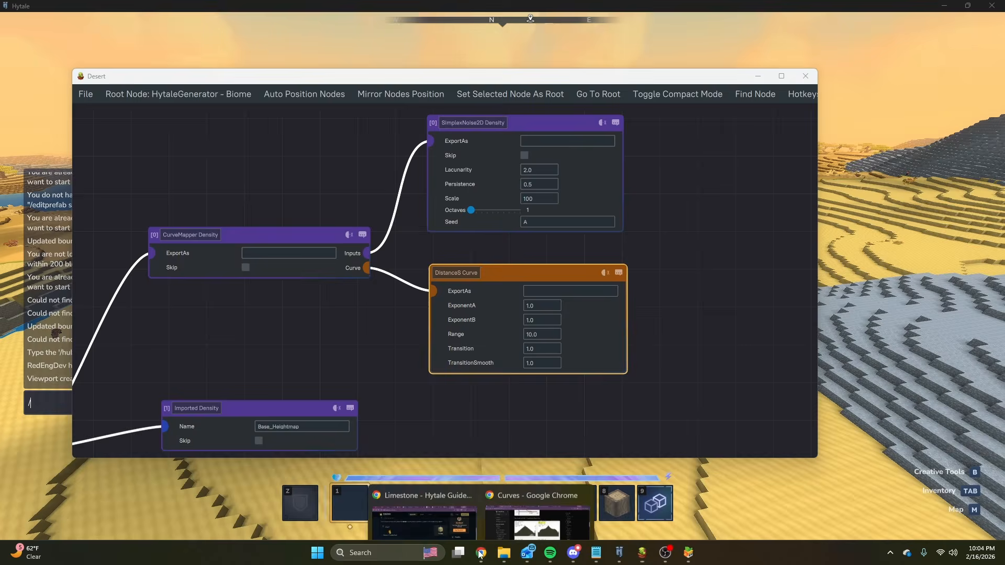
pyautogui.click(523, 501)
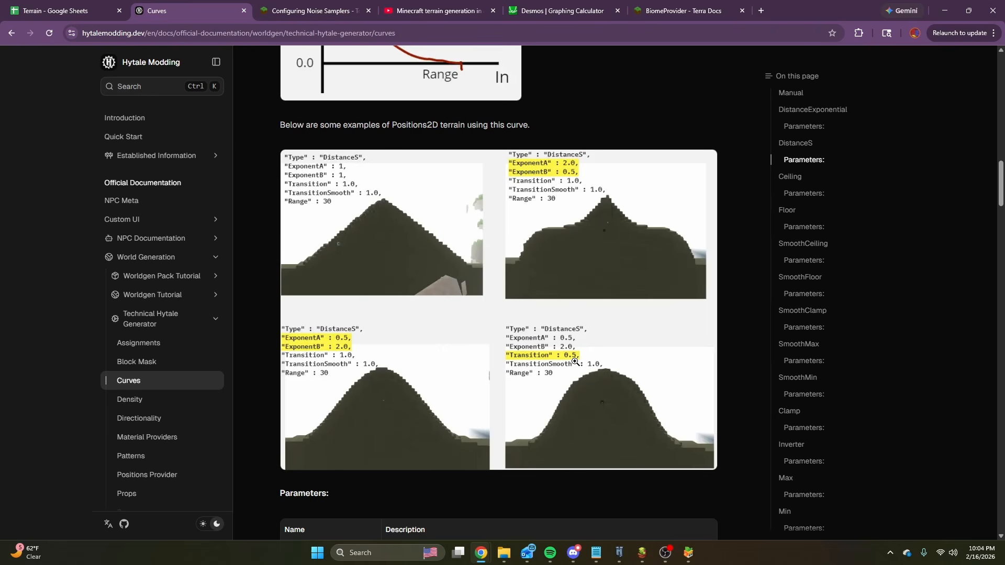
pyautogui.moveTo(643, 557)
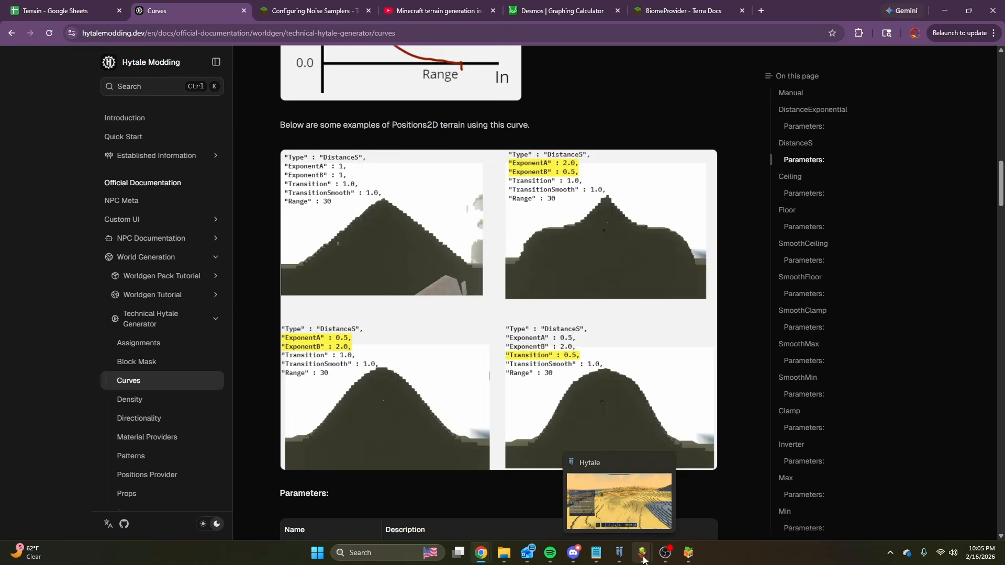
pyautogui.moveTo(689, 553)
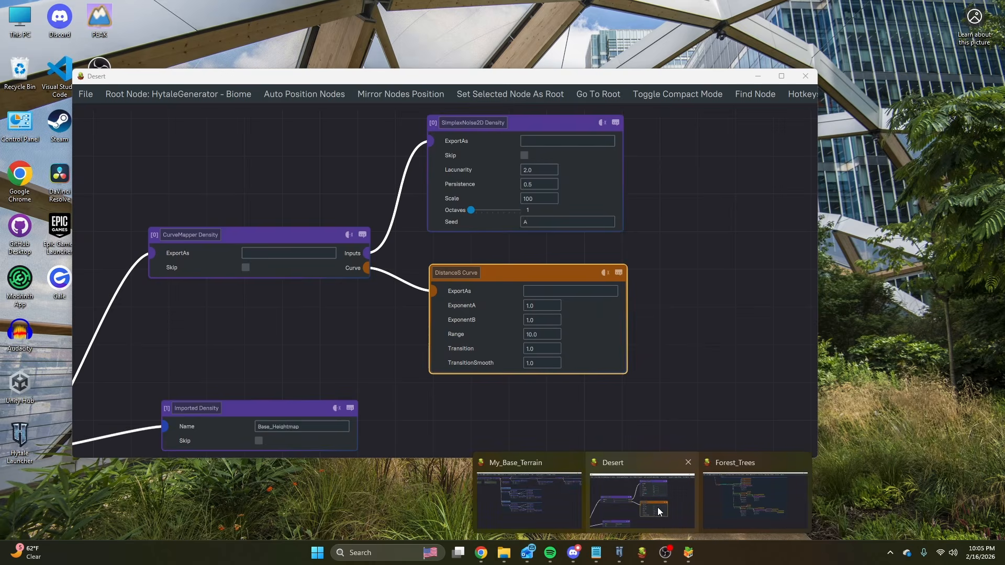
pyautogui.click(657, 507)
pyautogui.moveTo(596, 79); pyautogui.dragTo(598, 211)
pyautogui.scroll(-3, 691, 284)
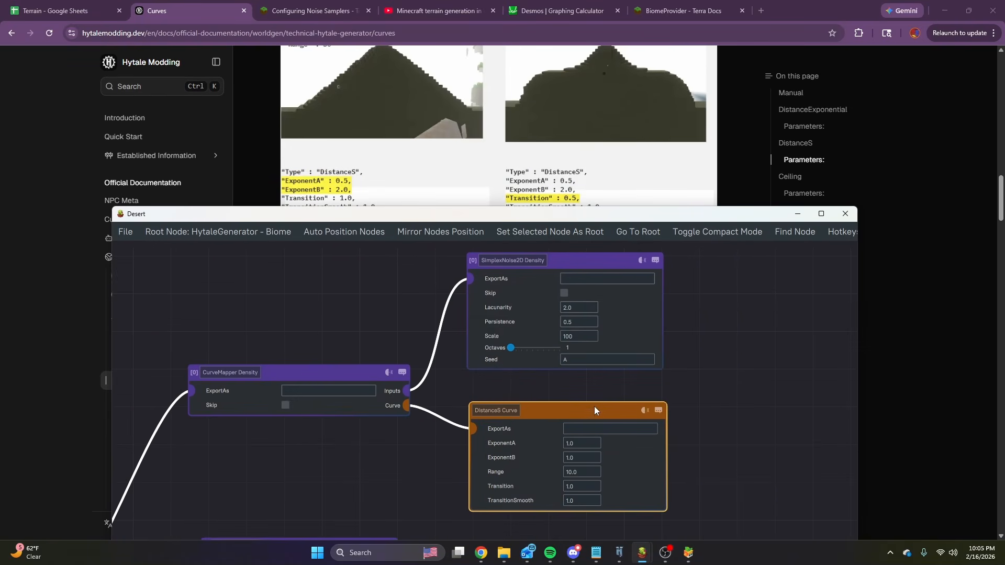
# Set the DistanceS Curve's ExponentA to .5, ExponentB to 2 and Range to 1, and move the SimplexNoise2D node farther from the CurveMapper.
pyautogui.write('.5')
pyautogui.press('Tab')
pyautogui.write('2')
pyautogui.moveTo(393, 332); pyautogui.dragTo(262, 392, button='middle')
pyautogui.moveTo(460, 318); pyautogui.dragTo(638, 288)
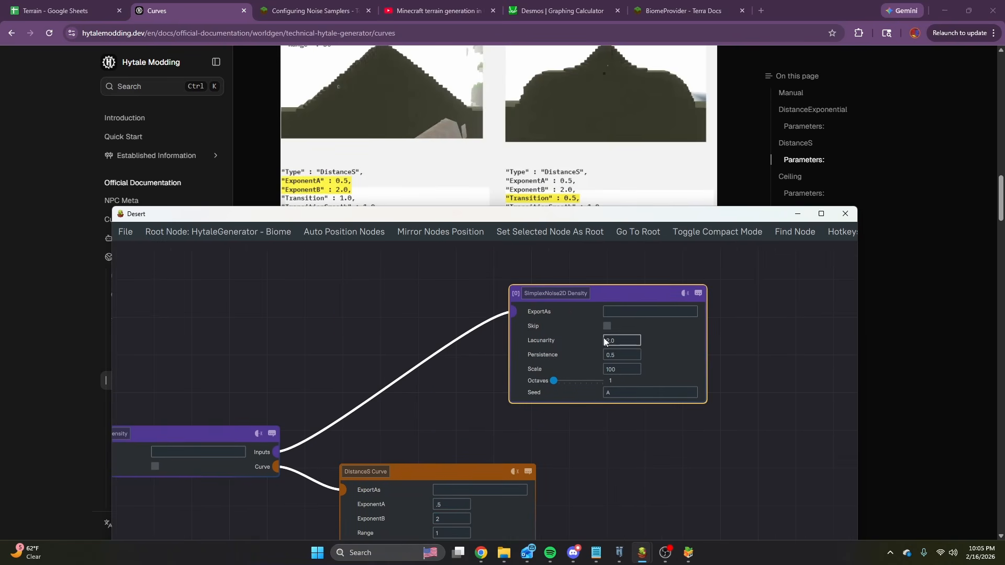
# Examine the DistanceS input-output diagram in the browser documentation and return to the Desert graph.
pyautogui.click(726, 167)
pyautogui.scroll(4, 602, 182)
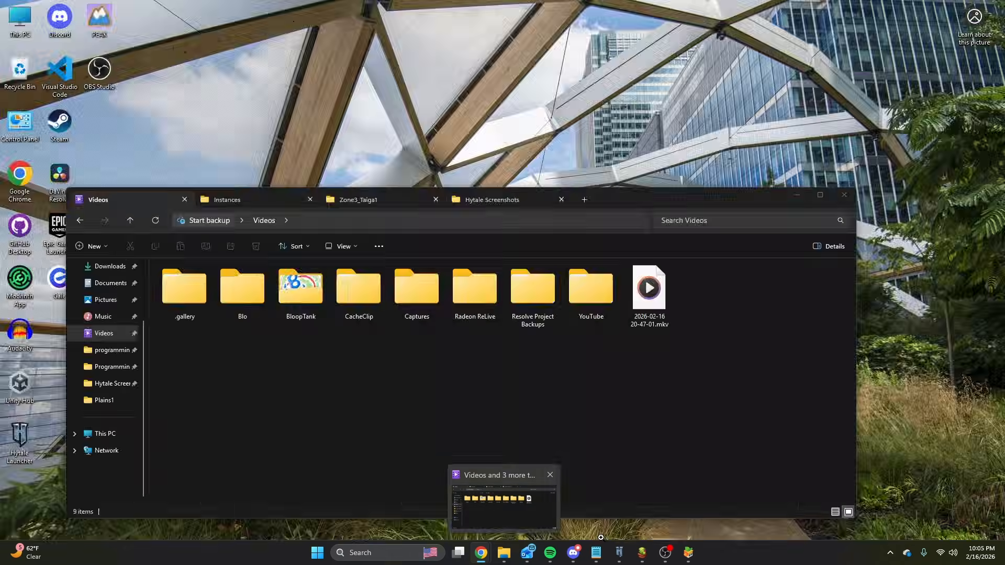
pyautogui.moveTo(620, 557)
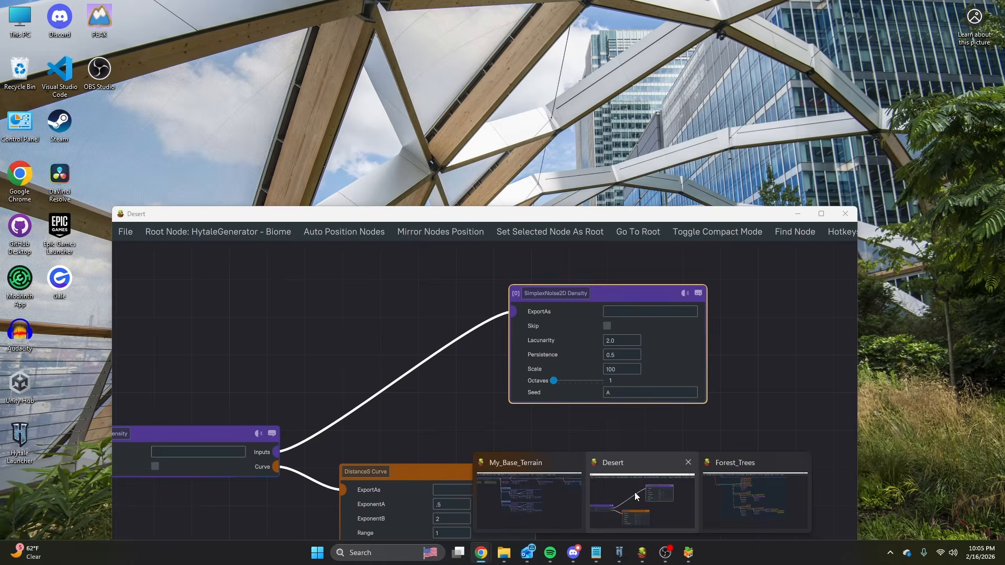
pyautogui.click(635, 492)
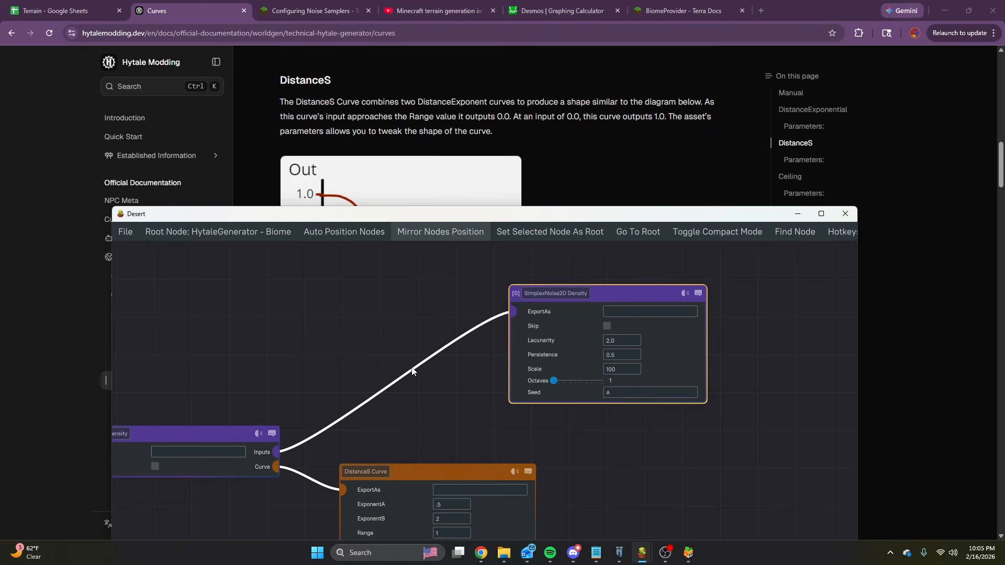
# Insert a Normalizer Density node between the CurveMapper's Inputs and the SimplexNoise2D Density node.
pyautogui.moveTo(275, 458); pyautogui.dragTo(319, 326)
pyautogui.write('n')
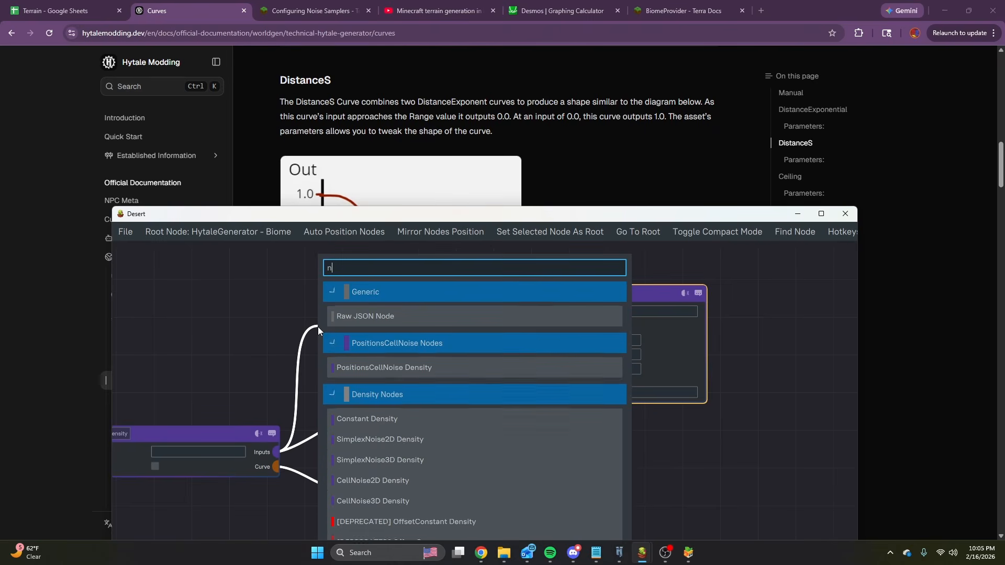
pyautogui.write('o')
pyautogui.press('BackSpace')
pyautogui.press('BackSpace')
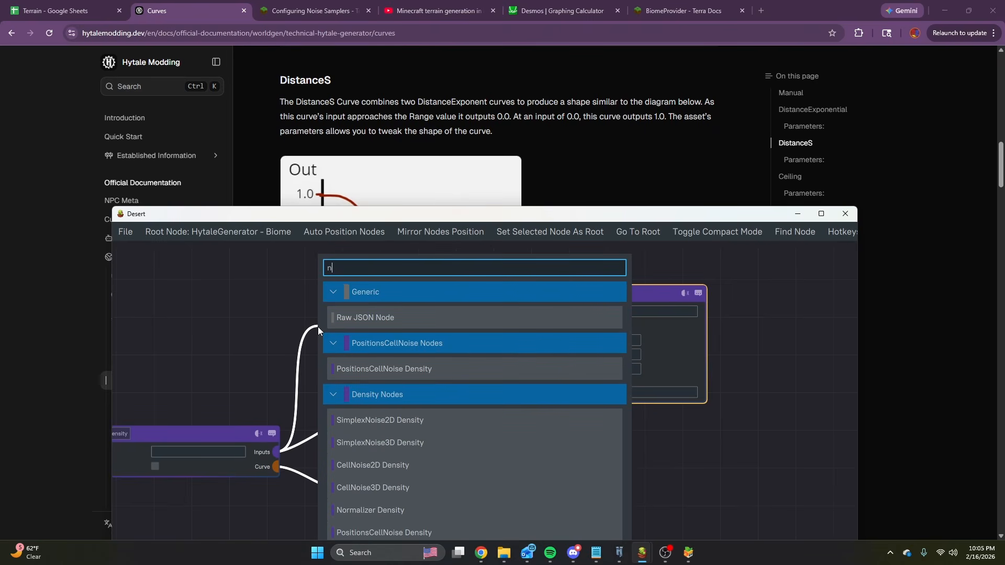
pyautogui.write('norm')
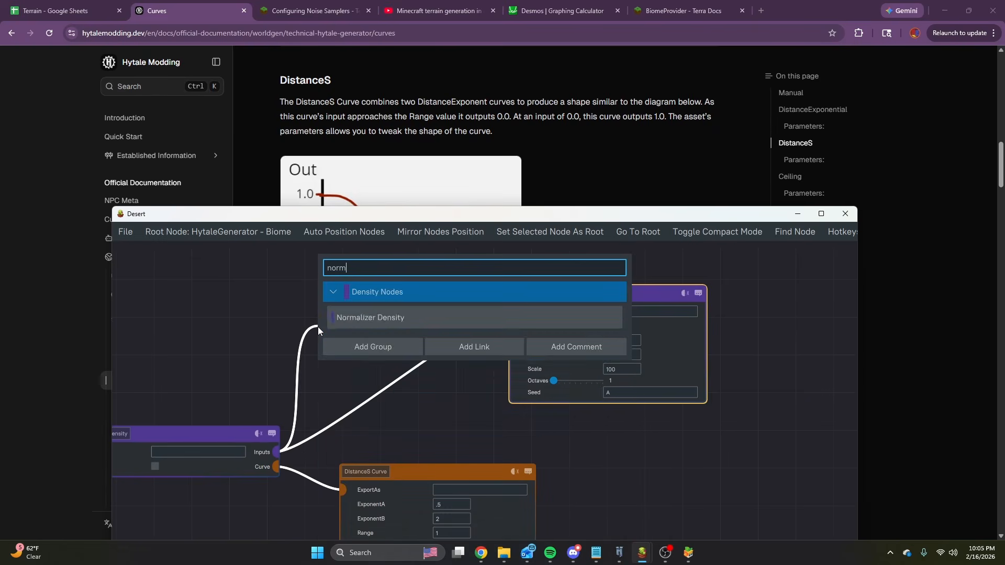
pyautogui.press('Return')
pyautogui.moveTo(616, 311); pyautogui.dragTo(542, 354)
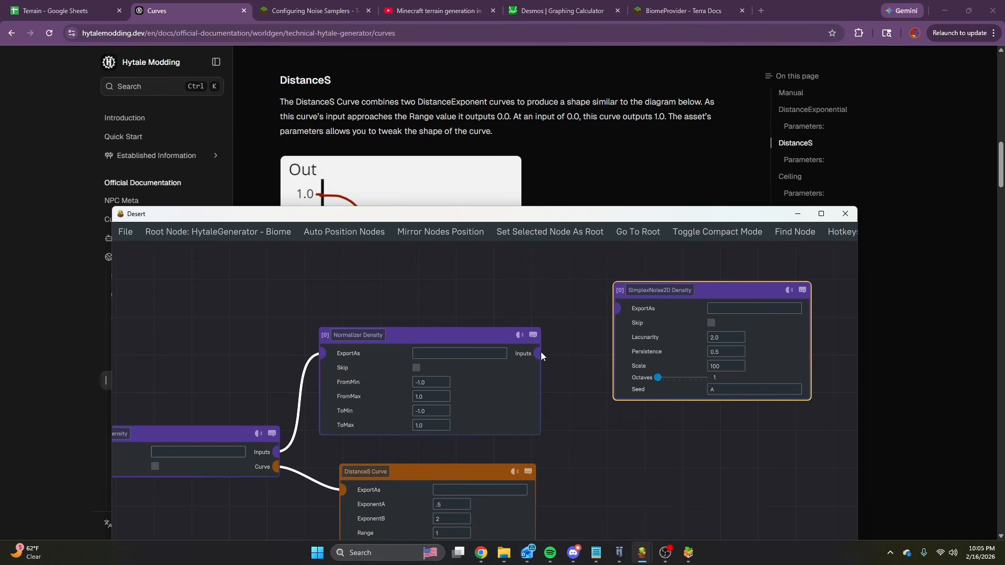
pyautogui.moveTo(598, 319); pyautogui.dragTo(617, 309)
# Set the Normalizer Density's FromMin to -.5, FromMax to .5, ToMin to -.25 and ToMax to .25.
pyautogui.scroll(3, 473, 328)
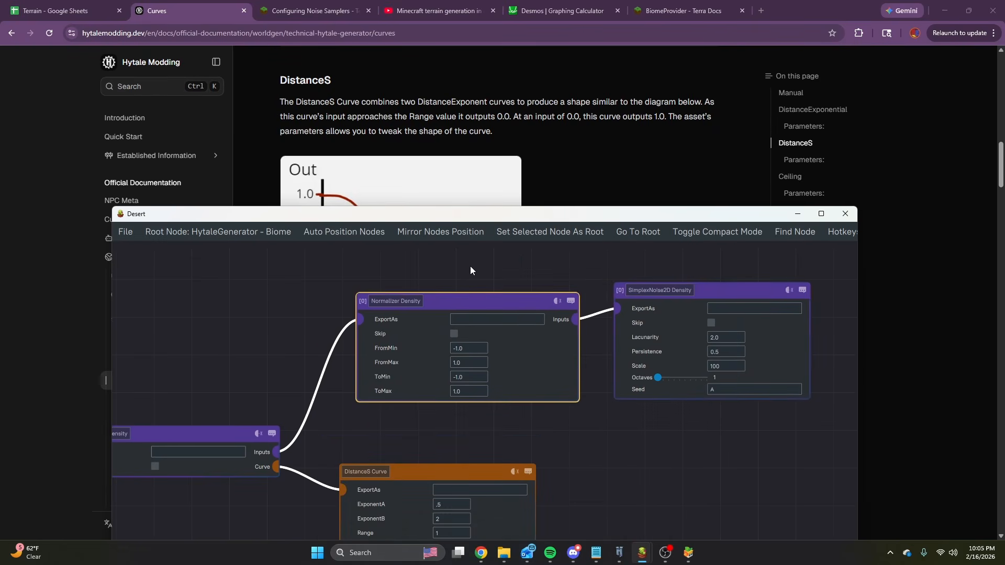
pyautogui.click(470, 343)
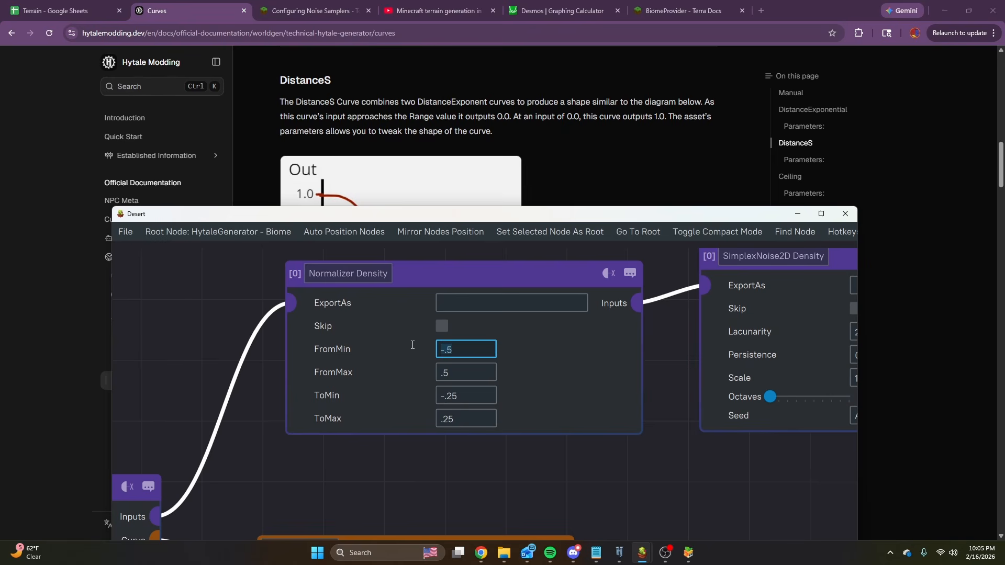
pyautogui.click(501, 454)
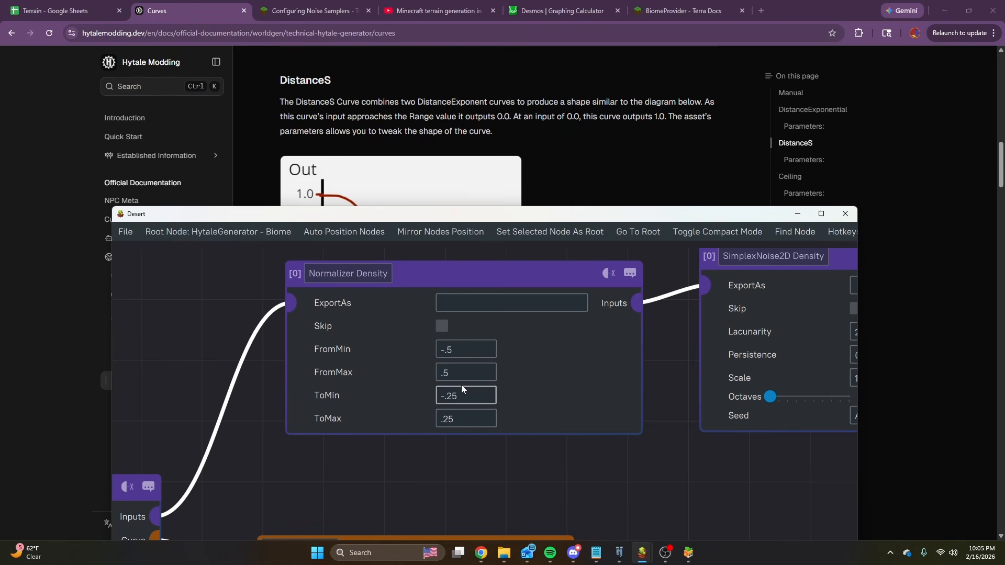
# Examine how the Normalizer Density's From range maps to its To range for the connected noise.
pyautogui.moveTo(477, 397); pyautogui.dragTo(461, 395)
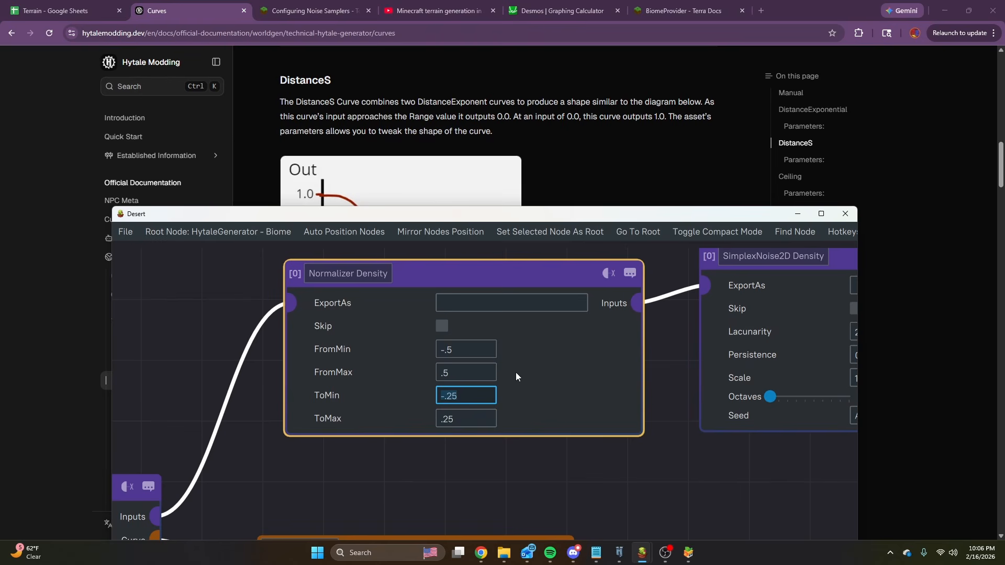
pyautogui.scroll(-3, 488, 372)
pyautogui.scroll(3, 488, 373)
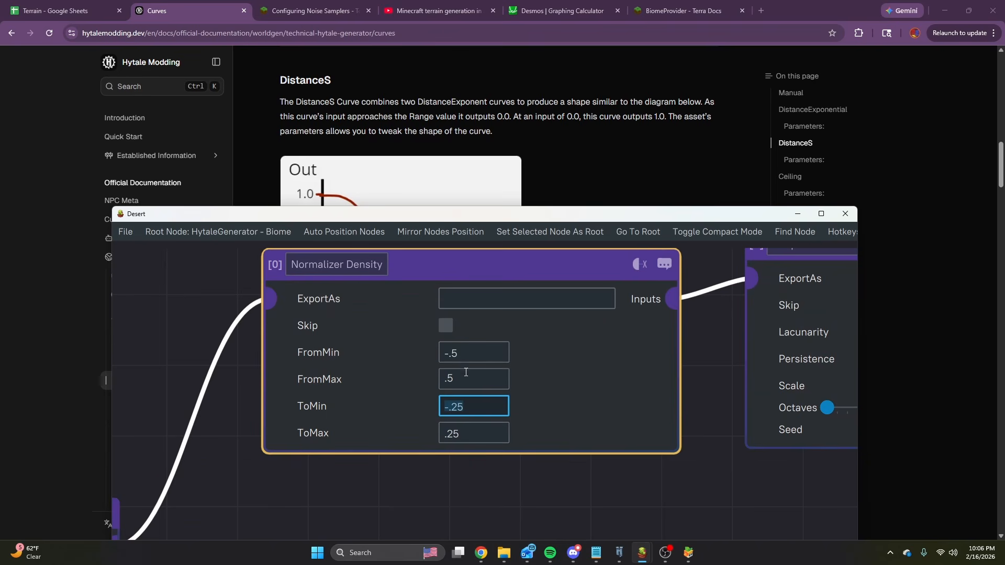
pyautogui.click(477, 357)
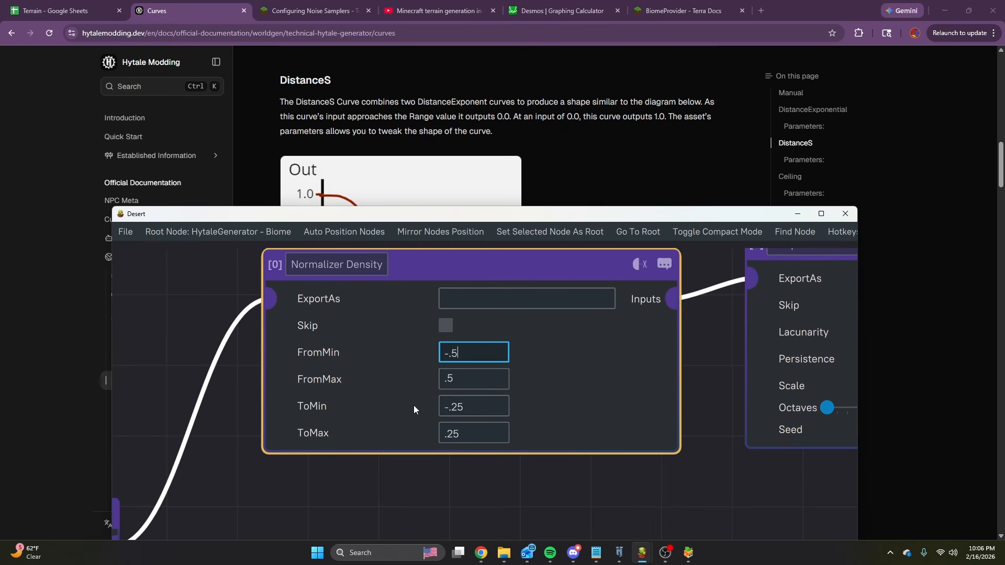
pyautogui.scroll(-6, 498, 416)
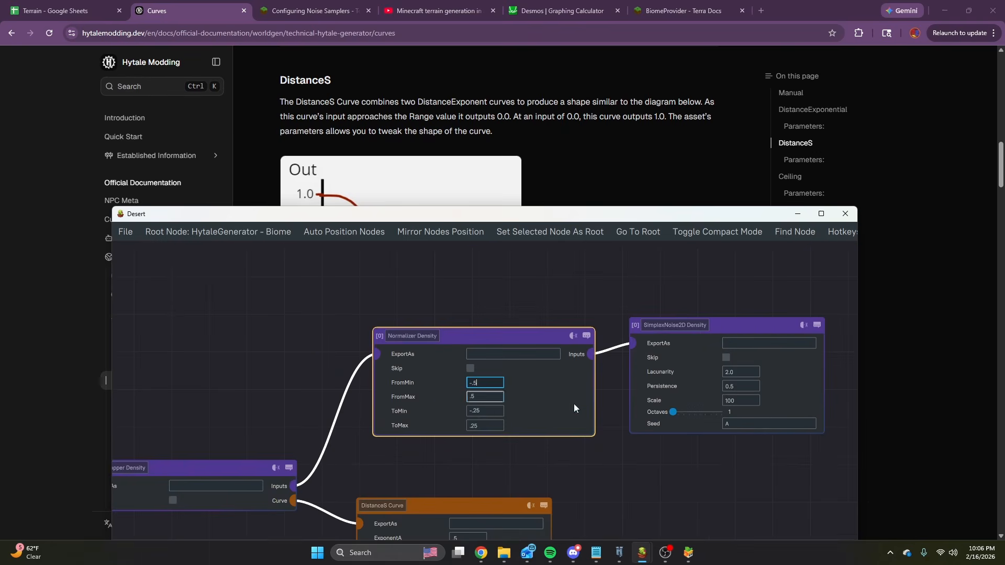
pyautogui.scroll(4, 451, 425)
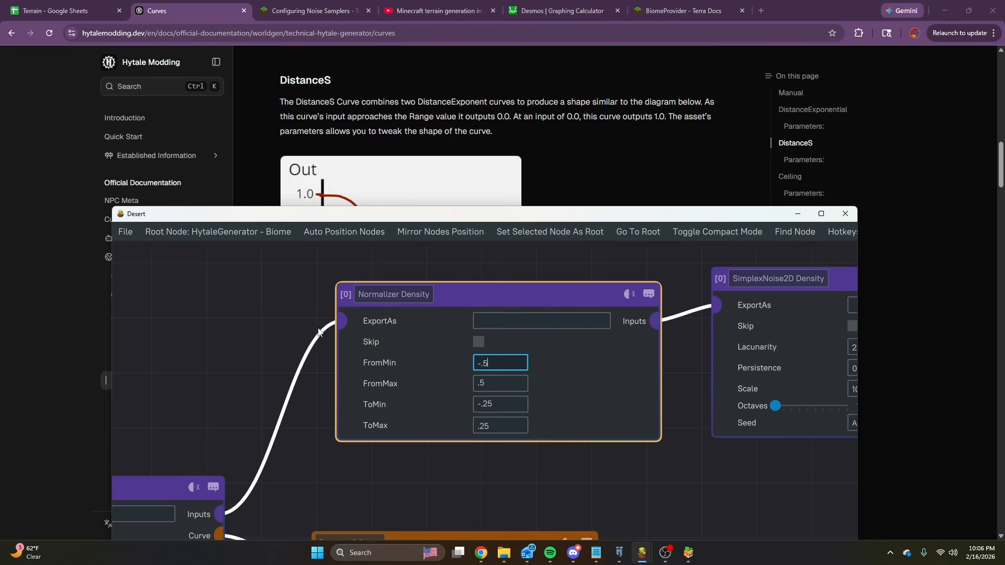
pyautogui.scroll(-6, 321, 362)
# Trace the Desert density graph from Terrain and Sum Density through the CurveMapper branch to the Normalizer, SimplexNoise2D and DistanceS Curve nodes.
pyautogui.moveTo(309, 397); pyautogui.dragTo(465, 317, button='middle')
pyautogui.scroll(2, 464, 315)
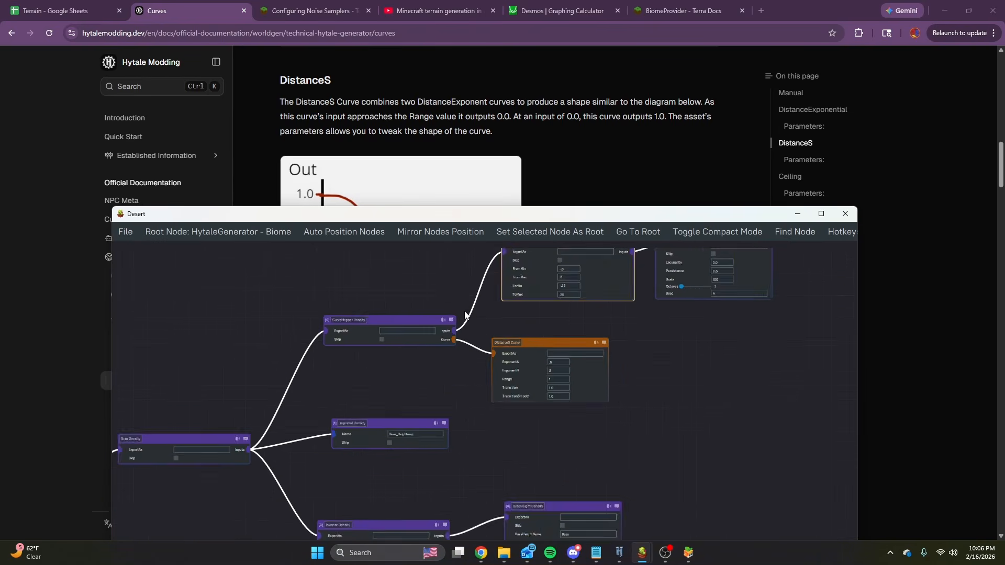
pyautogui.scroll(3, 466, 317)
pyautogui.moveTo(313, 394); pyautogui.dragTo(428, 327, button='middle')
pyautogui.scroll(2, 428, 327)
pyautogui.moveTo(156, 402); pyautogui.dragTo(422, 319, button='middle')
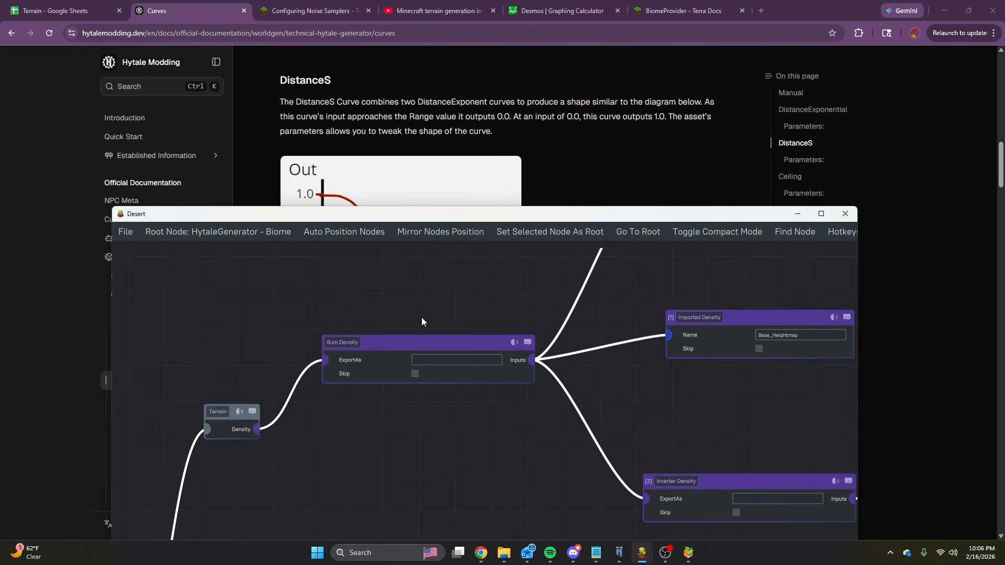
pyautogui.scroll(-4, 492, 327)
pyautogui.moveTo(502, 356); pyautogui.dragTo(459, 353, button='middle')
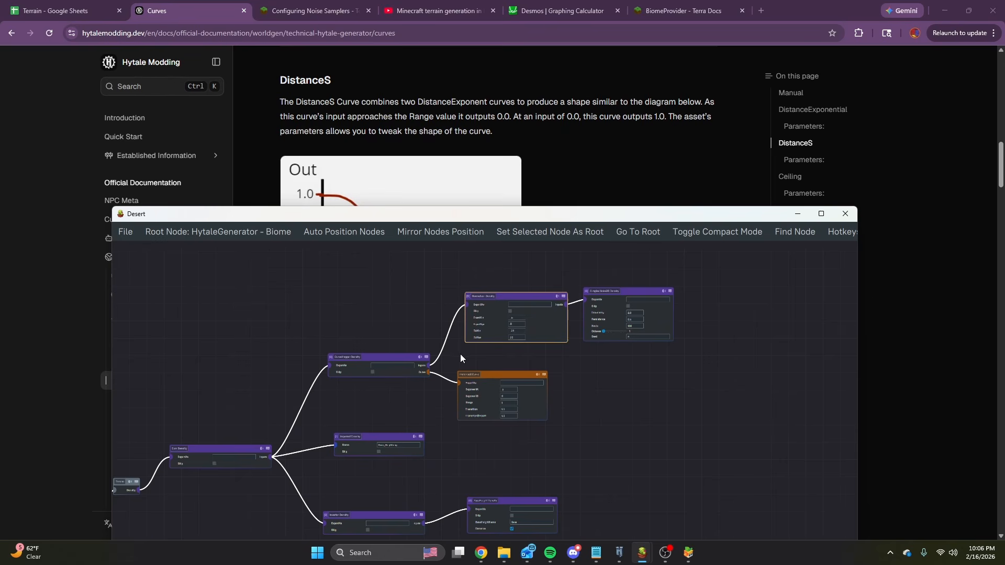
pyautogui.scroll(5, 460, 354)
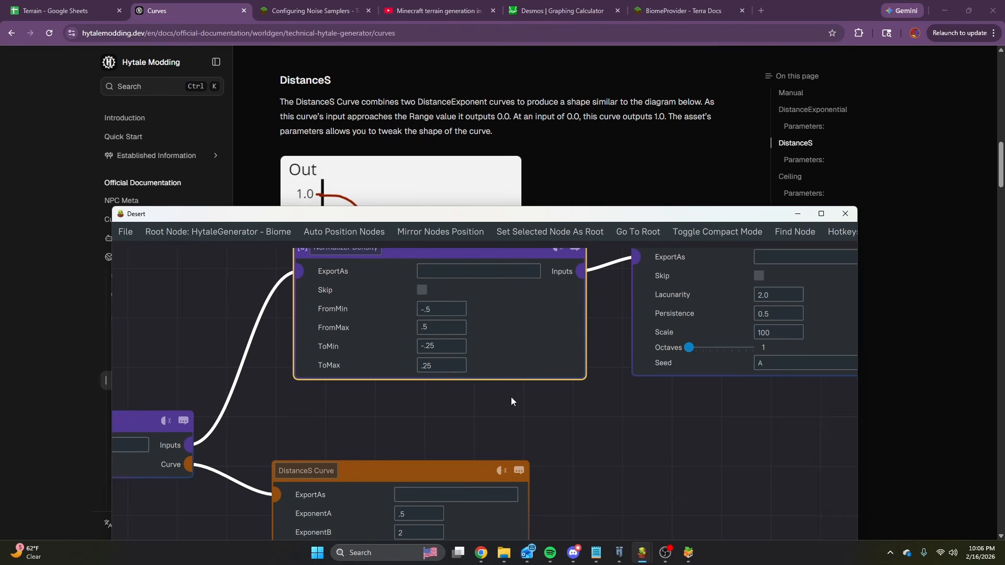
pyautogui.scroll(-5, 366, 344)
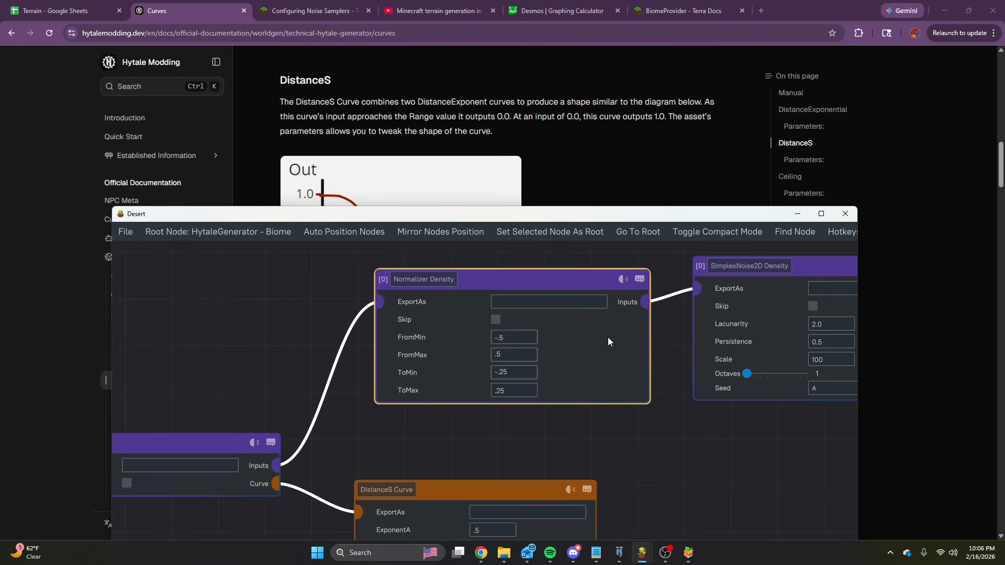
pyautogui.moveTo(288, 336); pyautogui.dragTo(484, 297, button='middle')
pyautogui.moveTo(468, 344); pyautogui.dragTo(371, 369, button='middle')
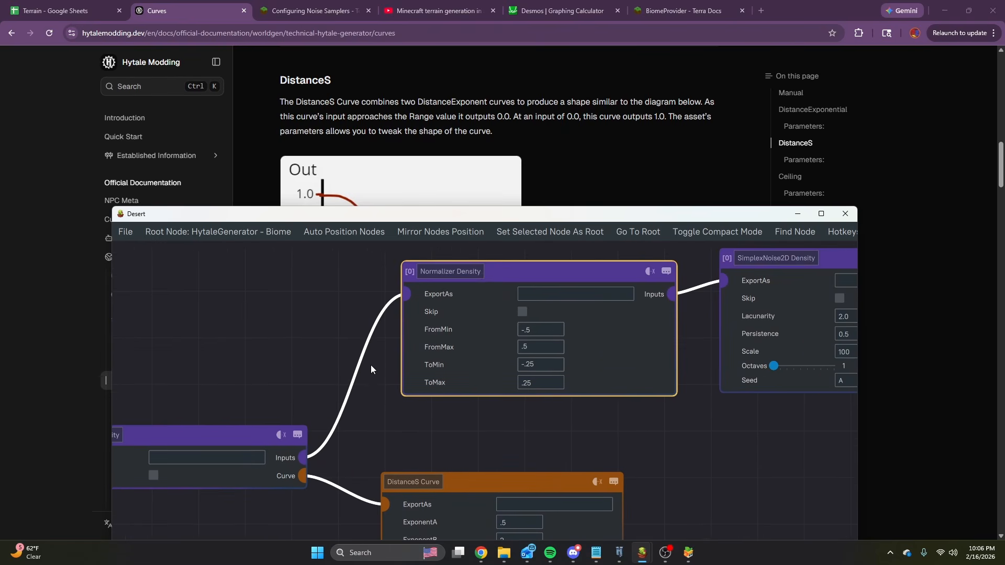
pyautogui.moveTo(343, 328); pyautogui.dragTo(272, 348, button='middle')
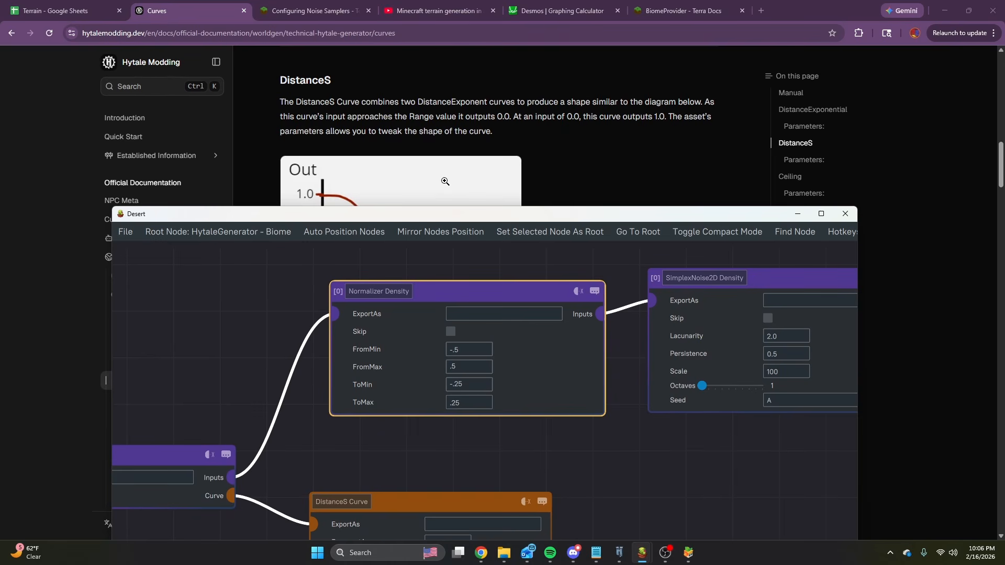
pyautogui.scroll(-2, 503, 348)
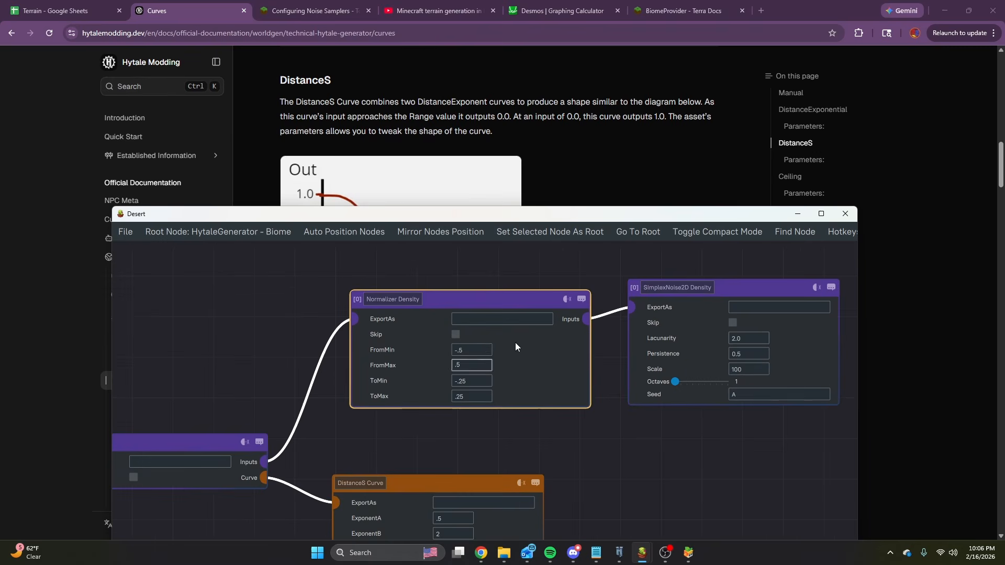
# Set the Normalizer Density's FromMin to -1, FromMax to 1, ToMin to 0 and ToMax to 1, and move the DistanceS Curve farther from the CurveMapper.
pyautogui.write('1')
pyautogui.press('Tab')
pyautogui.write('0')
pyautogui.click(448, 438)
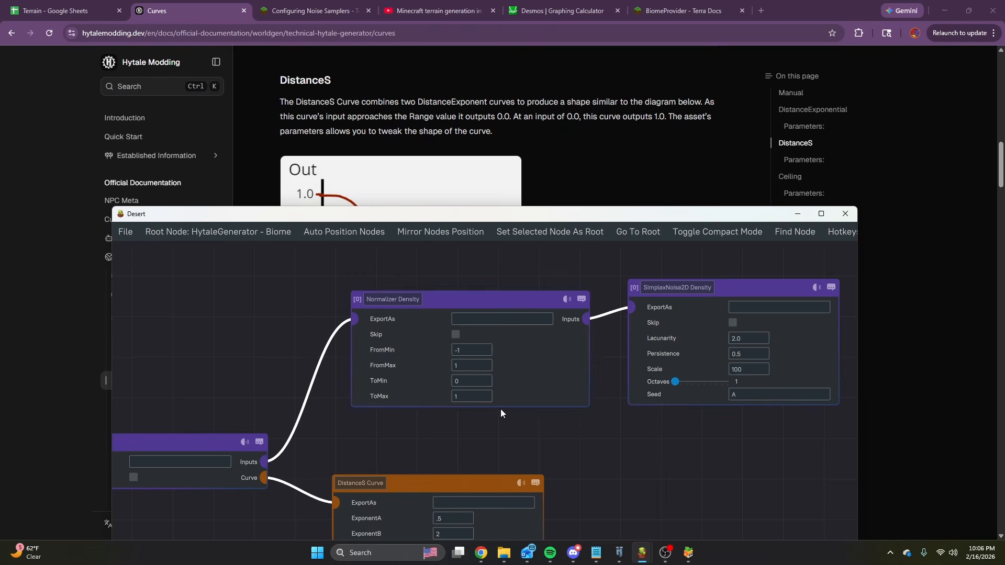
pyautogui.moveTo(452, 469); pyautogui.dragTo(502, 327, button='middle')
pyautogui.scroll(-2, 500, 336)
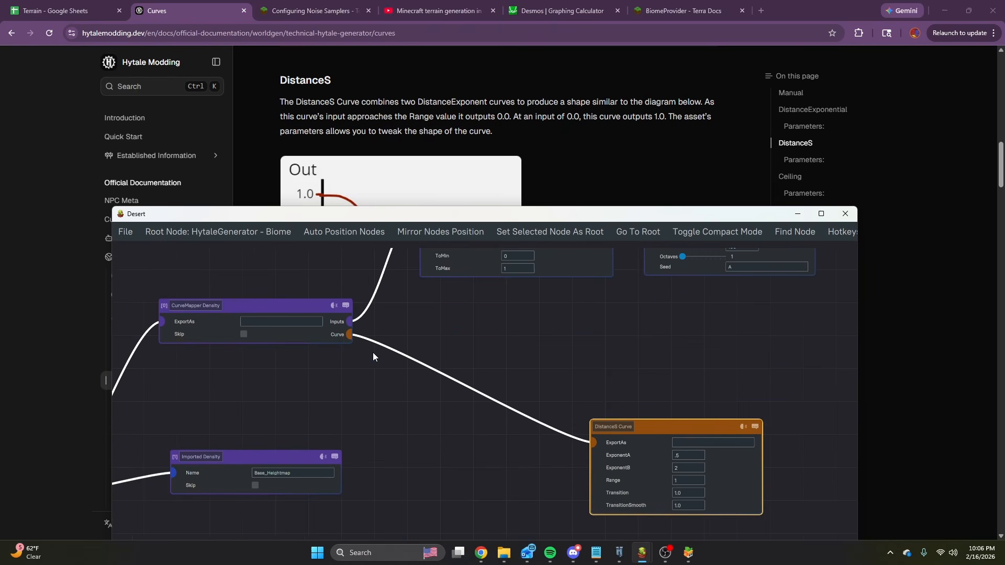
pyautogui.moveTo(349, 334); pyautogui.dragTo(404, 383)
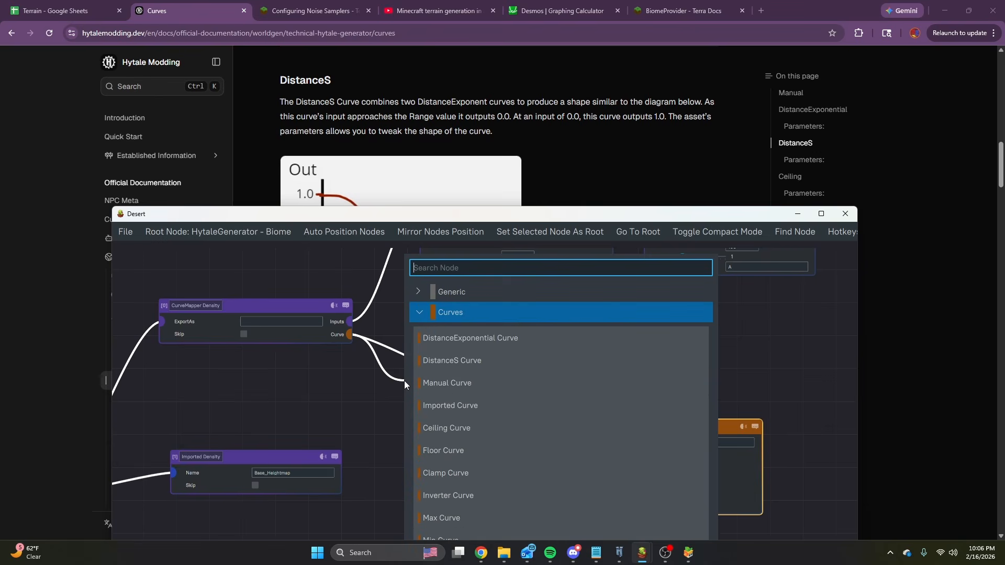
pyautogui.click(587, 152)
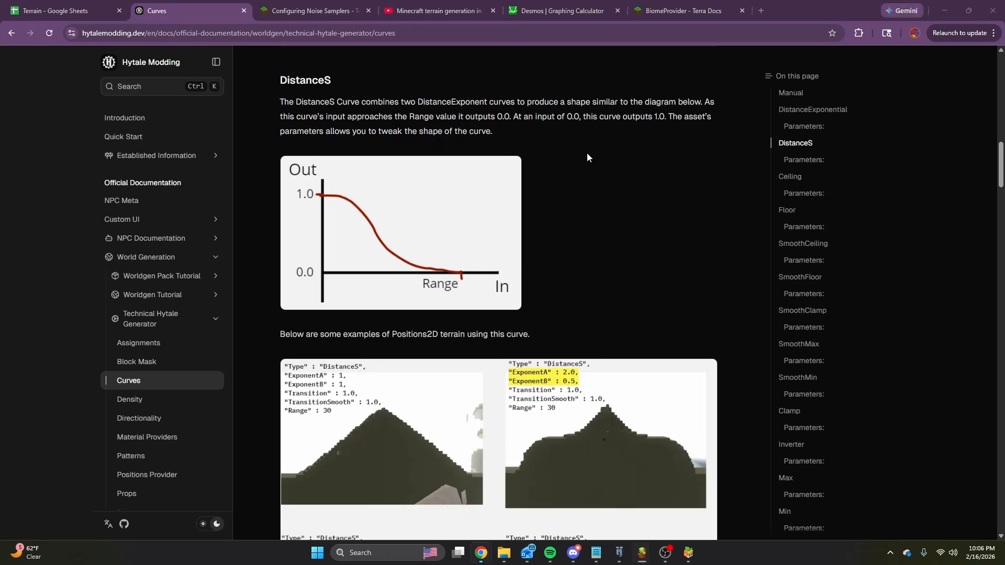
pyautogui.click(503, 553)
pyautogui.click(794, 198)
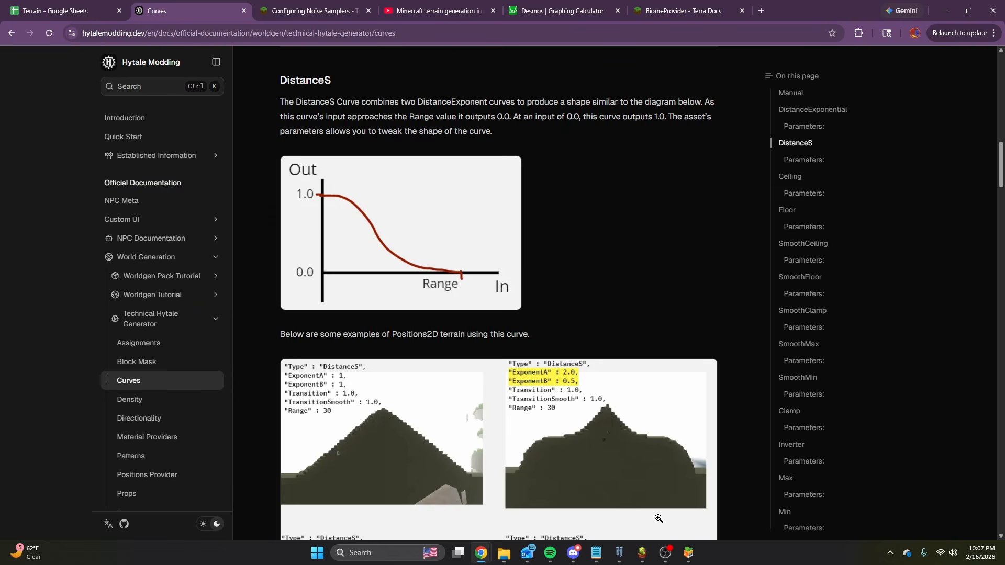
pyautogui.moveTo(645, 562)
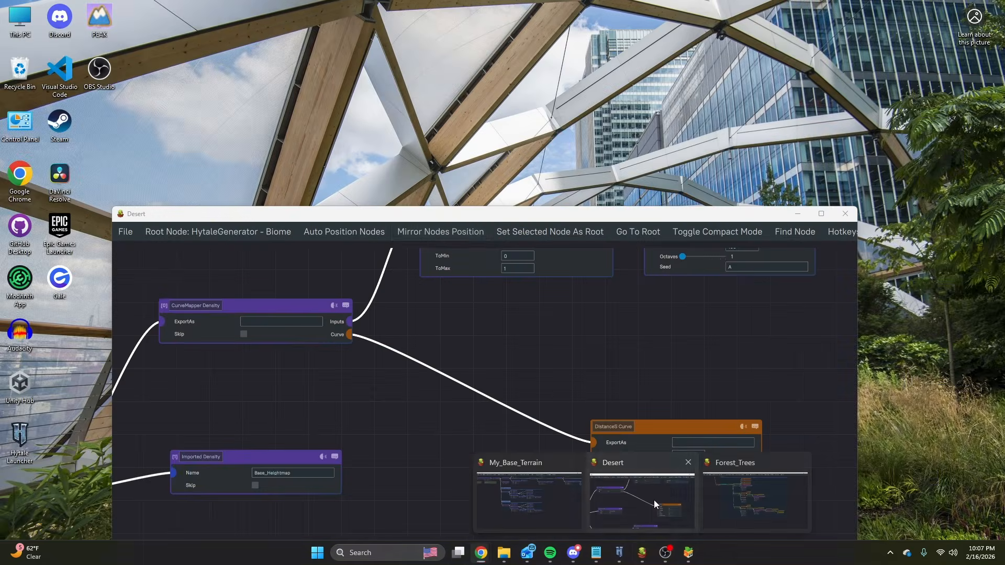
pyautogui.click(654, 501)
# Disconnect the imported Base_Heightmap density from the Sum Density and reposition the DistanceS Curve node.
pyautogui.moveTo(547, 359); pyautogui.dragTo(807, 282, button='middle')
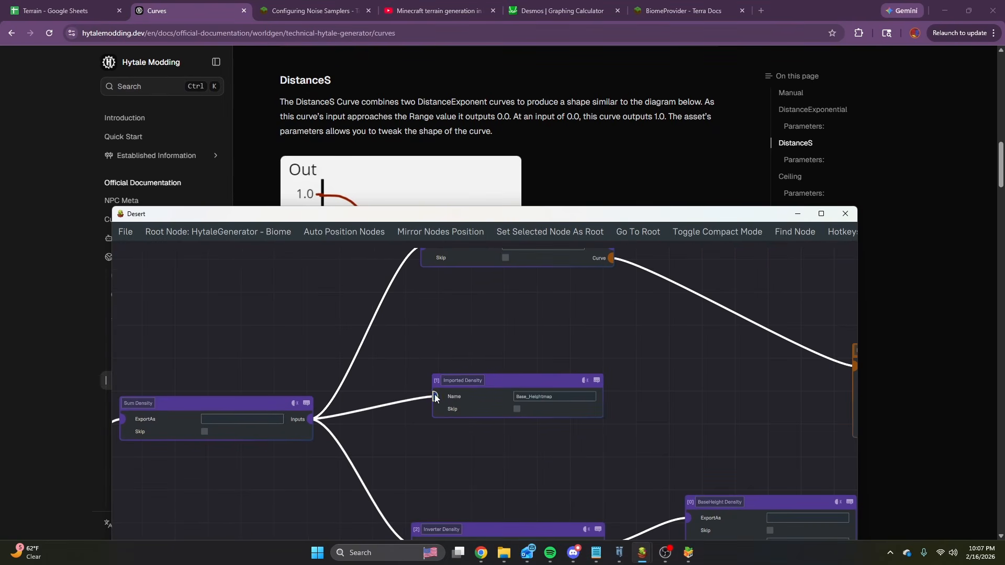
pyautogui.click(434, 395)
pyautogui.moveTo(397, 361); pyautogui.dragTo(521, 359, button='middle')
pyautogui.moveTo(679, 444); pyautogui.dragTo(709, 407)
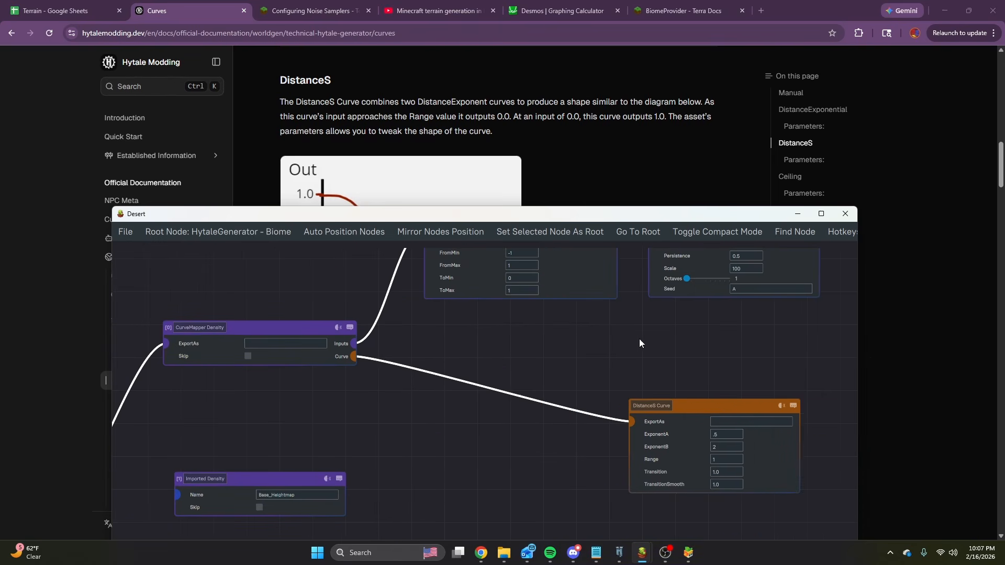
pyautogui.moveTo(599, 365); pyautogui.dragTo(560, 409, button='middle')
# Switch to Hytale and fly over the desert beside the river to examine the shape of the reloaded terrain.
pyautogui.click(619, 552)
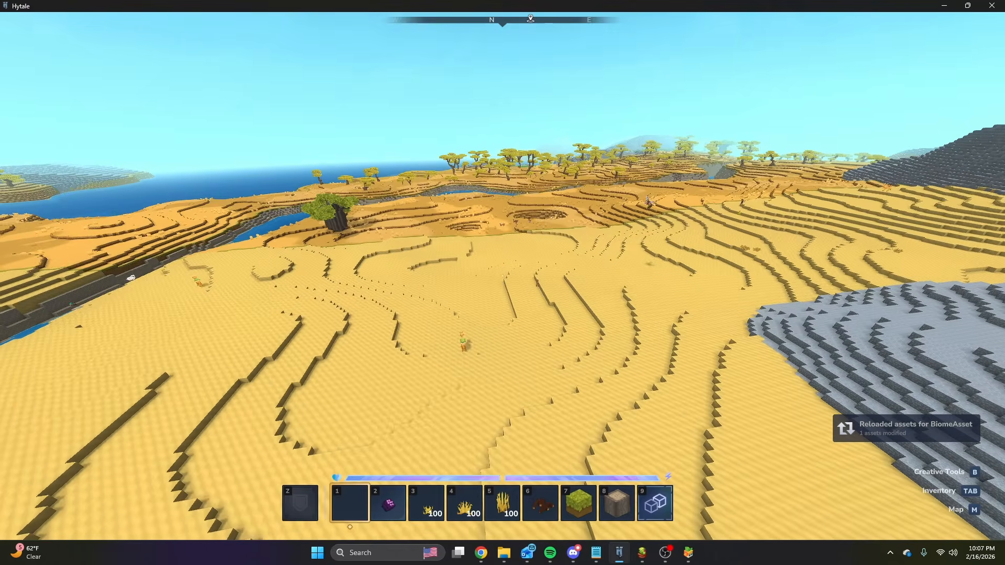
pyautogui.press('w')
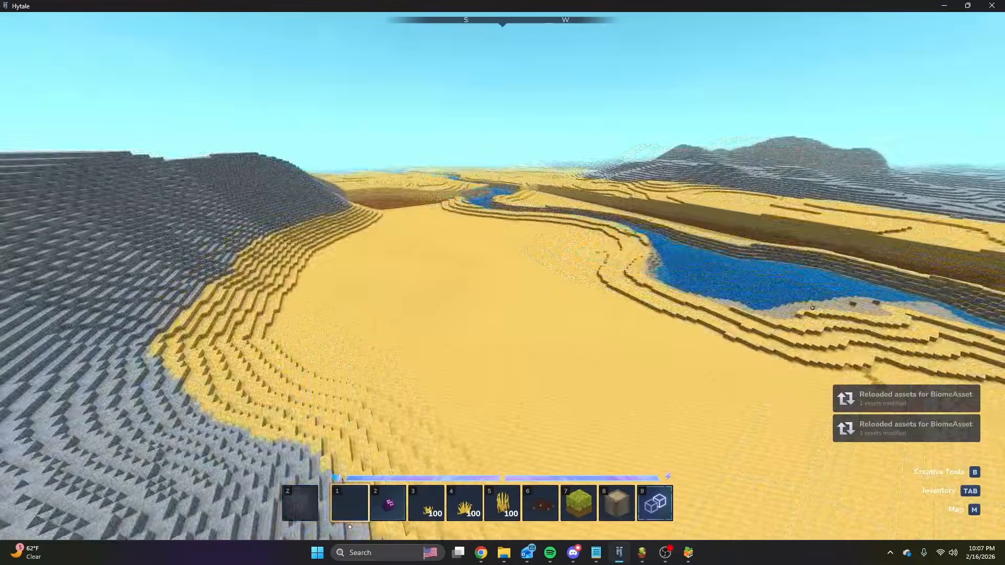
pyautogui.press('w')
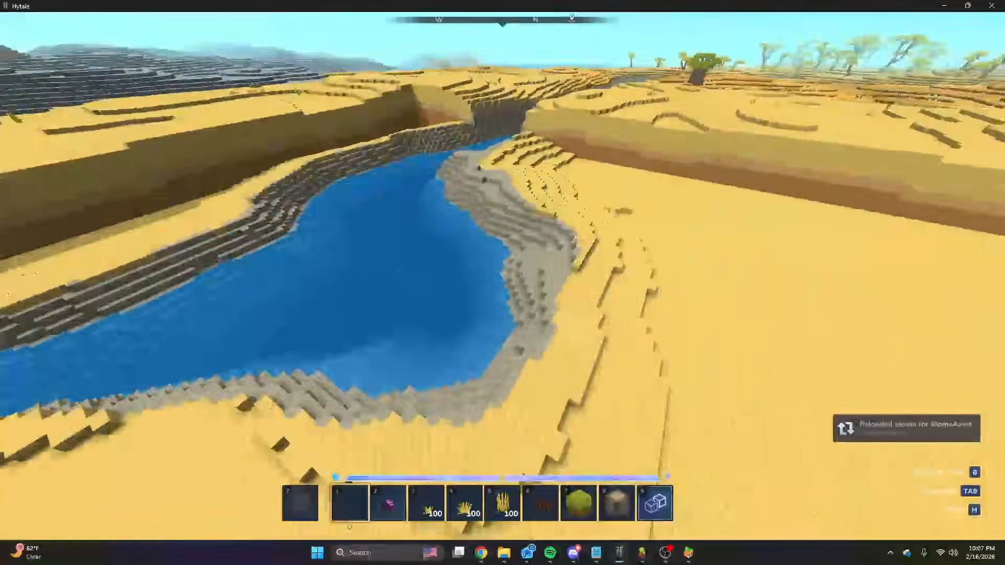
pyautogui.press('w')
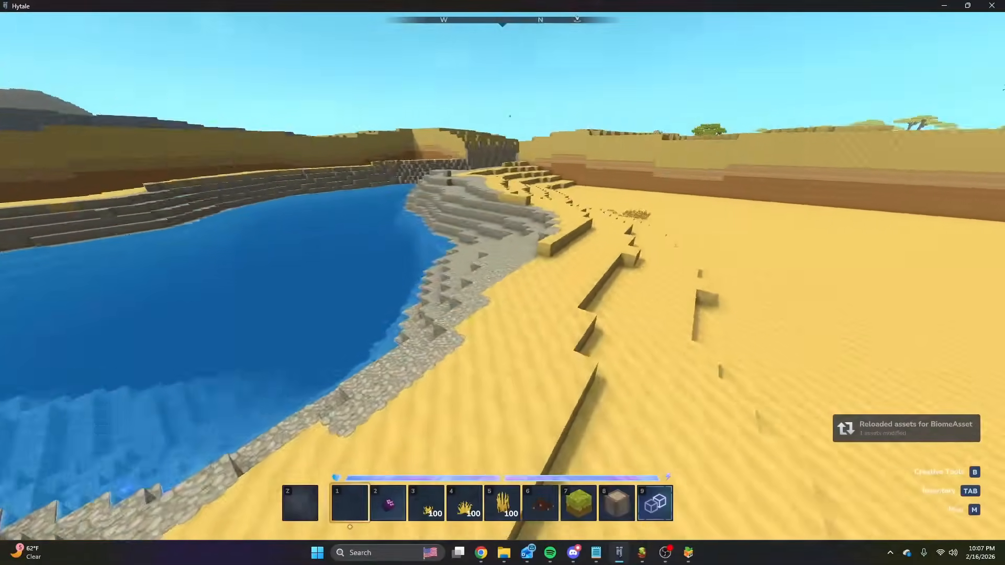
pyautogui.press('space')
pyautogui.press('w')
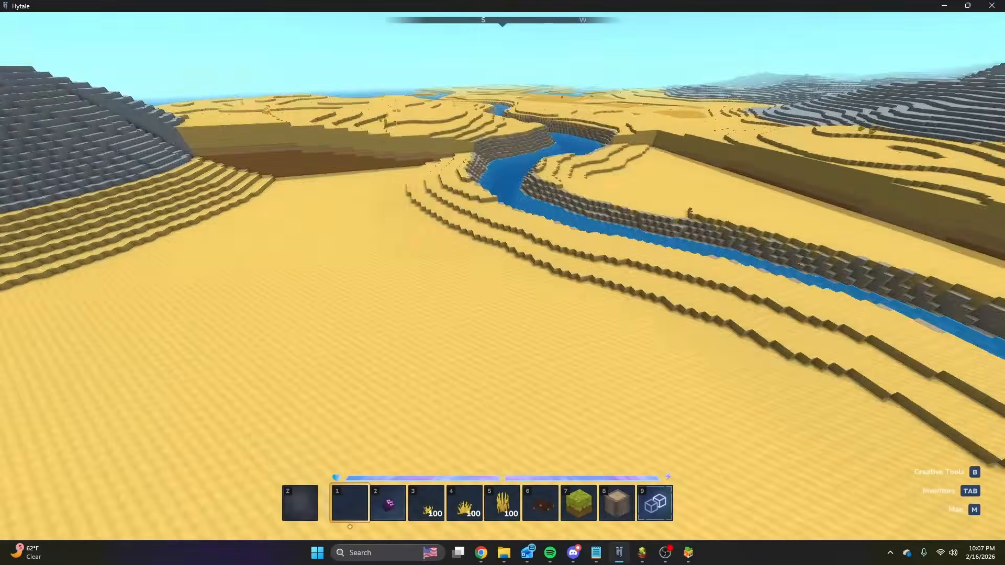
pyautogui.press('w')
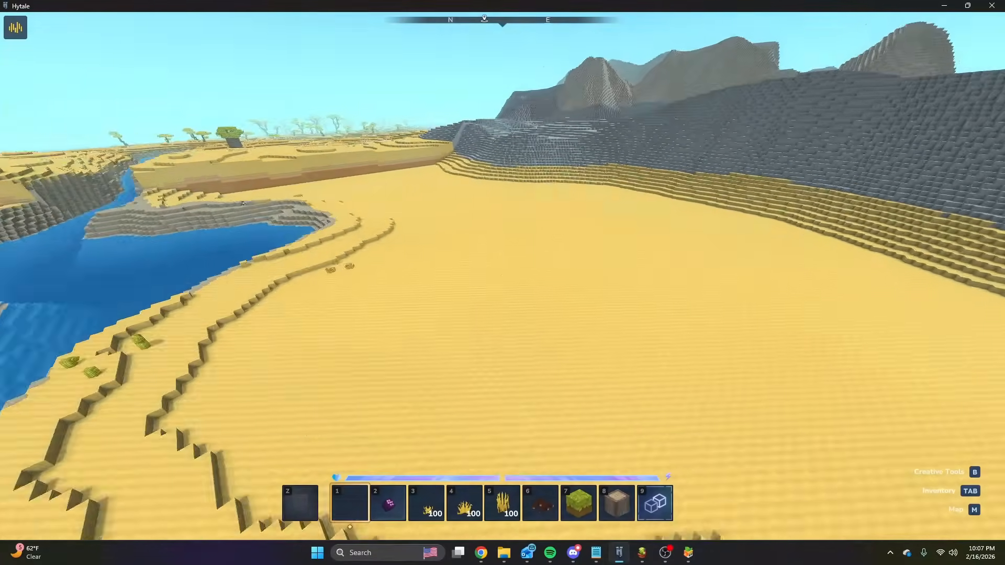
pyautogui.press('w')
pyautogui.press('/')
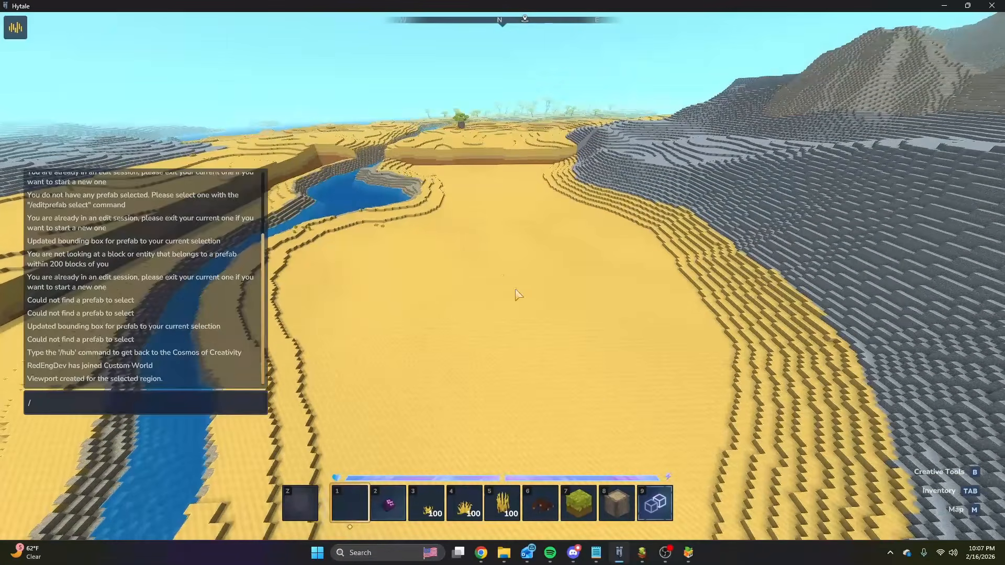
# Return to the Desert graph and insert a Multiplier Curve between the CurveMapper Density's Curve output and the DistanceS Curve.
pyautogui.moveTo(640, 552)
pyautogui.click(637, 496)
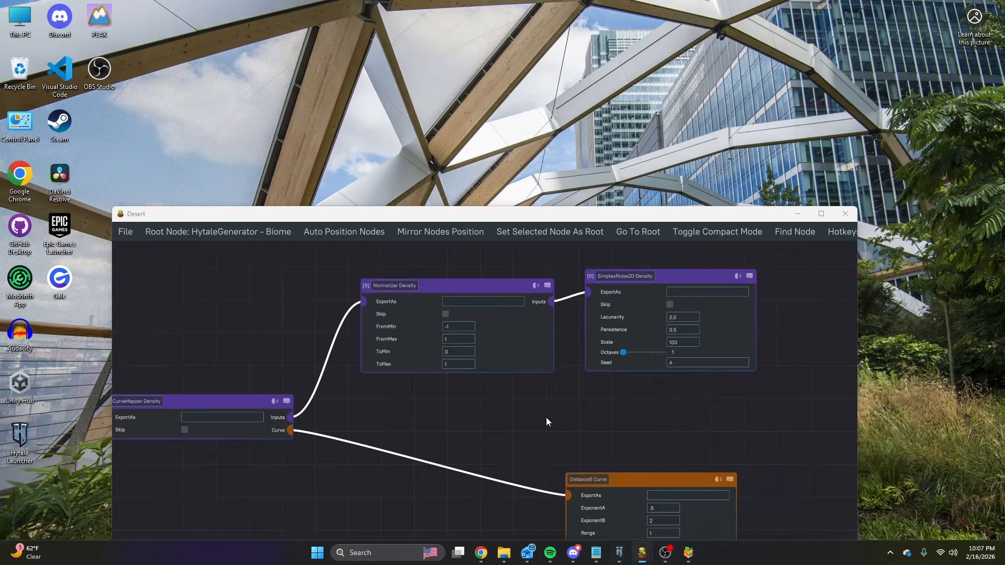
pyautogui.scroll(-5, 565, 359)
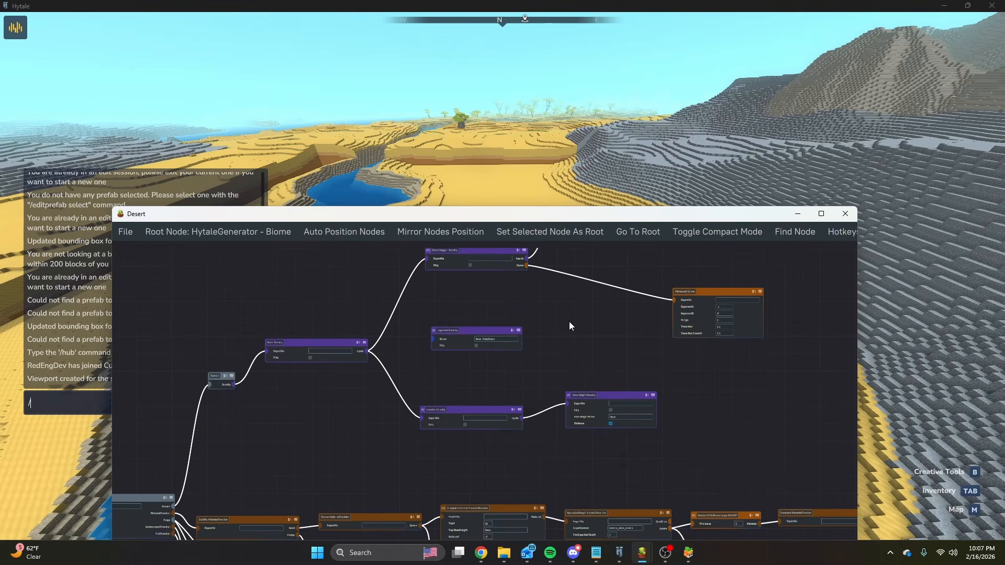
pyautogui.scroll(3, 542, 371)
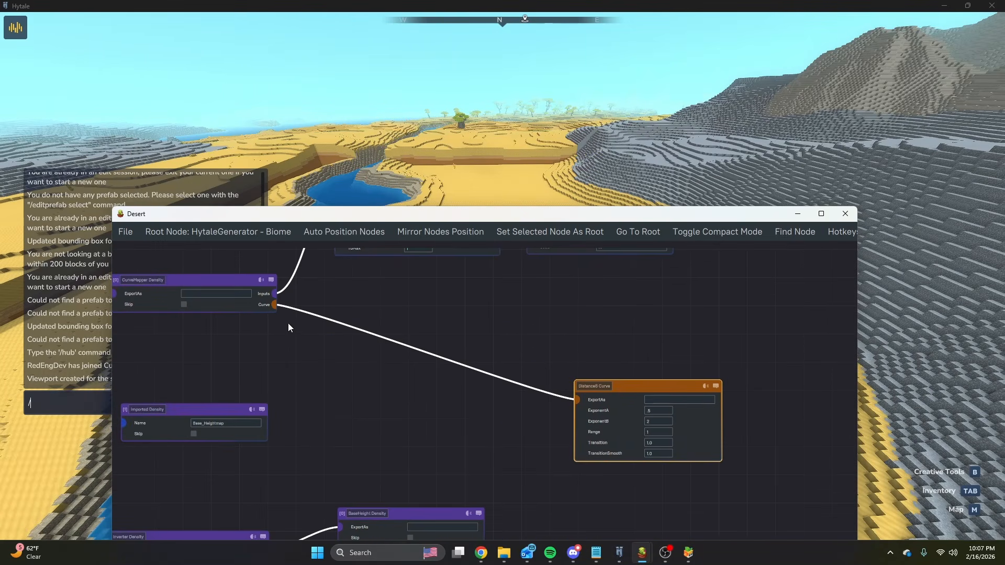
pyautogui.moveTo(326, 350); pyautogui.dragTo(326, 350)
pyautogui.write('mult')
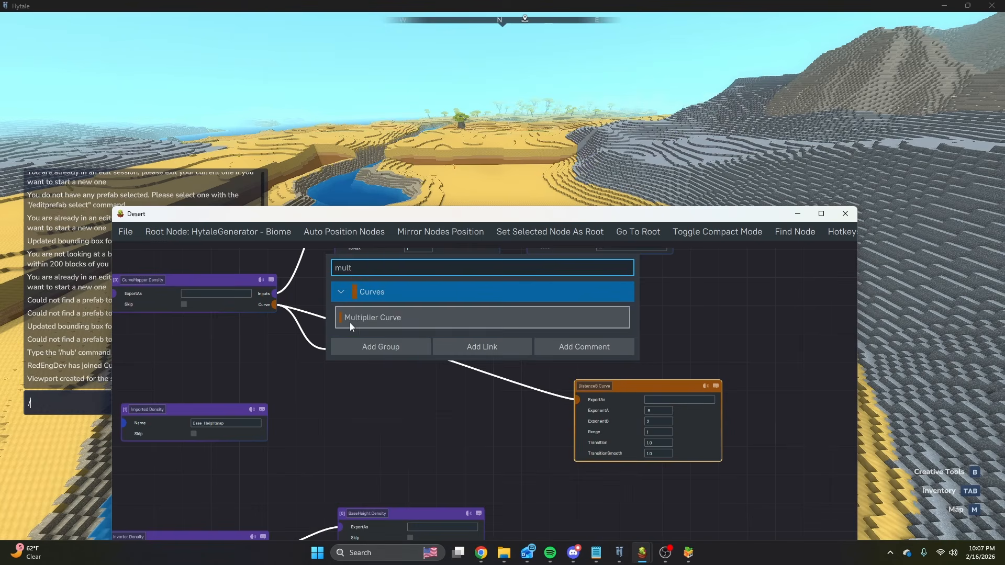
pyautogui.click(350, 323)
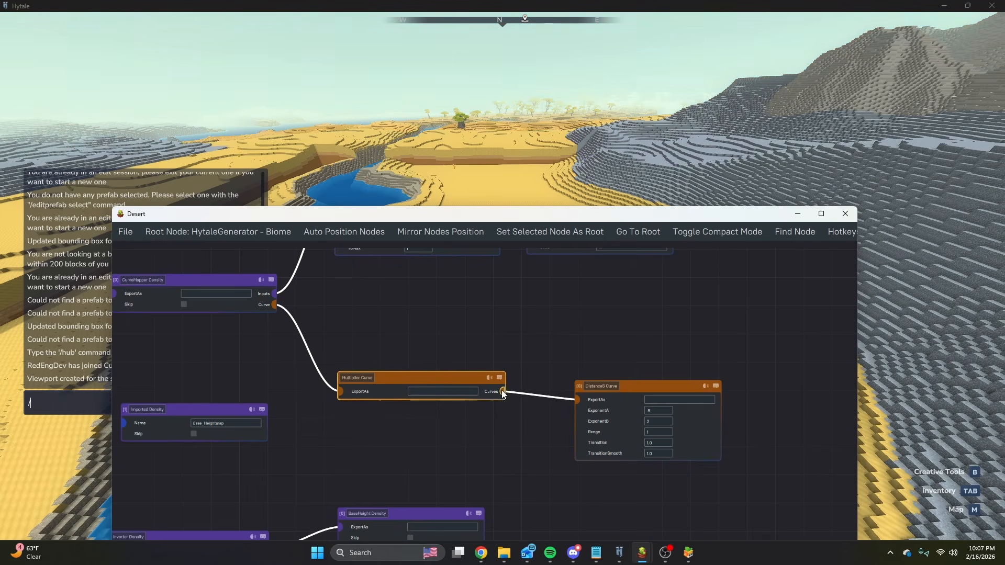
# Add a Constant Curve with a value of 5 as another input of the Multiplier Curve.
pyautogui.moveTo(567, 317); pyautogui.dragTo(567, 317)
pyautogui.write('const')
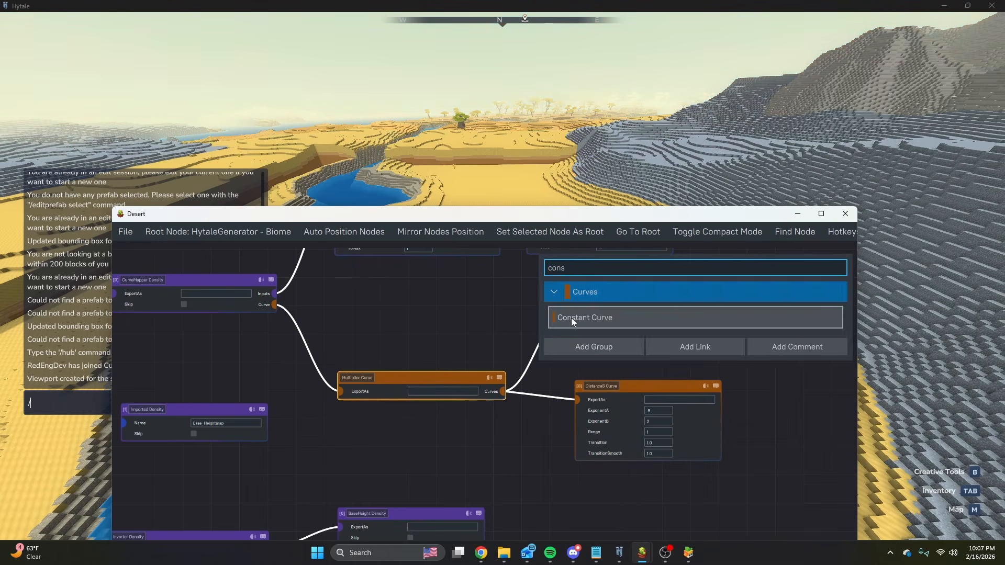
pyautogui.click(571, 318)
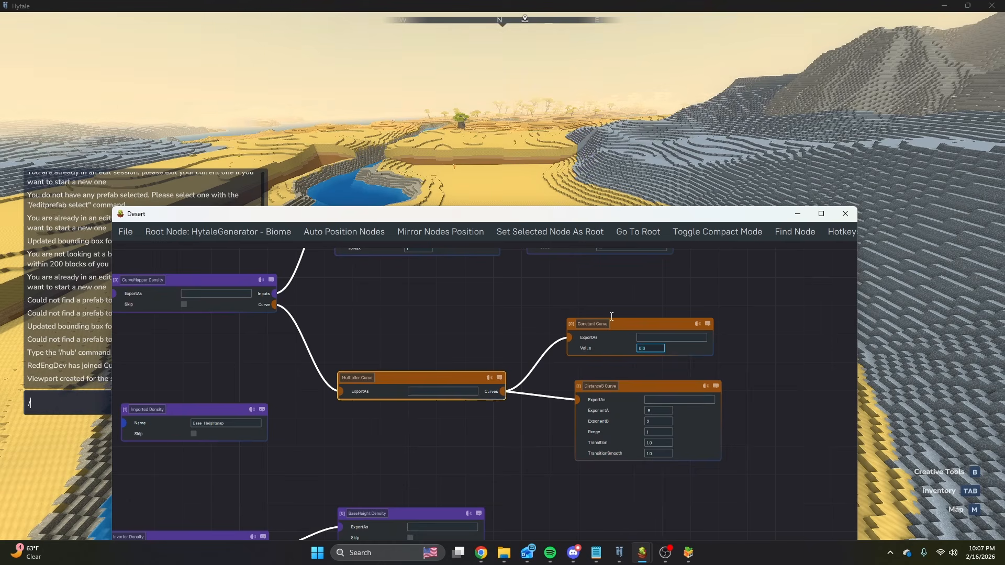
# Switch to Hytale and examine how the multiplied curve shapes the desert terrain between the river and the mountains.
pyautogui.click(660, 166)
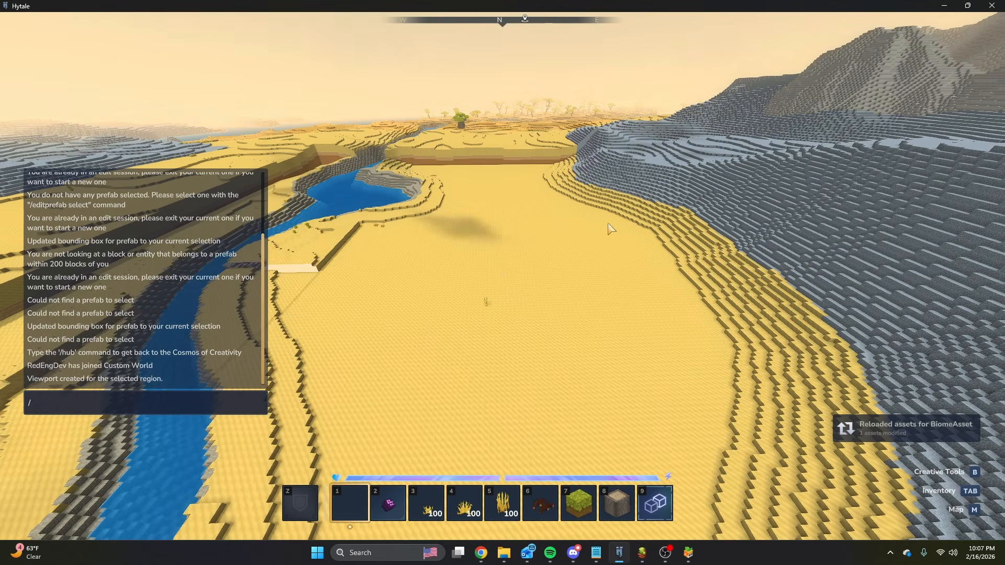
pyautogui.press('Escape')
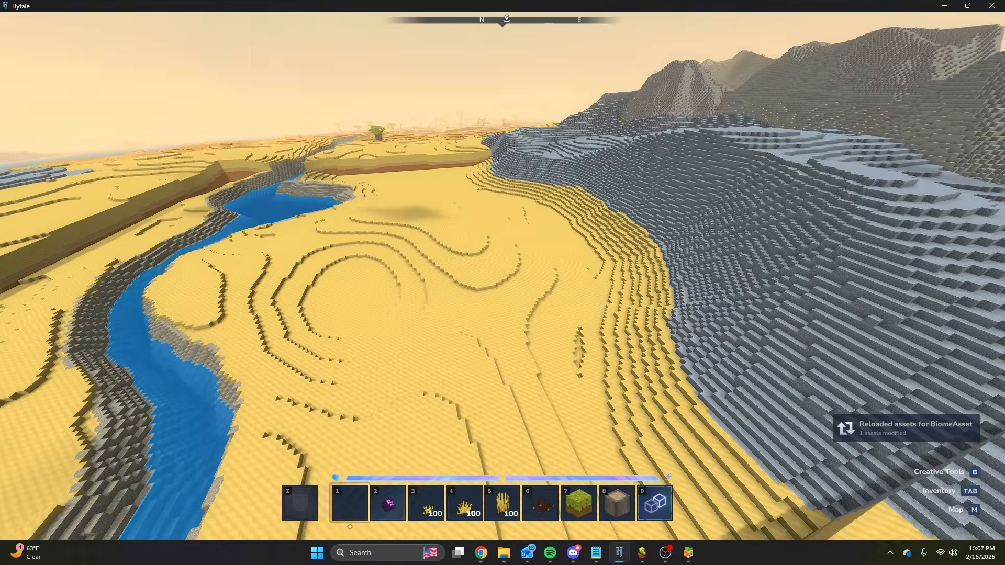
pyautogui.press('s')
pyautogui.press('w')
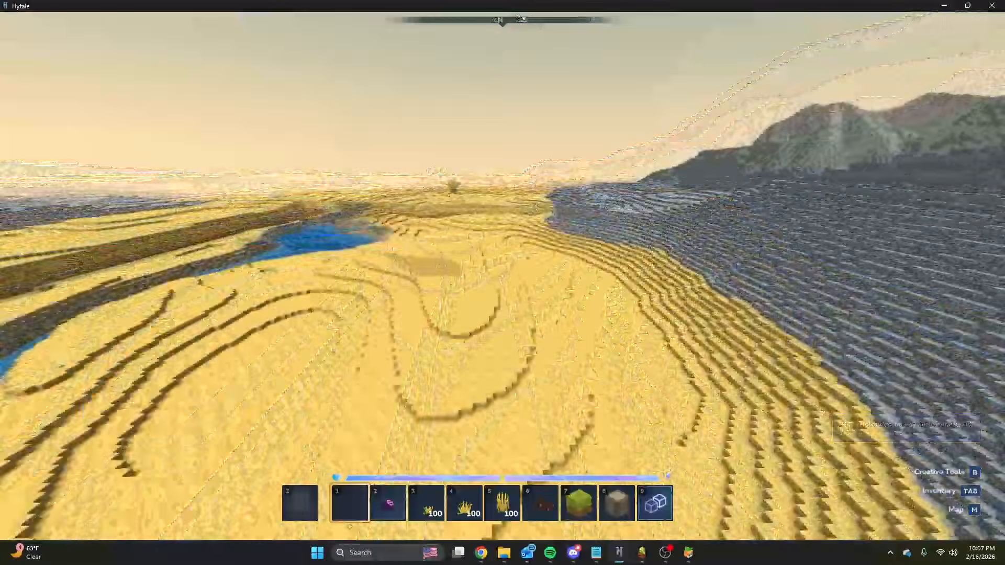
pyautogui.press('s')
pyautogui.press('w')
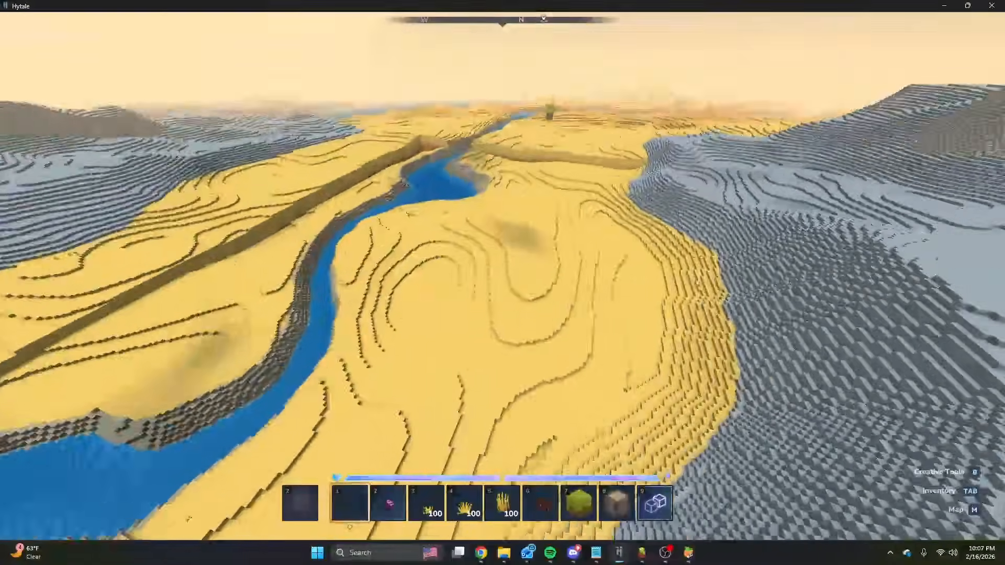
pyautogui.press('Return')
# Return to the Desert graph and set the Constant Curve's value to 10.
pyautogui.click(643, 552)
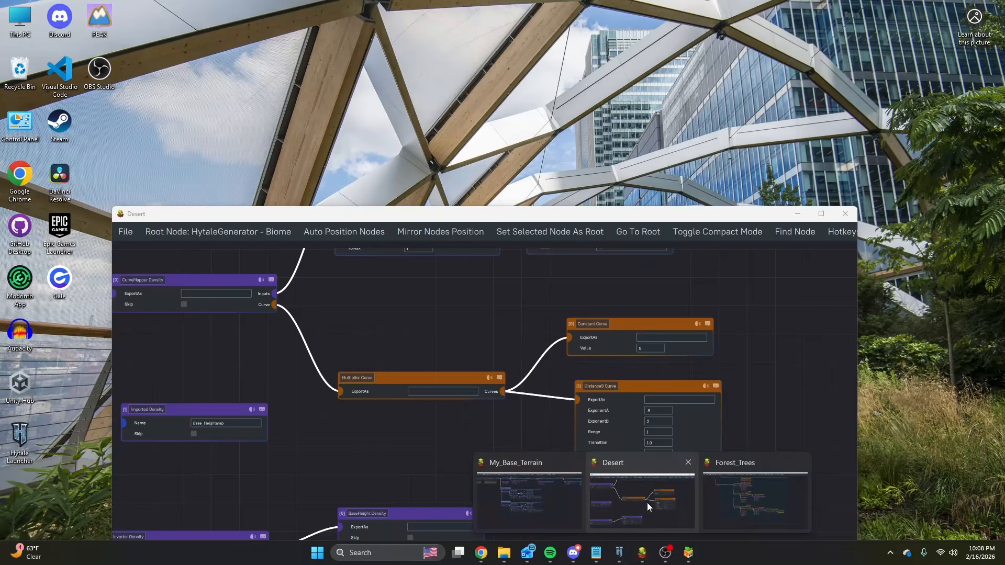
pyautogui.click(647, 502)
pyautogui.write('0')
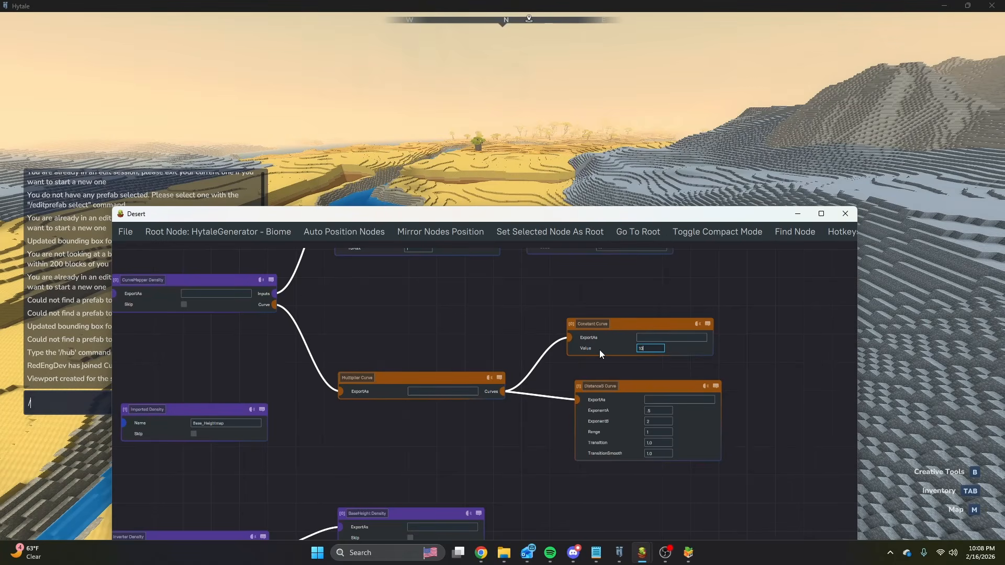
pyautogui.click(500, 345)
pyautogui.moveTo(275, 305); pyautogui.dragTo(361, 335)
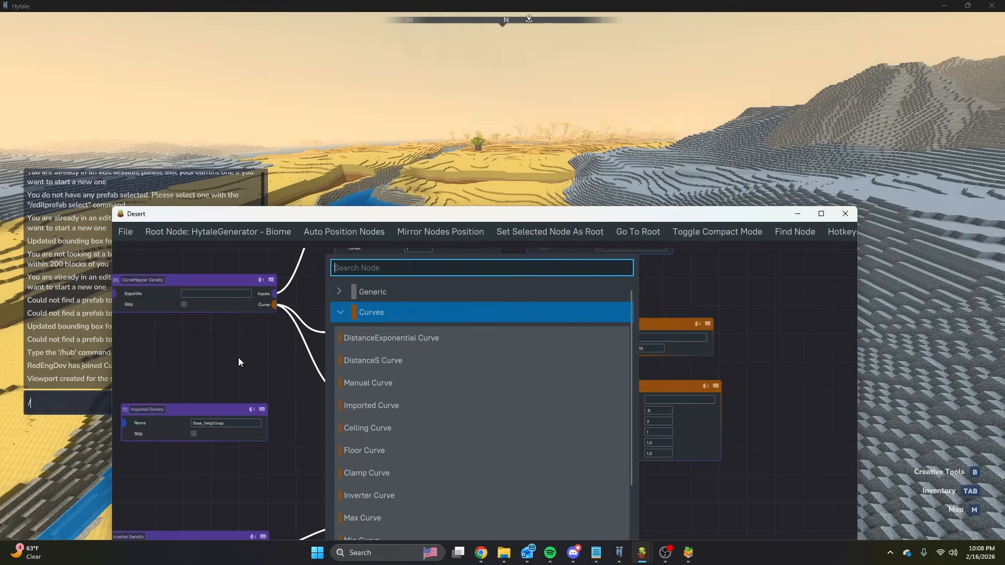
pyautogui.click(393, 360)
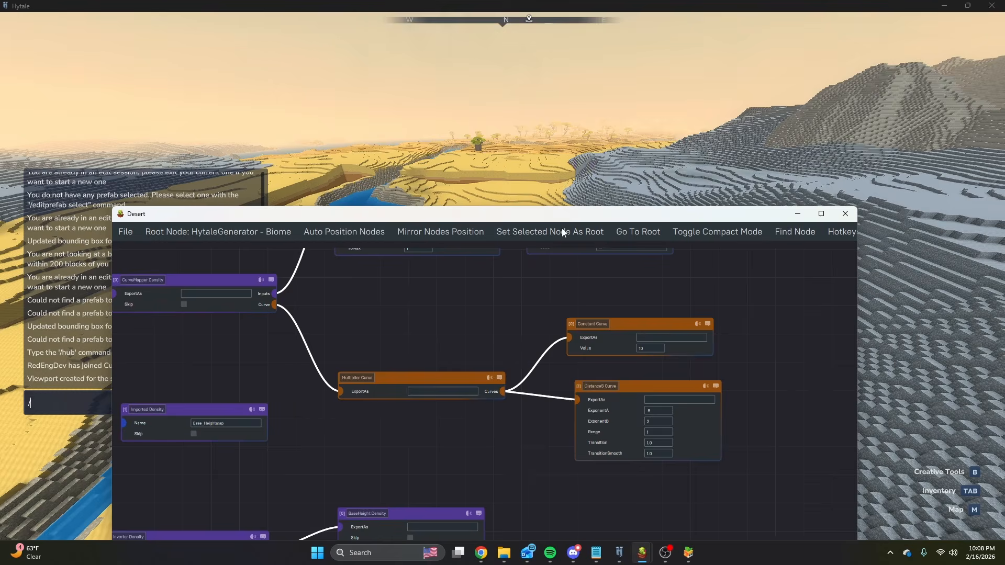
# Switch to Hytale and inspect the desert's hills from above and near the ground with the stronger multiplier.
pyautogui.click(575, 184)
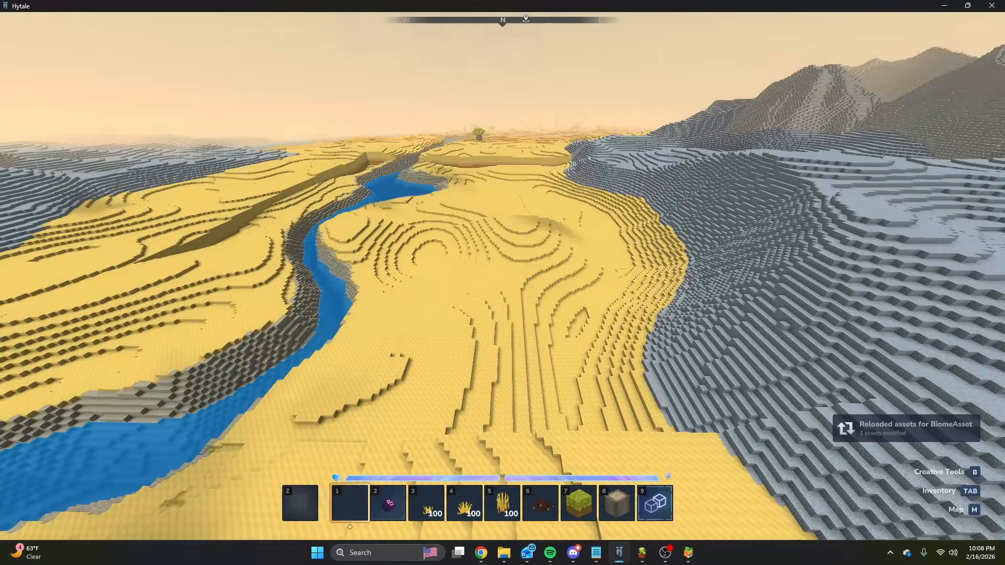
pyautogui.press('w')
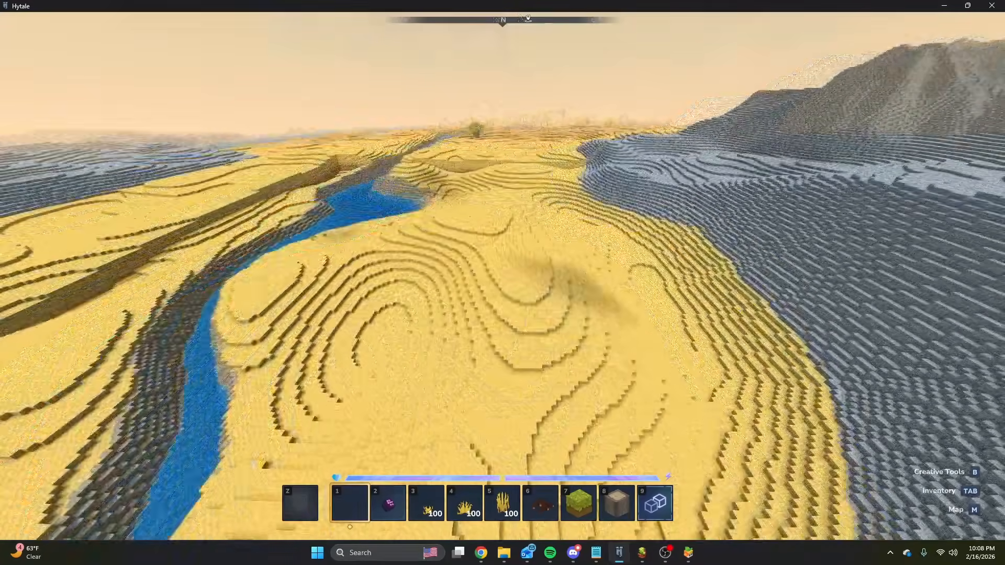
pyautogui.press('s')
pyautogui.press('ctrl')
pyautogui.press('w')
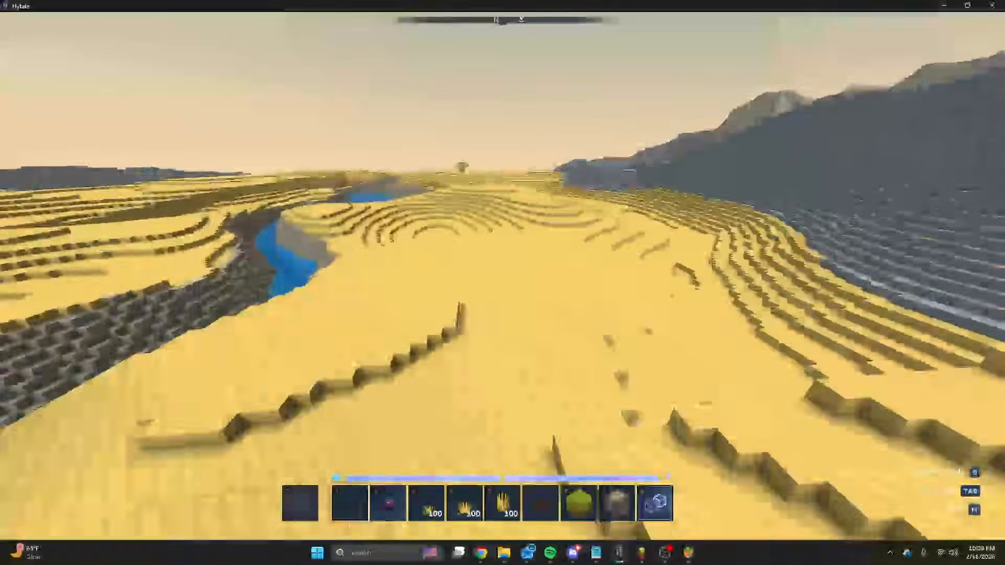
pyautogui.press('space')
pyautogui.press('/')
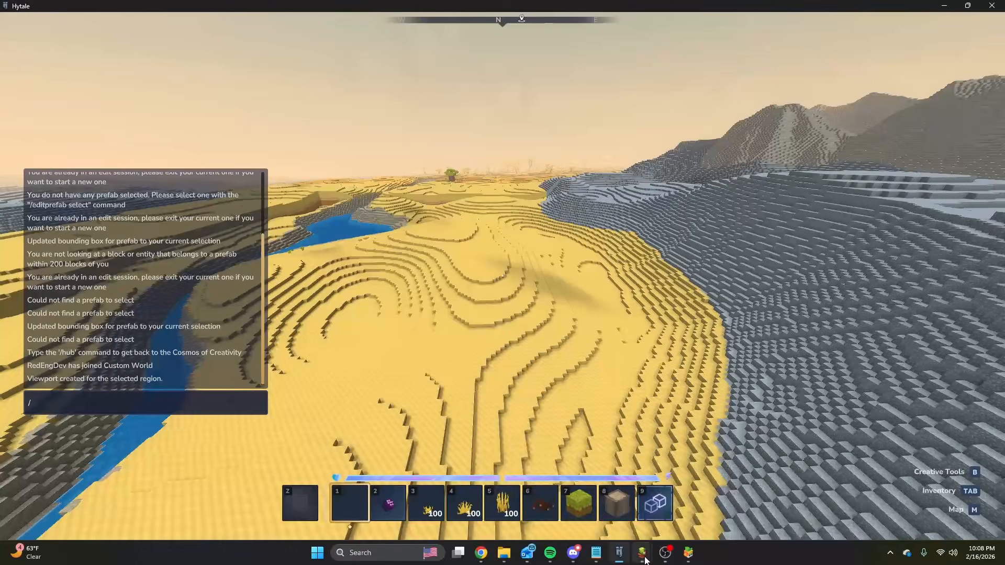
# Check the DistanceS Curve's parameters in the Desert graph, then compare them with the example terrain shapes in Chrome's Curves documentation.
pyautogui.moveTo(644, 556)
pyautogui.moveTo(626, 499)
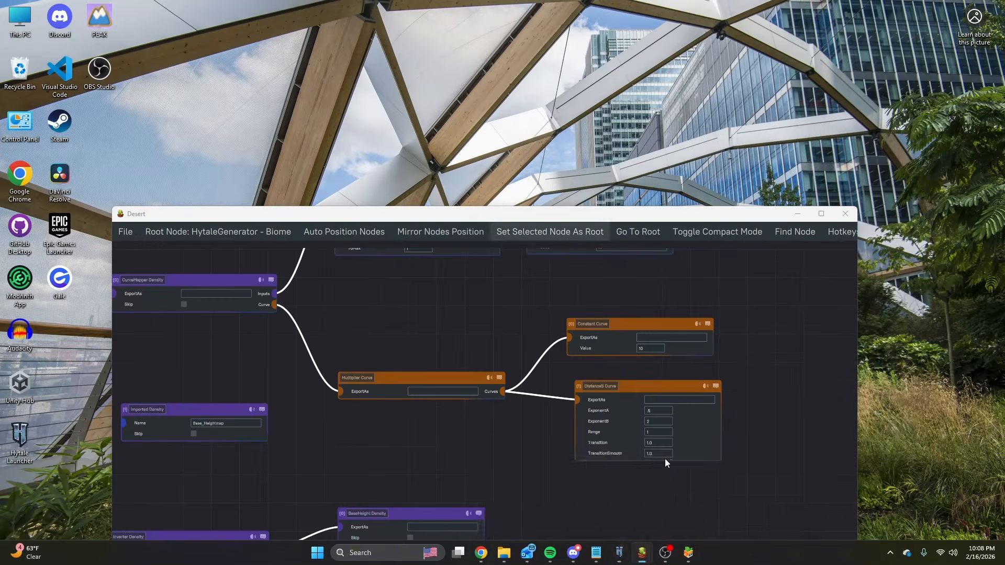
pyautogui.scroll(3, 668, 451)
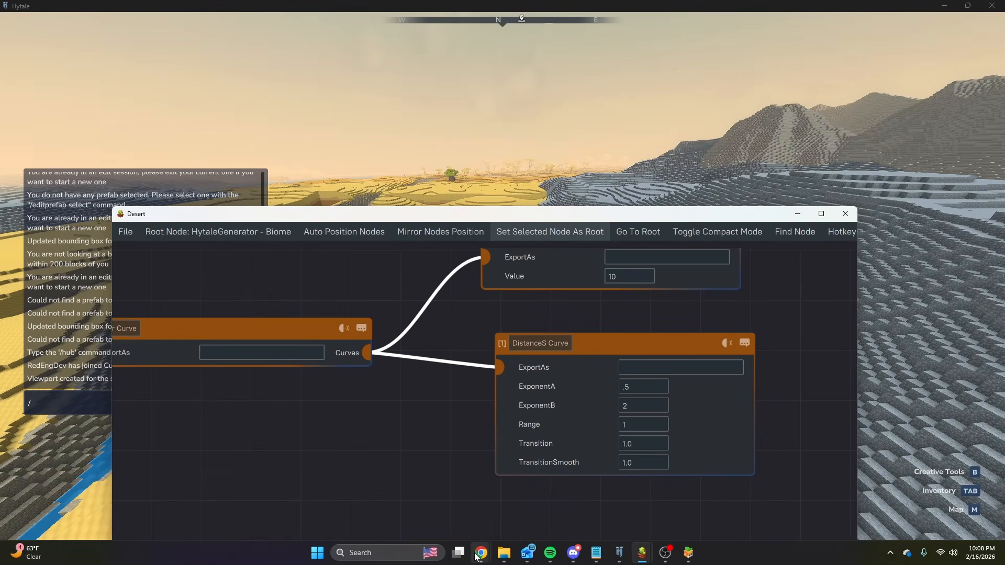
pyautogui.moveTo(481, 555)
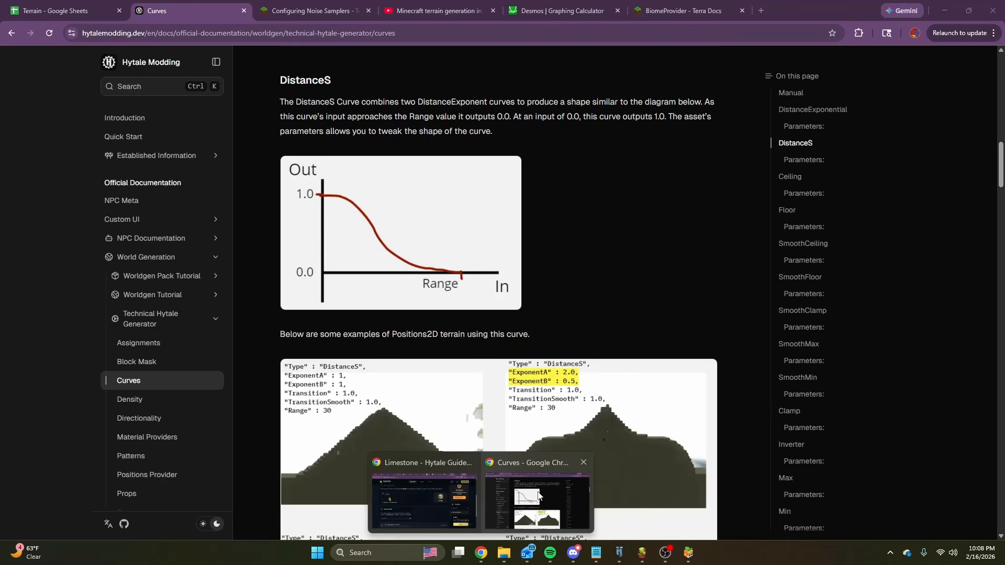
pyautogui.click(538, 494)
pyautogui.scroll(-5, 580, 318)
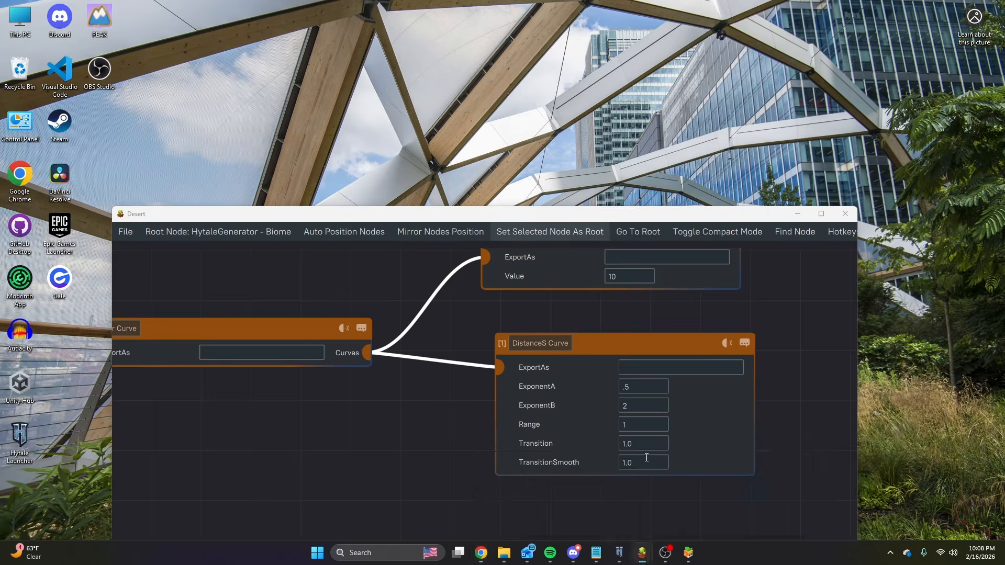
# Return to the Desert graph and set the DistanceS Curve's Transition to .5.
pyautogui.click(657, 511)
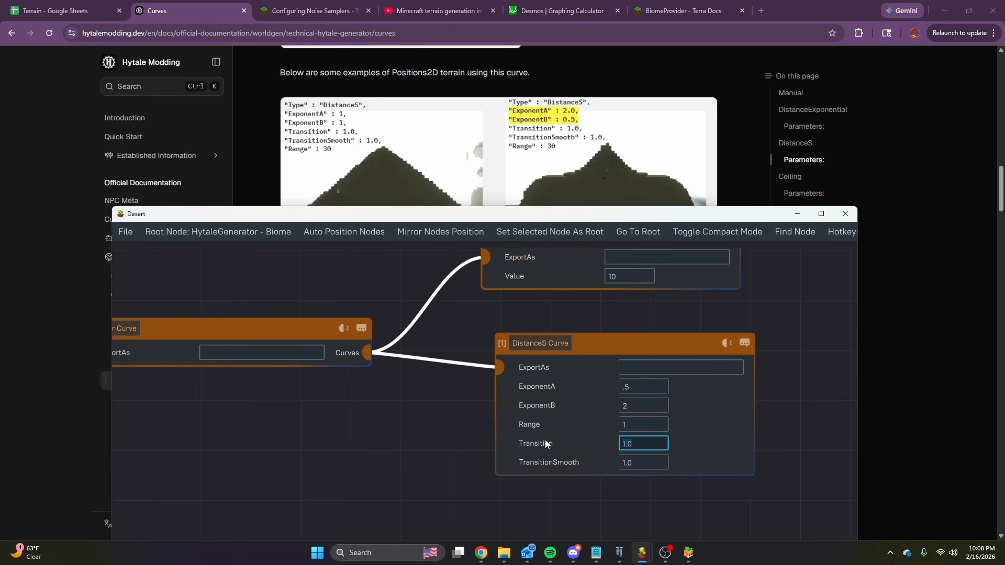
pyautogui.write('.5')
pyautogui.press('Return')
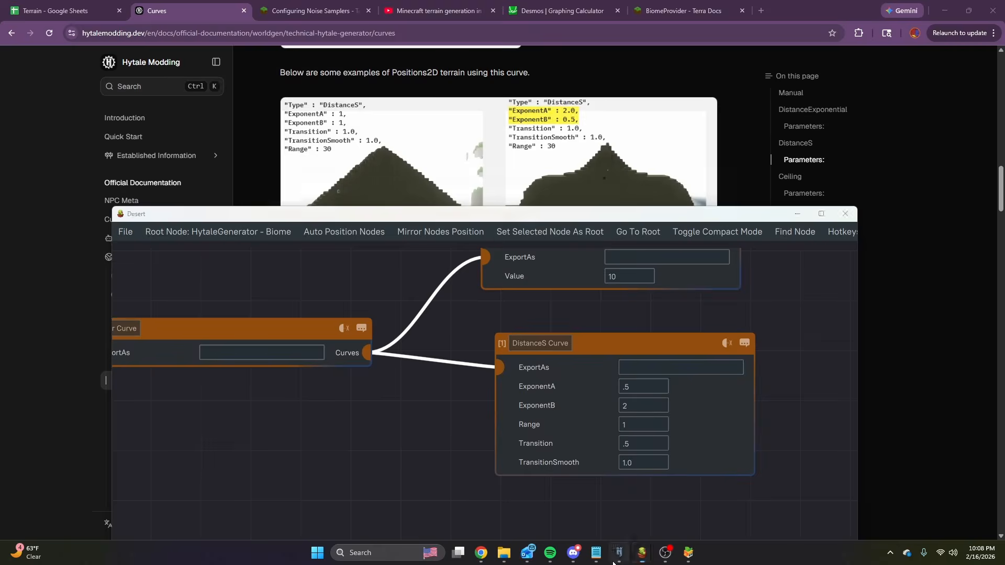
# Switch to Hytale and inspect the desert beside the river from above and near the ground with the new transition.
pyautogui.click(618, 555)
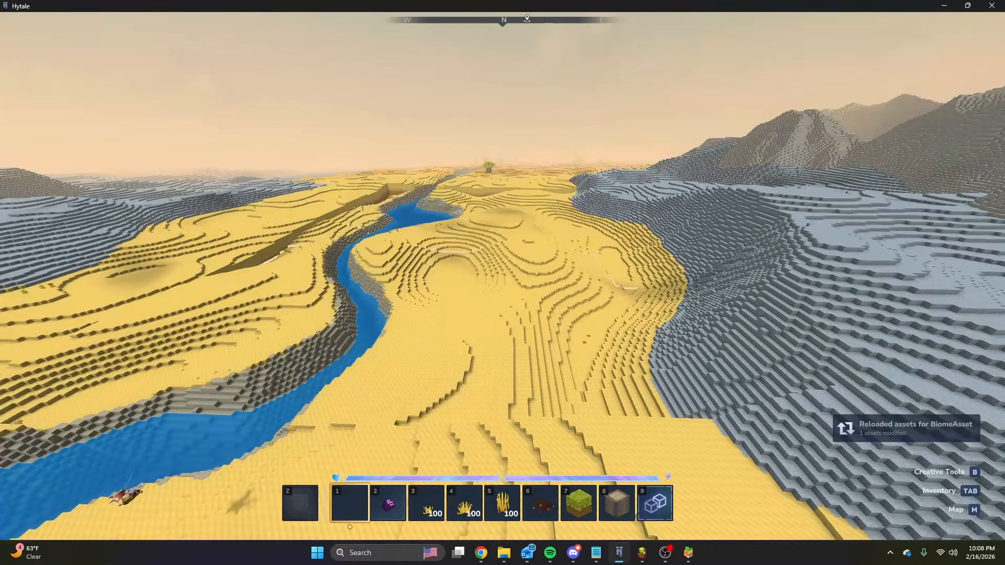
pyautogui.press('w')
pyautogui.press('space')
pyautogui.press('s')
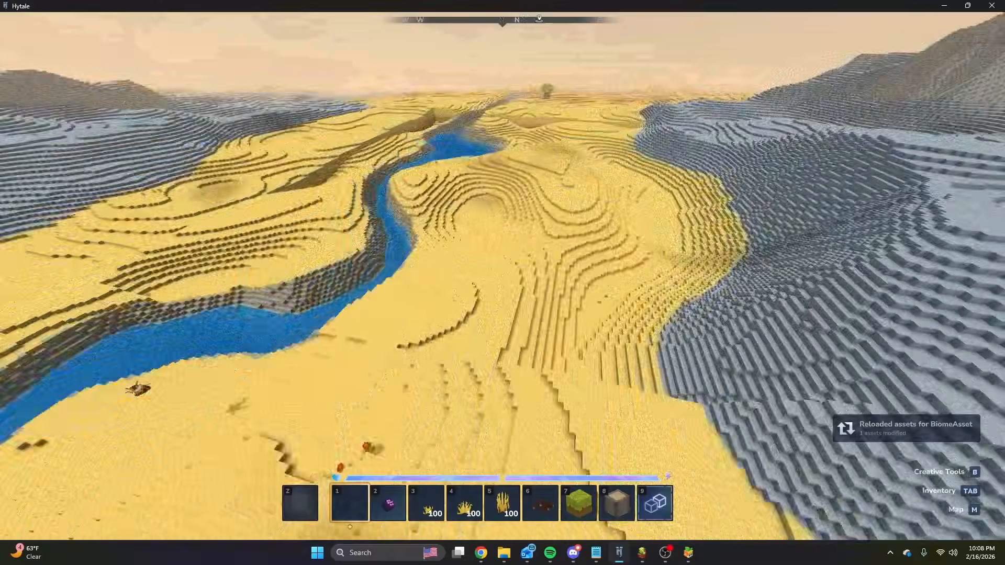
pyautogui.press('w')
pyautogui.press('ctrl')
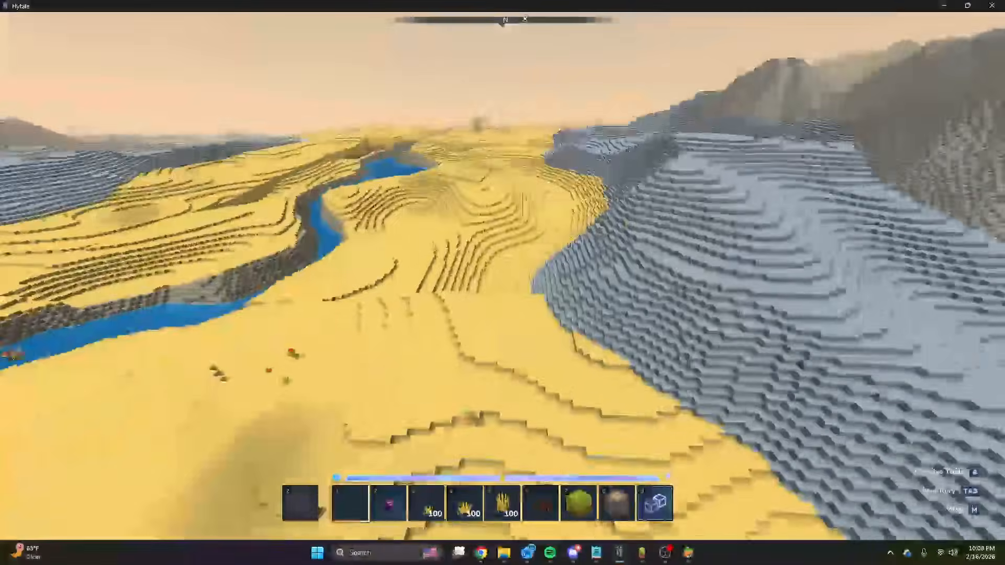
pyautogui.press('w')
pyautogui.press('ctrl')
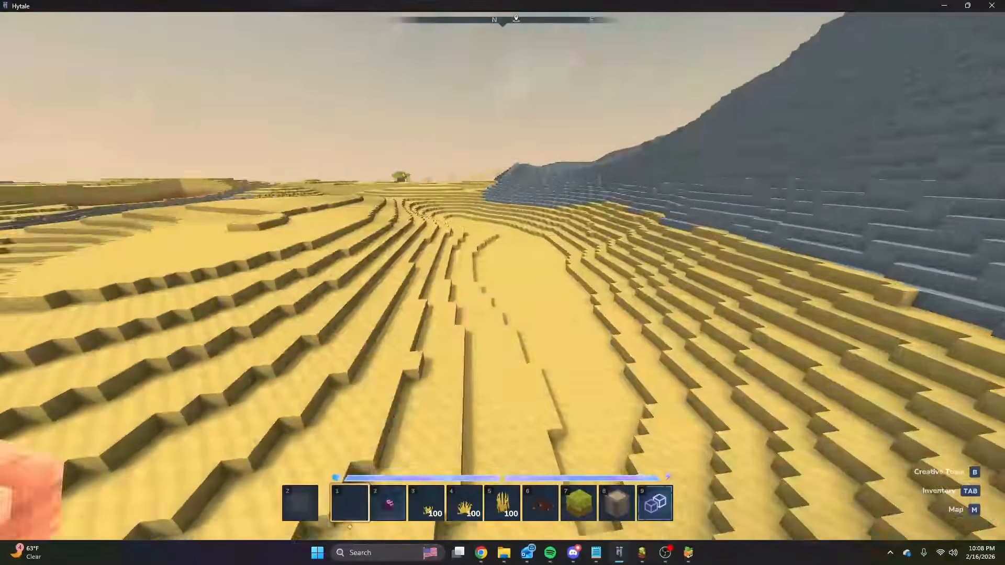
pyautogui.press('w')
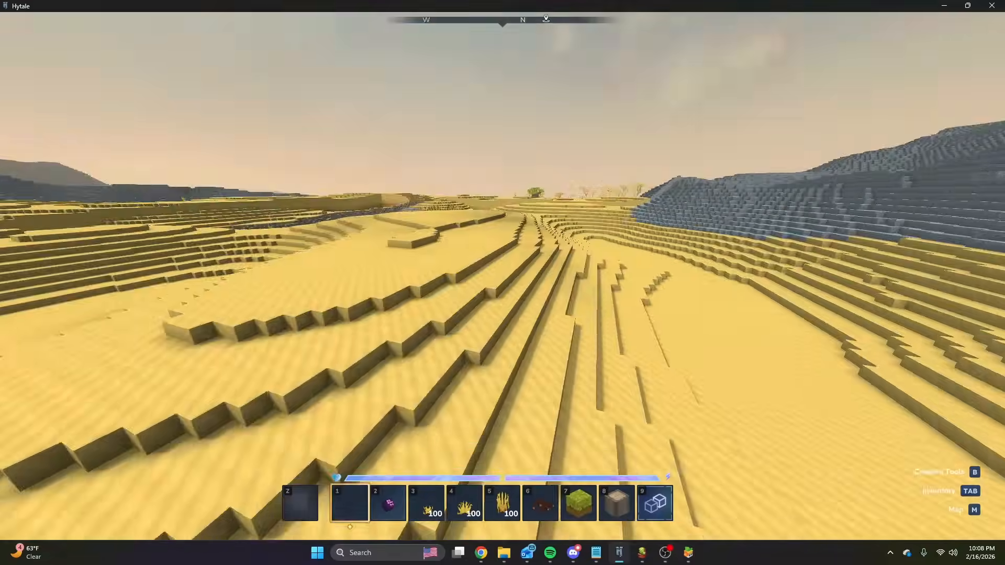
pyautogui.press('s')
pyautogui.press('space')
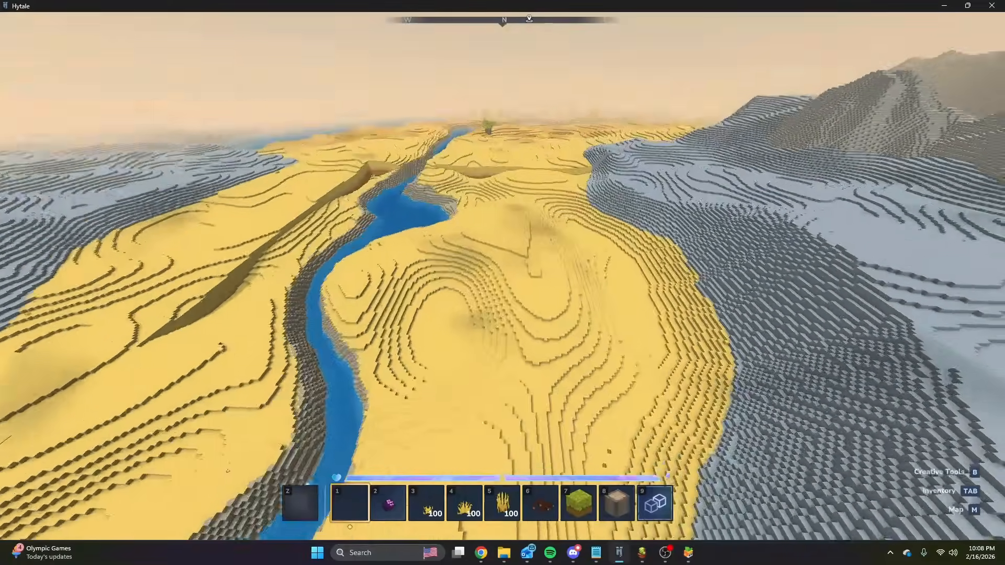
pyautogui.press('/')
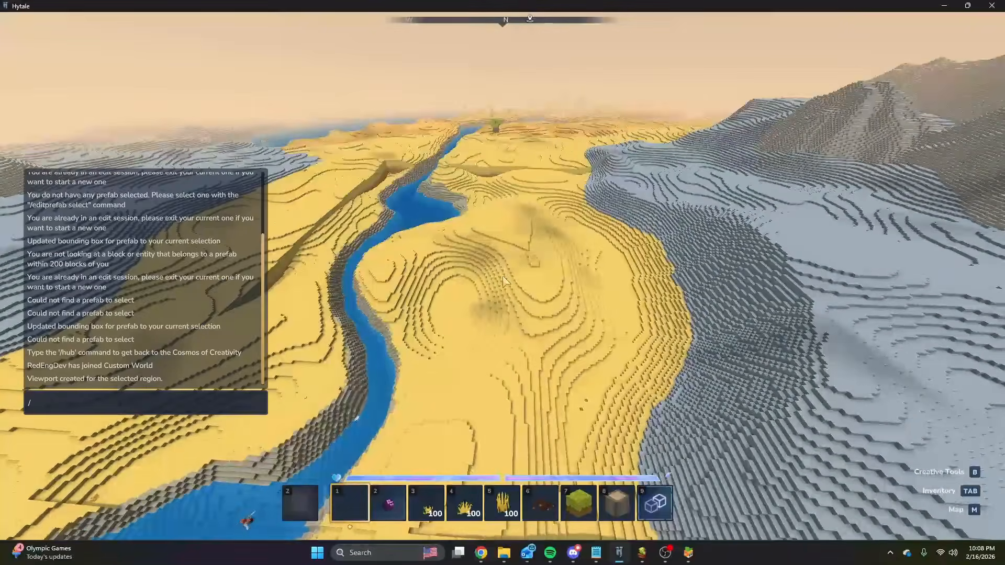
# Return to the Desert graph and connect the Base_Heightmap Imported Density to the Sum Density's inputs.
pyautogui.moveTo(644, 547)
pyautogui.click(551, 505)
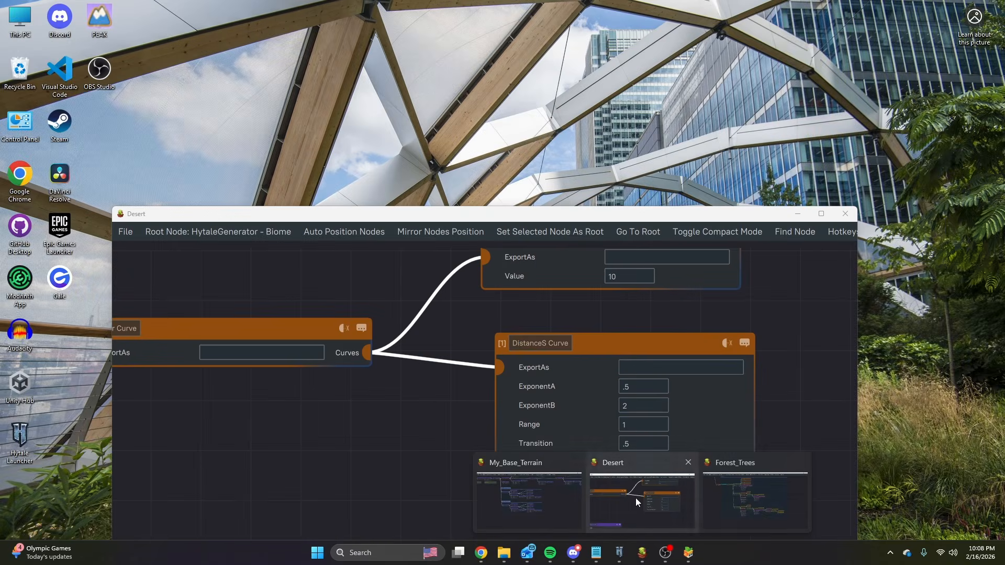
pyautogui.click(635, 498)
pyautogui.scroll(-4, 441, 376)
pyautogui.moveTo(377, 427); pyautogui.dragTo(638, 330, button='middle')
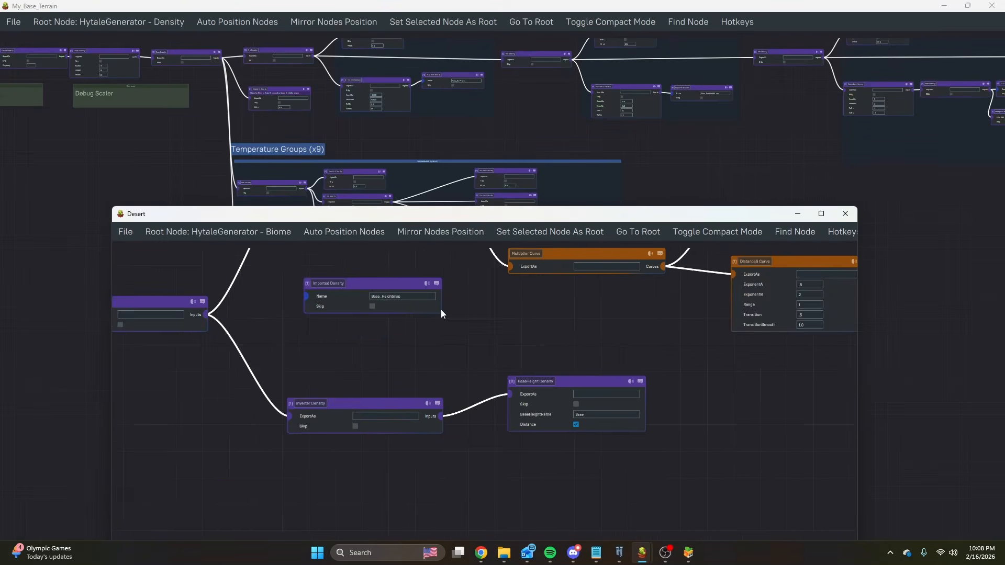
pyautogui.moveTo(527, 329); pyautogui.dragTo(668, 334, button='middle')
pyautogui.moveTo(345, 319); pyautogui.dragTo(448, 300)
# Switch to Hytale and examine the desert hills, river banks and mountain edge with the base heightmap included.
pyautogui.click(617, 553)
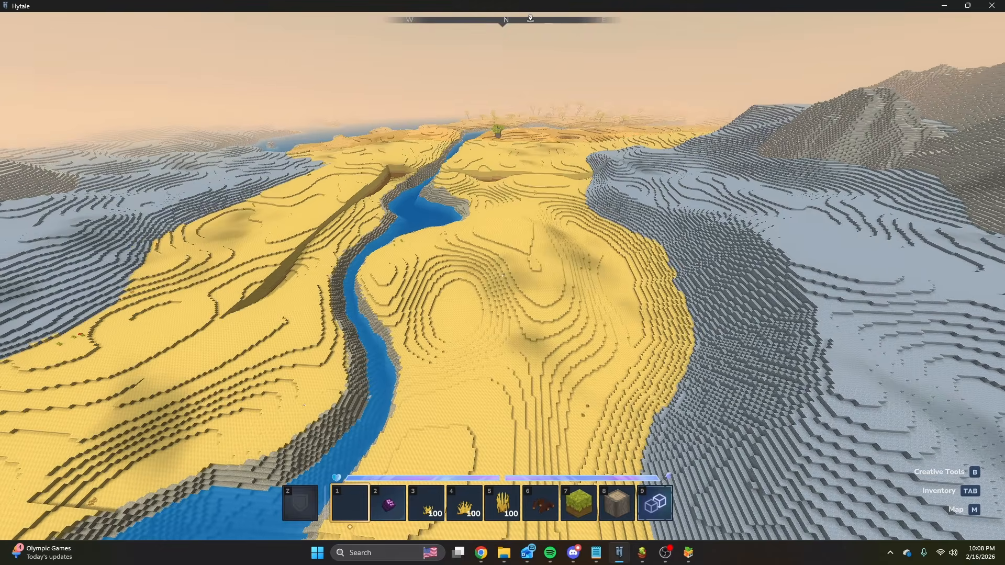
pyautogui.press('w')
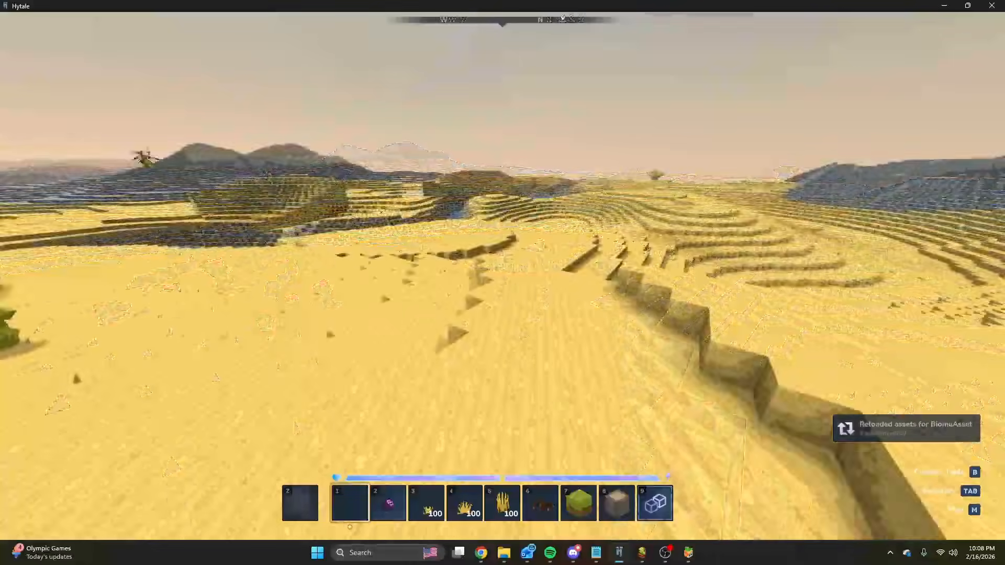
pyautogui.press('space')
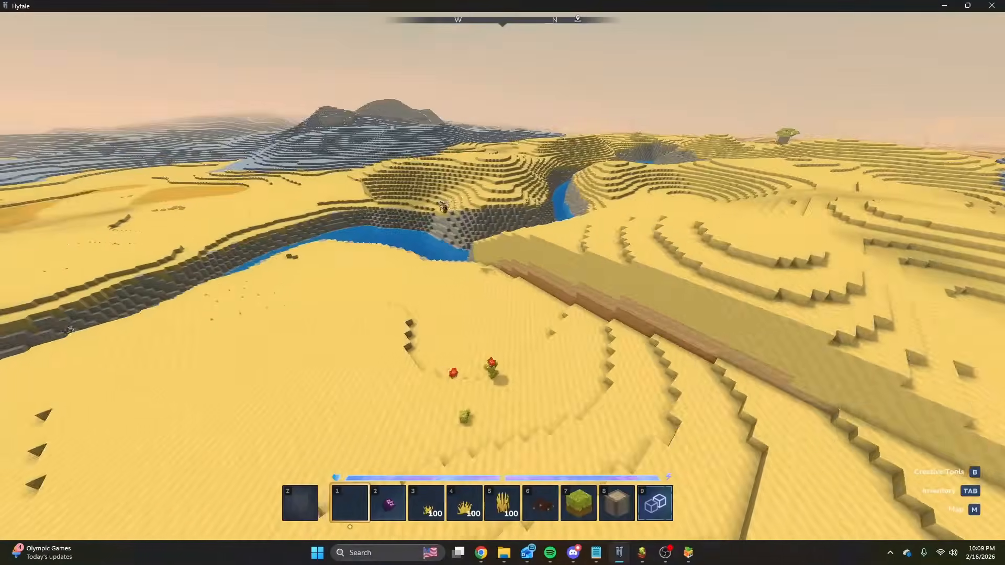
pyautogui.press('ctrl')
pyautogui.press('w')
pyautogui.press('space')
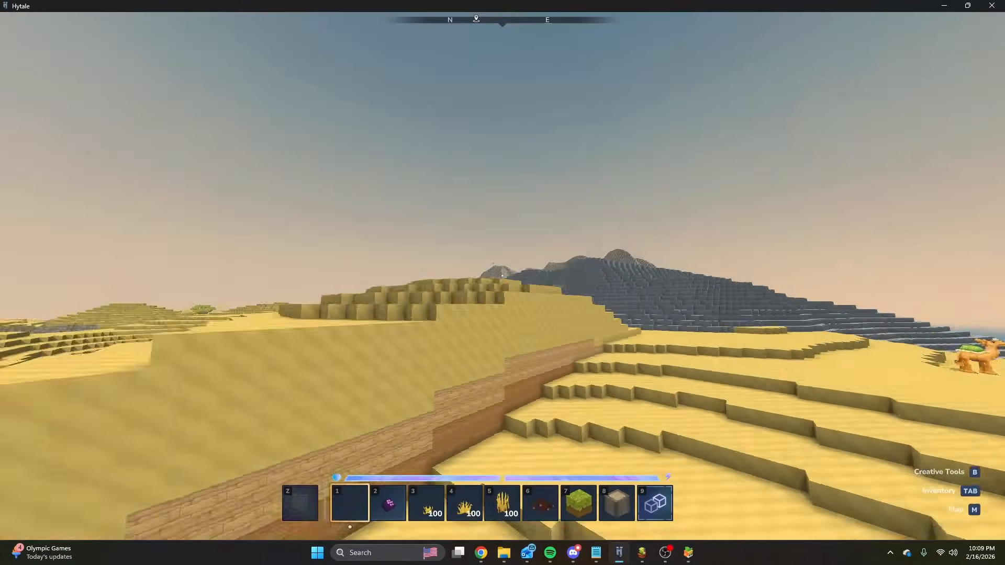
pyautogui.press('w')
pyautogui.press('ctrl')
pyautogui.press('s')
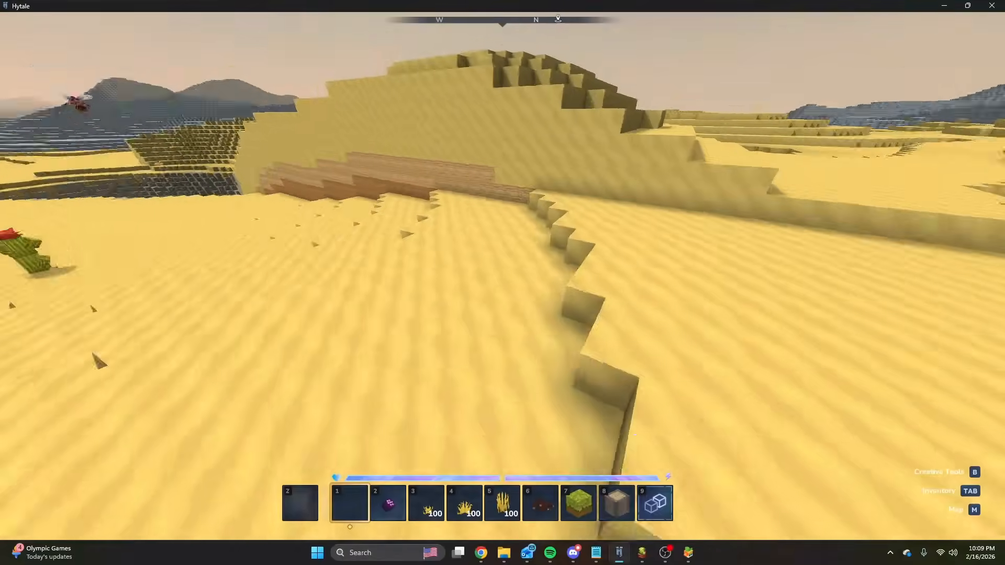
pyautogui.press('w')
pyautogui.press('w')
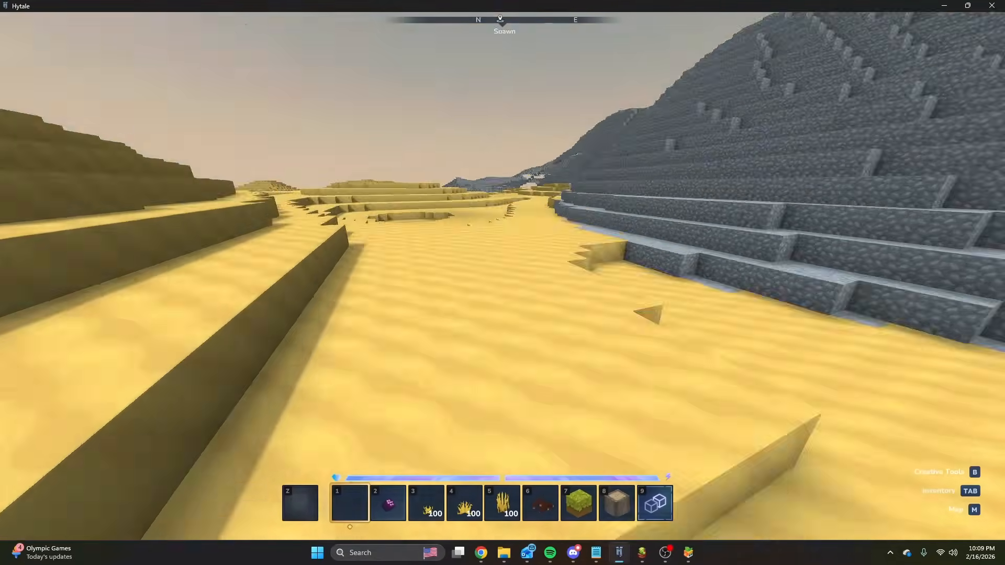
pyautogui.press('space')
pyautogui.press('s')
pyautogui.press('a')
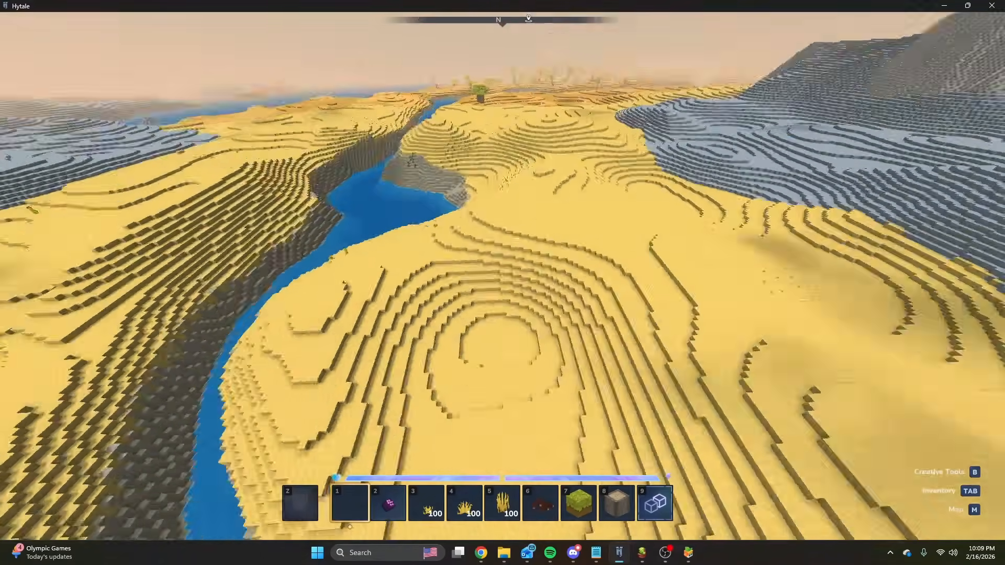
pyautogui.press('ctrl')
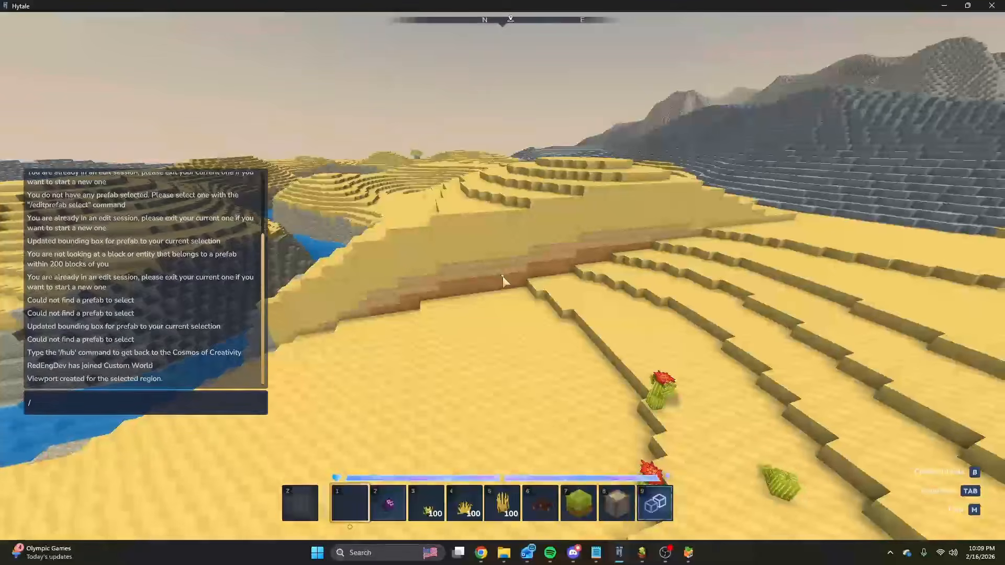
# Return to the Desert graph and move the Multiplier Curve and its two input curves farther away from the CurveMapper Density.
pyautogui.moveTo(642, 553)
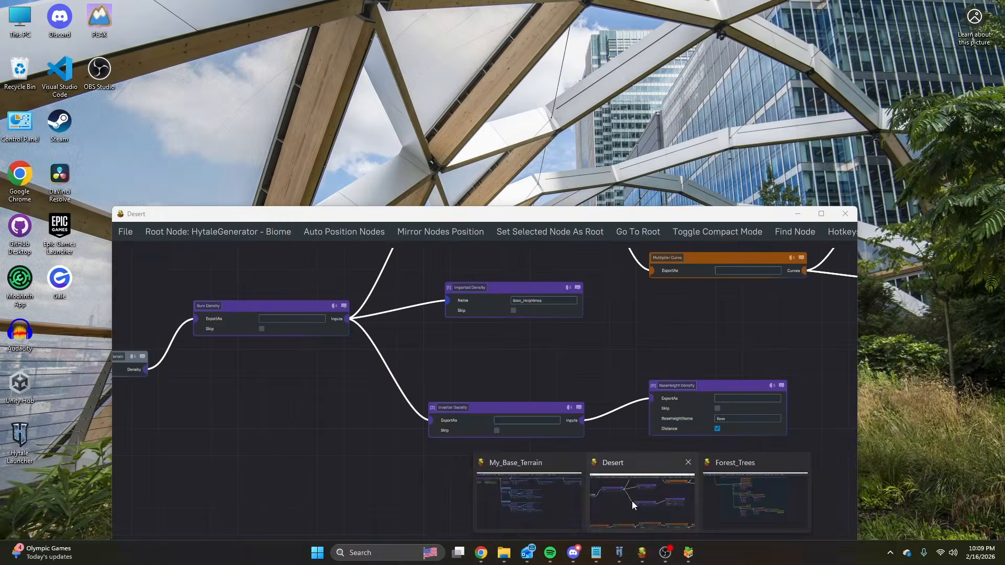
pyautogui.click(633, 501)
pyautogui.moveTo(626, 322); pyautogui.dragTo(436, 410, button='middle')
pyautogui.scroll(3, 618, 438)
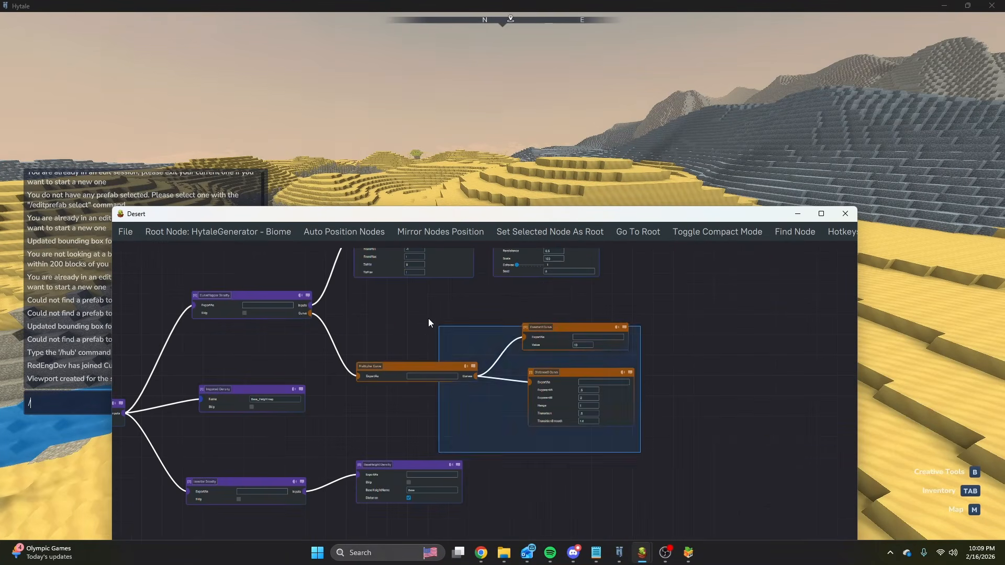
pyautogui.moveTo(421, 368); pyautogui.dragTo(580, 372)
pyautogui.scroll(4, 292, 303)
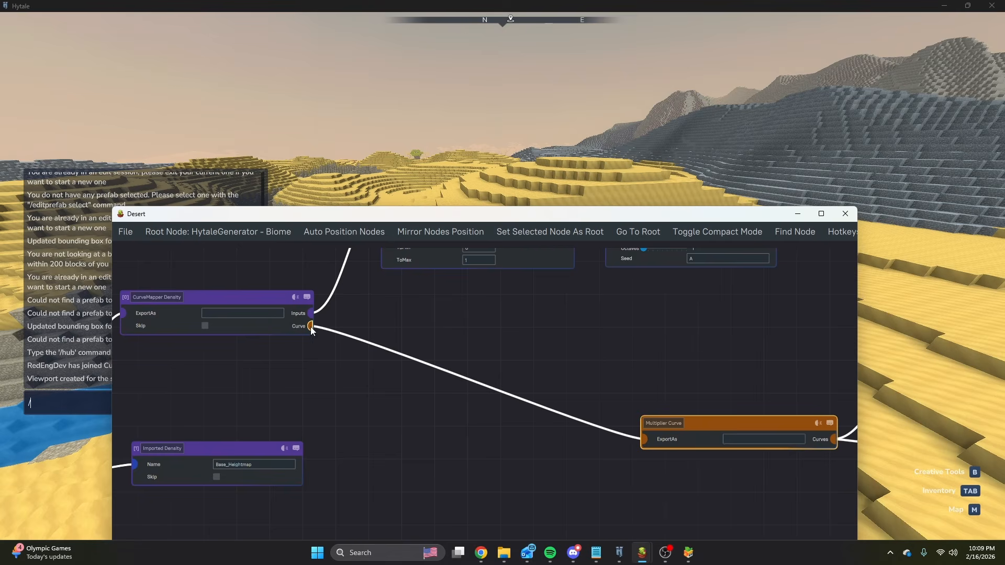
# Insert a Sum Curve between the CurveMapper Density's curve output and the Multiplier Curve.
pyautogui.moveTo(311, 327); pyautogui.dragTo(360, 375)
pyautogui.write('sum')
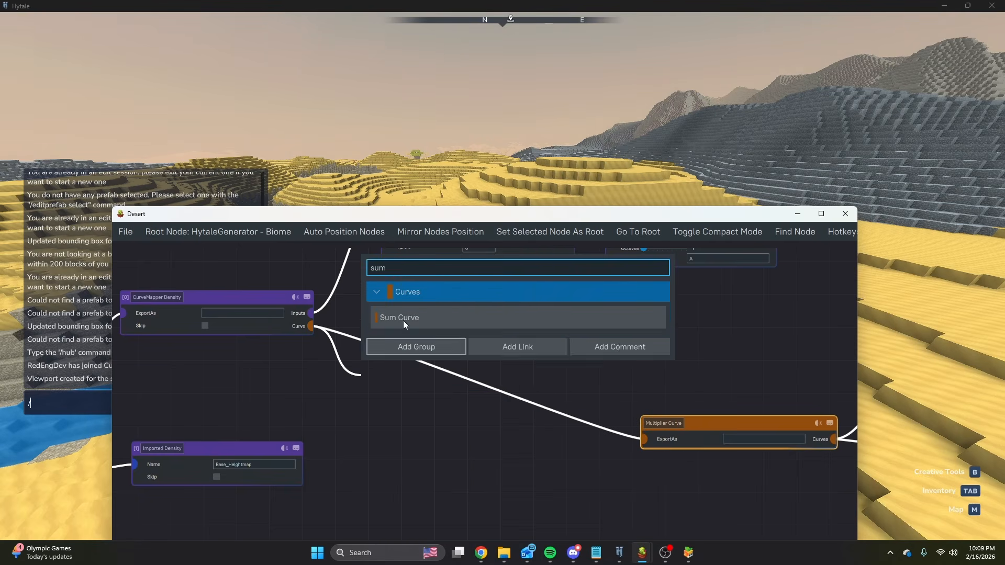
pyautogui.click(403, 320)
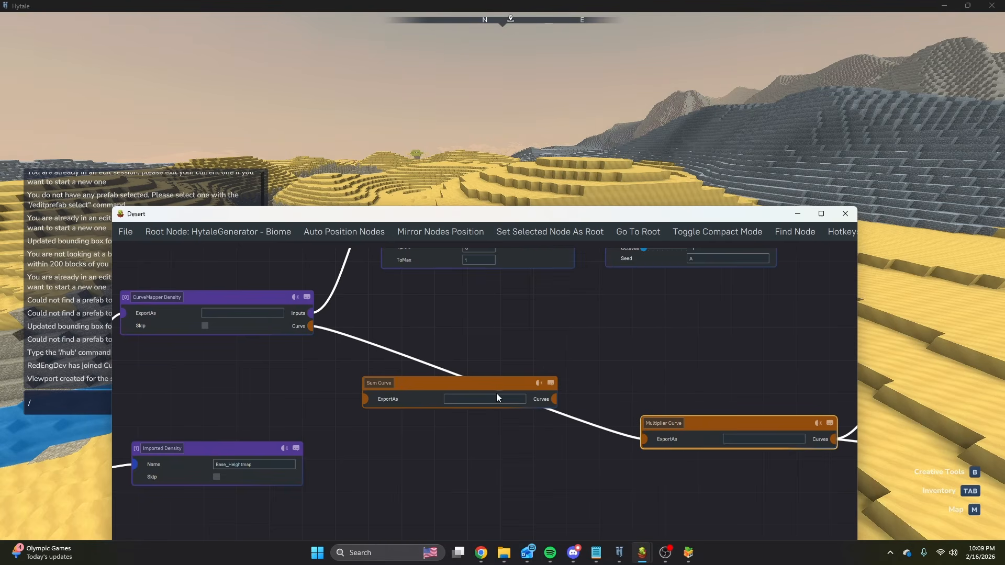
pyautogui.click(643, 438)
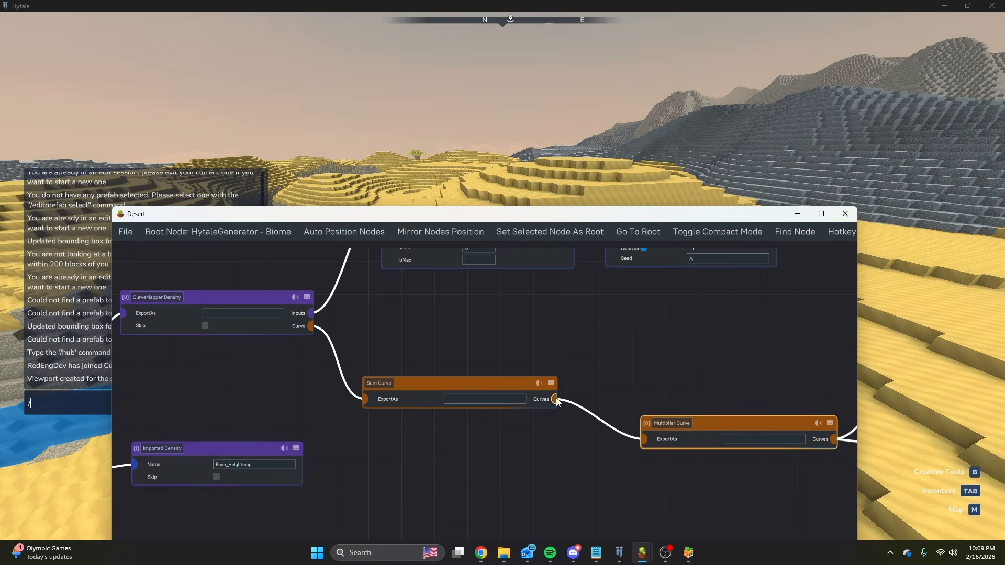
# Add a Constant Curve with a value of -5 as another input of the Sum Curve.
pyautogui.moveTo(555, 400); pyautogui.dragTo(605, 361)
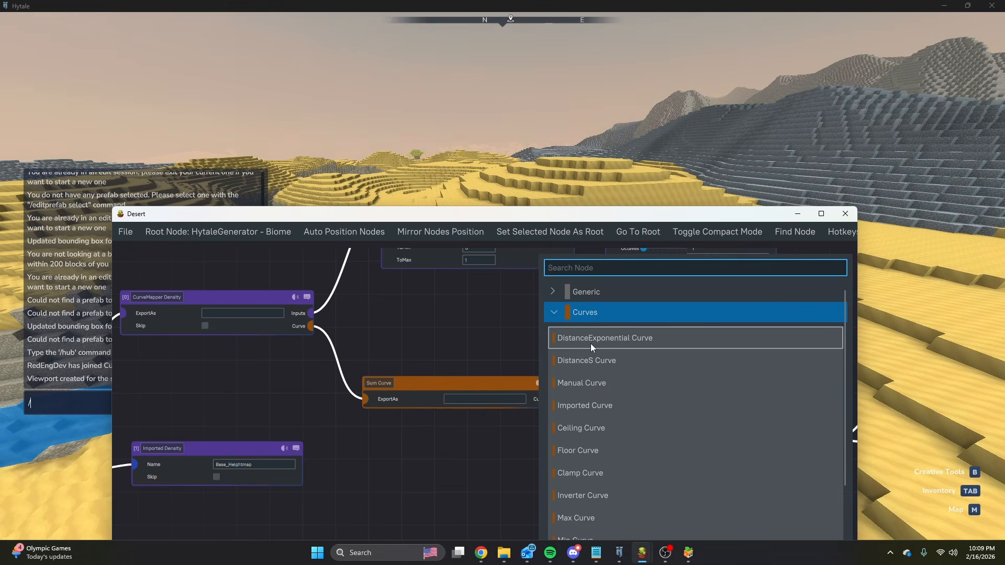
pyautogui.write('const')
pyautogui.click(592, 320)
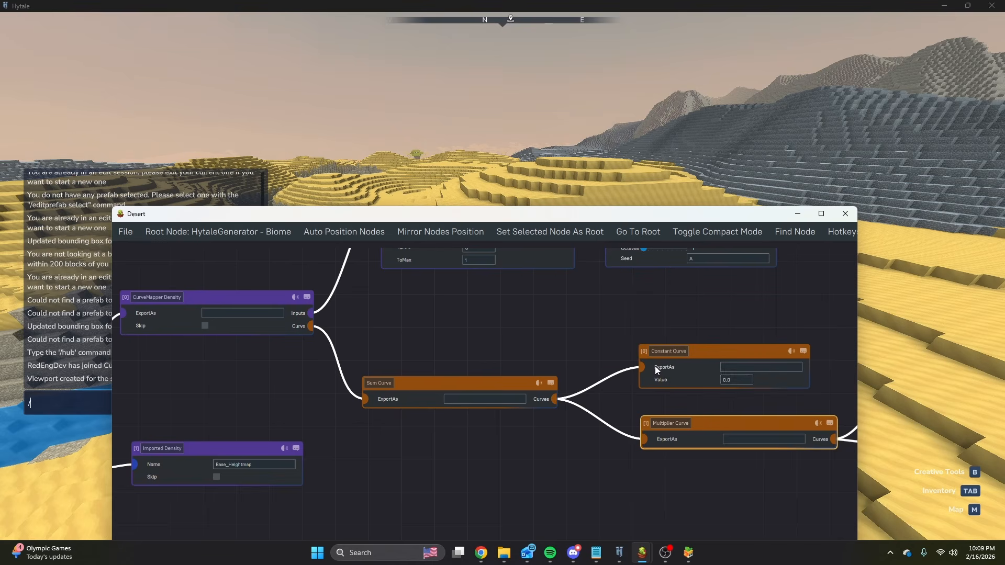
pyautogui.write('-1')
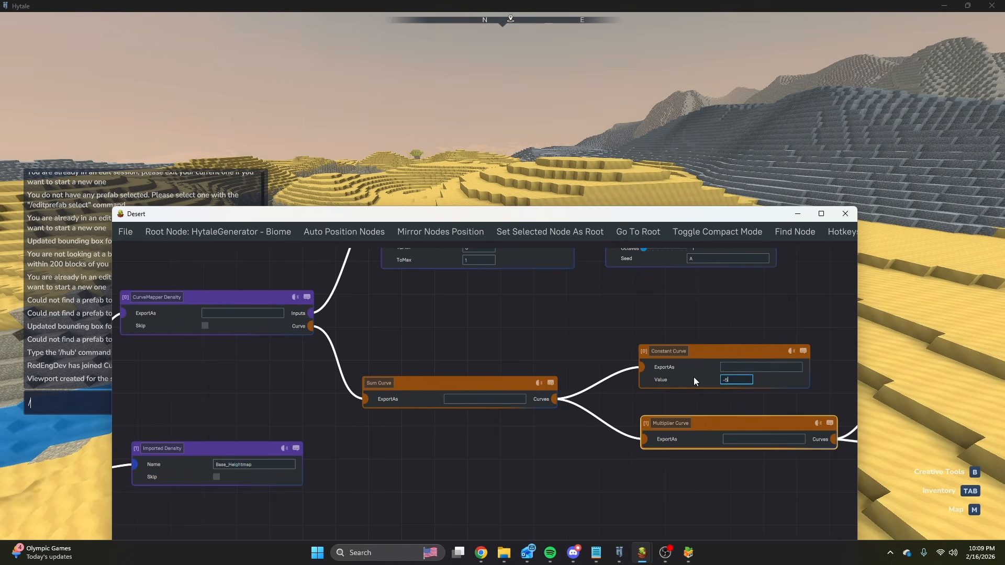
pyautogui.press('Return')
pyautogui.moveTo(445, 335); pyautogui.dragTo(635, 305)
pyautogui.scroll(-4, 597, 315)
pyautogui.moveTo(419, 337); pyautogui.dragTo(451, 360)
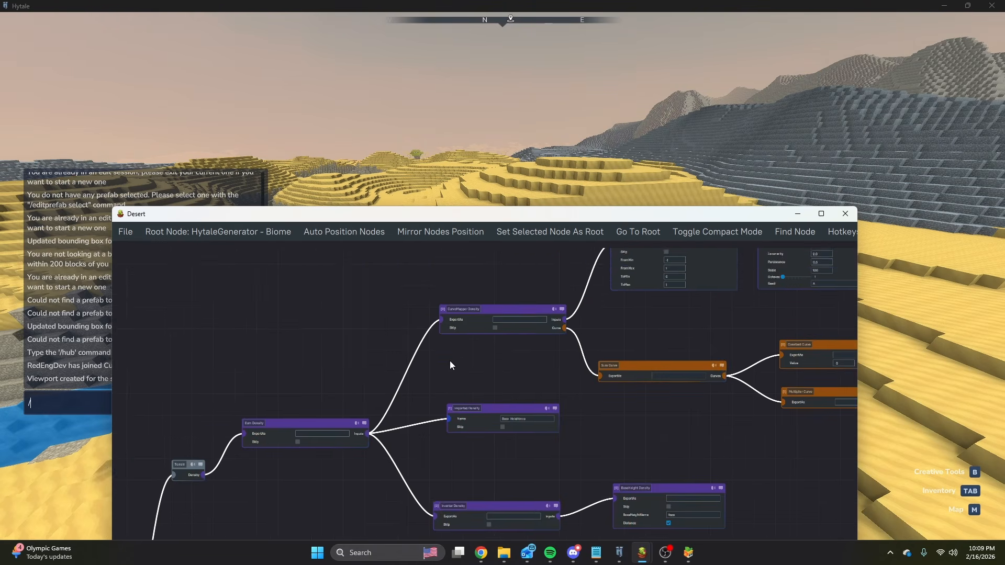
pyautogui.scroll(5, 378, 424)
pyautogui.moveTo(356, 465); pyautogui.dragTo(382, 262)
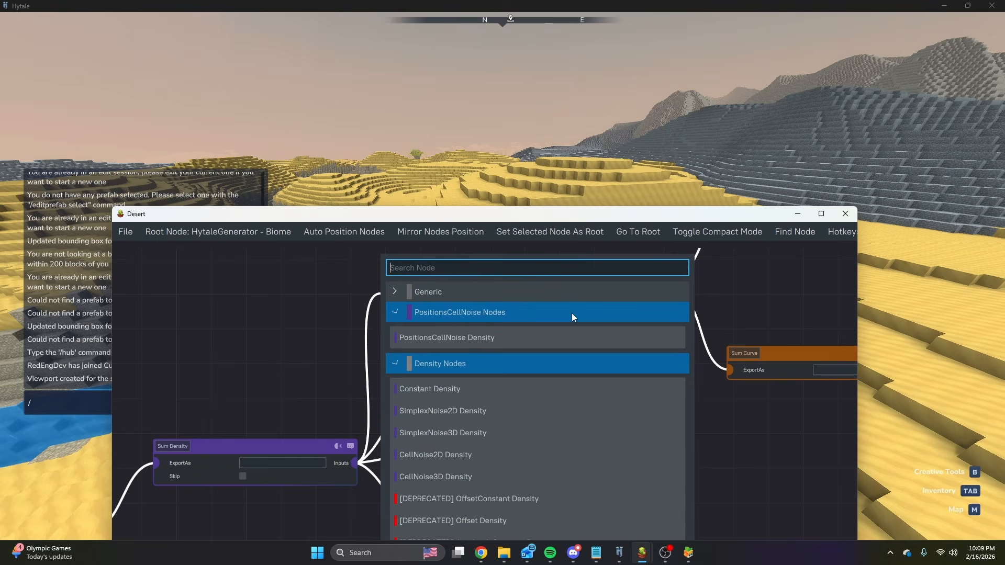
pyautogui.click(277, 295)
pyautogui.scroll(-6, 605, 357)
pyautogui.moveTo(602, 357); pyautogui.dragTo(369, 362)
pyautogui.scroll(5, 661, 359)
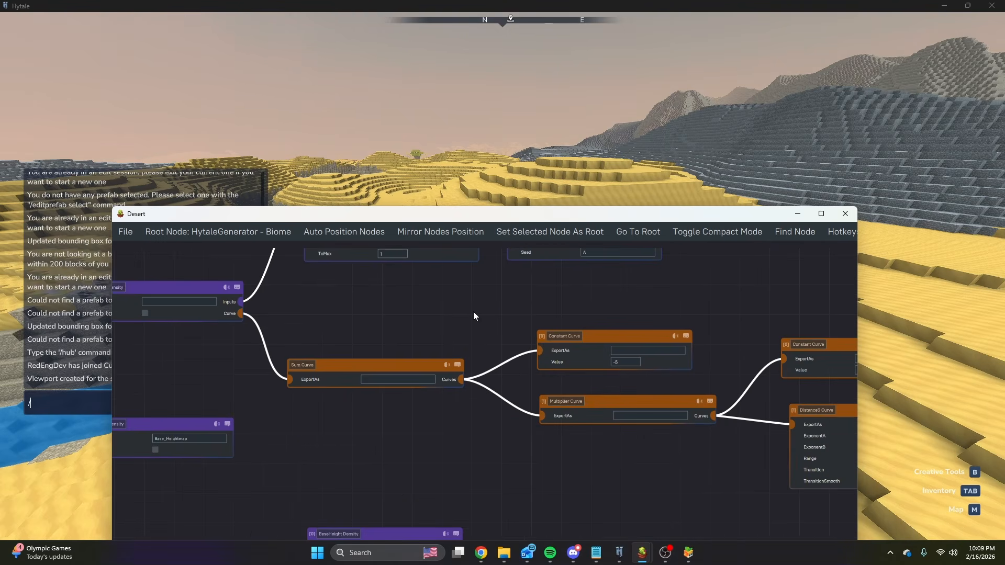
# Switch to Hytale and fly over the desert to examine the hills and river banks with the -5 curve offset applied.
pyautogui.click(582, 143)
pyautogui.press('Escape')
pyautogui.press('s')
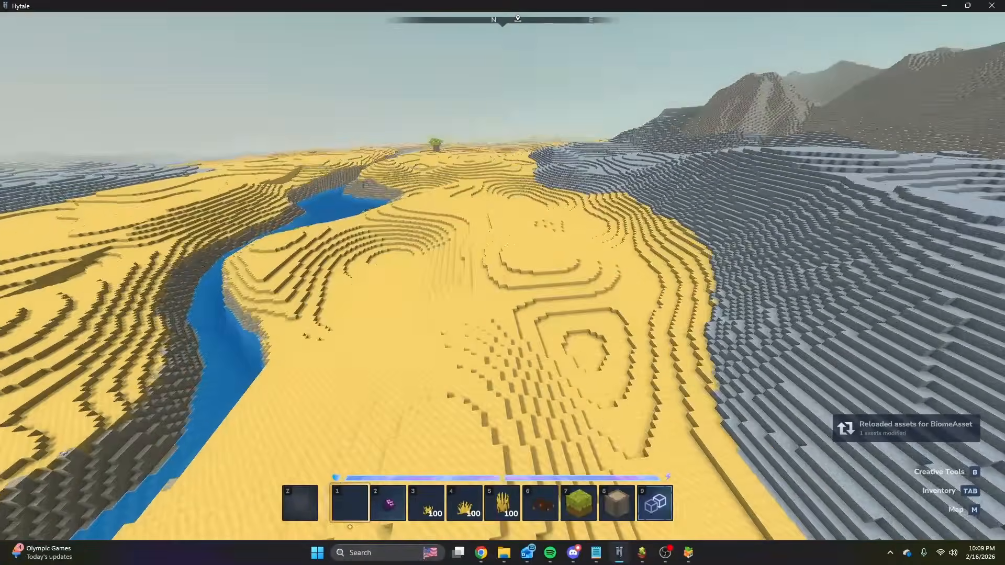
pyautogui.press('w')
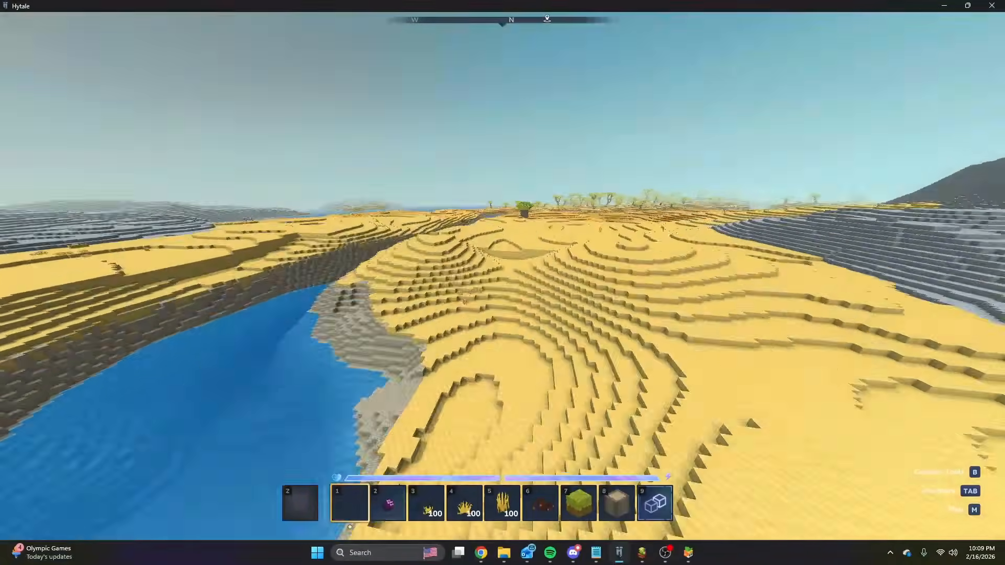
pyautogui.press('w')
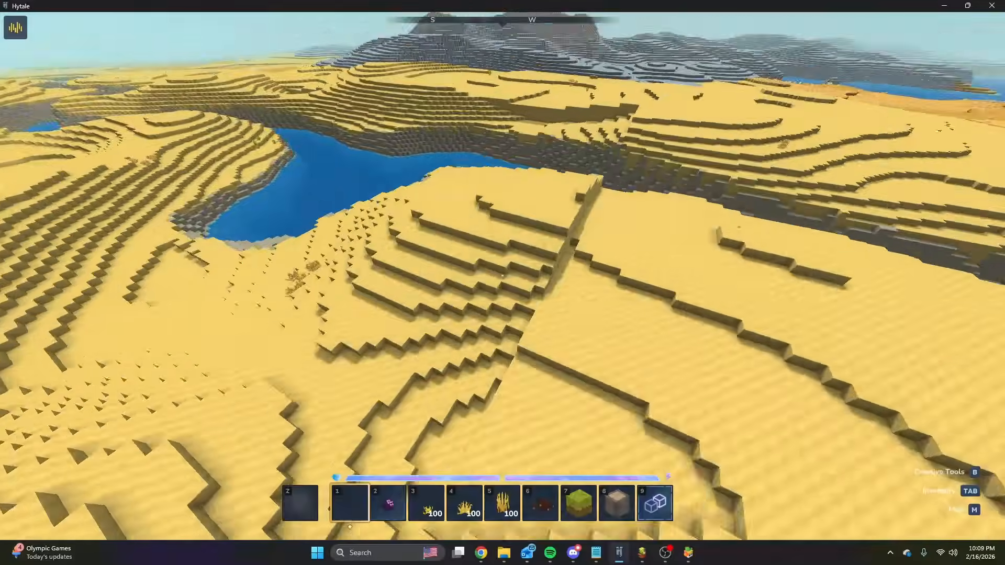
pyautogui.press('w')
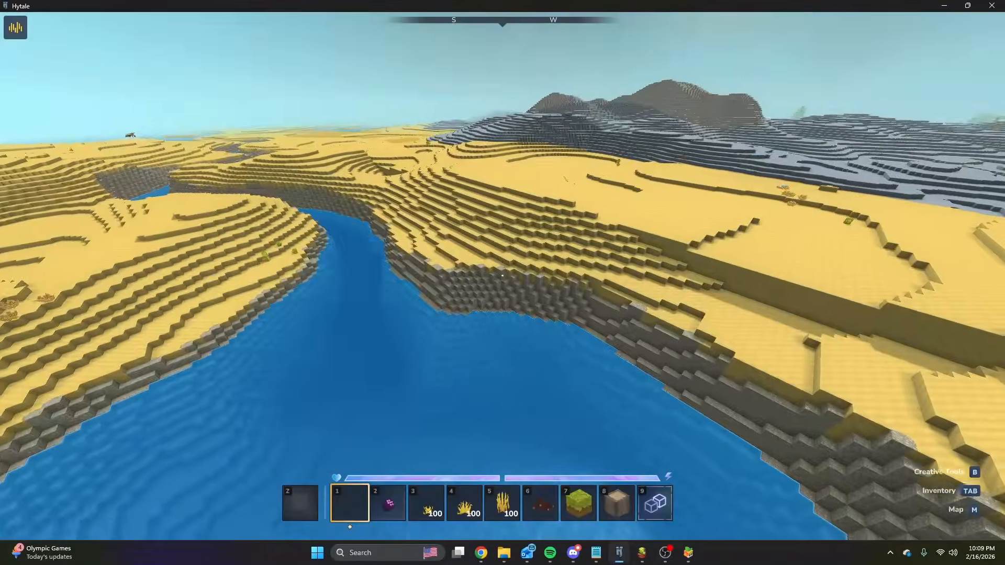
pyautogui.press('w')
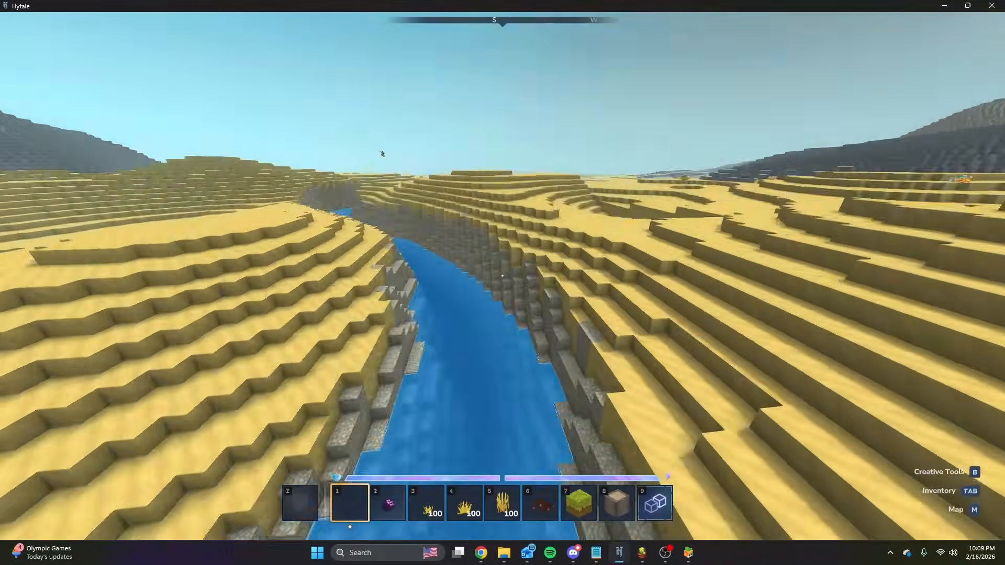
pyautogui.press('w')
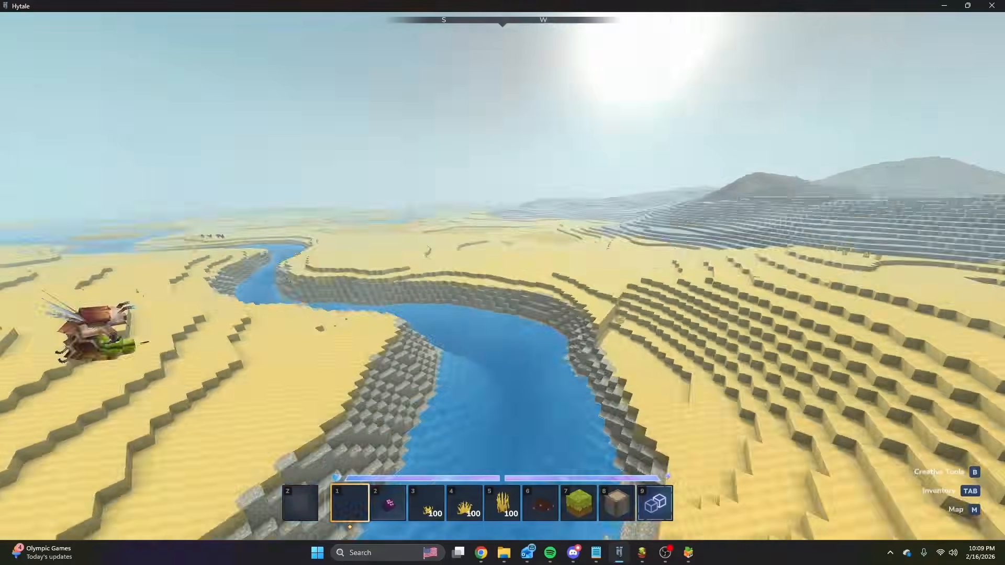
pyautogui.press('w')
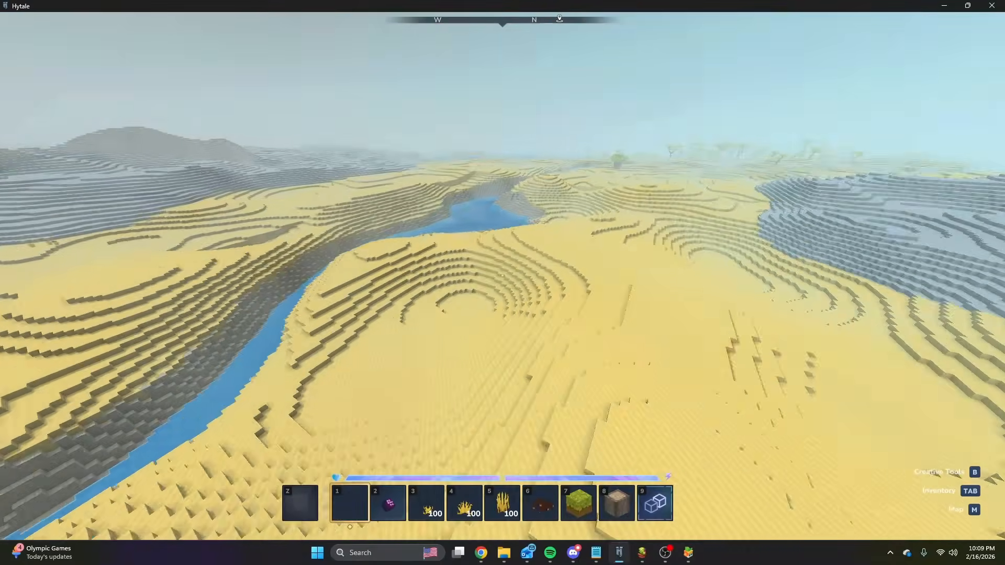
pyautogui.press('w')
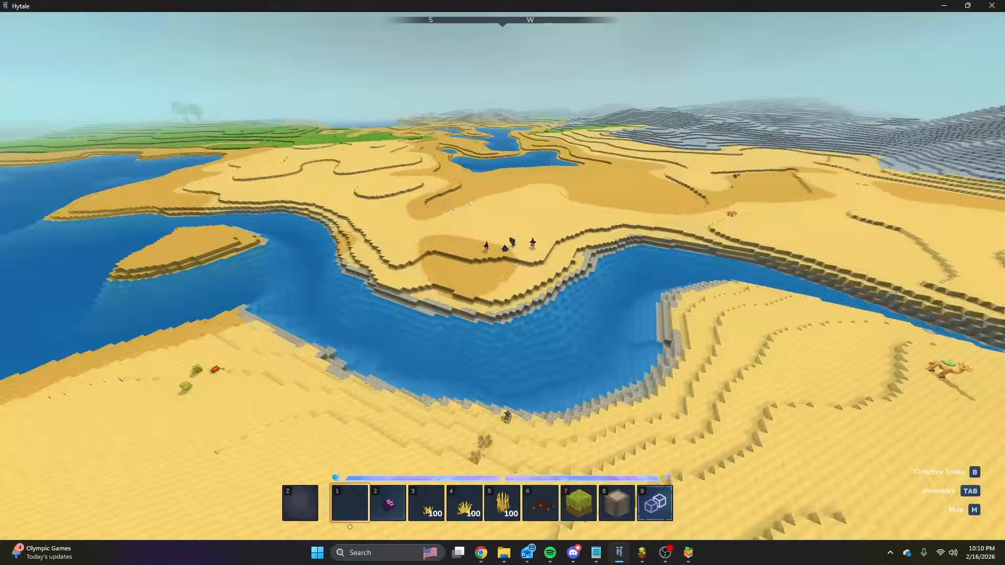
pyautogui.press('w')
pyautogui.press('w')
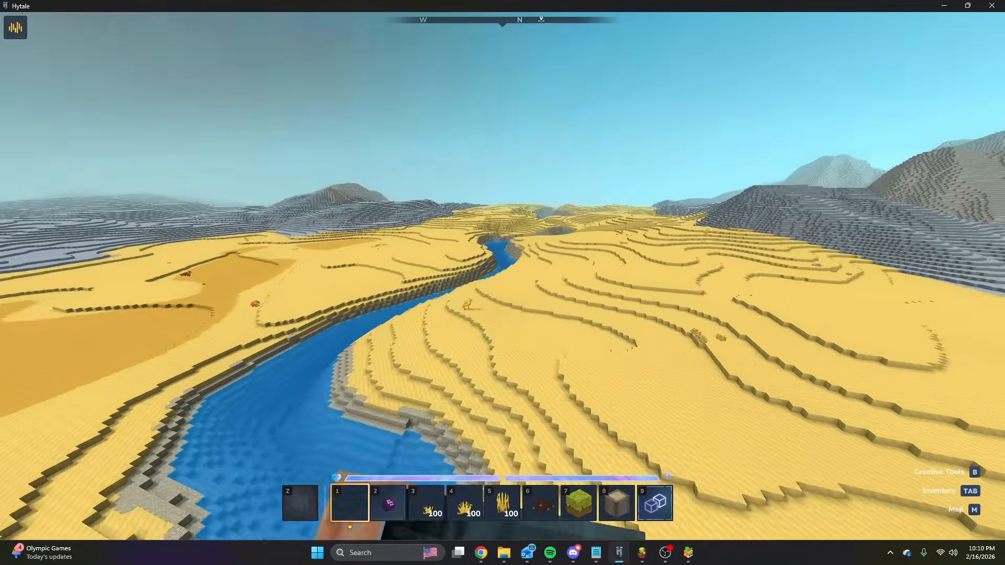
# Switch to the Terrain spreadsheet in Chrome and examine the Sloping and Rocky entries under Hot and Sparse in the biome mapping.
pyautogui.press('/')
pyautogui.moveTo(481, 555)
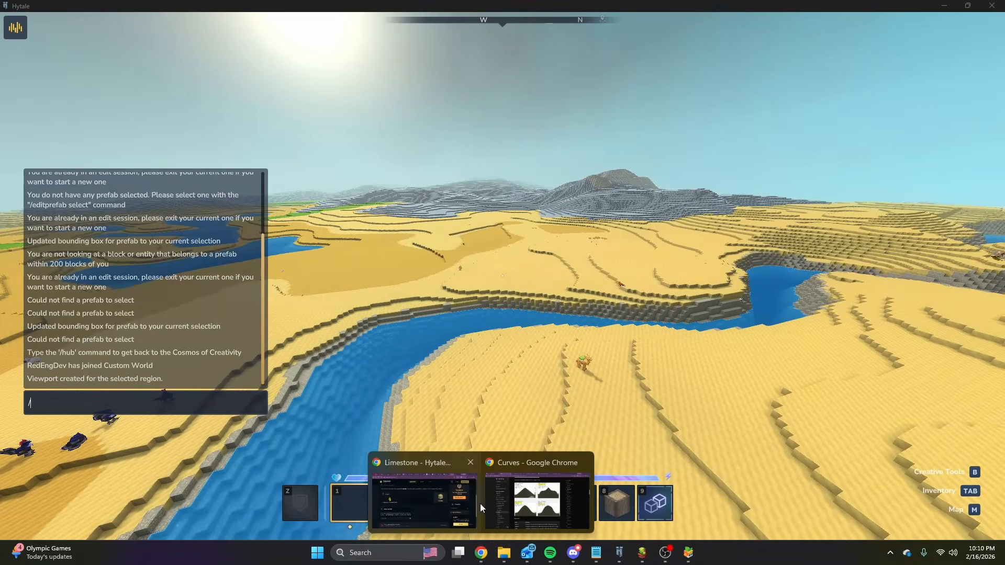
pyautogui.click(538, 498)
pyautogui.click(60, 9)
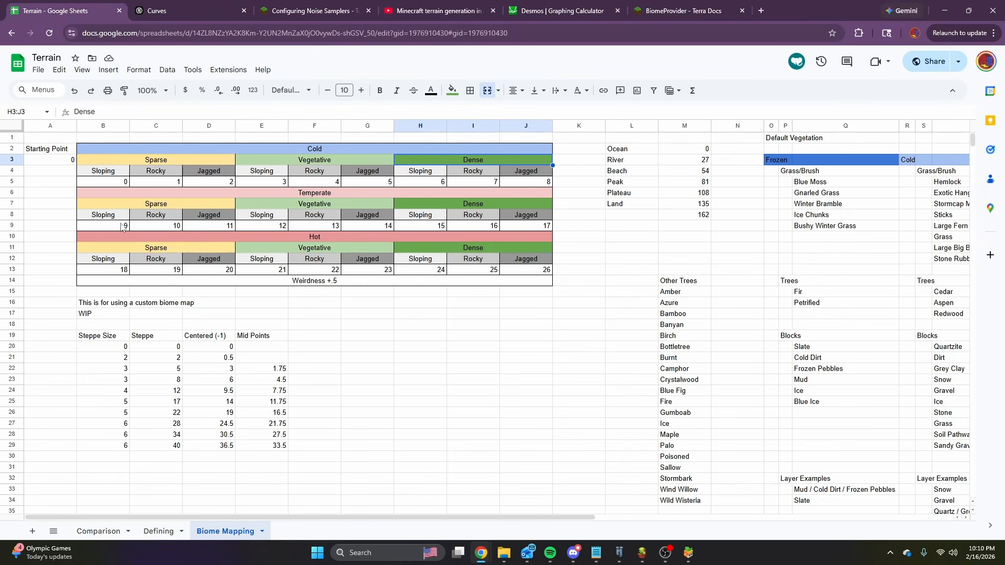
pyautogui.click(291, 240)
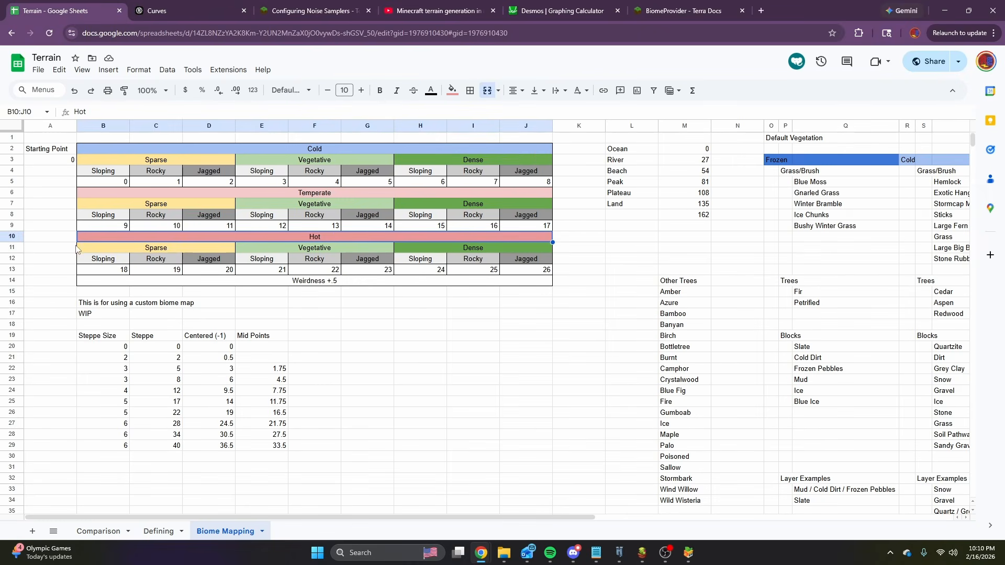
pyautogui.moveTo(104, 263); pyautogui.dragTo(166, 261)
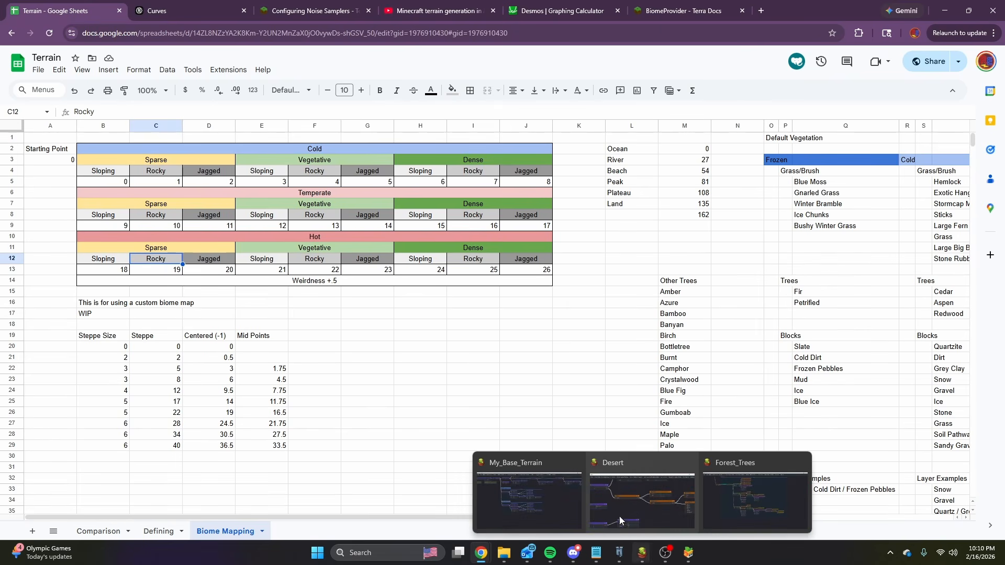
# Return to Hytale and follow the river to examine how the desert slopes meet the water and the grey biome.
pyautogui.click(619, 553)
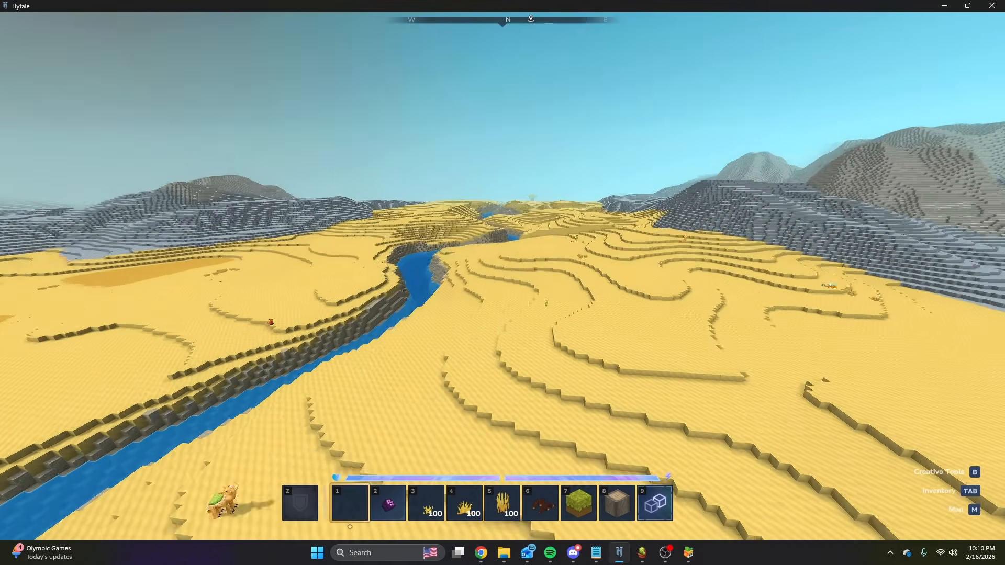
pyautogui.press('w')
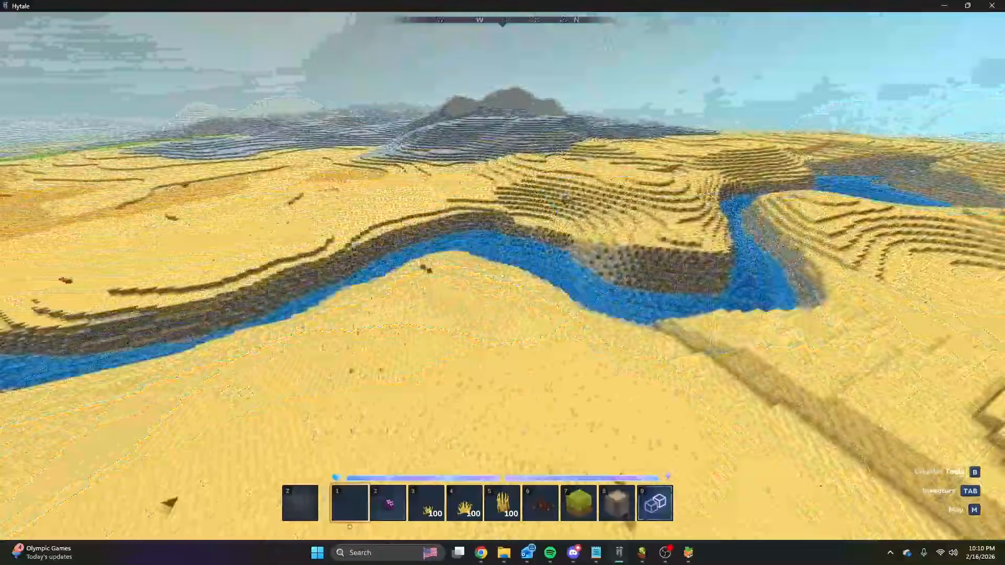
pyautogui.press('w')
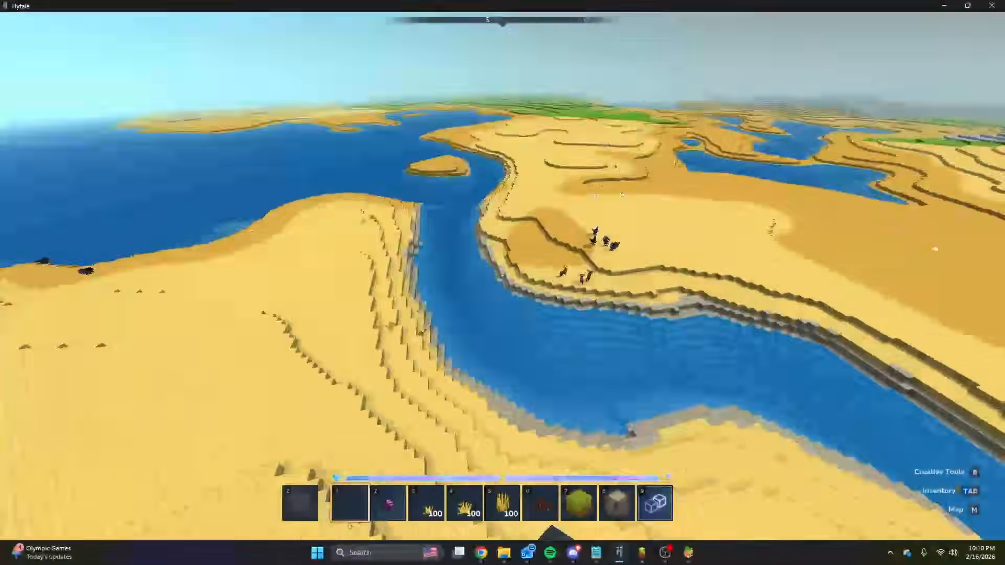
pyautogui.press('w')
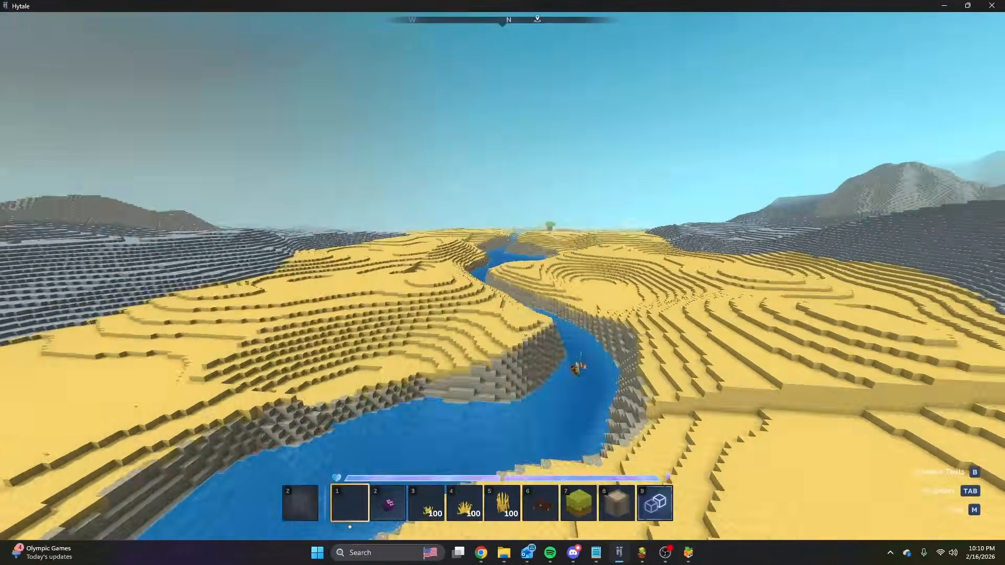
pyautogui.press('w')
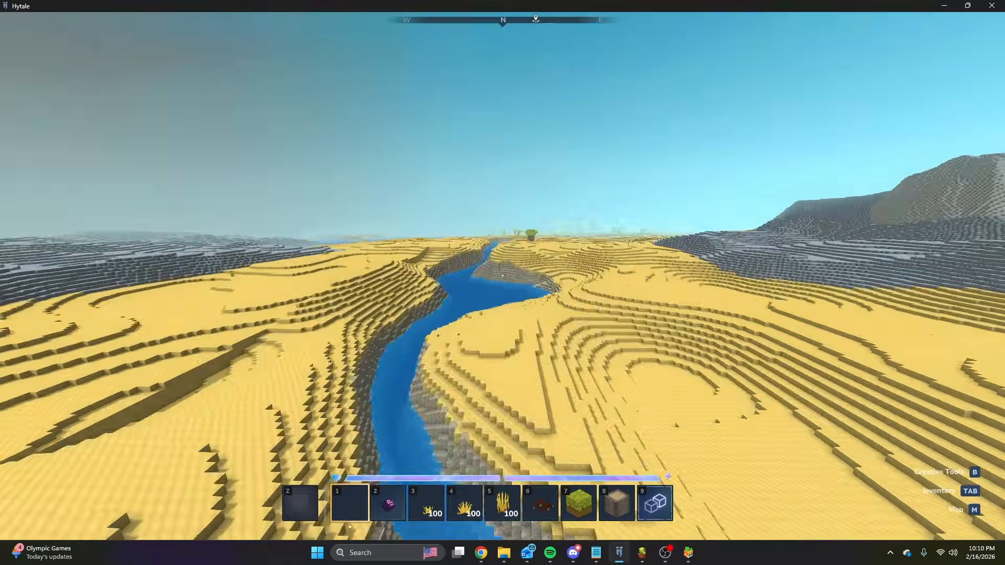
pyautogui.press('w')
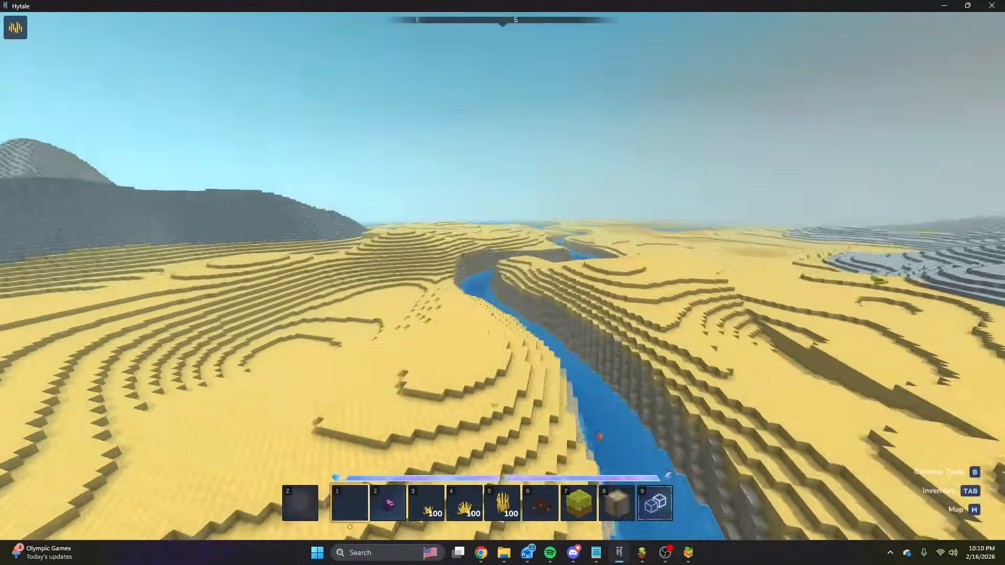
pyautogui.press('w')
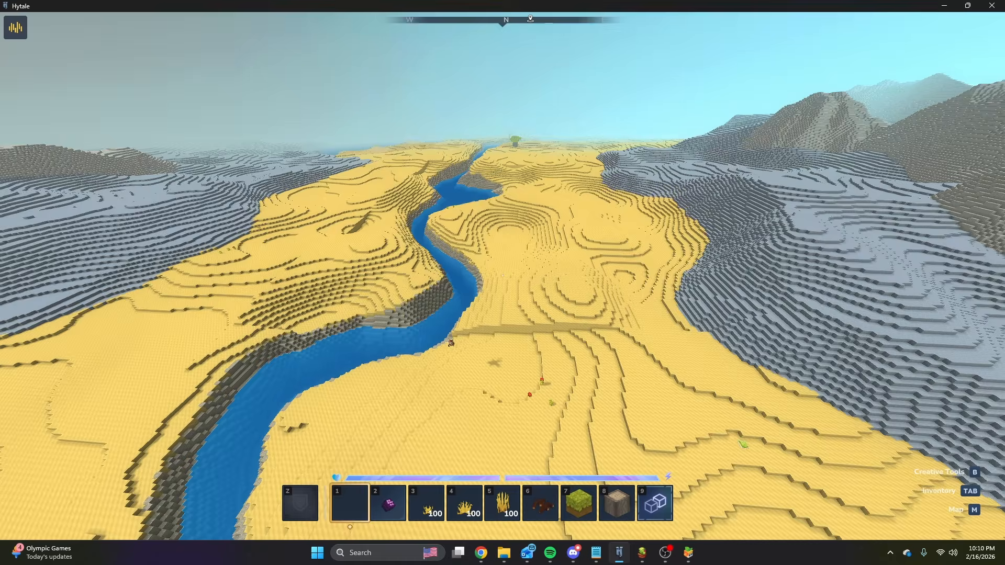
# Examine the desert's terraces, hollows and transition to the grey mountains from above and close to the ground.
pyautogui.press('w')
pyautogui.press('w')
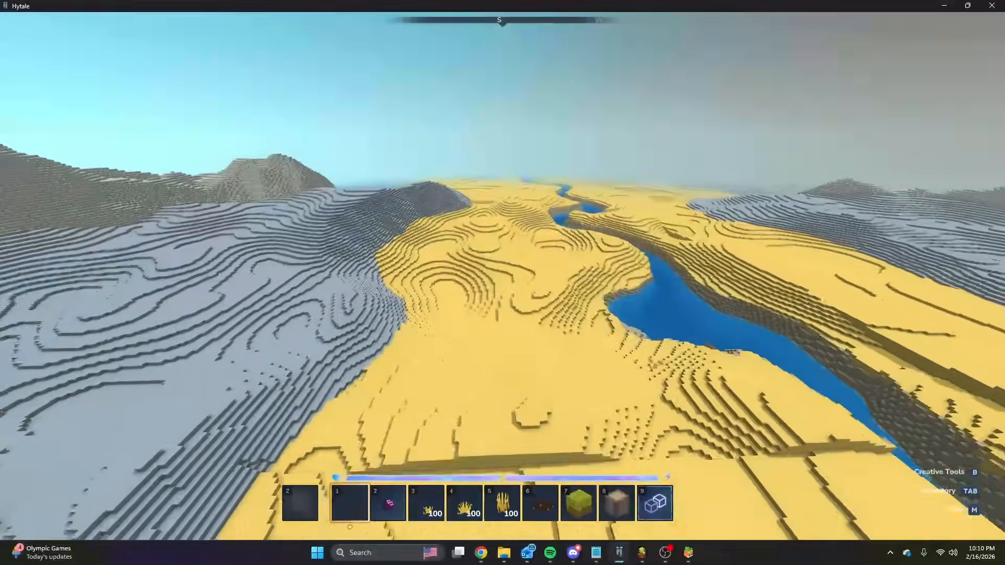
pyautogui.press('w')
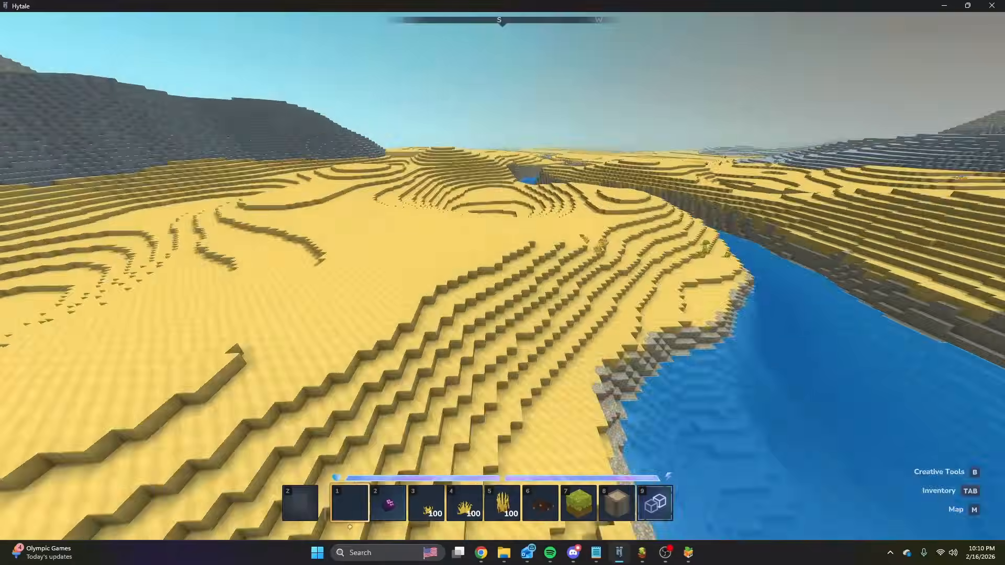
pyautogui.press('w')
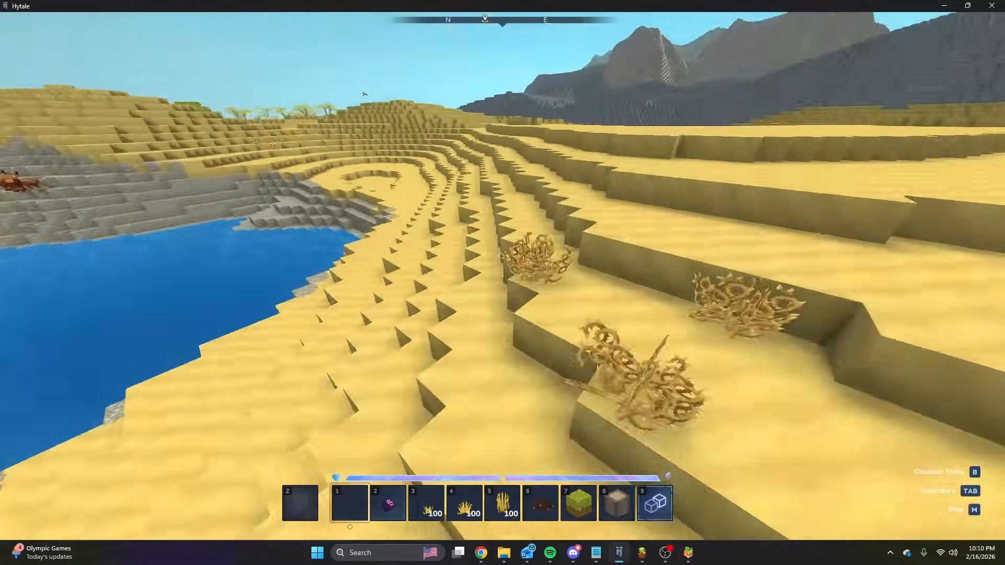
pyautogui.press('space')
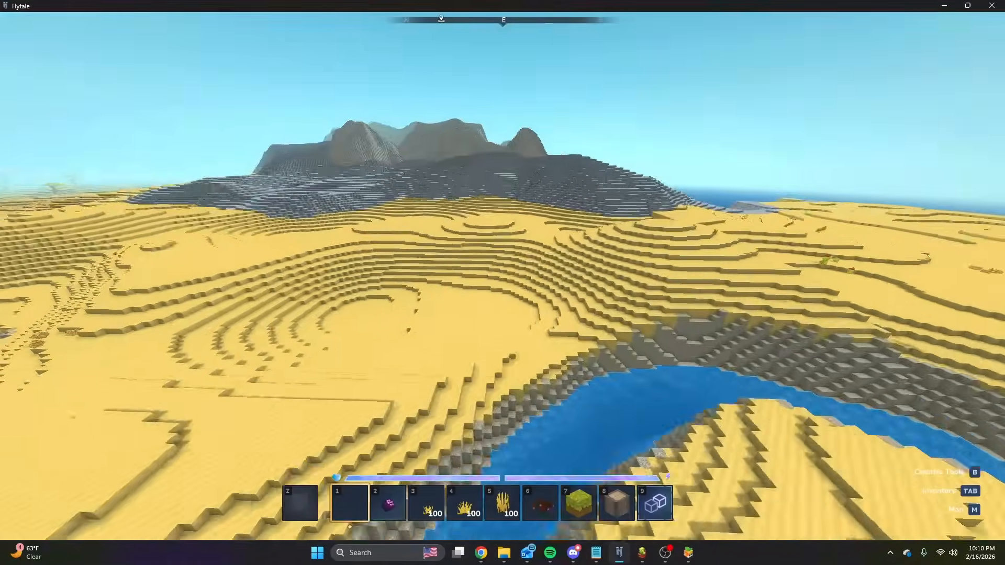
pyautogui.press('d')
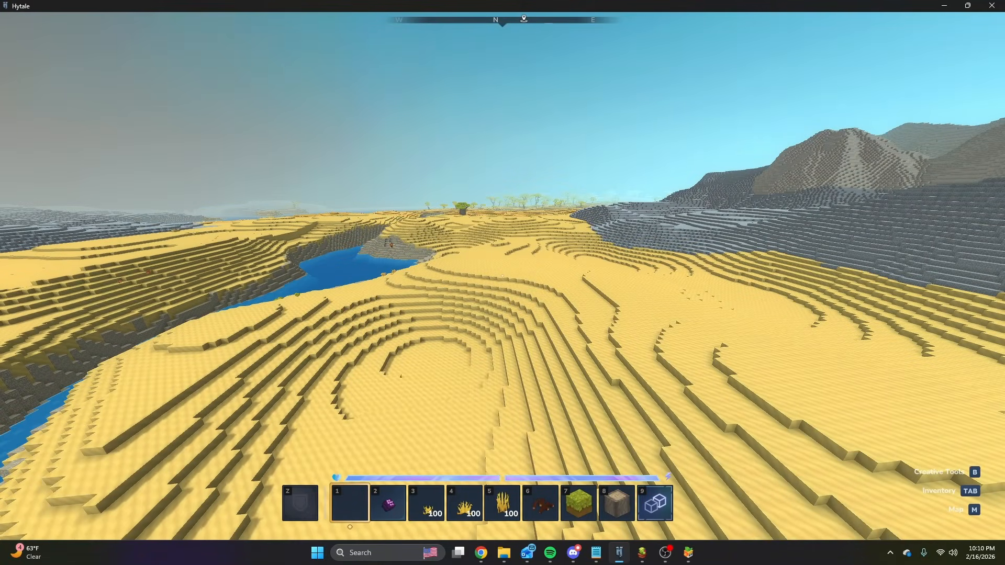
pyautogui.press('space')
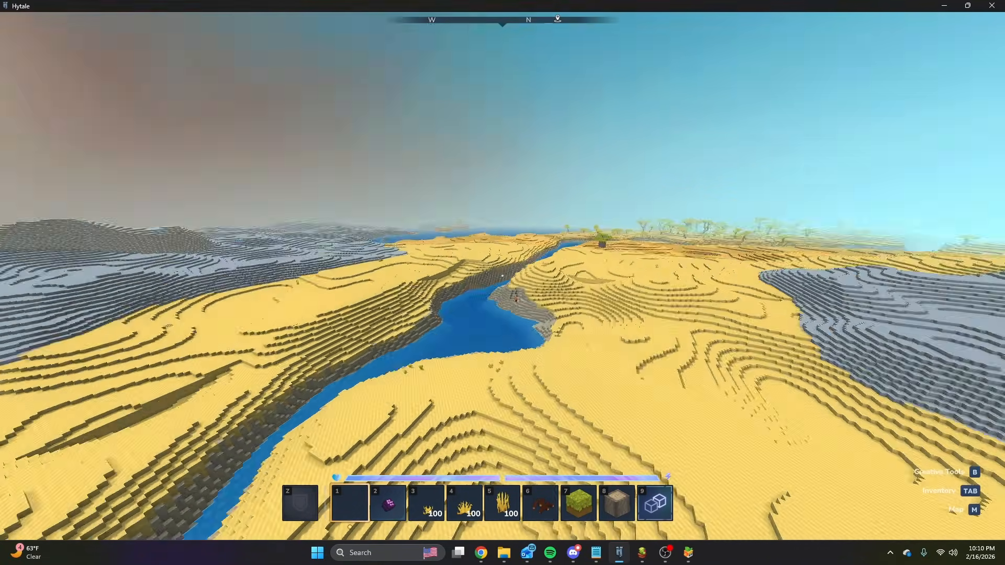
pyautogui.press('w')
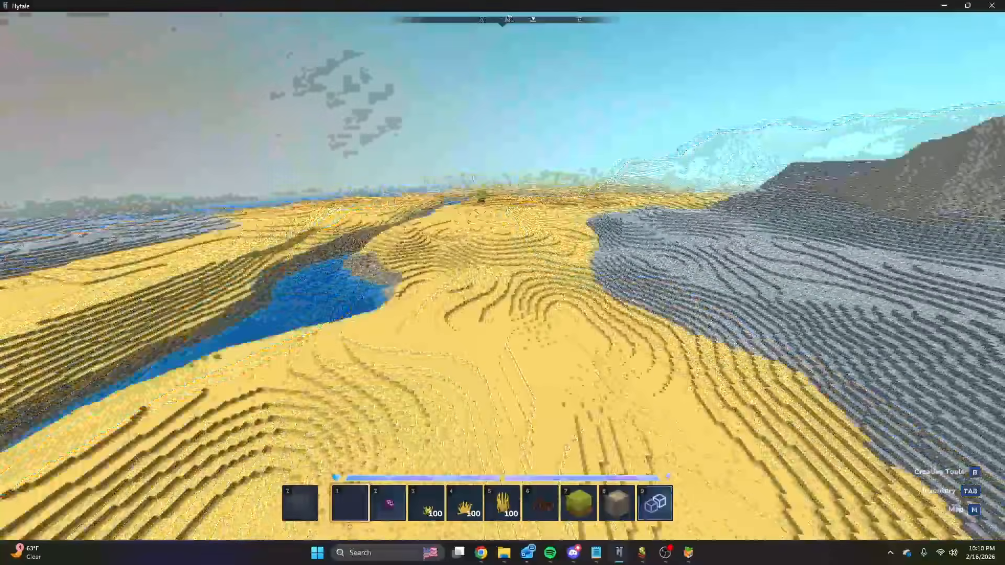
# Bring the Desert graph back up and review its density branches and the Sum Curve with its inputs.
pyautogui.press('/')
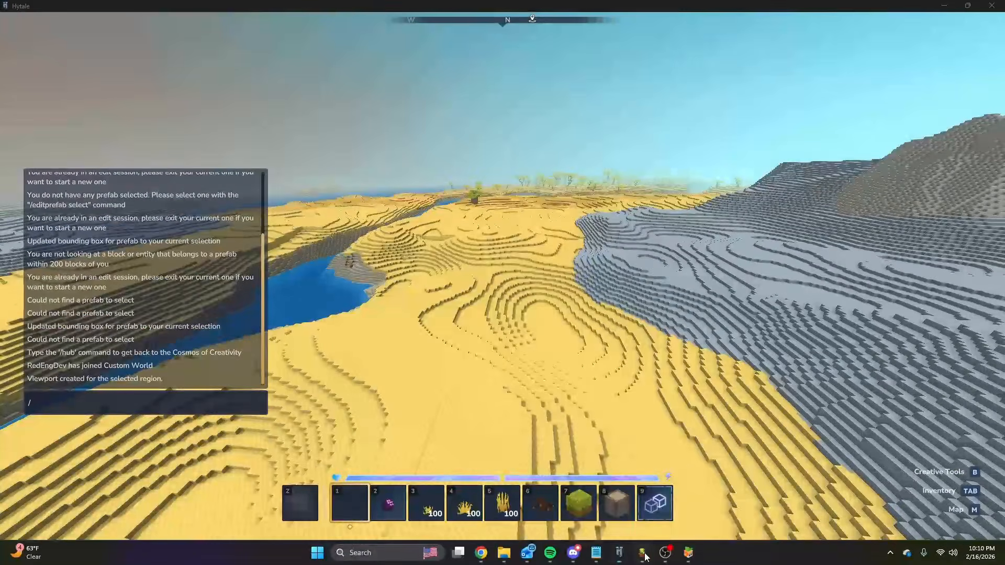
pyautogui.click(643, 554)
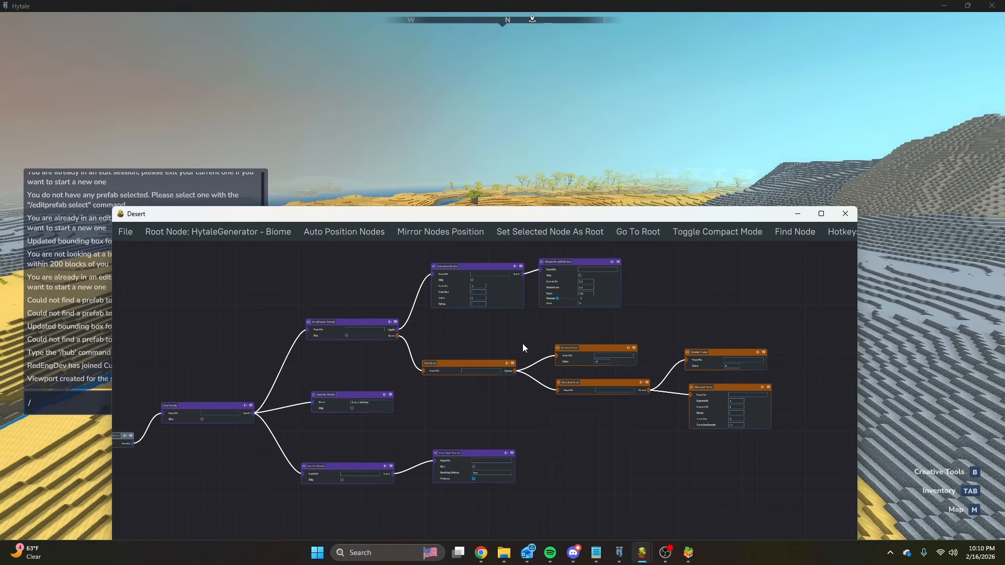
pyautogui.scroll(4, 522, 348)
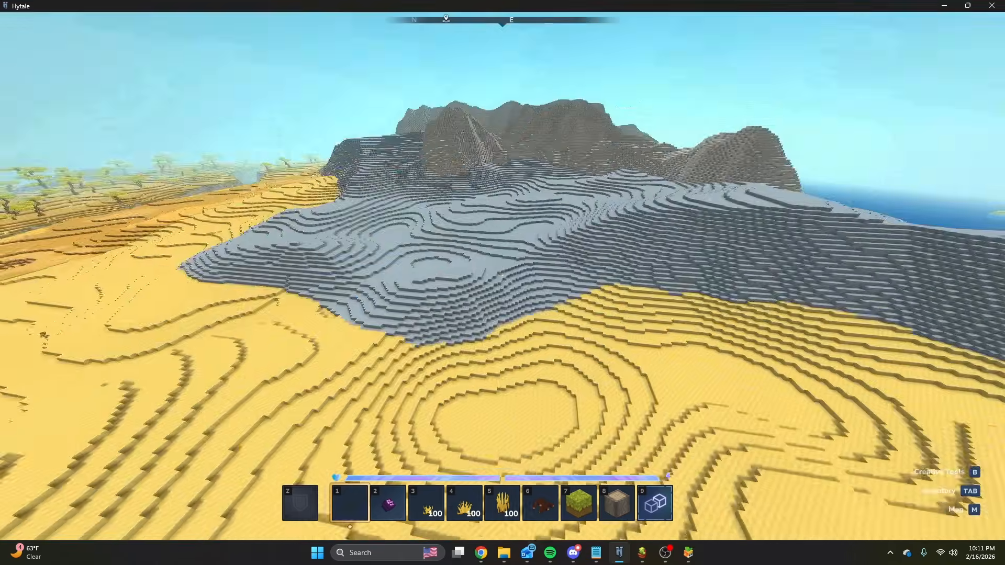
# Return to Hytale and examine the border between the yellow desert, the orange tree-covered land, the river and the mountains.
pyautogui.press('space')
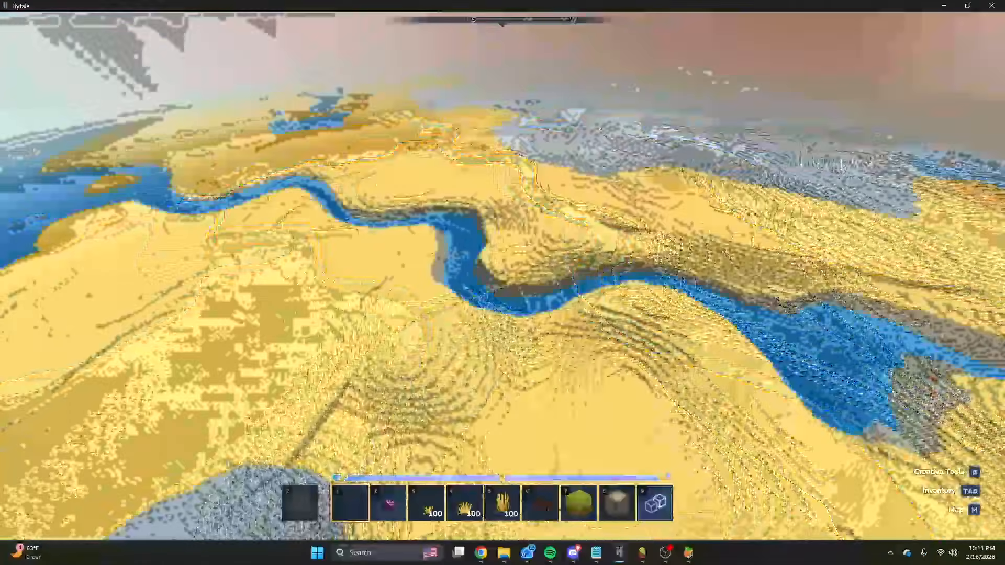
pyautogui.press('w')
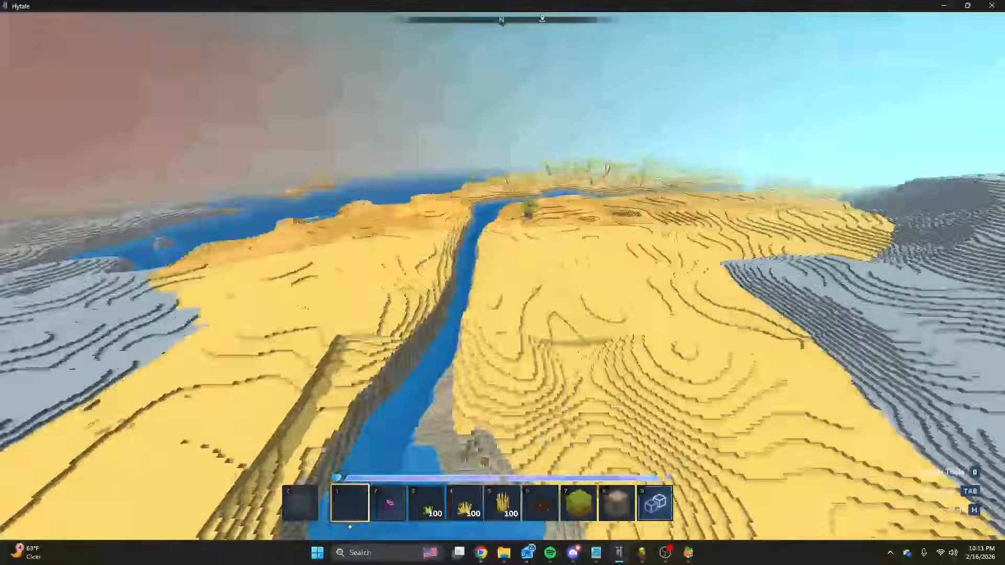
pyautogui.press('w')
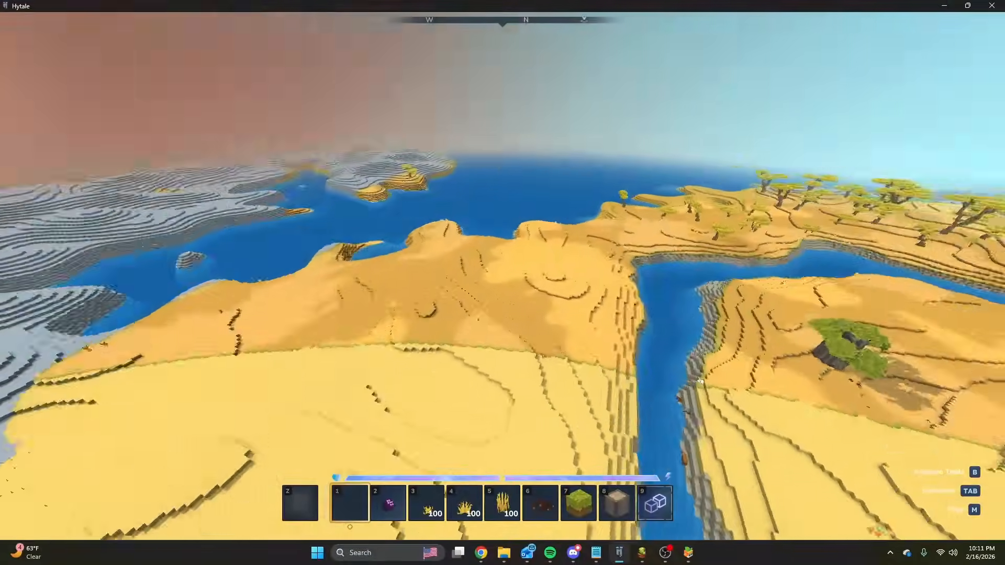
pyautogui.press('w')
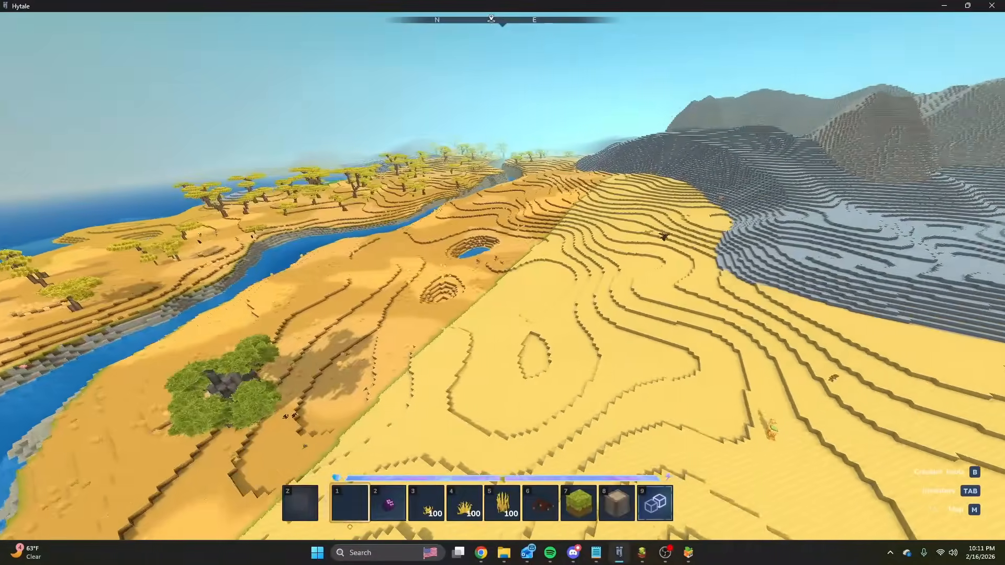
pyautogui.press('w')
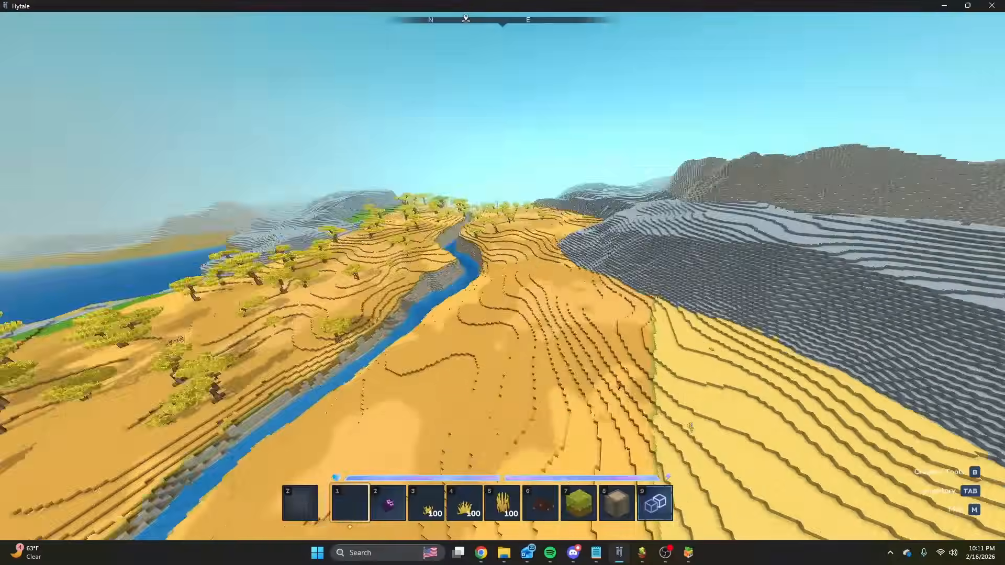
# Fly over the yellow desert and examine its border with the grey mountains, the river and the orange tree-covered land.
pyautogui.press('w')
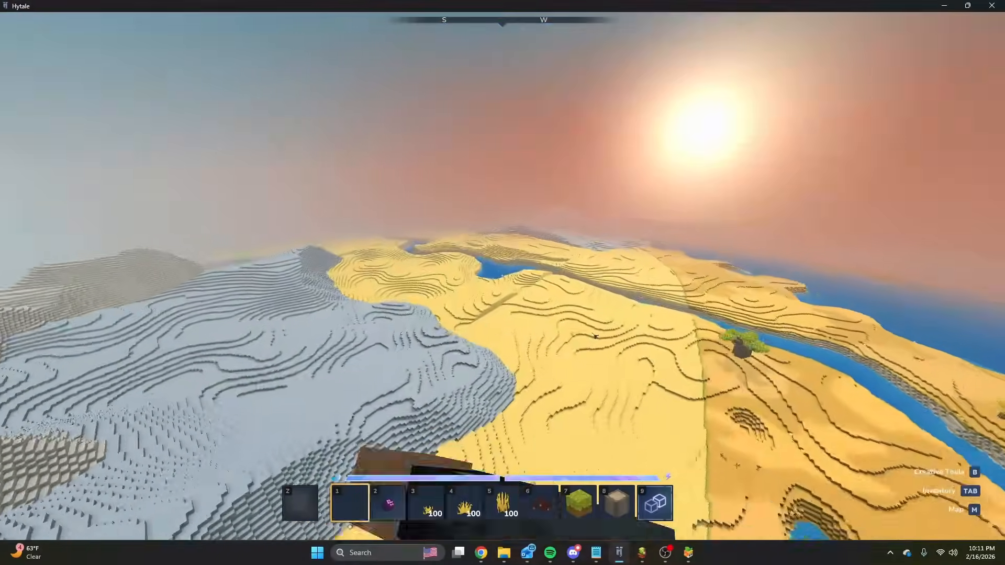
pyautogui.press('w')
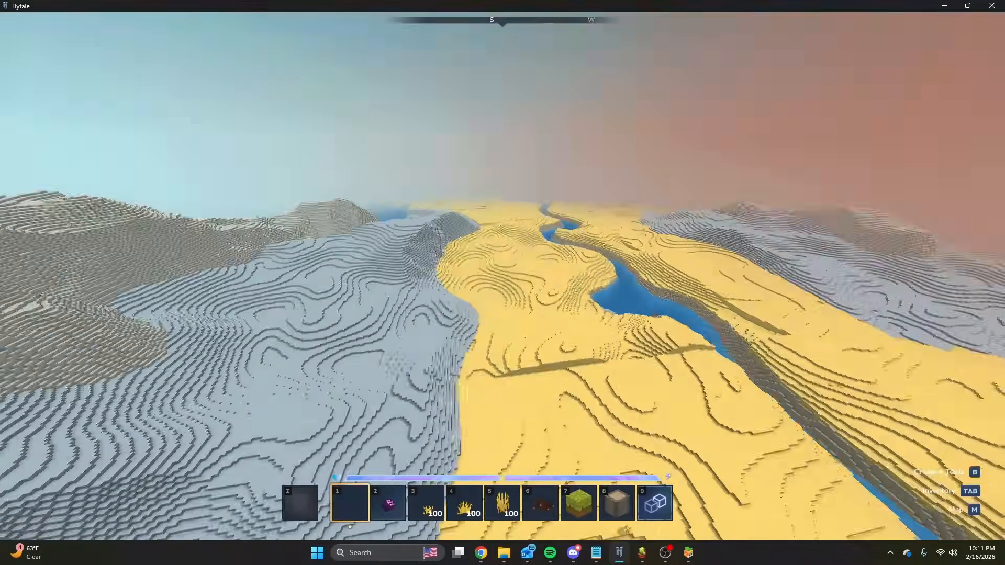
pyautogui.press('w')
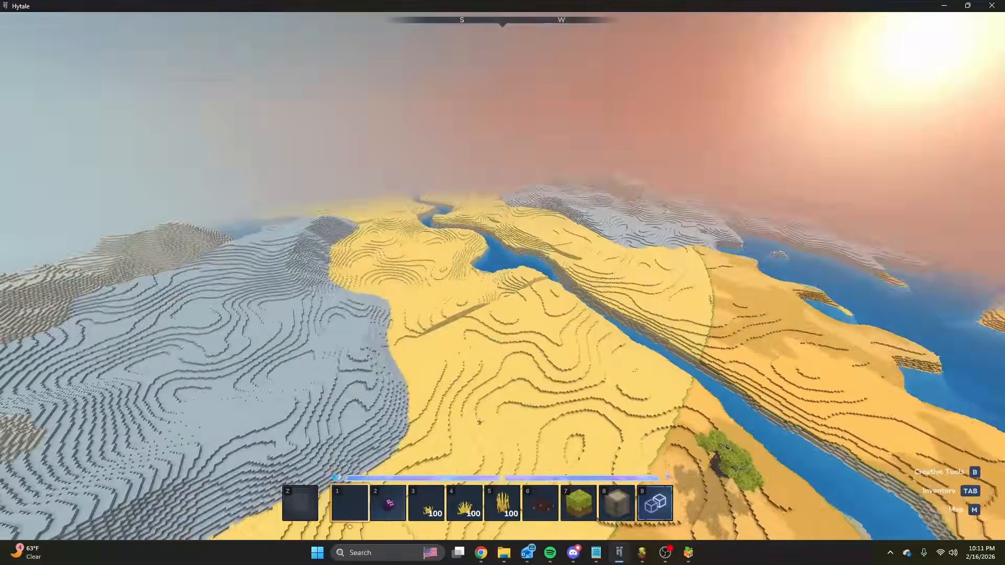
pyautogui.press('w')
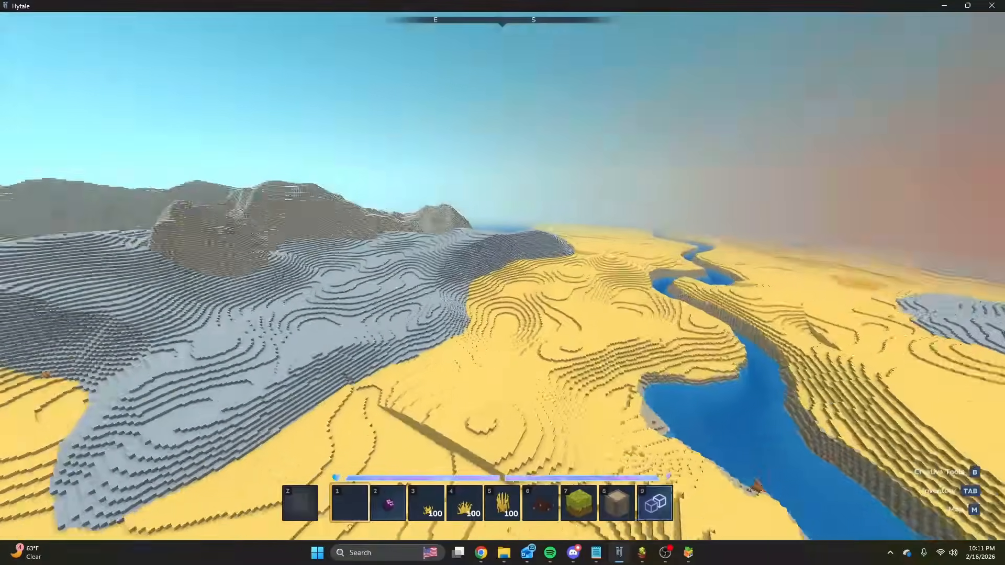
pyautogui.press('w')
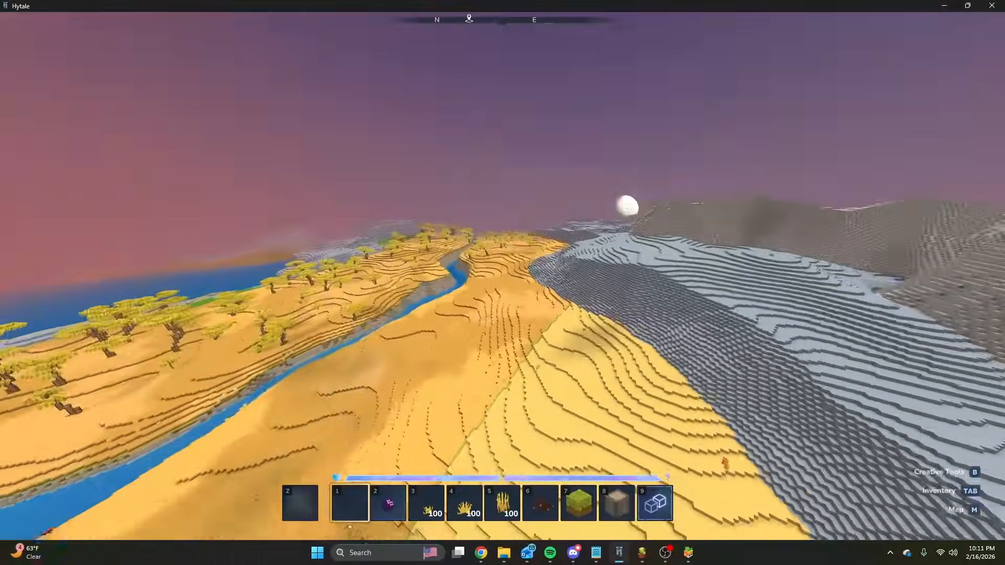
pyautogui.press('w')
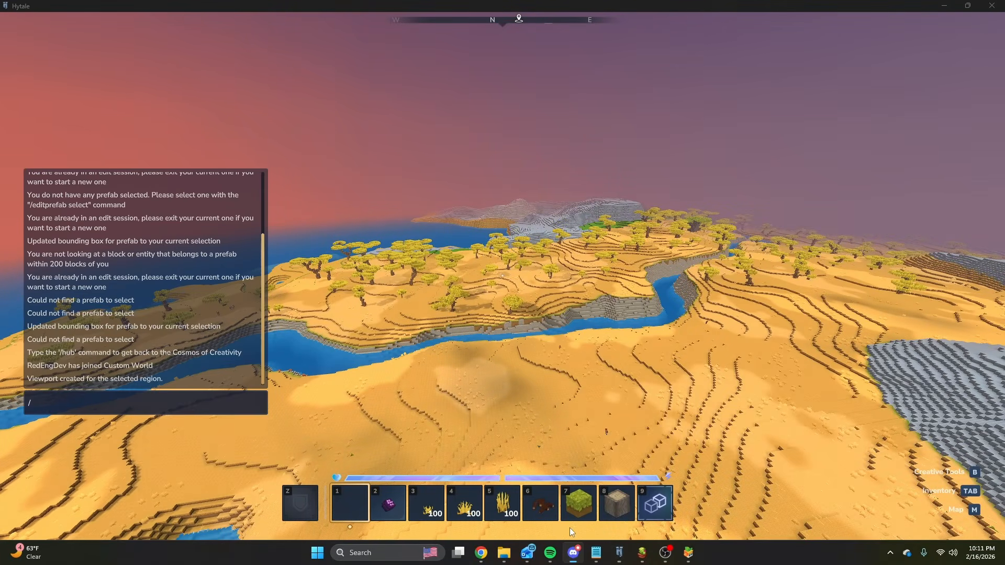
pyautogui.moveTo(0, 110); pyautogui.dragTo(140, 235)
pyautogui.click(20, 271)
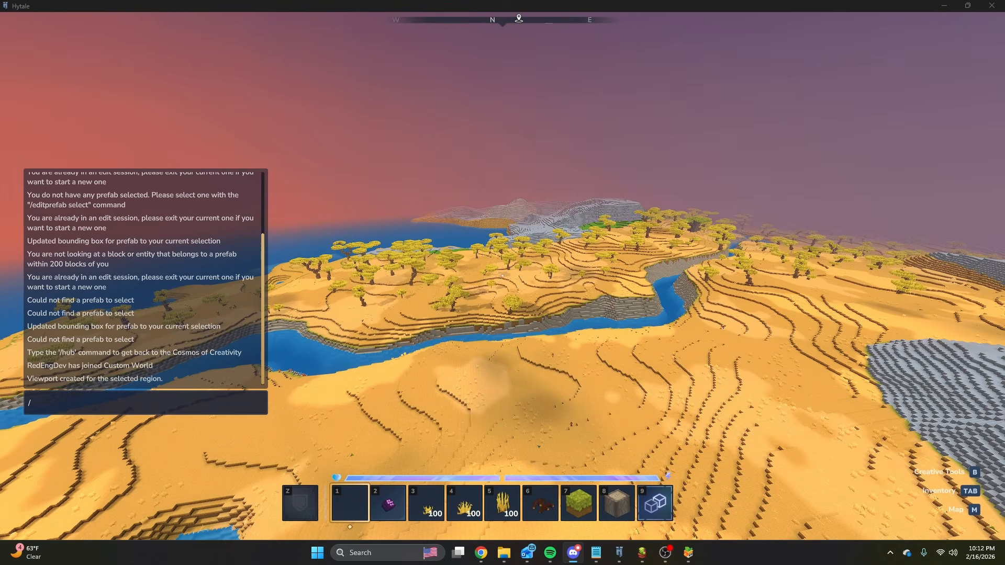
pyautogui.click(568, 198)
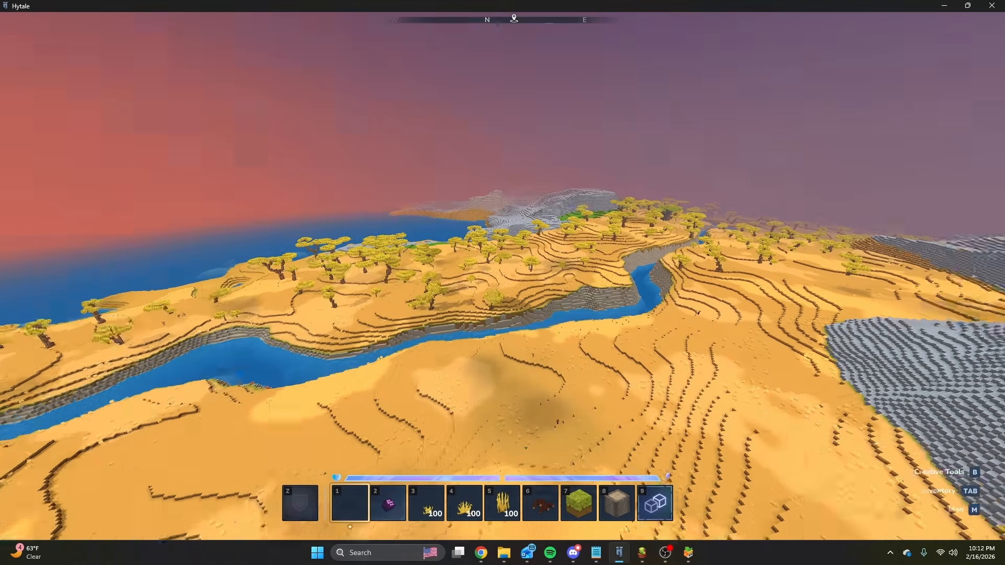
# Follow the river through the orange tree-covered land and examine its terraces and the mountain slopes beside it.
pyautogui.press('w')
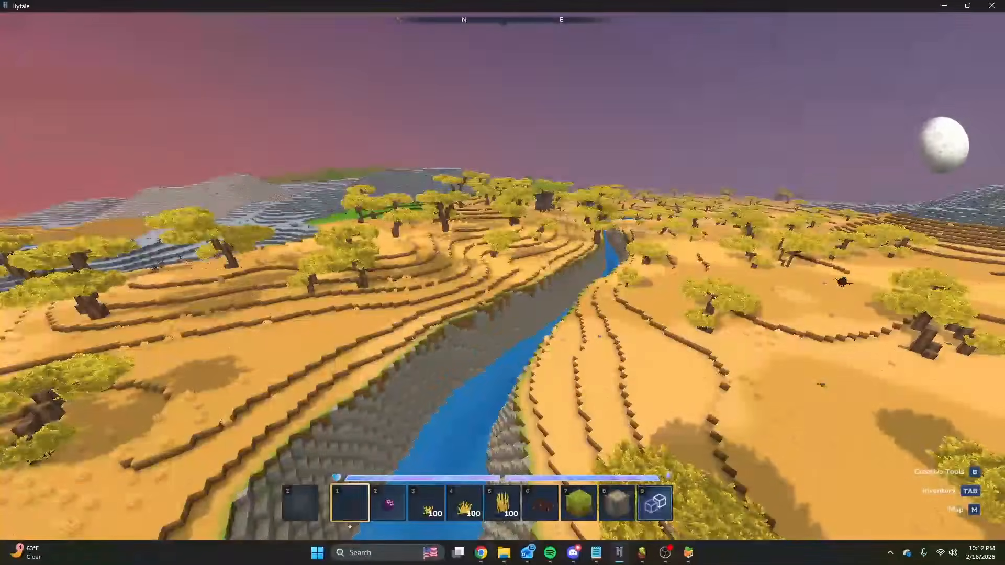
pyautogui.press('w')
pyautogui.press('w')
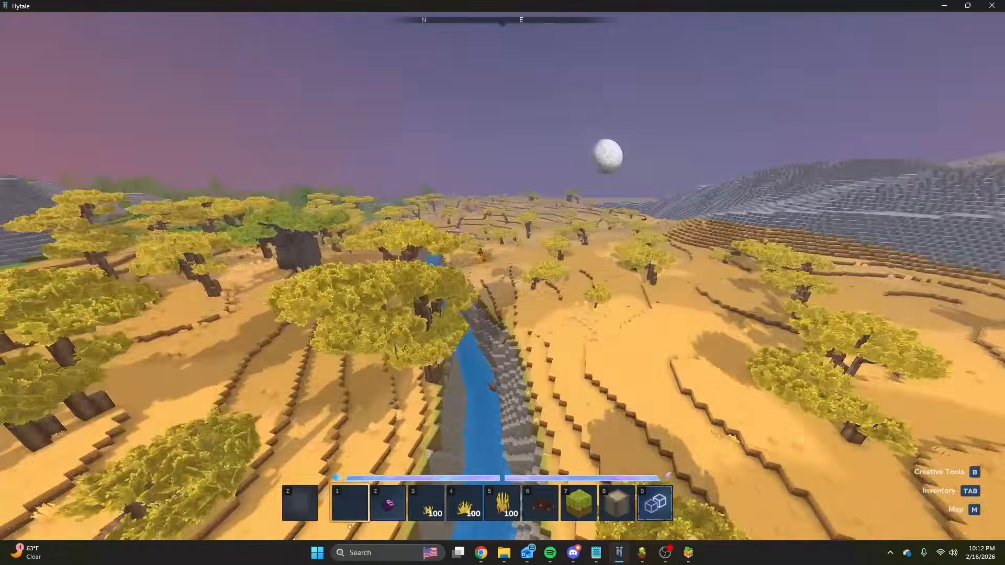
pyautogui.press('w')
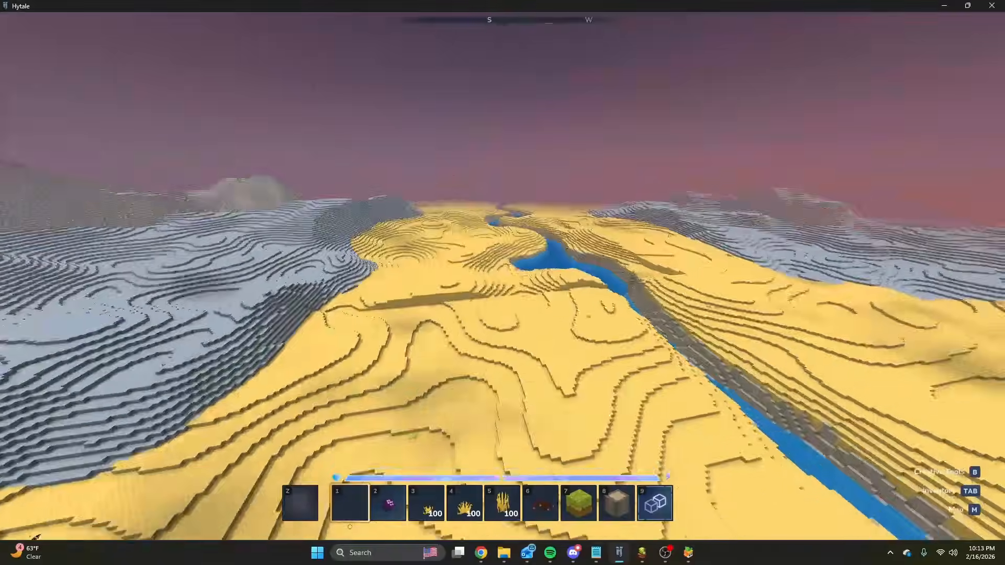
pyautogui.press('w')
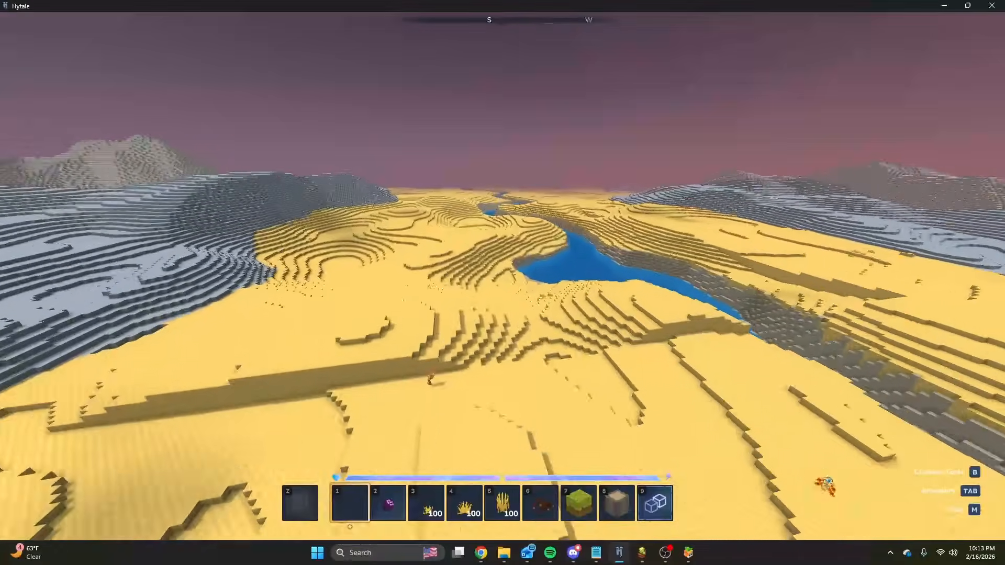
pyautogui.press('/')
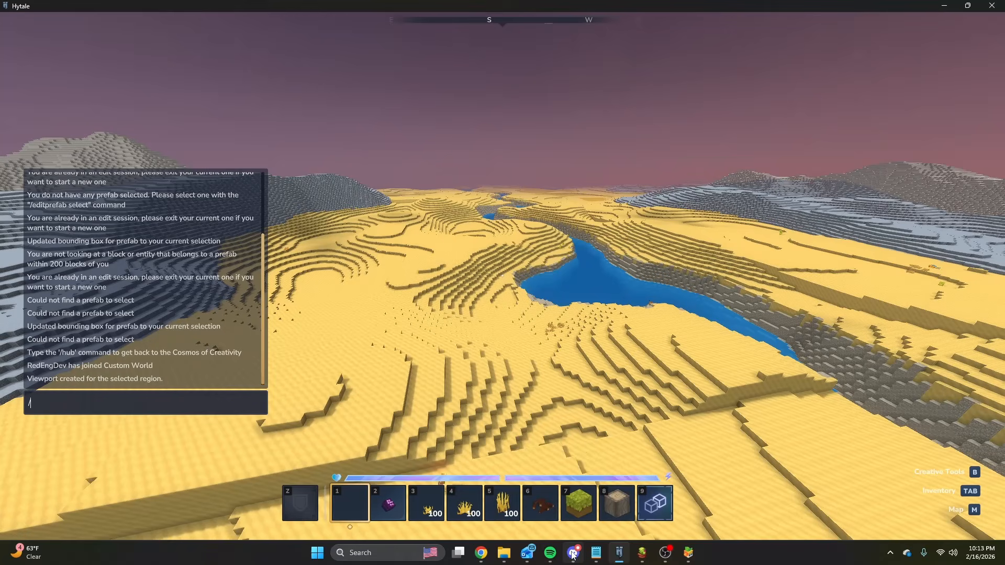
pyautogui.click(573, 555)
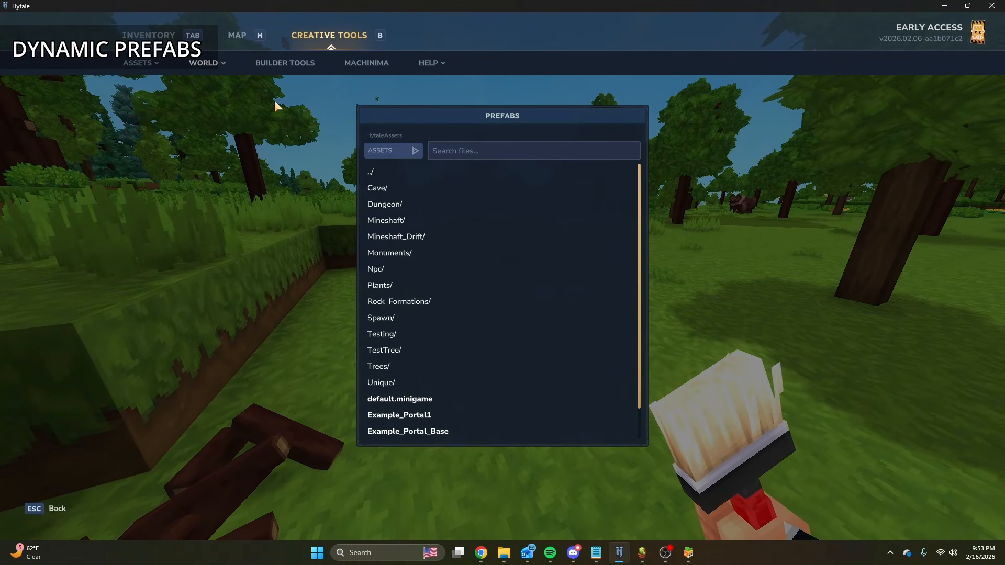
# Close the prefab list and load a Prefab Editor session from the saved config Prefab Editor Demo.
pyautogui.press('Escape')
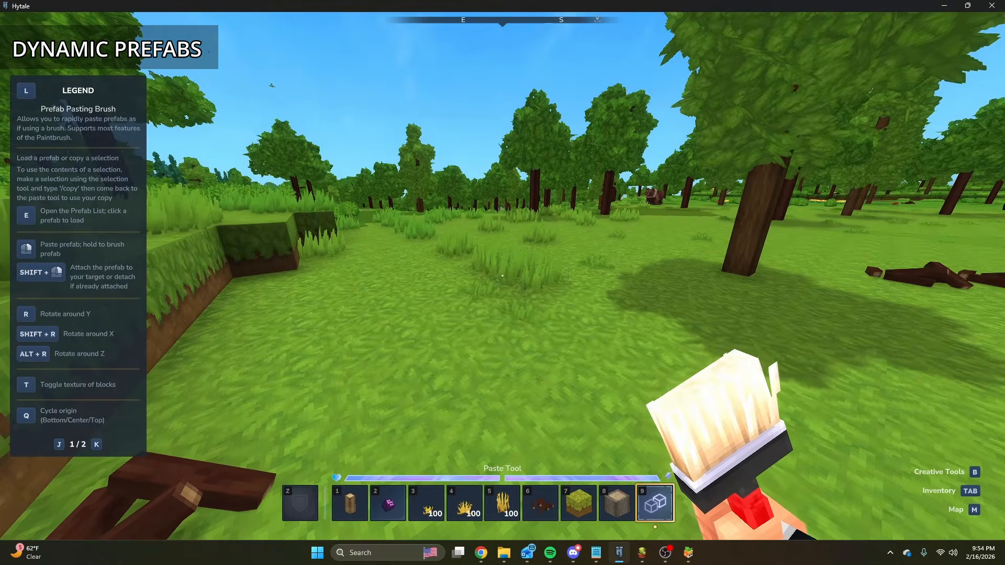
pyautogui.press('b')
pyautogui.click(215, 83)
pyautogui.click(516, 128)
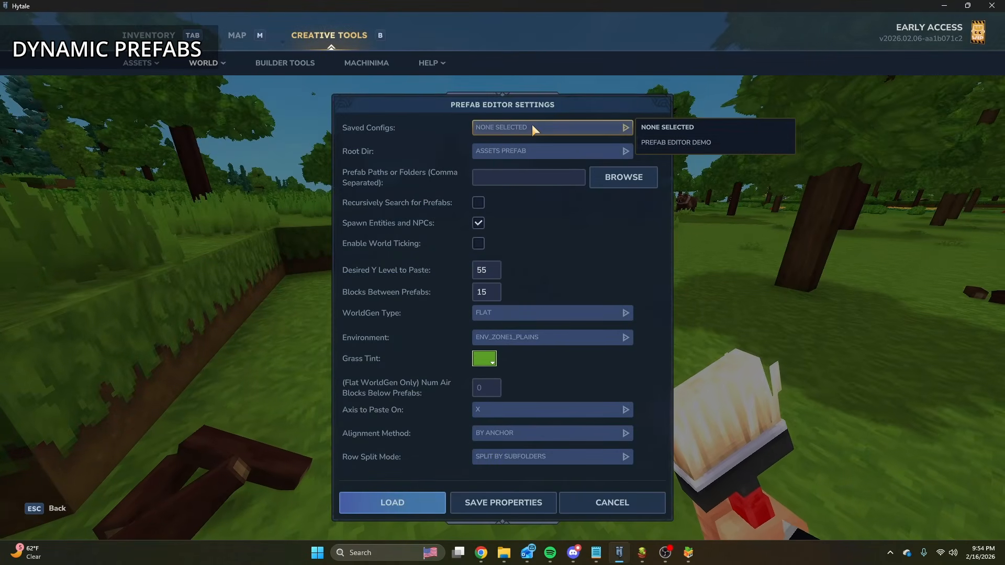
pyautogui.click(696, 143)
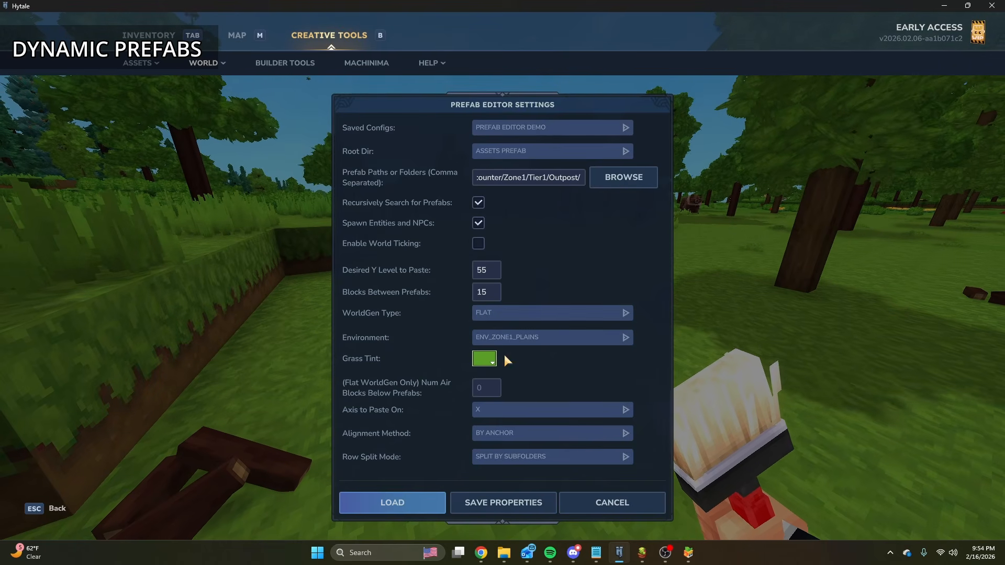
pyautogui.click(401, 501)
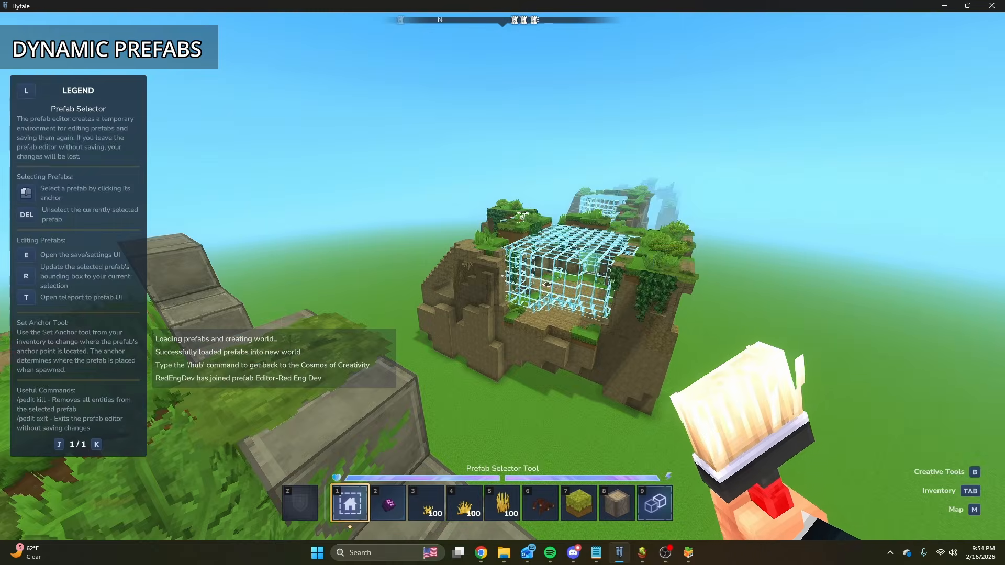
# Fly around the loaded outpost prefabs and view the Save Prefabs options without saving.
pyautogui.press('s')
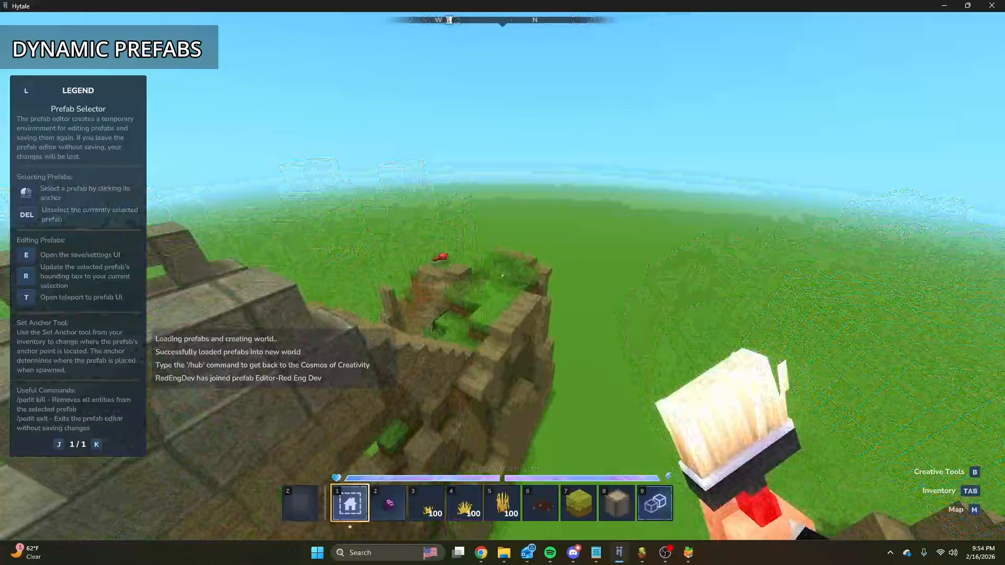
pyautogui.press('d')
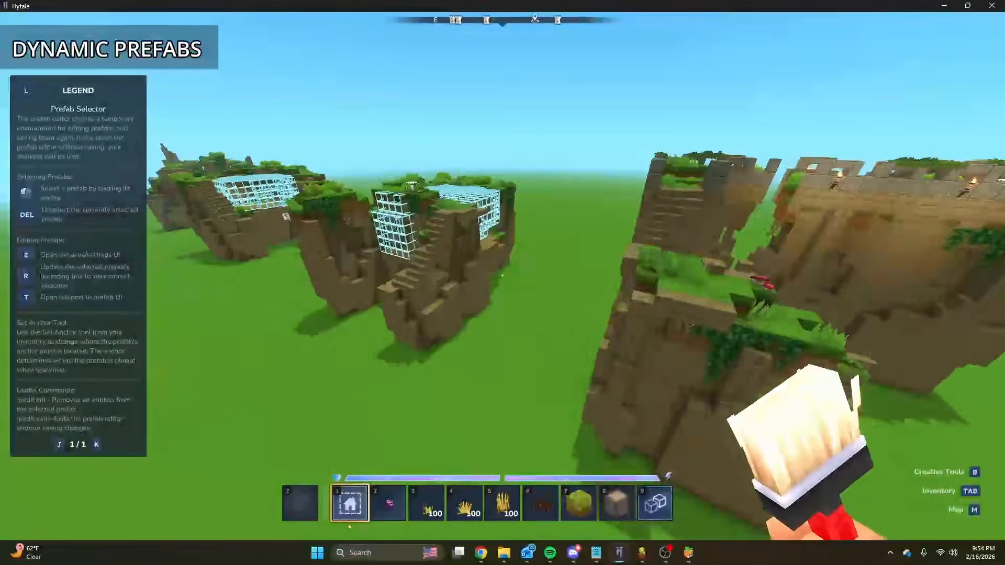
pyautogui.press('space')
pyautogui.press('w')
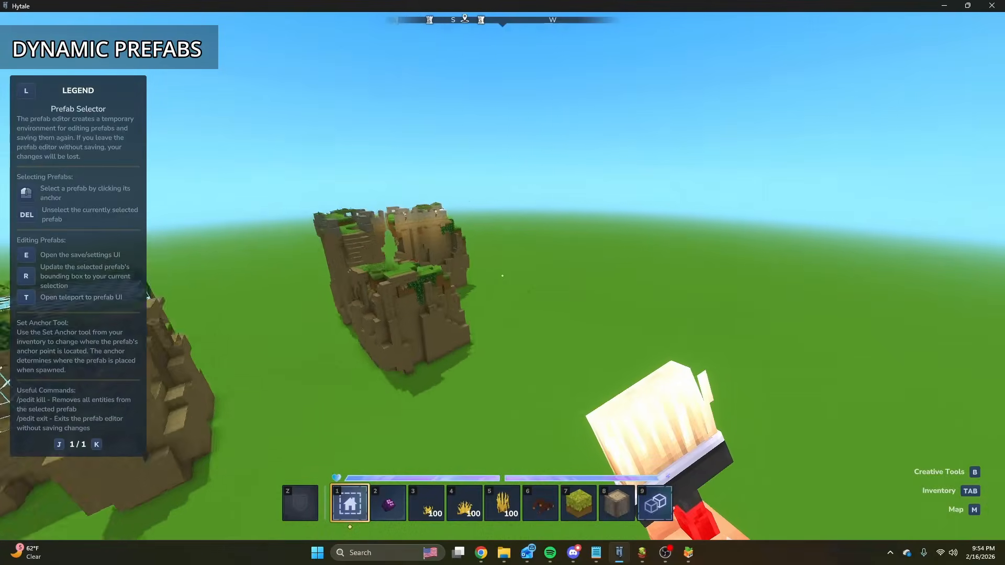
pyautogui.press('e')
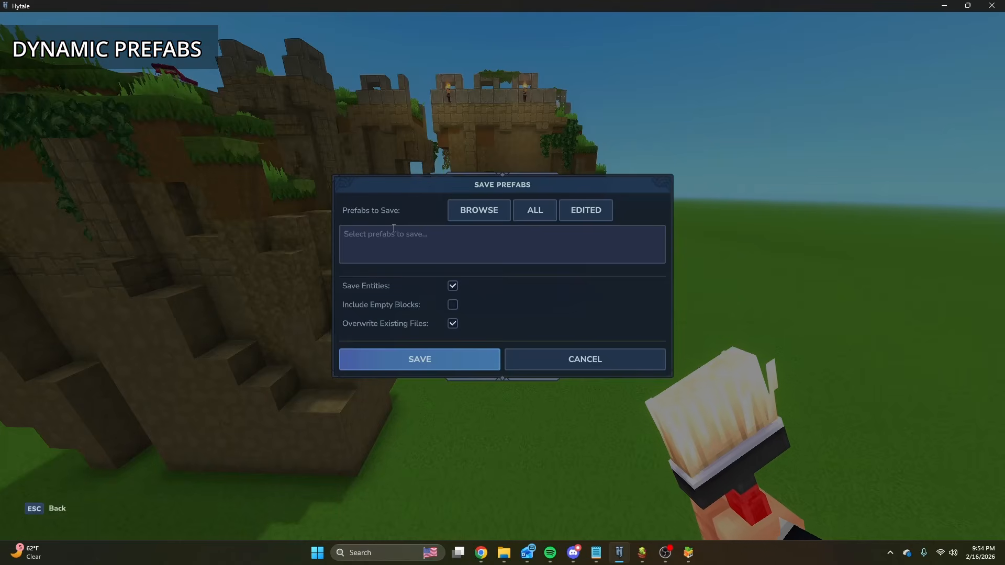
pyautogui.press('Escape')
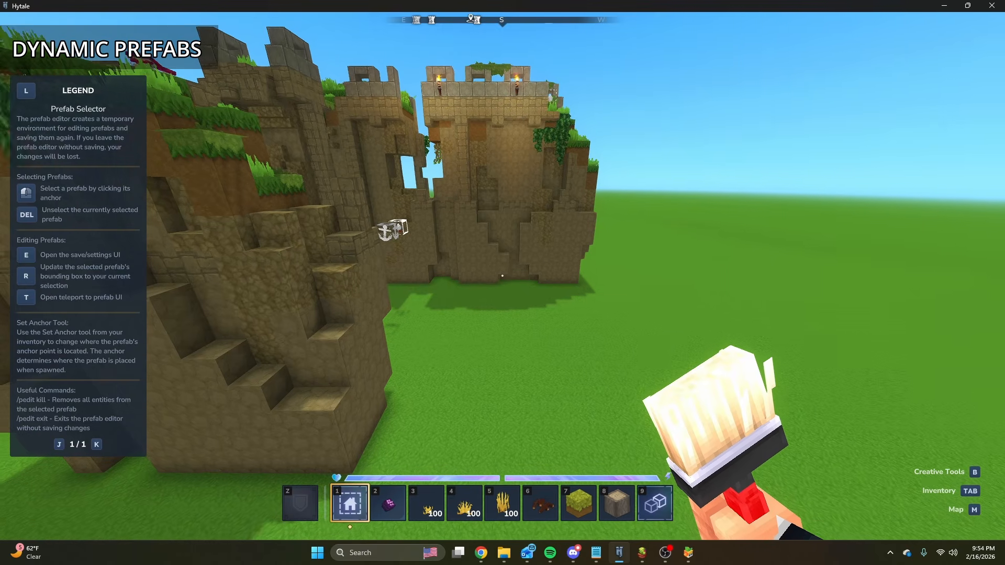
# Try to start another Prefab Editor session from inside the current editing world.
pyautogui.press('b')
pyautogui.click(206, 64)
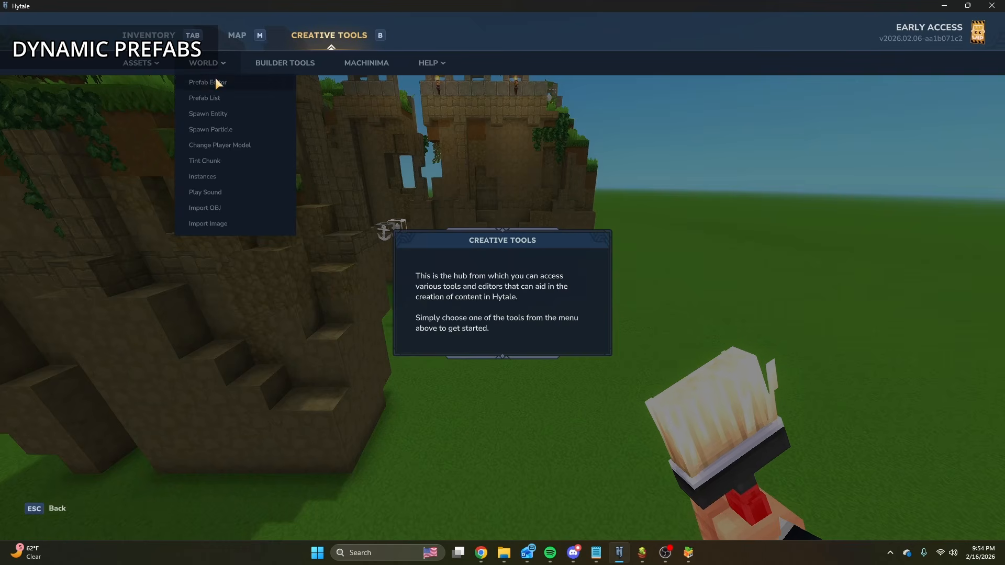
pyautogui.click(215, 82)
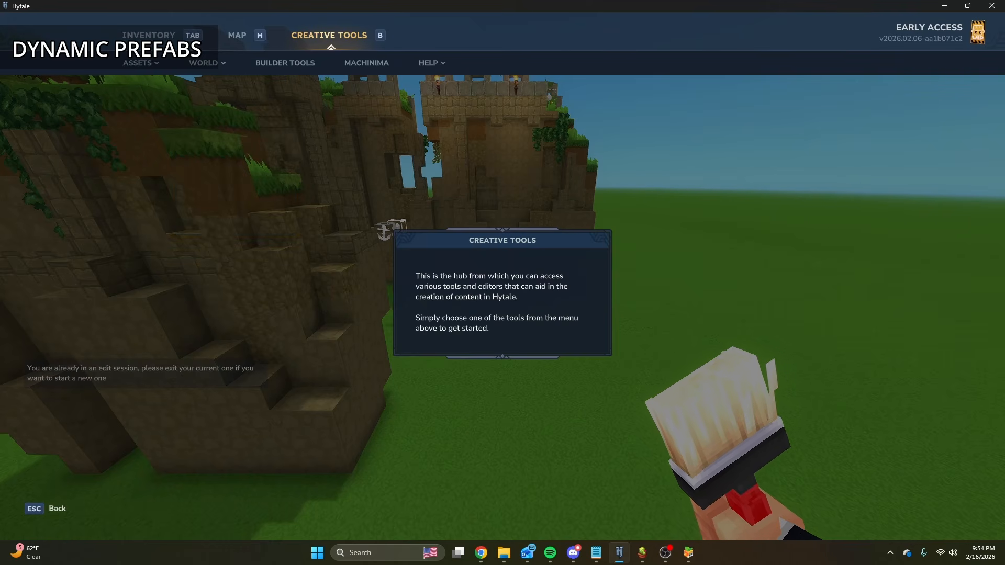
pyautogui.press('Escape')
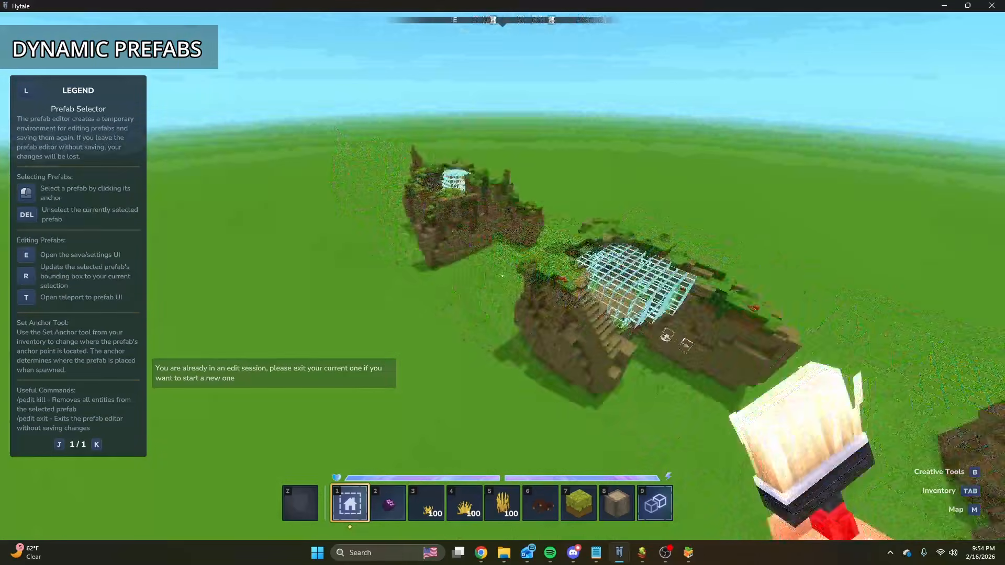
# Equip the Paste Tool and look through the top-level folders of its asset prefab list.
pyautogui.scroll(-9, 503, 276)
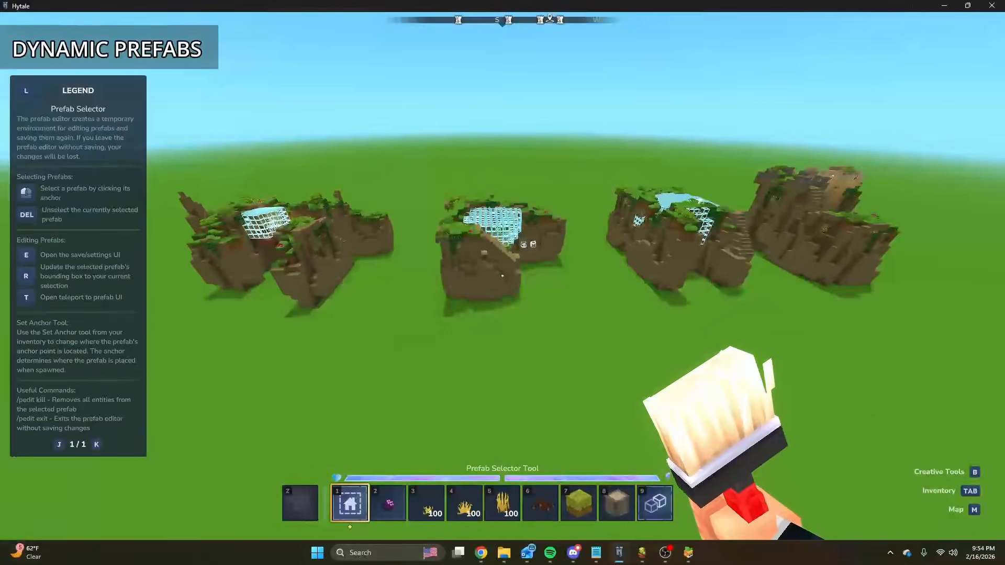
pyautogui.scroll(1, 503, 276)
pyautogui.press('e')
pyautogui.click(432, 172)
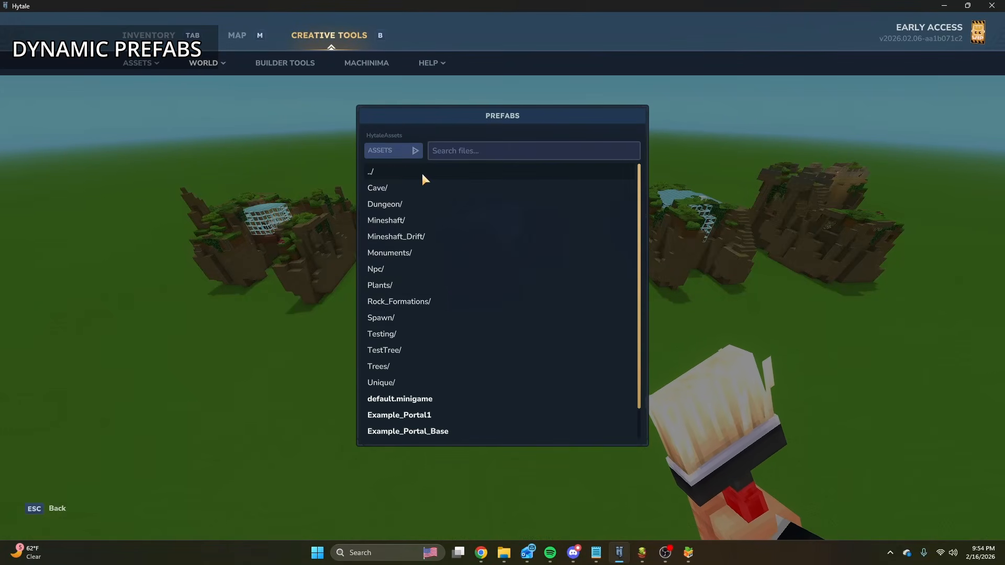
pyautogui.scroll(-1, 422, 255)
pyautogui.scroll(1, 432, 284)
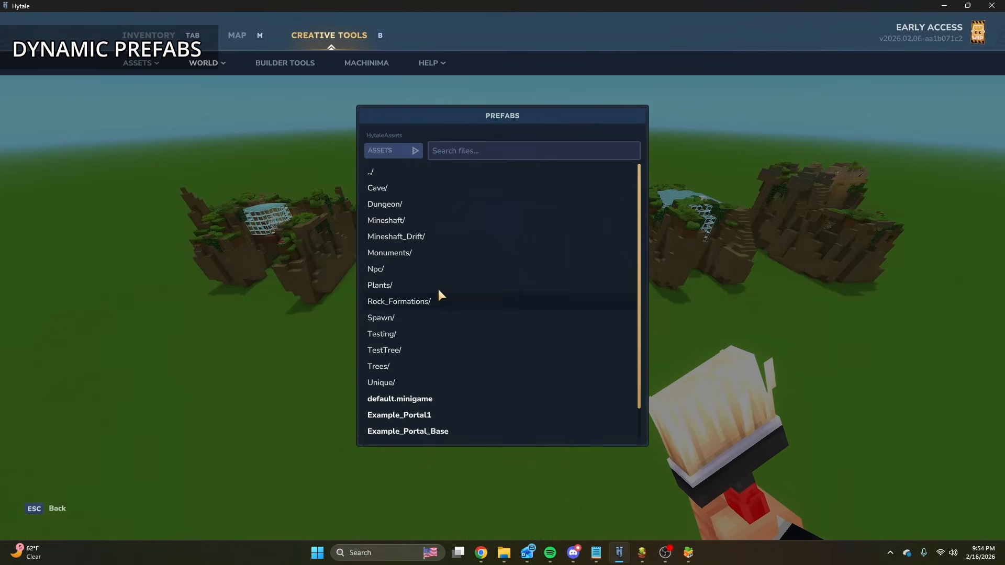
# Browse to Dungeon/Cursed_Crypt/Cursed/C_Large/Child_Prefabs/Long_01_001 and choose the prefab Crypt_CLarge_Long_01_001_Child2.
pyautogui.click(390, 205)
pyautogui.click(401, 207)
pyautogui.click(390, 190)
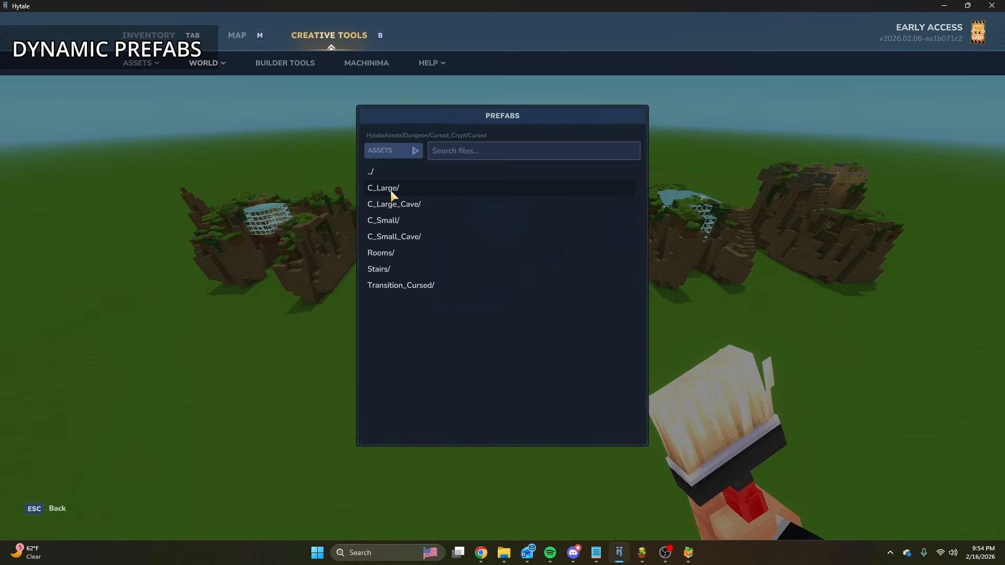
pyautogui.click(391, 190)
pyautogui.click(390, 190)
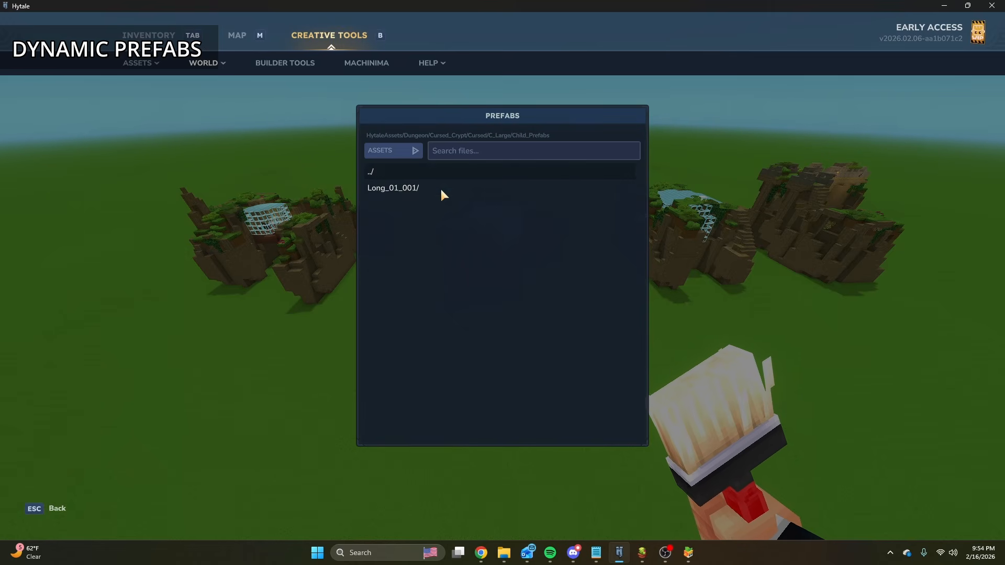
pyautogui.click(414, 188)
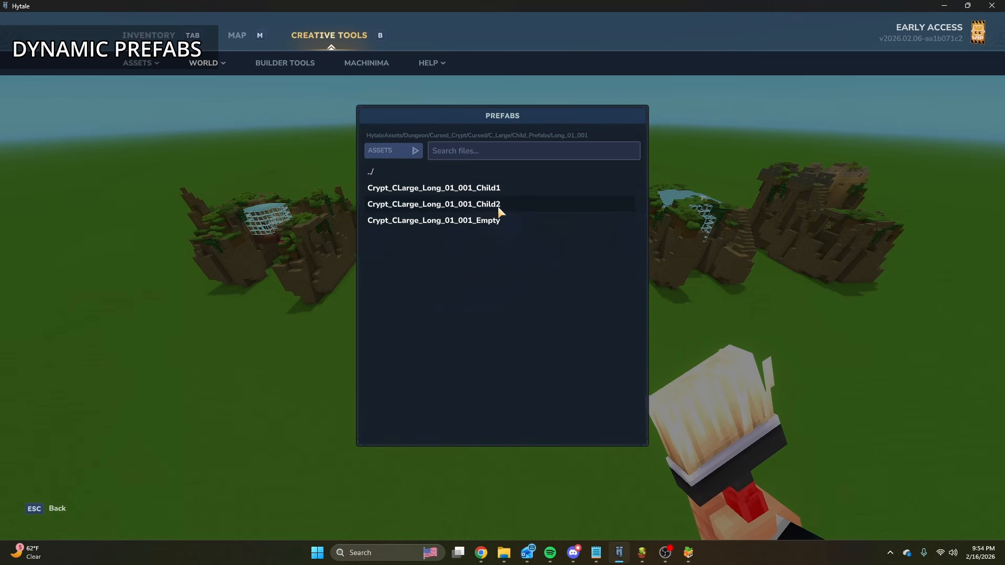
pyautogui.click(528, 209)
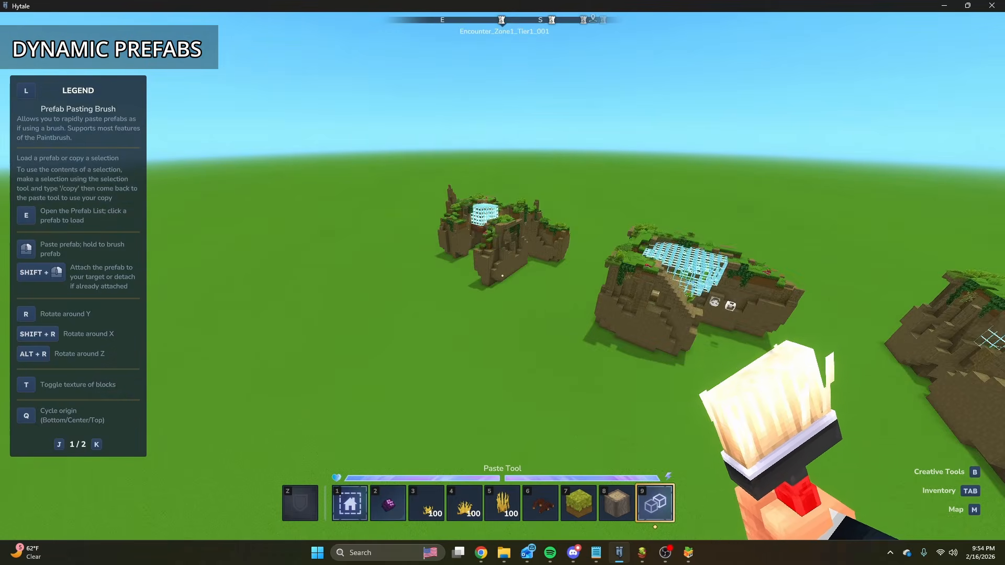
# Fly to the torch-lit stone ruin prefab and inspect the anchor and spawner blocks at its base.
pyautogui.press('w')
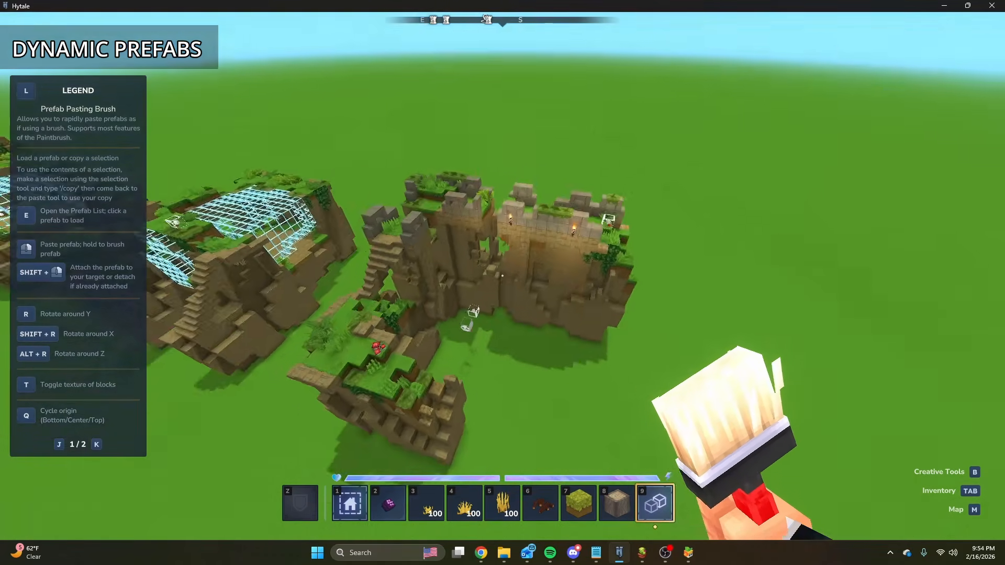
pyautogui.press('w')
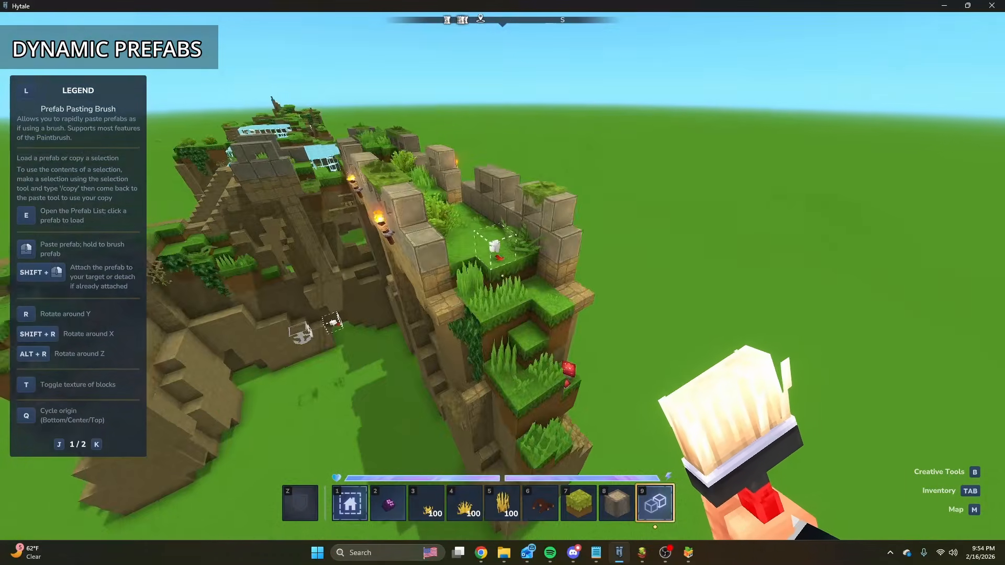
pyautogui.press('2')
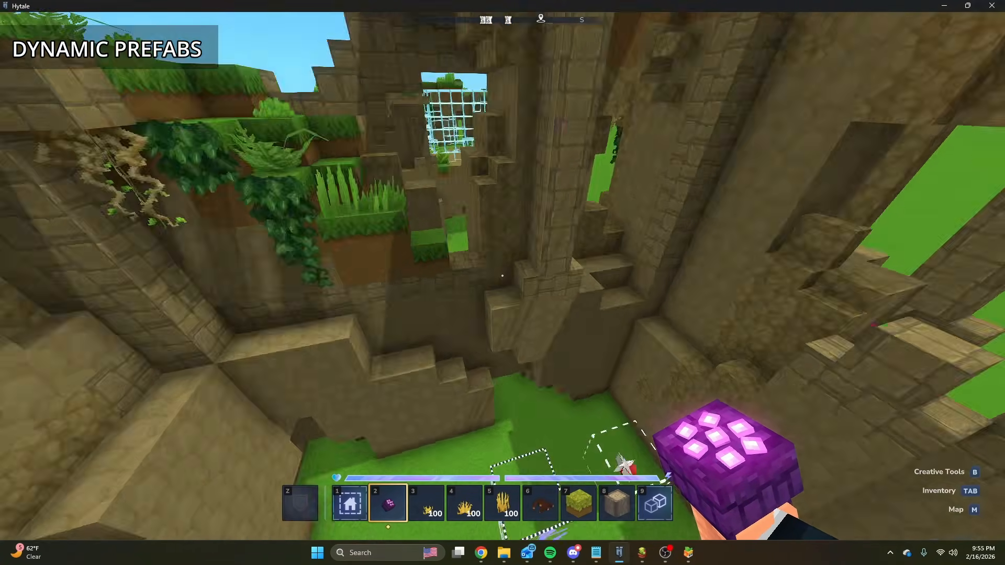
pyautogui.press('5')
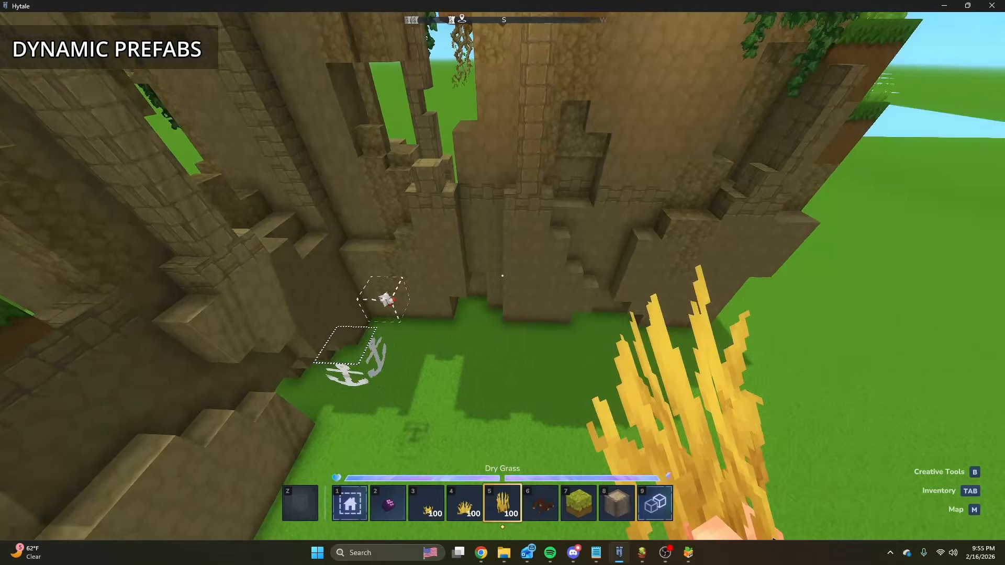
# Switch to the Forest_Trees graph in the node editor, view the Prefab Prop node's settings, and return to Hytale.
pyautogui.press('/')
pyautogui.moveTo(649, 556)
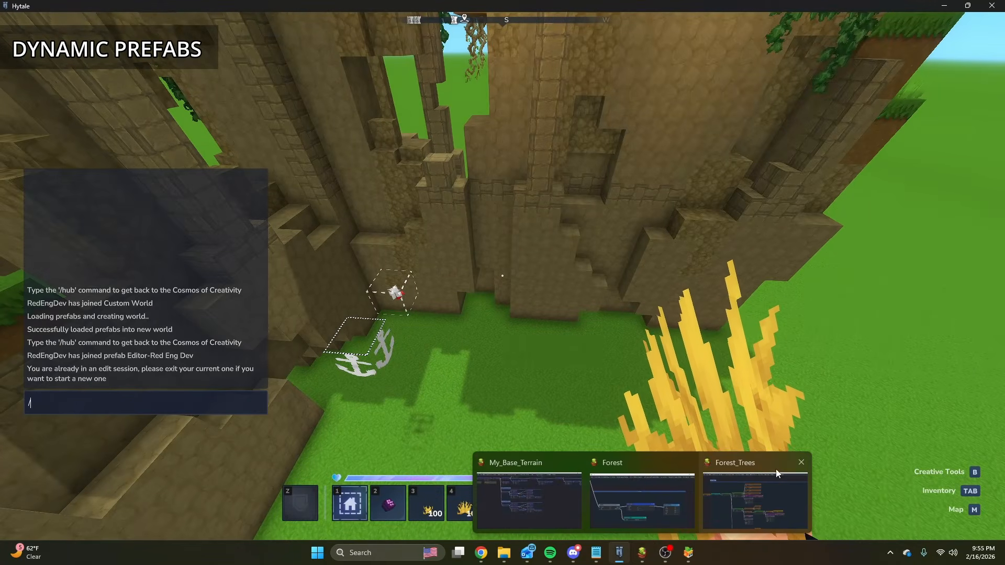
pyautogui.click(758, 493)
pyautogui.scroll(3, 374, 188)
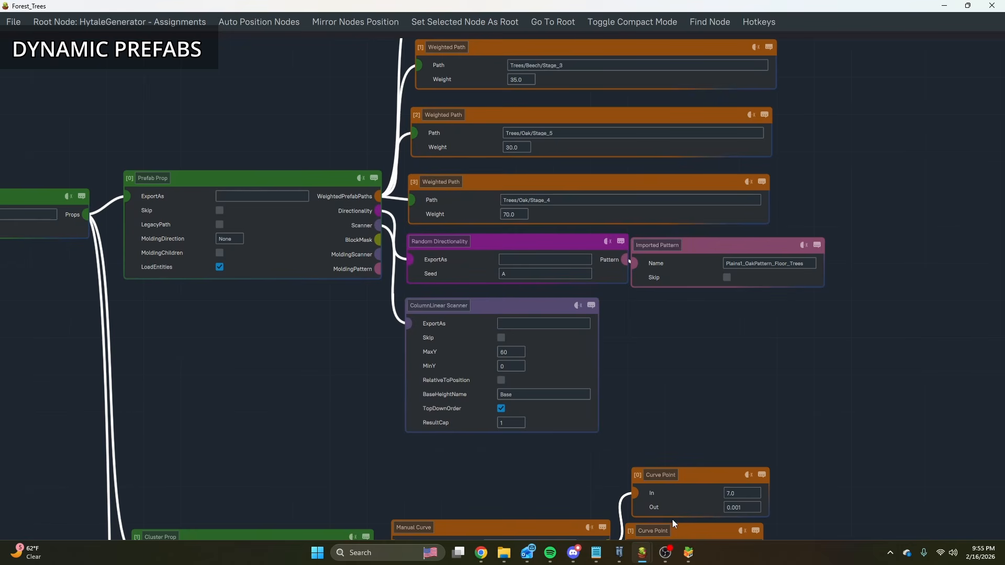
pyautogui.moveTo(620, 561)
pyautogui.click(620, 507)
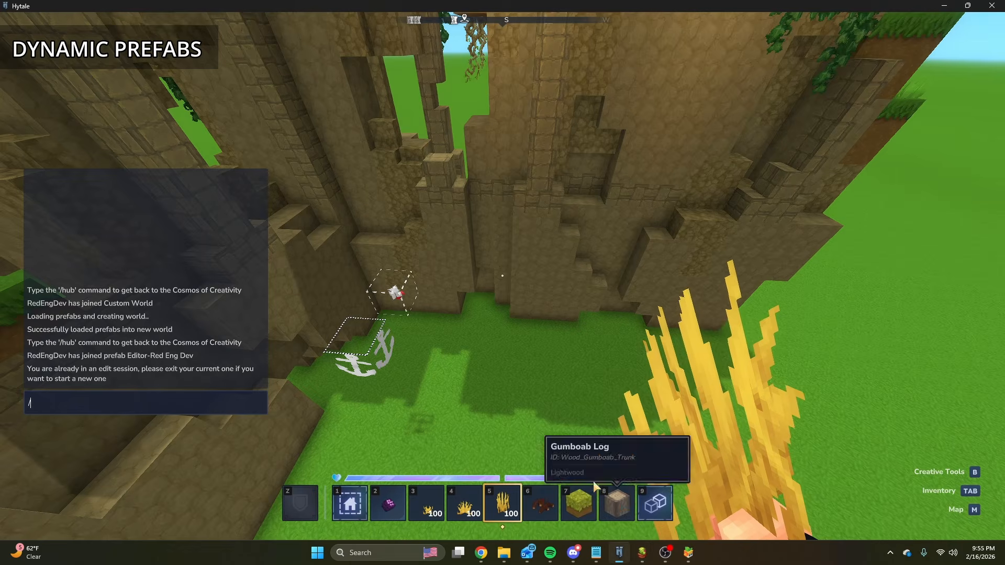
pyautogui.press('Escape')
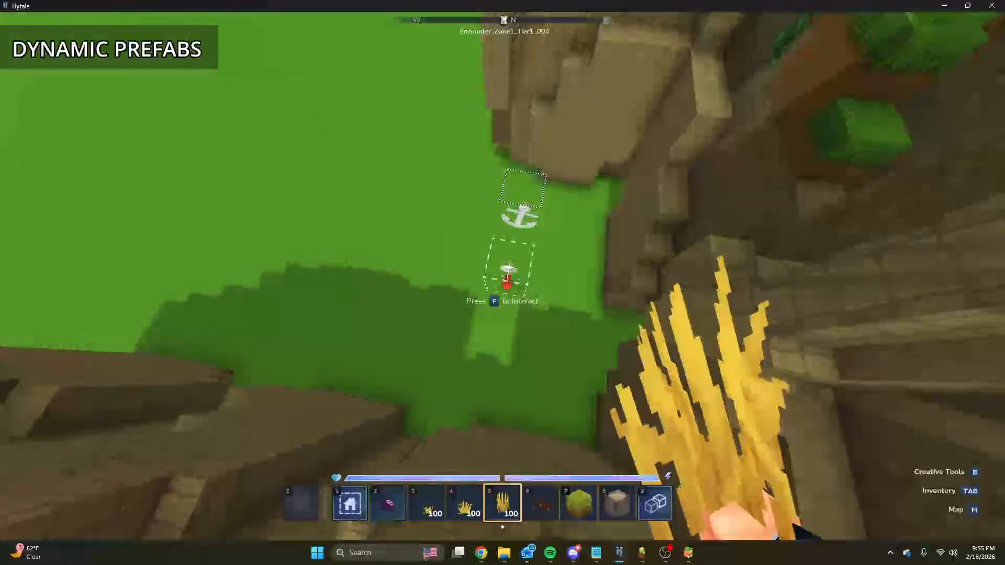
# Interact with the spawner block at the base of the ruin and examine the other spawner block on top of its wall.
pyautogui.press('f')
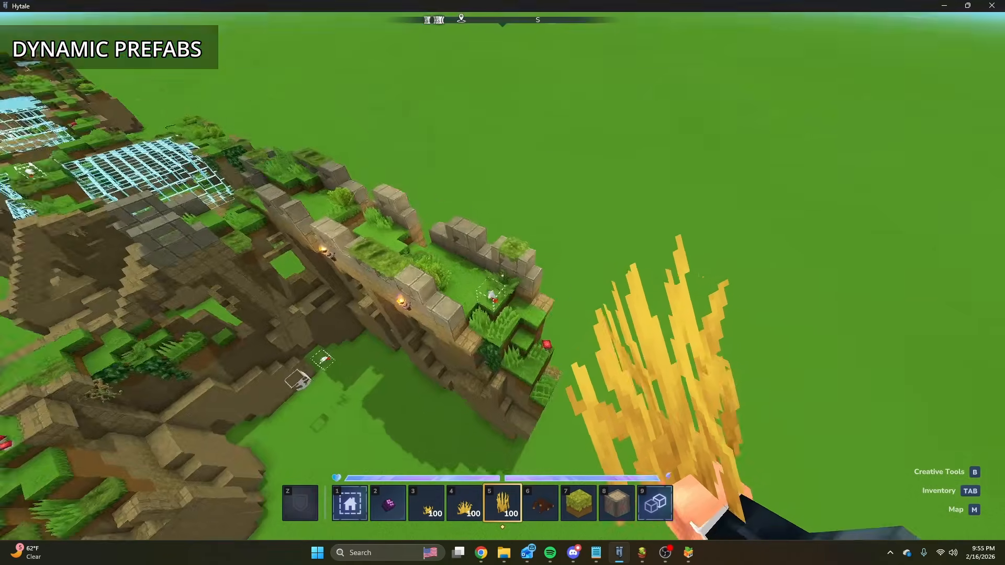
pyautogui.press('w')
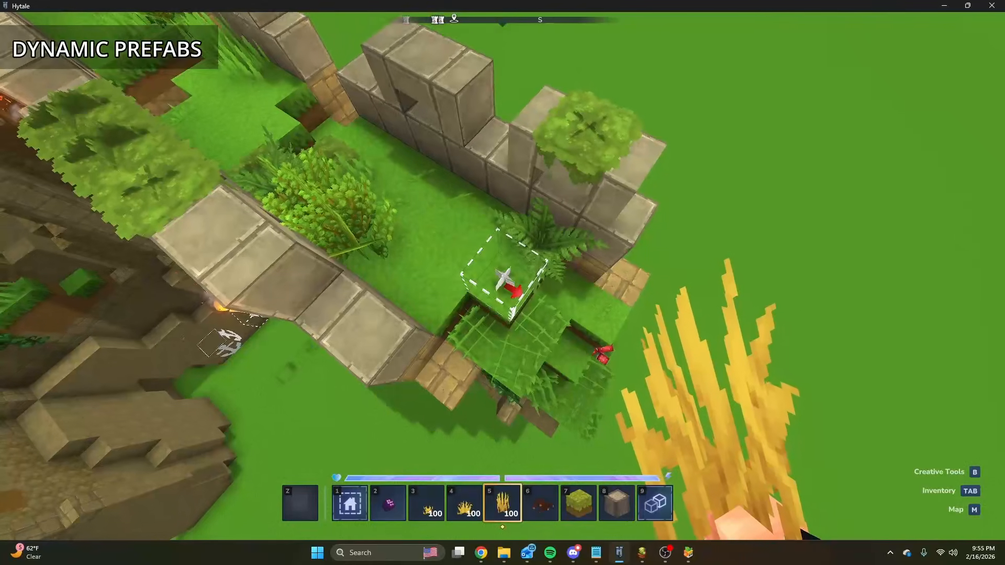
pyautogui.press('s')
pyautogui.press('w')
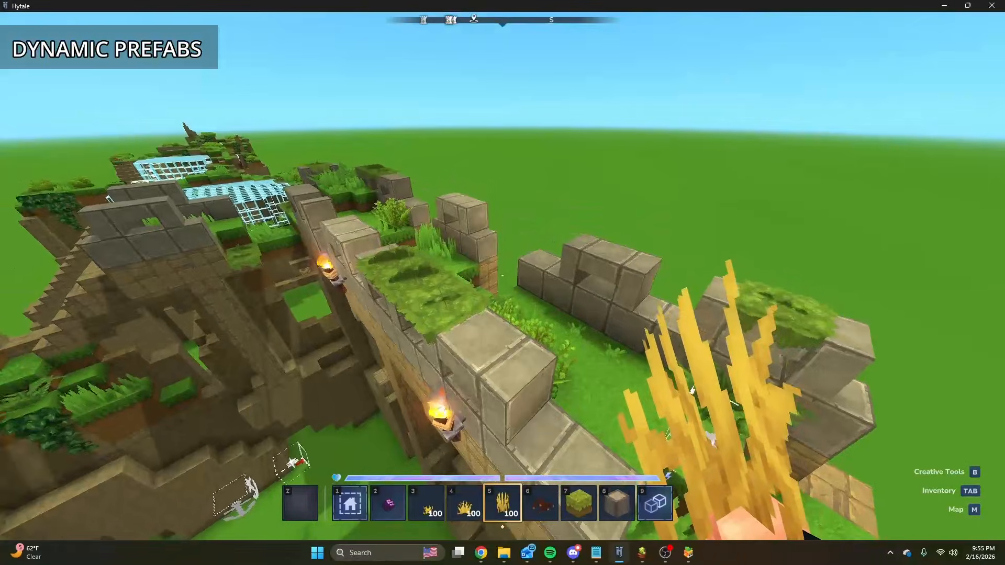
pyautogui.press('s')
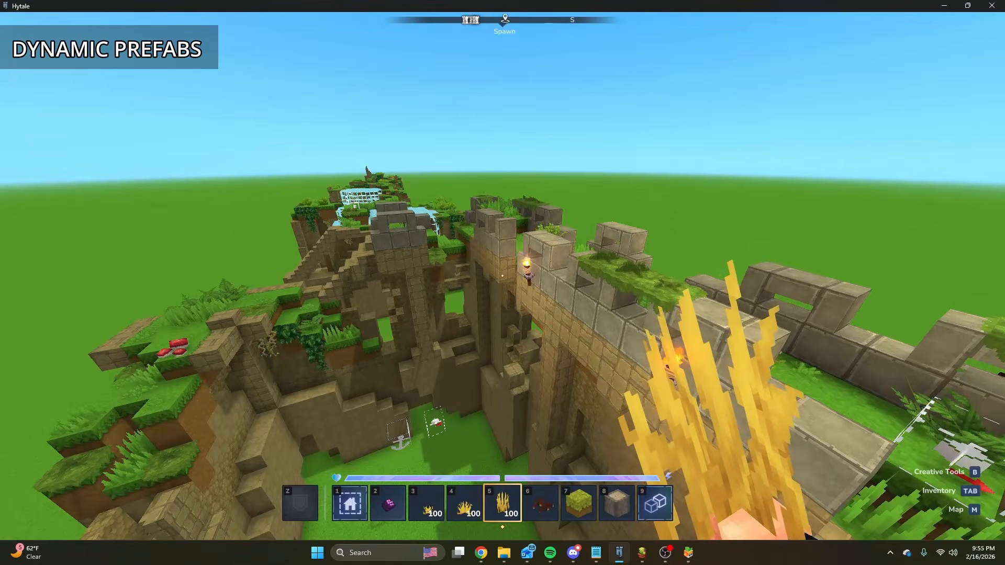
# Search the creative item library for "prefab" and "spawner", viewing the Prefab Spawner description, and return to the outpost prefabs.
pyautogui.press('Tab')
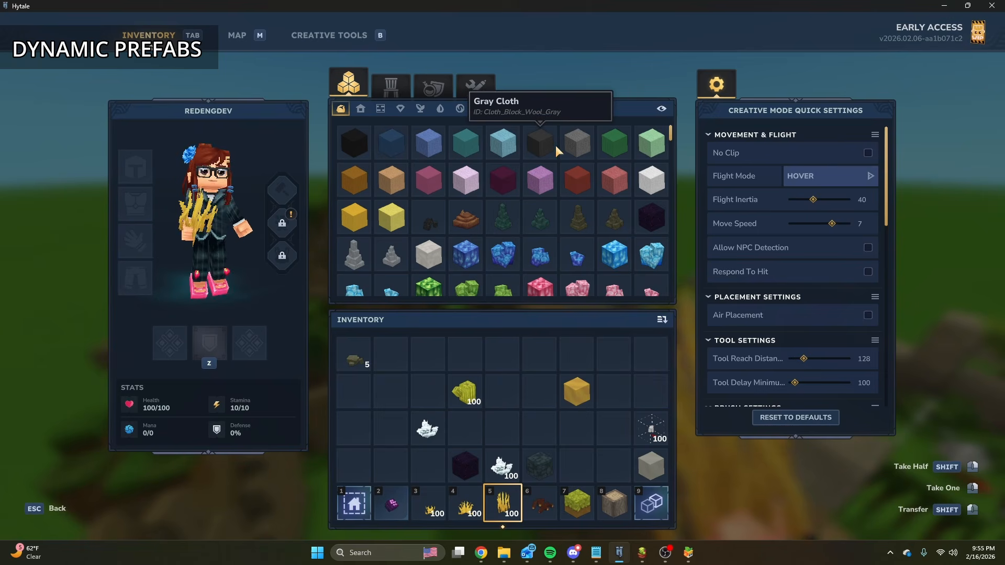
pyautogui.write('prefab')
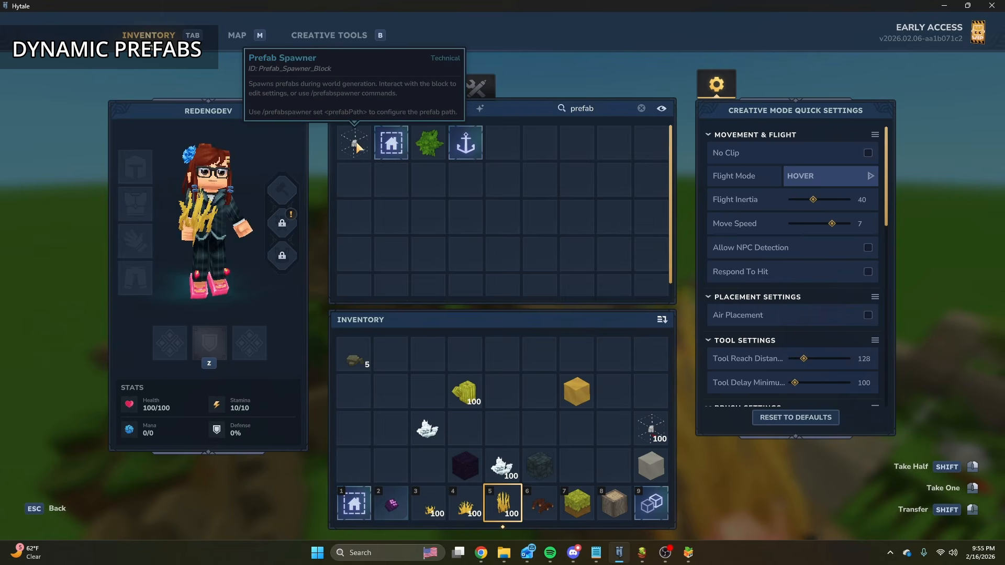
pyautogui.write('spawner')
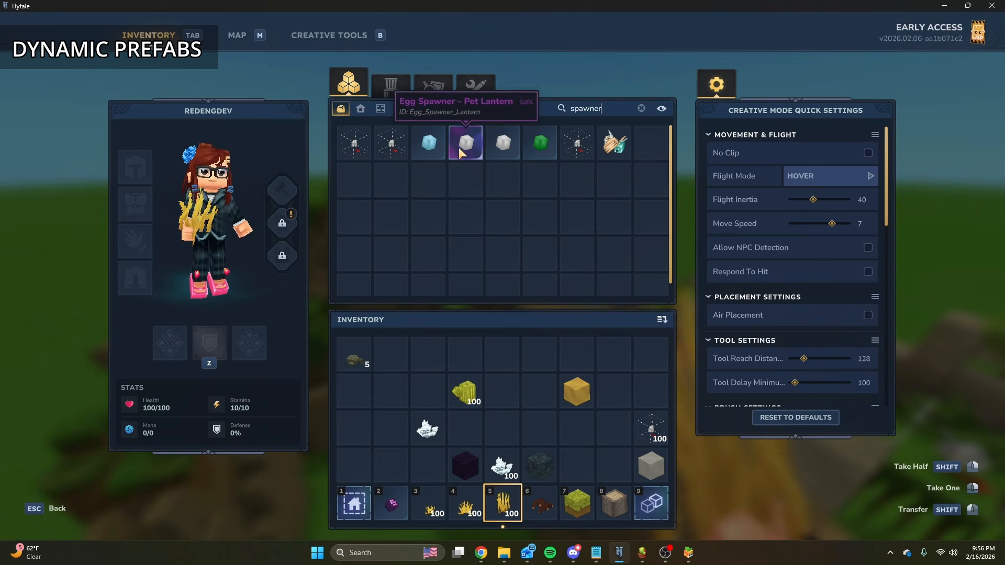
pyautogui.press('Escape')
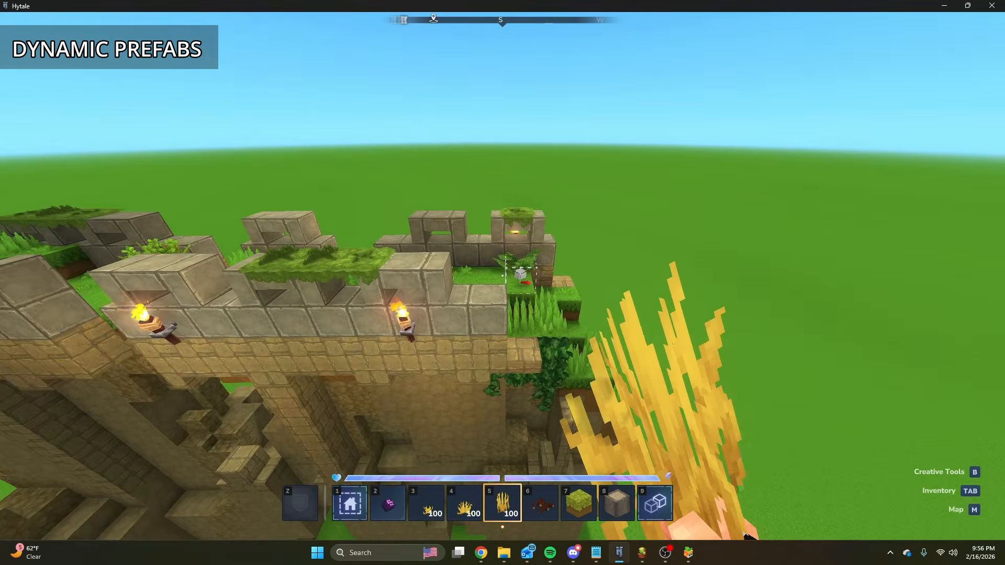
pyautogui.press('w')
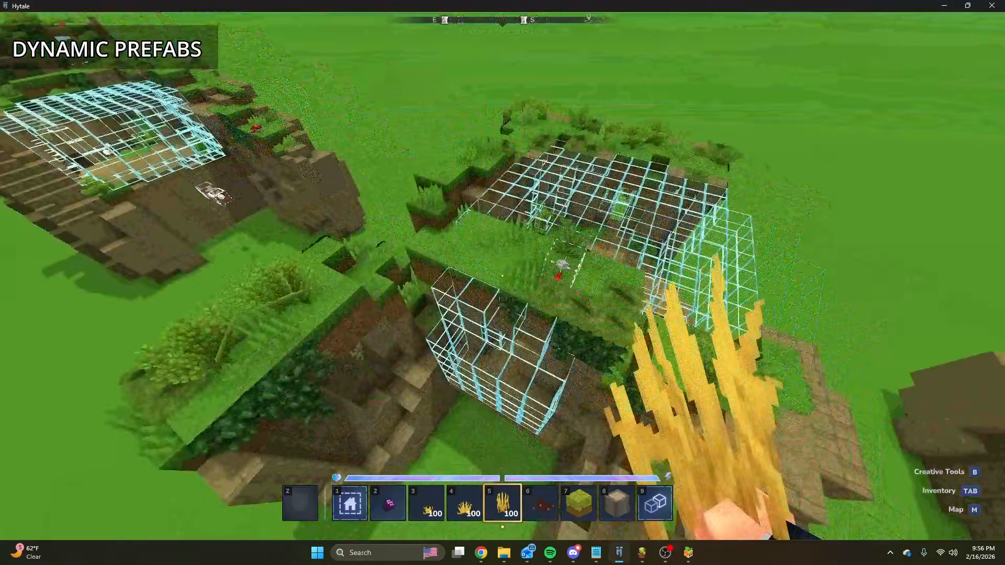
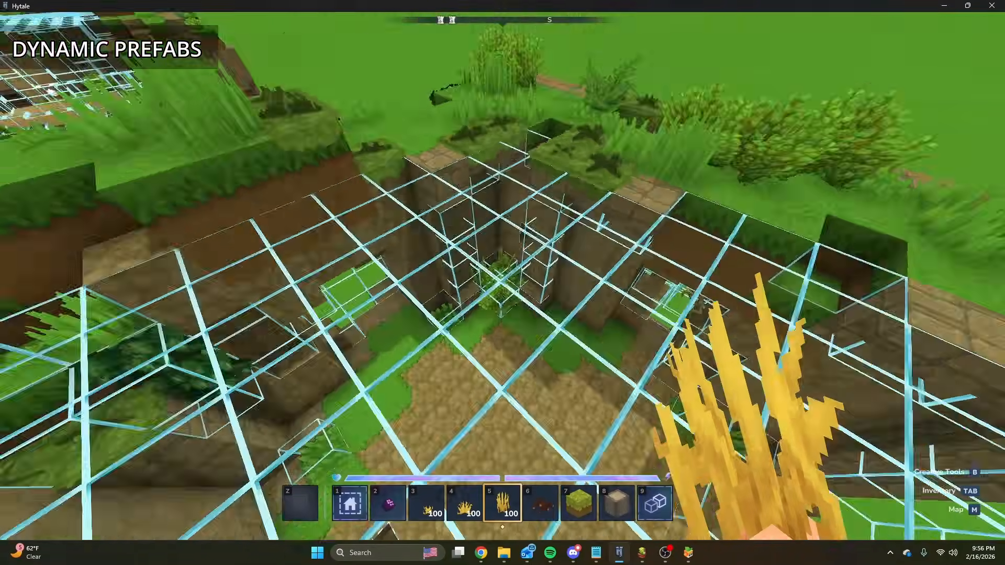
# Inspect the ruined outpost prefabs and their outlined empty-block areas in the prefab editor, including the prefab save options.
pyautogui.press('w')
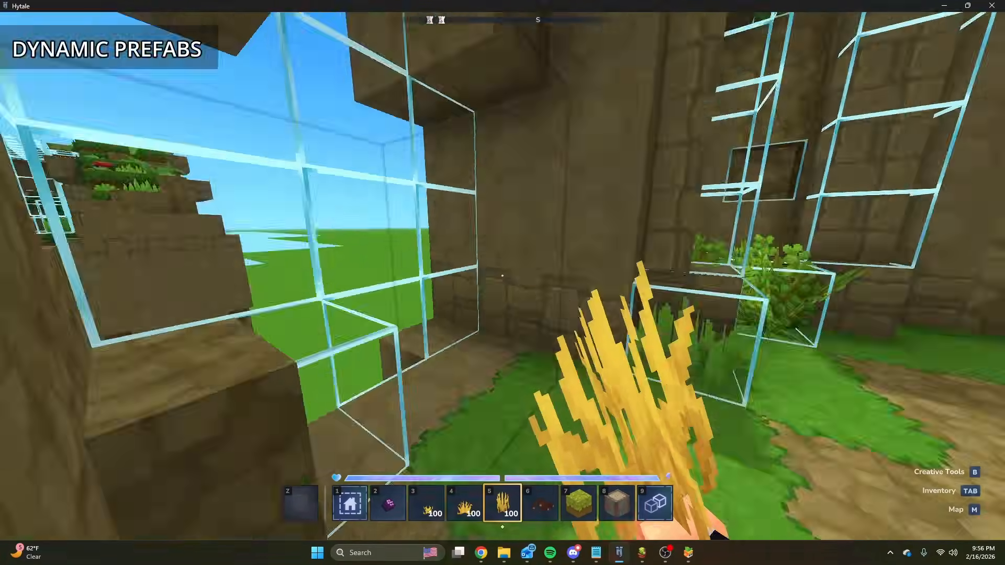
pyautogui.press('w')
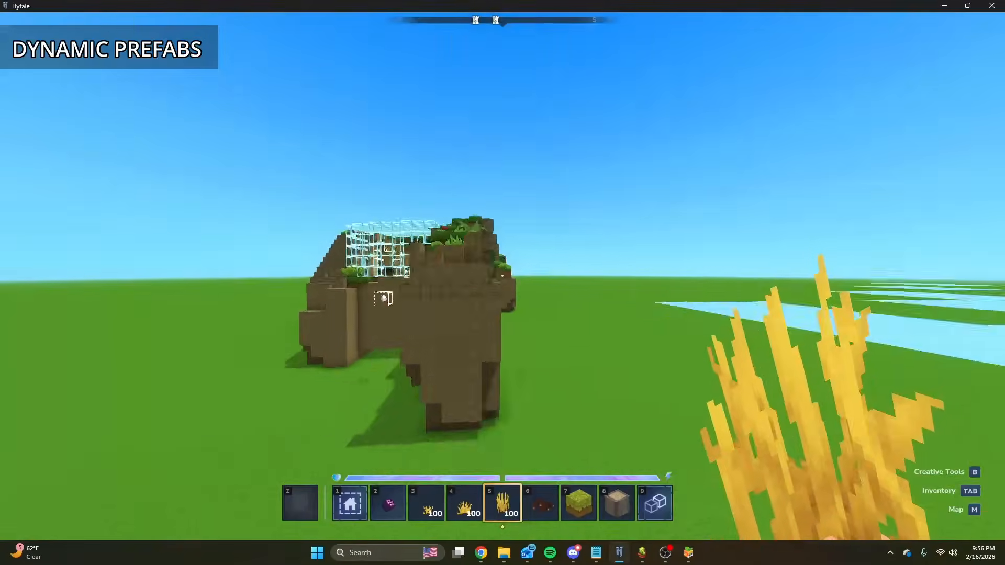
pyautogui.press('w')
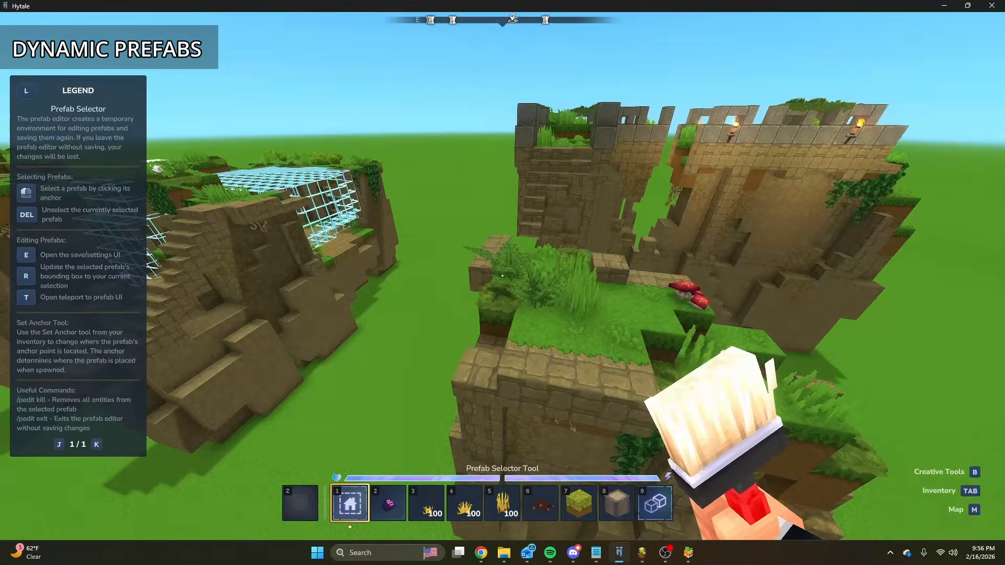
pyautogui.press('e')
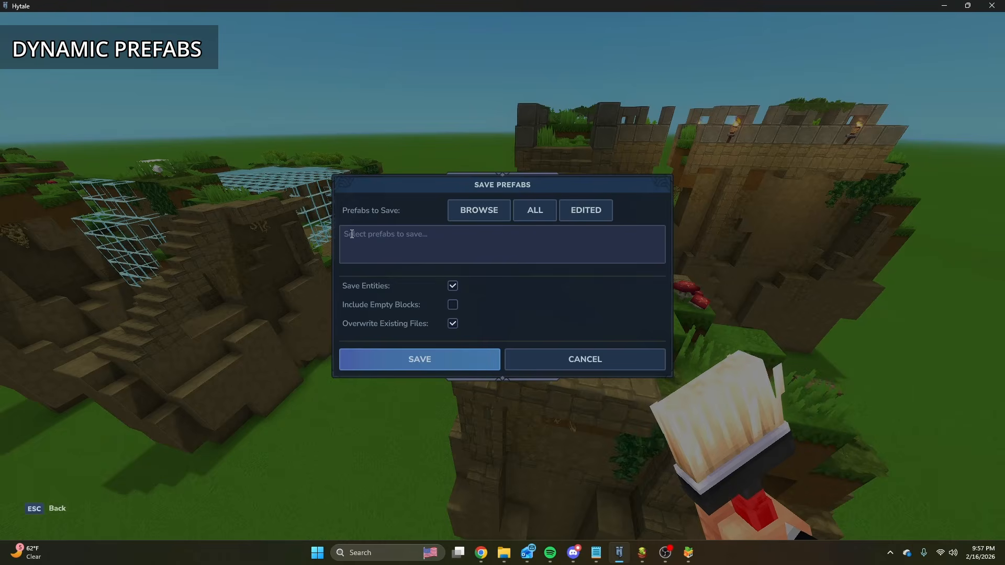
pyautogui.press('Escape')
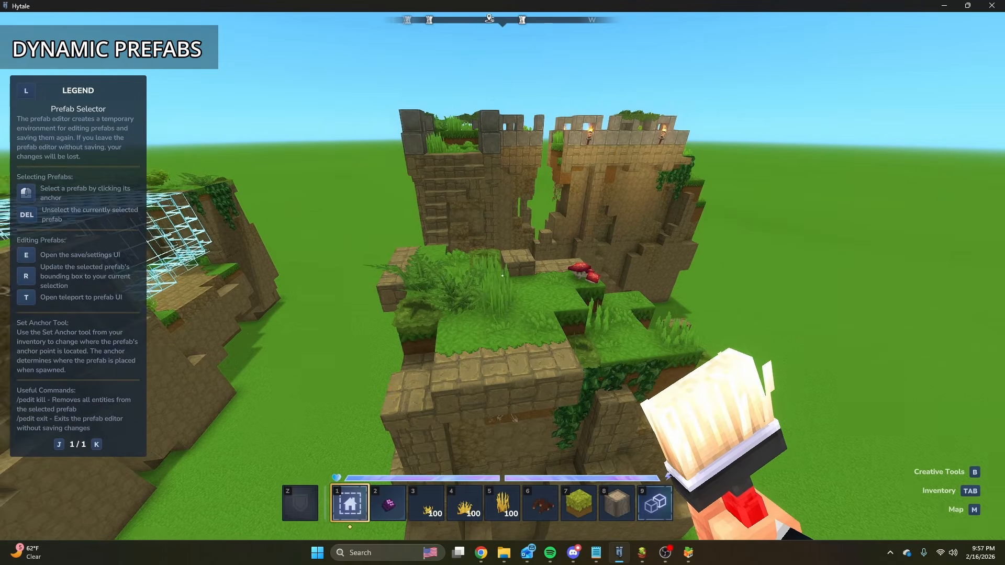
pyautogui.press('w')
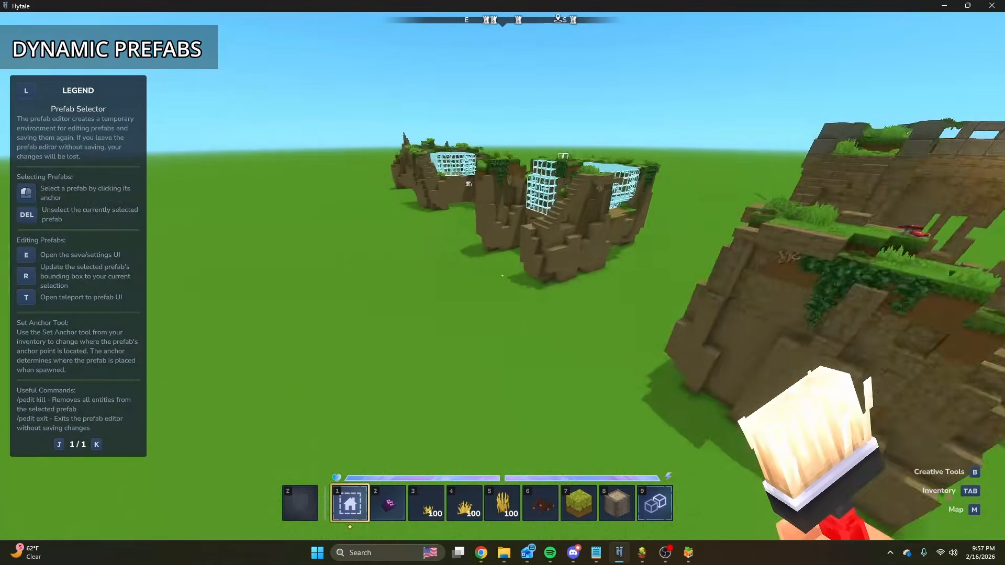
pyautogui.press('w')
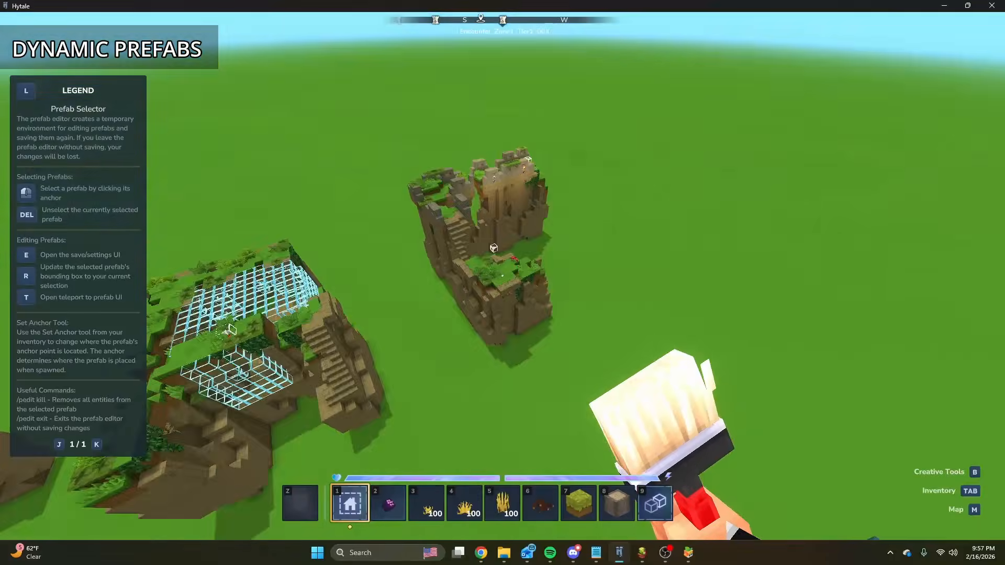
pyautogui.press('w')
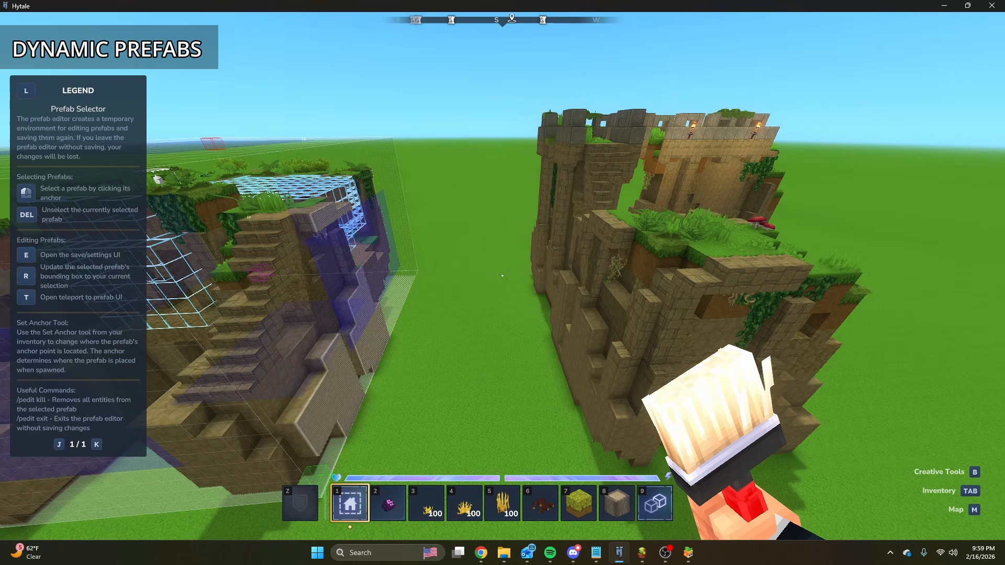
# Exit the prefab editor with /pedit exit, discarding the unsaved changes to Encounter_Zone1_Tier1_003.
pyautogui.press('/')
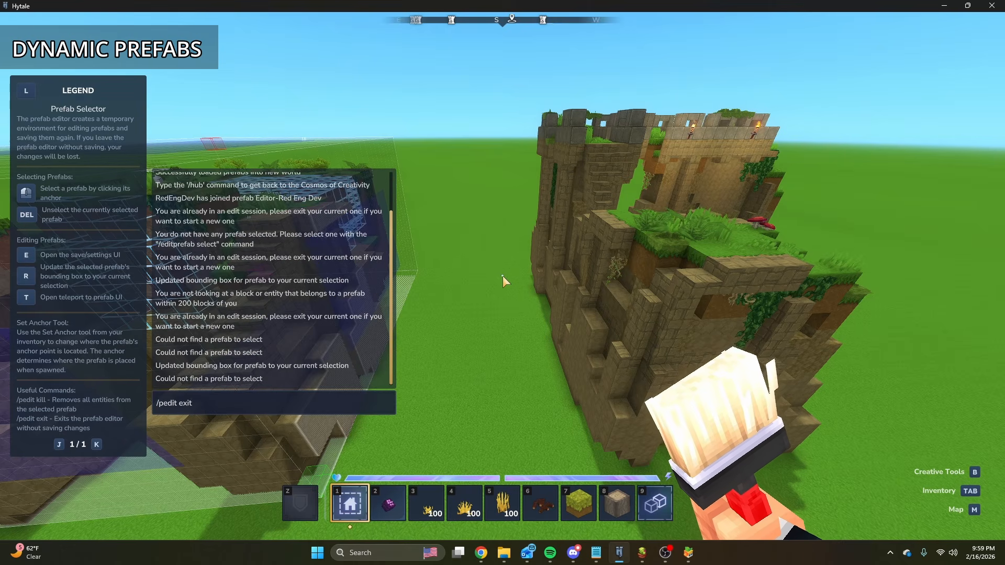
pyautogui.press('Return')
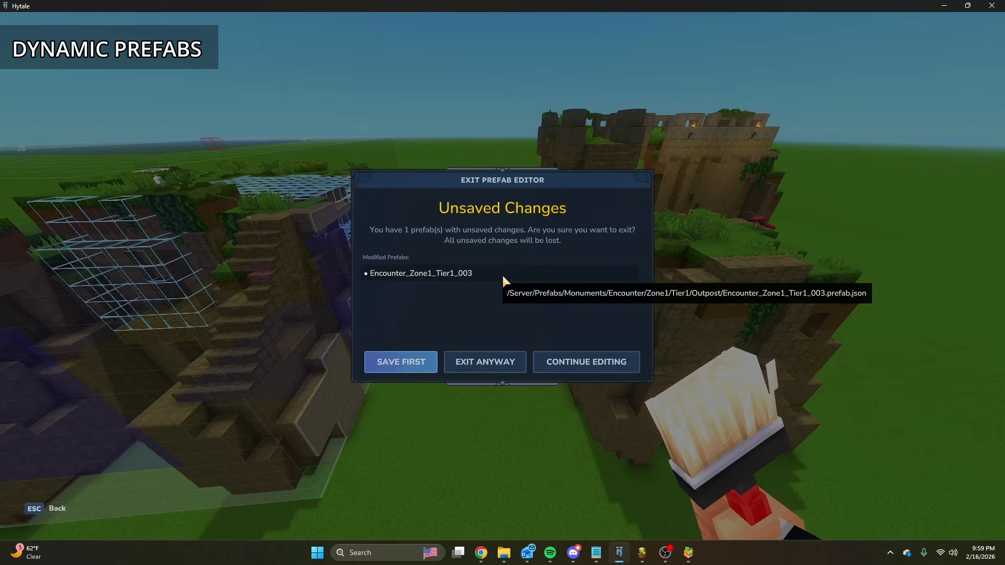
pyautogui.click(506, 364)
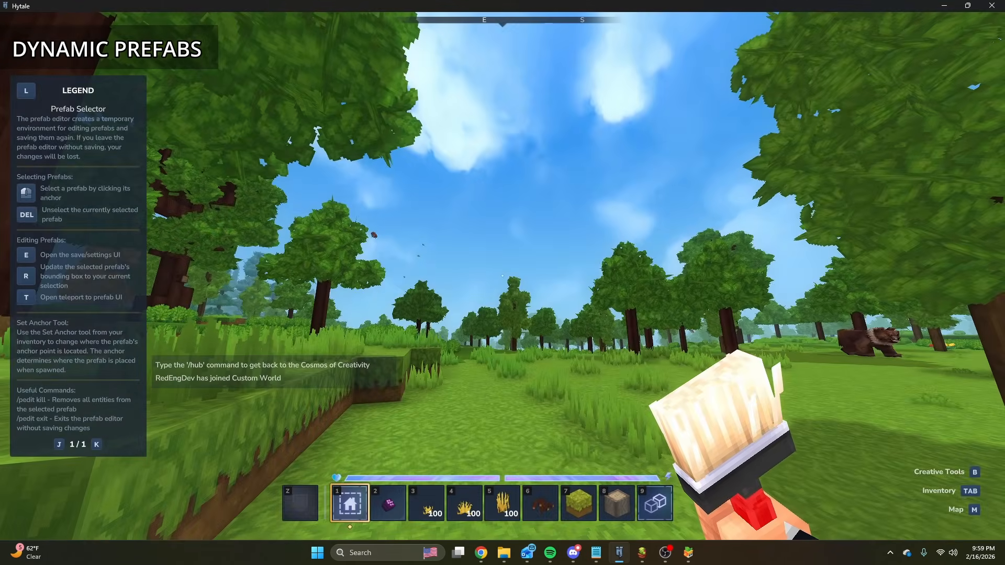
# Fly up above the forest and remove the Prefab Selector from hotbar slot 1.
pyautogui.press('space')
pyautogui.press('space')
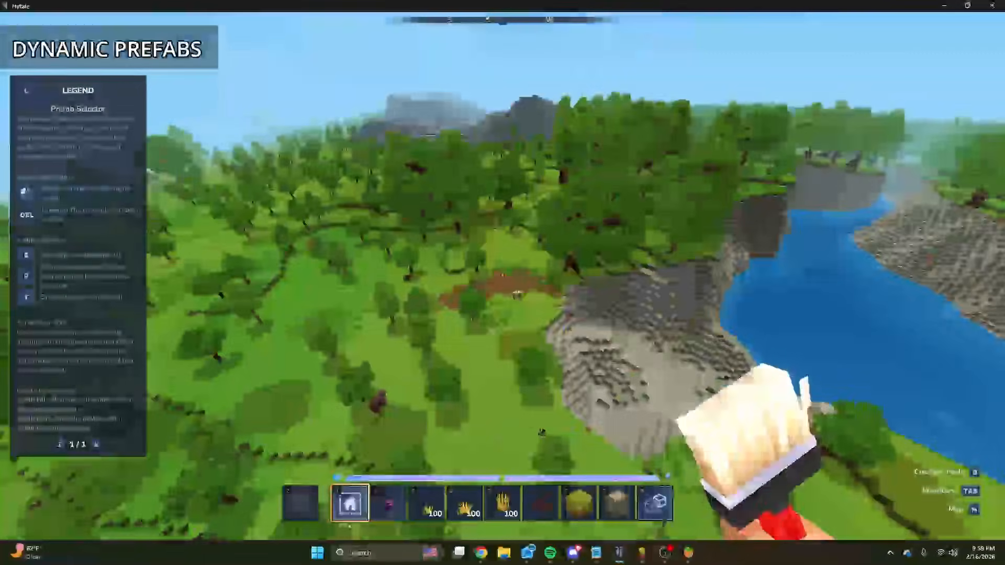
pyautogui.press('3')
pyautogui.press('1')
pyautogui.press('Tab')
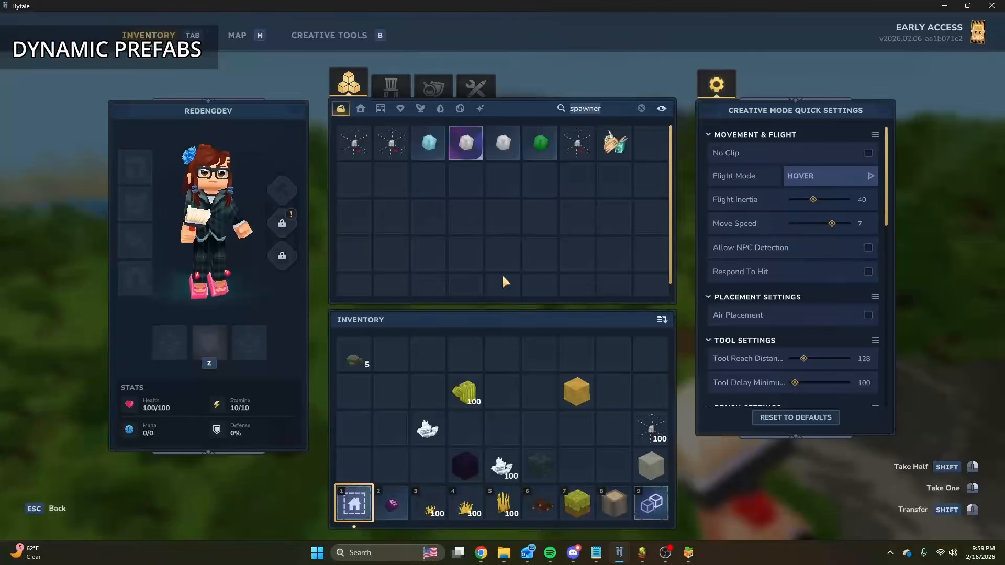
pyautogui.moveTo(362, 487); pyautogui.dragTo(514, 236)
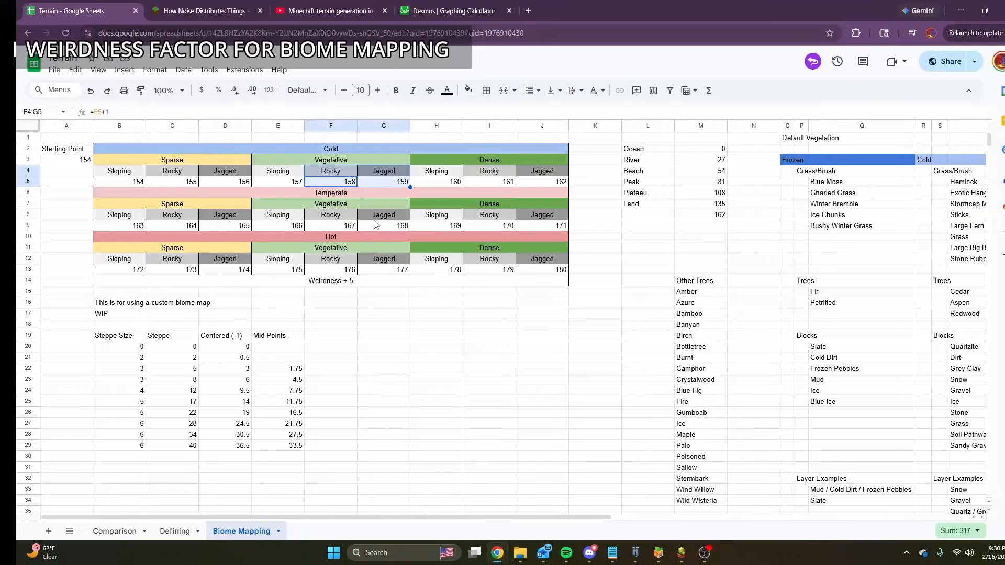
# Point out the Weirdness +.5 row and the Cold Vegetative Rocky value in the Biome Mapping sheet.
pyautogui.click(440, 281)
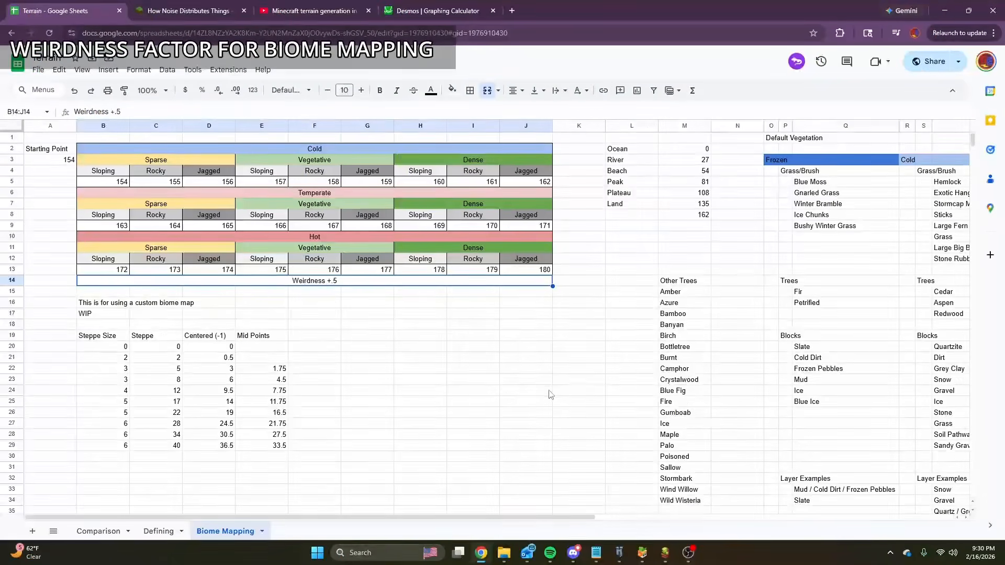
pyautogui.click(330, 183)
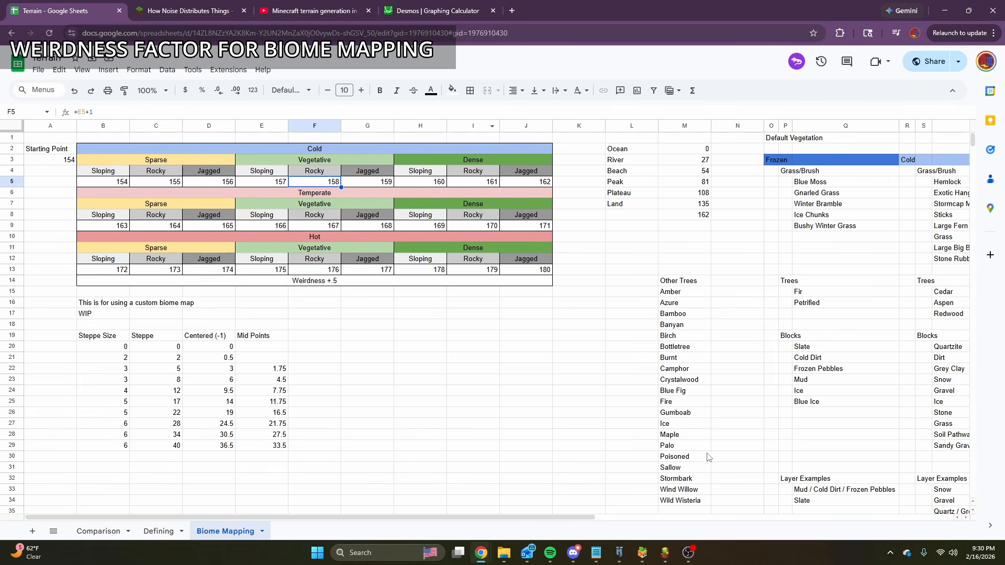
# Switch to Hytale and examine how the river separates the orange savanna from the green forest biome.
pyautogui.click(623, 554)
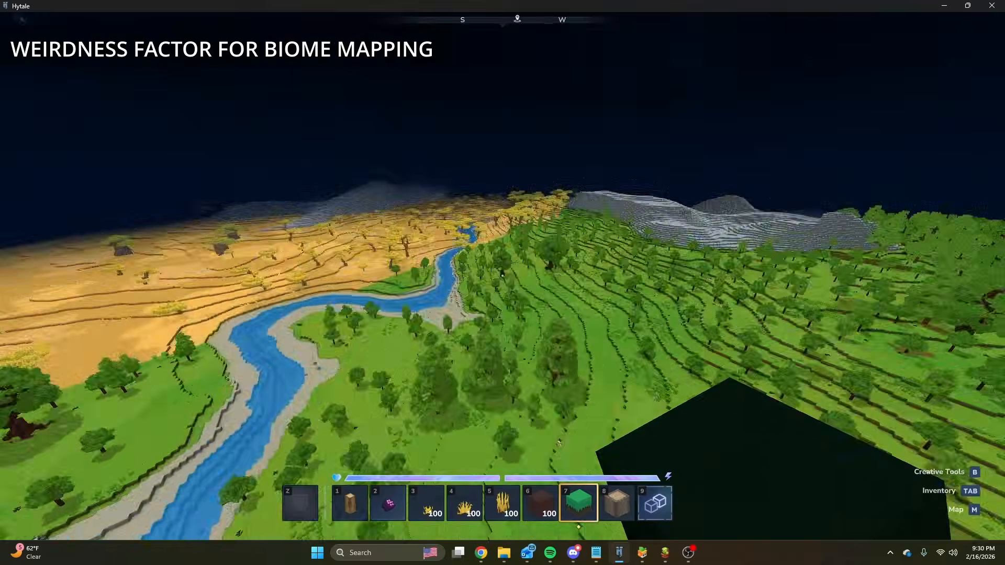
pyautogui.press('w')
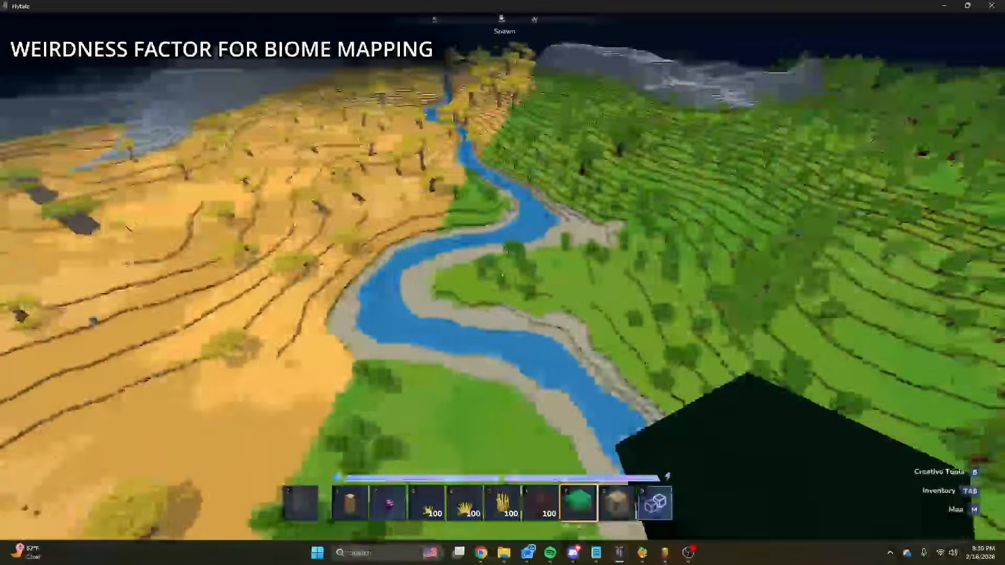
pyautogui.press('w')
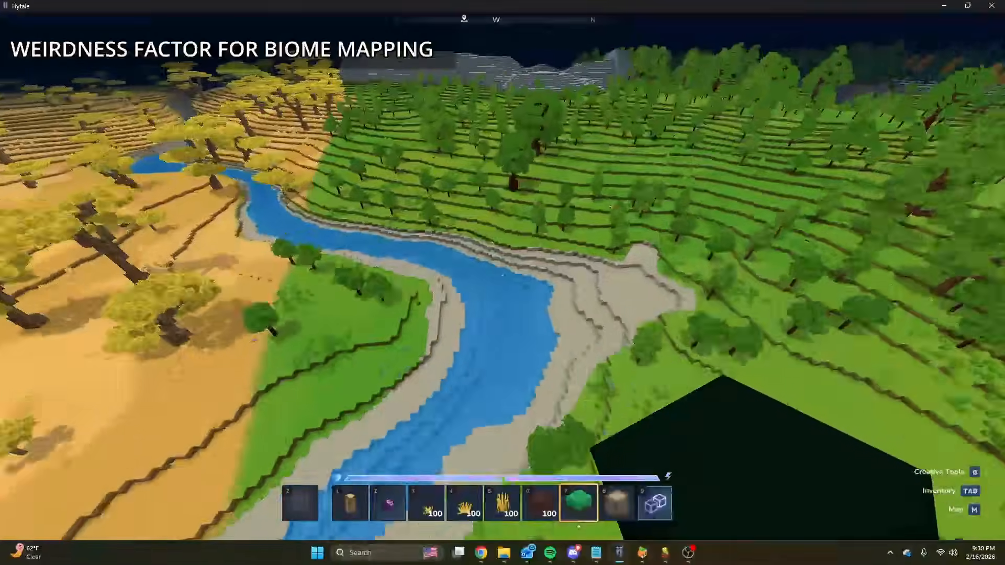
pyautogui.press('w')
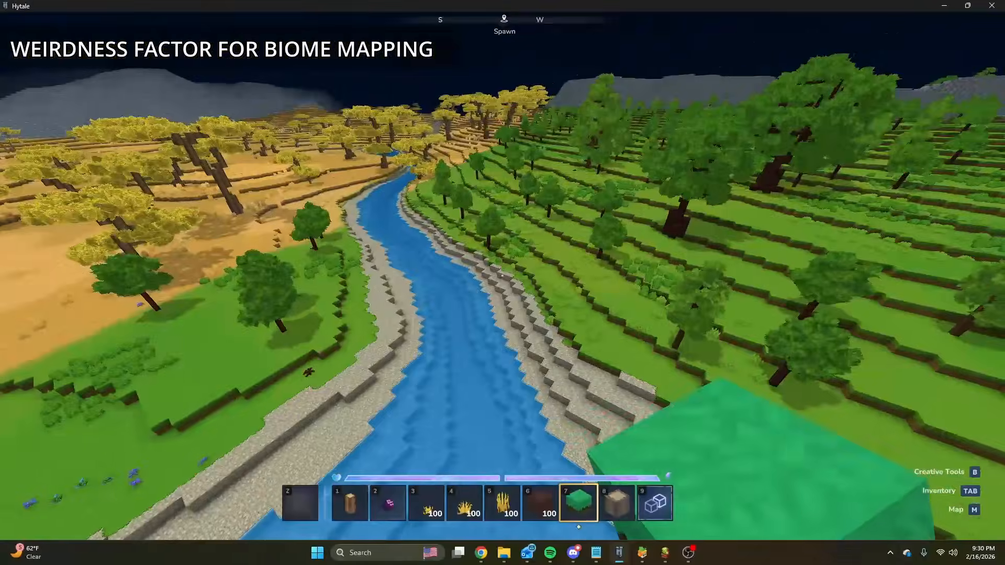
pyautogui.press('Escape')
pyautogui.press('Escape')
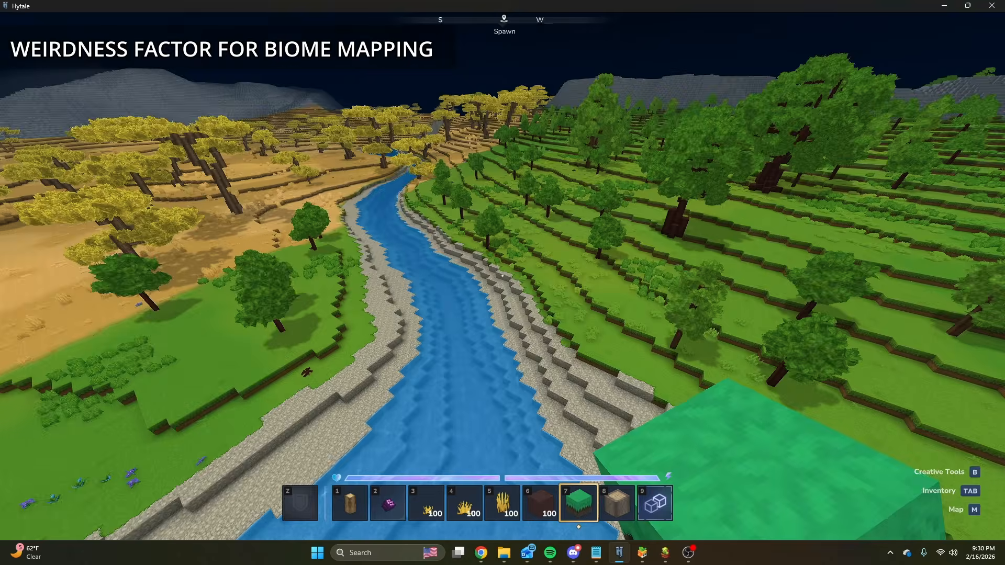
pyautogui.press('w')
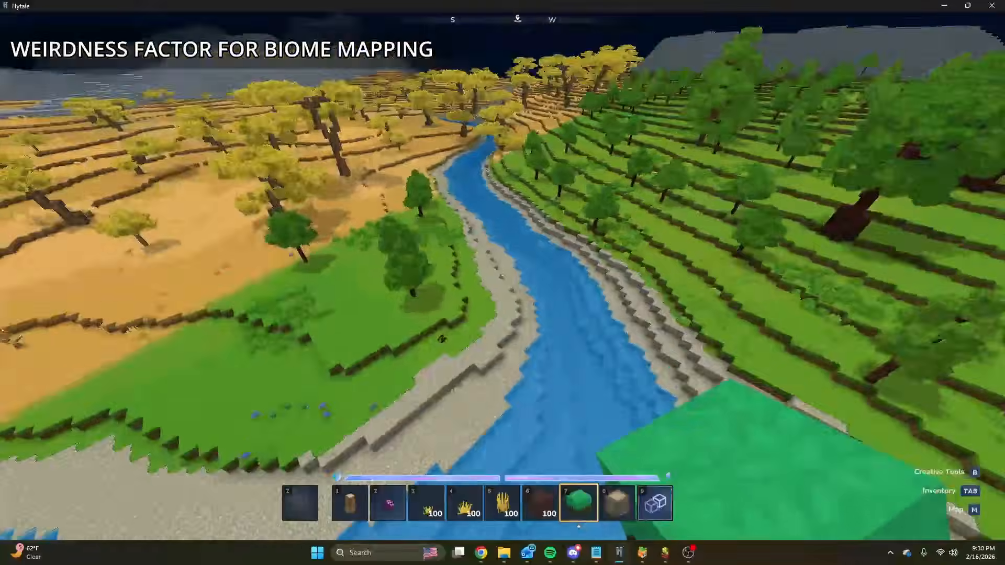
pyautogui.press('ctrl')
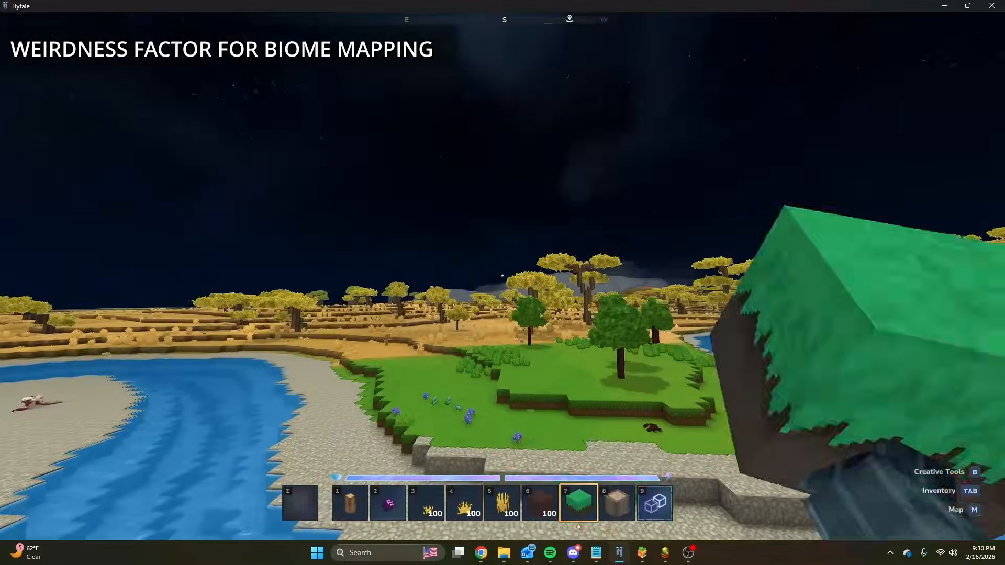
pyautogui.press('space')
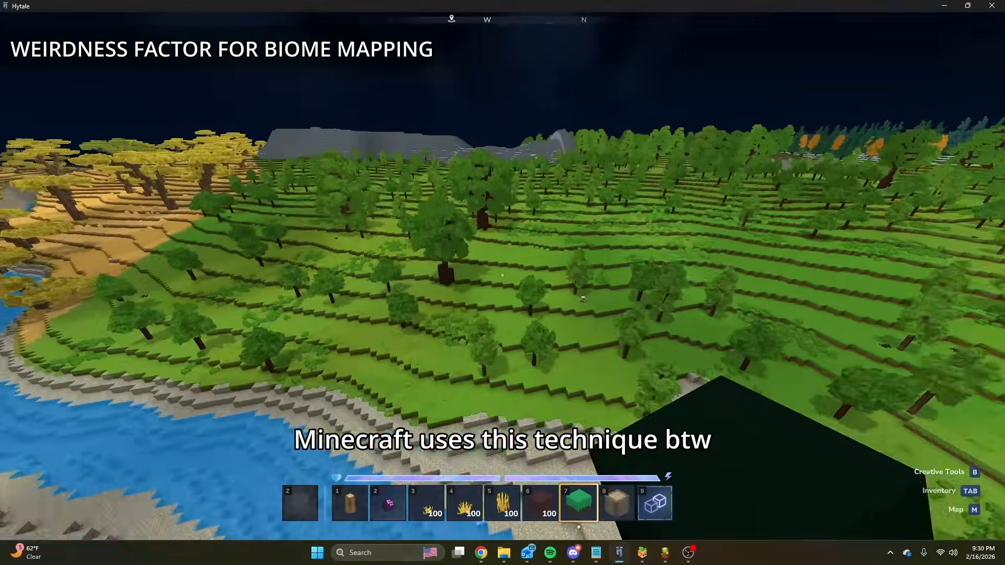
# Survey the snowy conifer forest, its rectangular pits and its borders with the river and the green biome.
pyautogui.press('w')
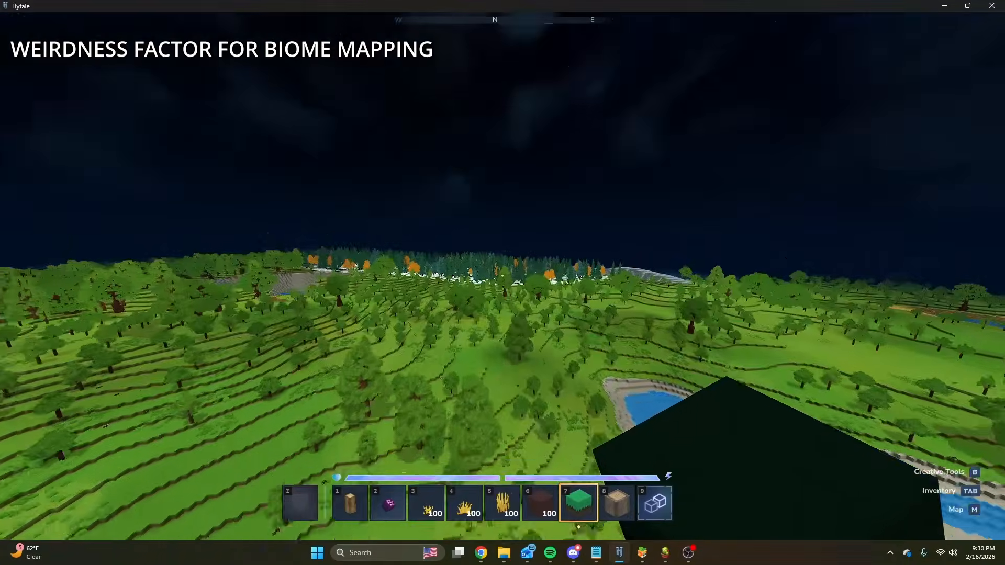
pyautogui.press('w')
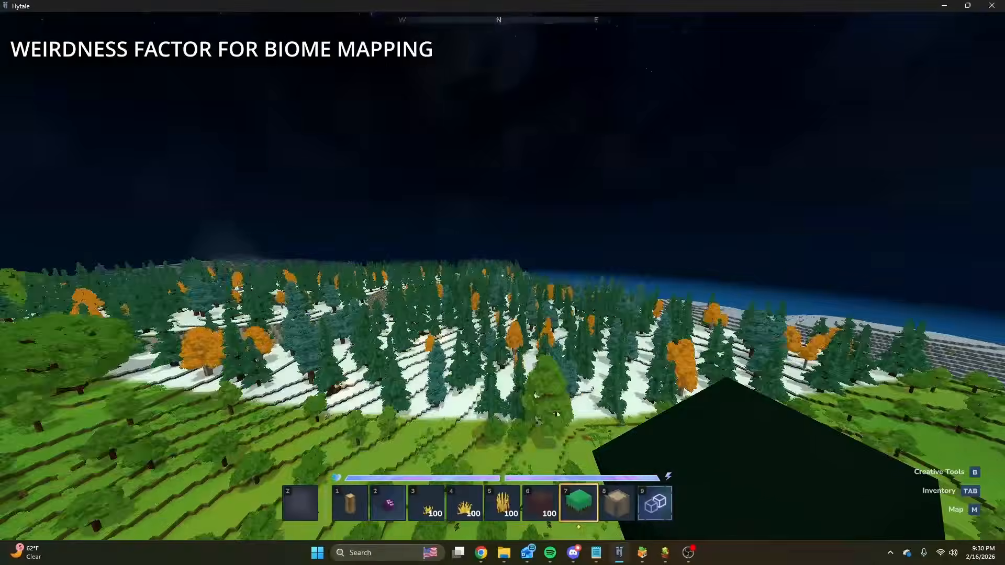
pyautogui.press('w')
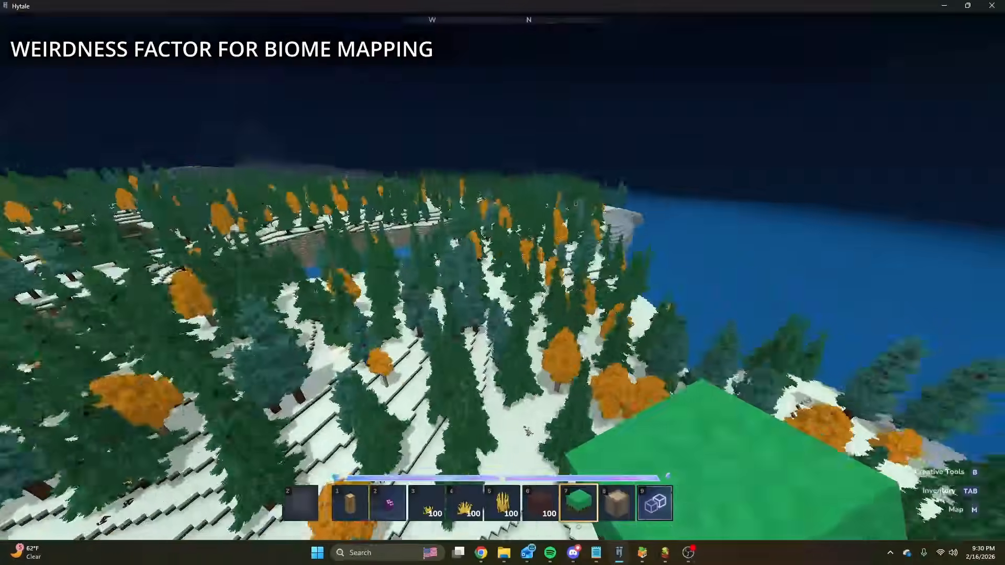
pyautogui.press('w')
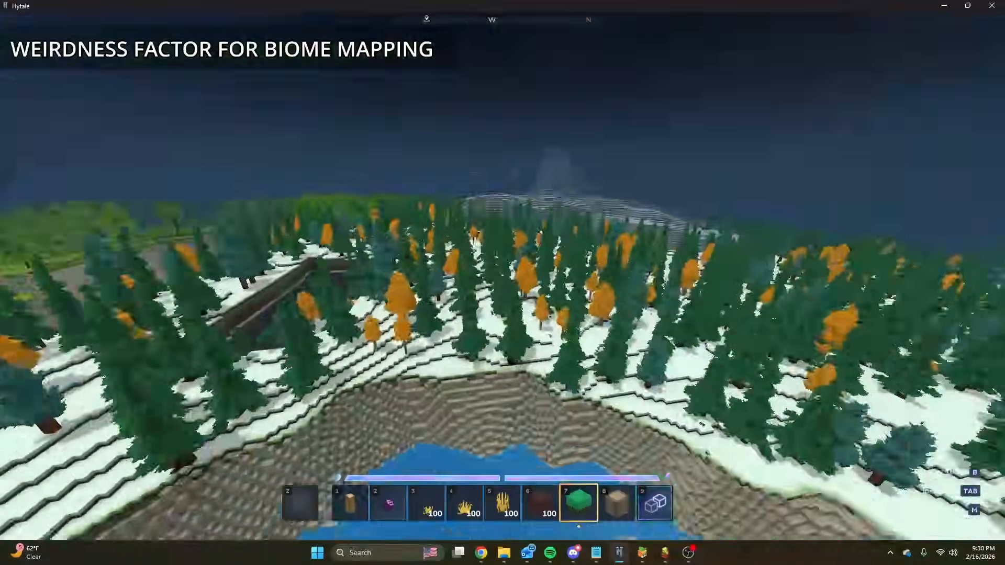
pyautogui.press('w')
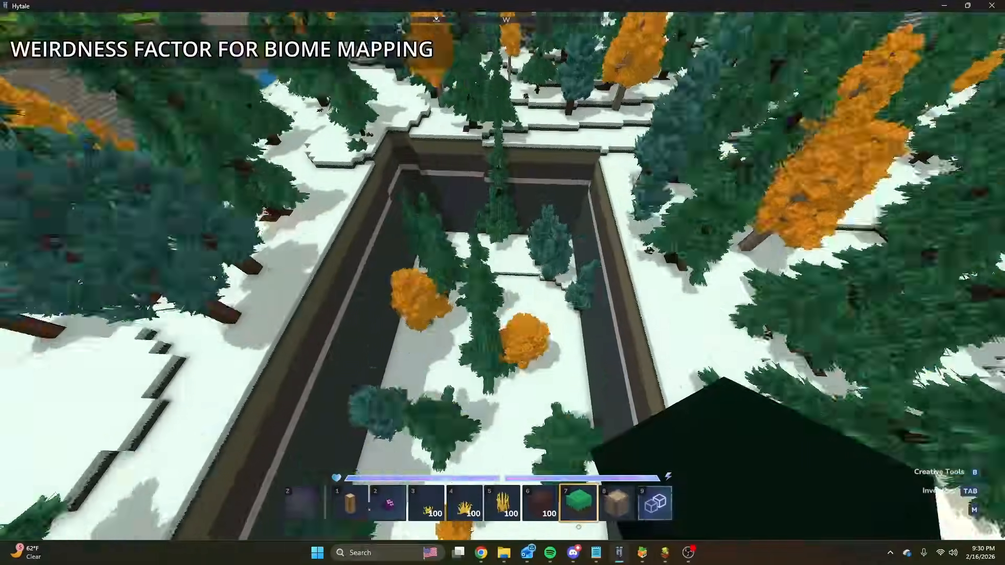
pyautogui.press('space')
pyautogui.press('s')
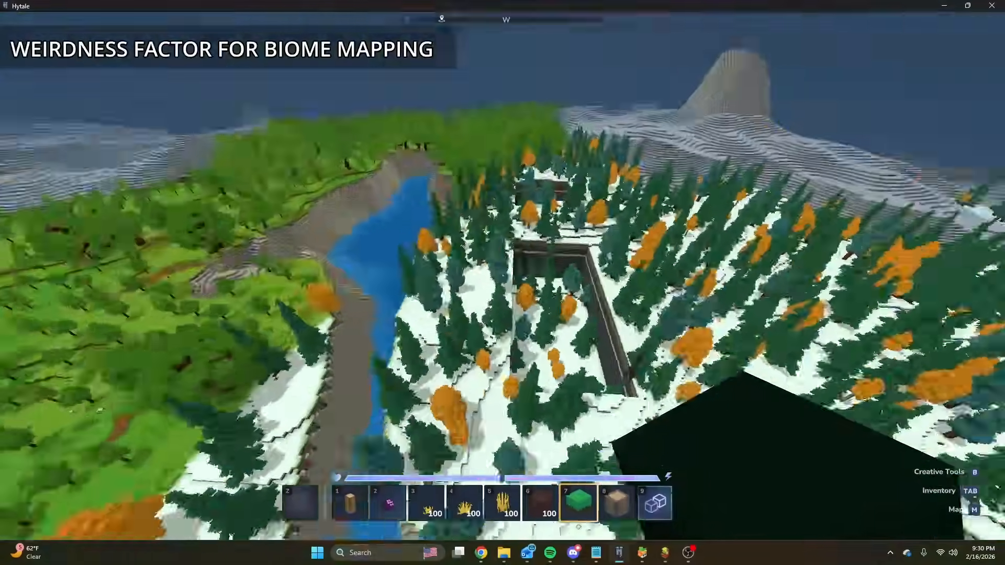
pyautogui.press('w')
pyautogui.press('s')
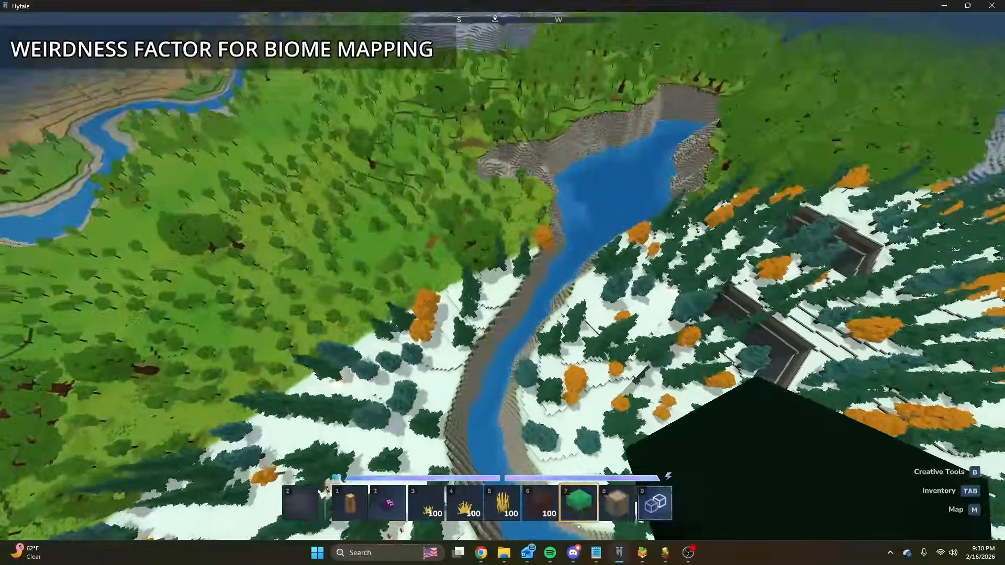
pyautogui.press('w')
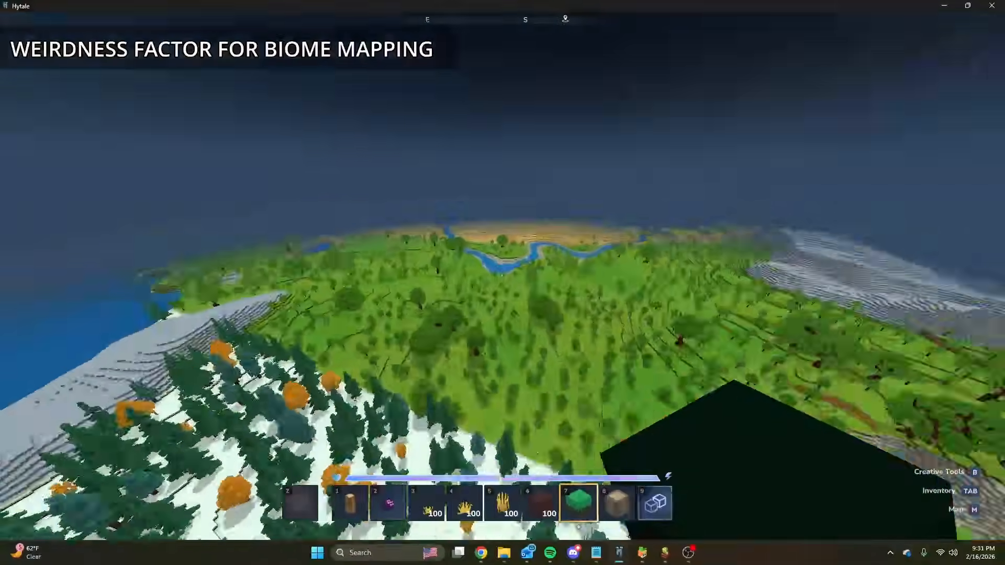
pyautogui.press('w')
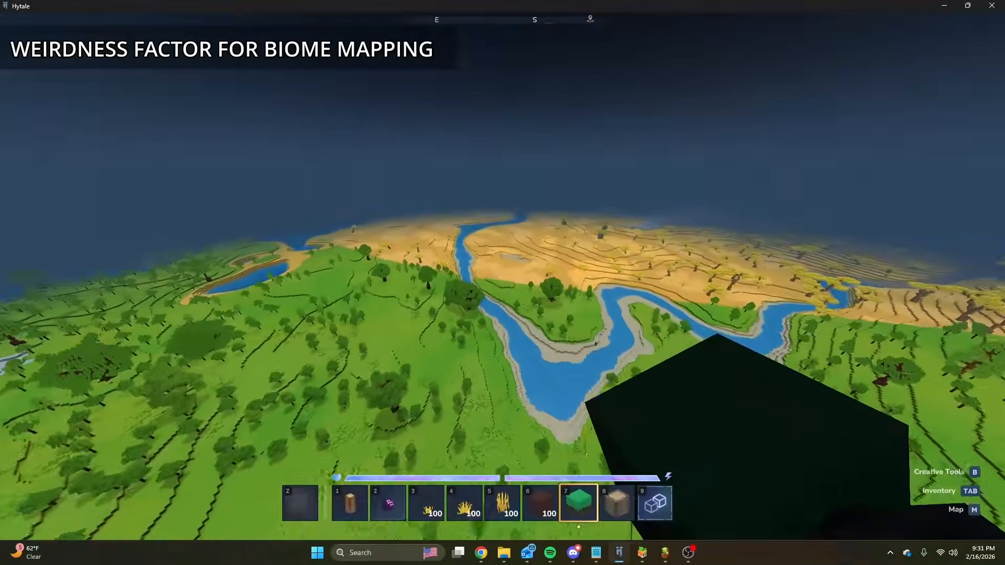
# Switch to the Terrain spreadsheet in Google Sheets.
pyautogui.press('m')
pyautogui.moveTo(481, 553)
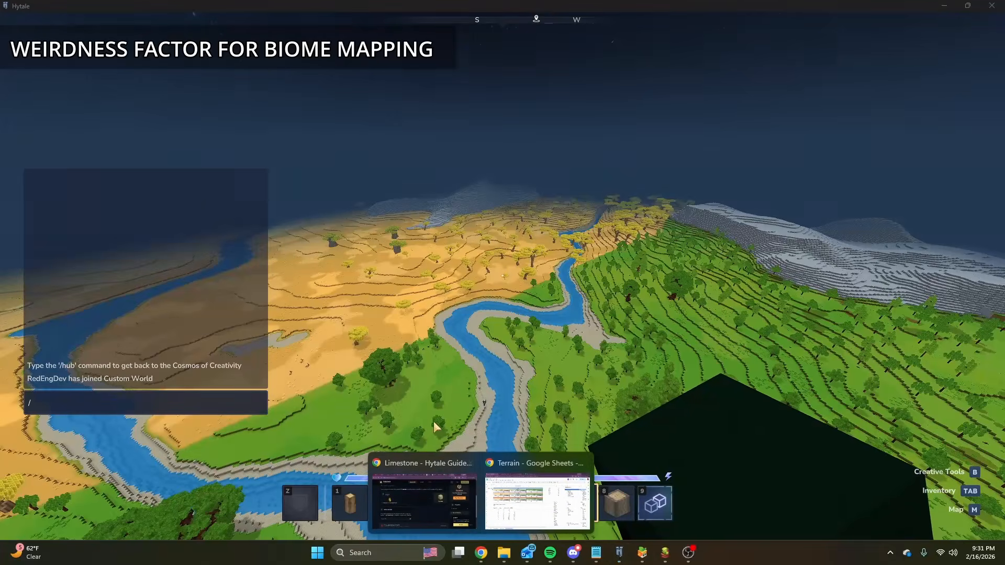
pyautogui.click(539, 485)
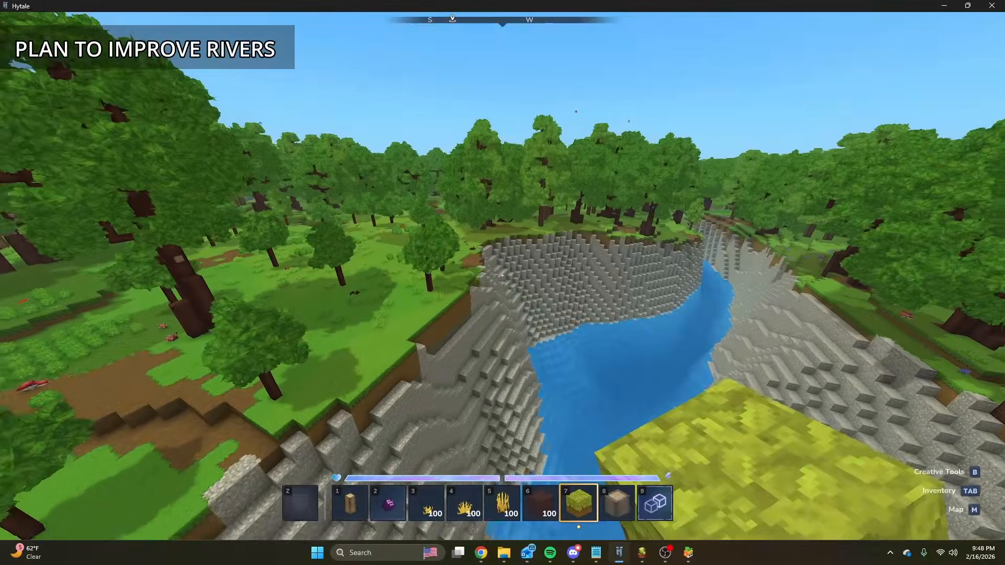
# Examine the river's stone banks along the green forest and snowy conifer biomes, from above and at water level.
pyautogui.press('w')
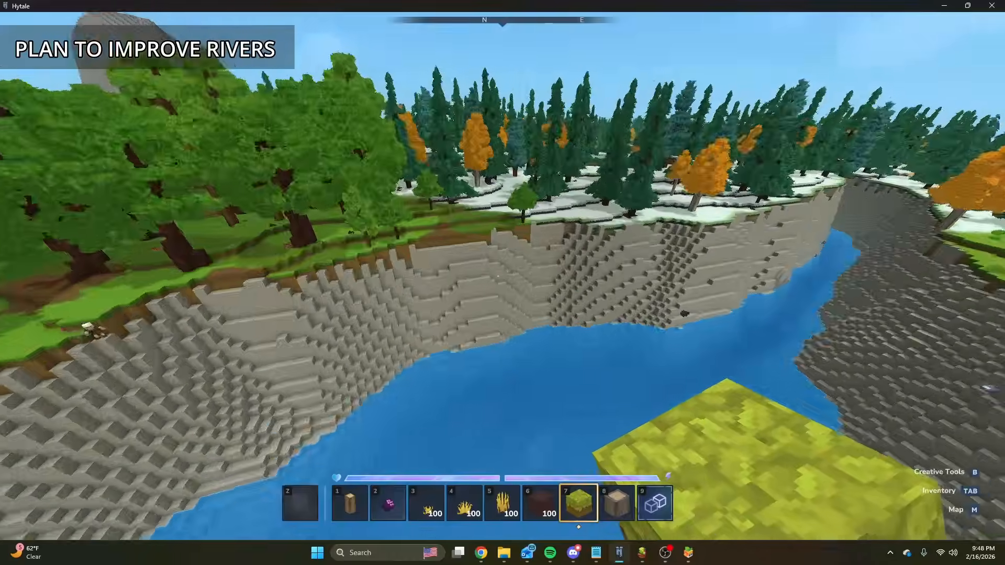
pyautogui.press('w')
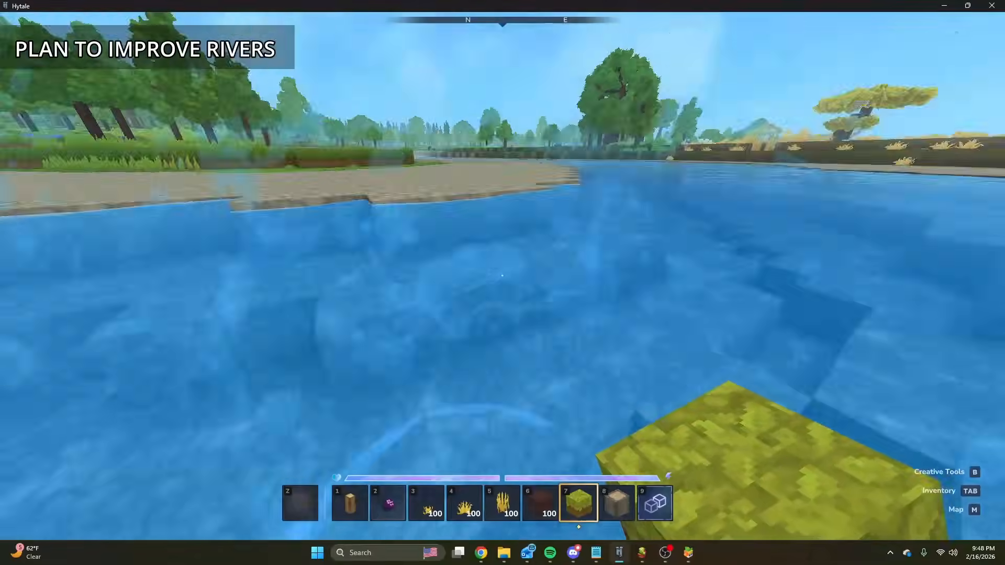
pyautogui.press('space')
pyautogui.rightClick(503, 276)
pyautogui.rightClick(503, 276)
pyautogui.rightClick(503, 276)
pyautogui.rightClick(503, 276)
pyautogui.rightClick(502, 275)
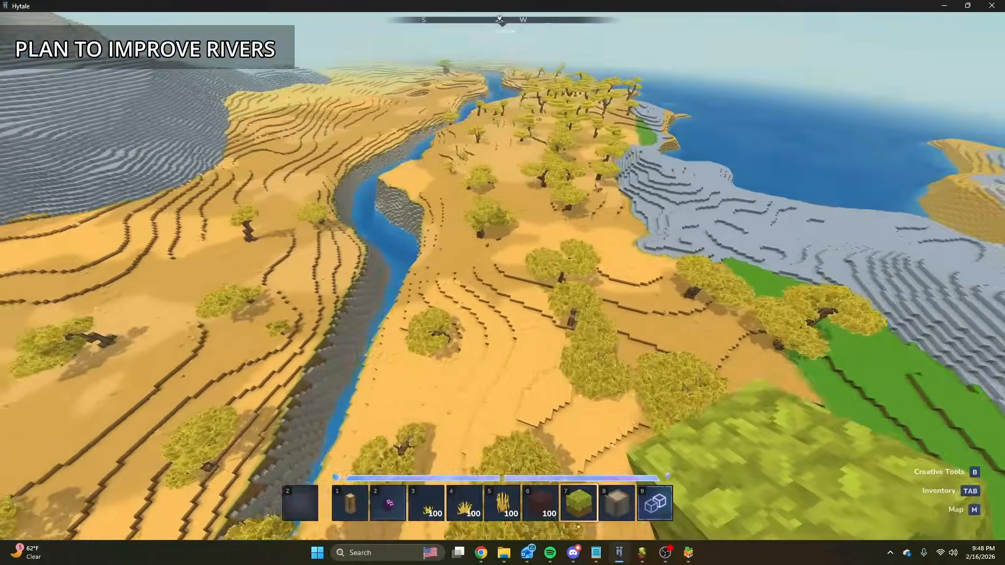
# Follow the narrow river through the orange savanna and inspect its steep stone banks from above and up close.
pyautogui.press('w')
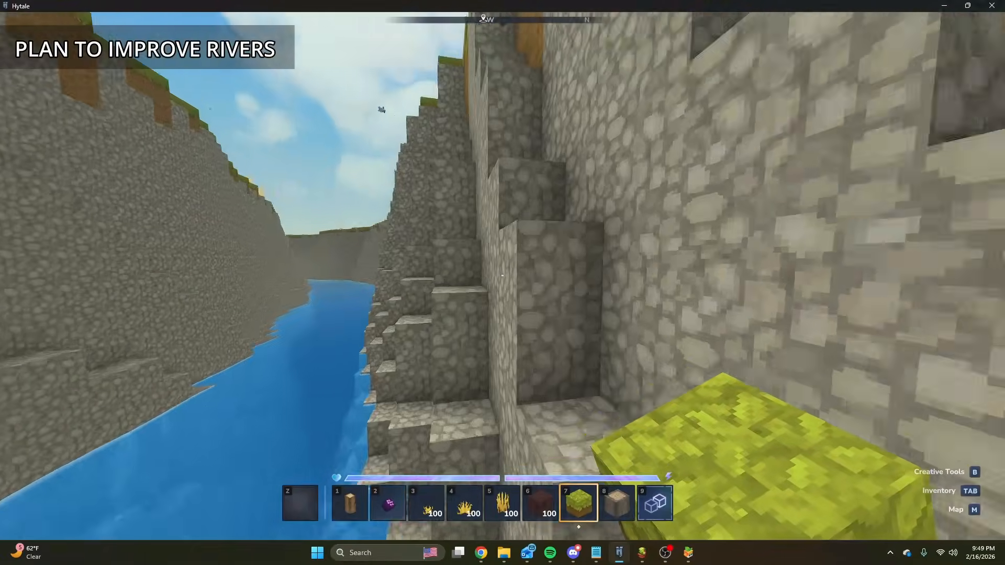
pyautogui.press('w')
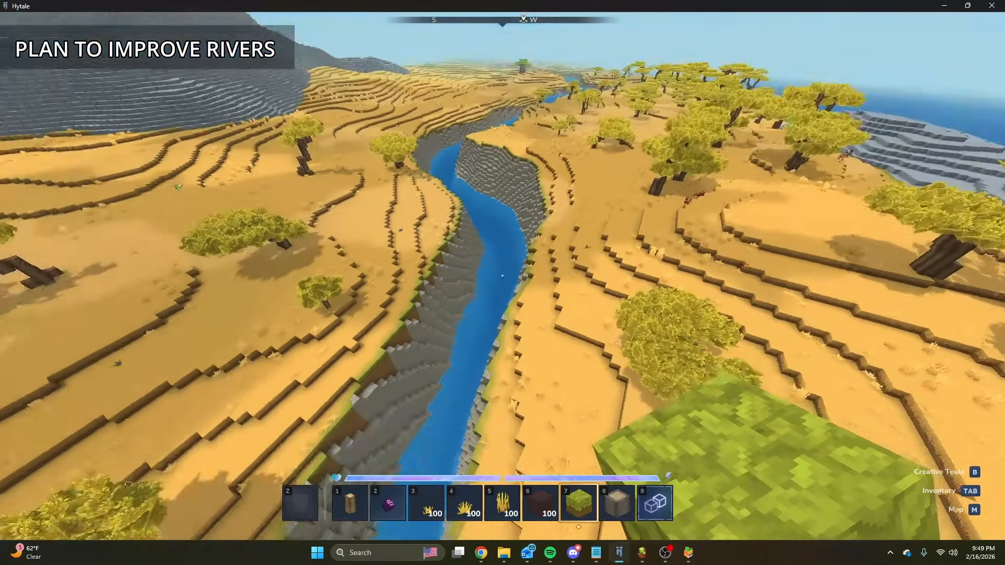
pyautogui.press('w')
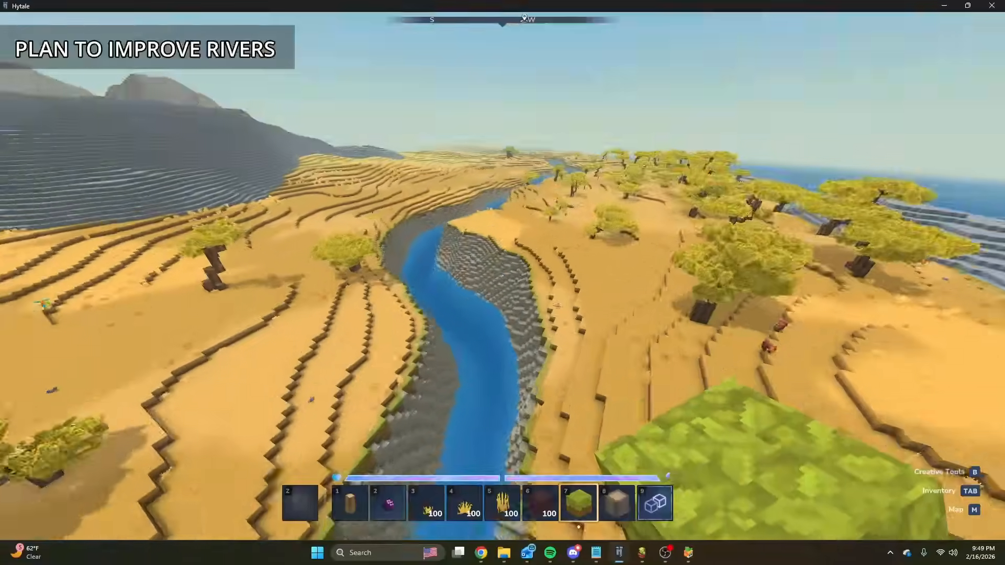
pyautogui.press('w')
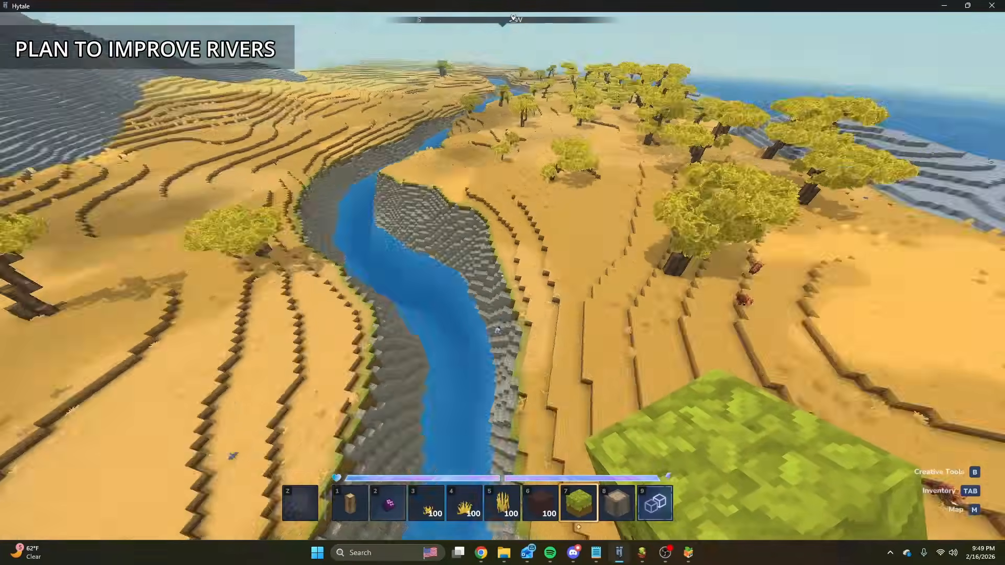
pyautogui.press('w')
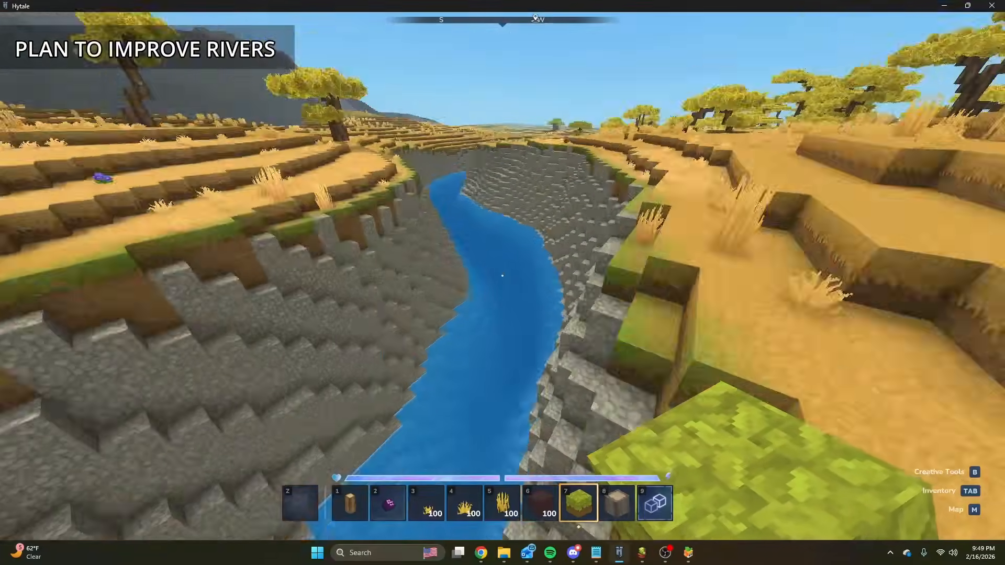
pyautogui.press('w')
pyautogui.press('space')
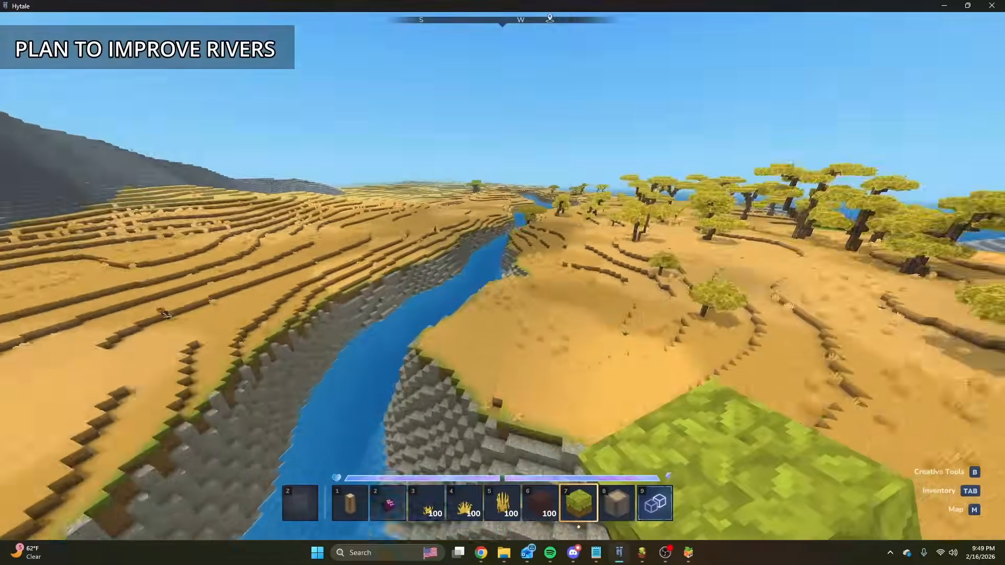
pyautogui.press('w')
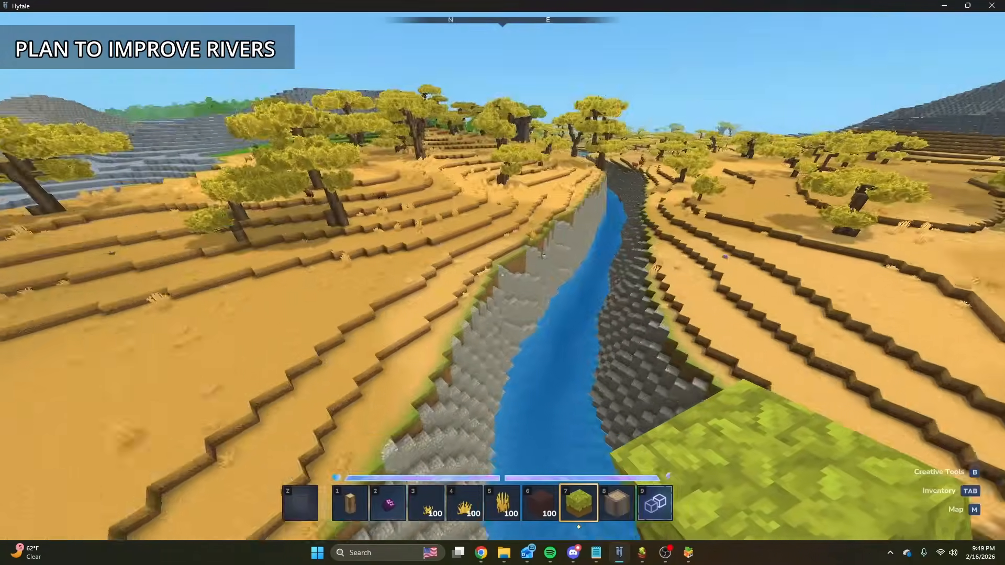
pyautogui.press('w')
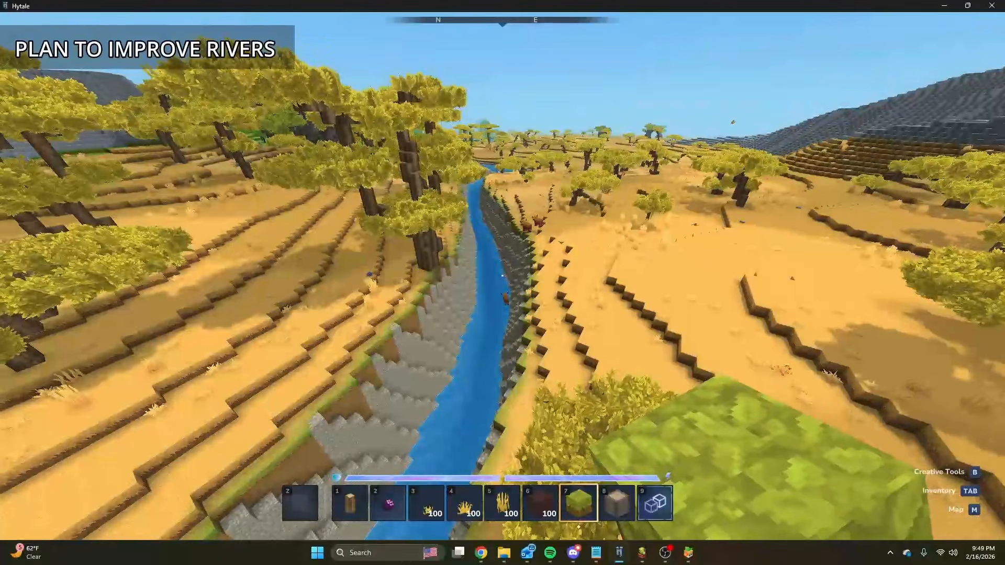
# Check the Biome Mapping sheet of the Terrain spreadsheet in Google Sheets and return to Hytale.
pyautogui.press('Return')
pyautogui.click(481, 553)
pyautogui.click(546, 468)
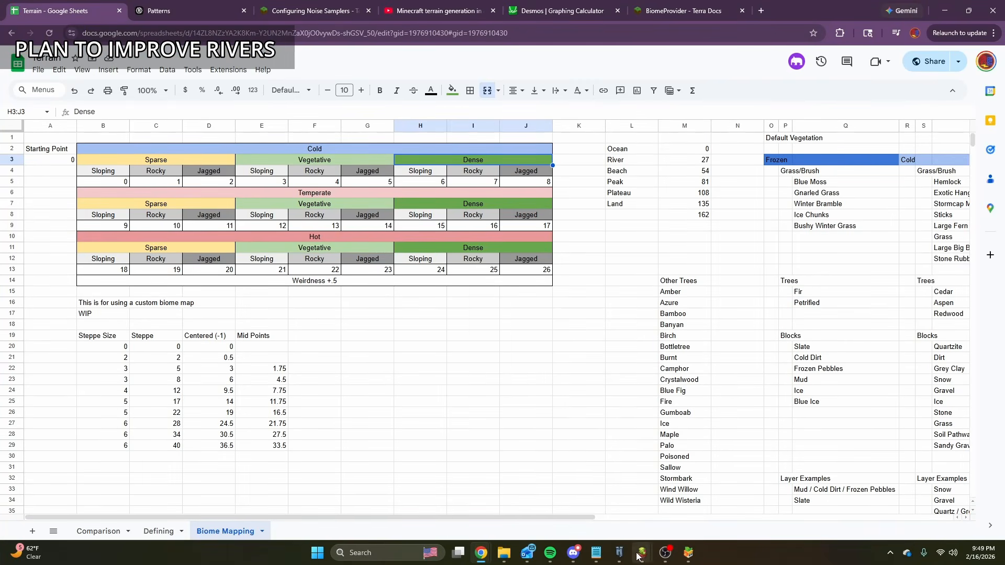
pyautogui.click(619, 552)
pyautogui.press('w')
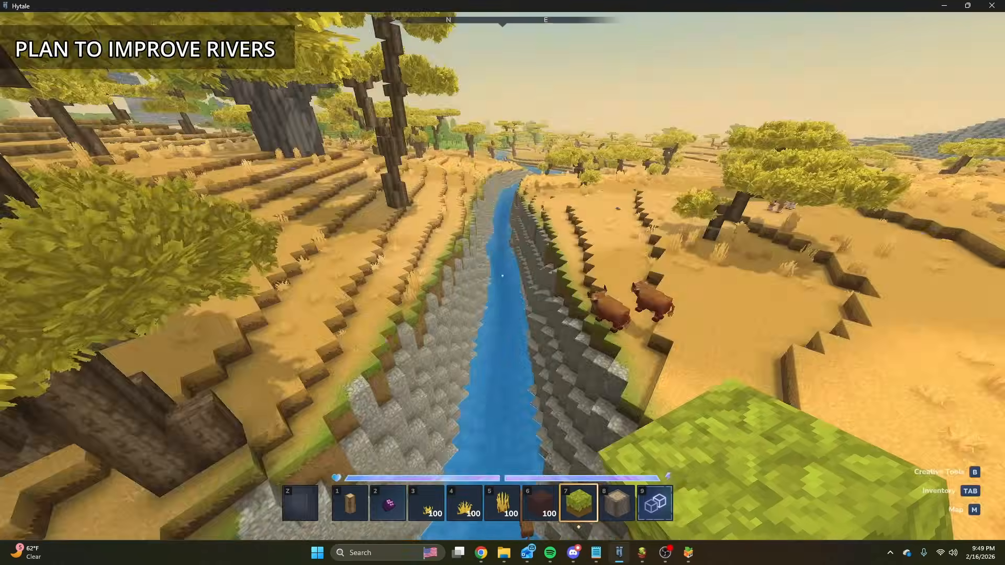
pyautogui.press('space')
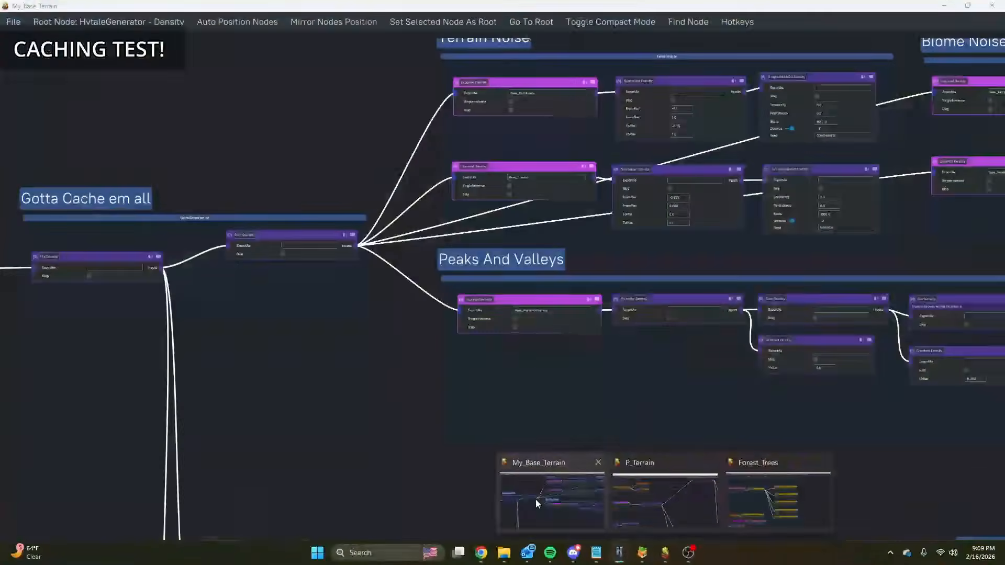
# Review the Gotta Cache em all group in the My_Base_Terrain graph and the Base_Heightmap export node in P_Terrain.
pyautogui.click(536, 498)
pyautogui.scroll(-4, 498, 341)
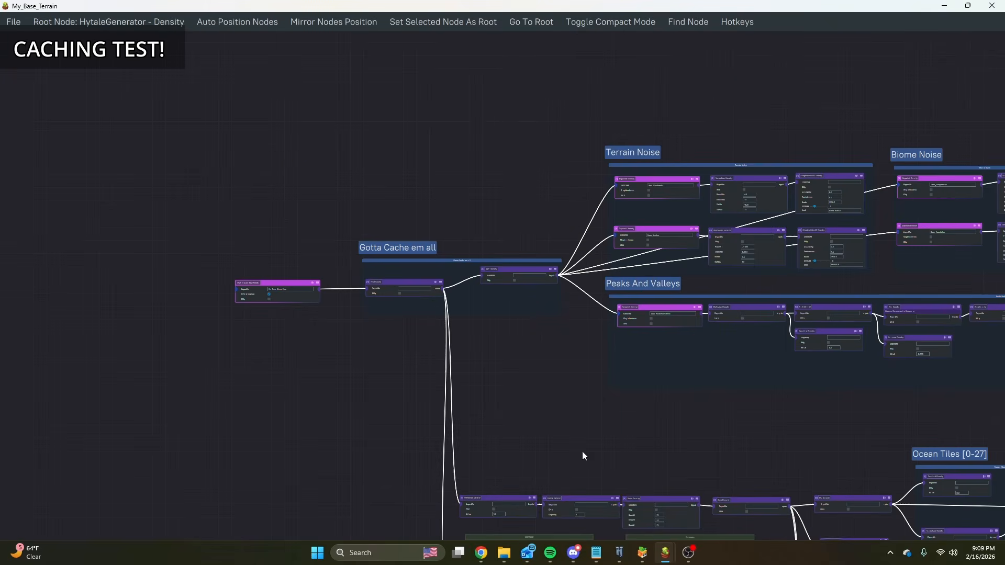
pyautogui.moveTo(665, 553)
pyautogui.click(680, 501)
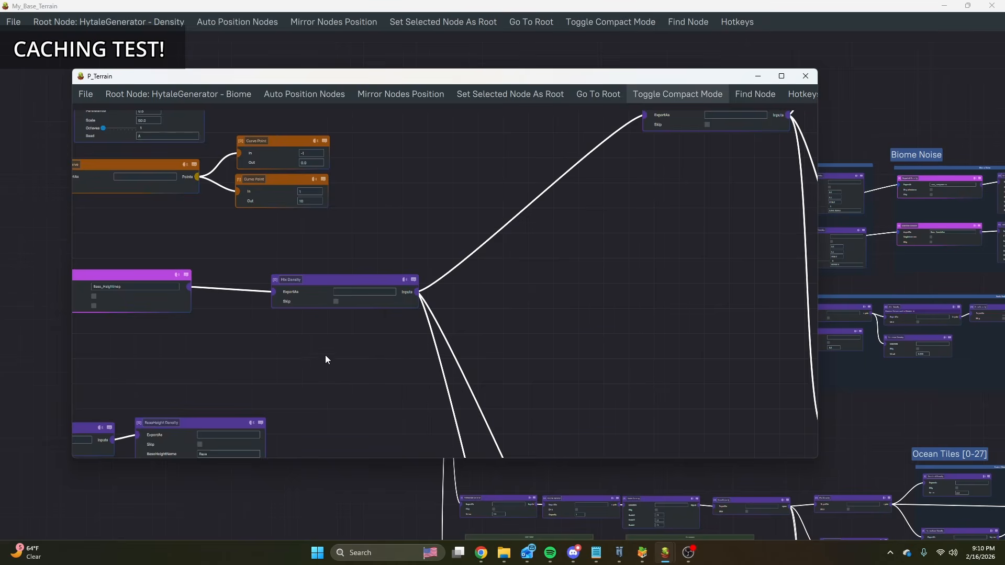
pyautogui.moveTo(234, 336); pyautogui.dragTo(468, 294)
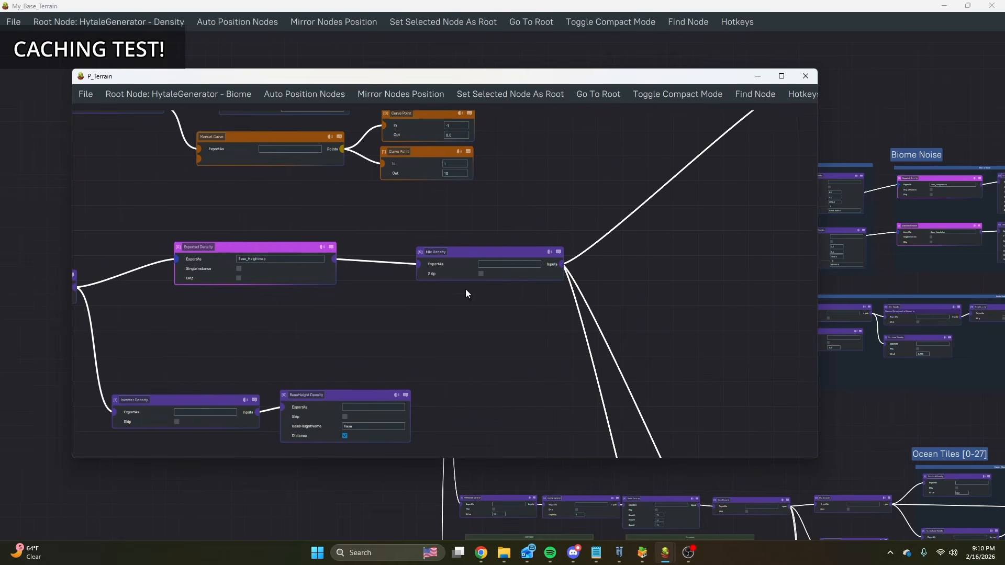
# Switch to Hytale and place a scattered row of grass blocks across the border between savanna and green forest.
pyautogui.click(619, 553)
pyautogui.press('w')
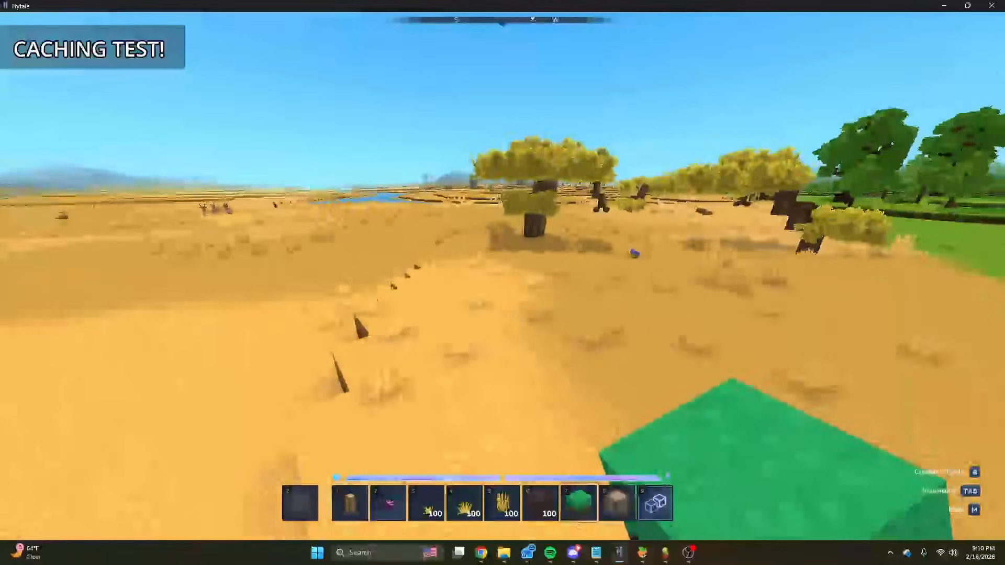
pyautogui.press('w')
pyautogui.rightClick(502, 276)
pyautogui.press('d')
pyautogui.rightClick(503, 276)
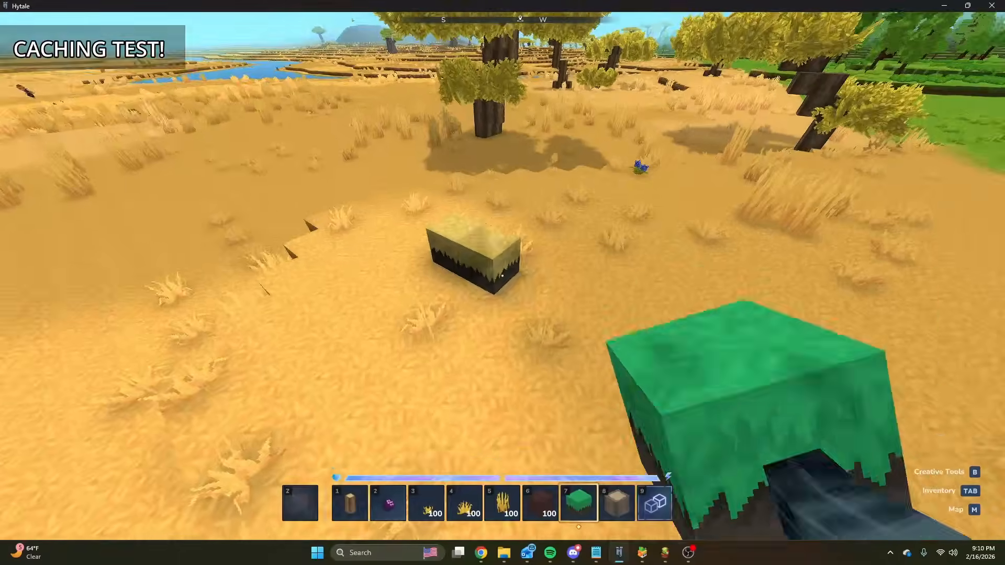
pyautogui.rightClick(503, 276)
pyautogui.rightClick(502, 276)
pyautogui.rightClick(502, 276)
pyautogui.rightClick(503, 276)
pyautogui.rightClick(503, 276)
pyautogui.press('s')
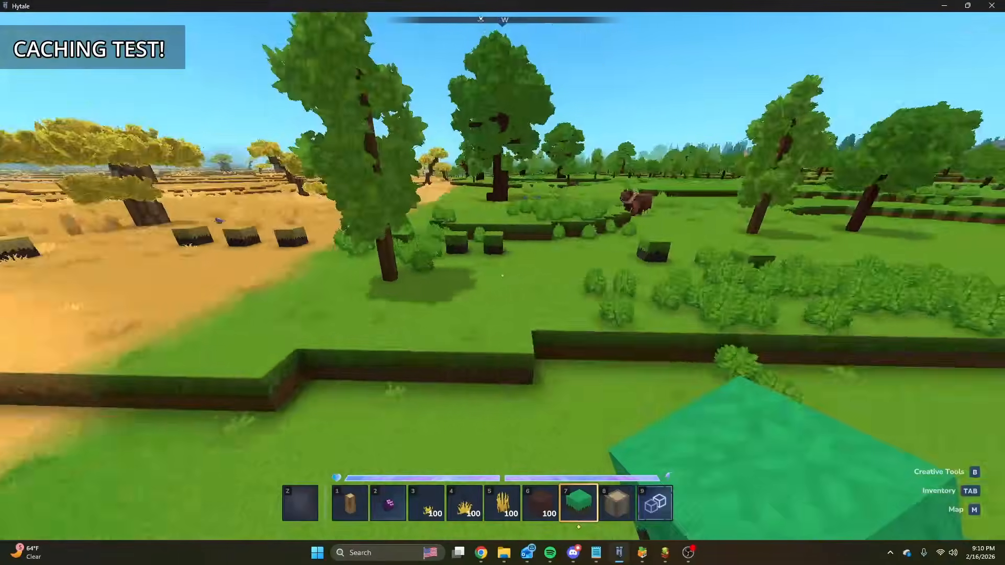
# Survey the savanna and forest border with the placed blocks from the ground and from the air.
pyautogui.press('w')
pyautogui.press('d')
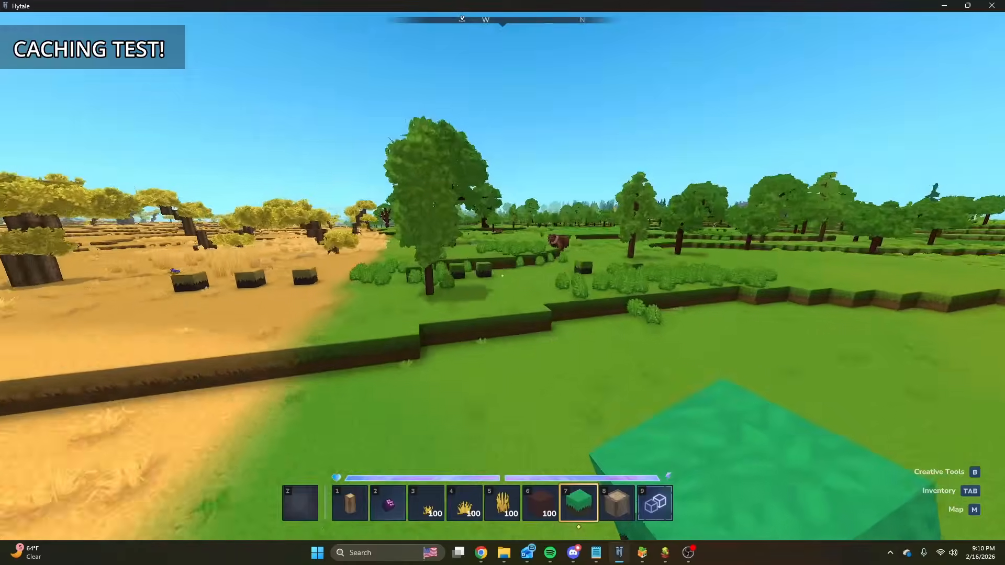
pyautogui.press('space')
pyautogui.press('w')
pyautogui.press('space')
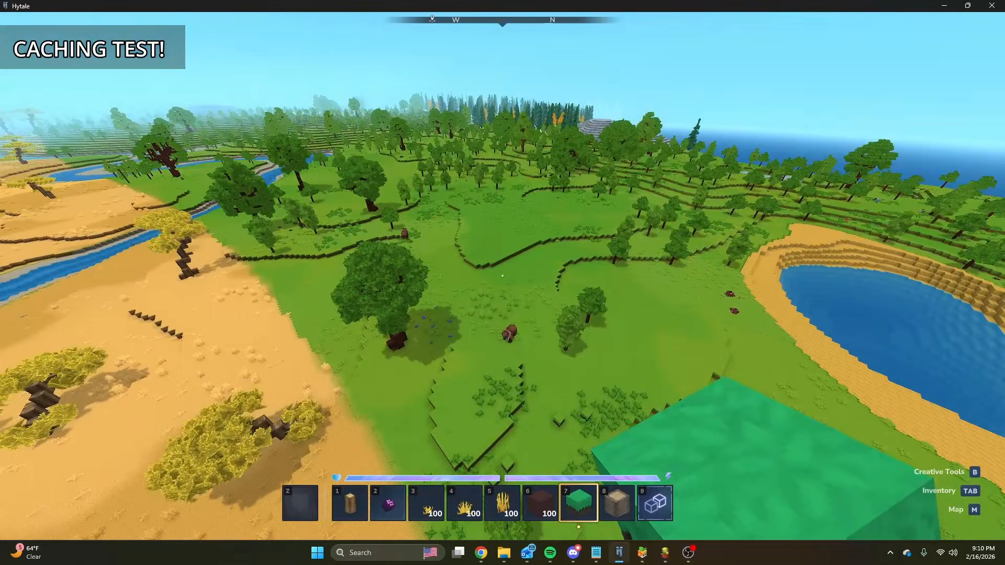
pyautogui.press('w')
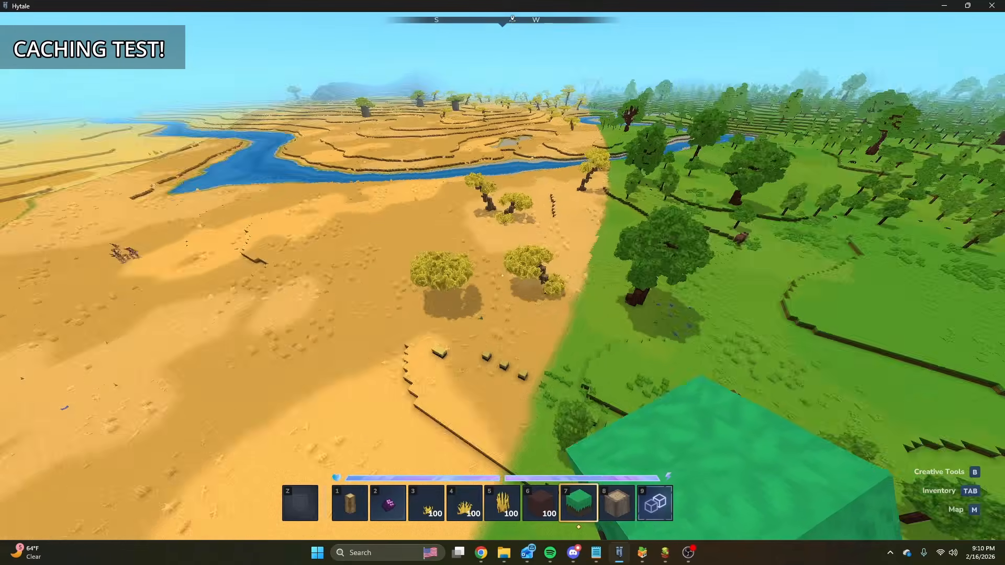
pyautogui.press('w')
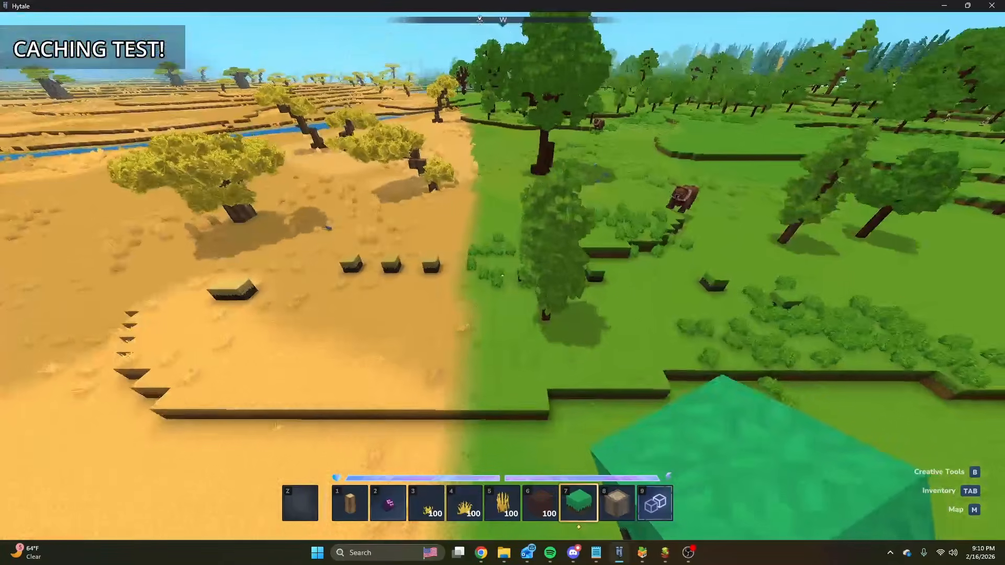
# Look at the MyWorldStructure asset in the Hytale Asset Editor and return to the game.
pyautogui.press('/')
pyautogui.click(642, 553)
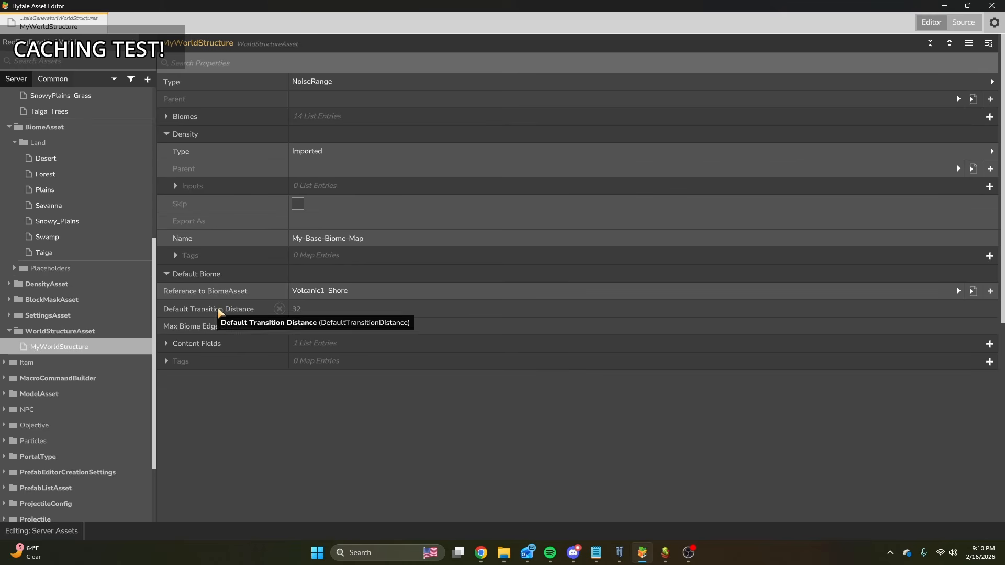
pyautogui.click(619, 553)
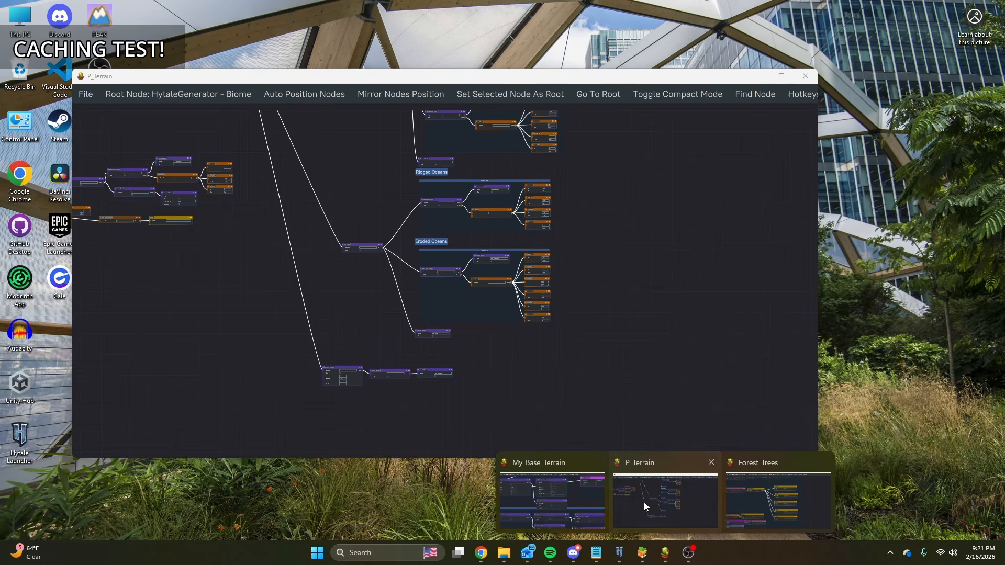
# In the P_Terrain graph, move the Terrain, Sum, Exported, Inverter and BaseHeight nodes away from Mix Density to make room.
pyautogui.click(644, 502)
pyautogui.moveTo(373, 296); pyautogui.dragTo(759, 423, button='middle')
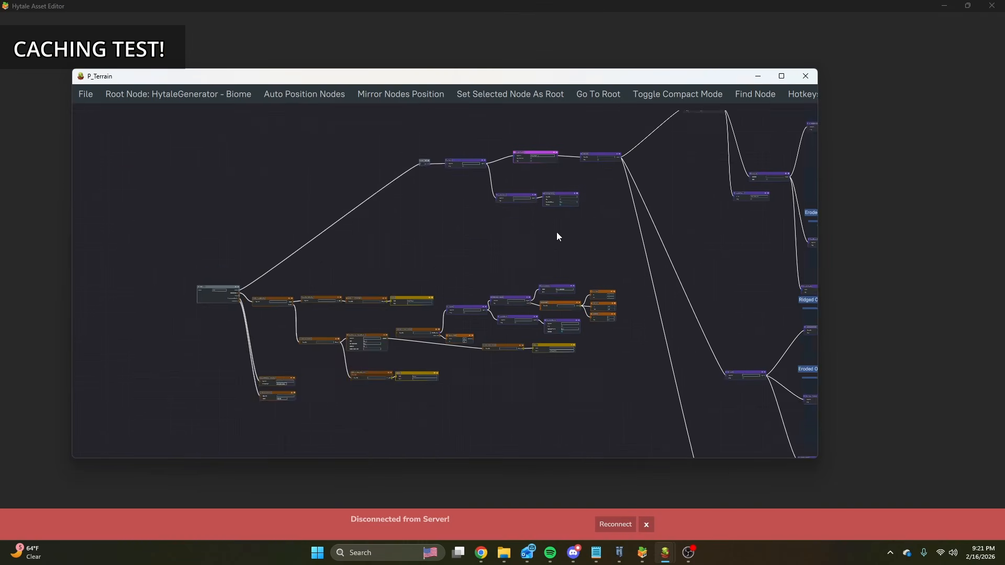
pyautogui.moveTo(491, 260); pyautogui.dragTo(403, 352, button='middle')
pyautogui.scroll(3, 446, 343)
pyautogui.scroll(3, 550, 269)
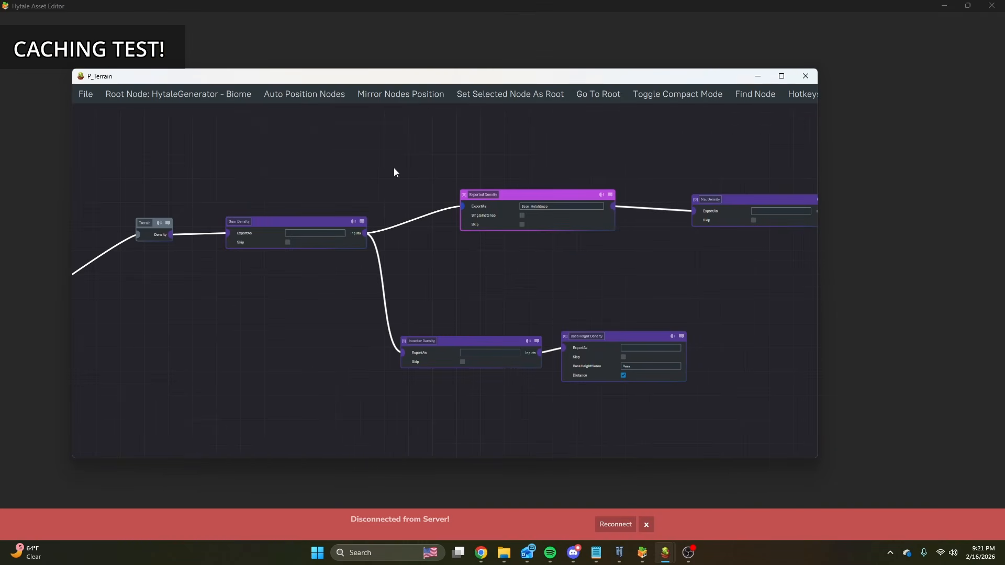
pyautogui.moveTo(131, 181); pyautogui.dragTo(662, 391)
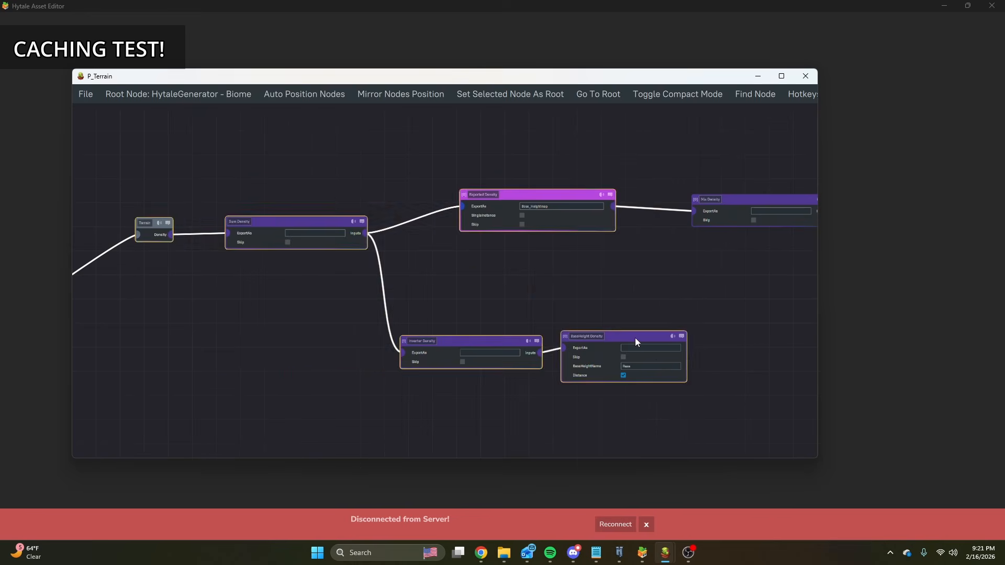
pyautogui.moveTo(637, 341); pyautogui.dragTo(363, 344)
pyautogui.click(661, 281)
# Add a YOverride Density node connected to the output of the Base_Heightmap Exported Density node.
pyautogui.moveTo(506, 178); pyautogui.dragTo(449, 241, button='middle')
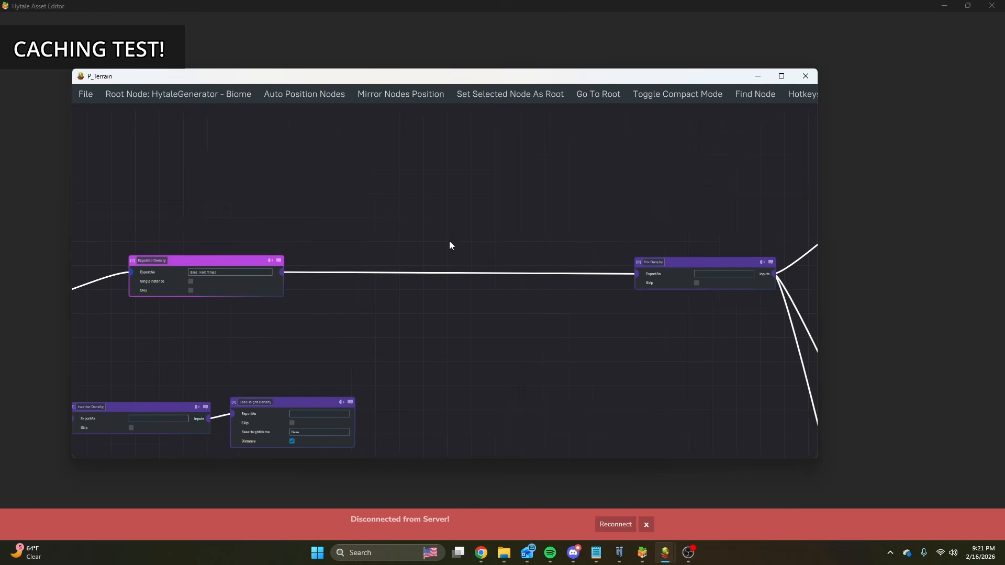
pyautogui.scroll(5, 257, 277)
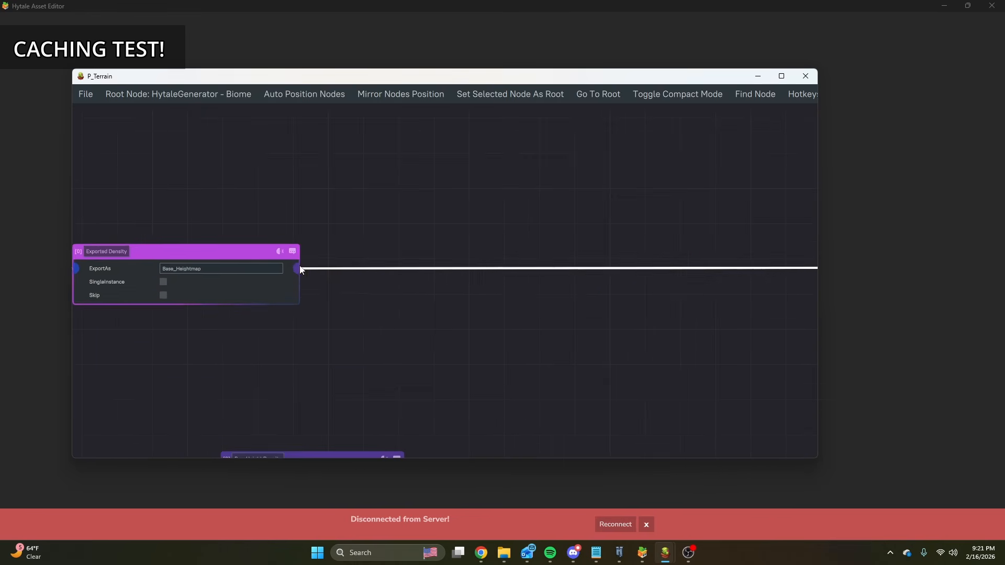
pyautogui.moveTo(276, 264); pyautogui.dragTo(314, 265)
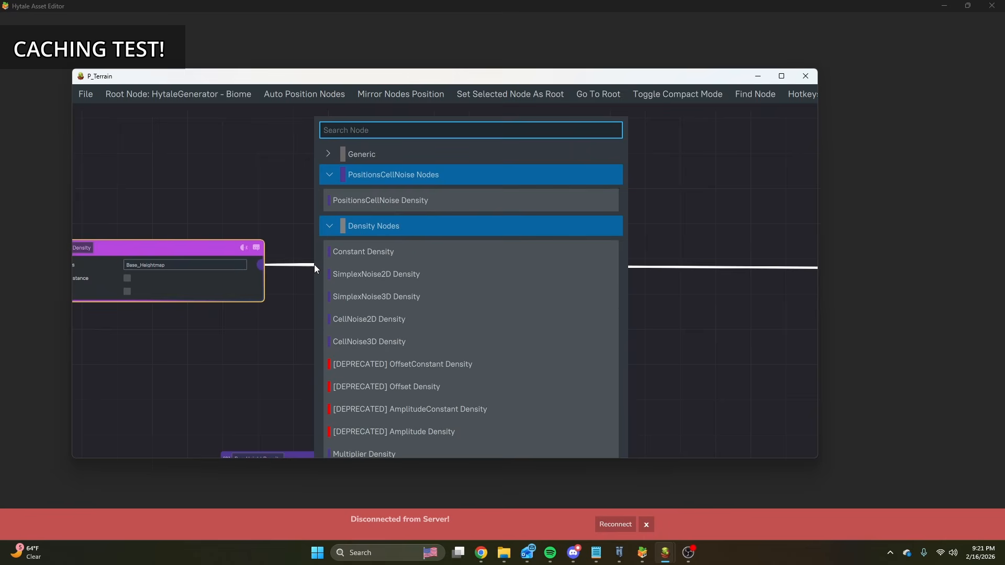
pyautogui.write('ycl')
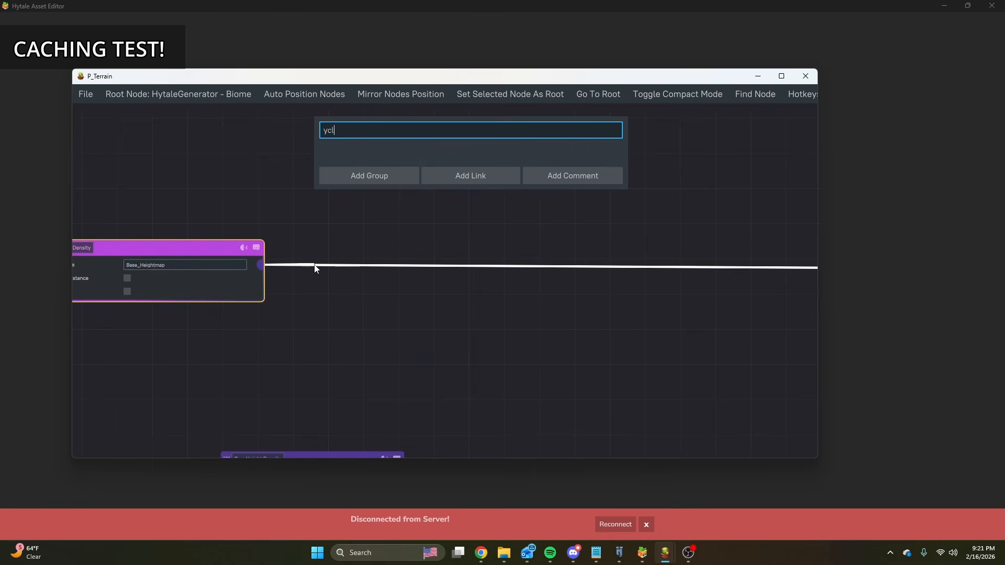
pyautogui.write('a')
pyautogui.press('BackSpace')
pyautogui.press('BackSpace')
pyautogui.press('BackSpace')
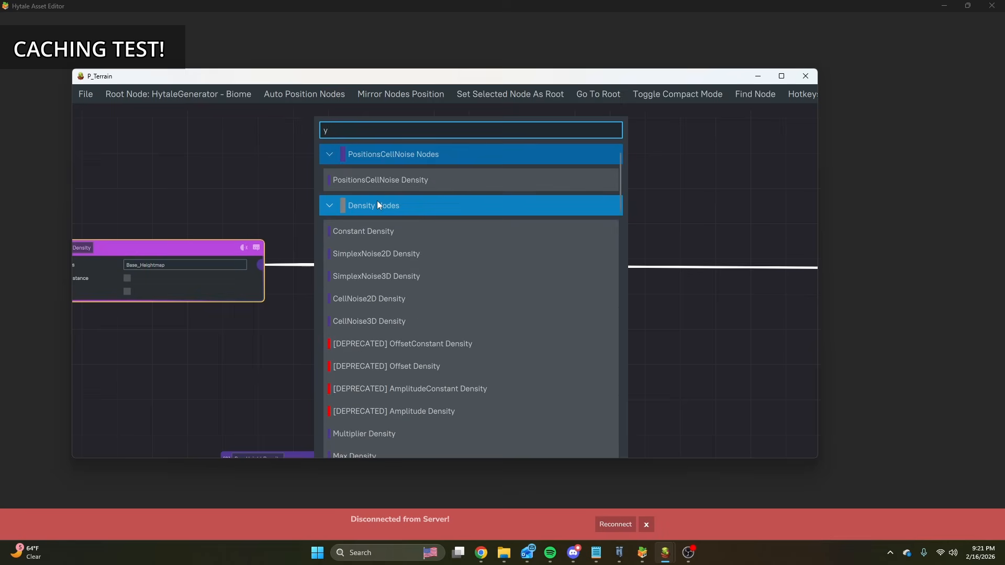
pyautogui.write('over')
pyautogui.click(366, 179)
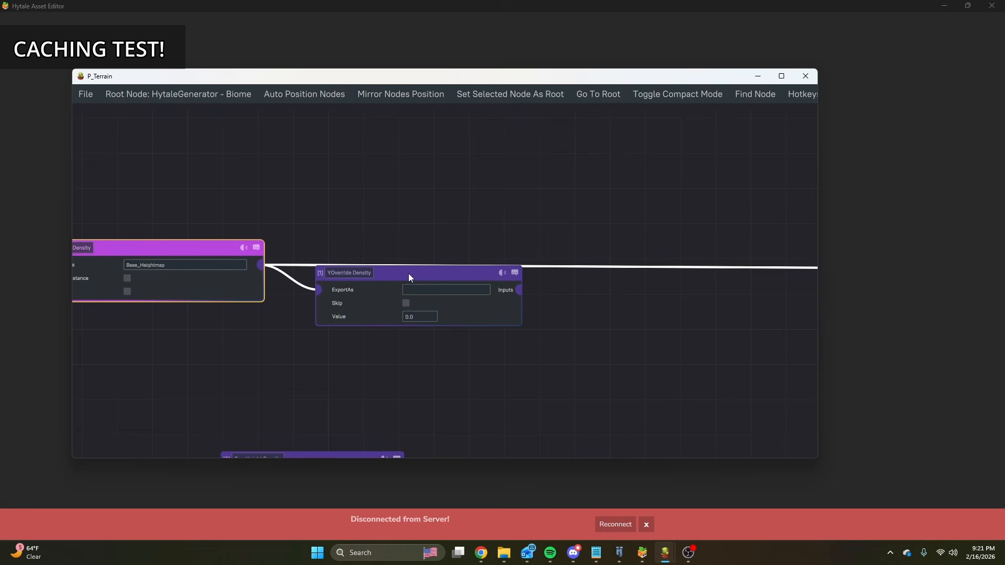
# Disconnect the Mix Density node from the output of the Base_Heightmap Exported Density node.
pyautogui.scroll(-3, 486, 314)
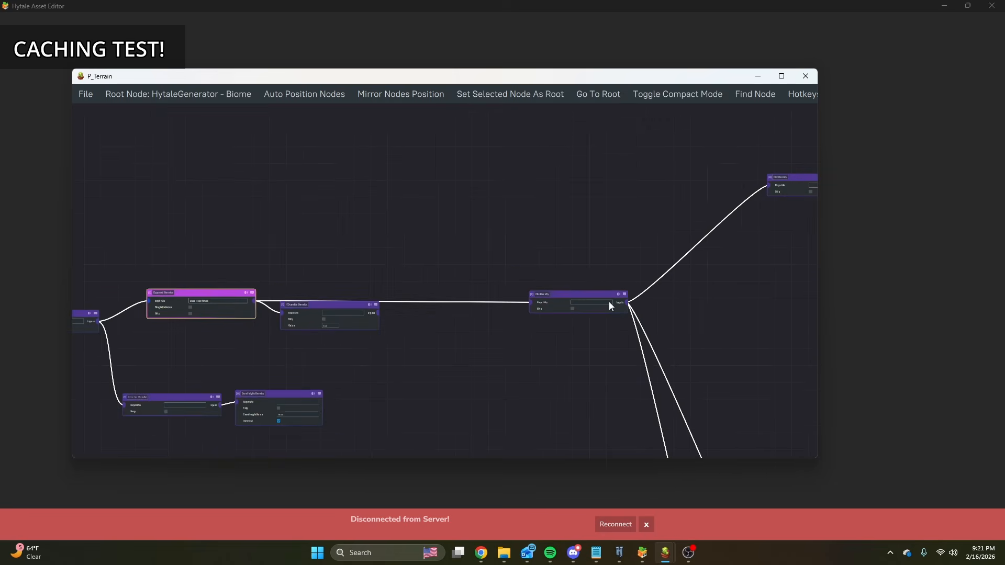
pyautogui.scroll(3, 419, 291)
pyautogui.click(618, 284)
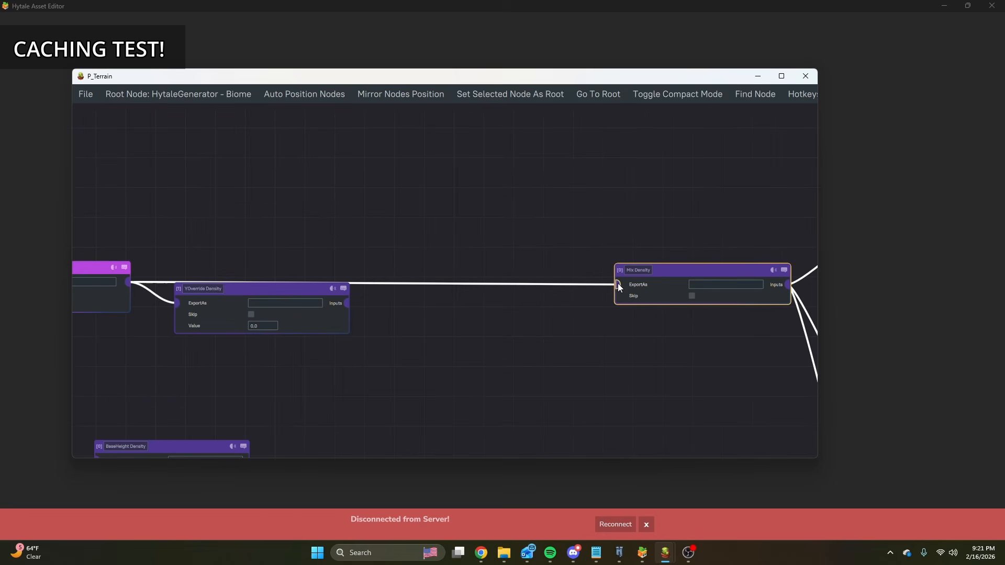
pyautogui.click(602, 284)
# Add a Cache Density node between YOverride Density and Mix Density, connect it to both, and line the nodes up in a row.
pyautogui.moveTo(346, 303); pyautogui.dragTo(394, 280)
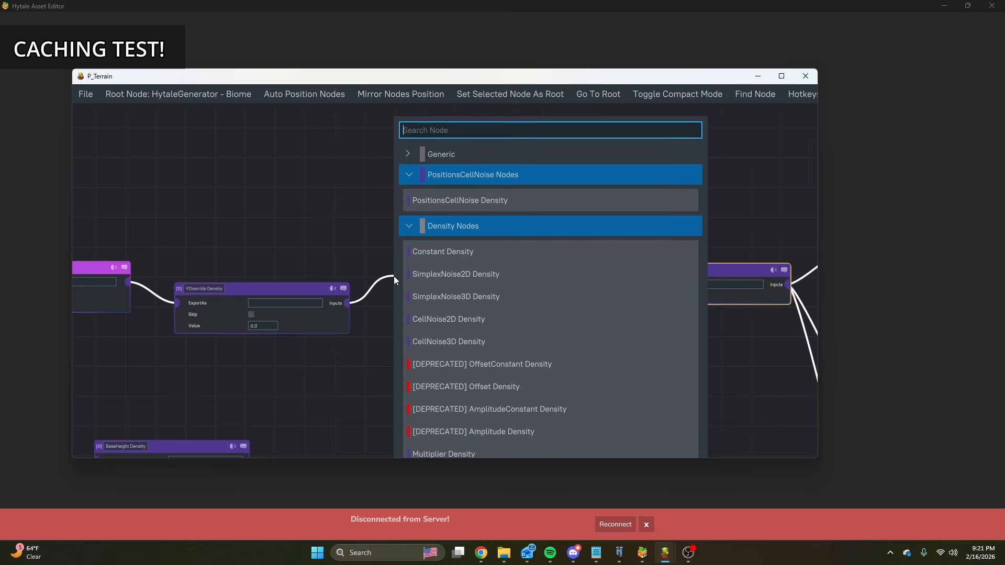
pyautogui.write('cach')
pyautogui.click(489, 203)
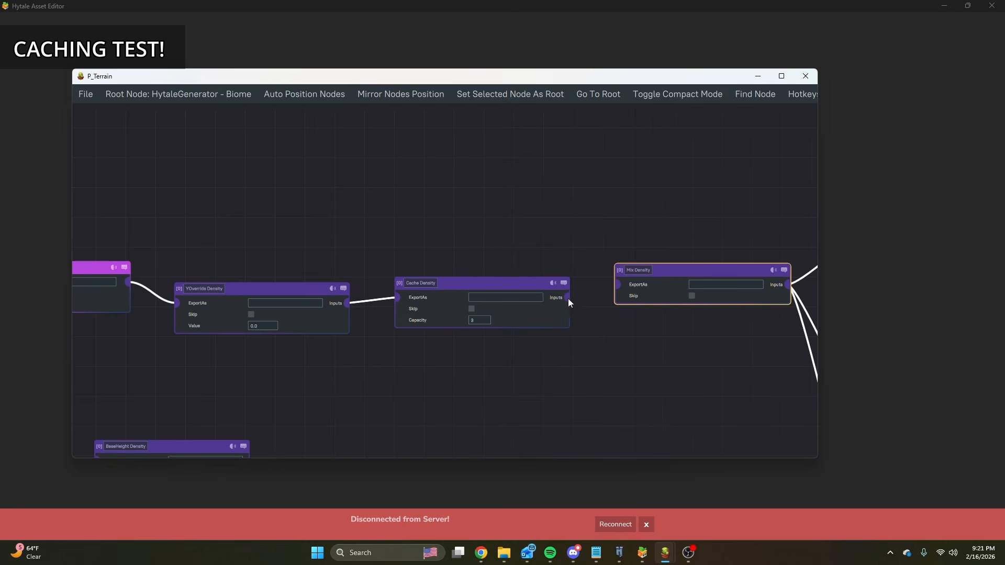
pyautogui.moveTo(452, 292); pyautogui.dragTo(457, 280)
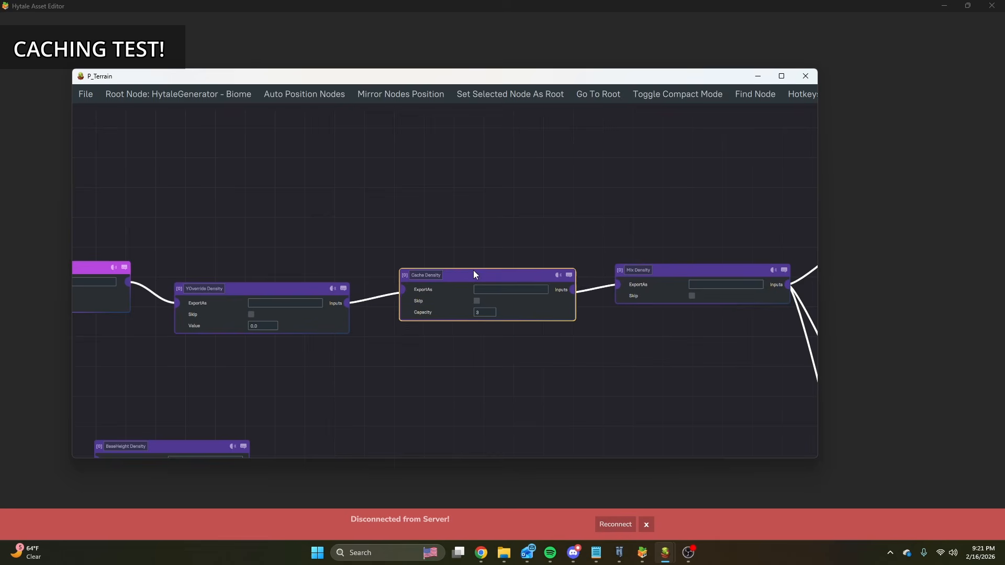
pyautogui.moveTo(263, 292); pyautogui.dragTo(263, 273)
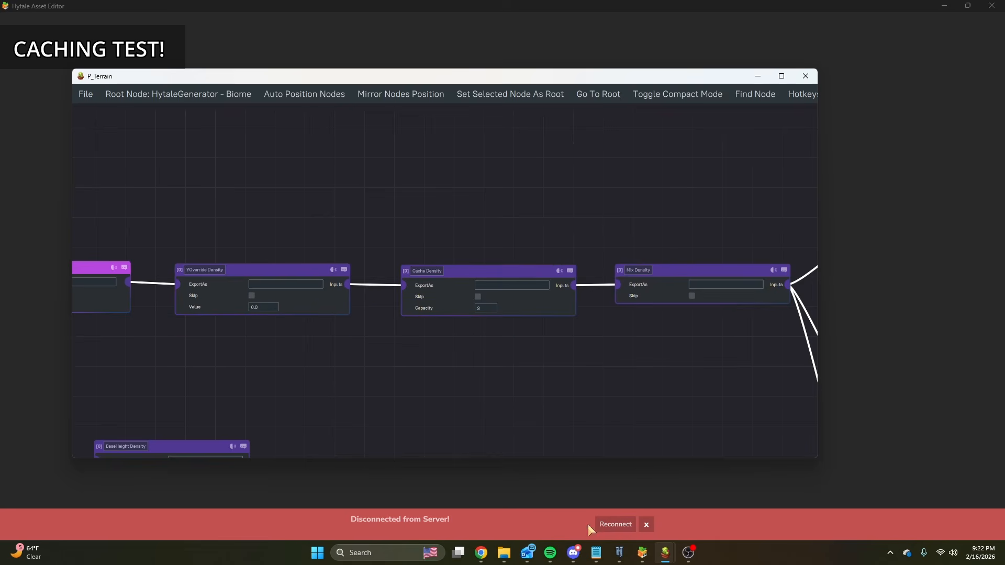
# Check the reloaded terrain in Hytale, and in the My_Base_Terrain graph set the Constant Density below the EROSION noise to 1.
pyautogui.click(620, 553)
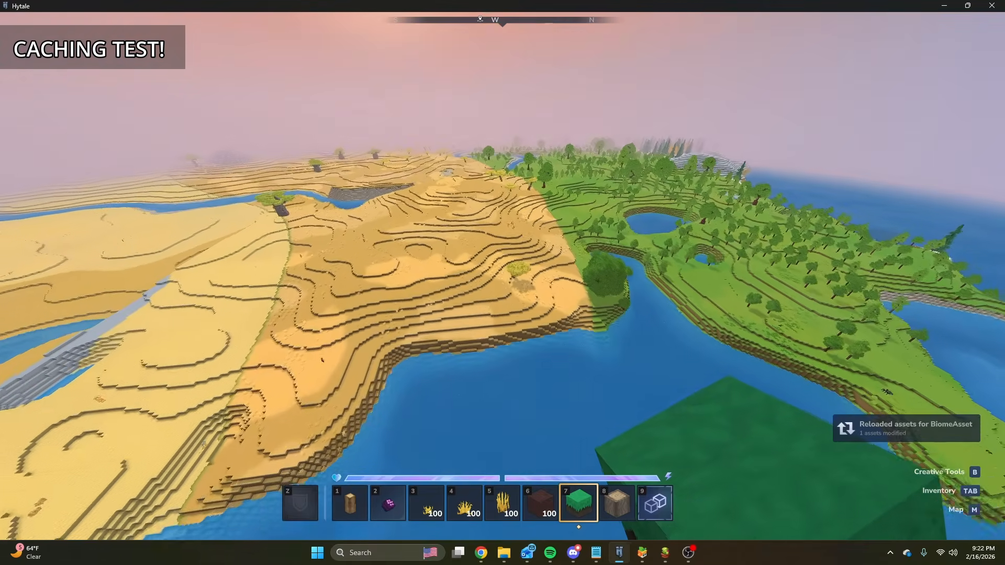
pyautogui.press('/')
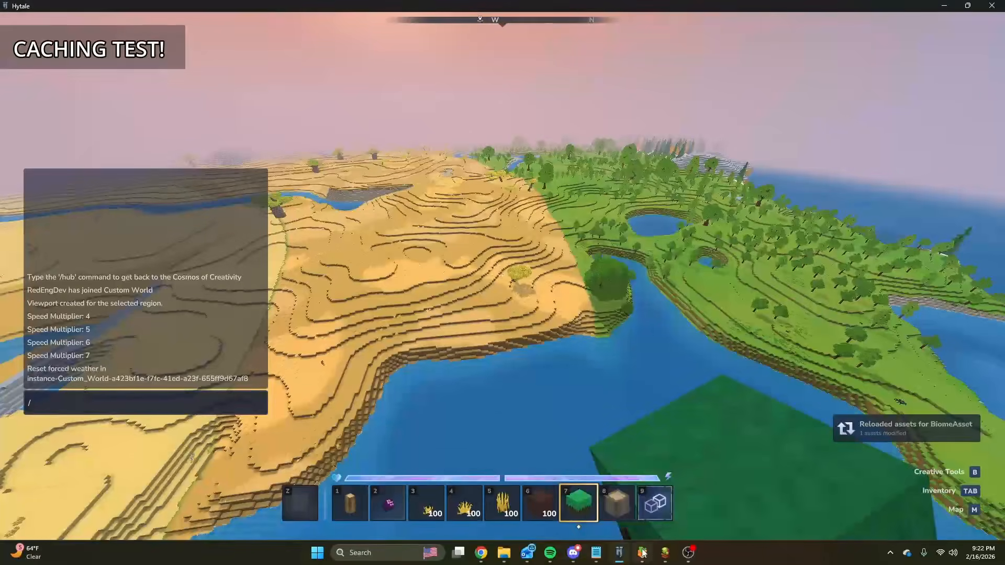
pyautogui.moveTo(664, 553)
pyautogui.click(560, 507)
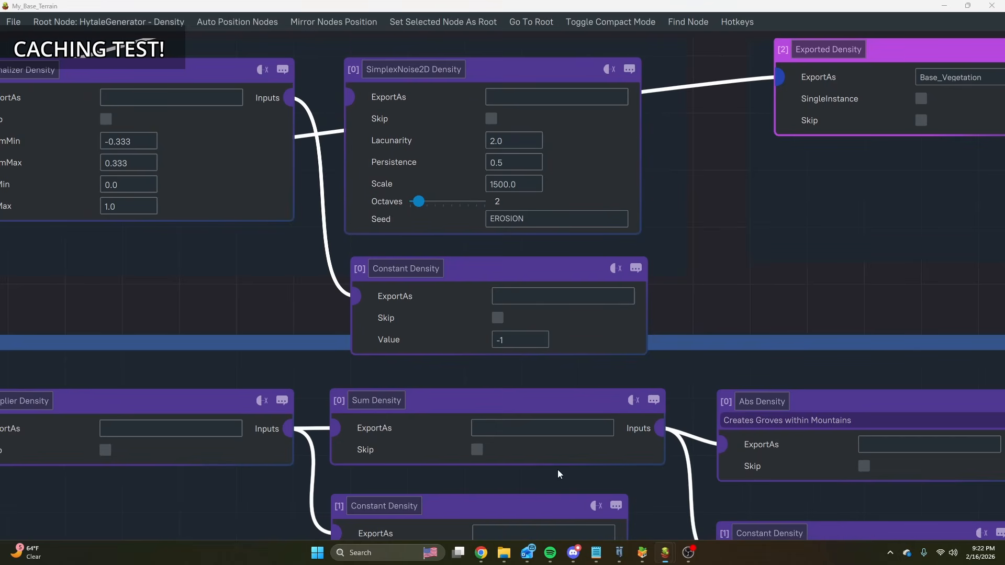
pyautogui.click(521, 340)
# Return to Hytale and examine how the savanna and forest terrain regenerates after the constant's change.
pyautogui.click(620, 553)
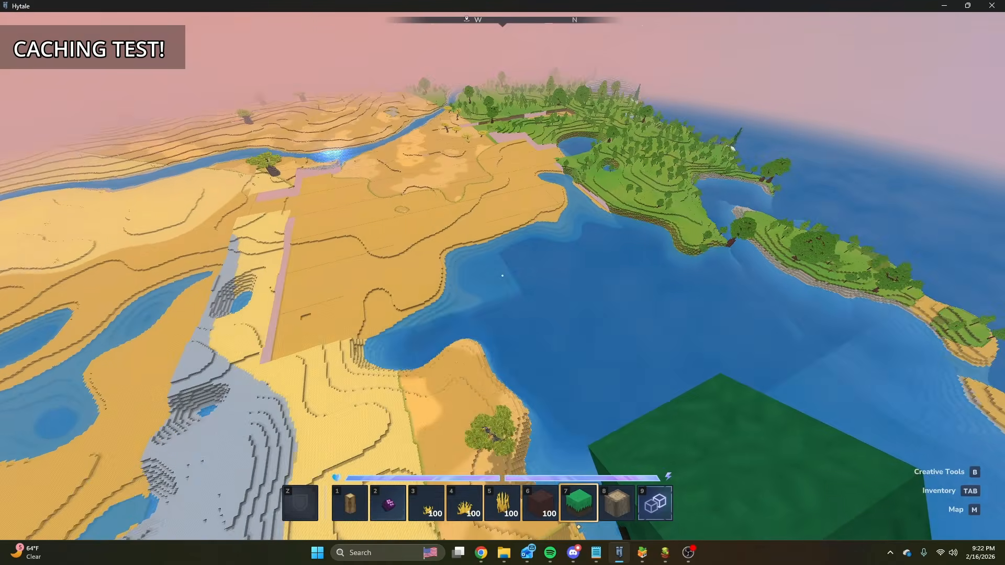
pyautogui.press('w')
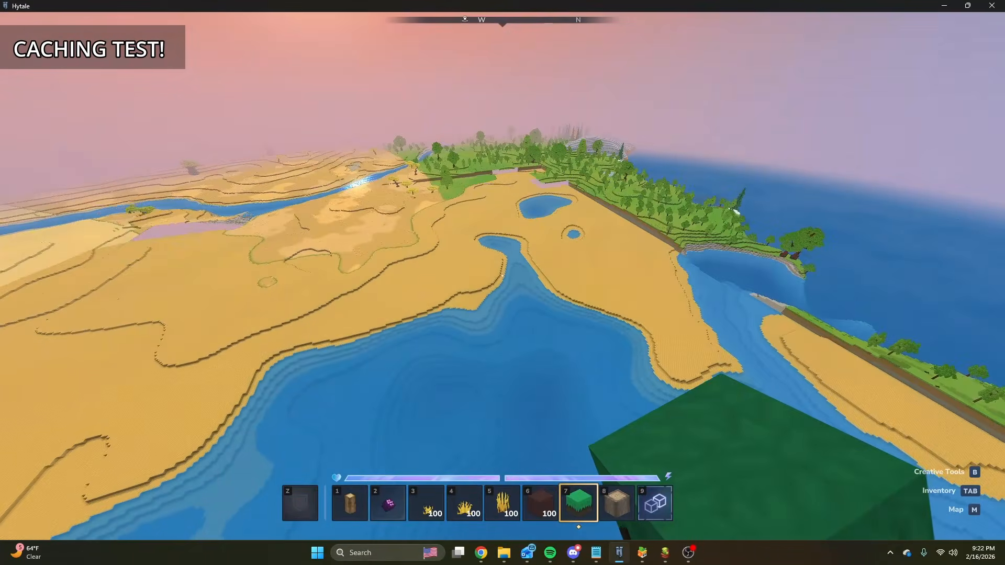
pyautogui.press('/')
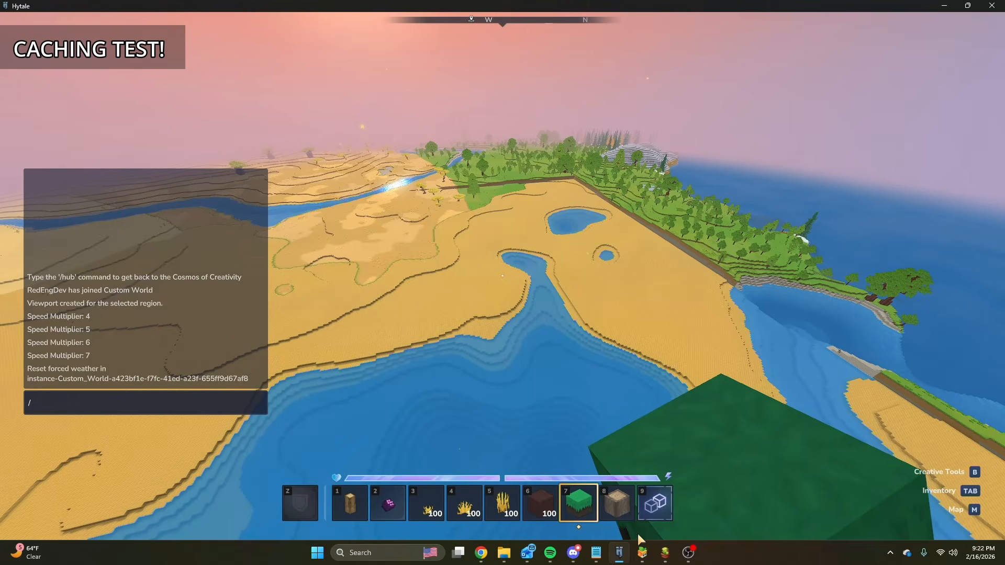
# In My_Base_Terrain, delete the Constant Density below the EROSION noise and reconnect the Normalizer Density input to that SimplexNoise2D Density.
pyautogui.moveTo(642, 553)
pyautogui.moveTo(650, 502)
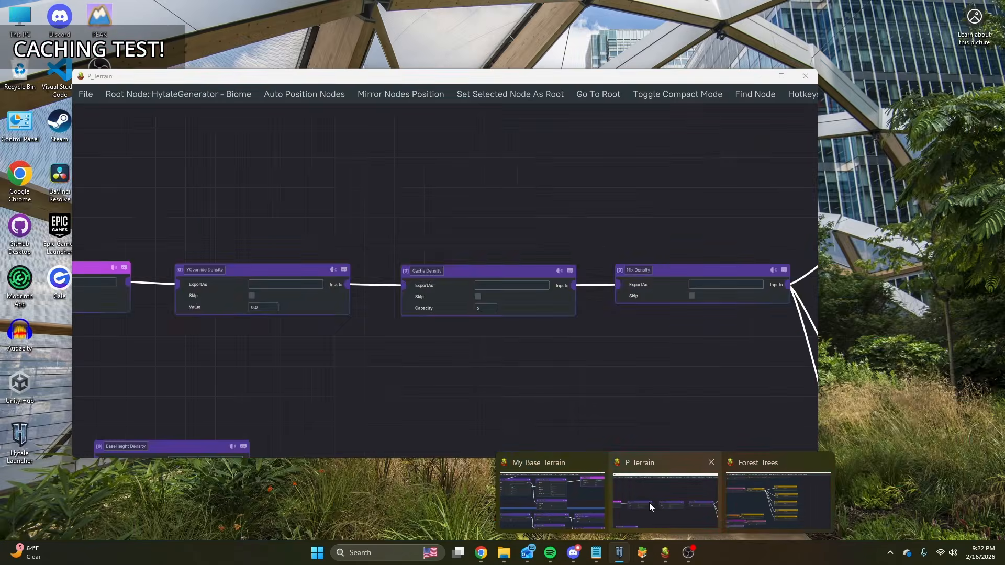
pyautogui.click(560, 498)
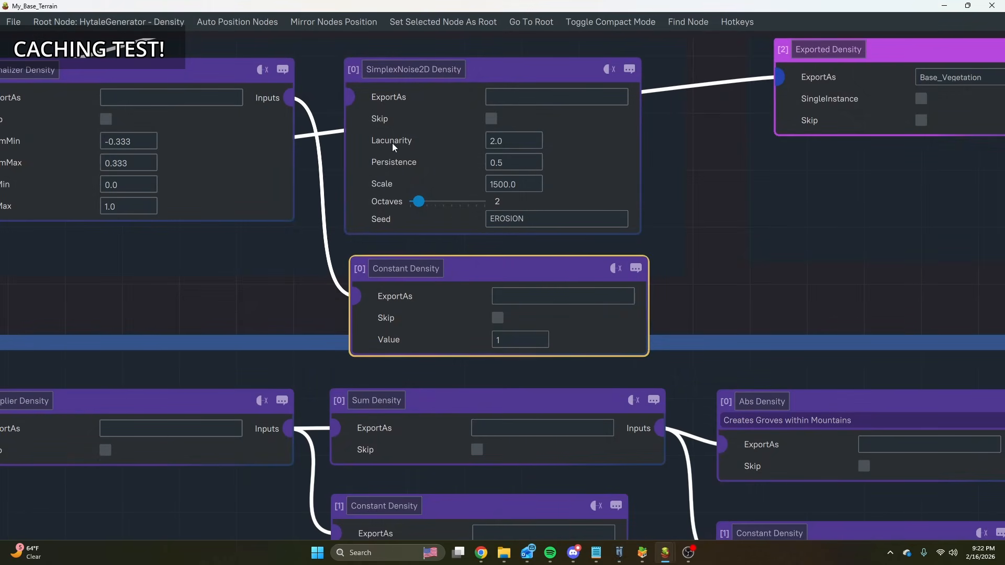
pyautogui.press('Delete')
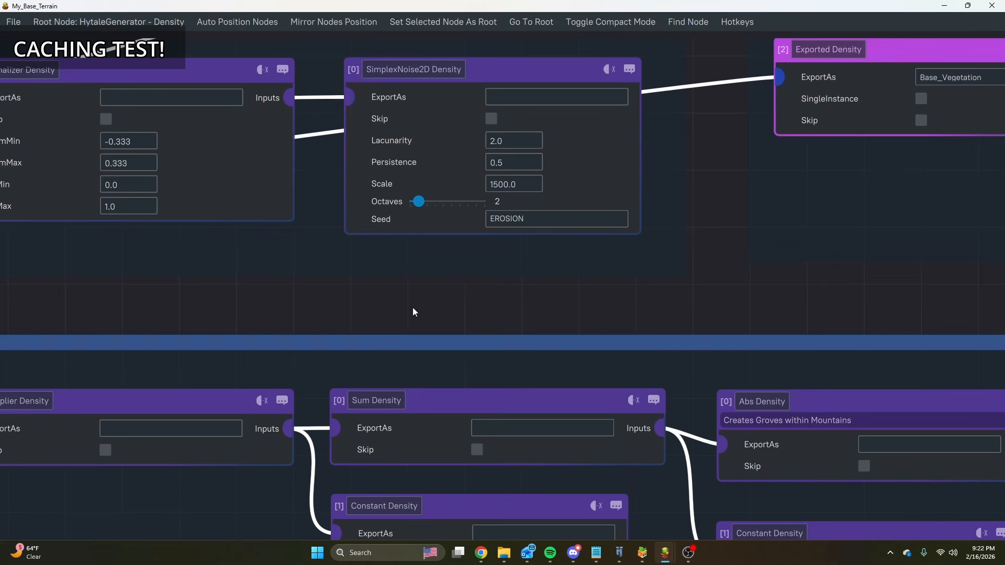
pyautogui.scroll(-5, 528, 323)
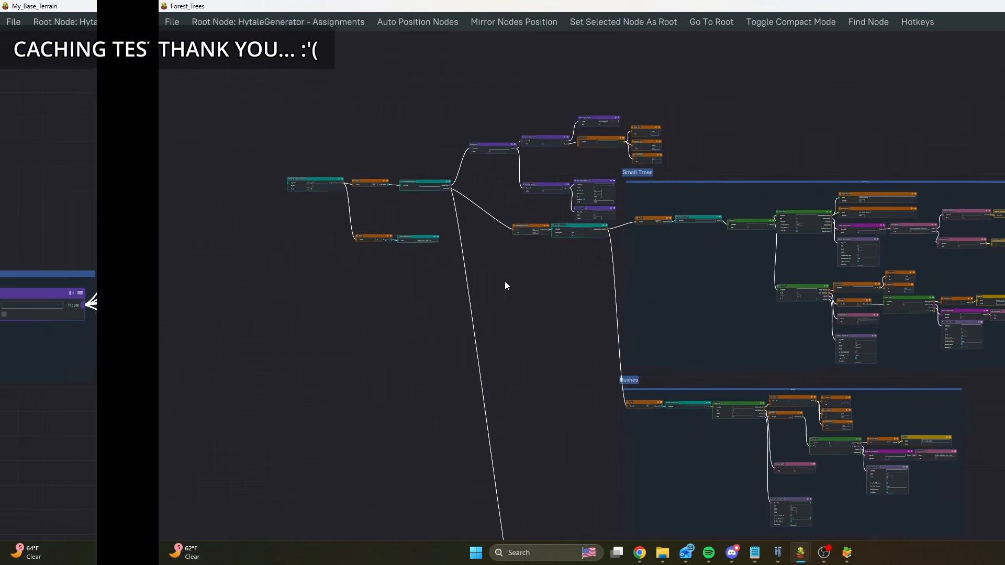